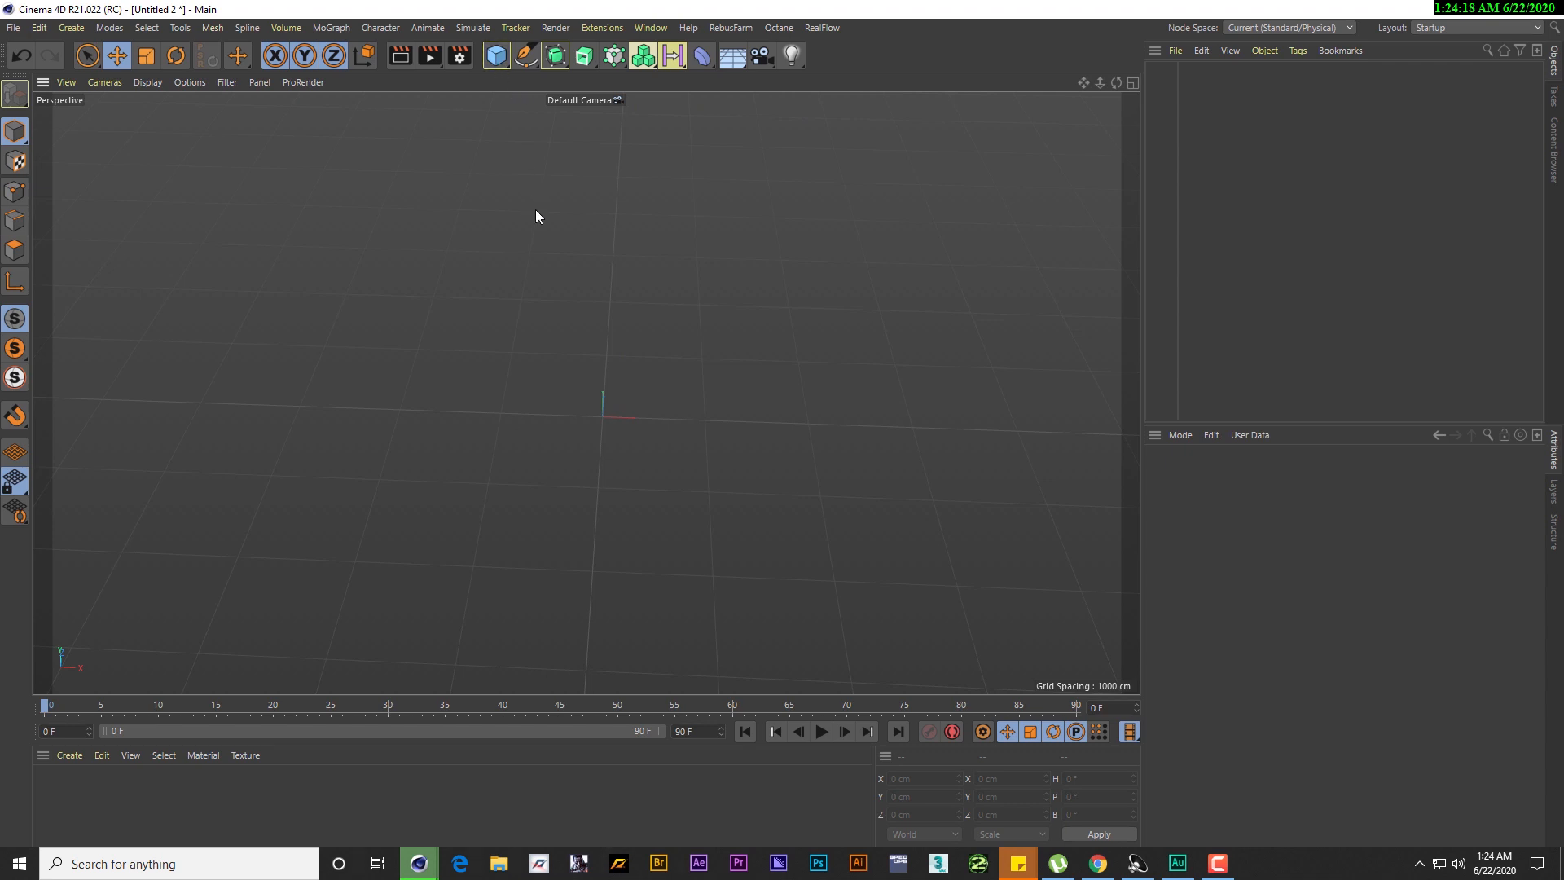
Add a plane primitive to the scene and set its width and height segments to 60 each
click(496, 57)
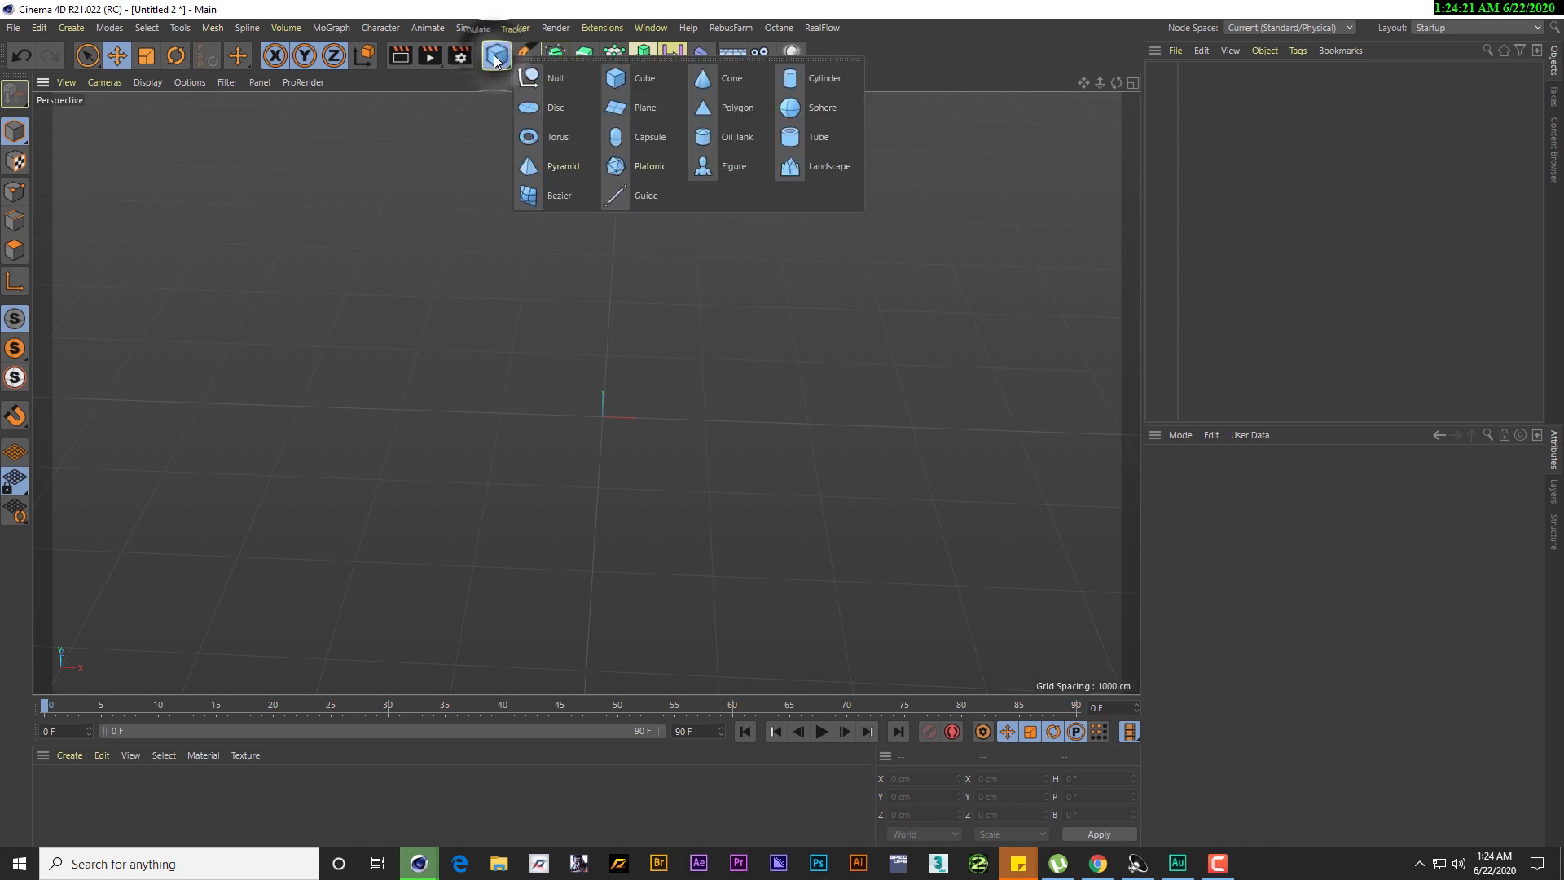
click(652, 111)
scroll(599, 417, up, 8)
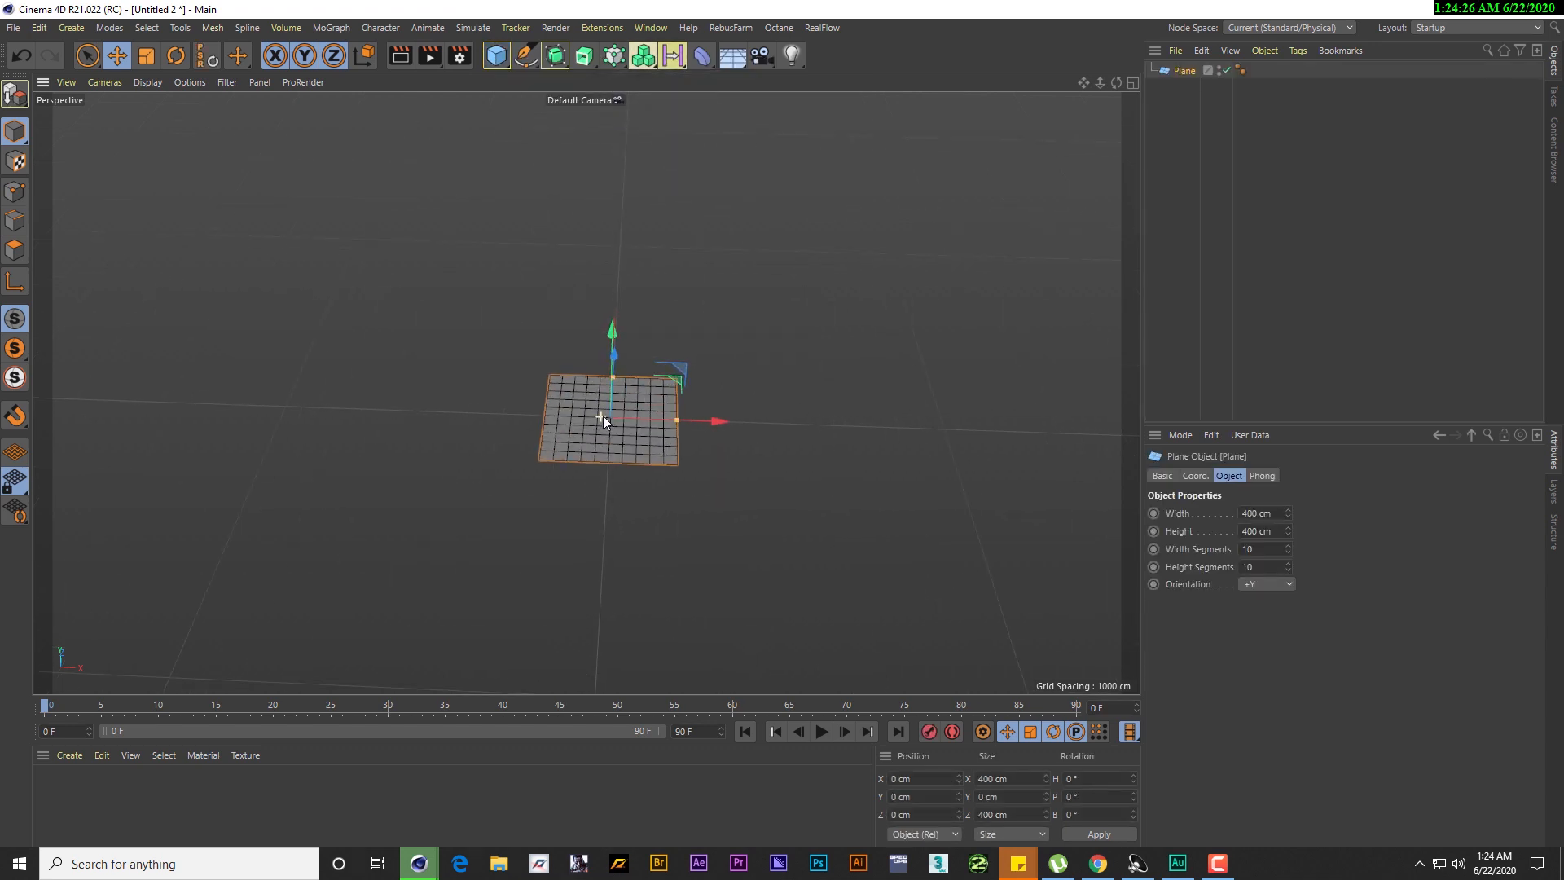
click(1260, 547)
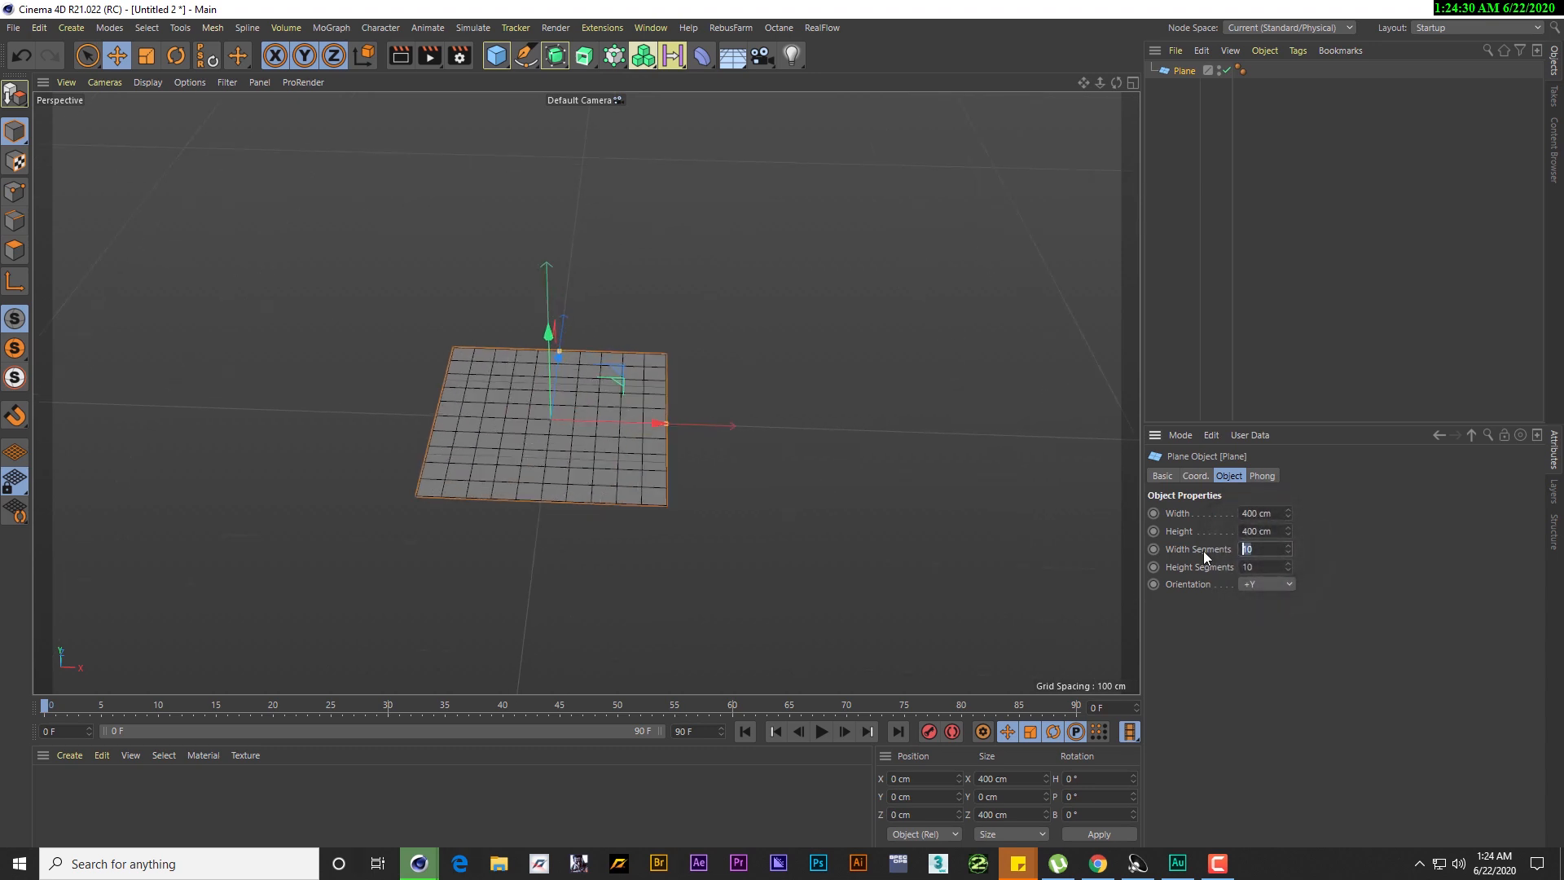
text(60)
key(Tab)
text(60)
key(Return)
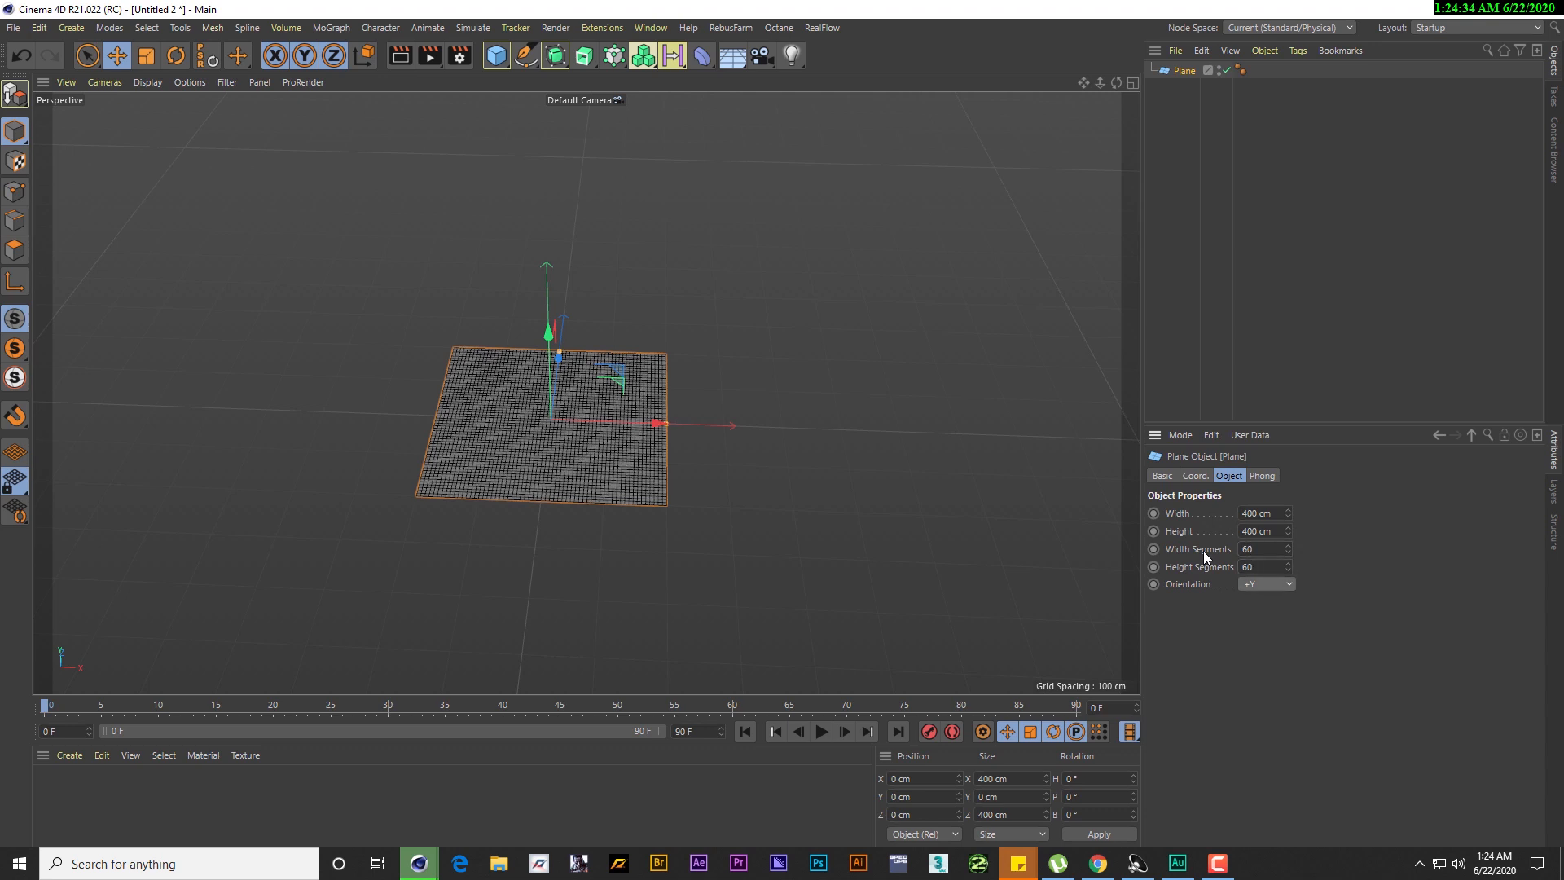
Set the plane's width and height to 2000 cm each, keeping 60 width segments
alt+middle_drag(617, 420, 654, 414)
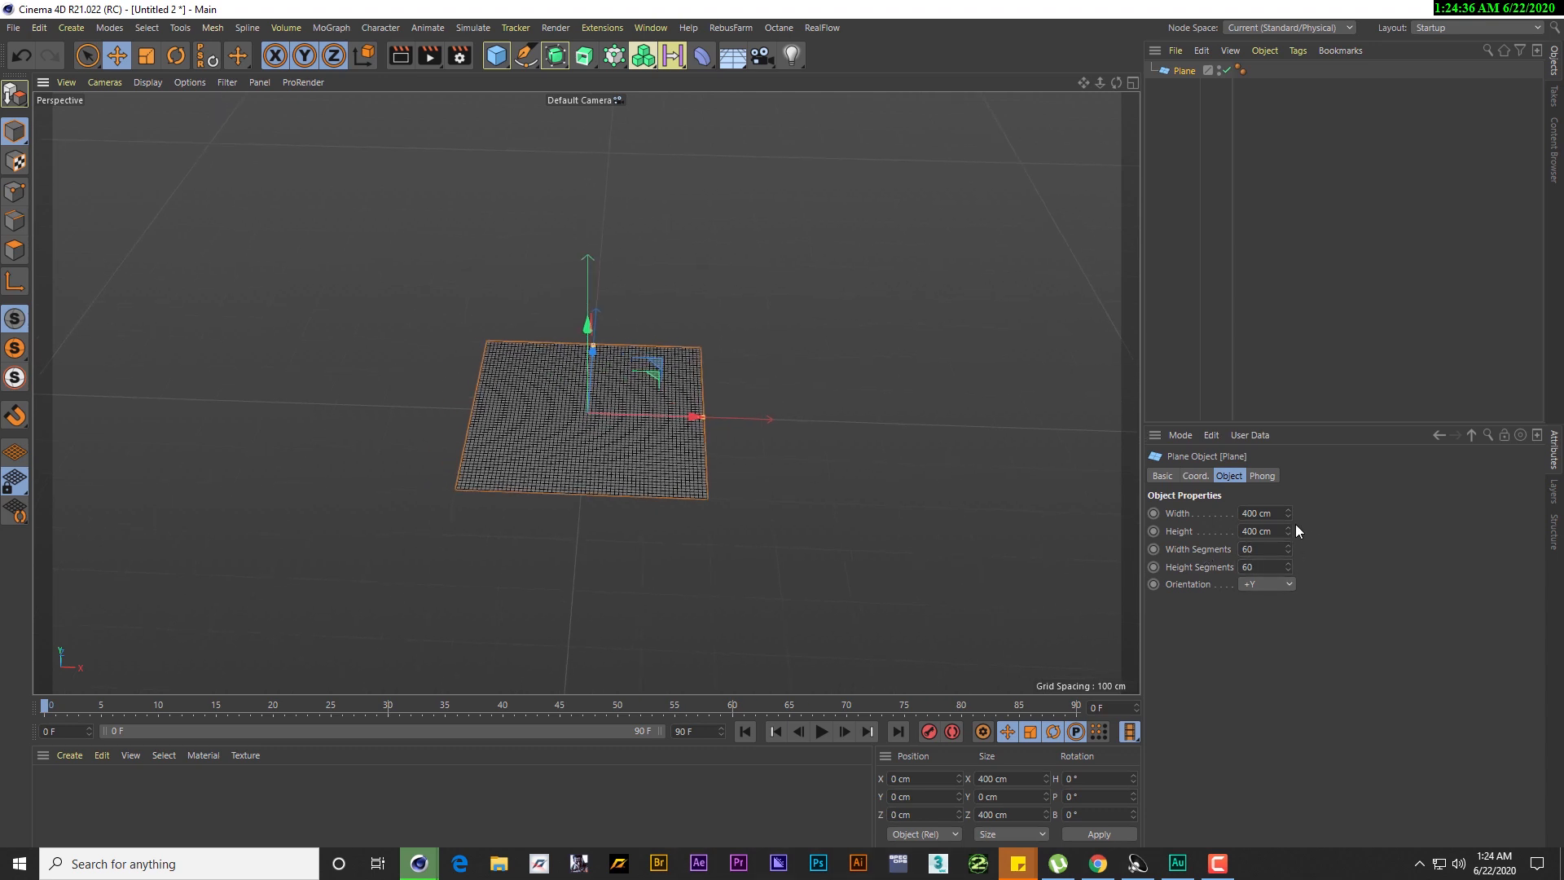
click(1261, 513)
text(2000)
key(Tab)
text(200)
key(Tab)
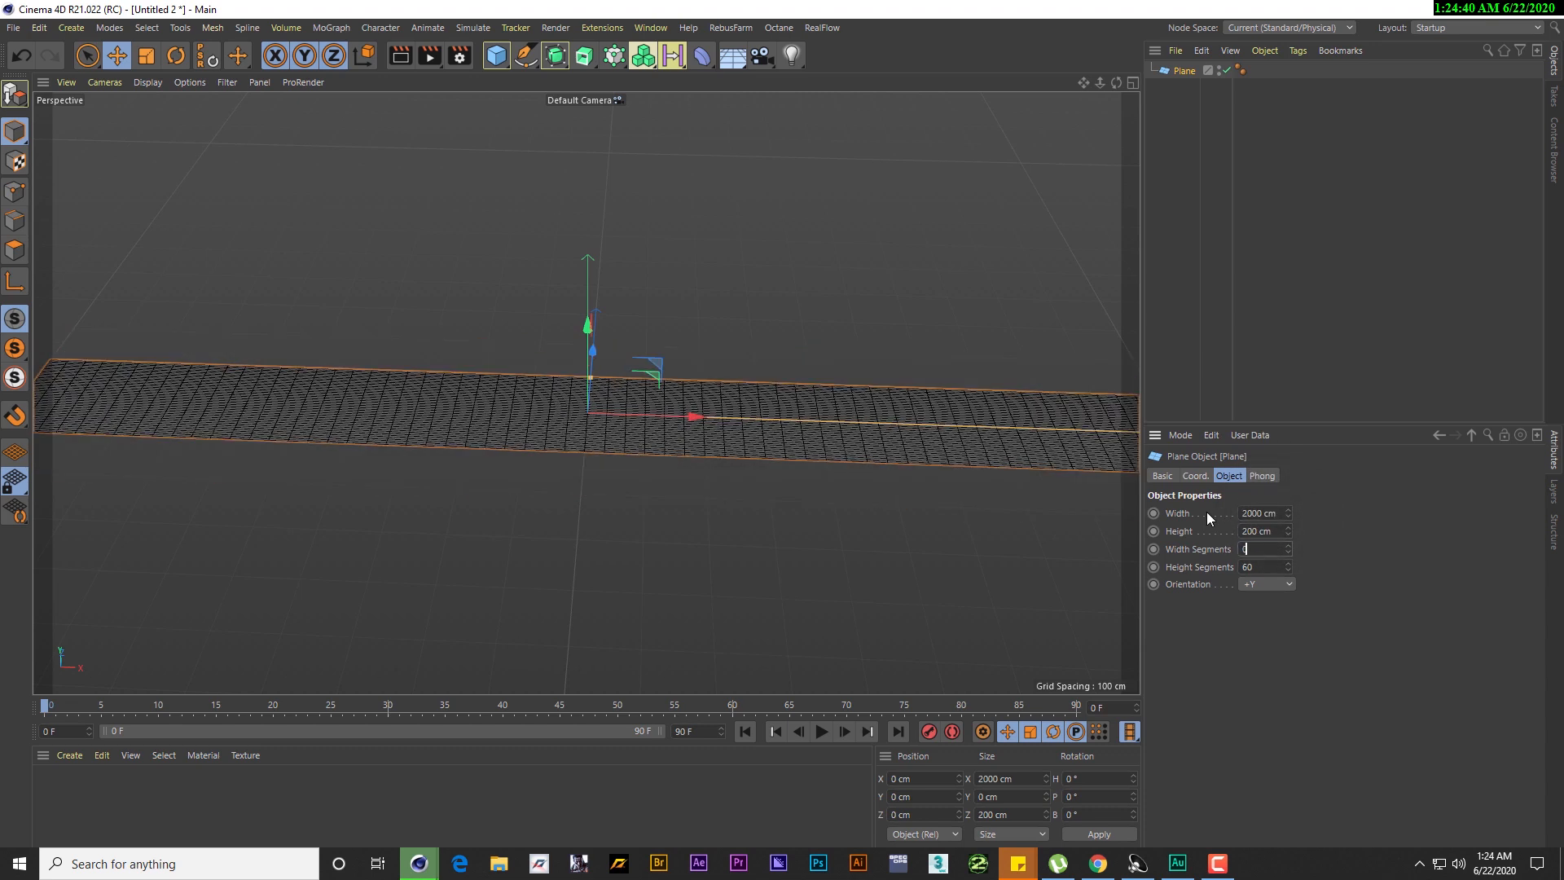
text(0)
click(1276, 533)
text(2000)
key(Tab)
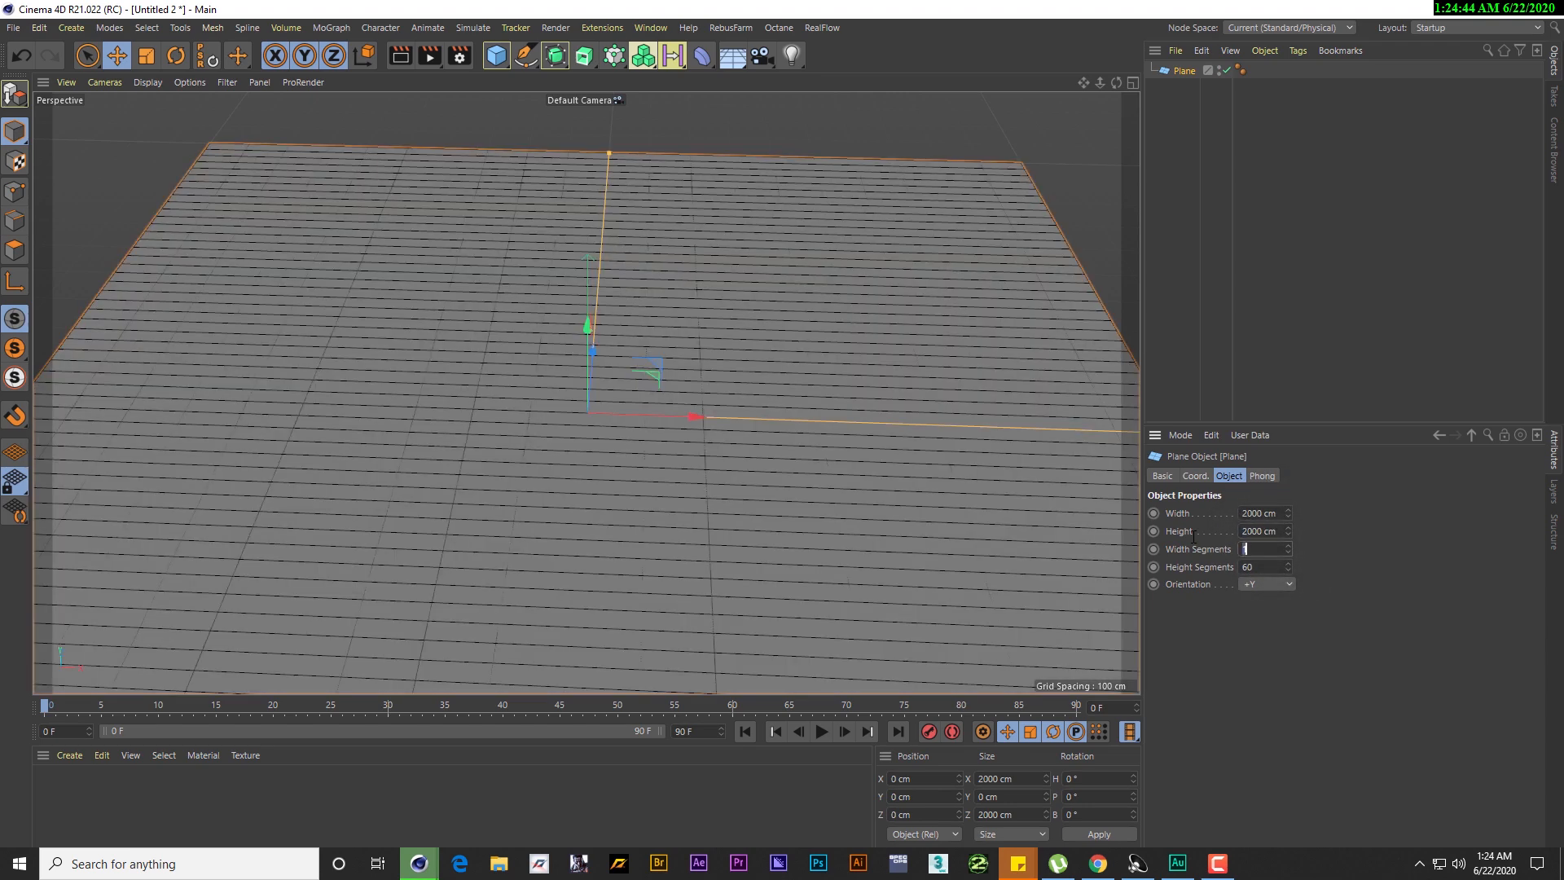
text(60)
key(Return)
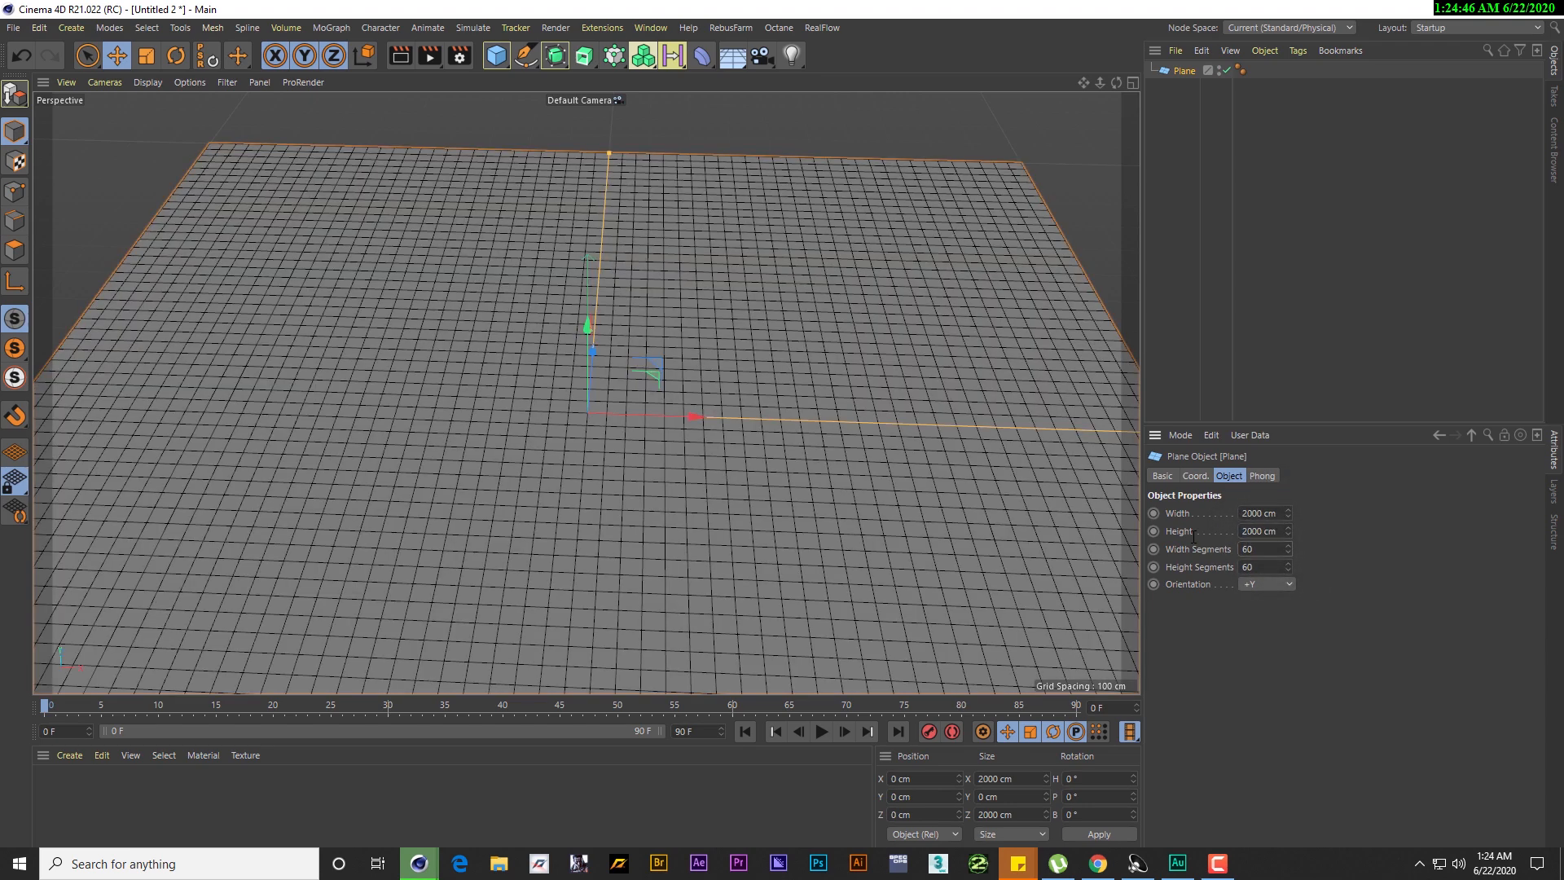
Add a Displacer deformer and make it a child of the plane
alt+drag(908, 348, 534, 373)
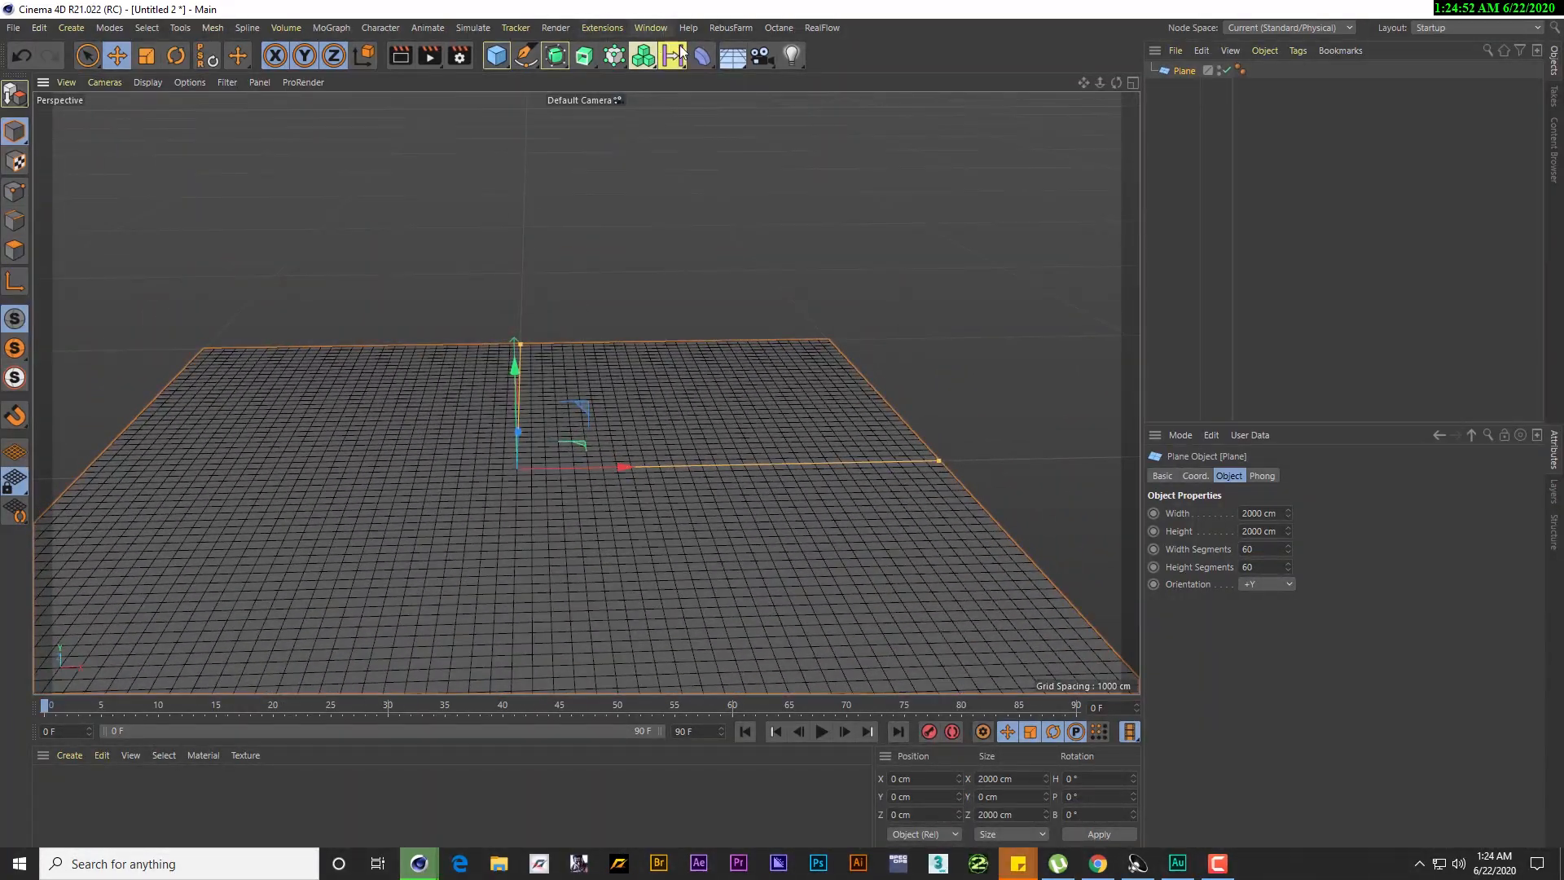
scroll(596, 249, up, 3)
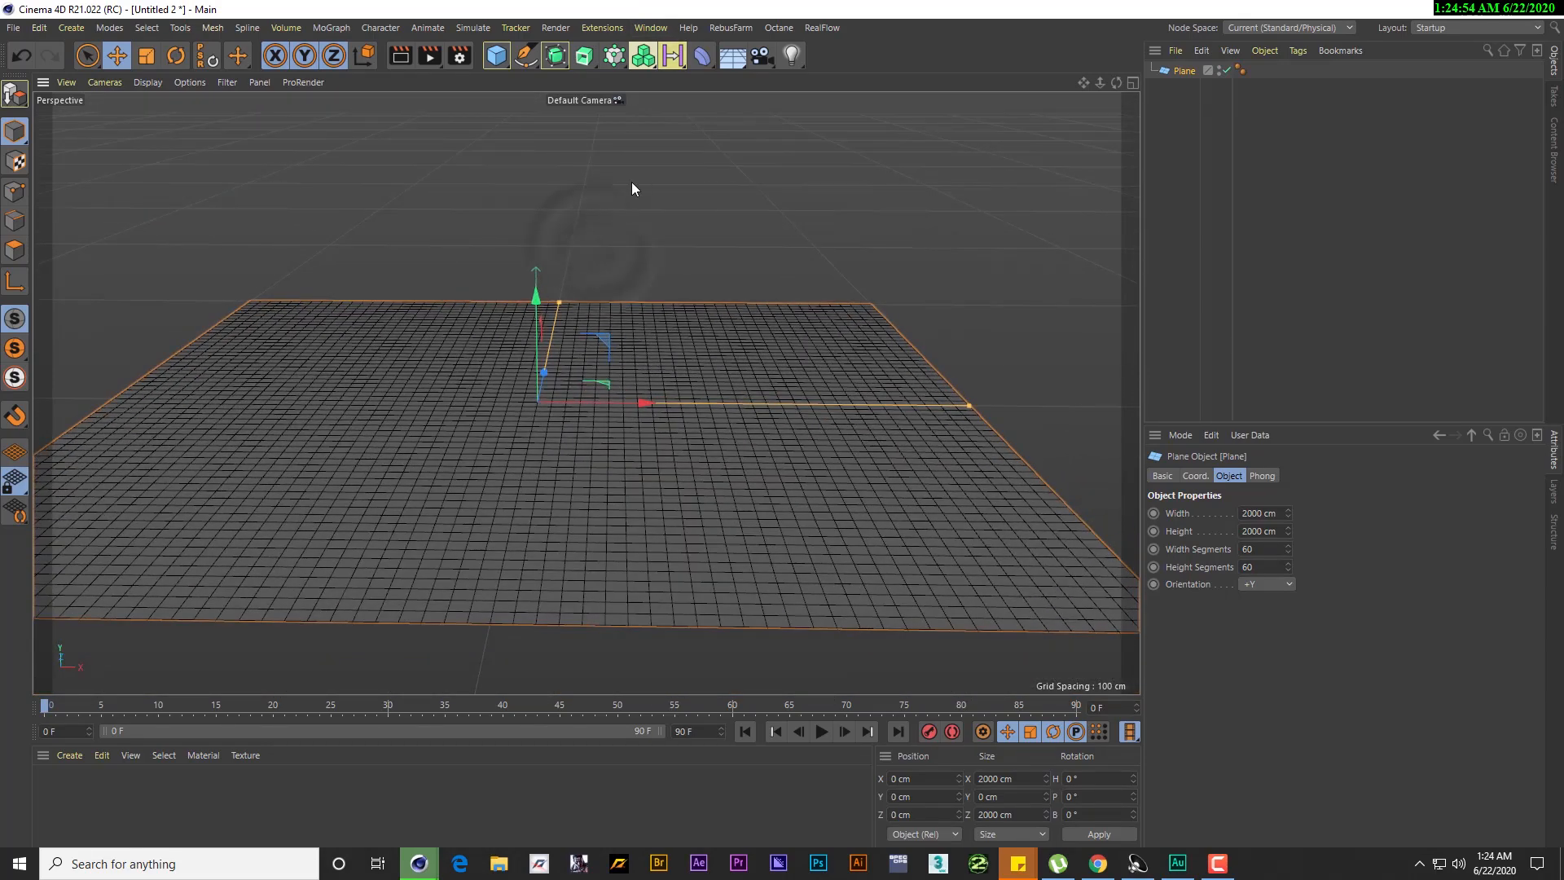
scroll(644, 207, down, 2)
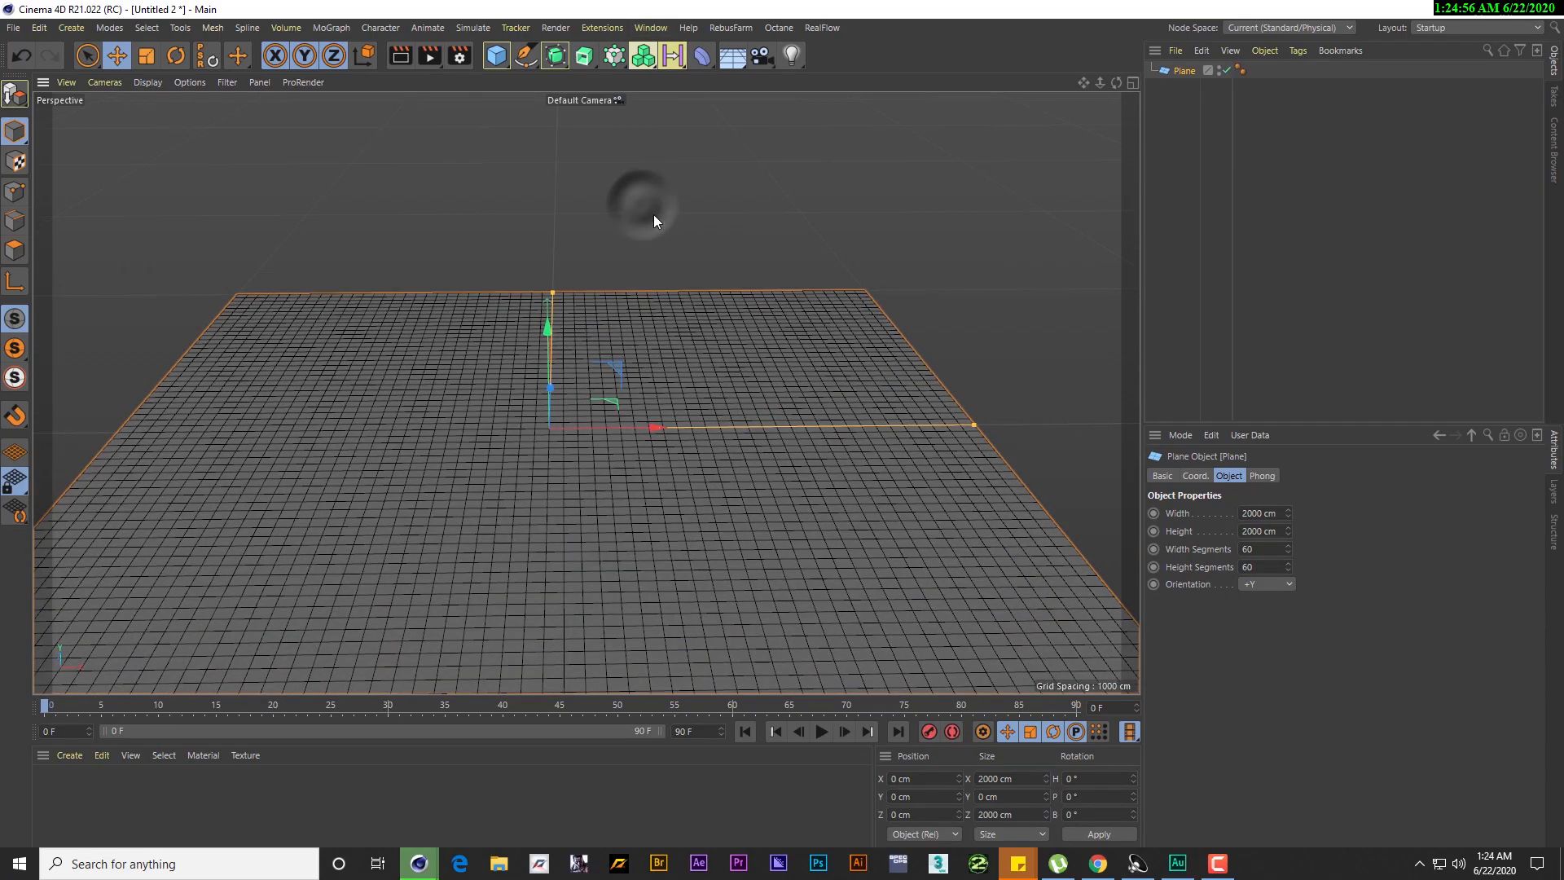
click(705, 58)
click(765, 246)
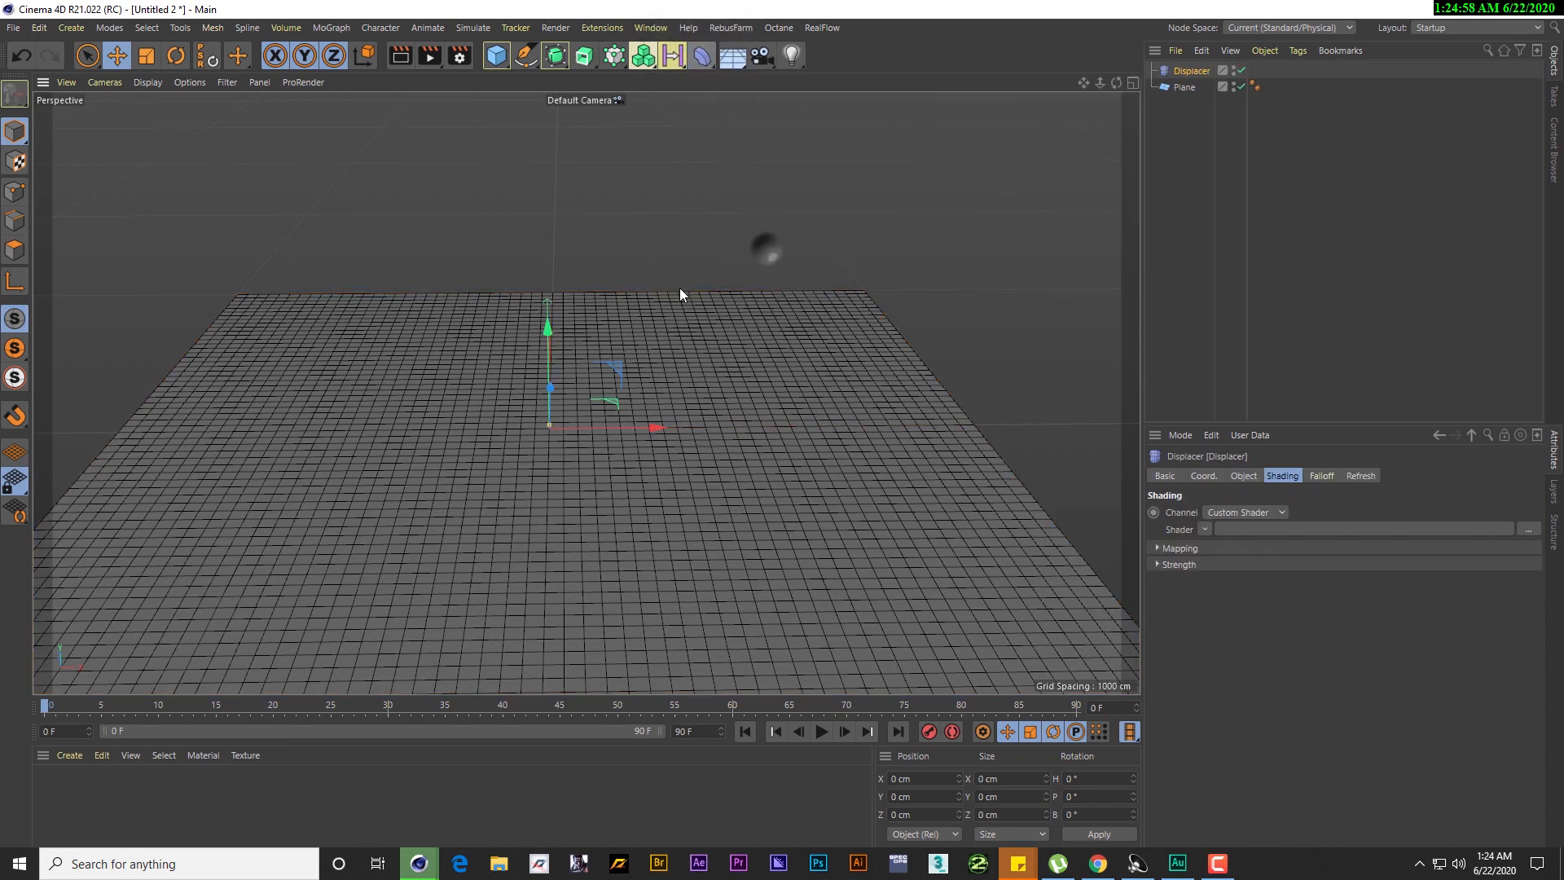
alt+middle_drag(581, 434, 597, 418)
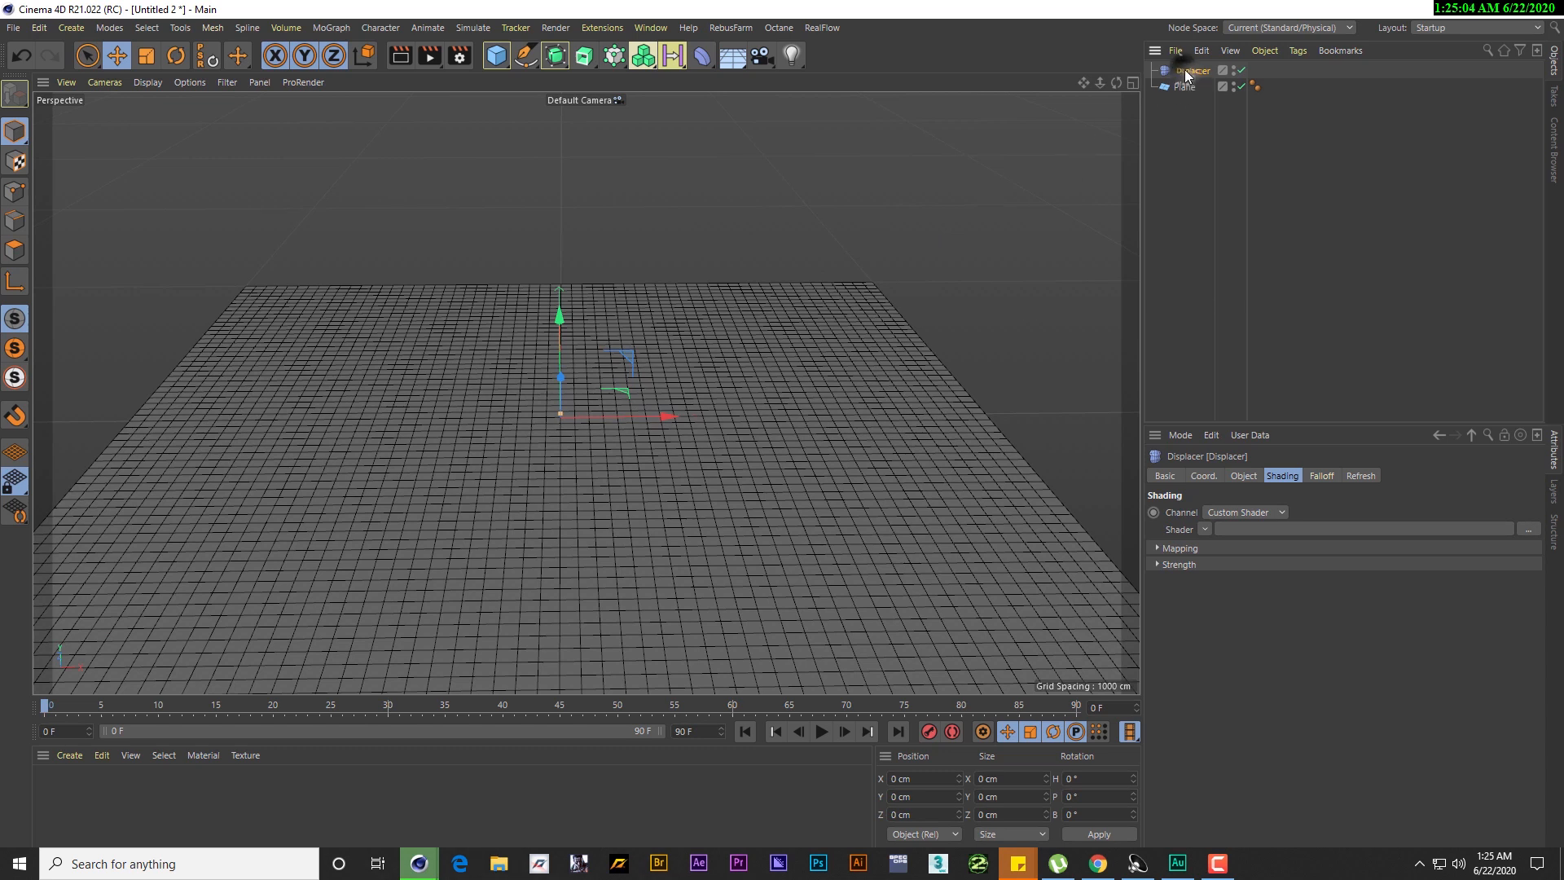
drag(1185, 72, 1185, 77)
drag(1185, 84, 1184, 85)
scroll(663, 382, up, 2)
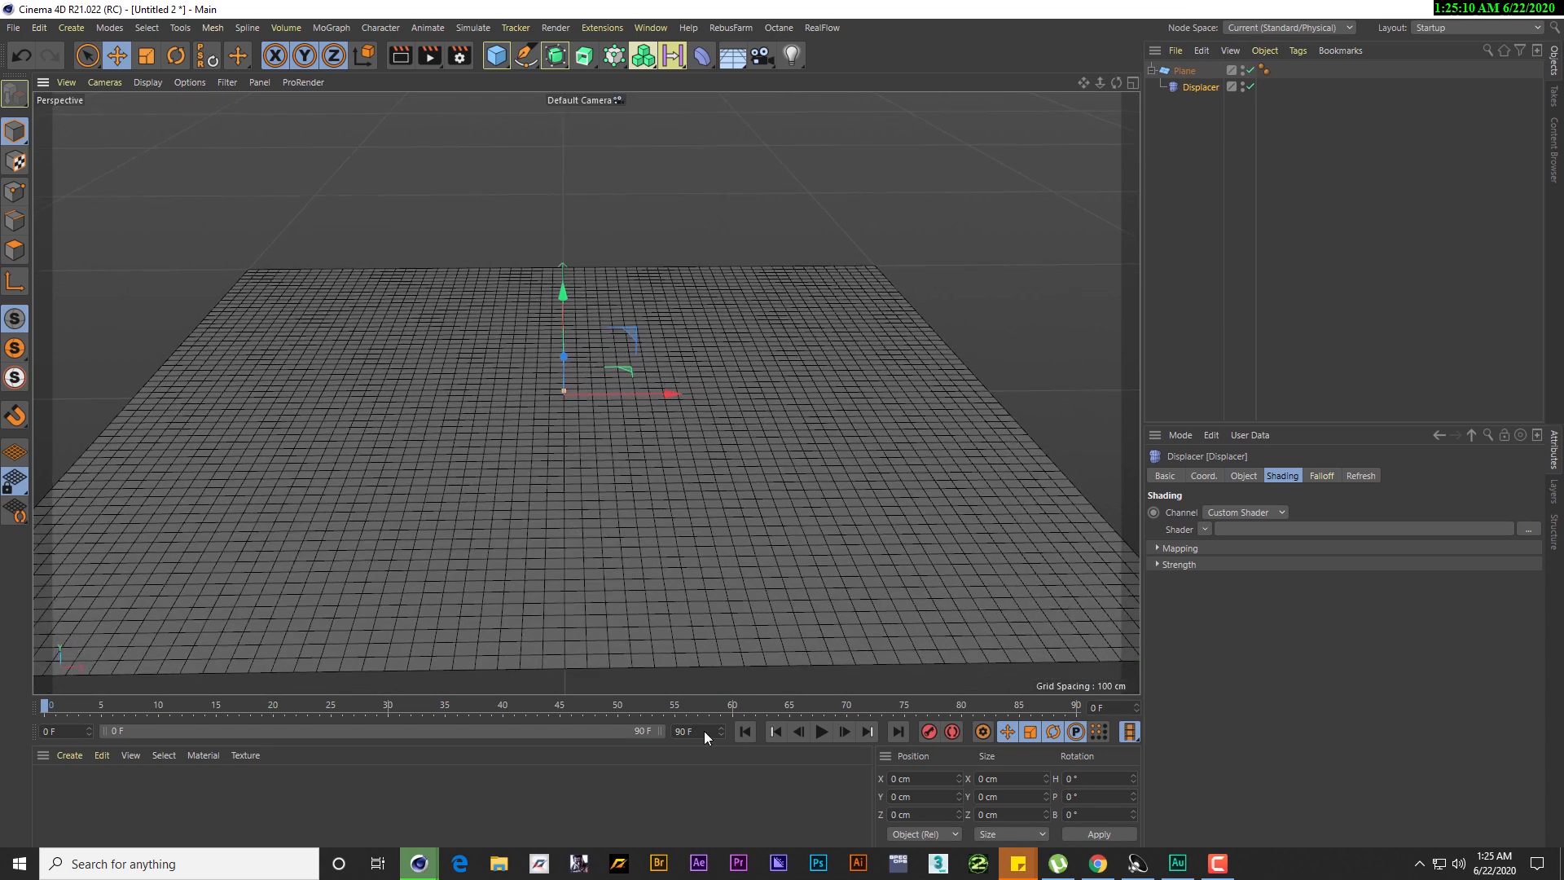
Play the animation to check the plane for movement, then return to the first frame
click(821, 731)
click(821, 732)
click(744, 731)
scroll(594, 325, down, 2)
alt+middle_drag(599, 305, 600, 342)
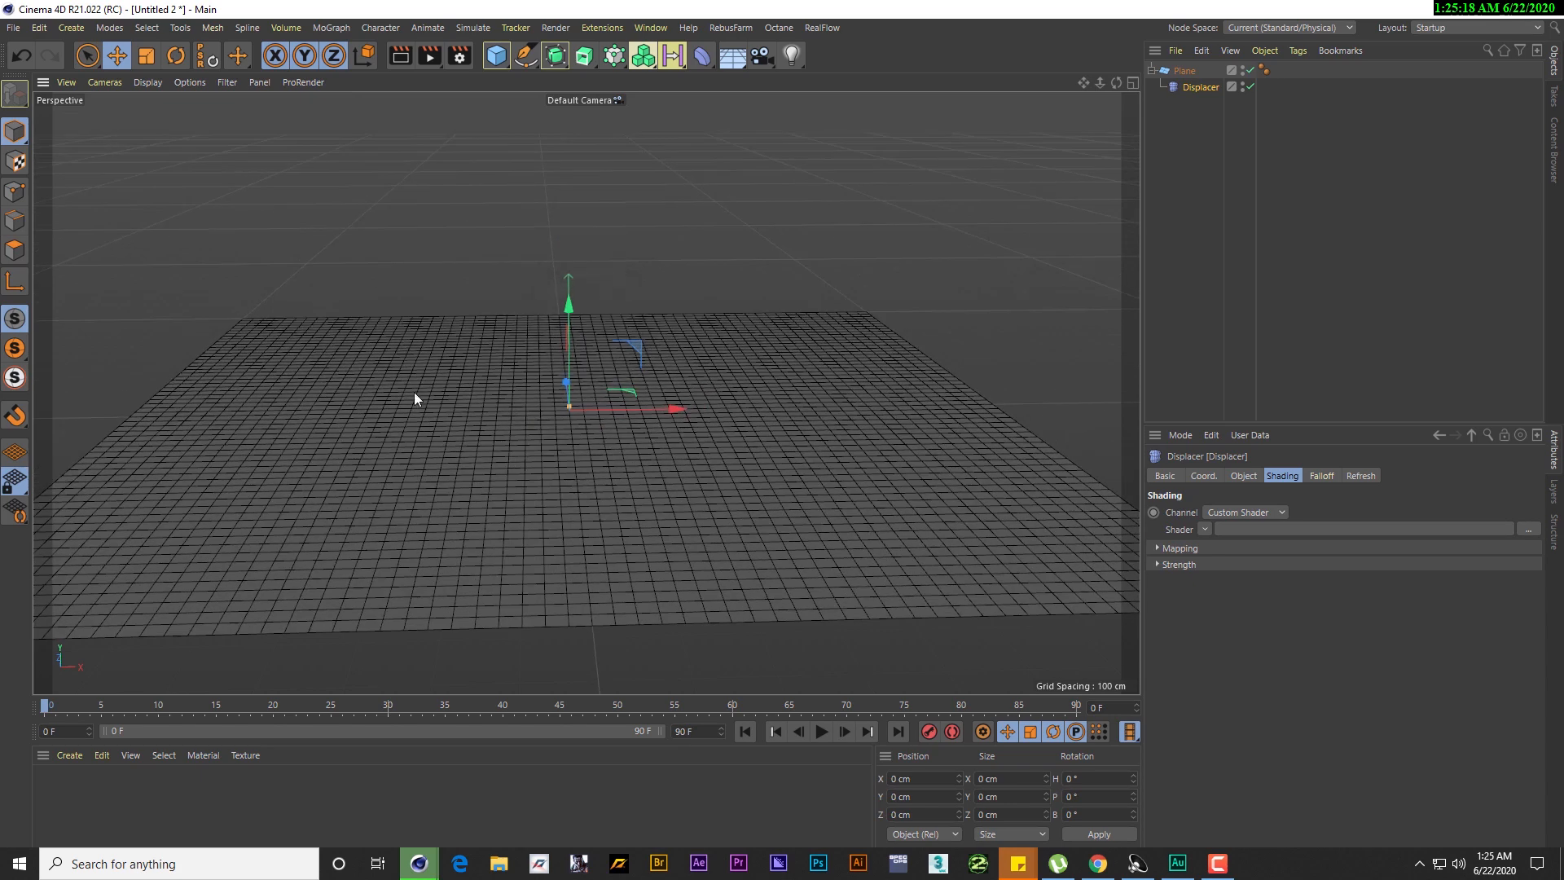
alt+middle_drag(673, 290, 666, 311)
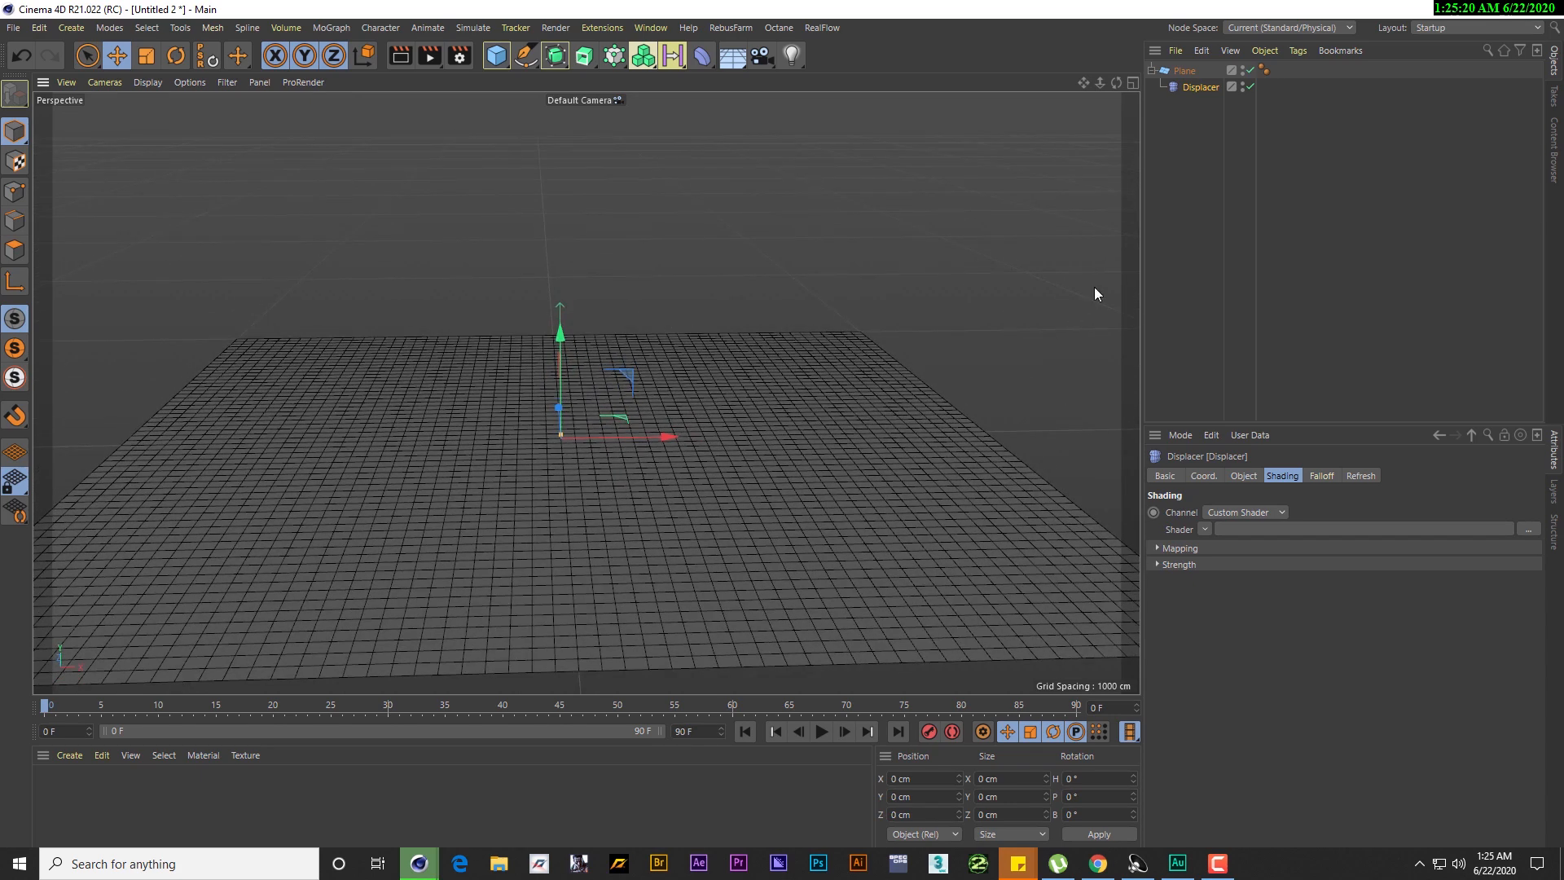
Load a Noise shader into the Displacer's shading, play back the result and return to the first frame
click(1277, 474)
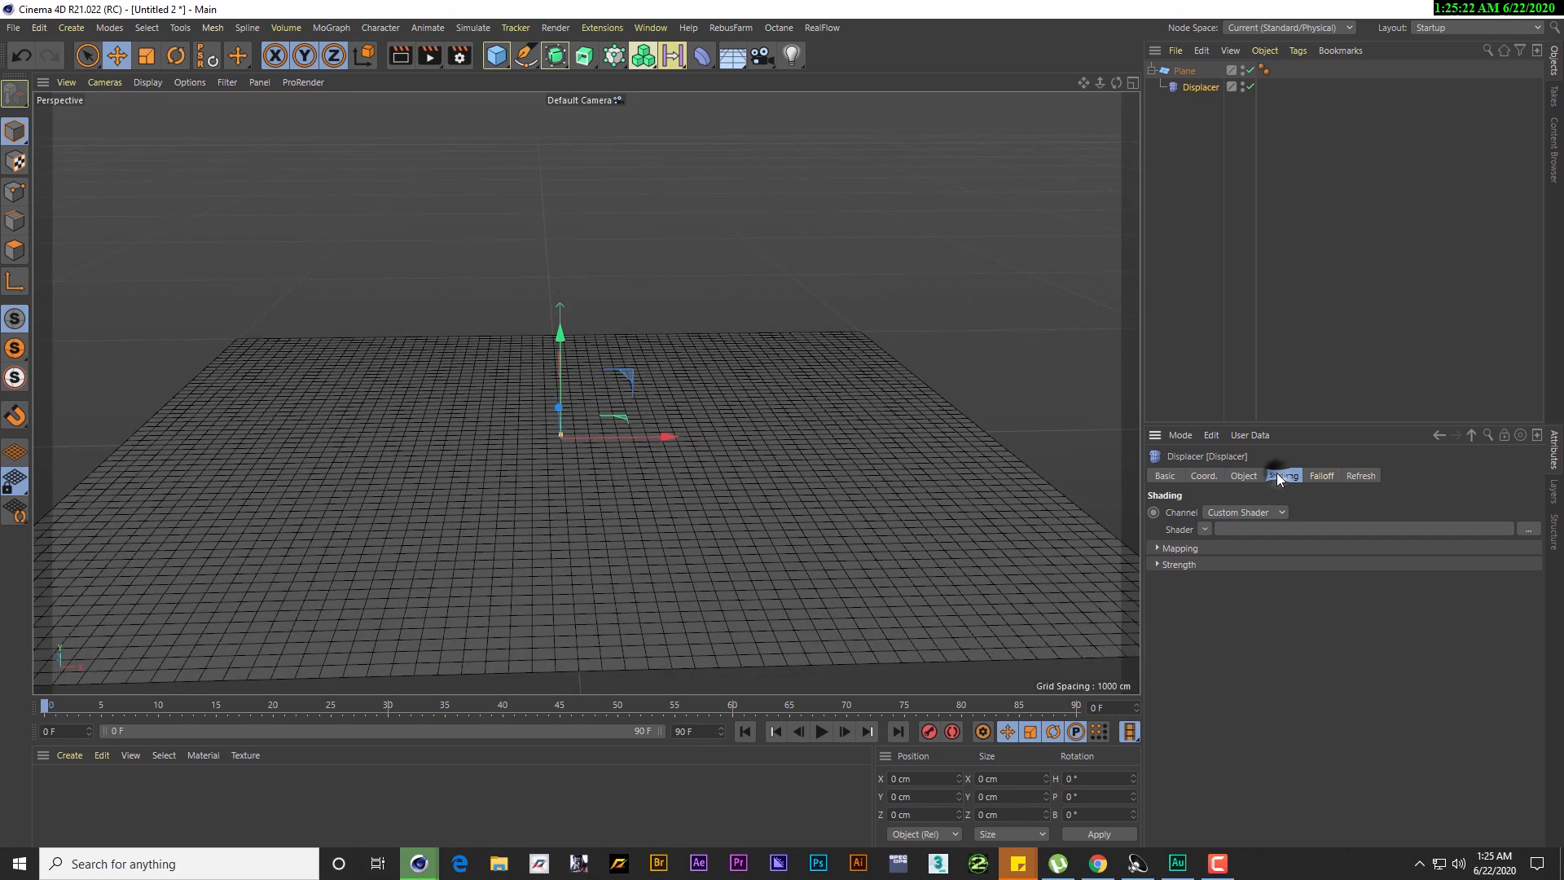
click(1204, 529)
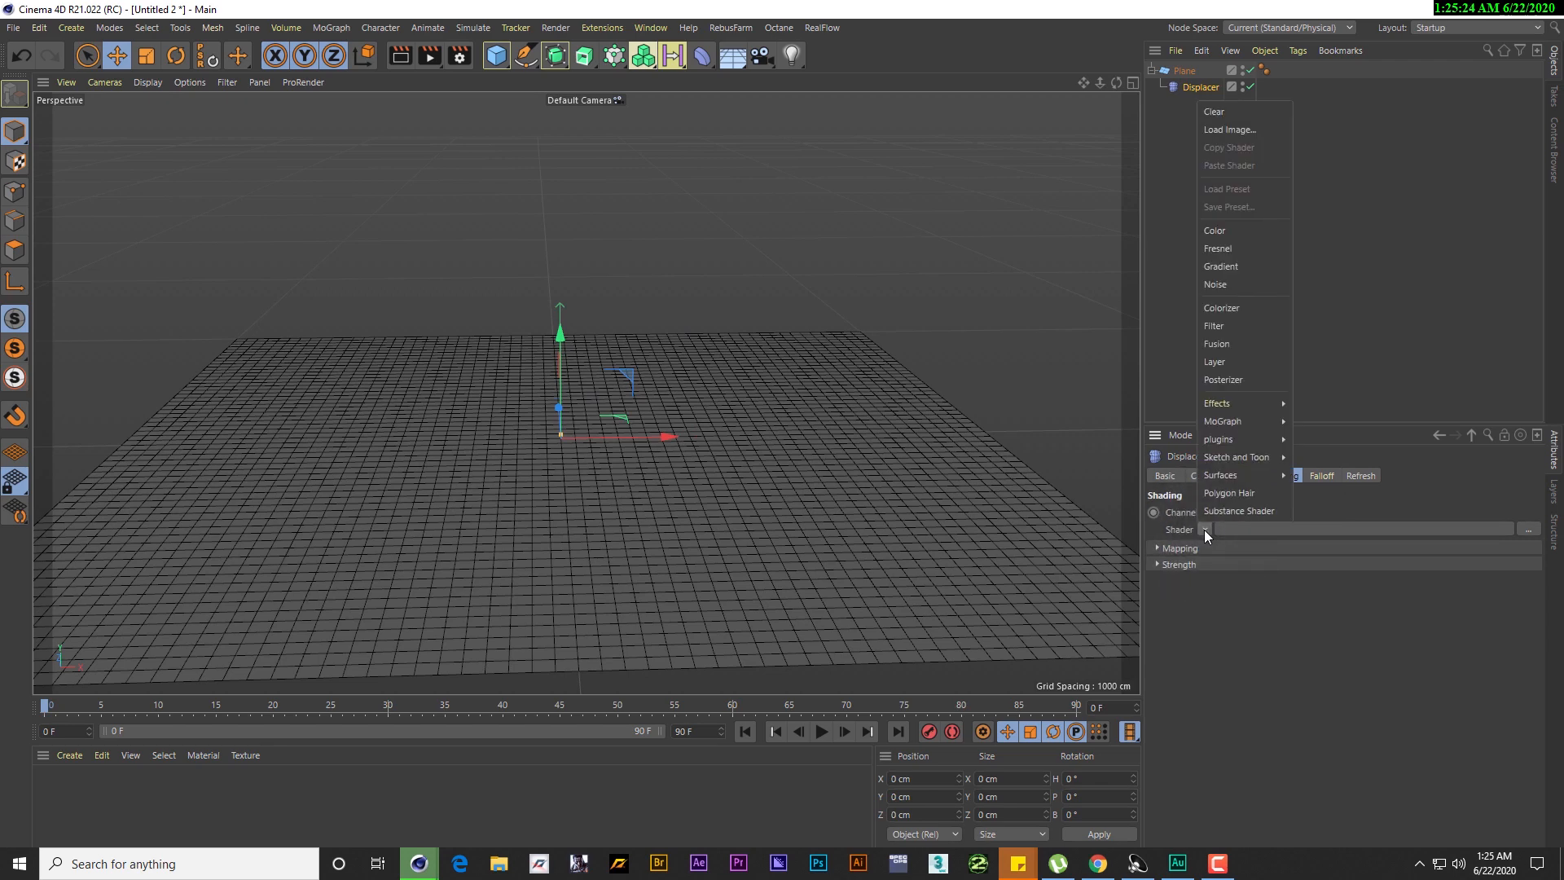
click(1214, 284)
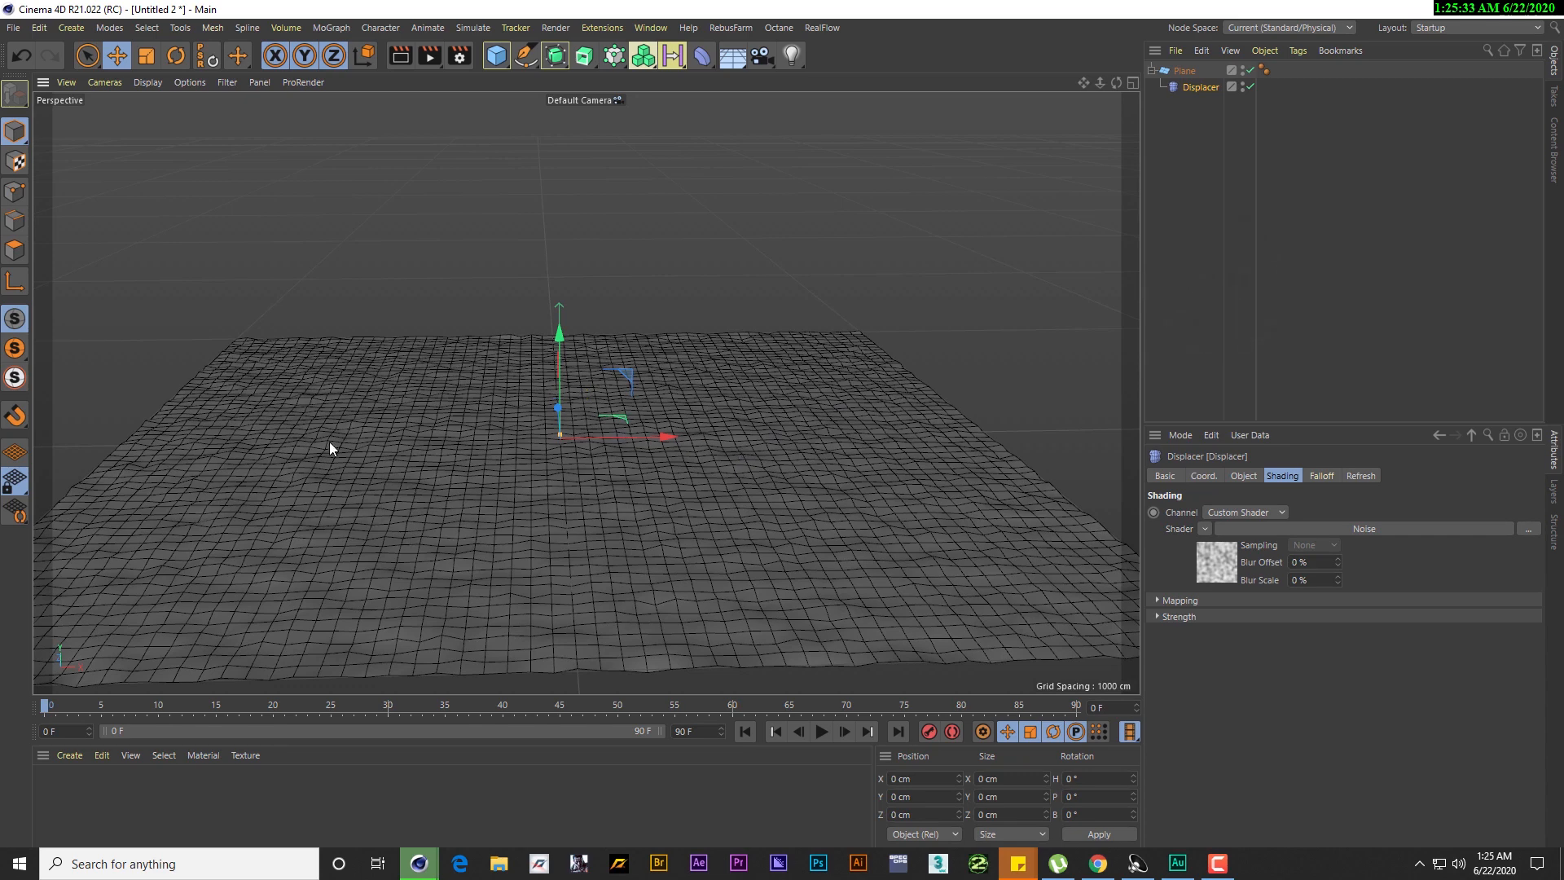
click(820, 732)
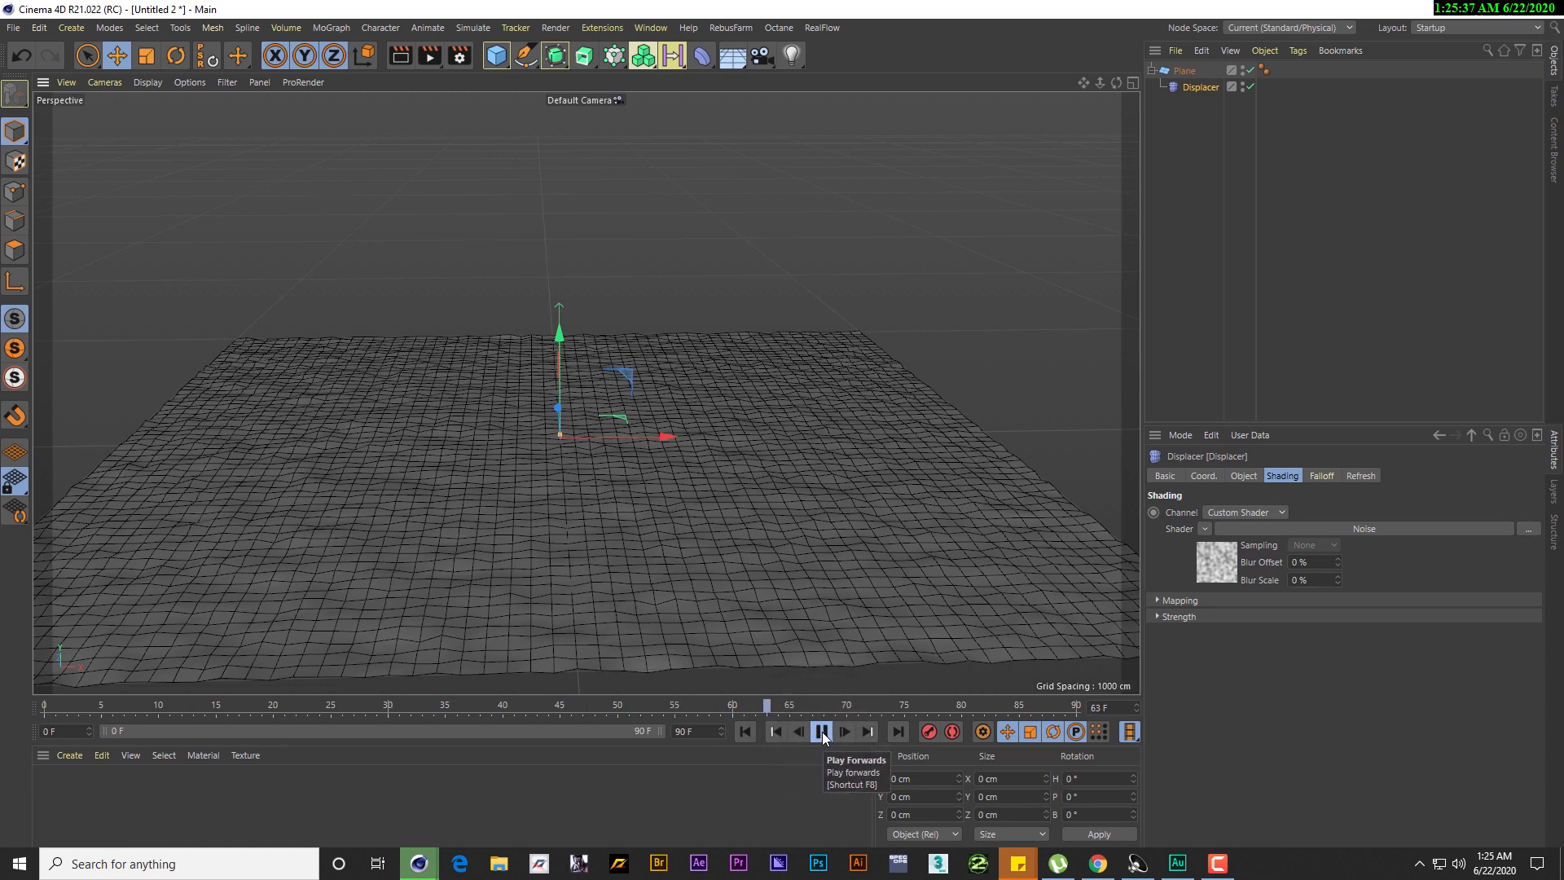
click(821, 731)
click(745, 731)
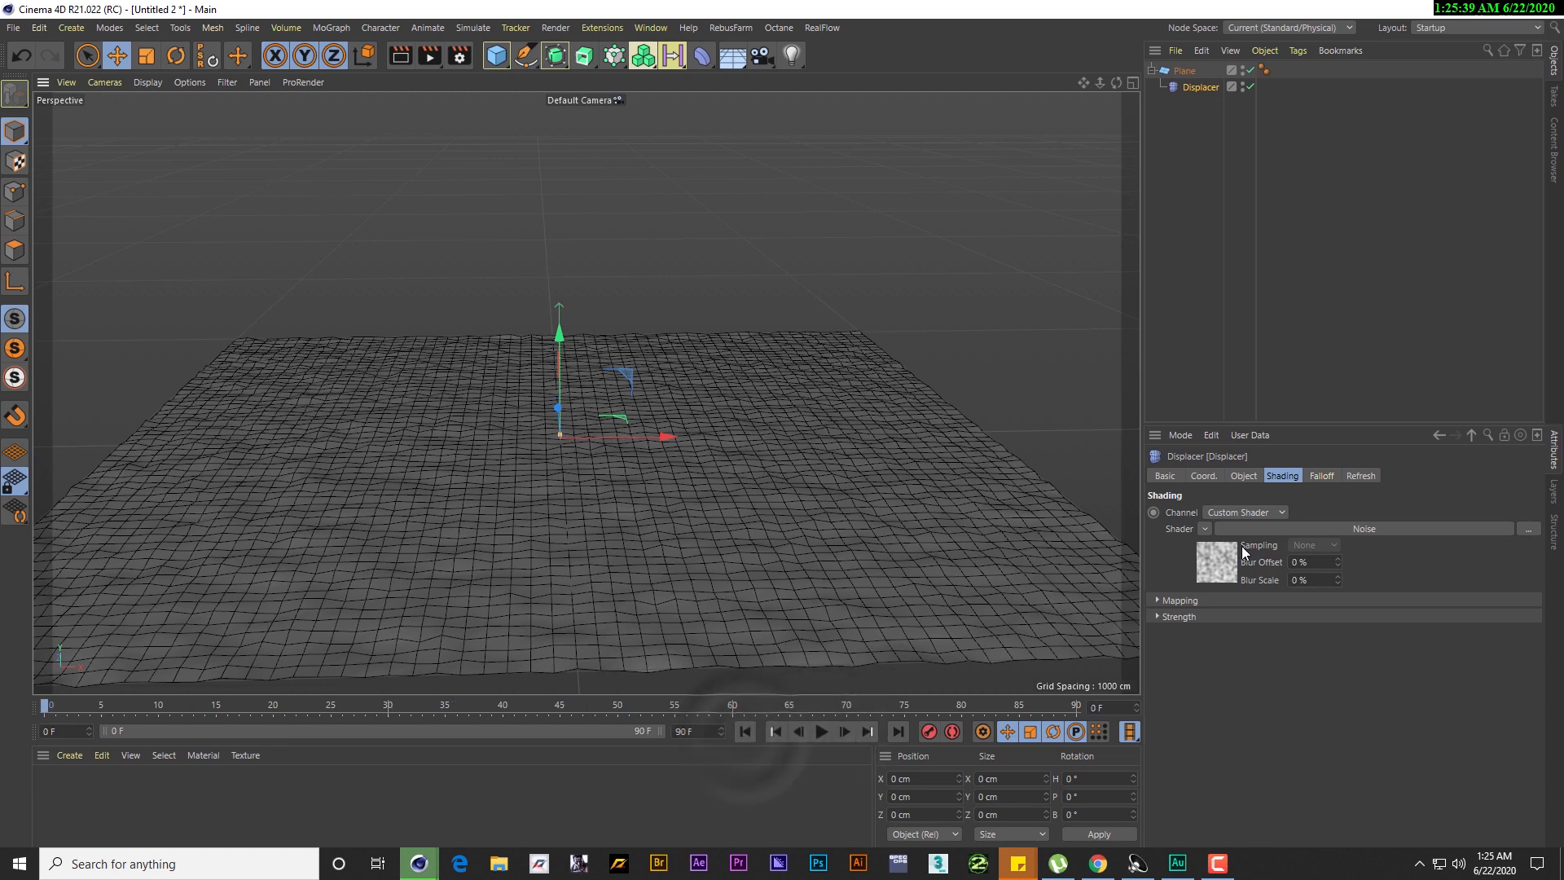
Set the Noise shader's animation speed to 1 and preview the surface motion
click(1375, 529)
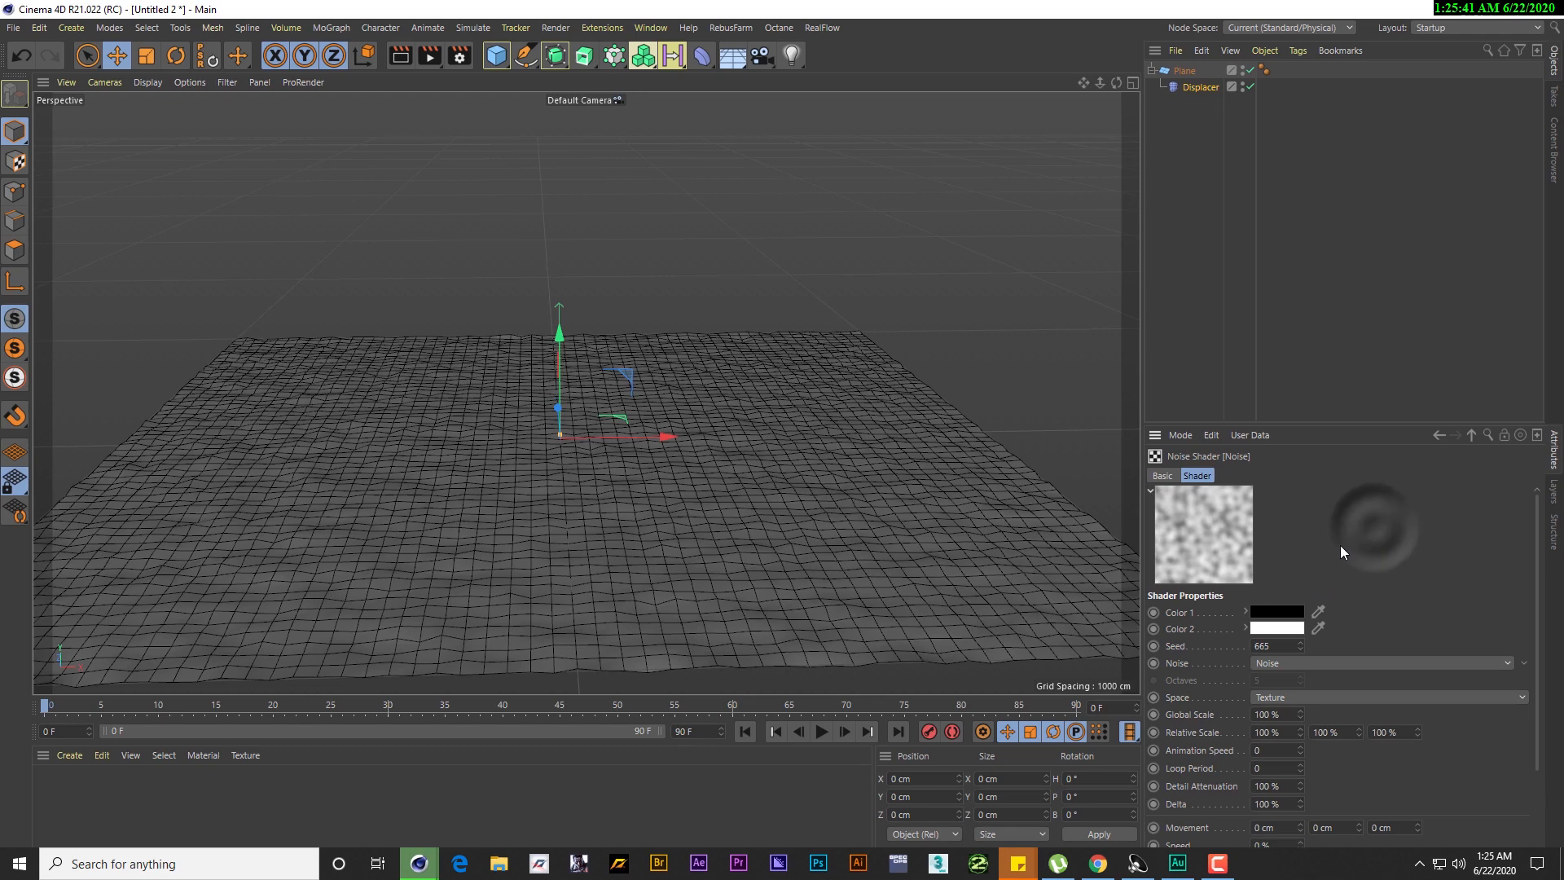
click(1278, 750)
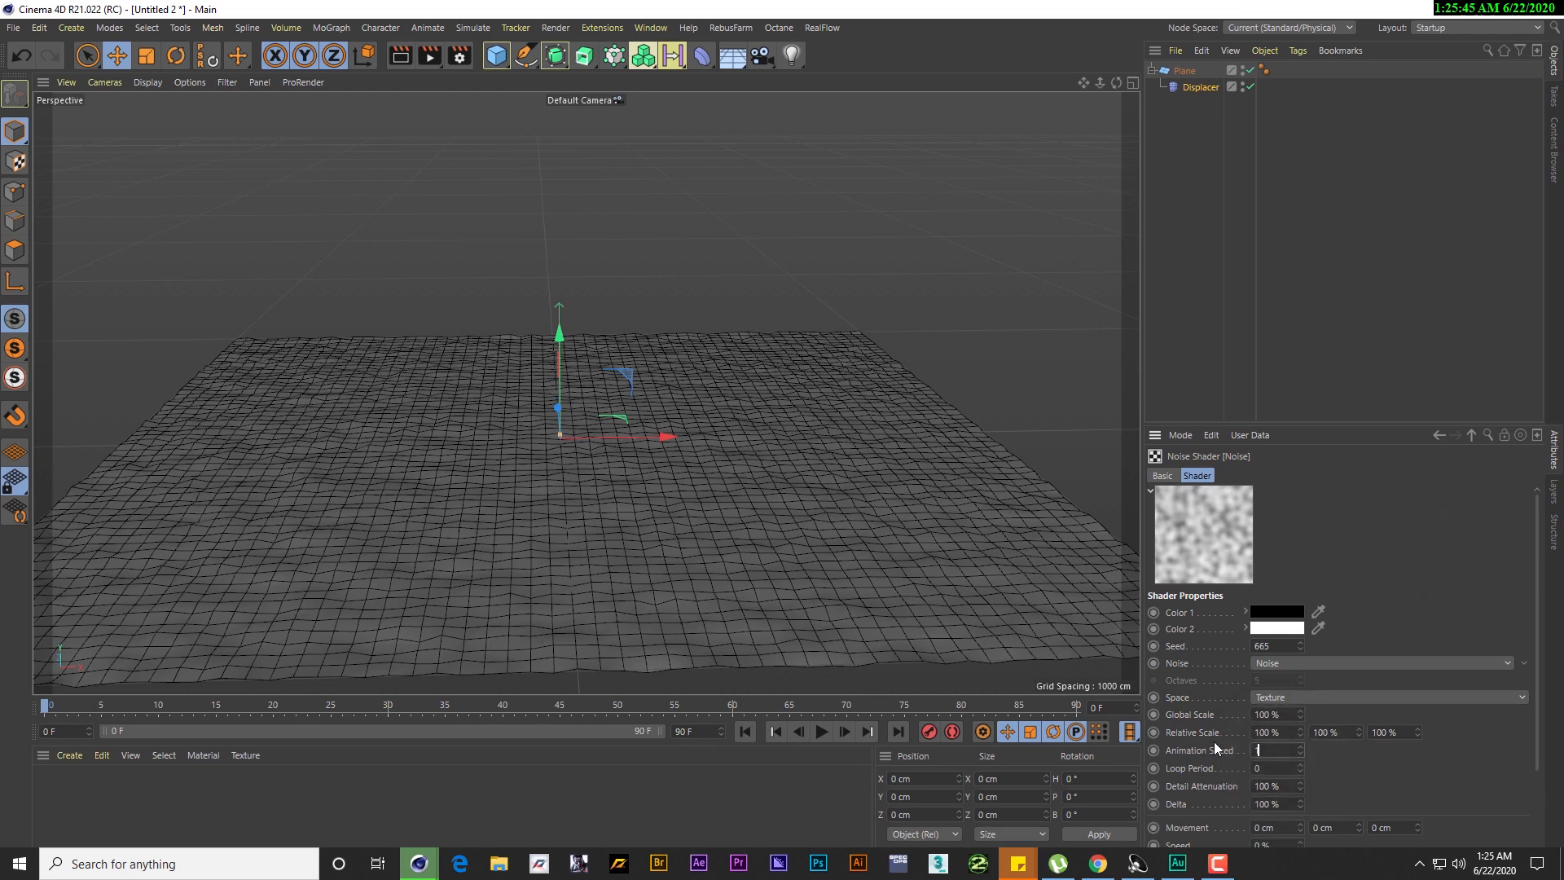
click(821, 731)
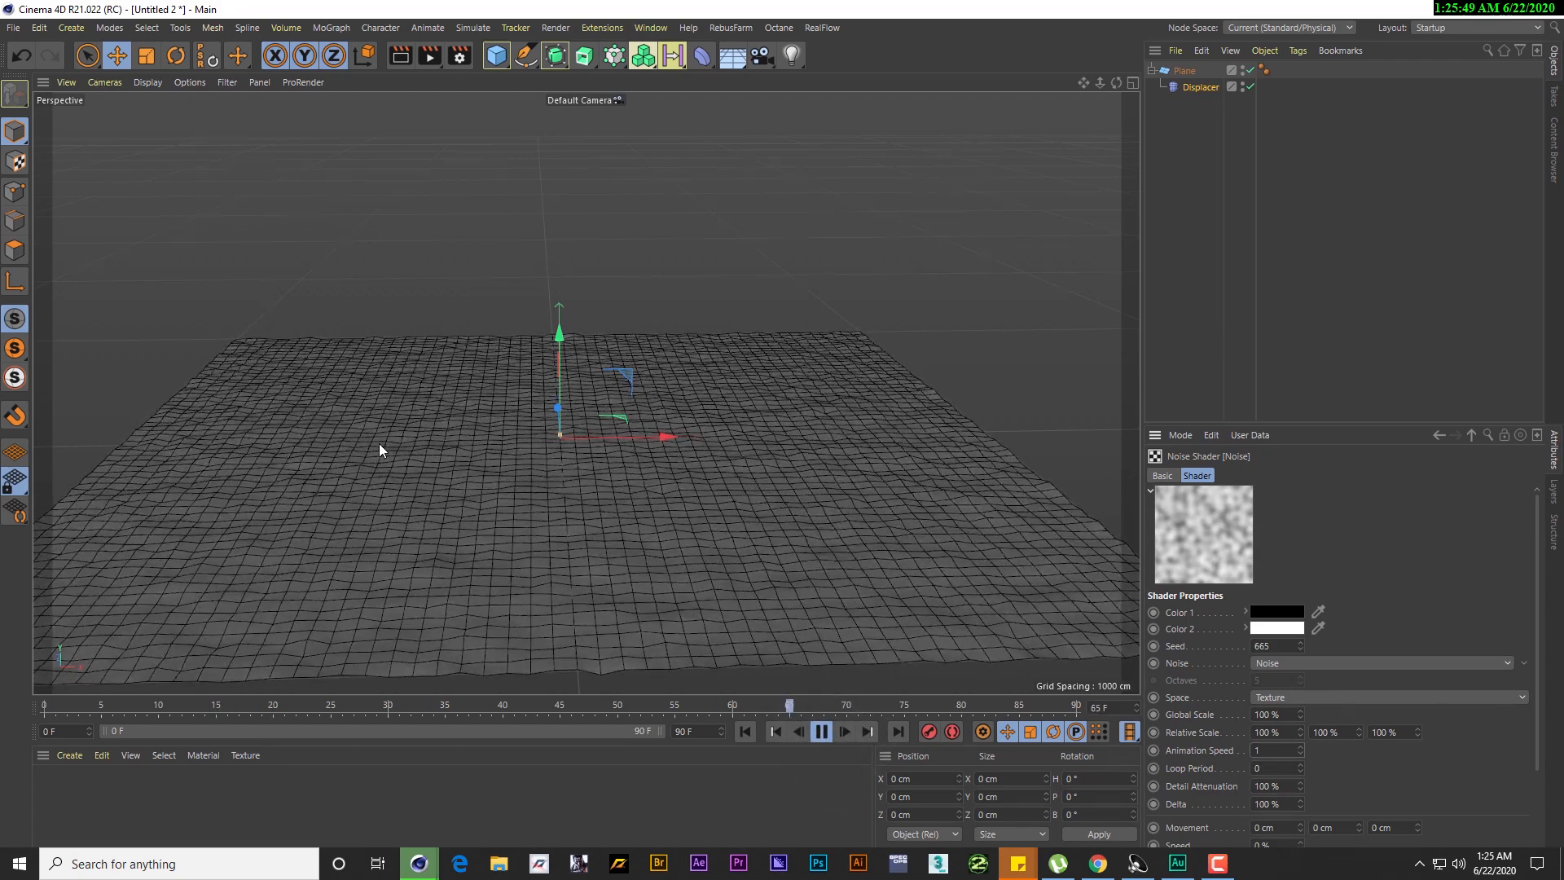
click(821, 731)
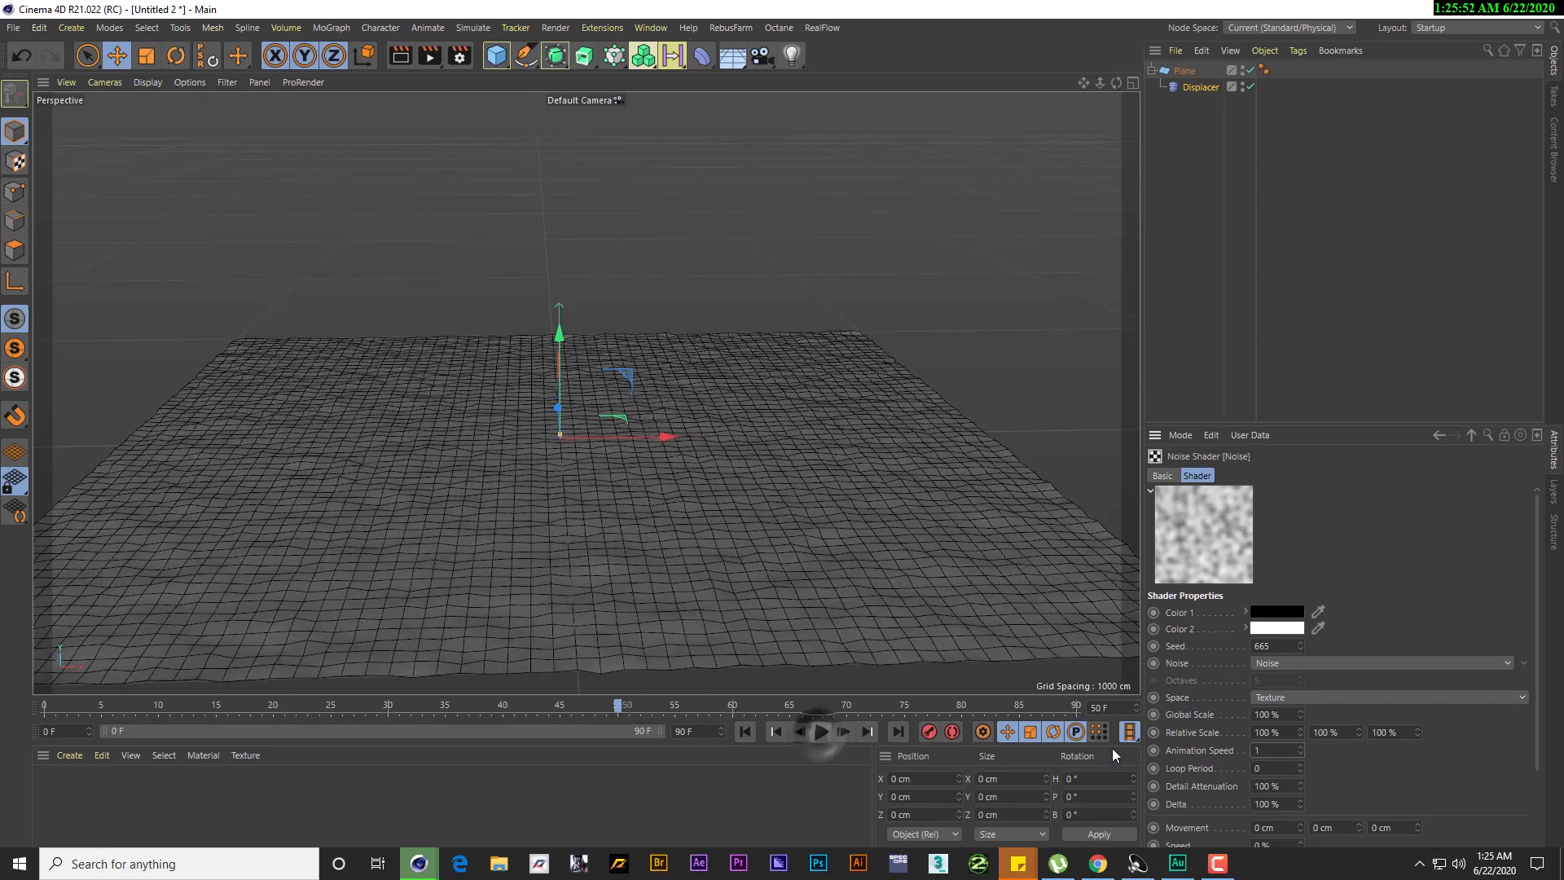
Try a global scale of 400 % for the Noise shader and preview the animation
double_click(1288, 715)
text(4)
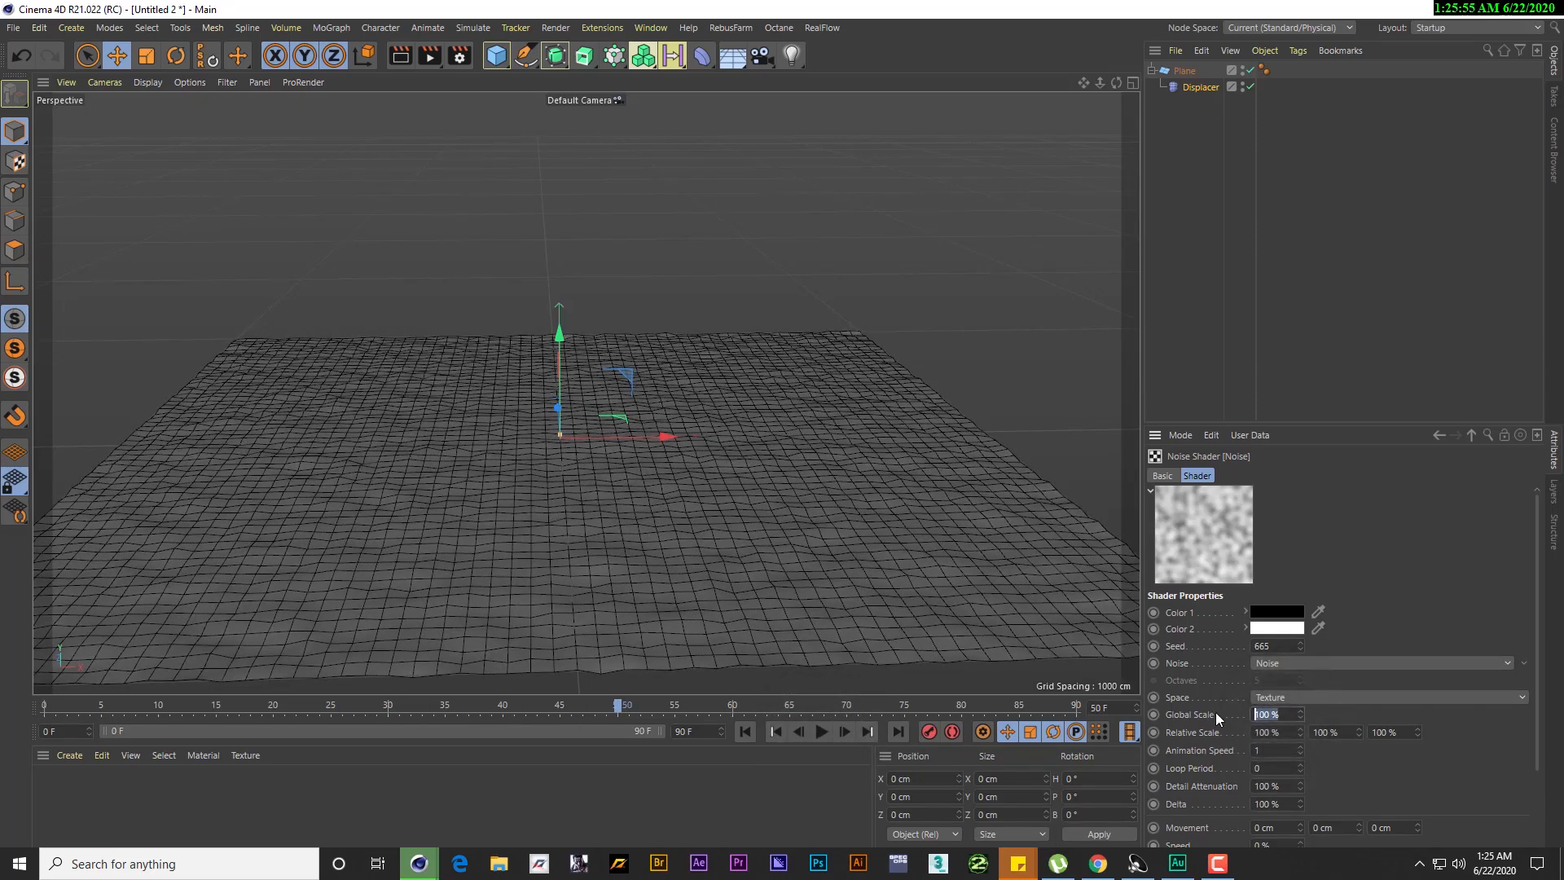
text(00)
key(Return)
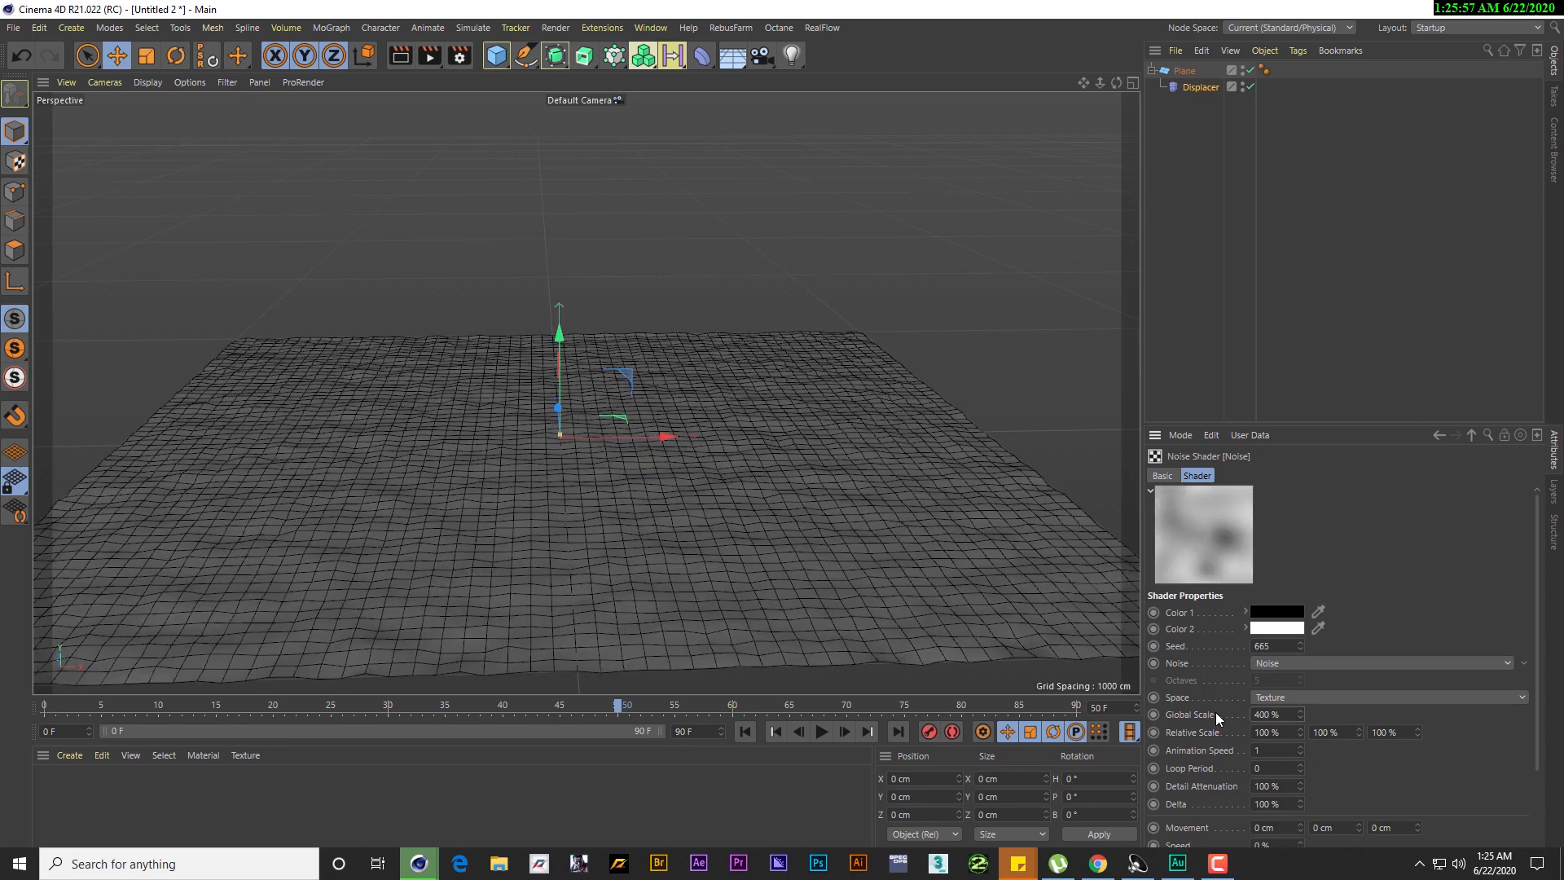
scroll(529, 475, up, 2)
alt+drag(552, 471, 556, 464)
click(825, 730)
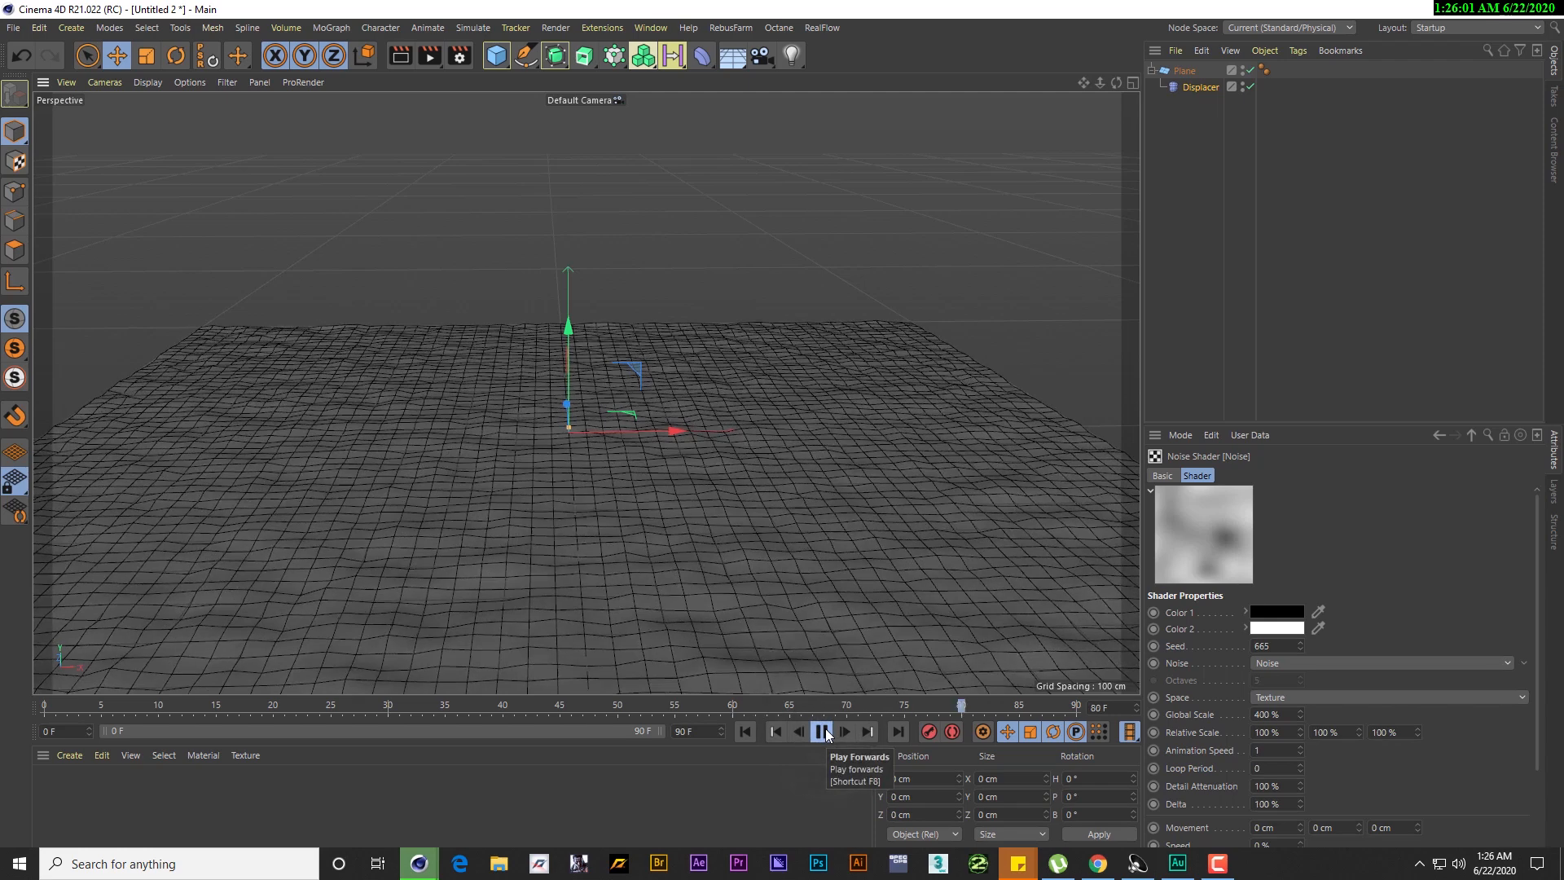
click(823, 730)
Set the Noise shader's global scale to 700 % and play back the waves at a lower viewing angle
double_click(1272, 714)
text(700)
key(Return)
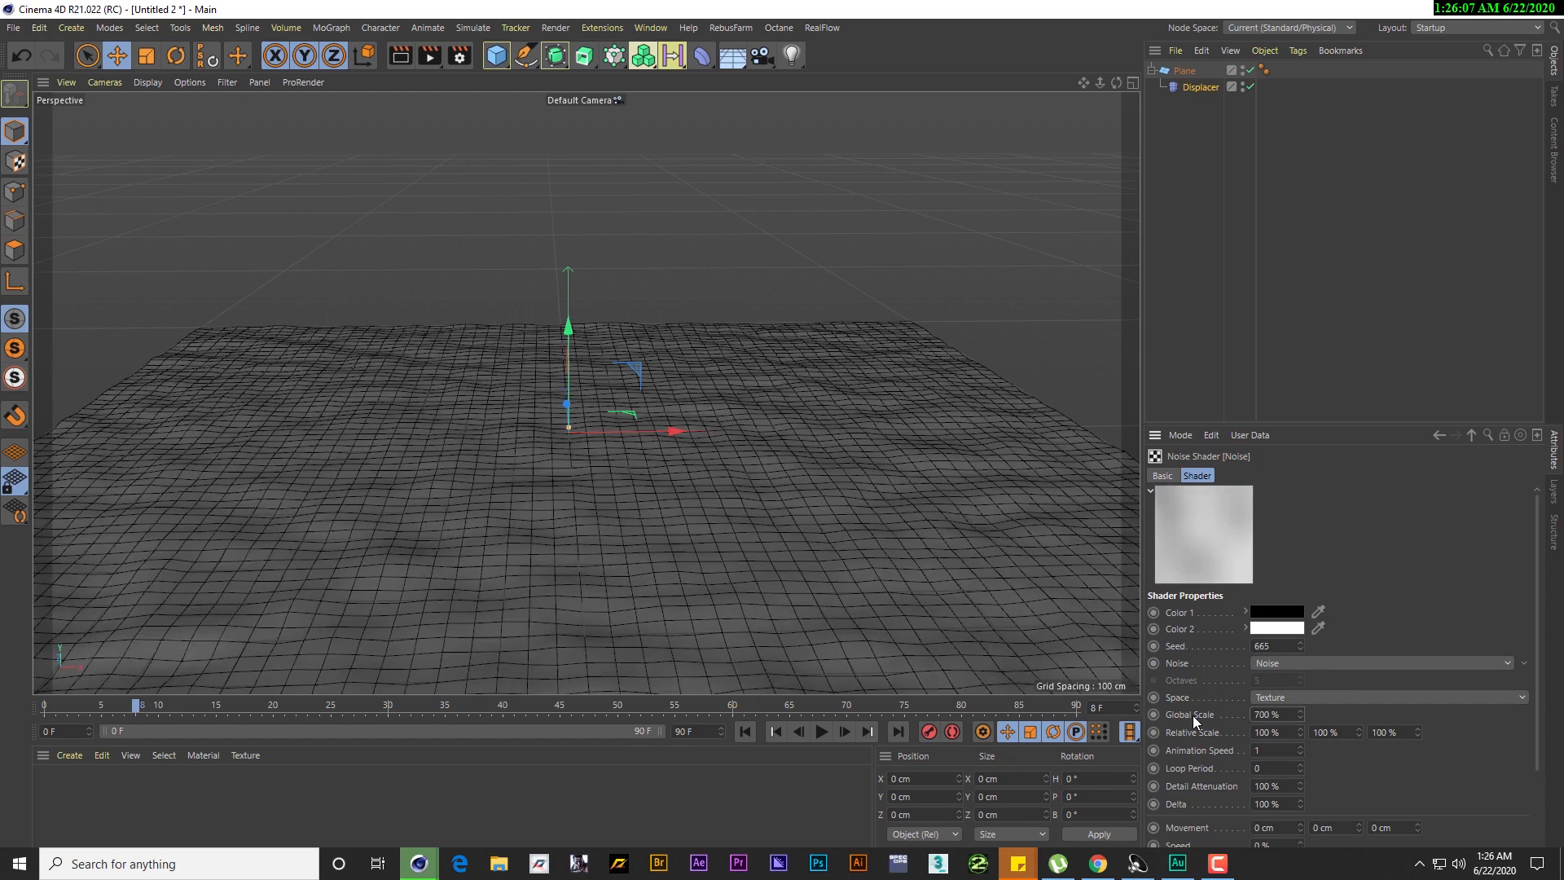
alt+drag(424, 395, 421, 388)
scroll(583, 405, up, 2)
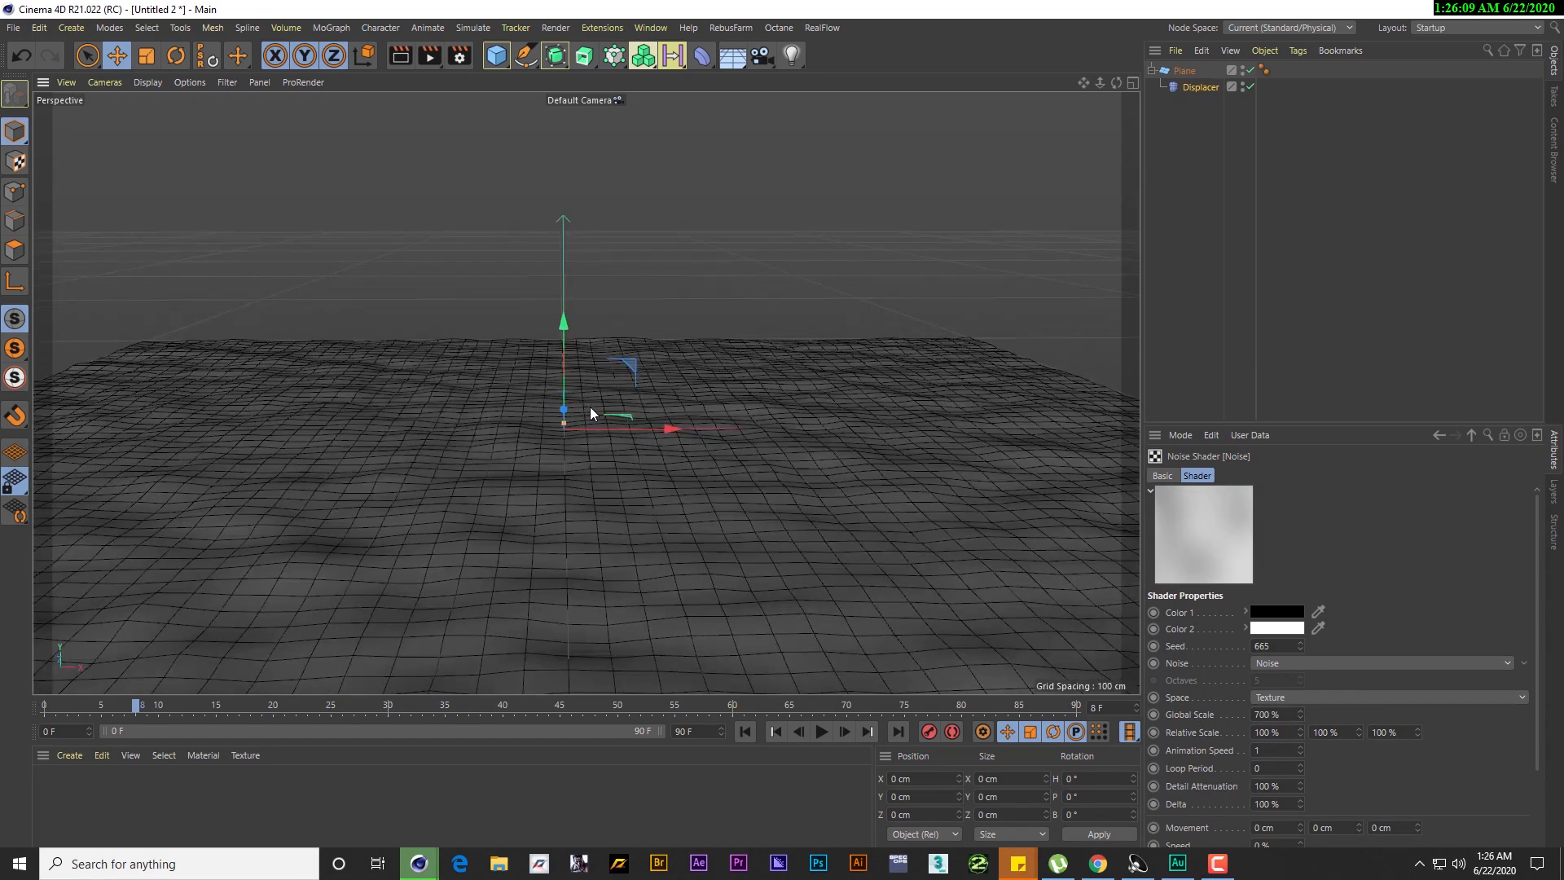
alt+middle_drag(588, 407, 583, 441)
click(823, 732)
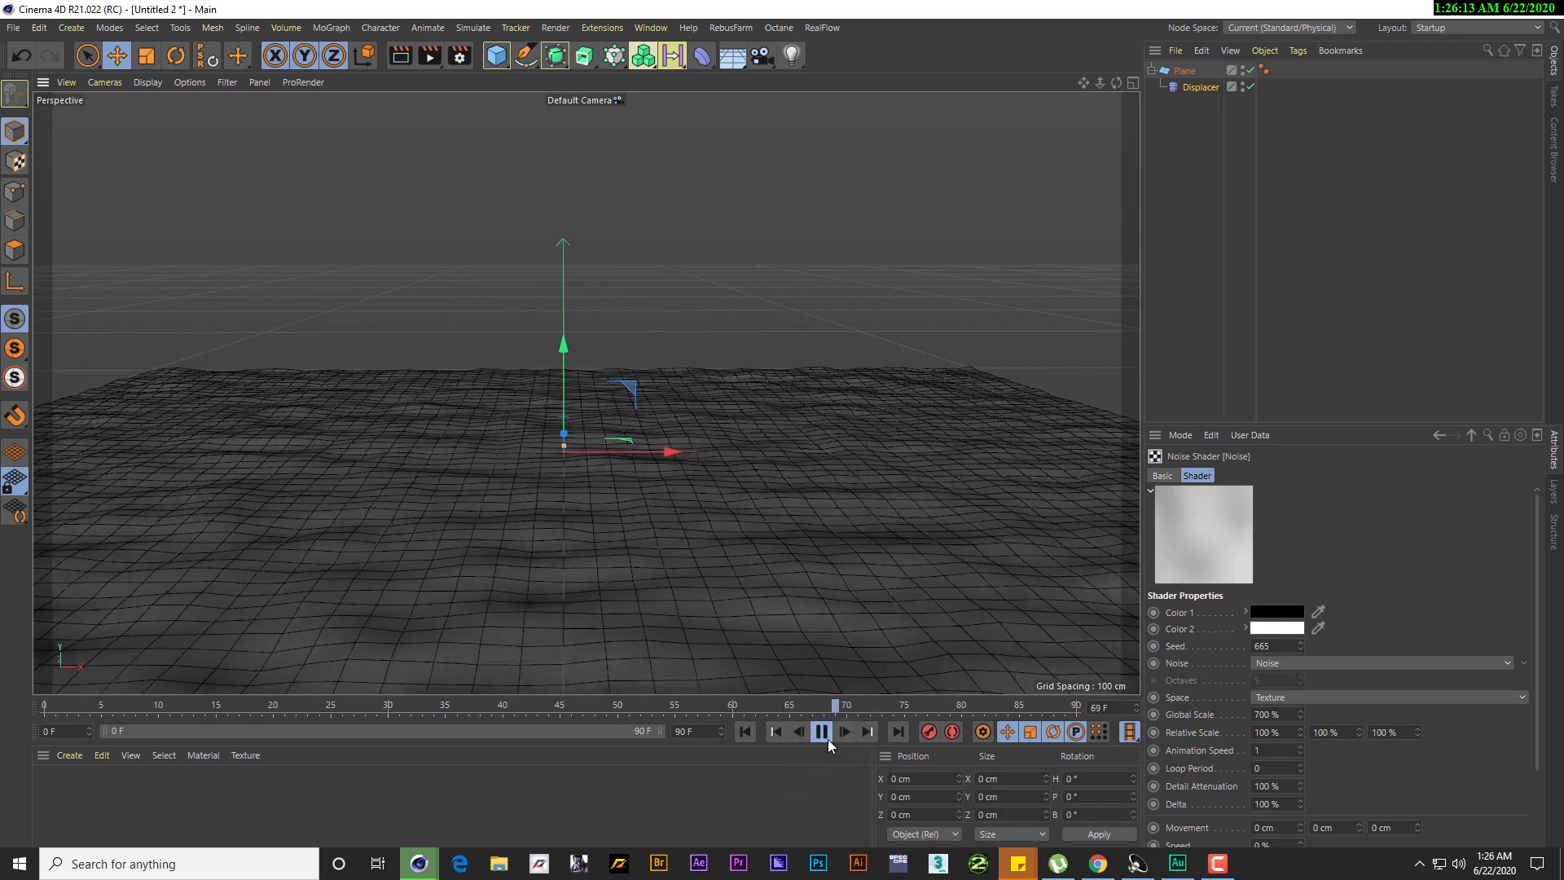
click(823, 733)
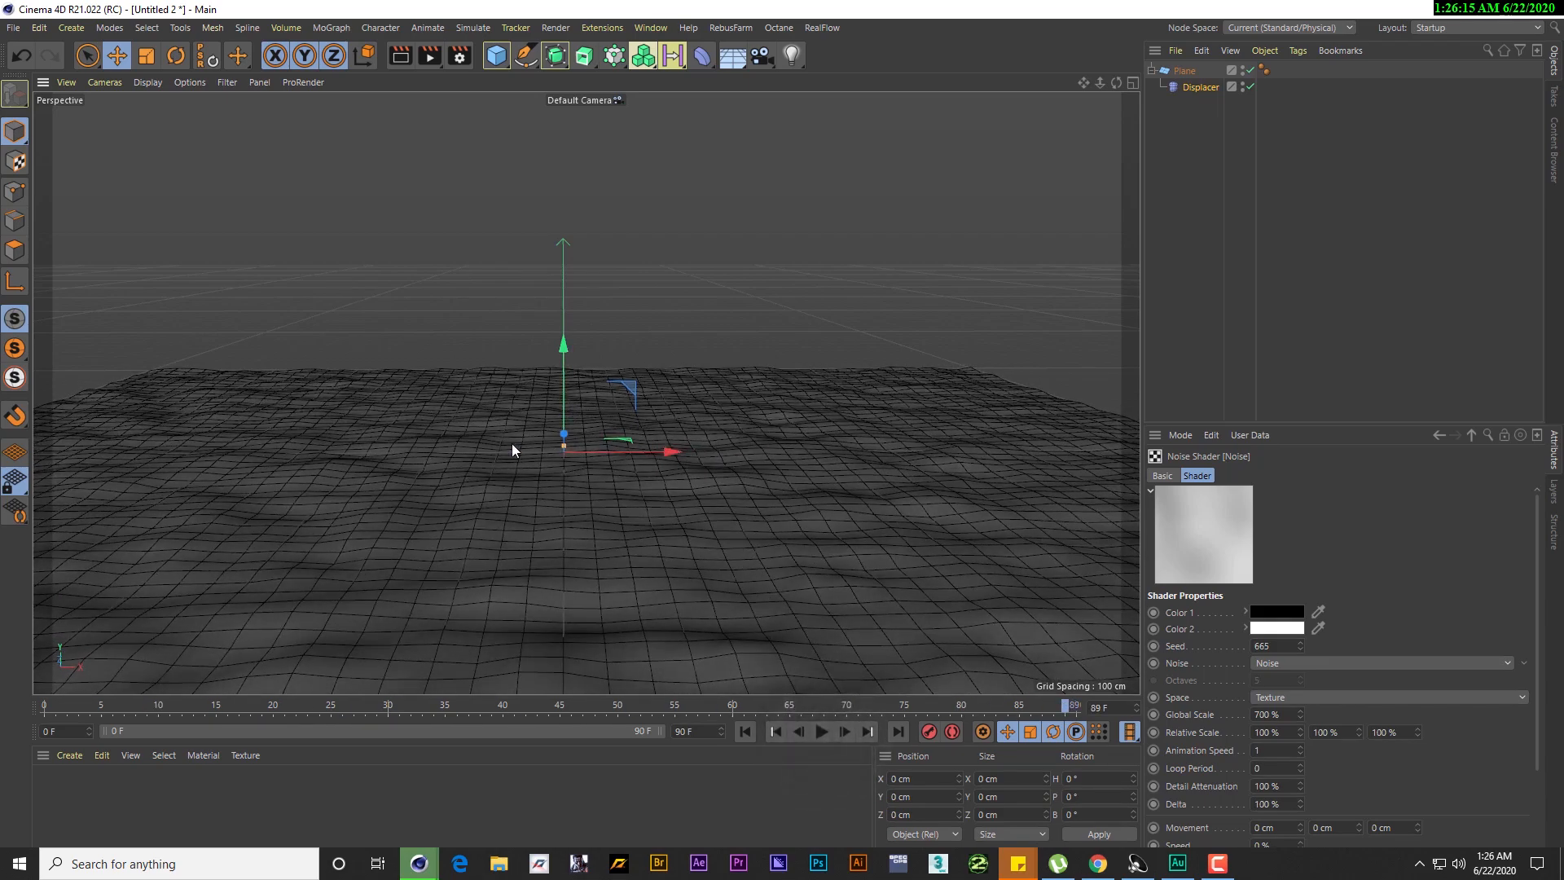
alt+drag(642, 453, 619, 448)
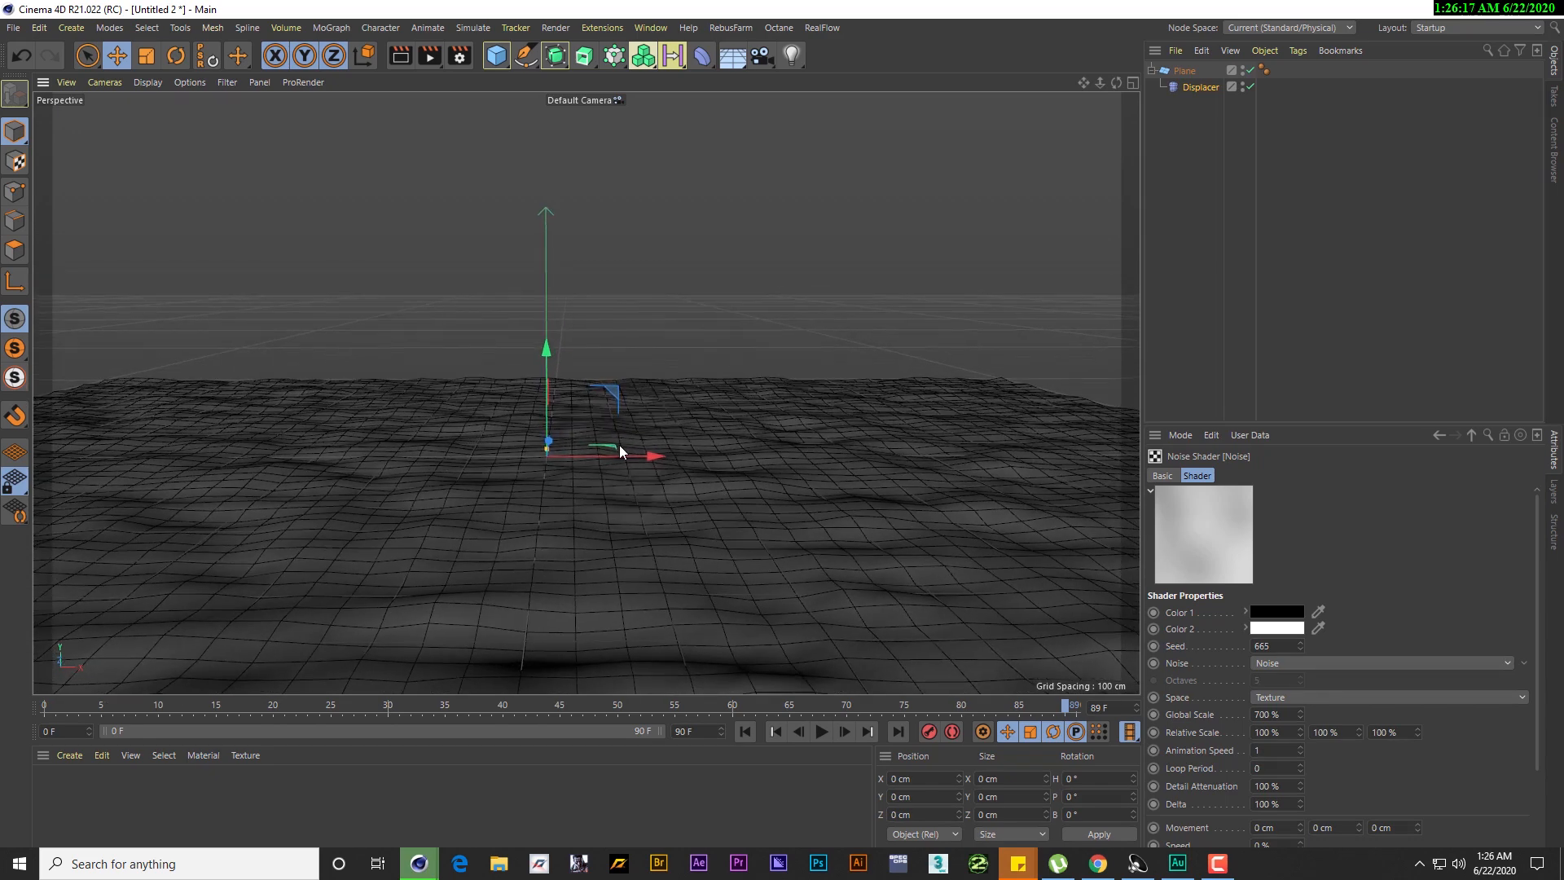
Enlarge the plane to a width and height of 4000 cm
click(1184, 71)
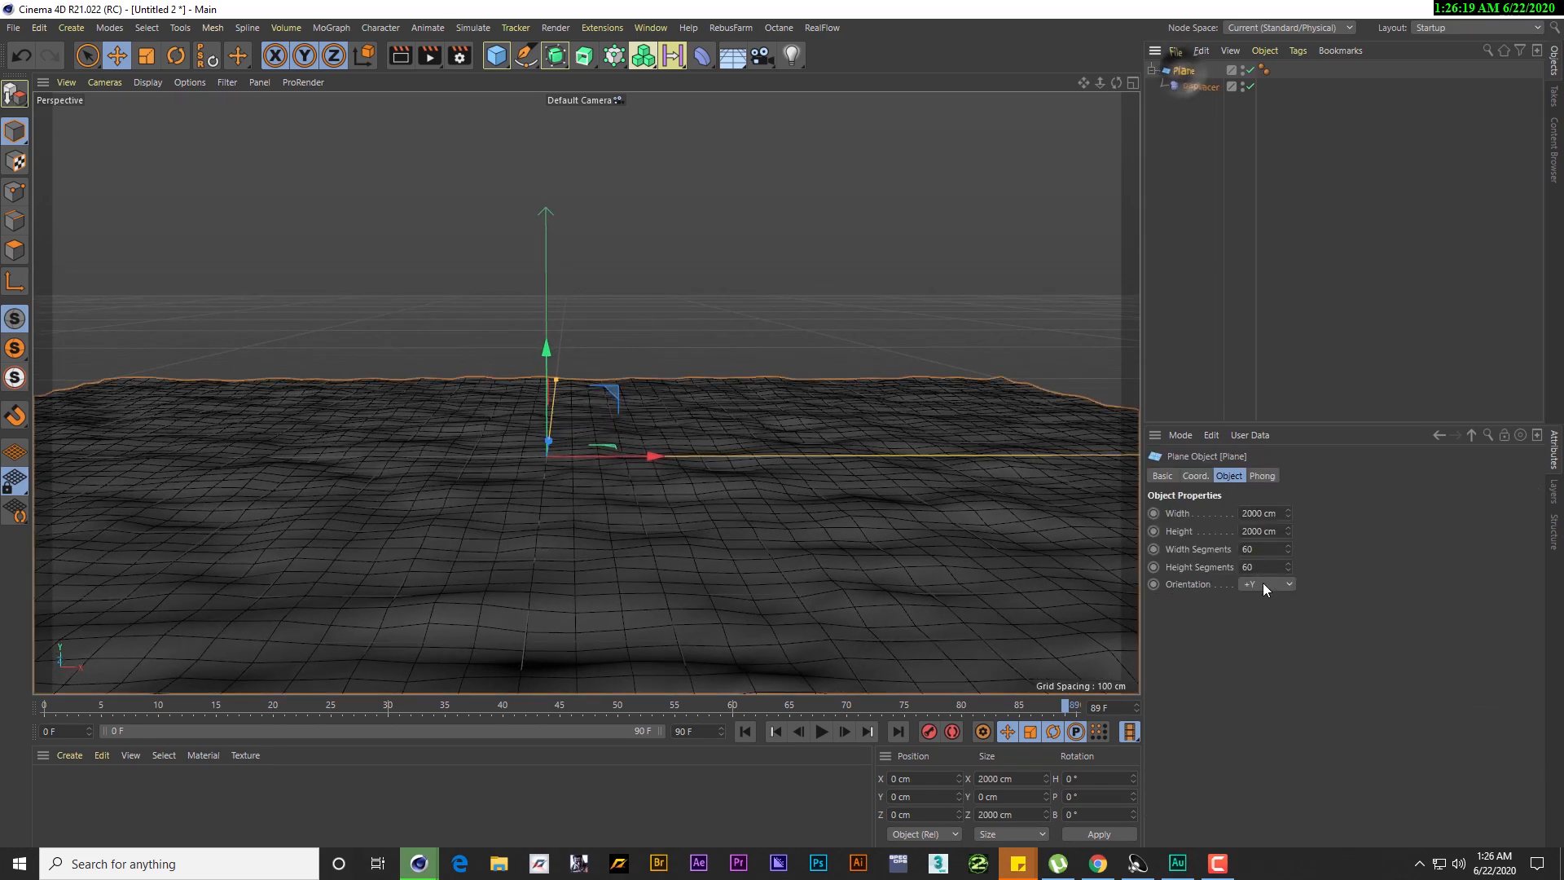
click(1259, 513)
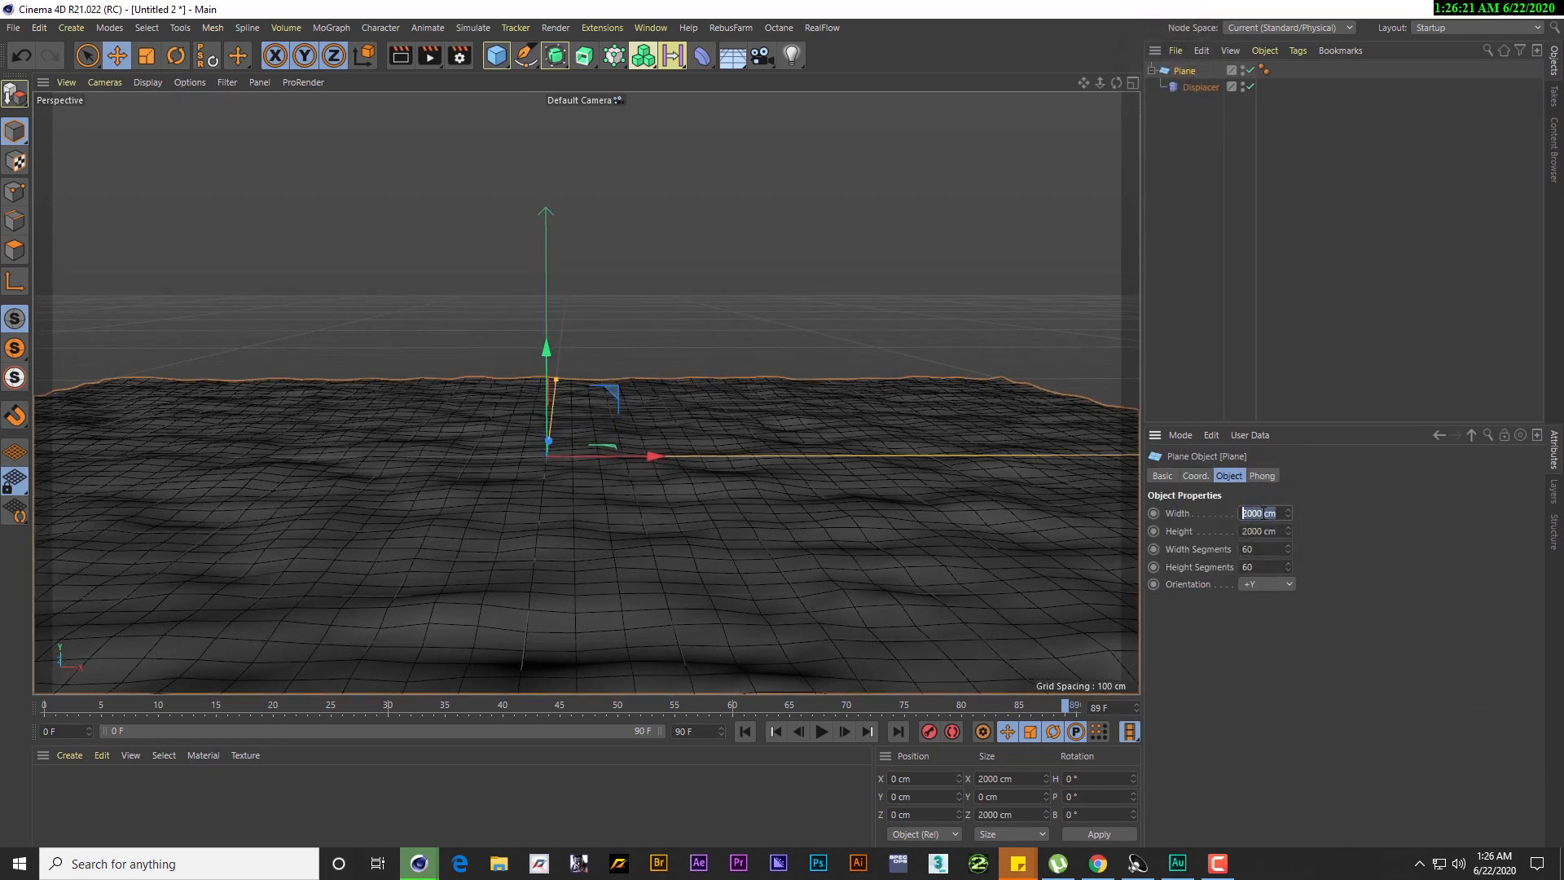
text(4000)
key(Tab)
text(4000)
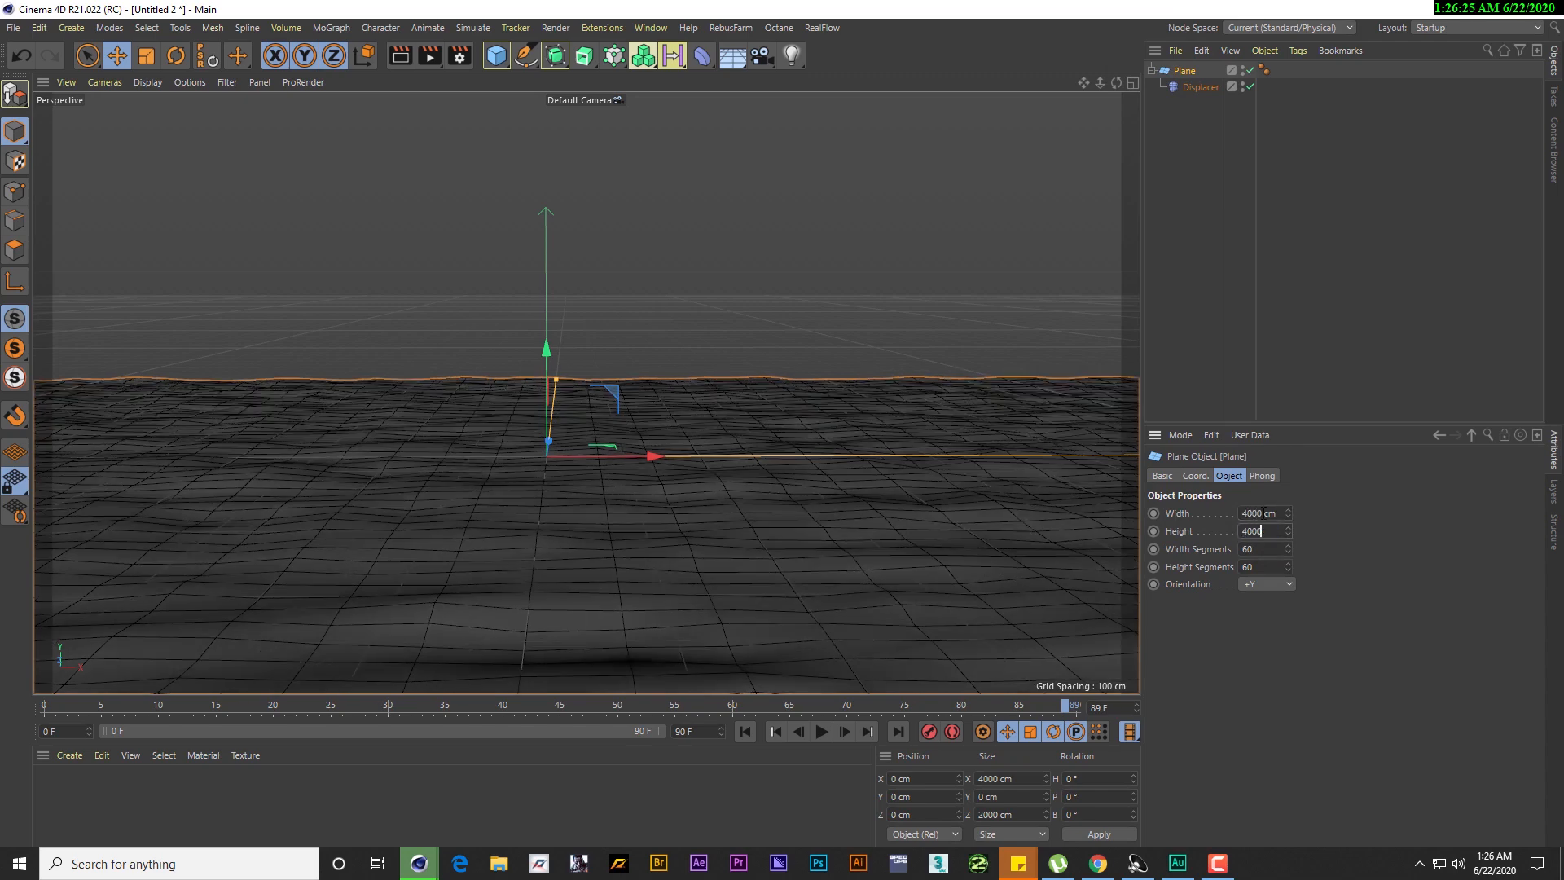
key(Tab)
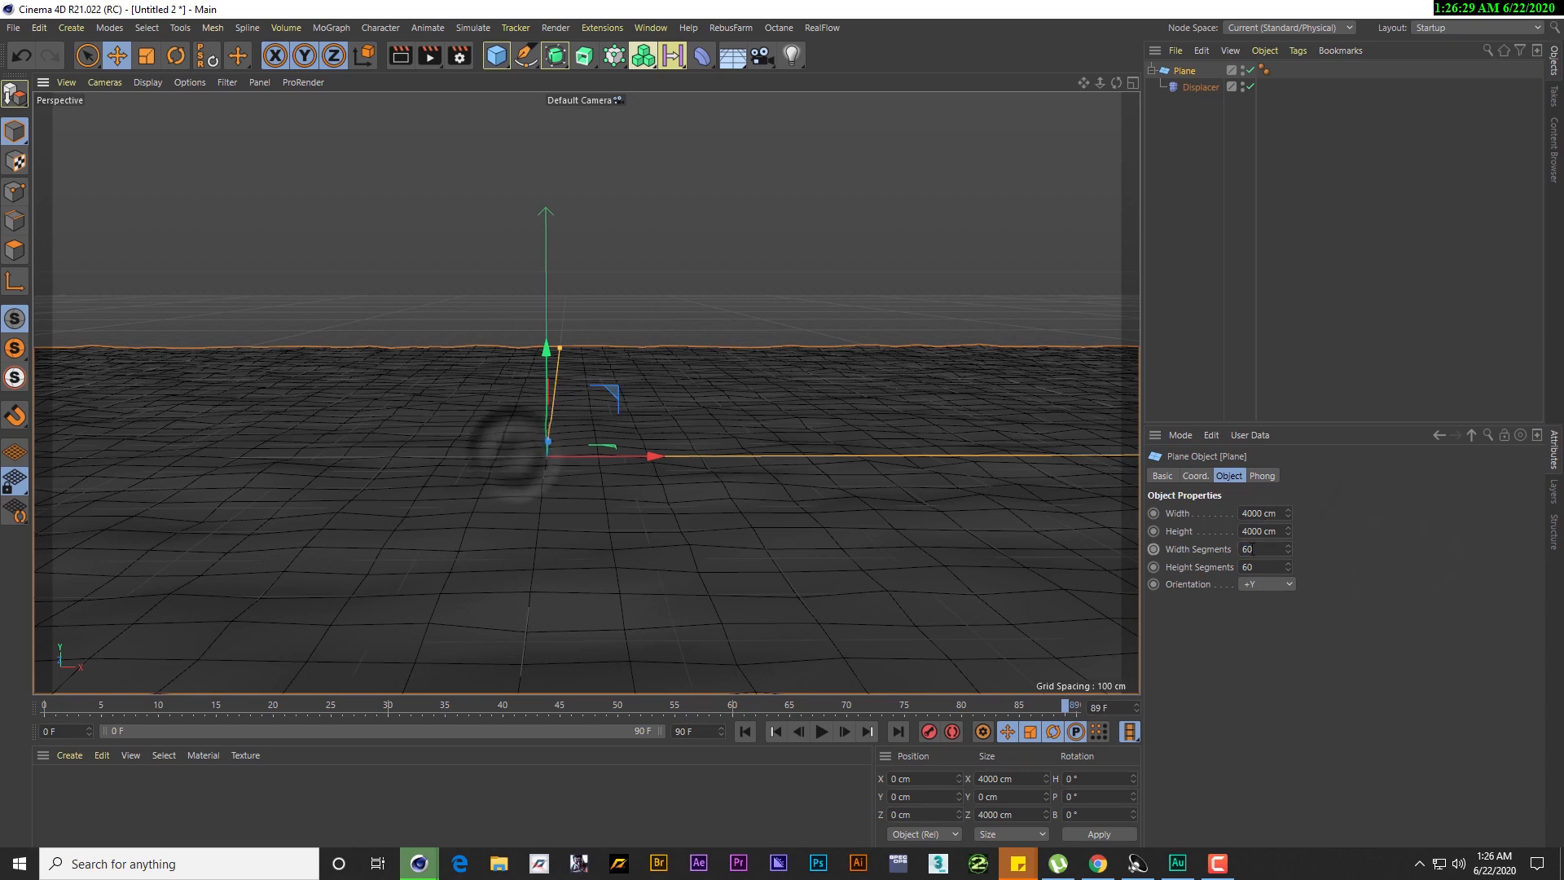
Set the plane's width and height segments to 100 each, and deselect it
text(100)
key(Tab)
text(100)
key(Return)
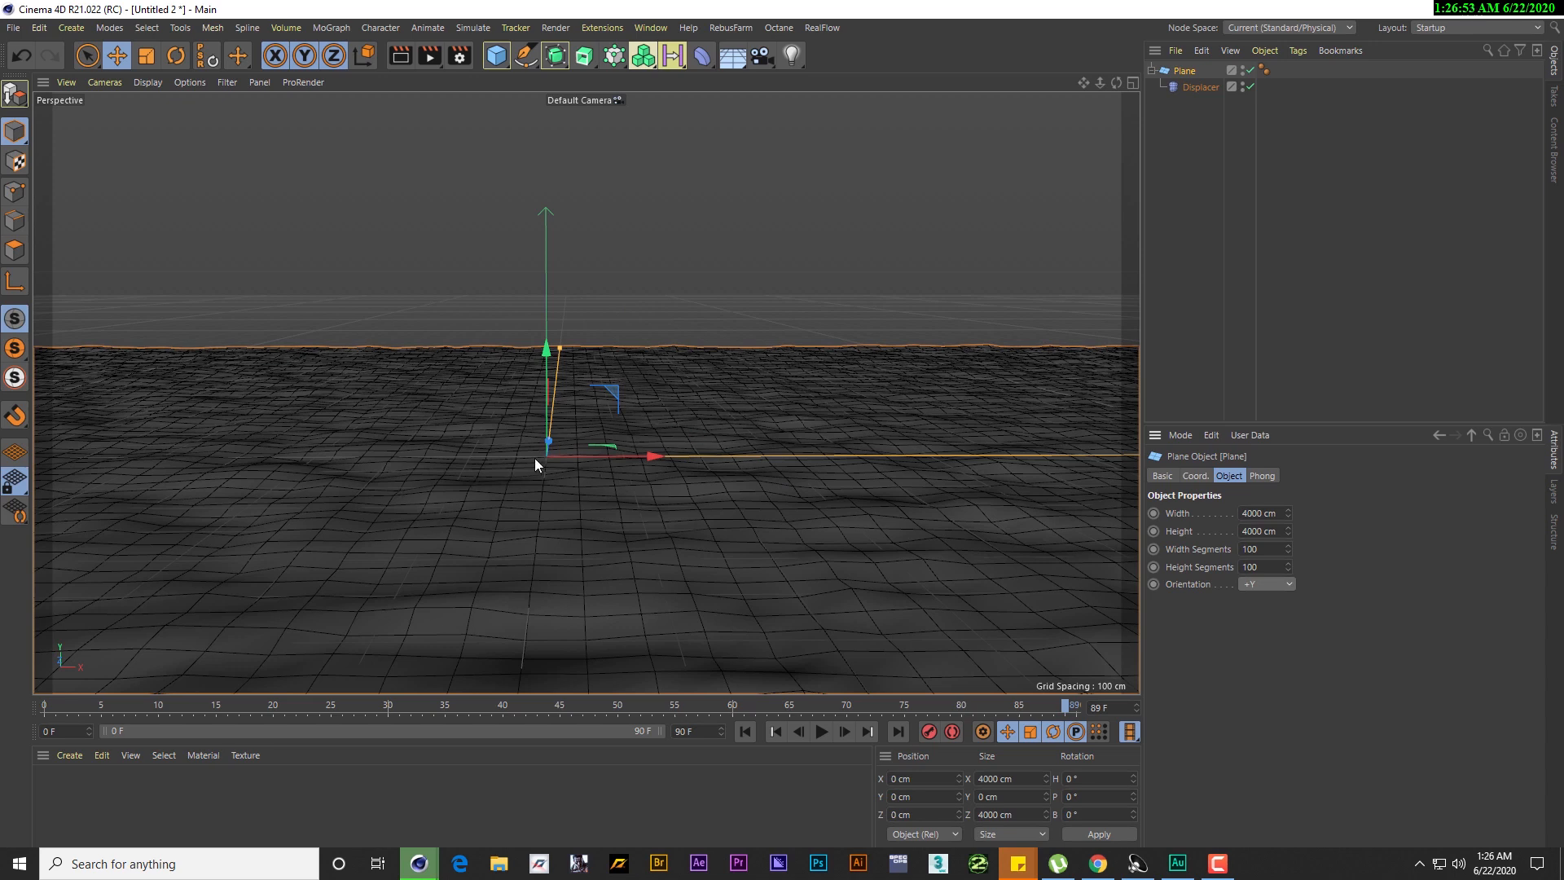
click(799, 269)
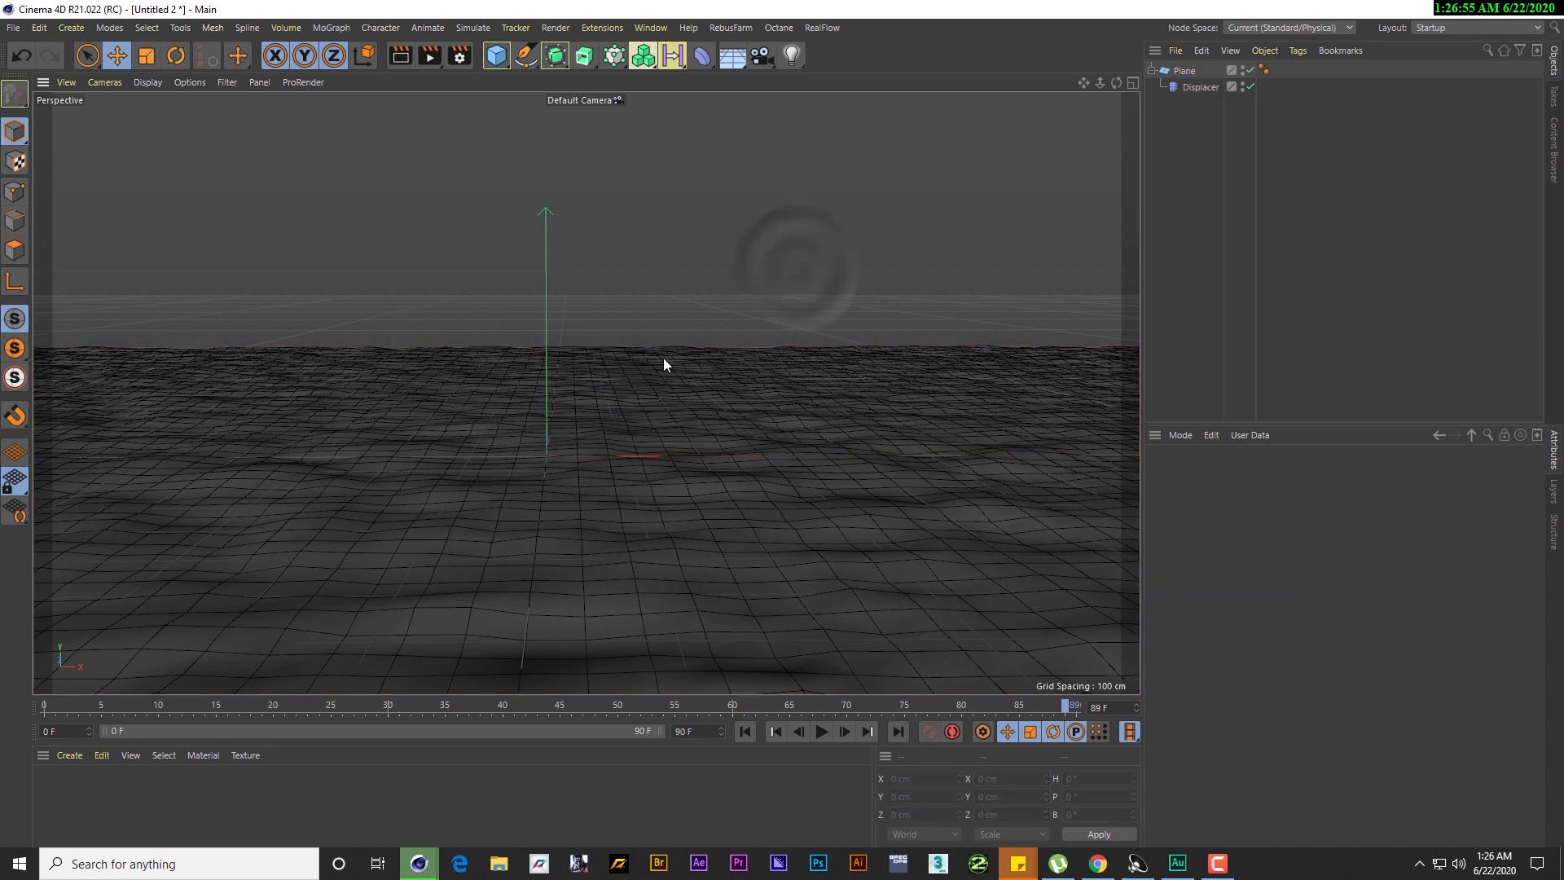
Add a sphere with 50 segments and raise it to about 276 cm above the plane
click(496, 57)
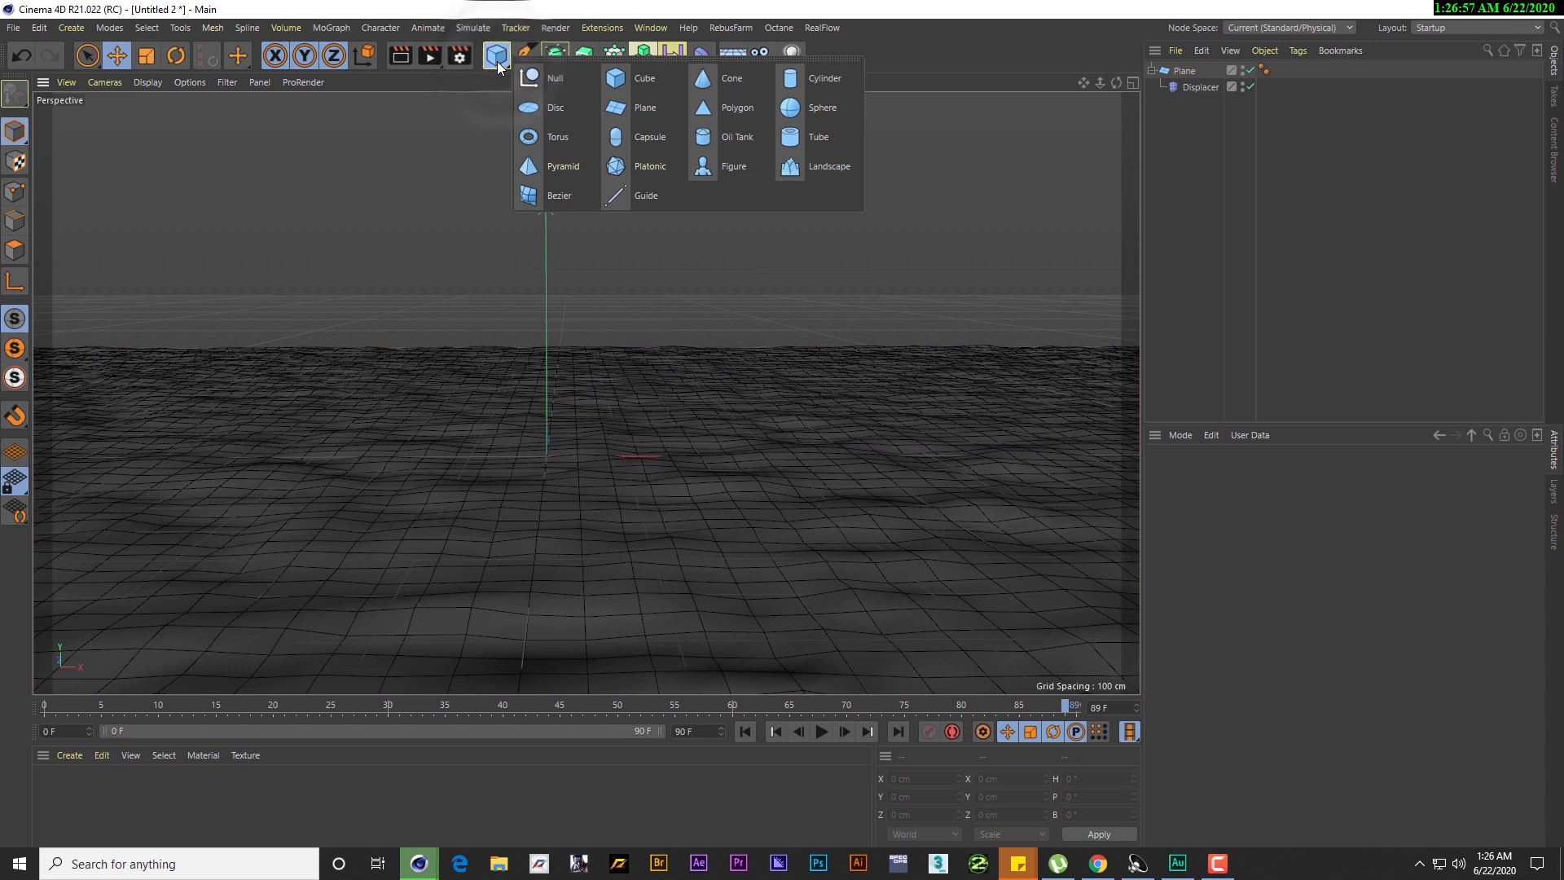
click(818, 114)
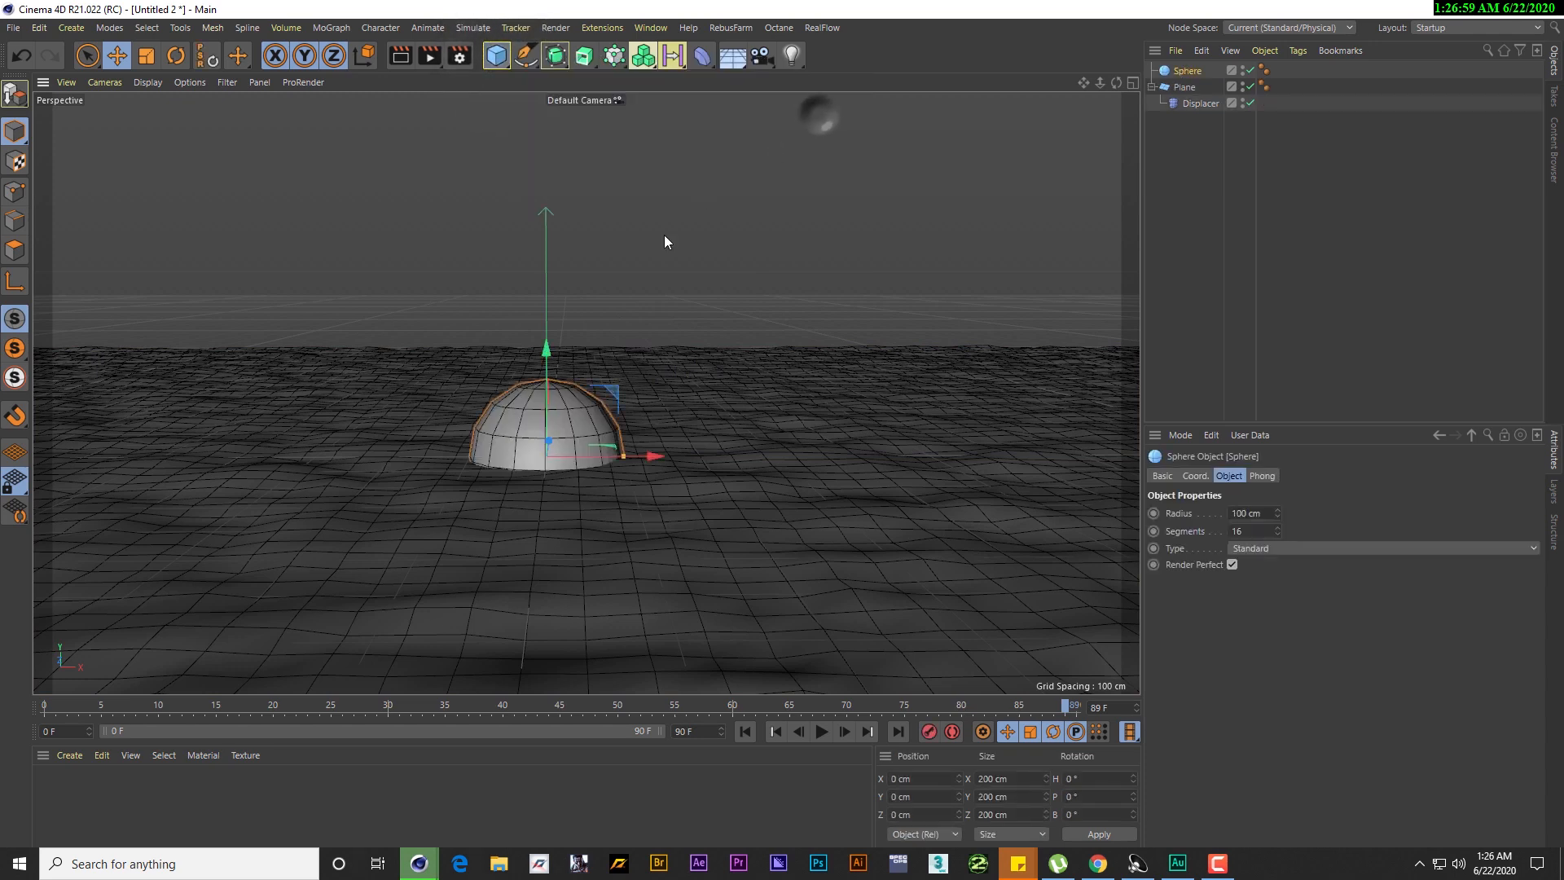
drag(548, 351, 541, 192)
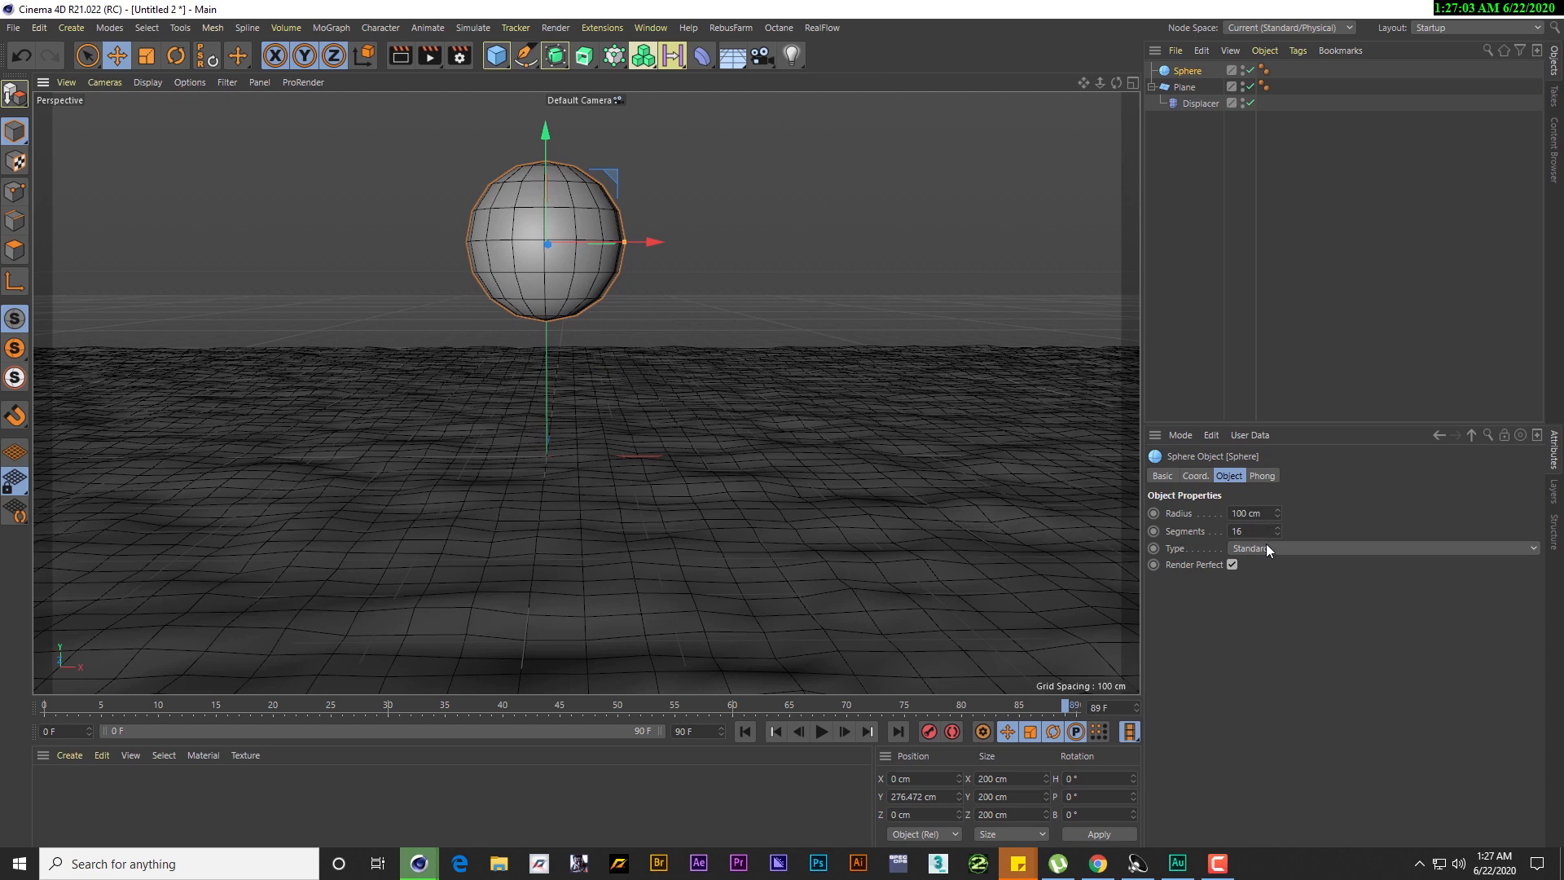
click(1240, 530)
text(50)
key(Return)
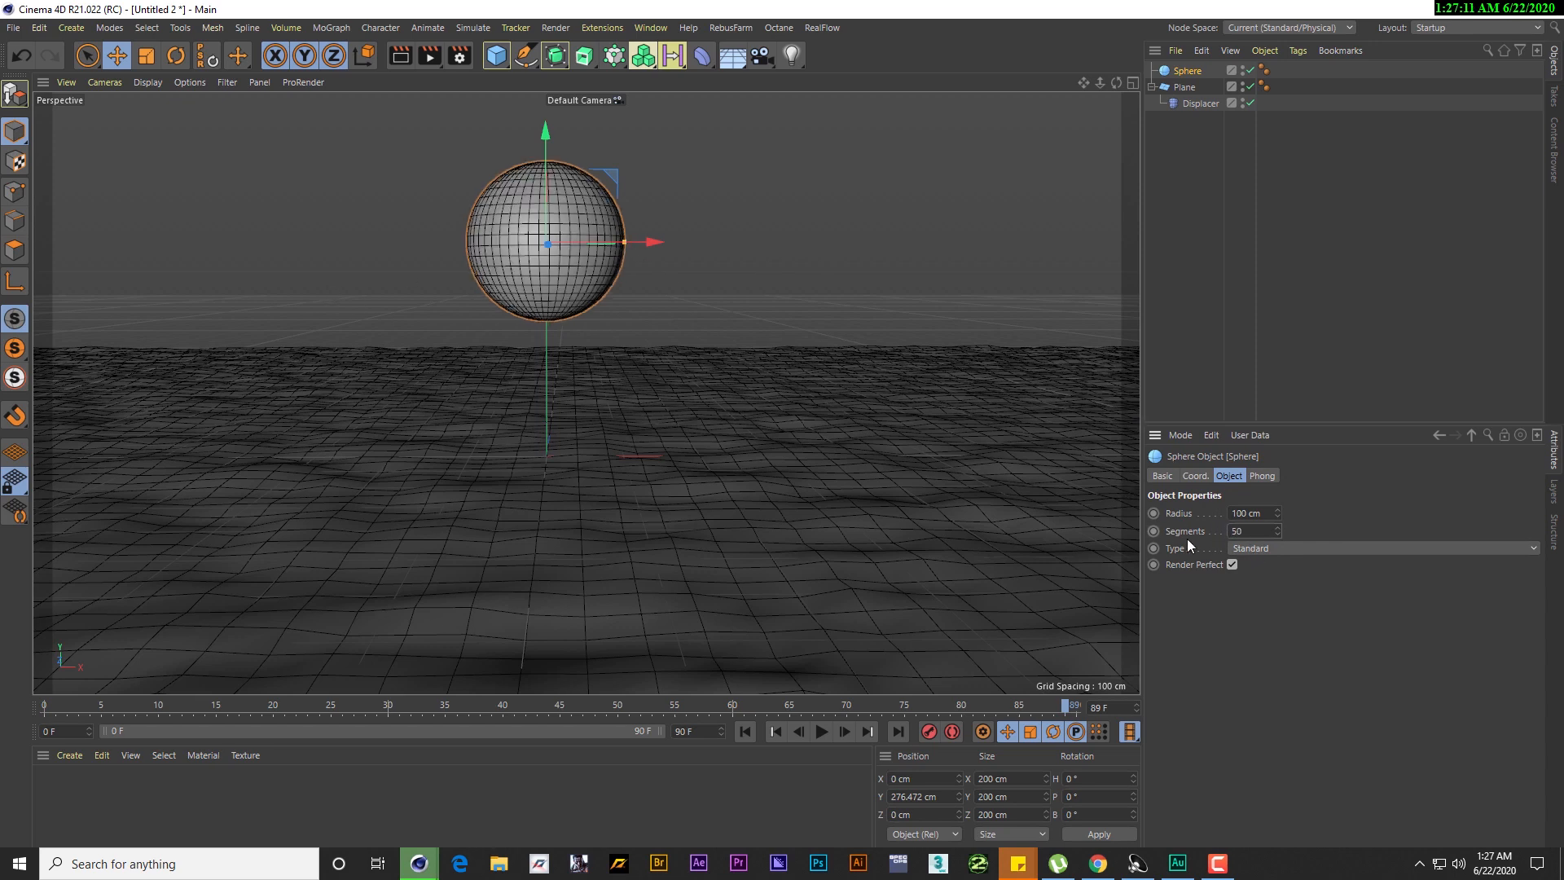
Set the sphere's type to Icosahedron and shift the sphere to about 28 cm along X
click(1259, 552)
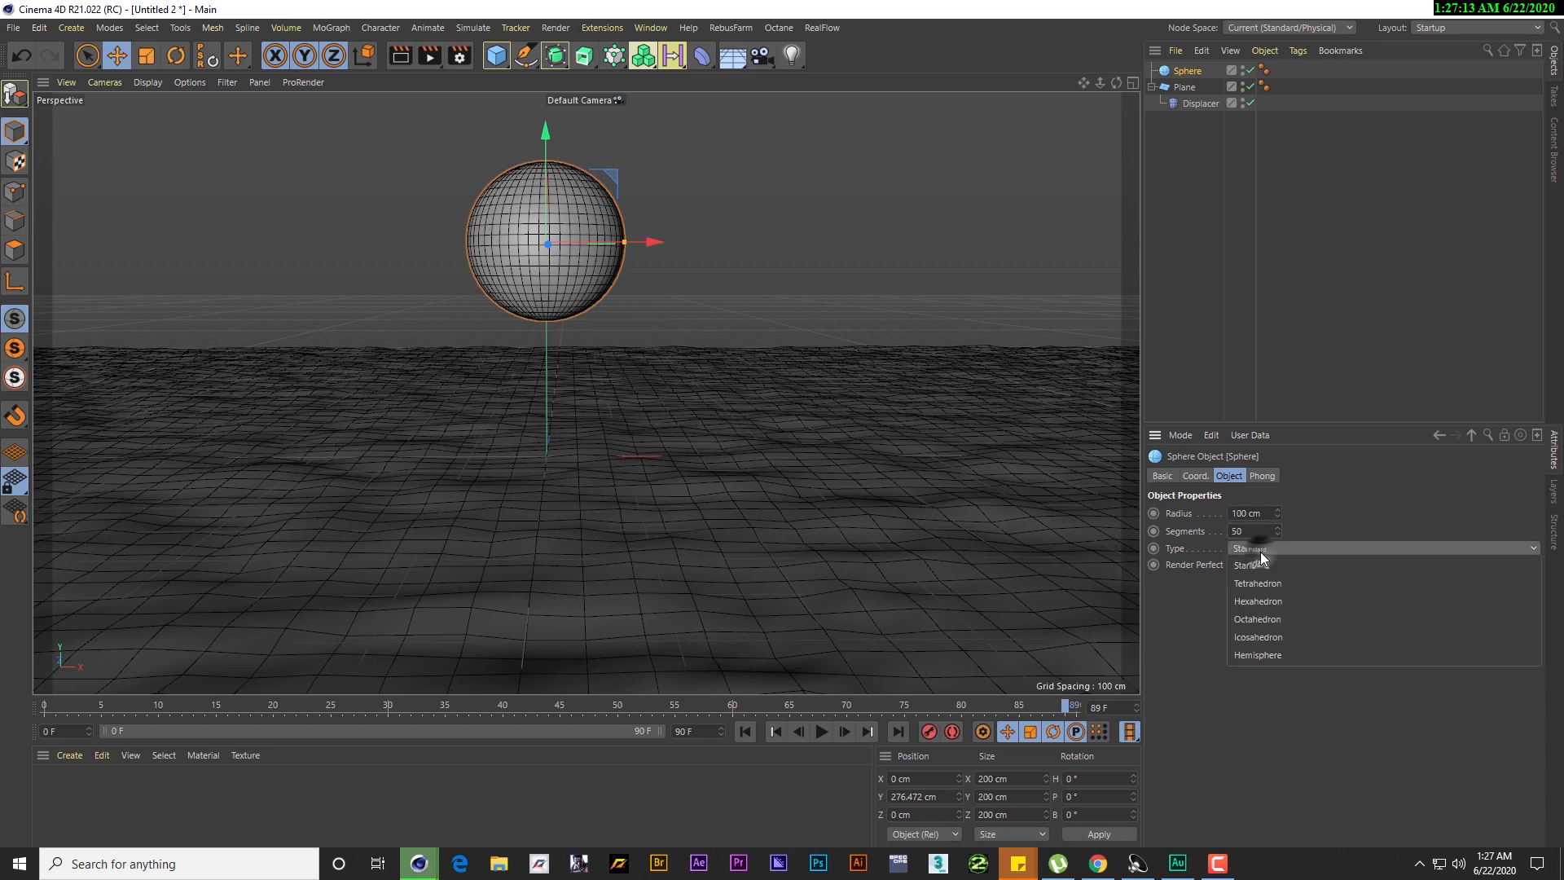
click(1256, 635)
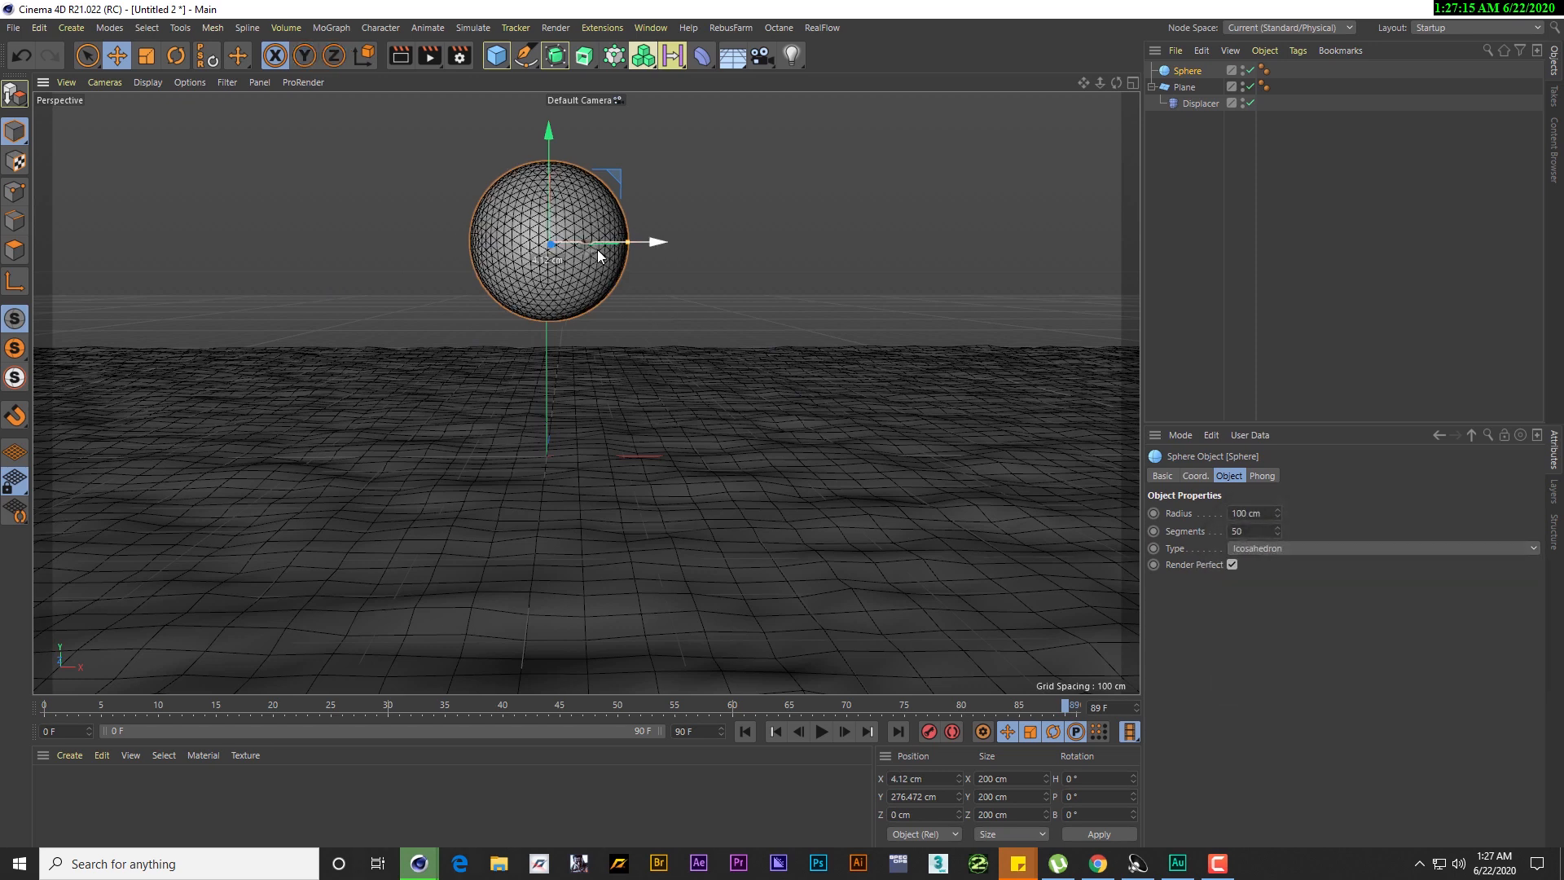
drag(652, 242, 673, 242)
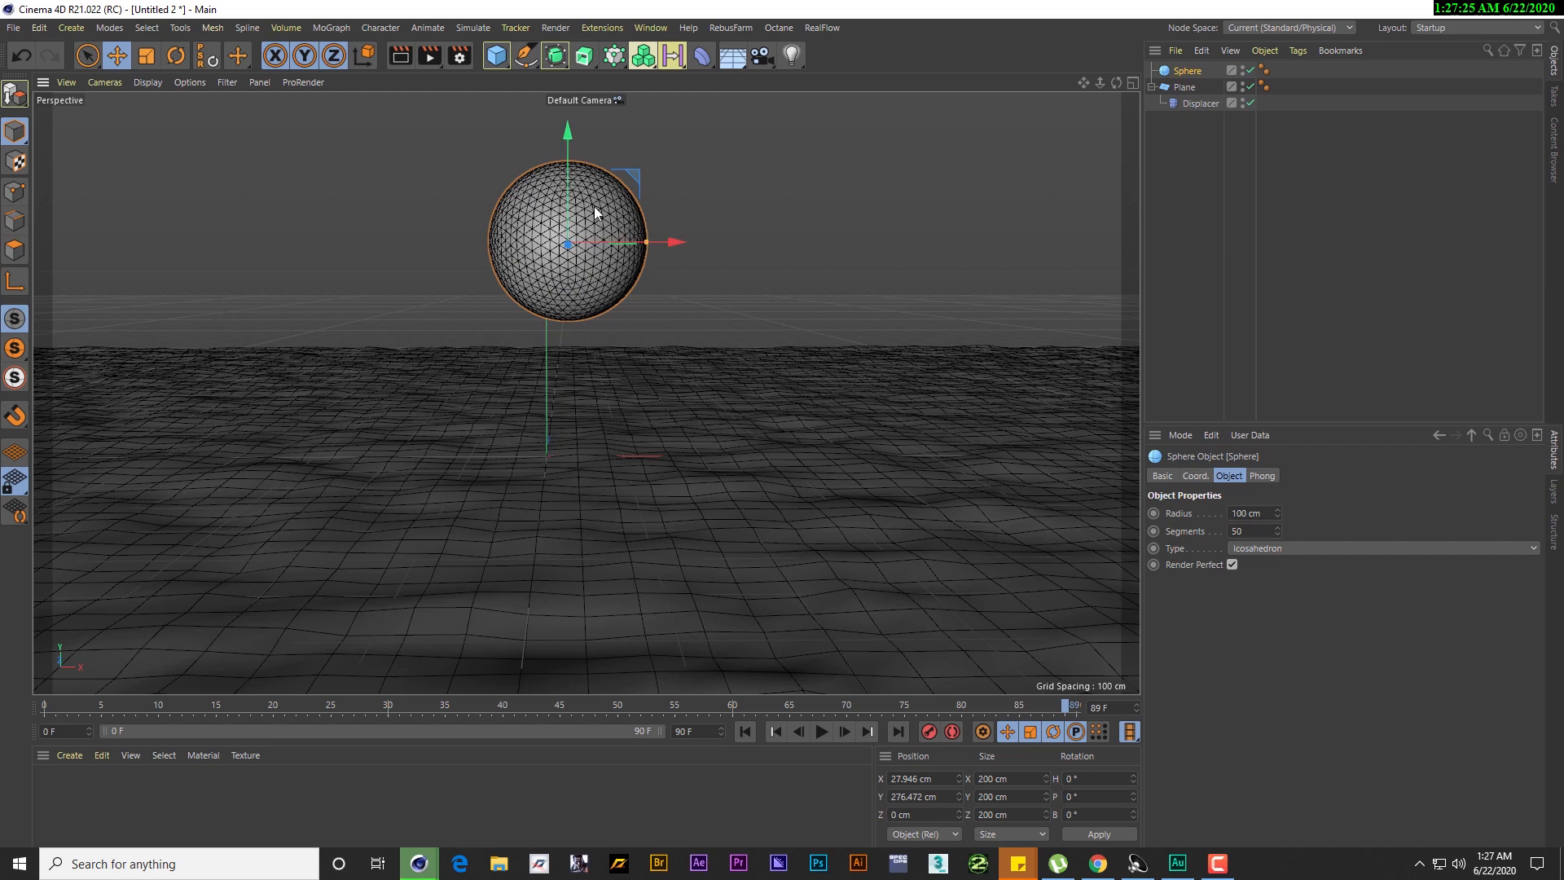
Switch the sphere to the Standard type and inspect the mesh at its pole from above
click(1300, 547)
click(1277, 562)
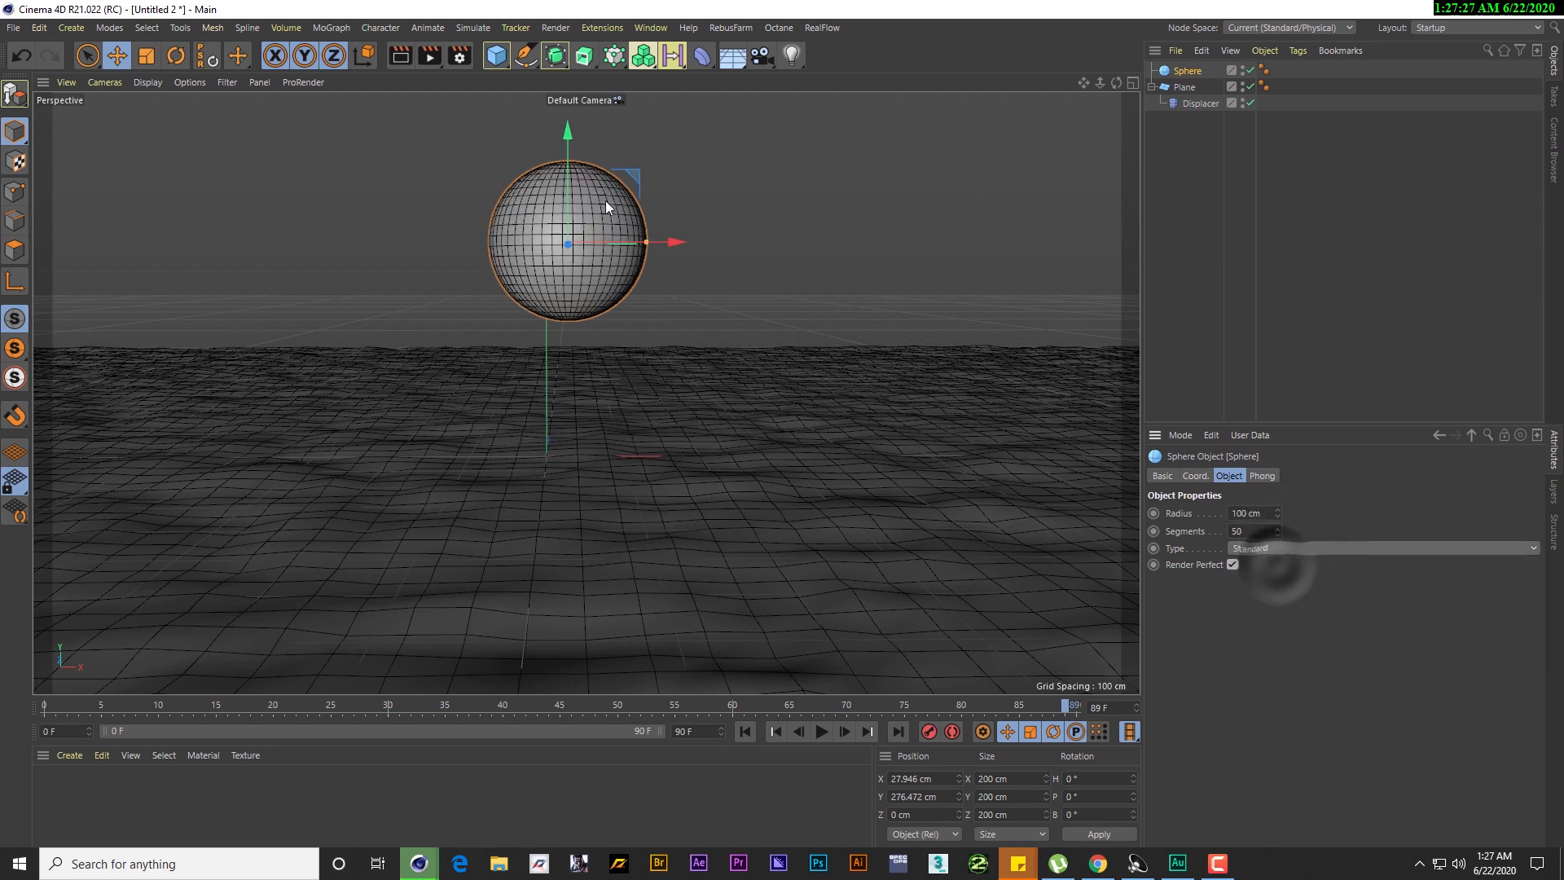
alt+drag(587, 195, 589, 287)
alt+middle_drag(561, 195, 558, 371)
alt+right_drag(497, 244, 594, 355)
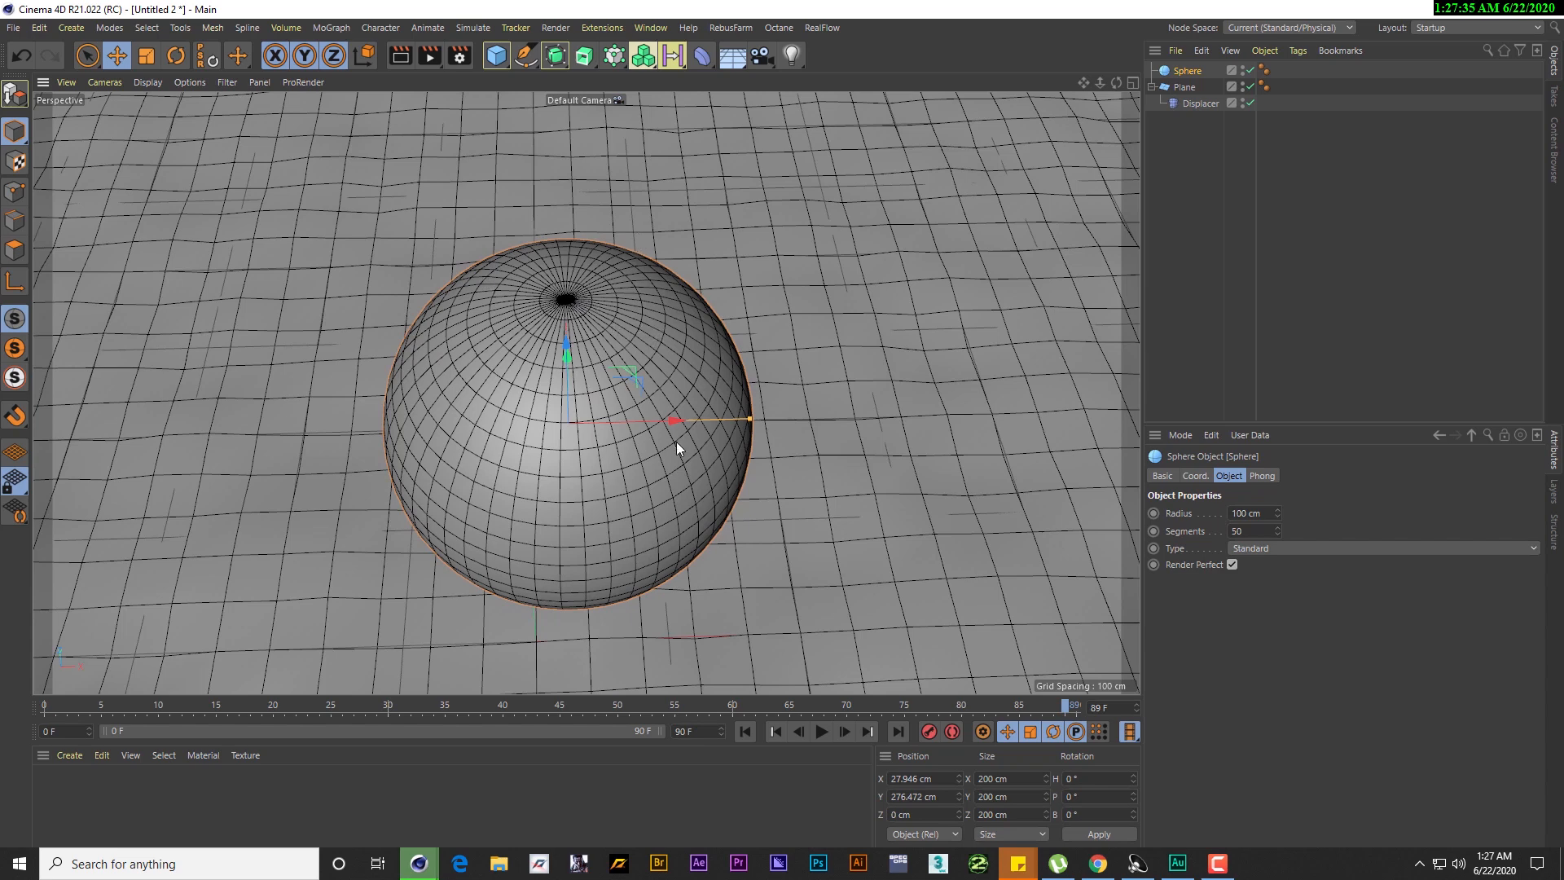
alt+middle_drag(548, 378, 543, 342)
Return the sphere to the Icosahedron type and inspect its triangular mesh above the wavy plane
click(1255, 546)
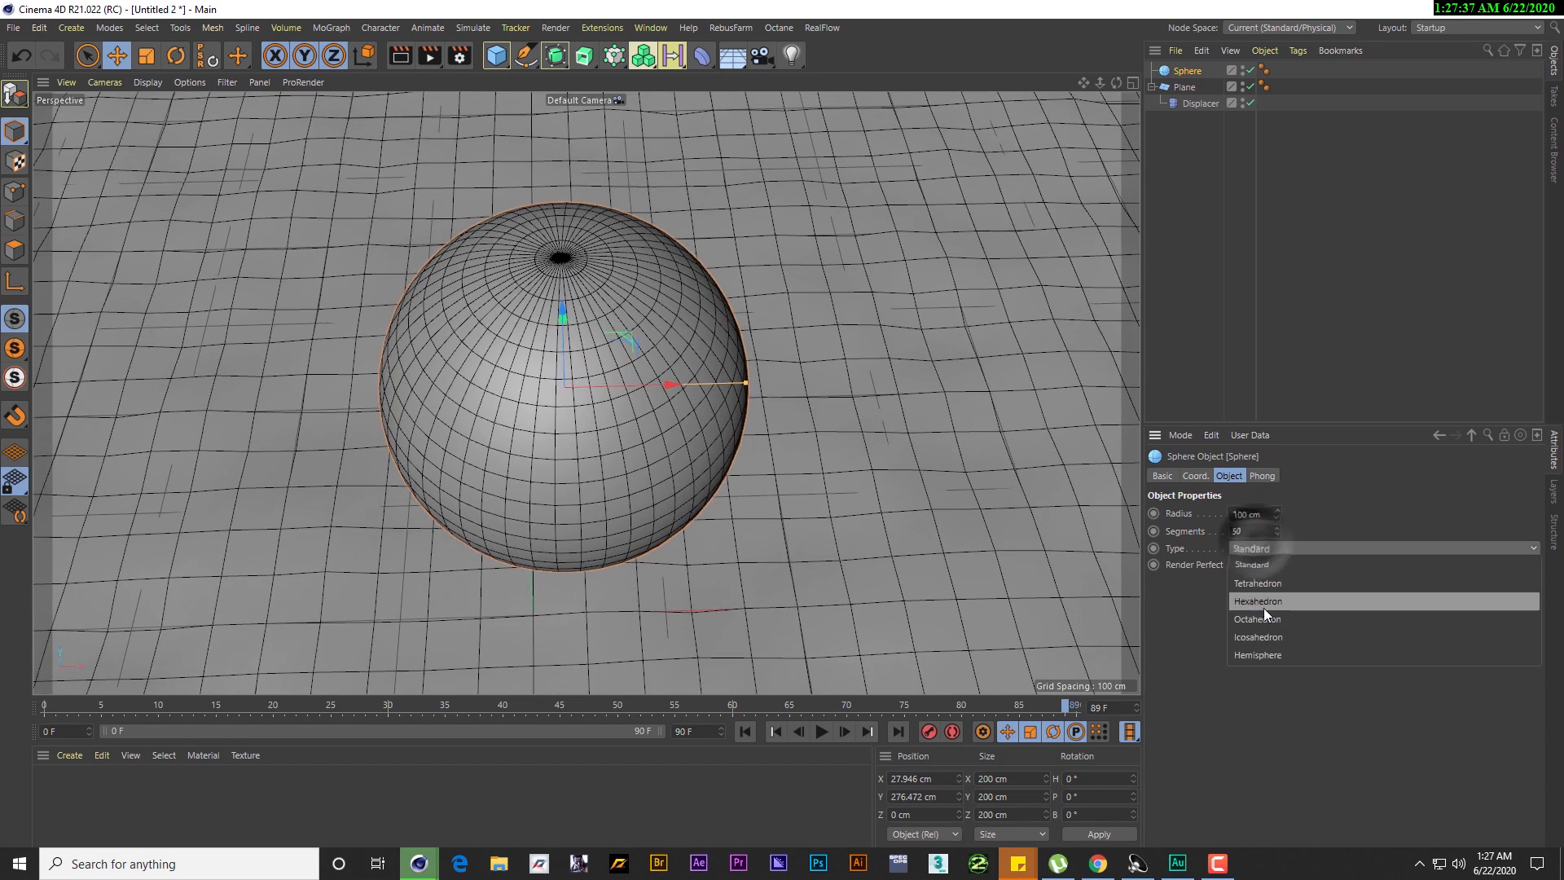
click(1257, 633)
alt+drag(585, 374, 496, 443)
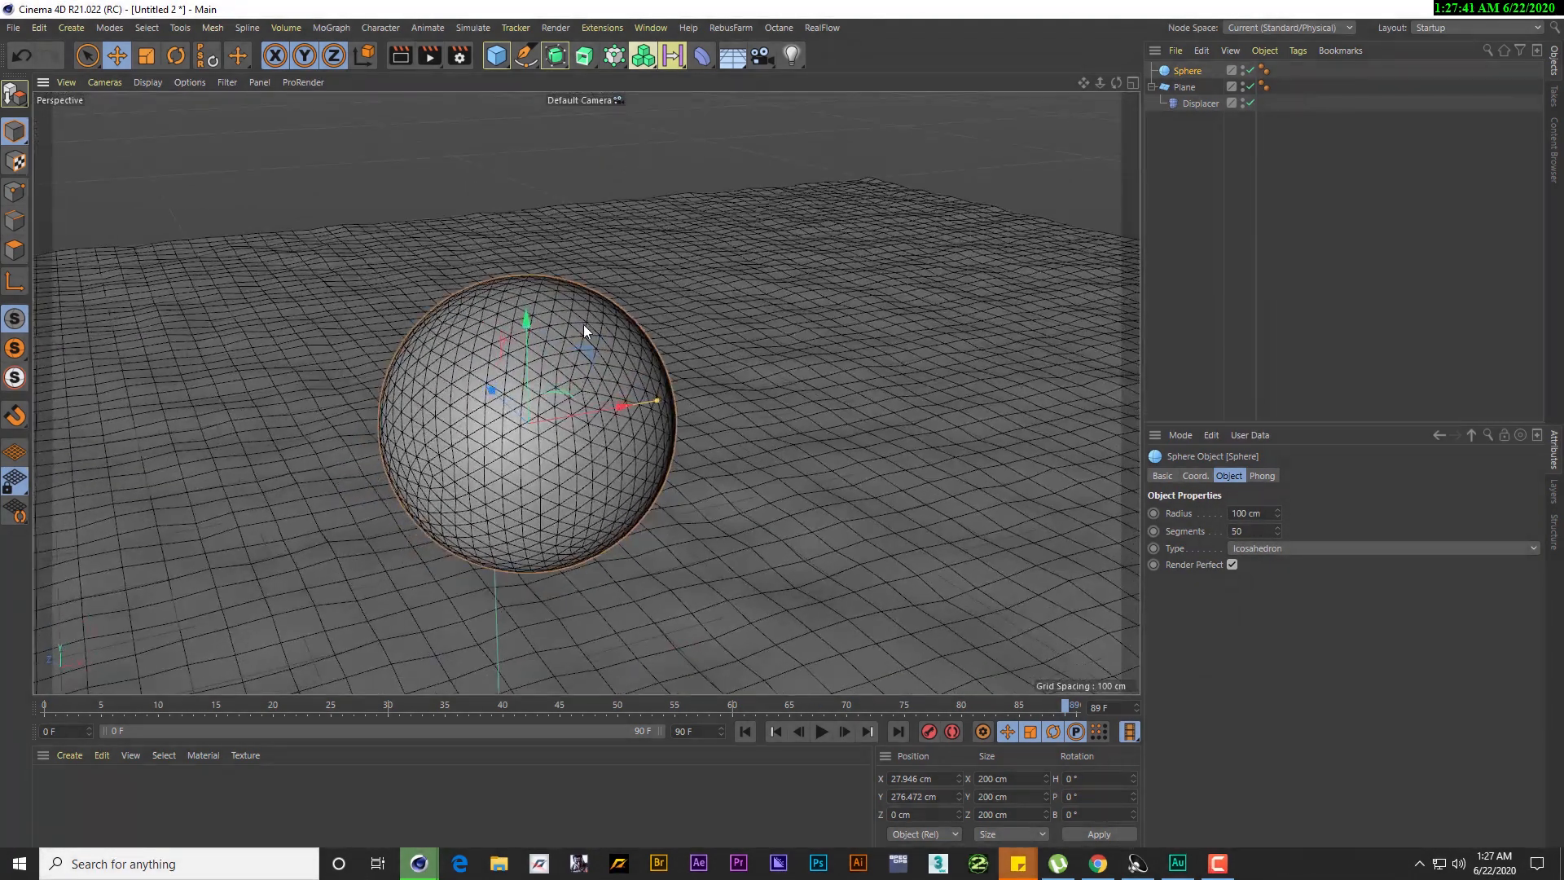
scroll(480, 471, down, 3)
alt+middle_drag(525, 480, 476, 404)
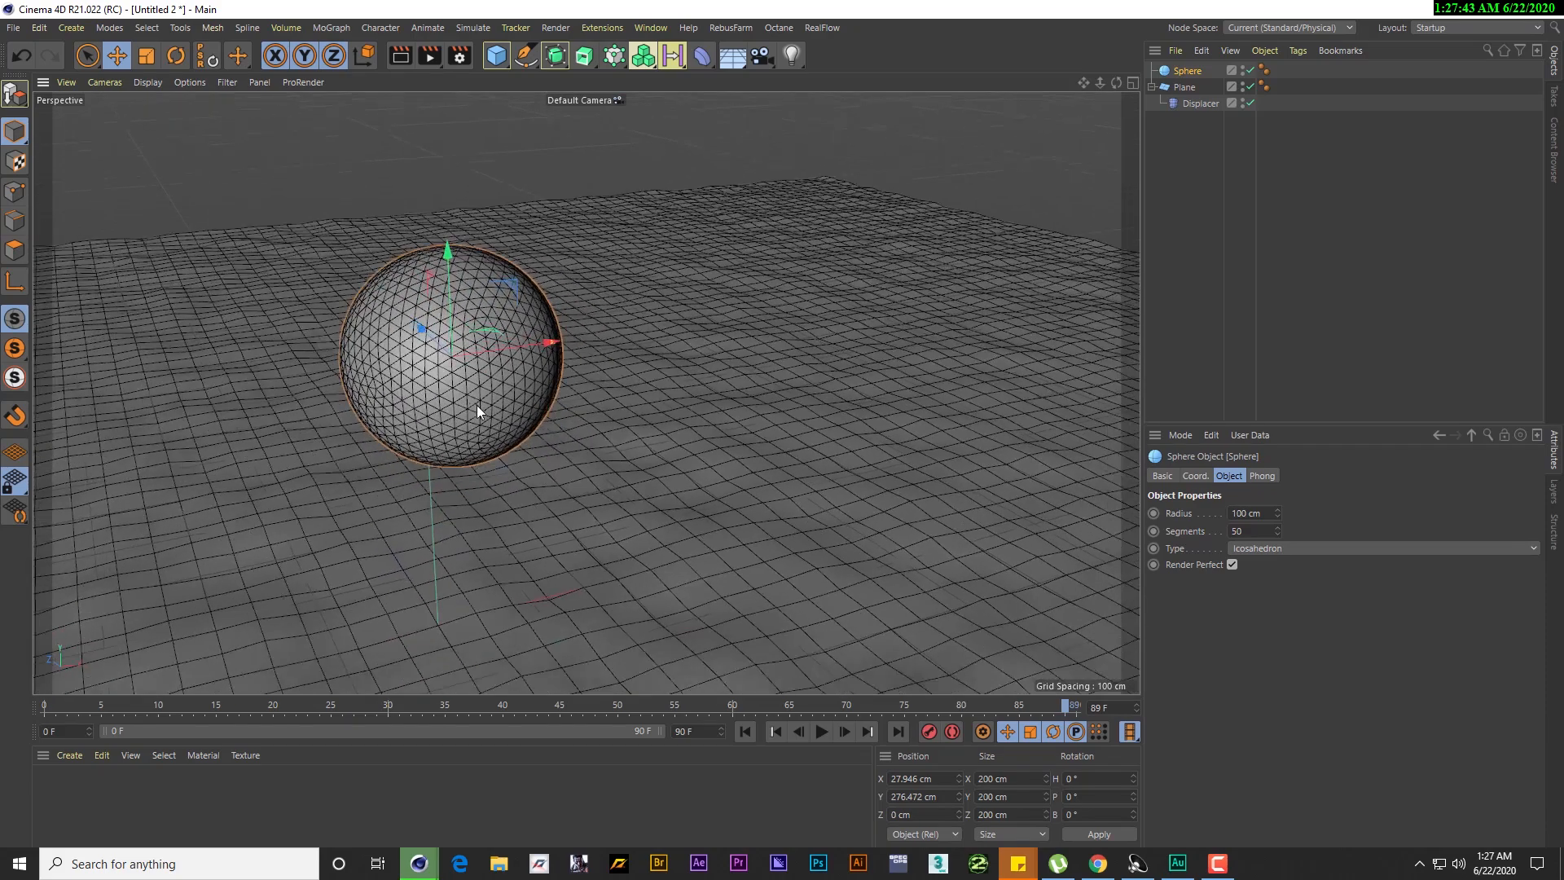
alt+drag(477, 404, 404, 364)
scroll(519, 433, down, 3)
scroll(519, 432, down, 1)
scroll(519, 430, down, 2)
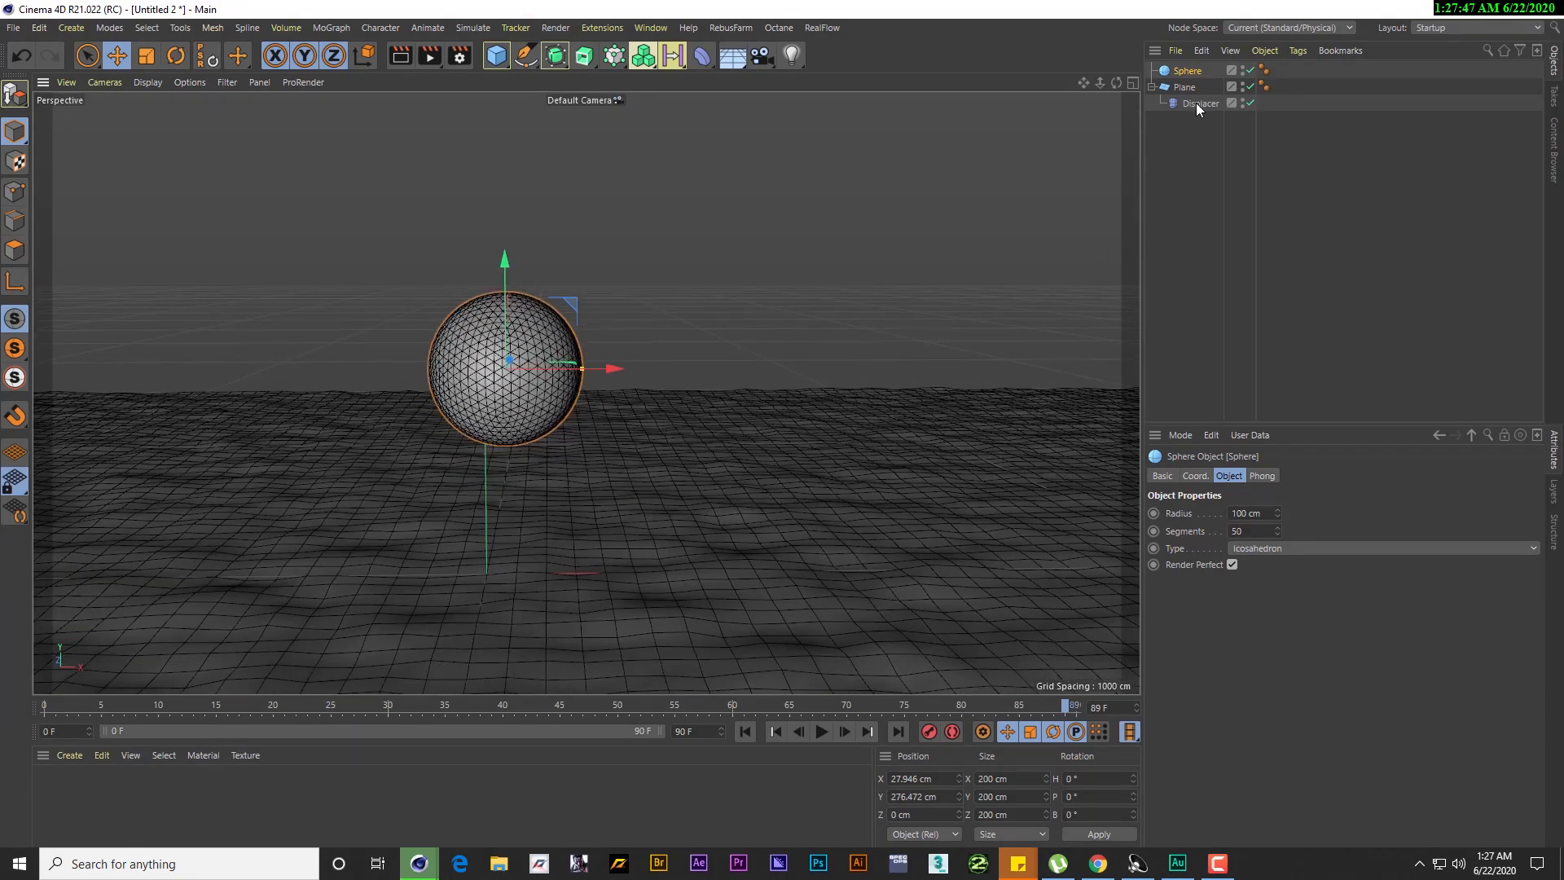
Add a Jiggle deformer and make it a child of the sphere
click(704, 57)
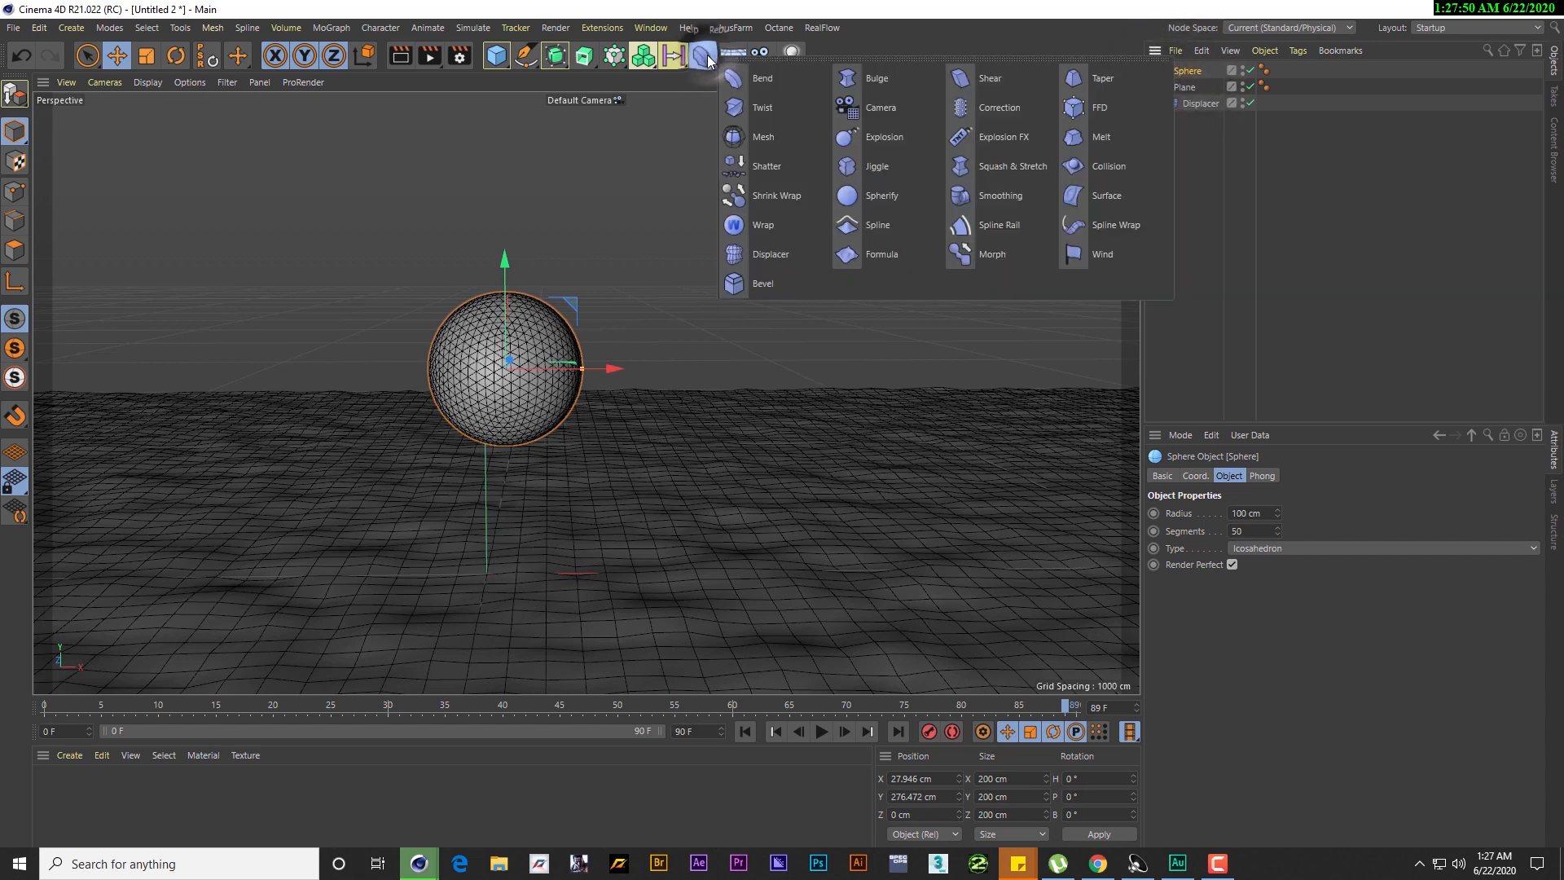
click(872, 168)
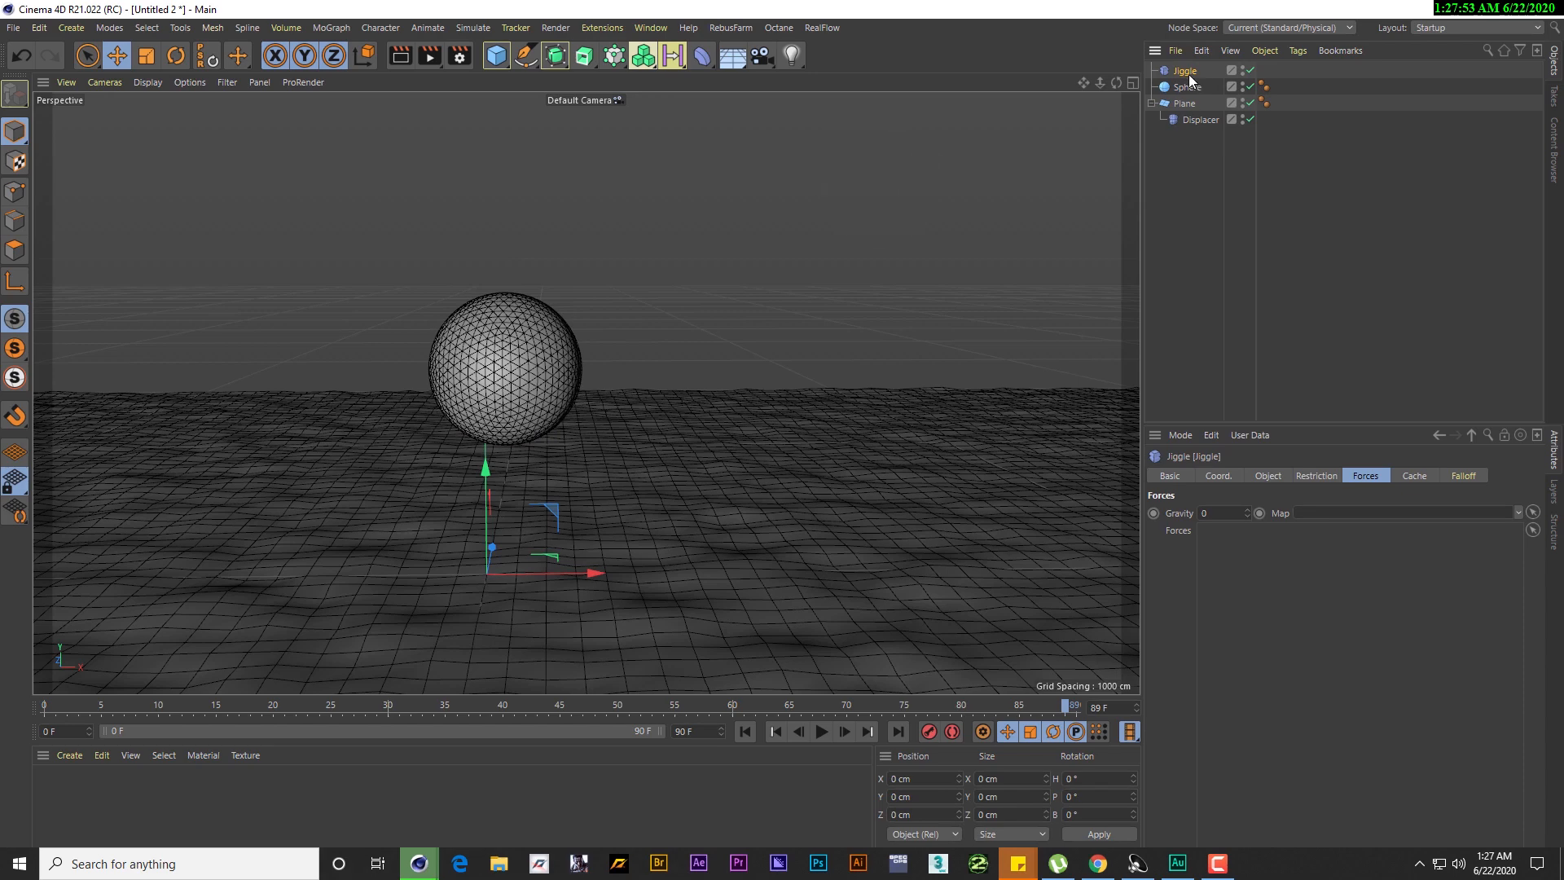
drag(1175, 77, 1191, 90)
Play back the animation to check how the Jiggle deformer affects the sphere, and stop it
alt+middle_drag(589, 272, 637, 269)
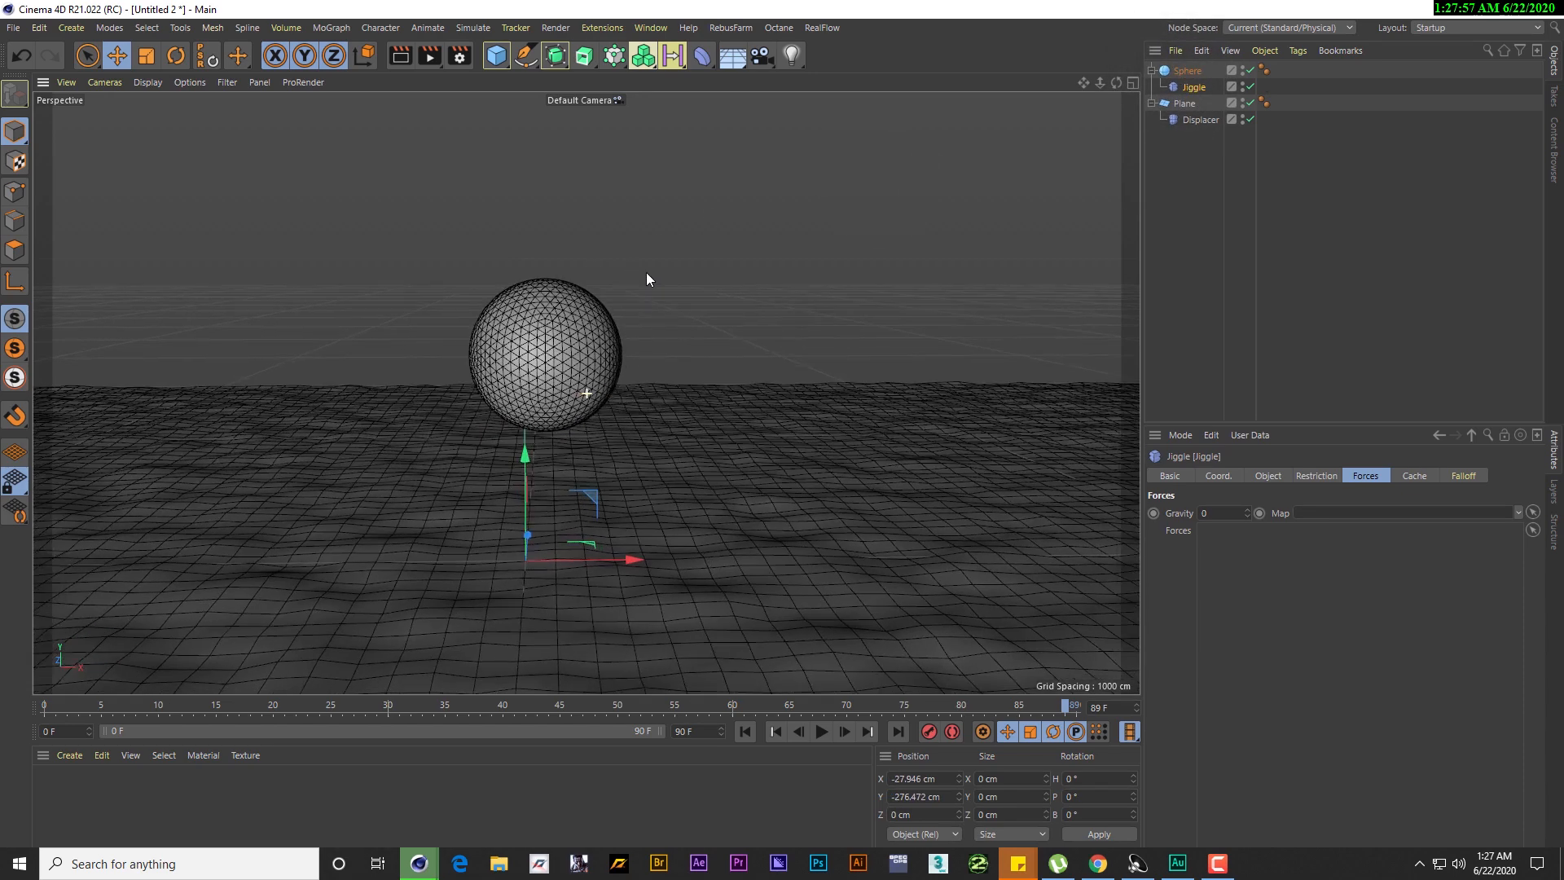
click(821, 731)
alt+middle_drag(573, 395, 670, 345)
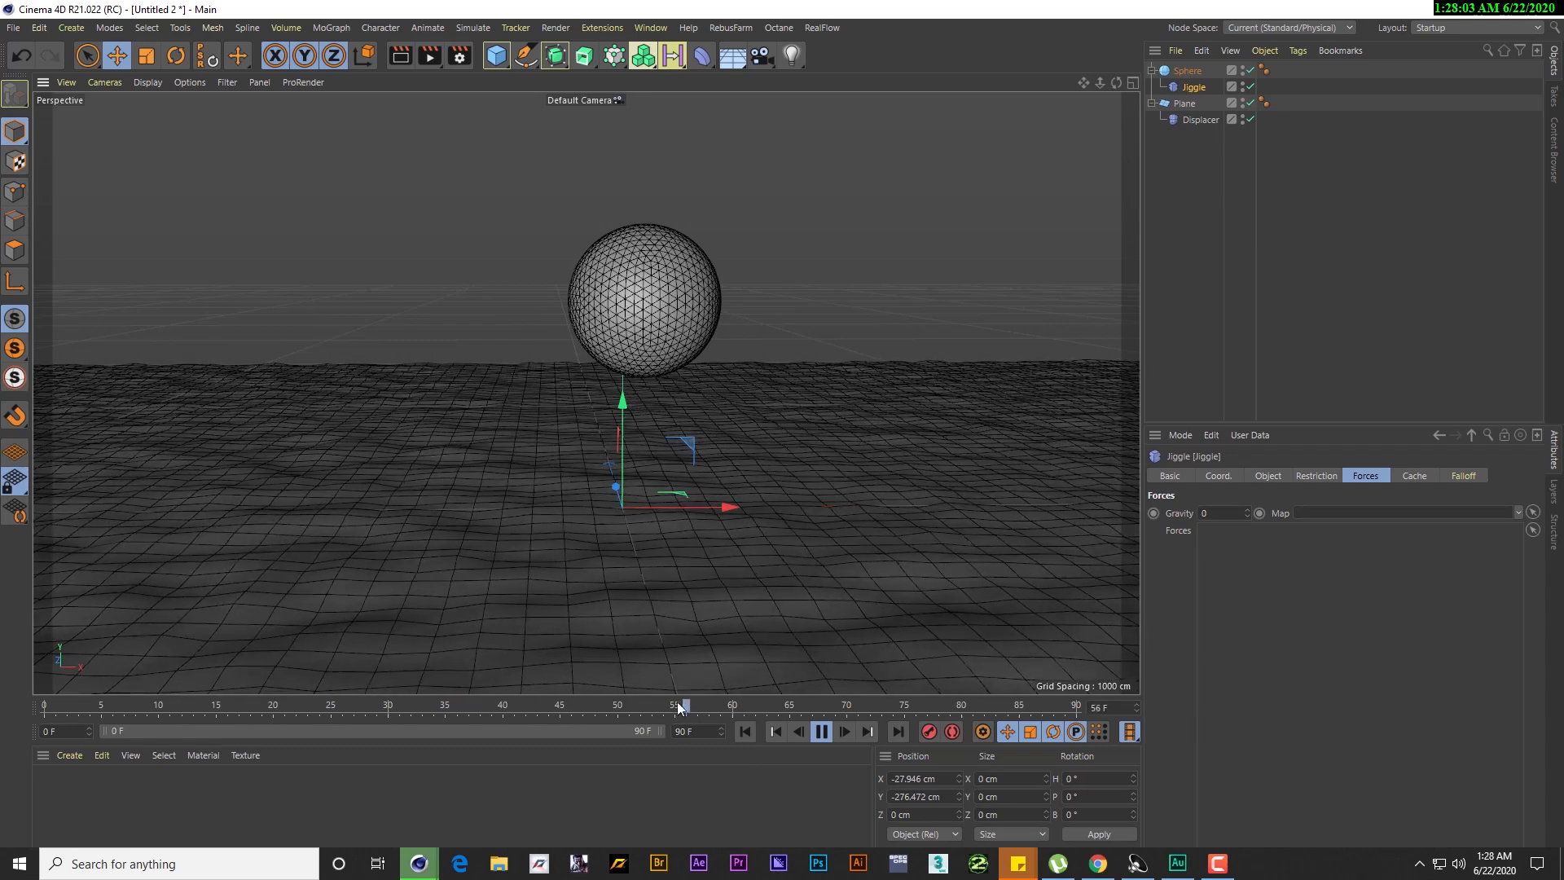
click(822, 732)
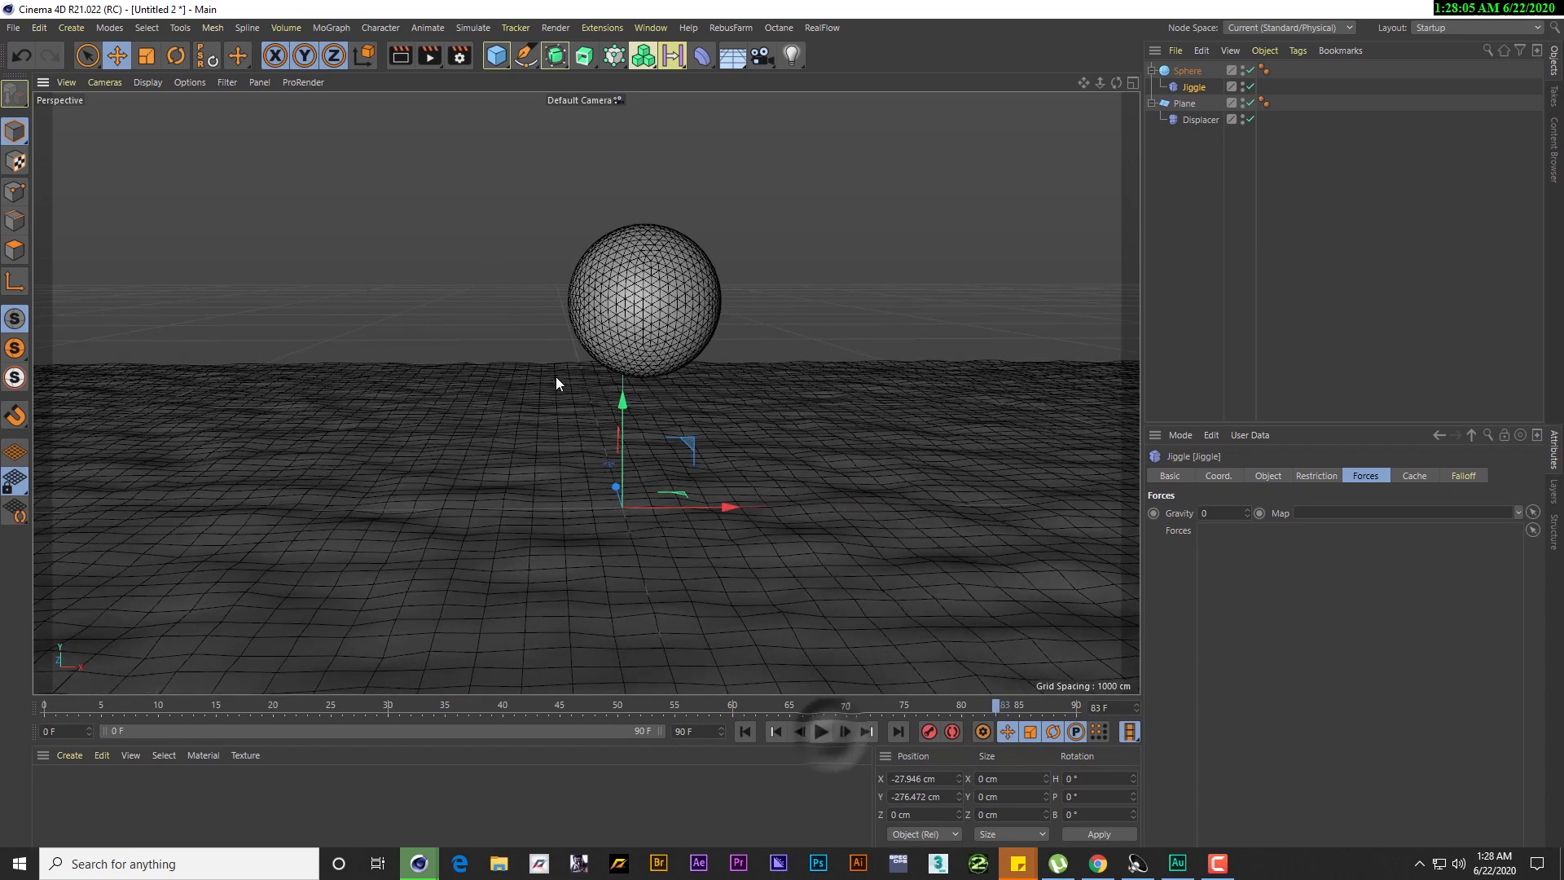
Add a Turbulence force to the scene to drive the sphere's Jiggle deformer
click(658, 264)
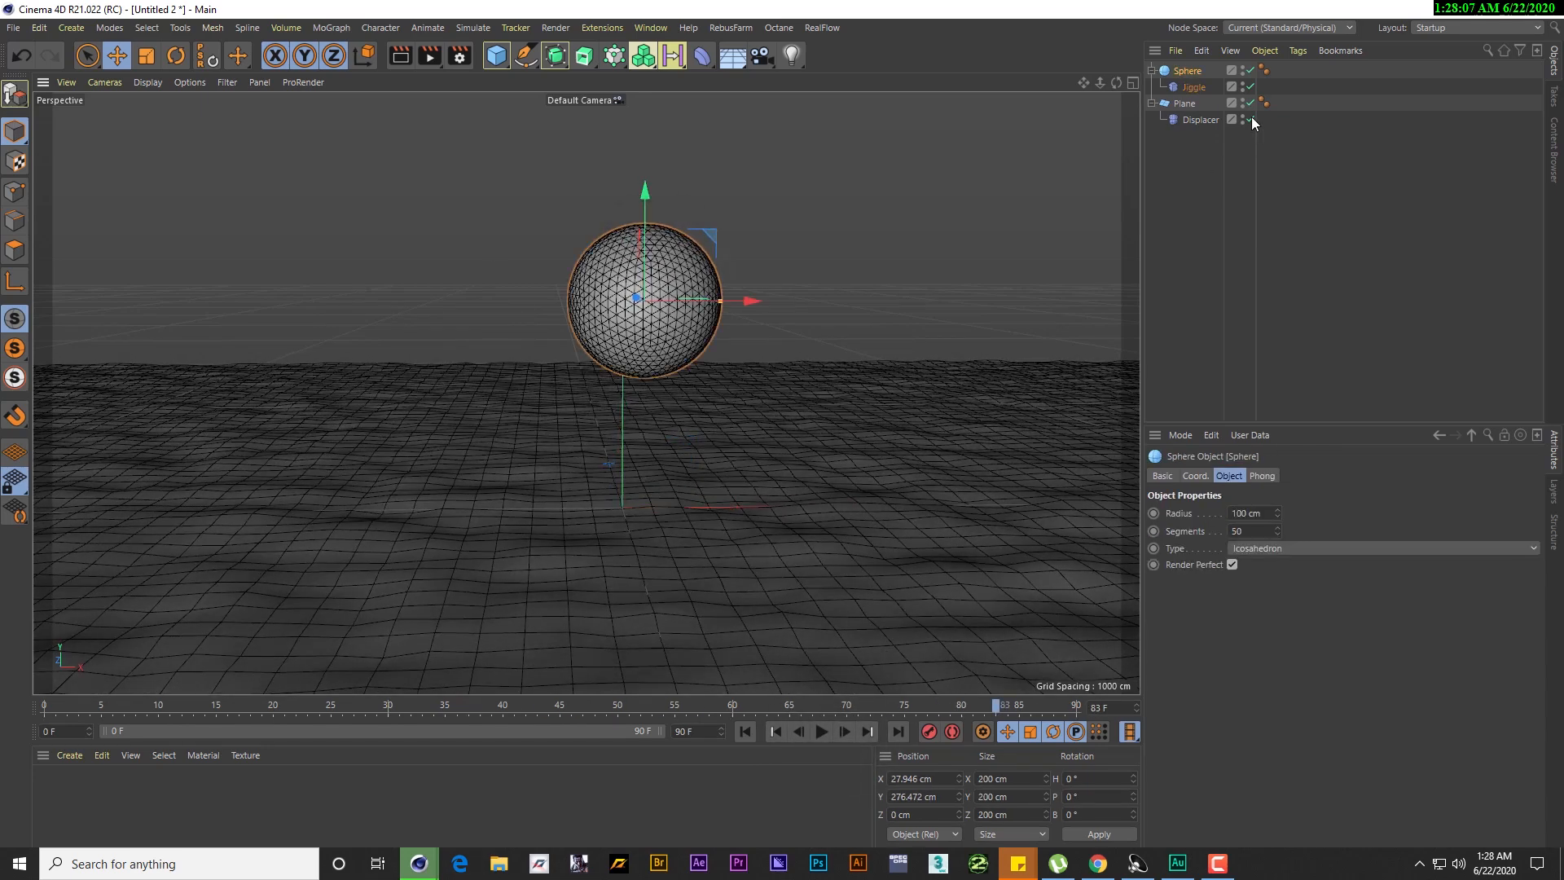
click(1193, 87)
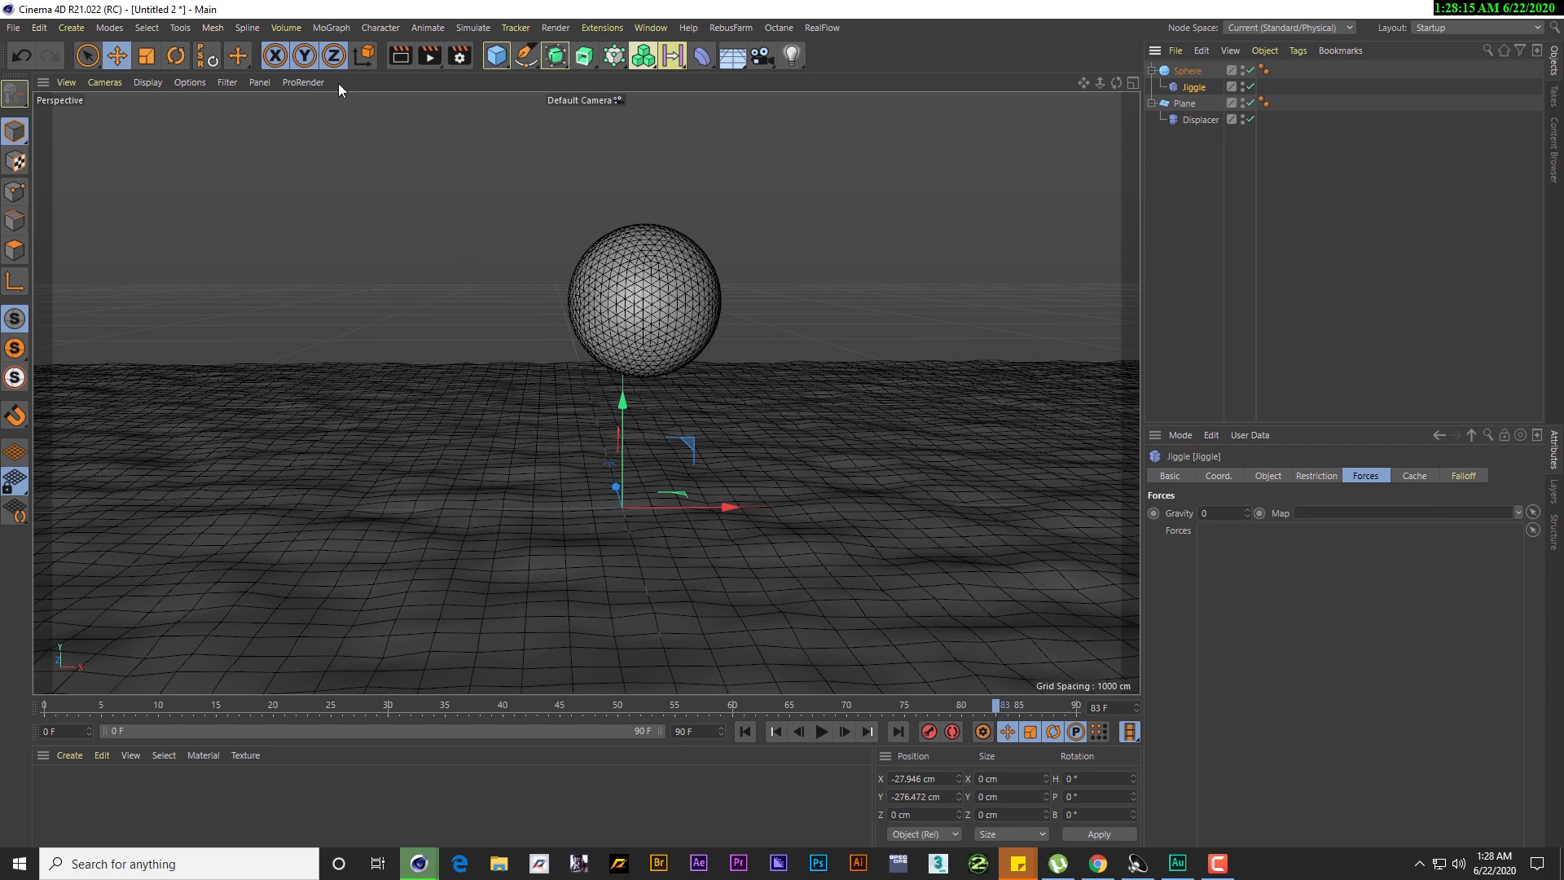
click(472, 30)
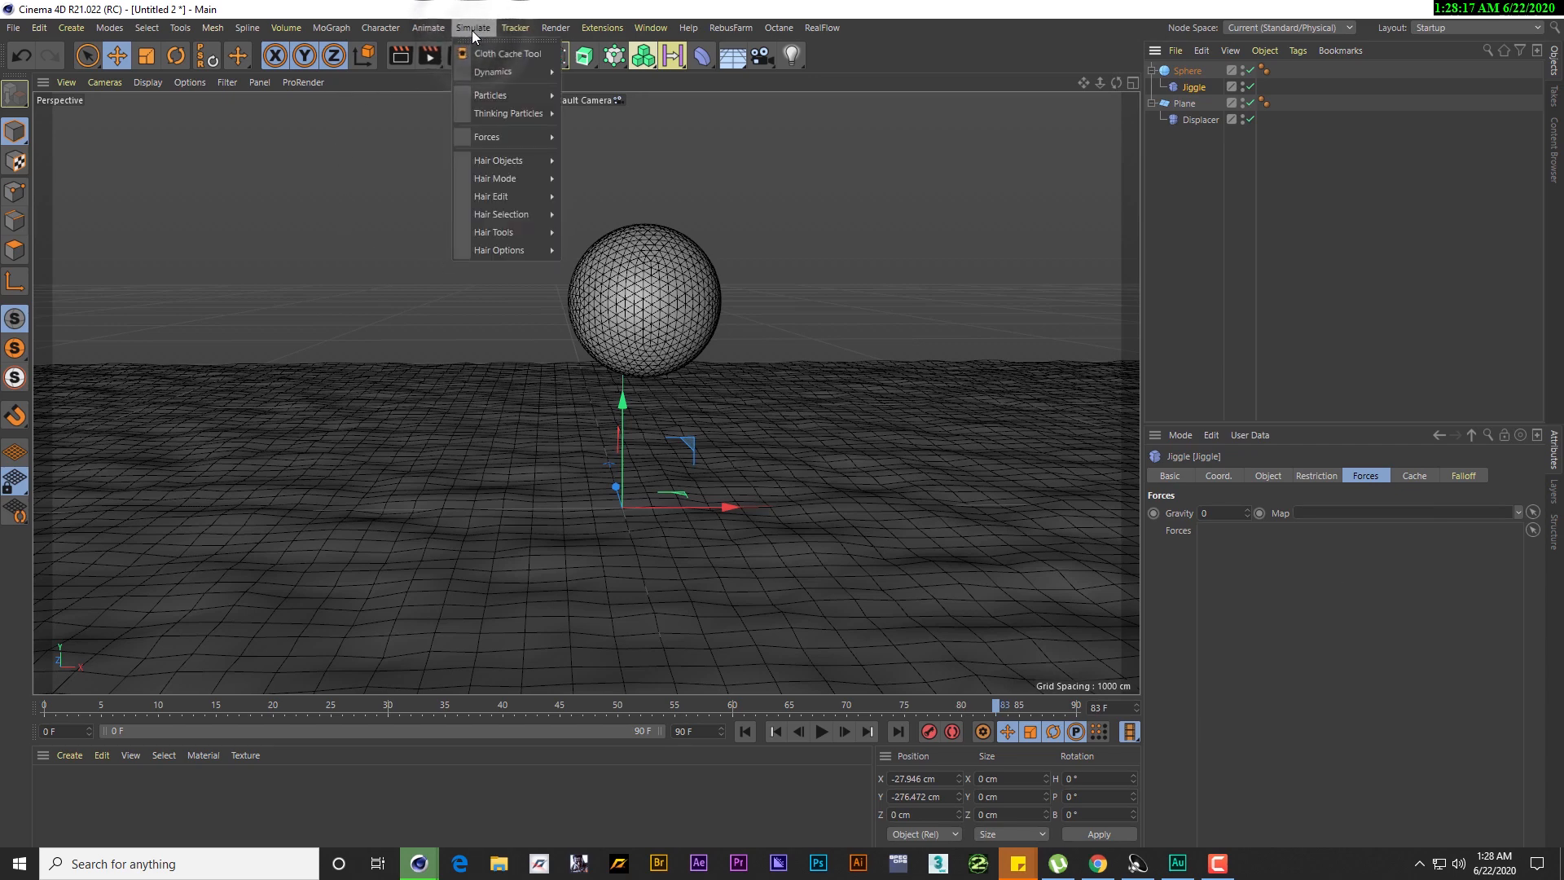
mouse_move(503, 137)
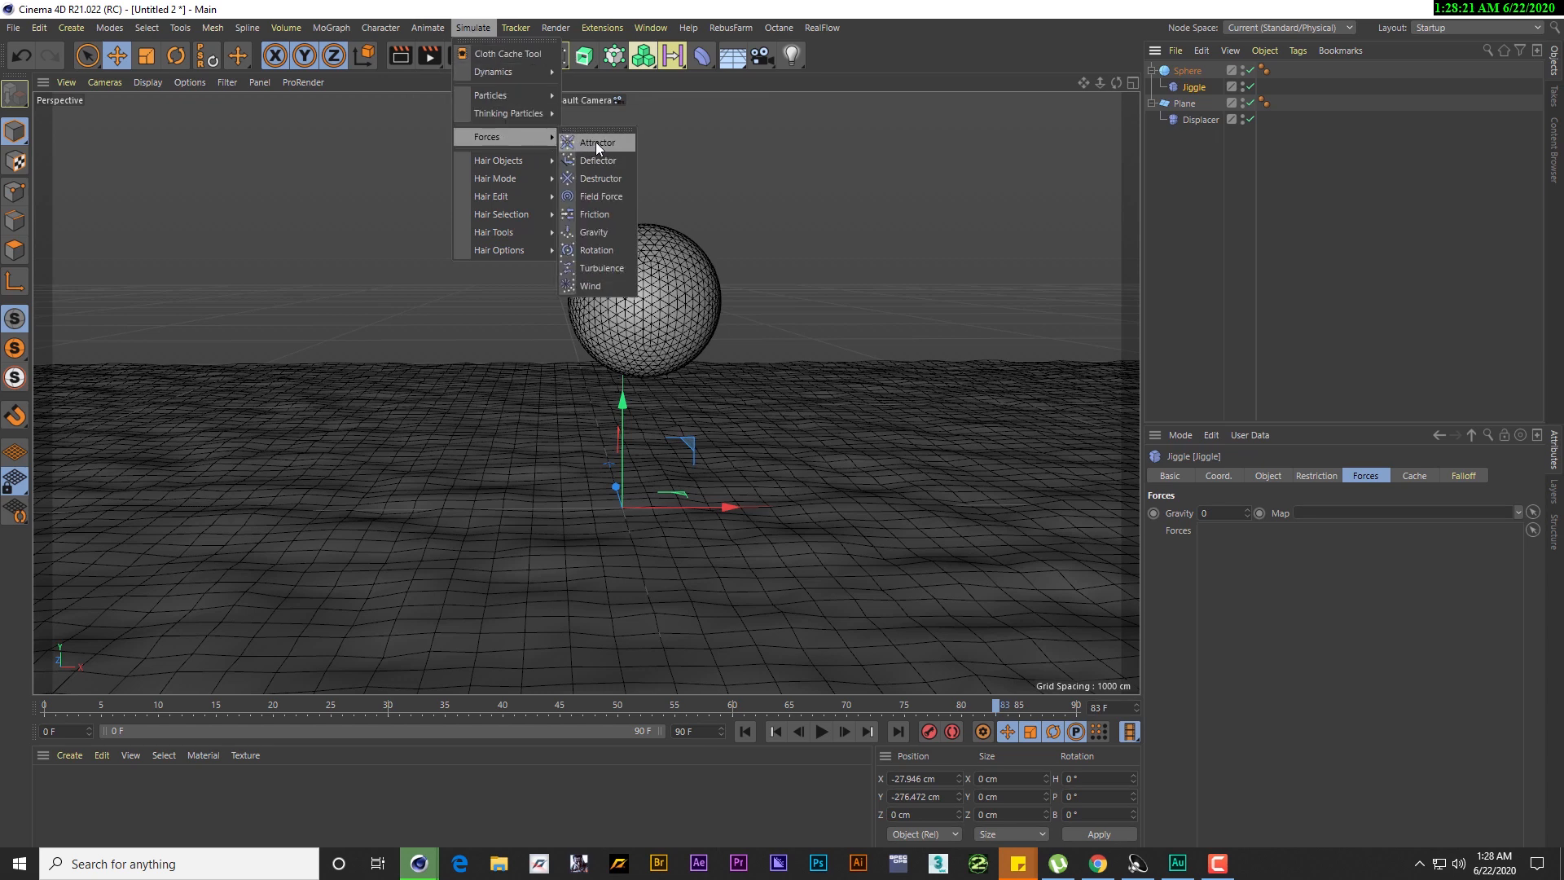
click(598, 269)
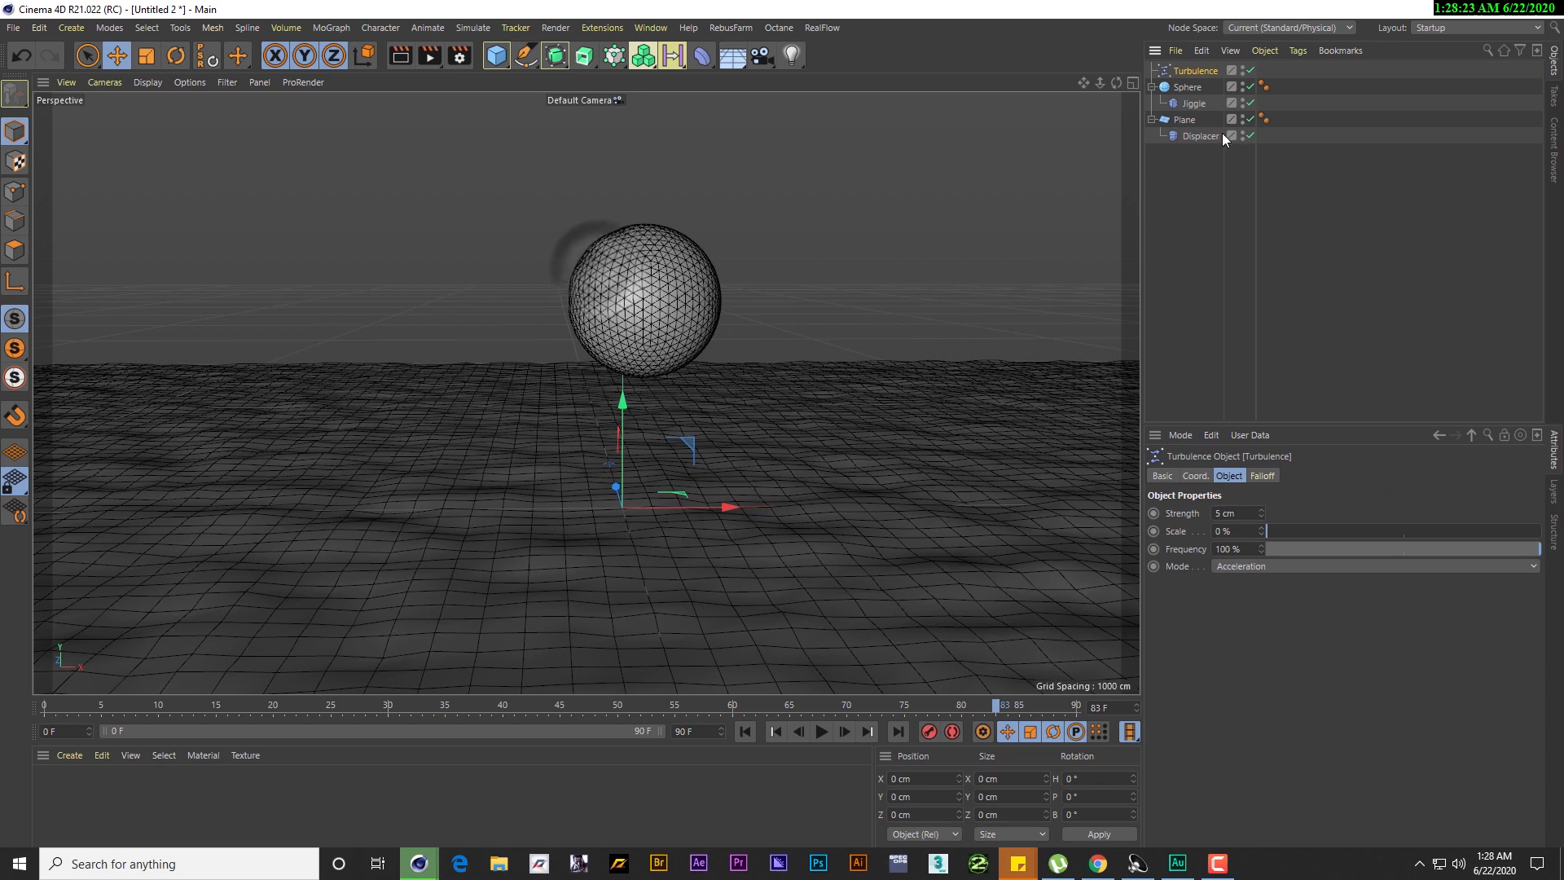
Assign the Turbulence object to the Jiggle deformer's forces list and preview the animation
click(1192, 105)
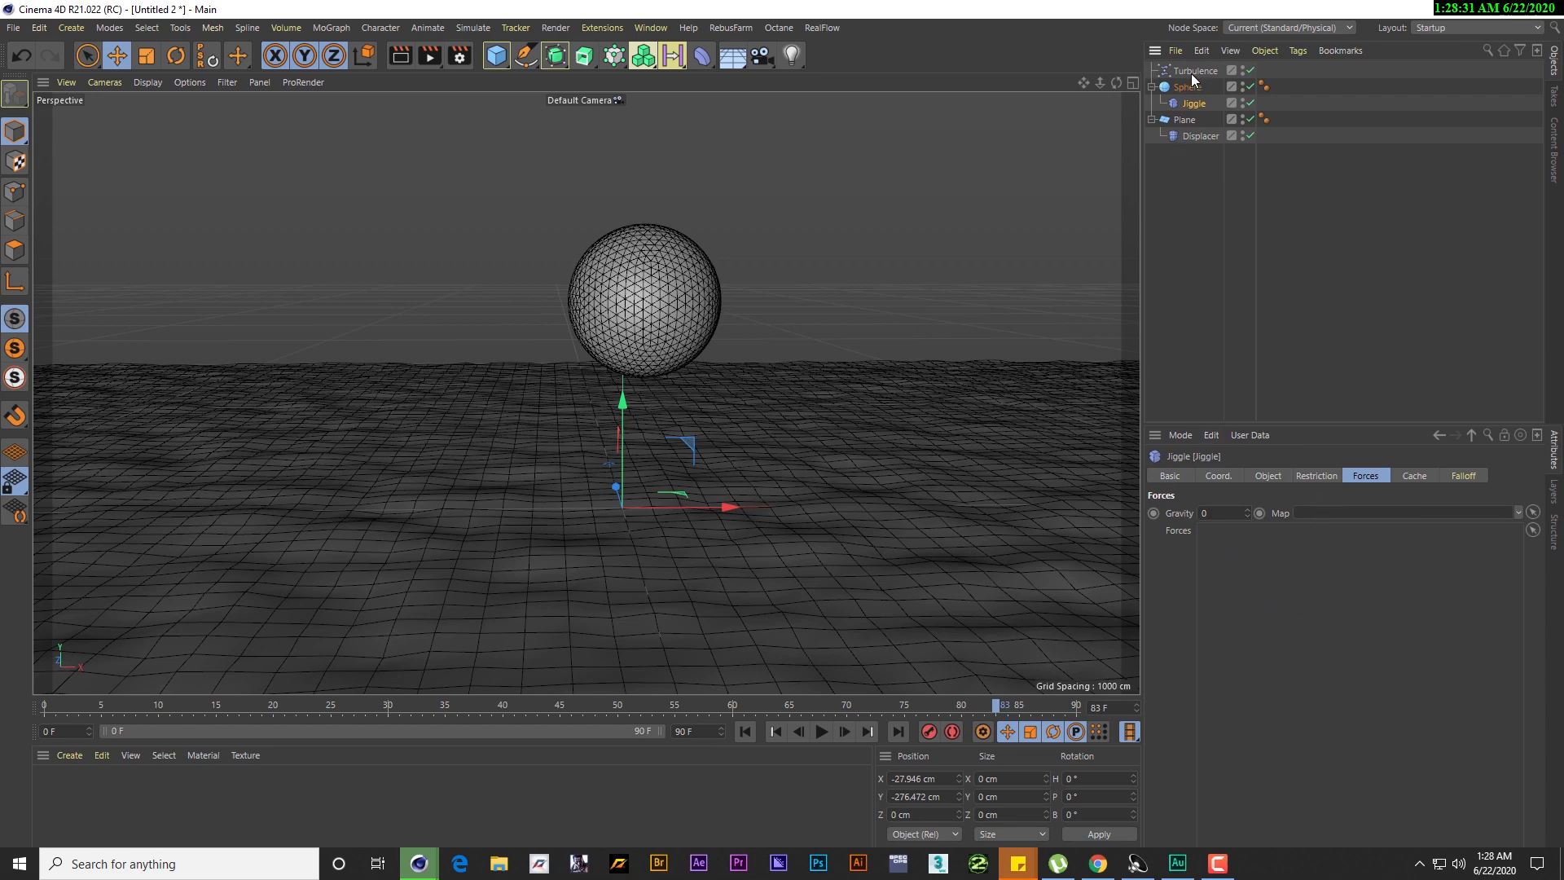
drag(1195, 73, 1295, 607)
click(821, 732)
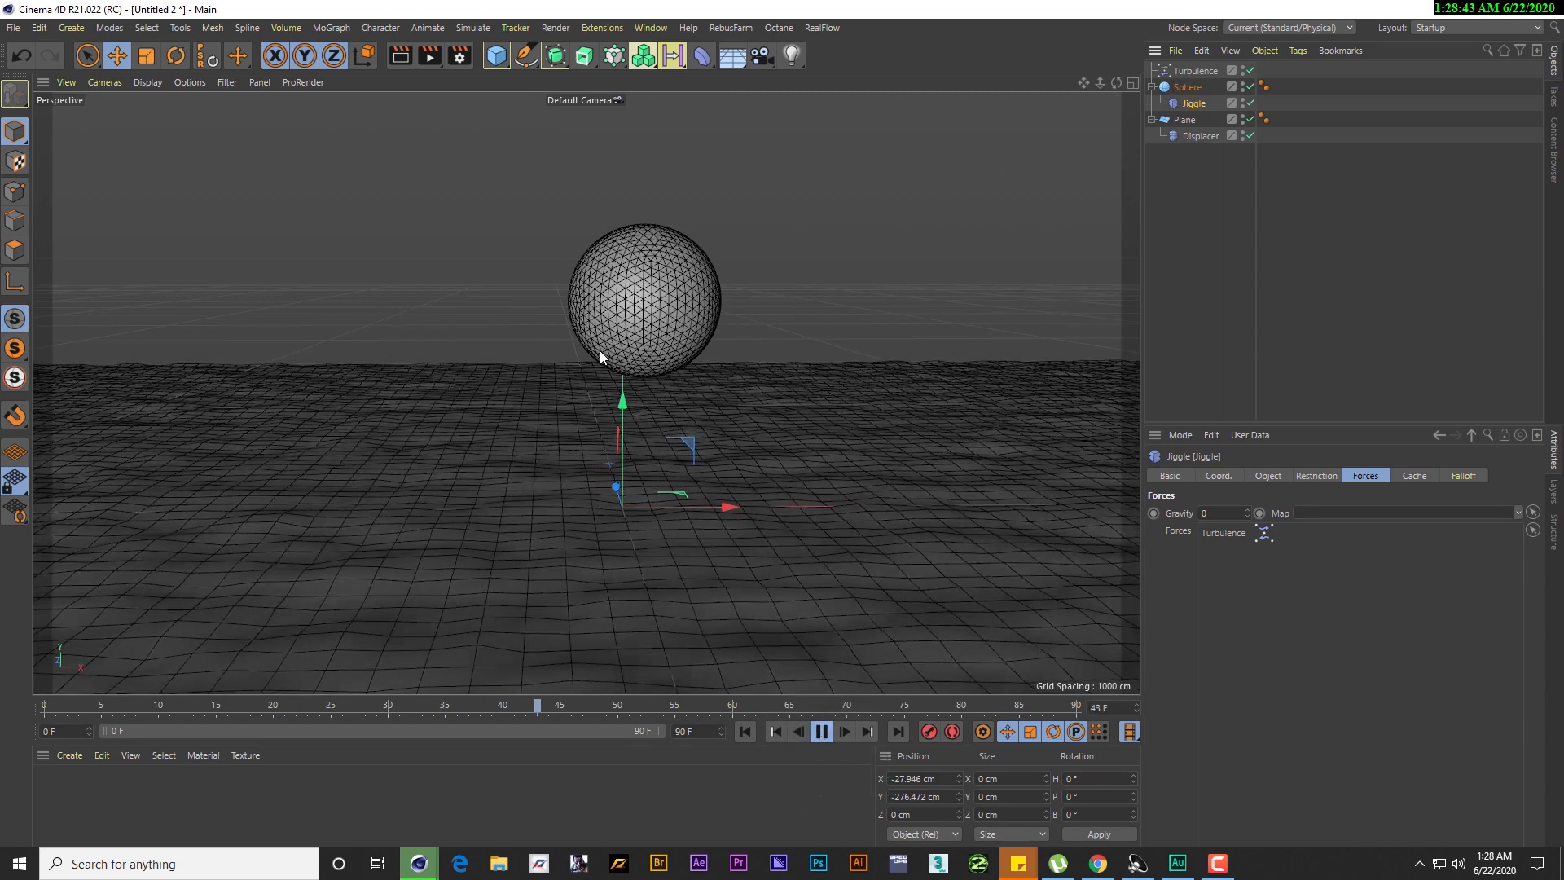
click(821, 731)
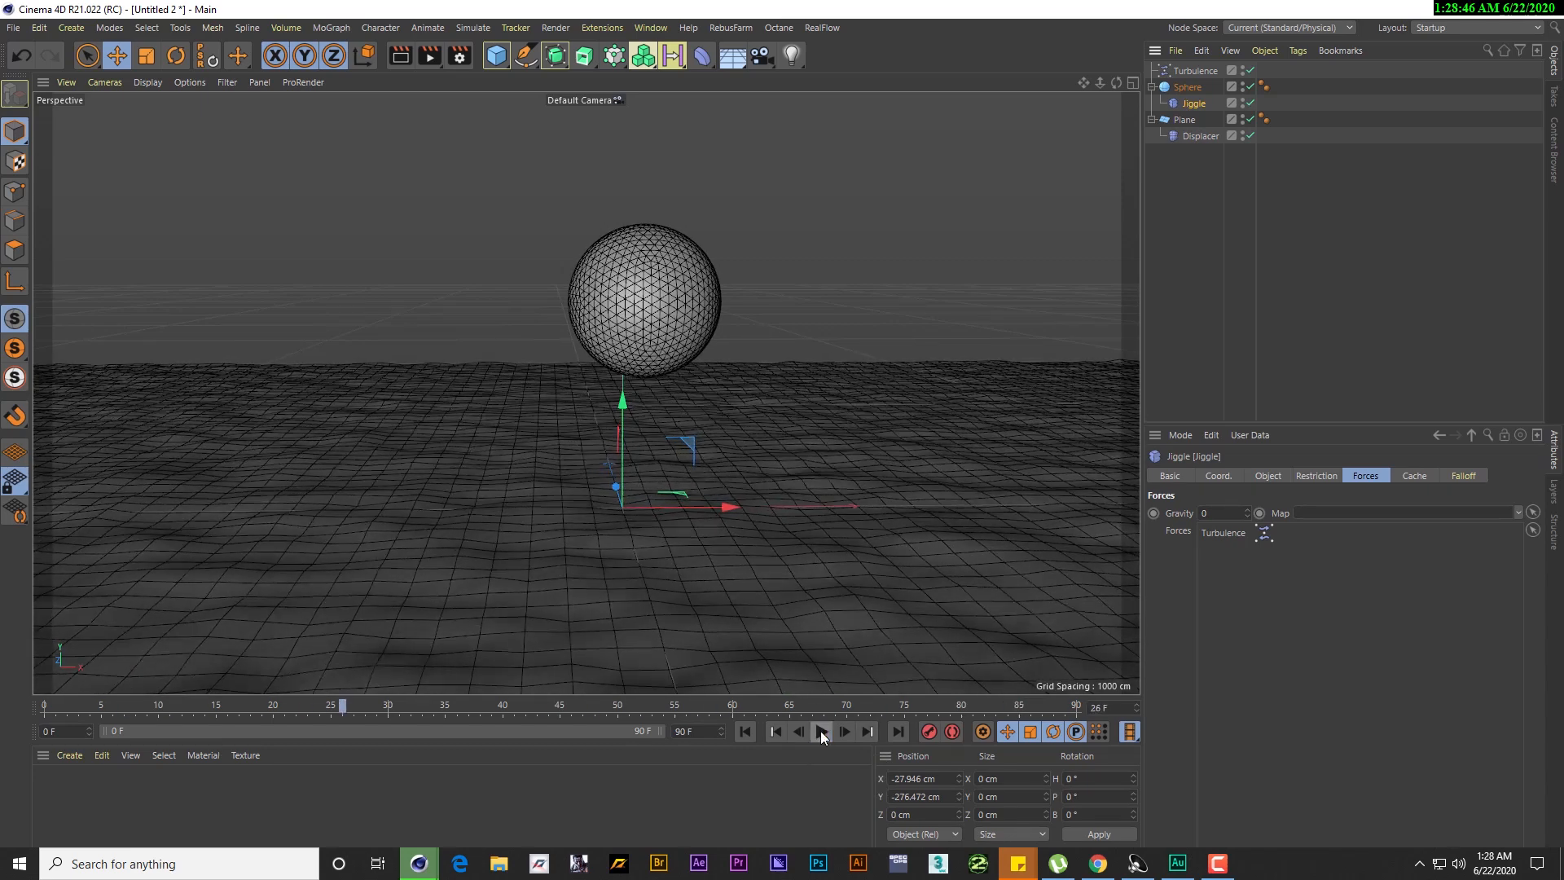
Set the Turbulence force's strength to 50 cm and its scale to 100 %
click(1189, 71)
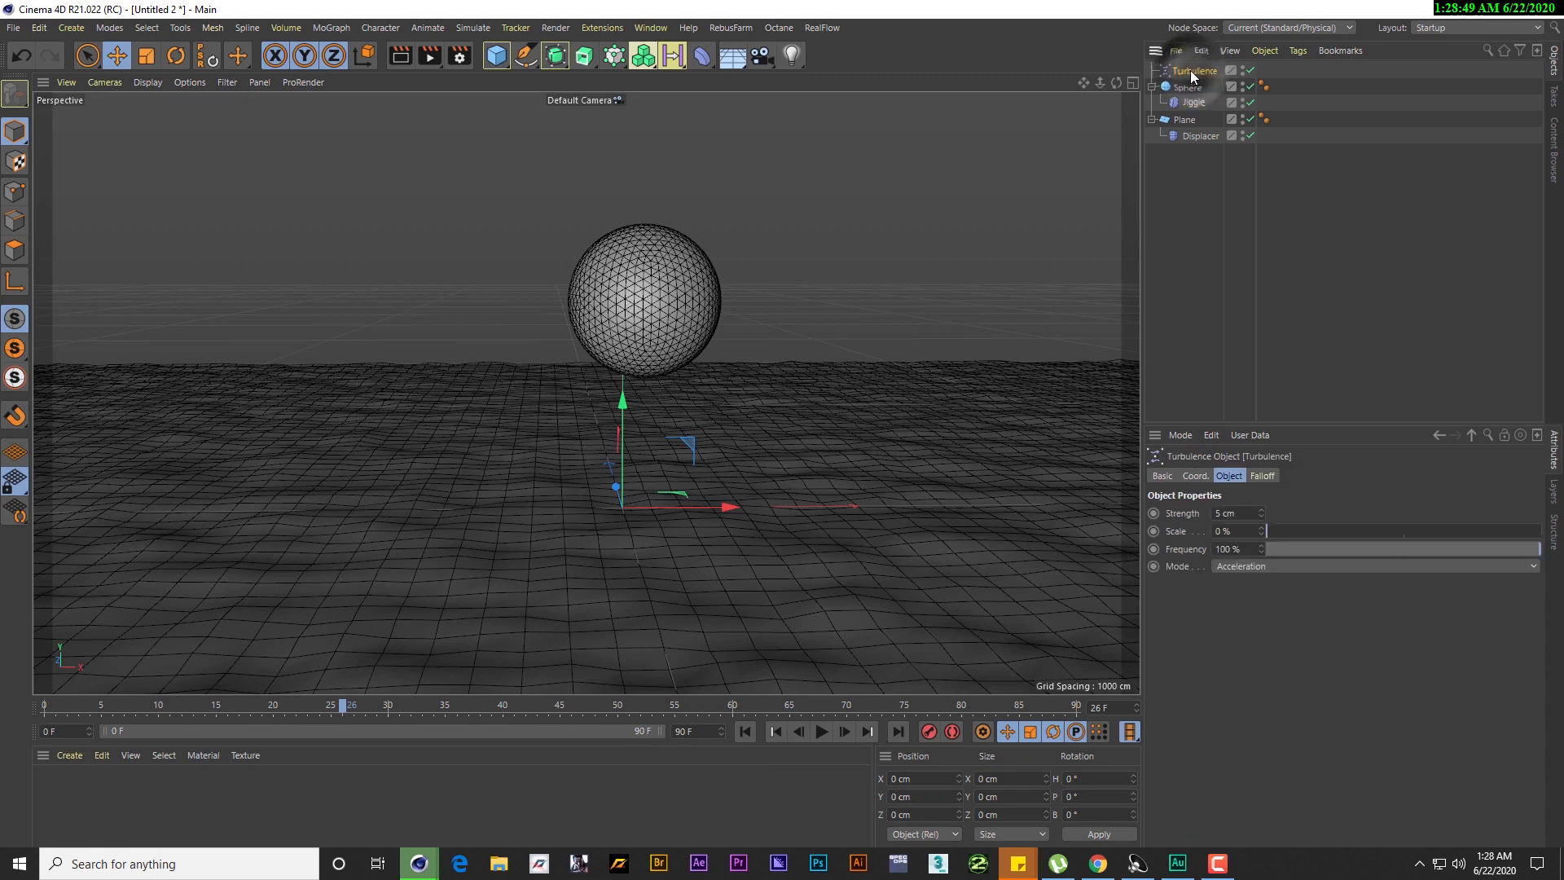
double_click(1245, 513)
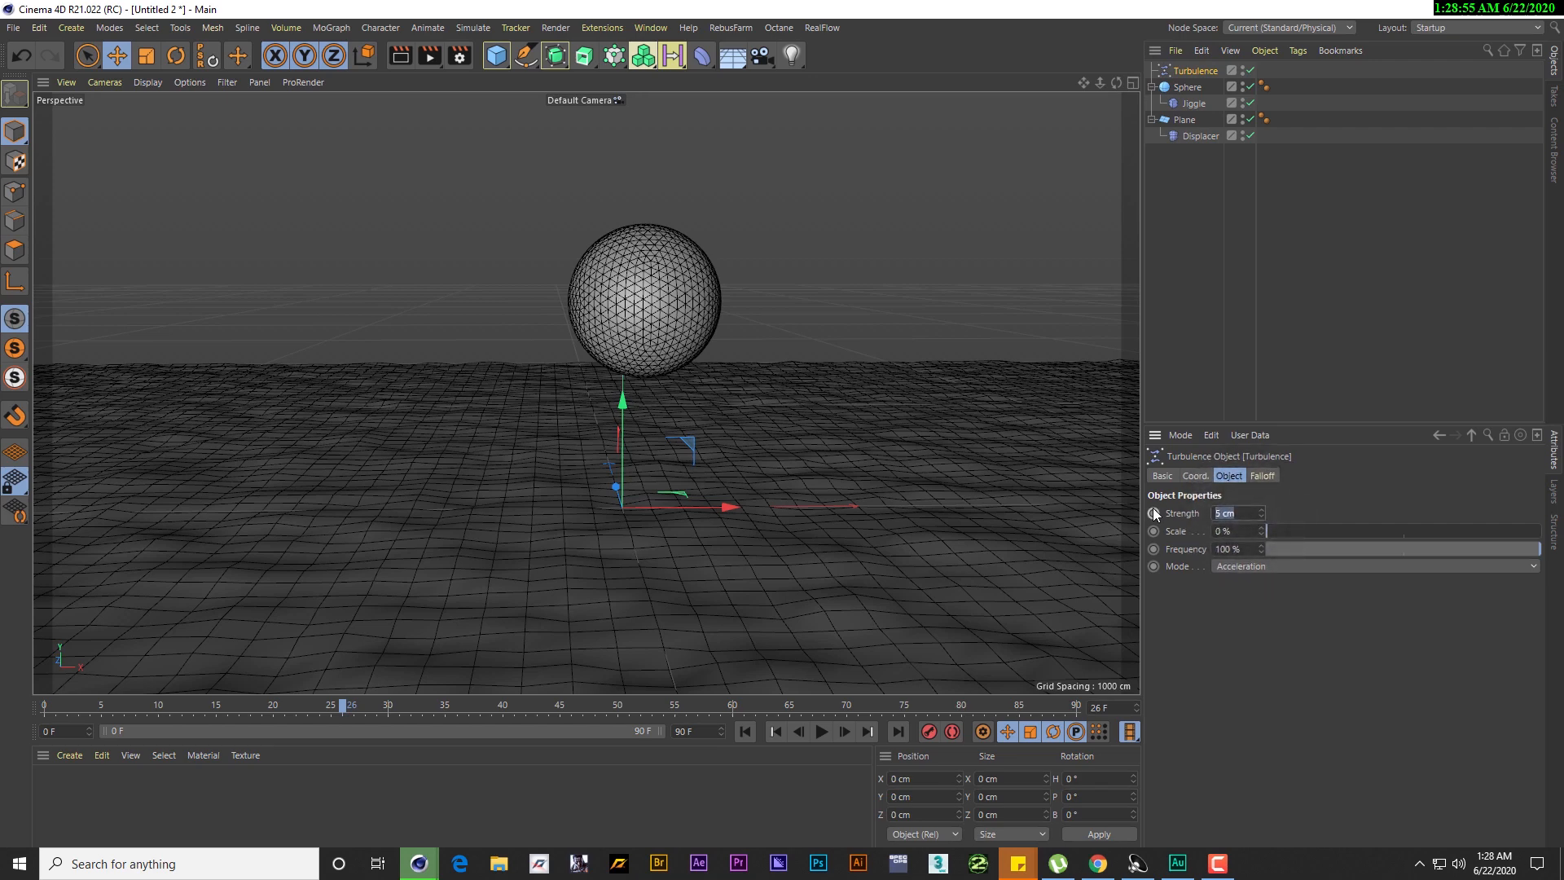
text(50)
double_click(1242, 530)
text(100)
key(Return)
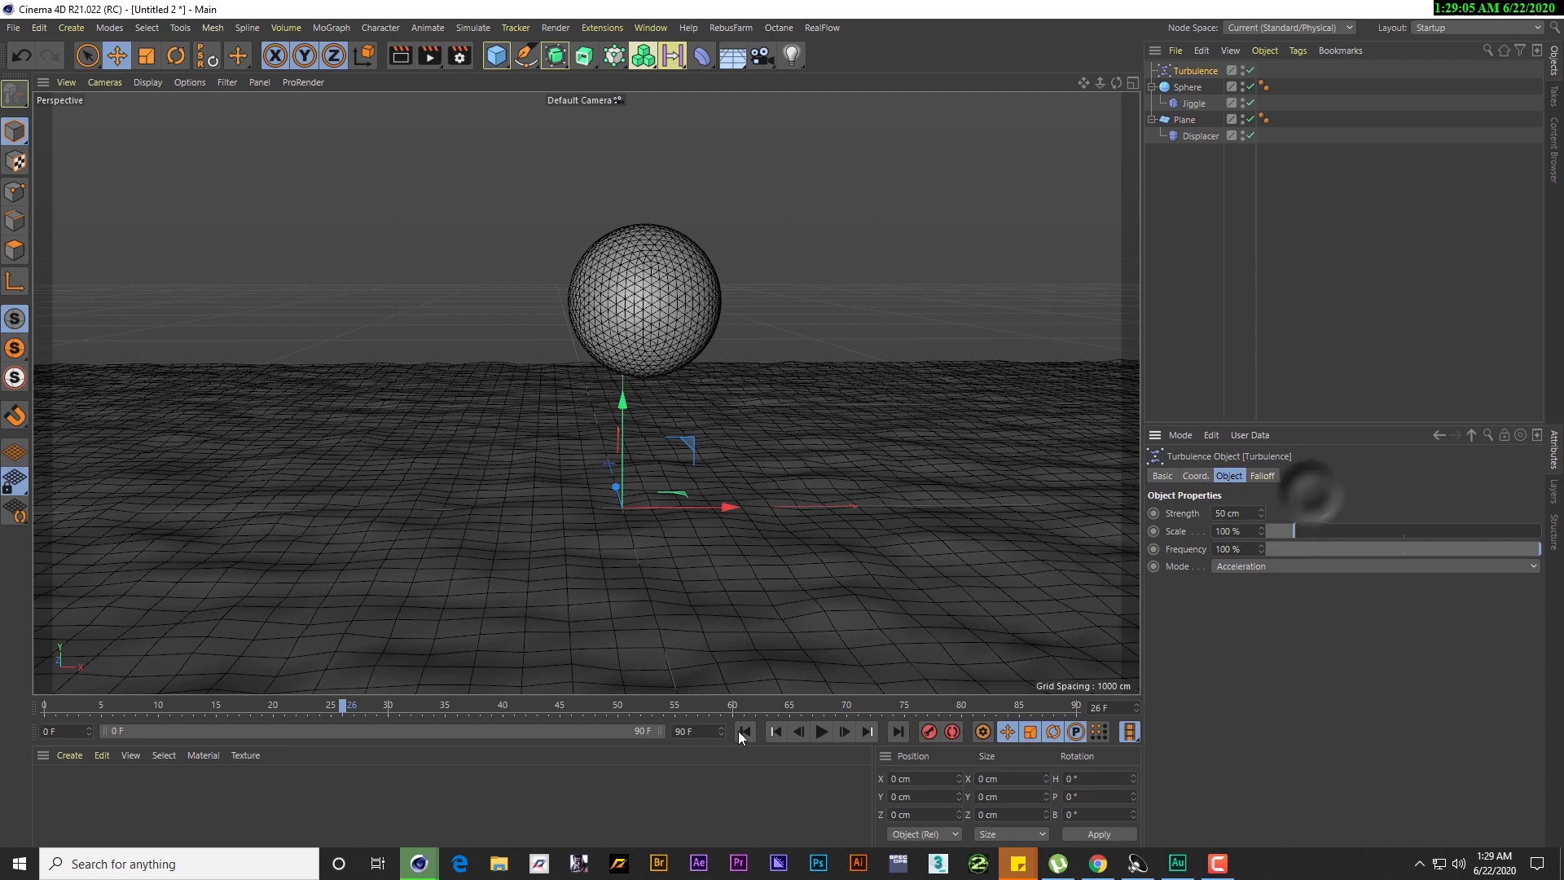
Play the animation from the start and extend both the timeline length and the preview range to 300 frames
click(748, 730)
click(821, 731)
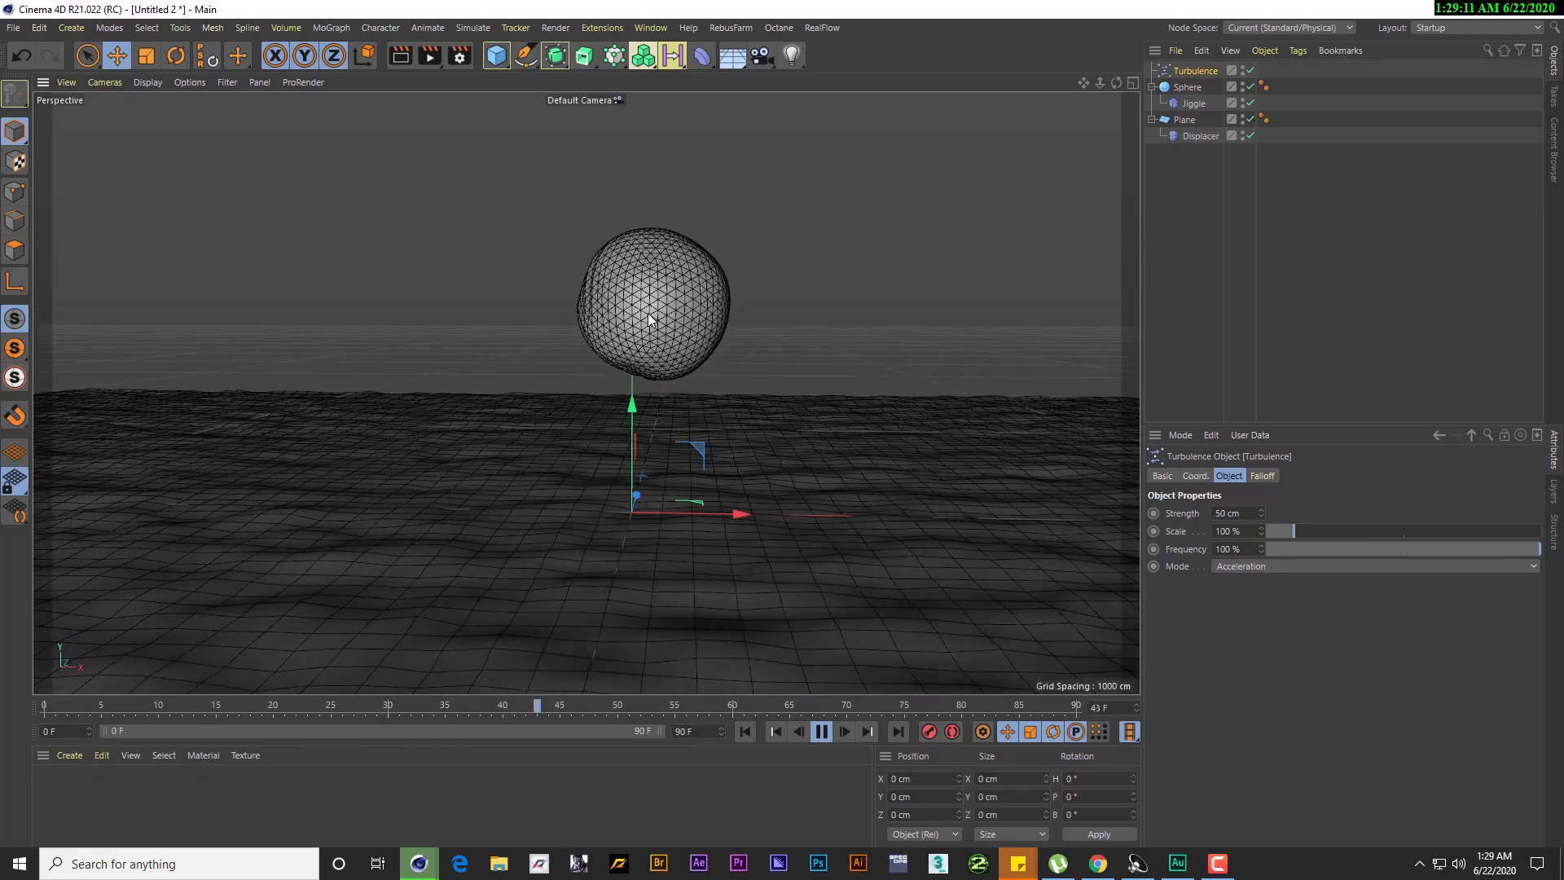
text(300)
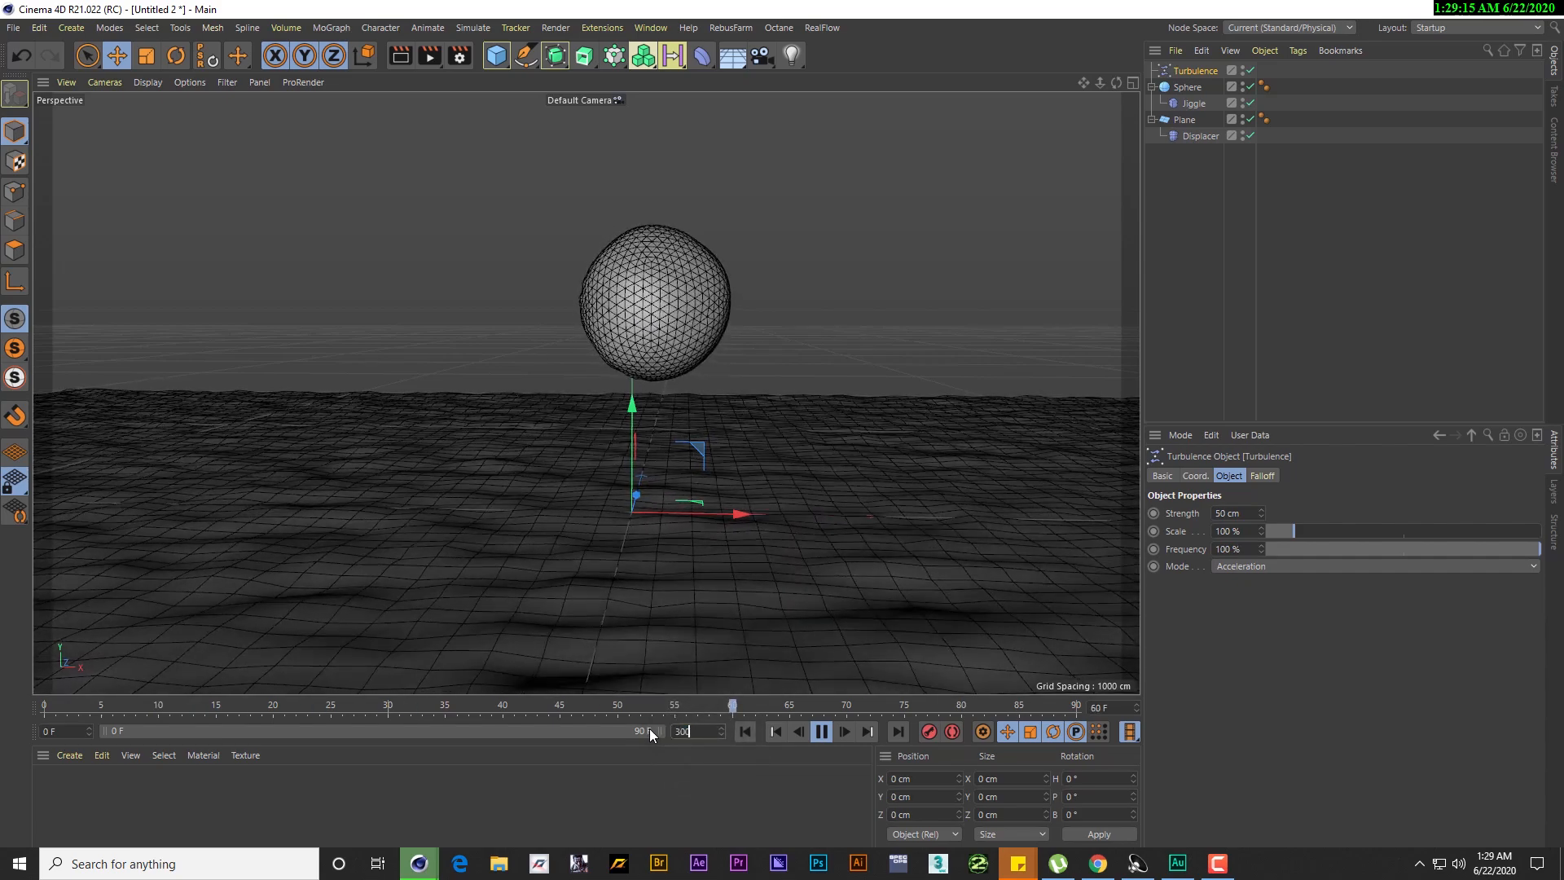
key(Return)
drag(285, 731, 716, 720)
Watch the extended animation from another viewing angle, stop playback, and return to frame 0
alt+drag(680, 412, 563, 356)
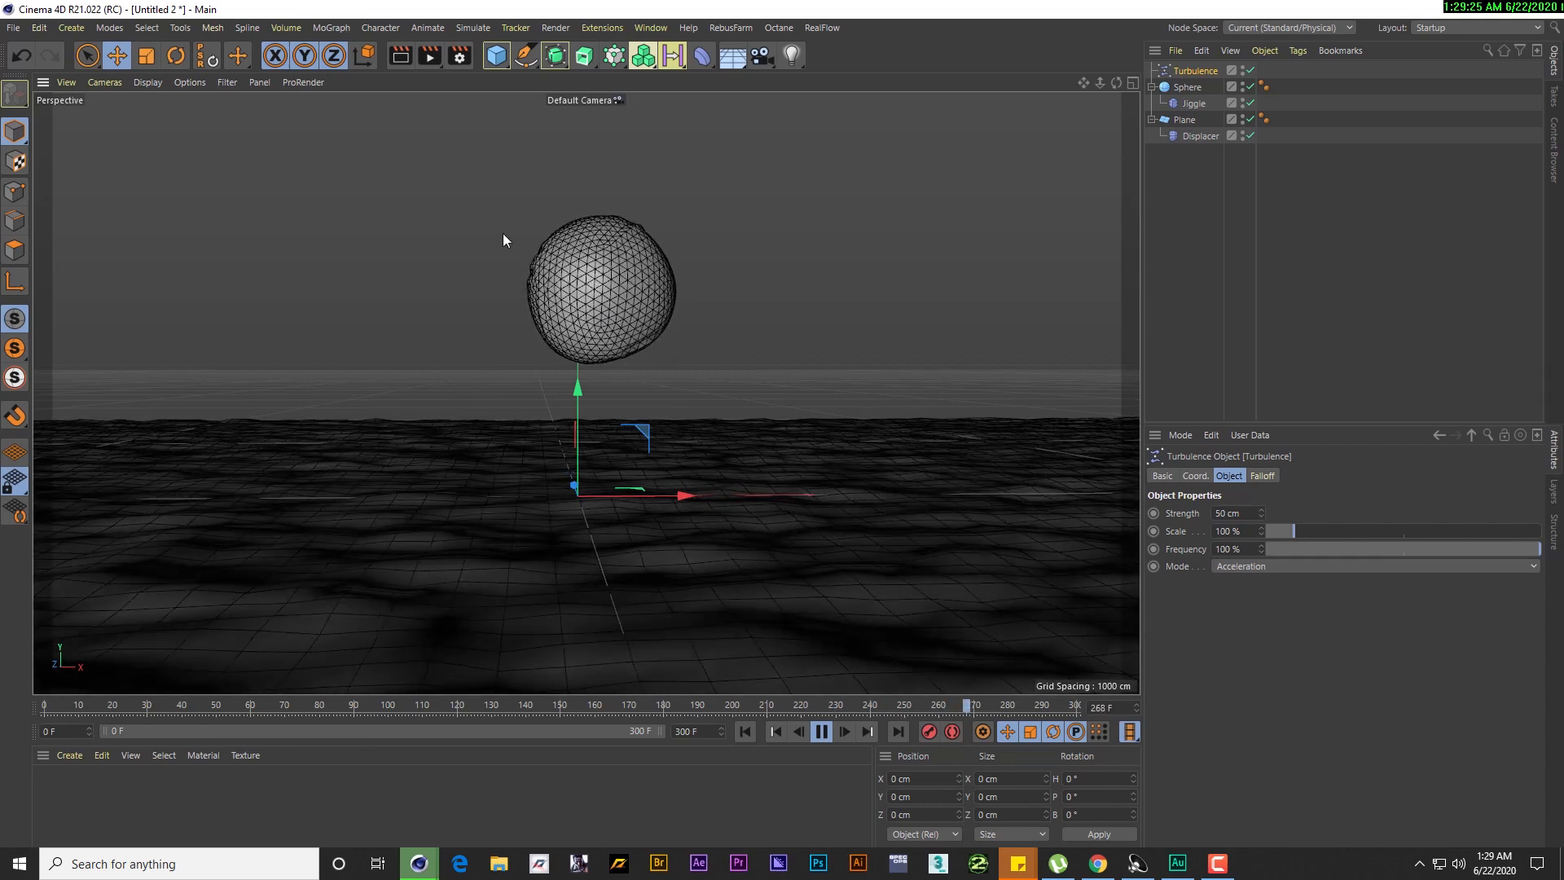
click(824, 733)
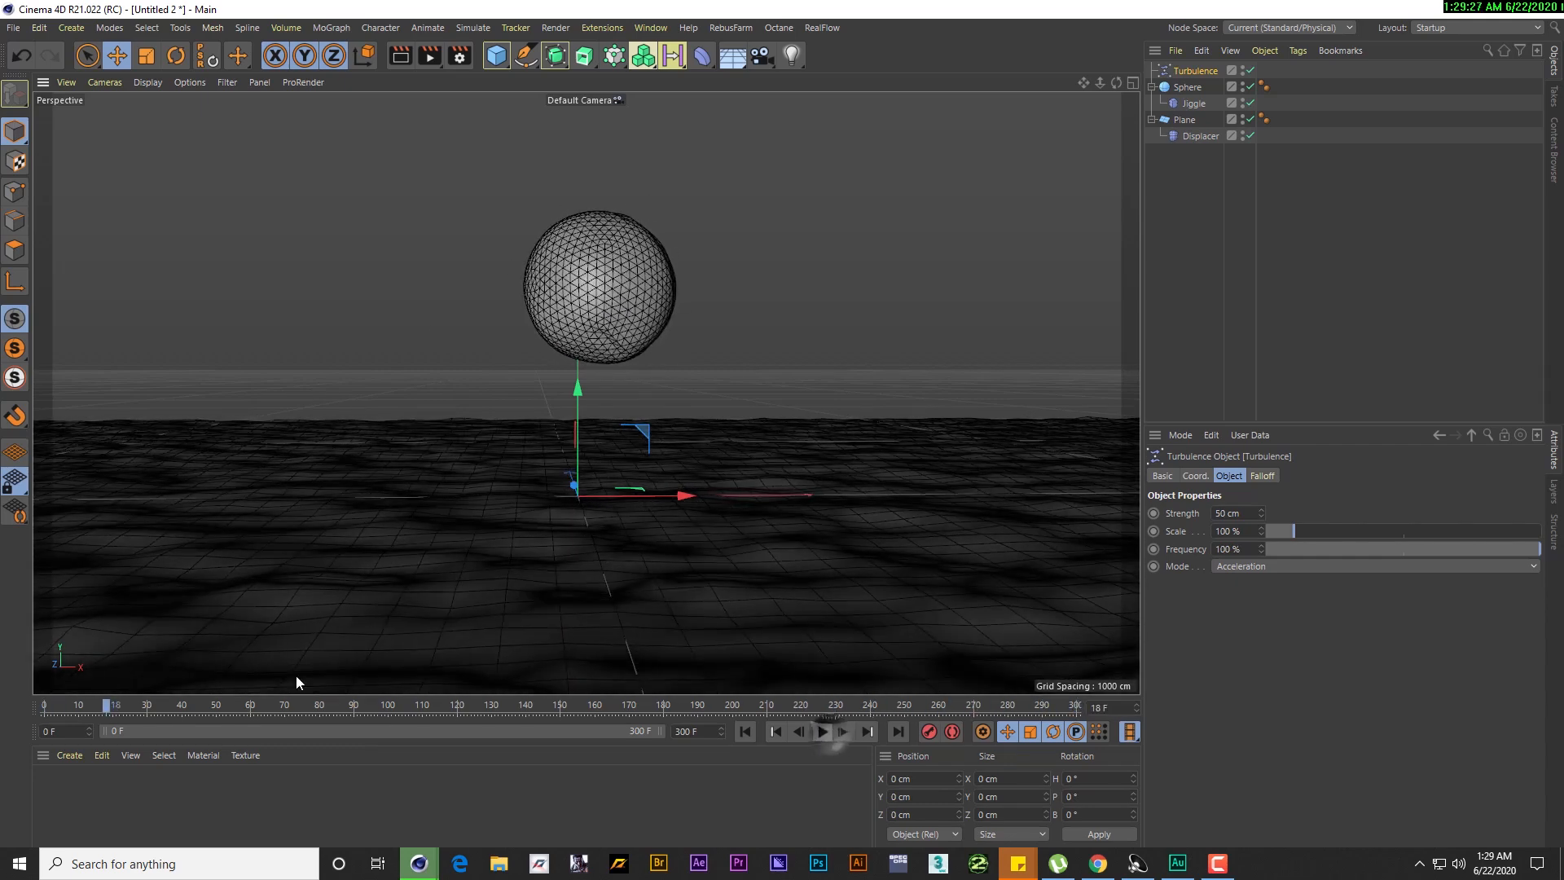
drag(105, 705, 41, 702)
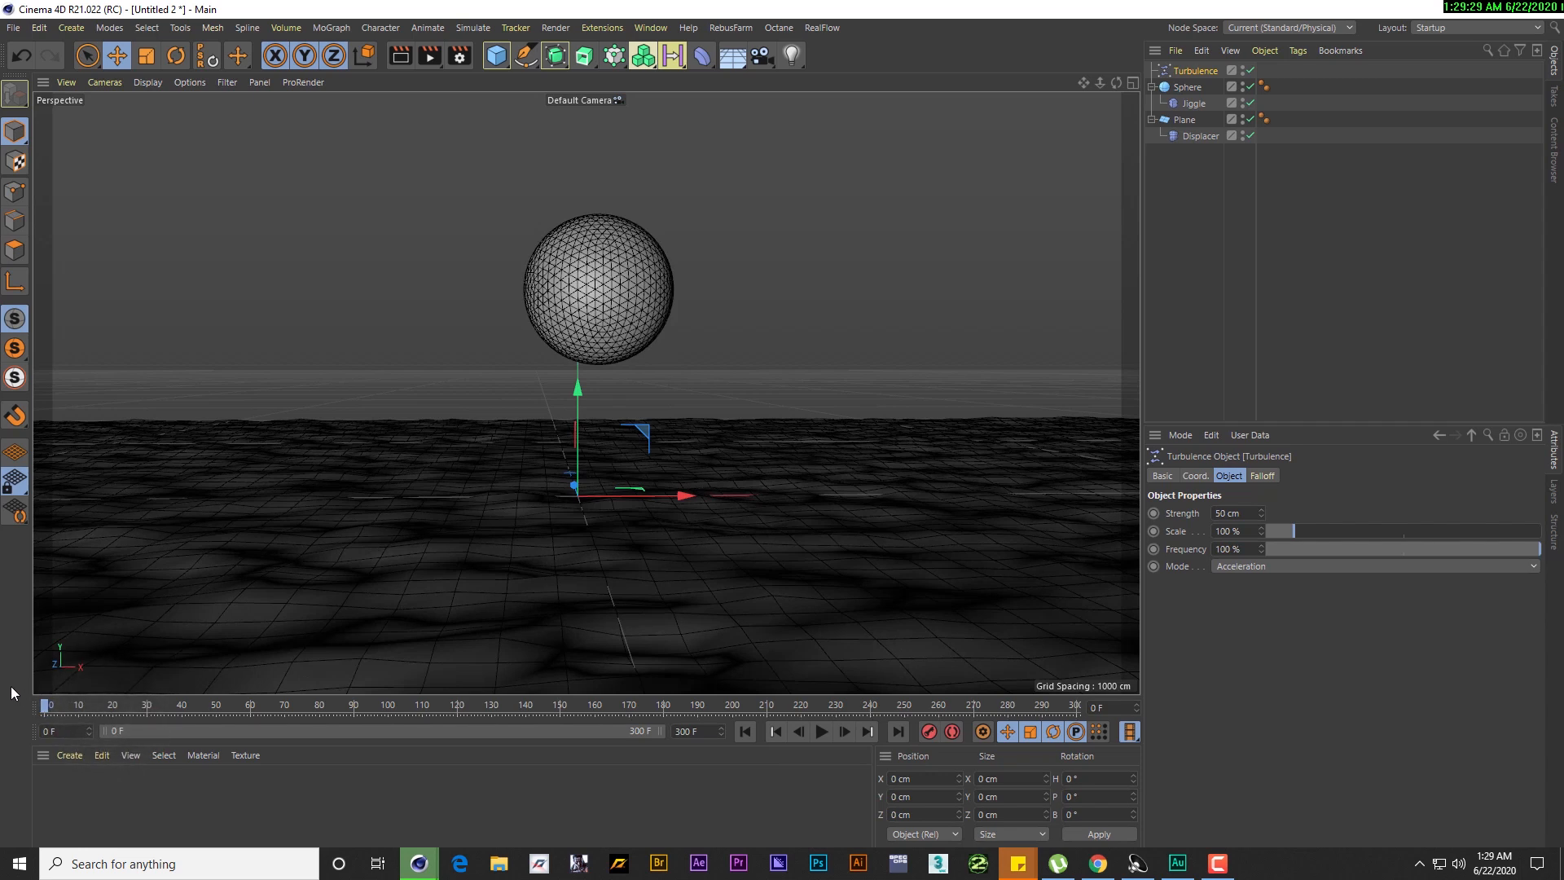
Duplicate the sphere with its Jiggle deformer and move the copy along X to about -234 cm
click(1152, 86)
click(1152, 86)
click(1183, 90)
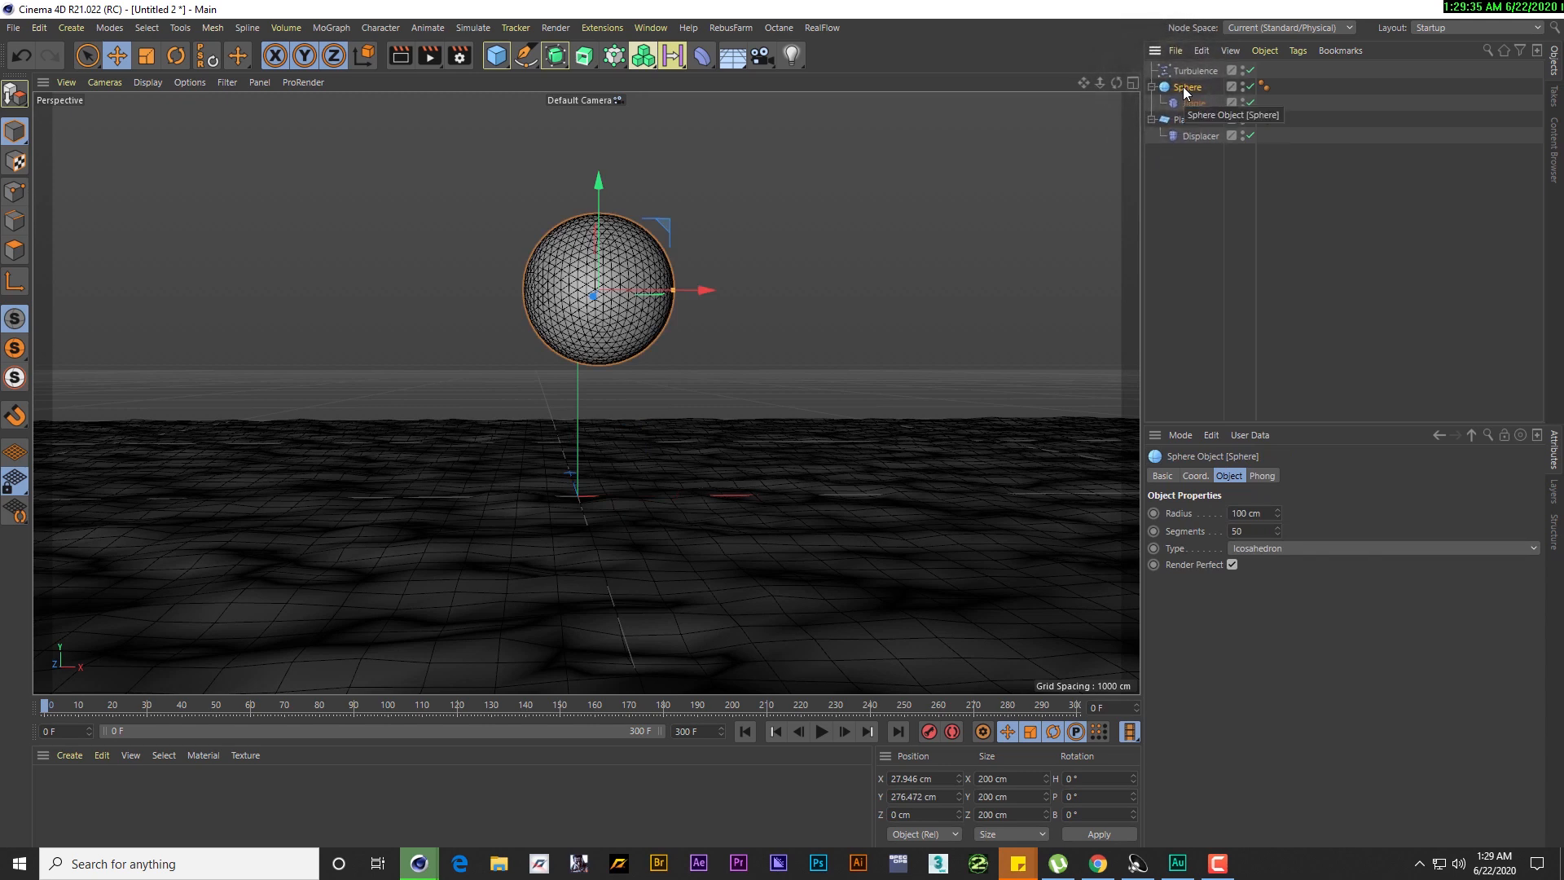
key(ctrl+c)
key(ctrl+v)
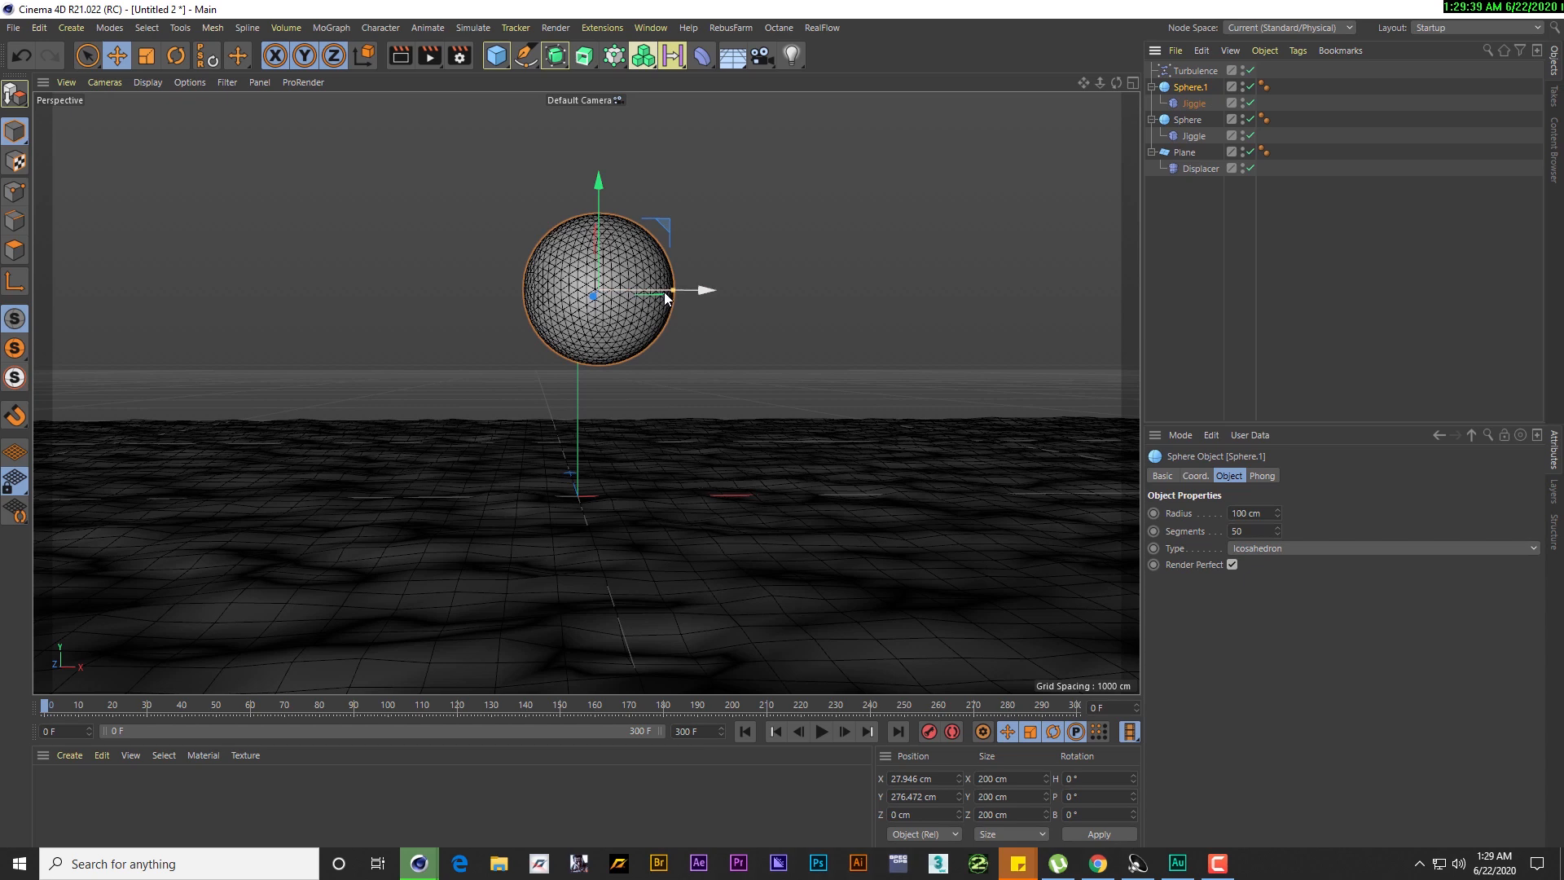
drag(657, 292, 475, 292)
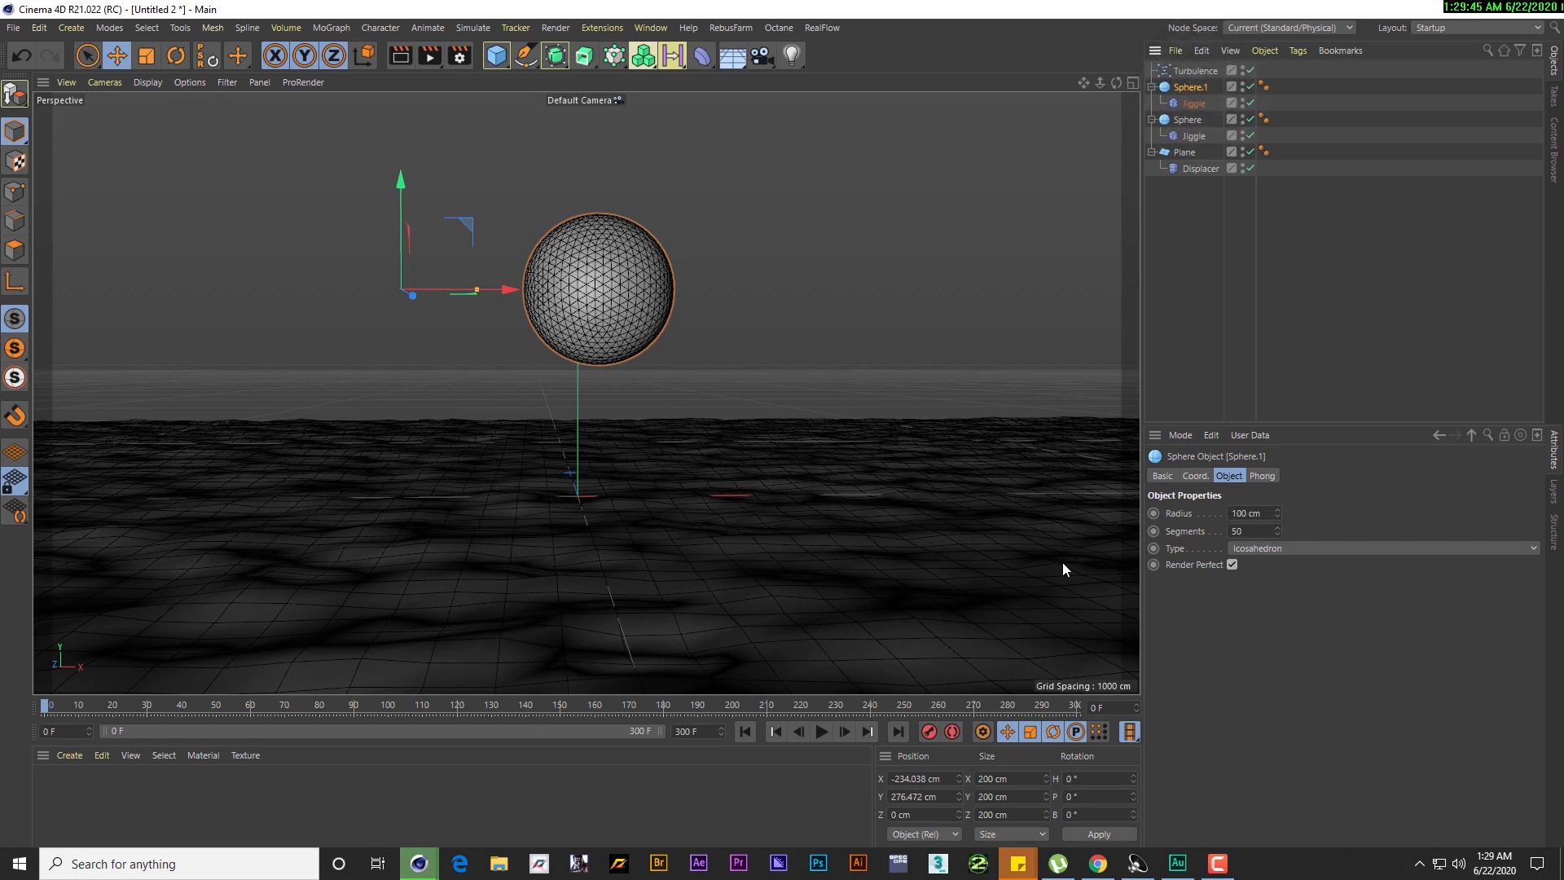
Clear Turbulence from the copied Jiggle's forces list and take that deformer out of the Sphere.1 hierarchy
click(1190, 105)
drag(1194, 71, 1217, 536)
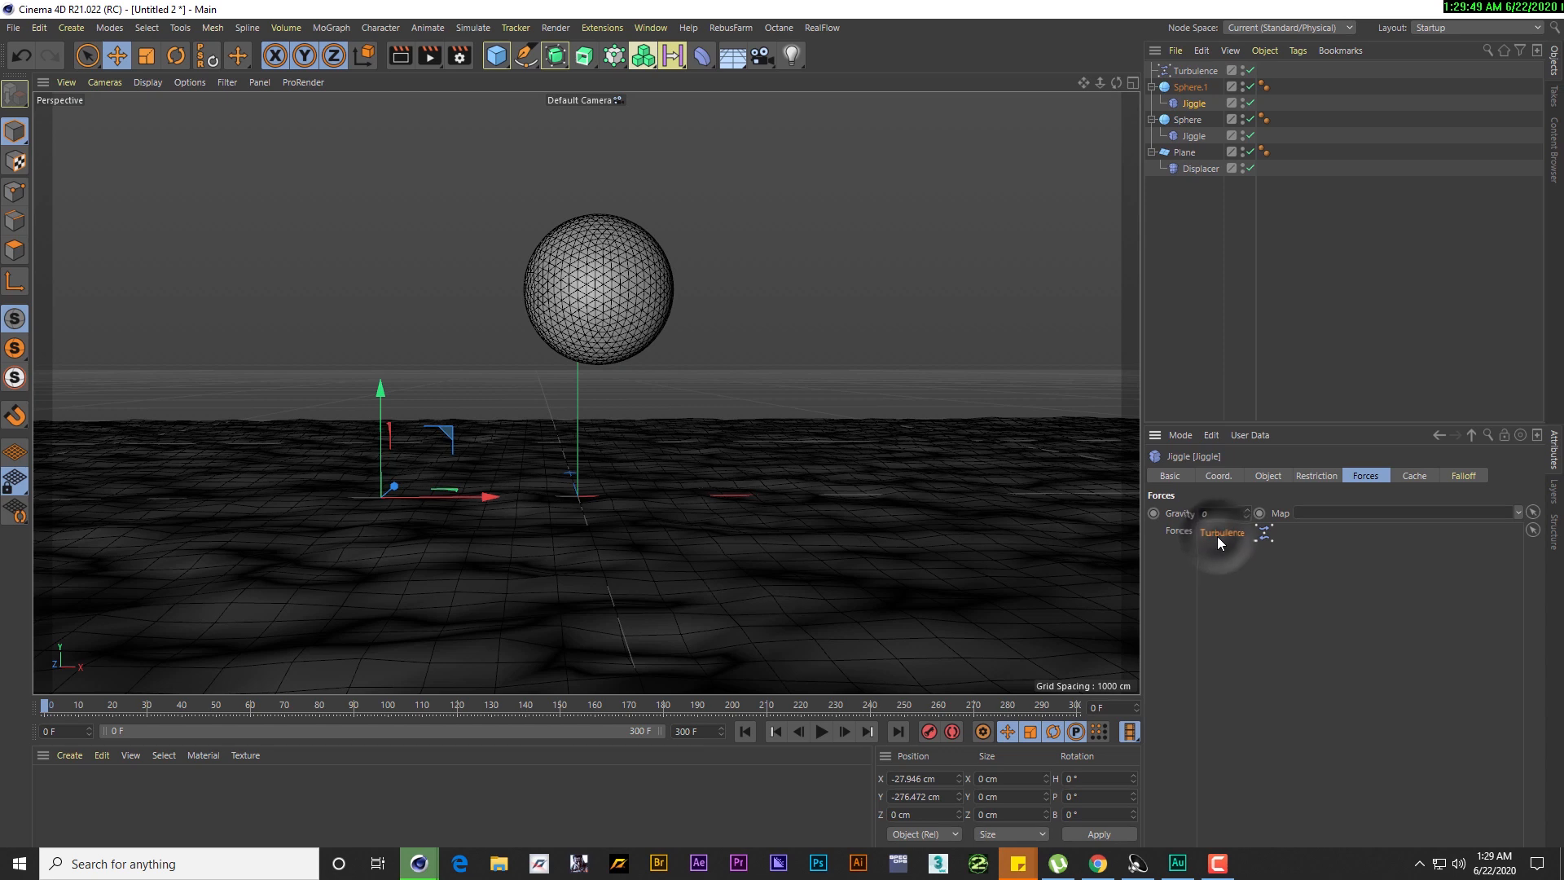
key(Delete)
click(1183, 210)
click(1190, 88)
drag(1197, 104, 1196, 114)
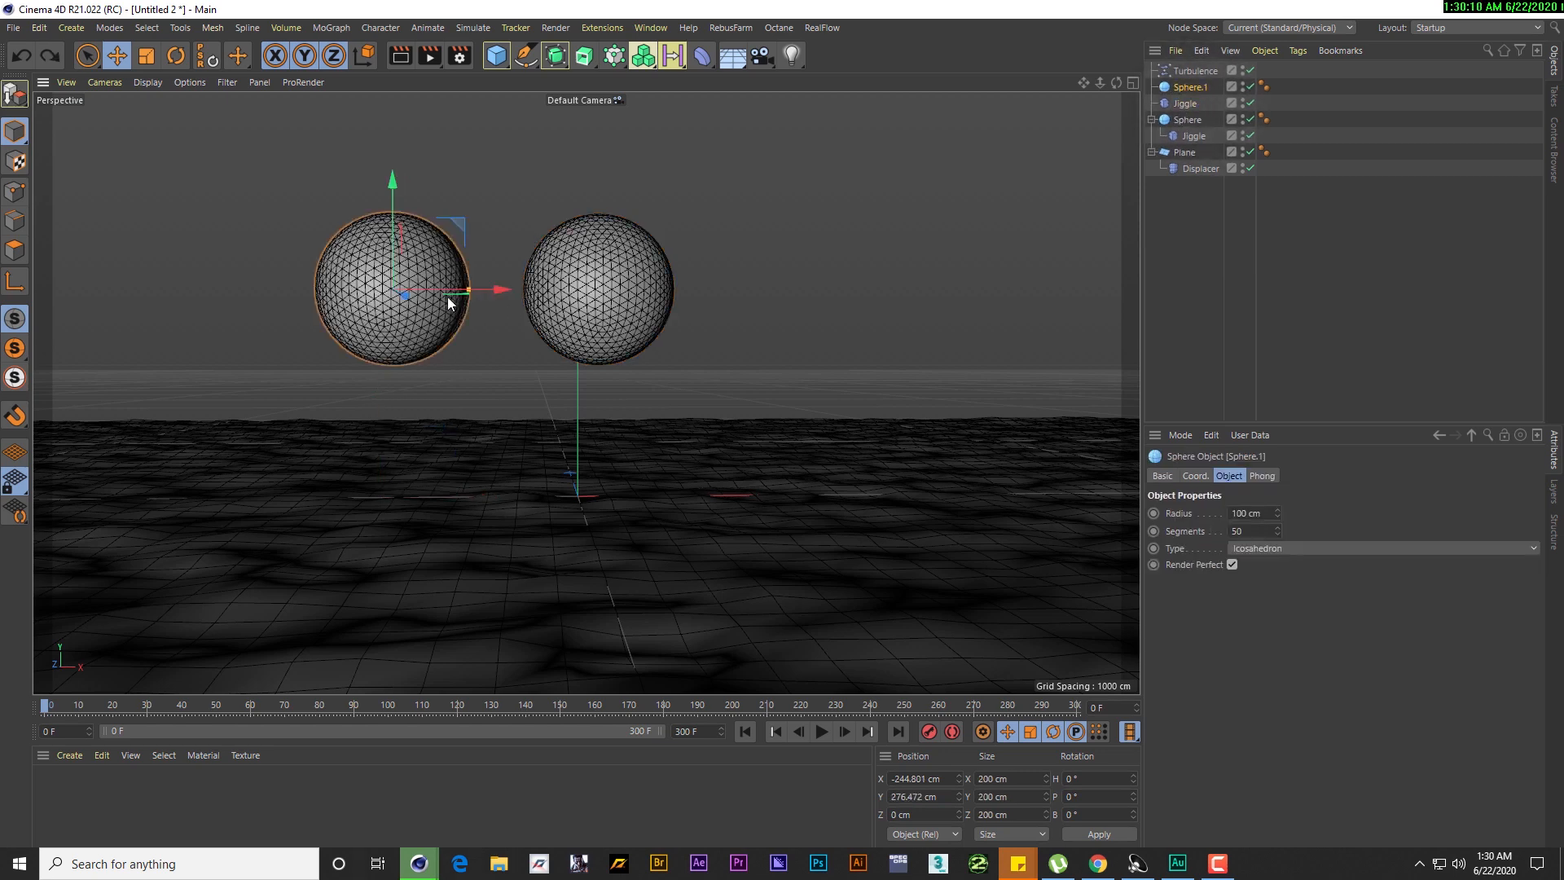
Move Sphere.1 along X to about -339 cm and set its radius to 190 cm
drag(486, 287, 417, 288)
drag(1274, 515, 1277, 513)
double_click(1257, 514)
text(1)
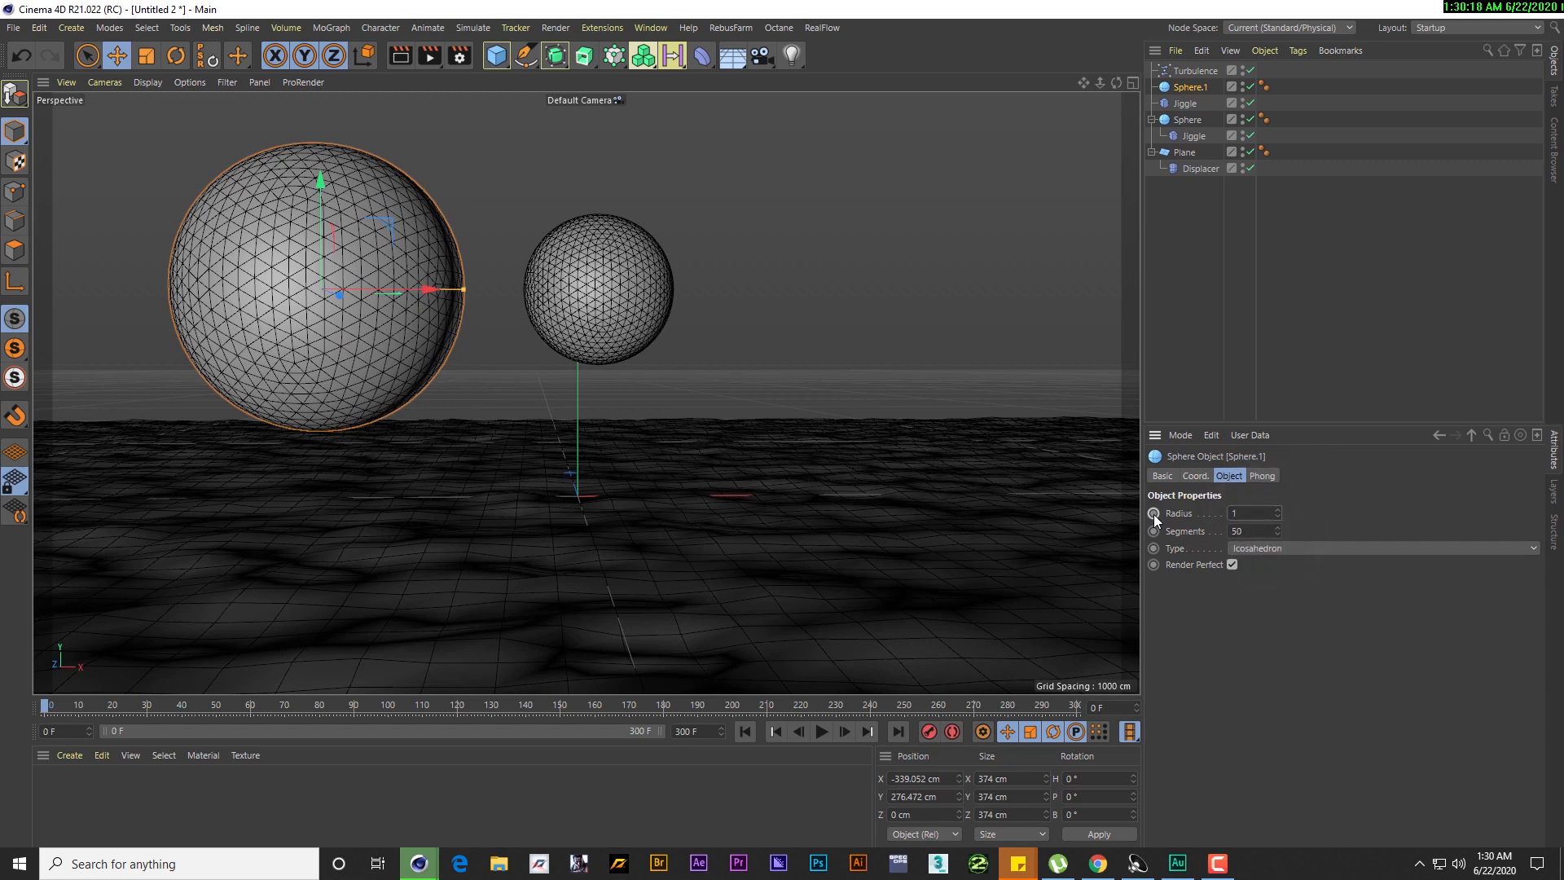
text(90)
key(Return)
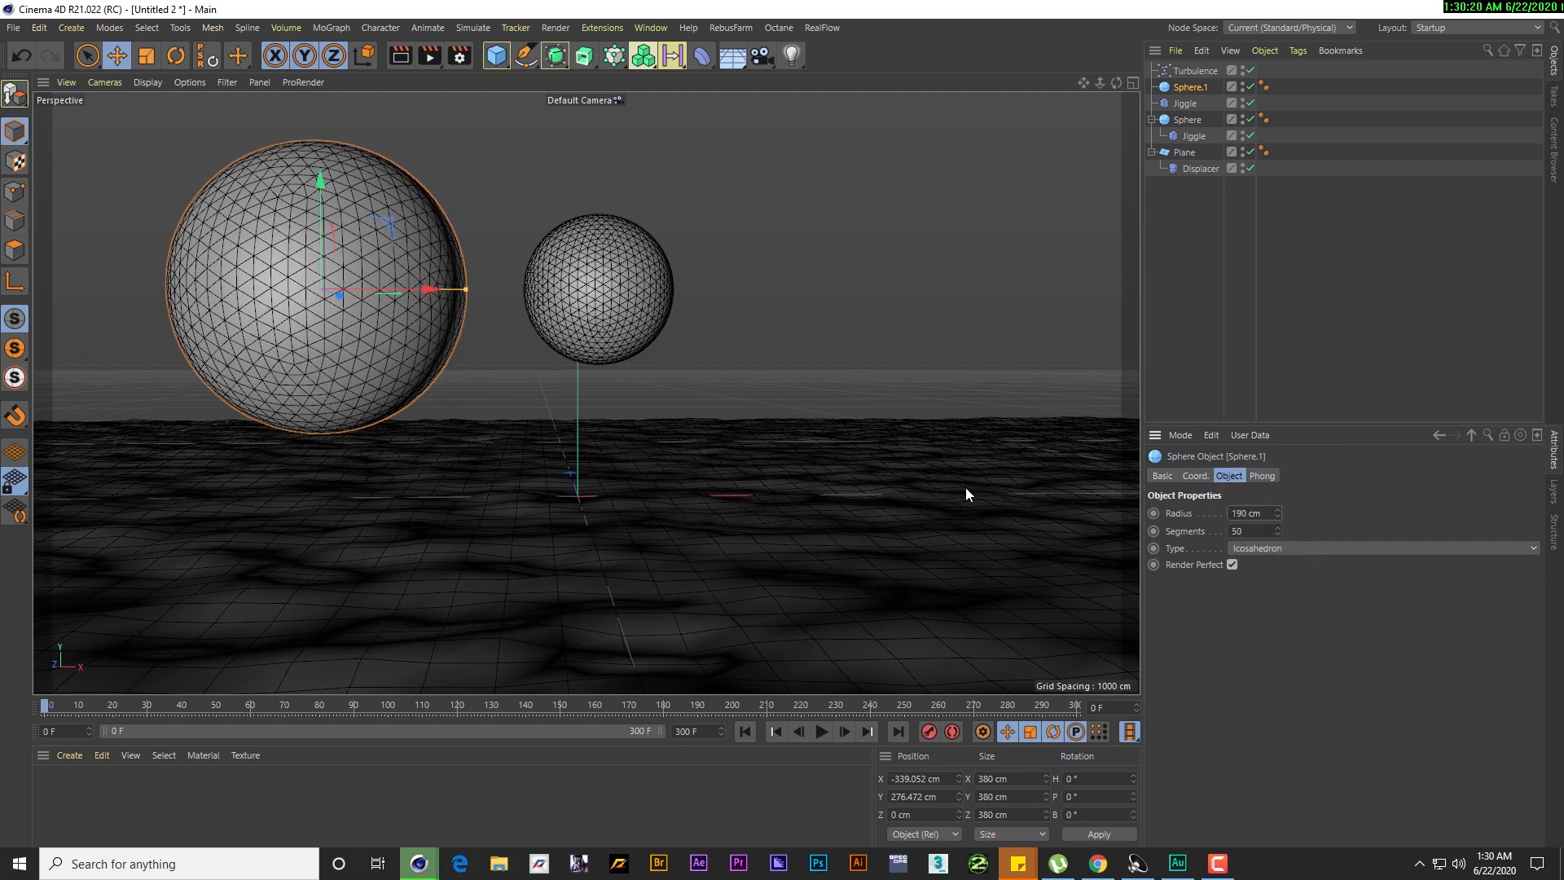
Duplicate the 190 cm sphere along X to about 374 cm, trying a radius of 120 cm and settling on 70 cm
drag(390, 291, 901, 226)
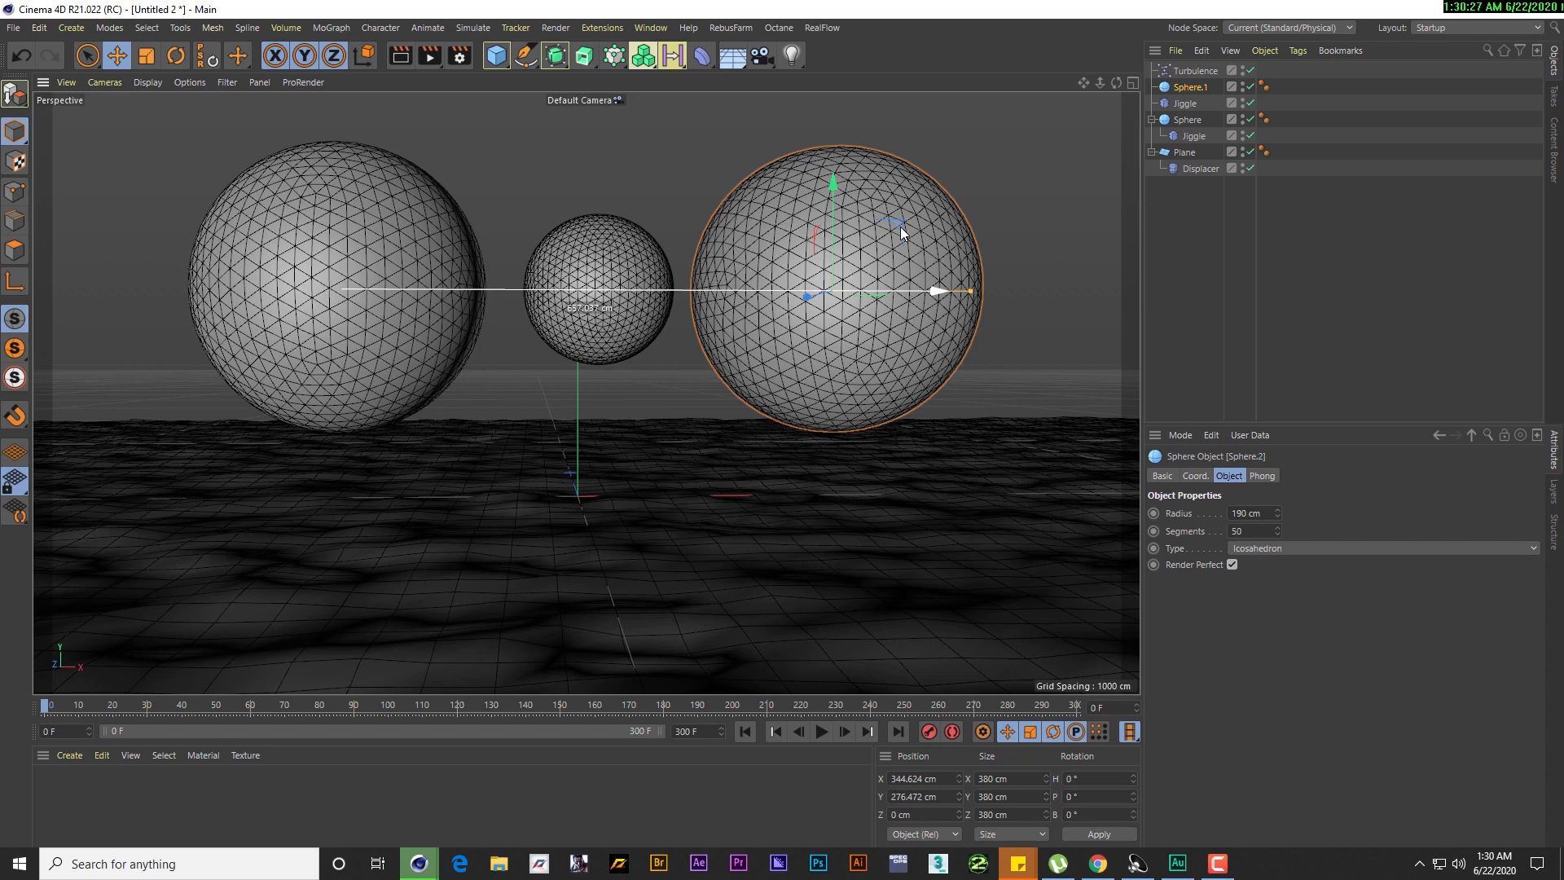
mouse_move(901, 227)
ctrl+mouse_down()
mouse_move(956, 230)
mouse_move(919, 235)
ctrl+mouse_up()
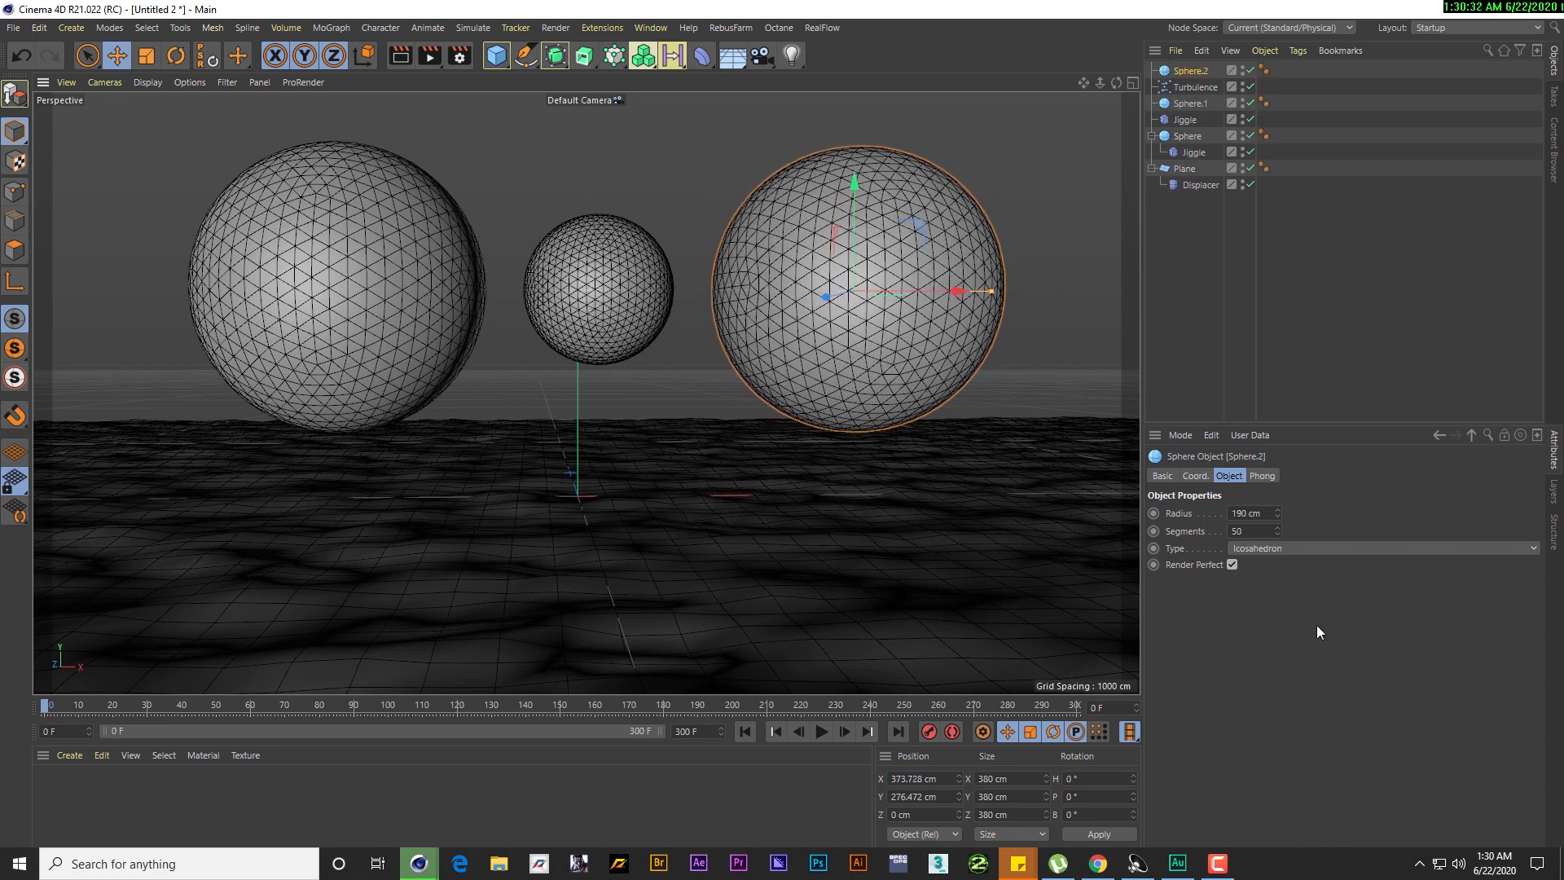
double_click(1266, 513)
text(120)
key(Return)
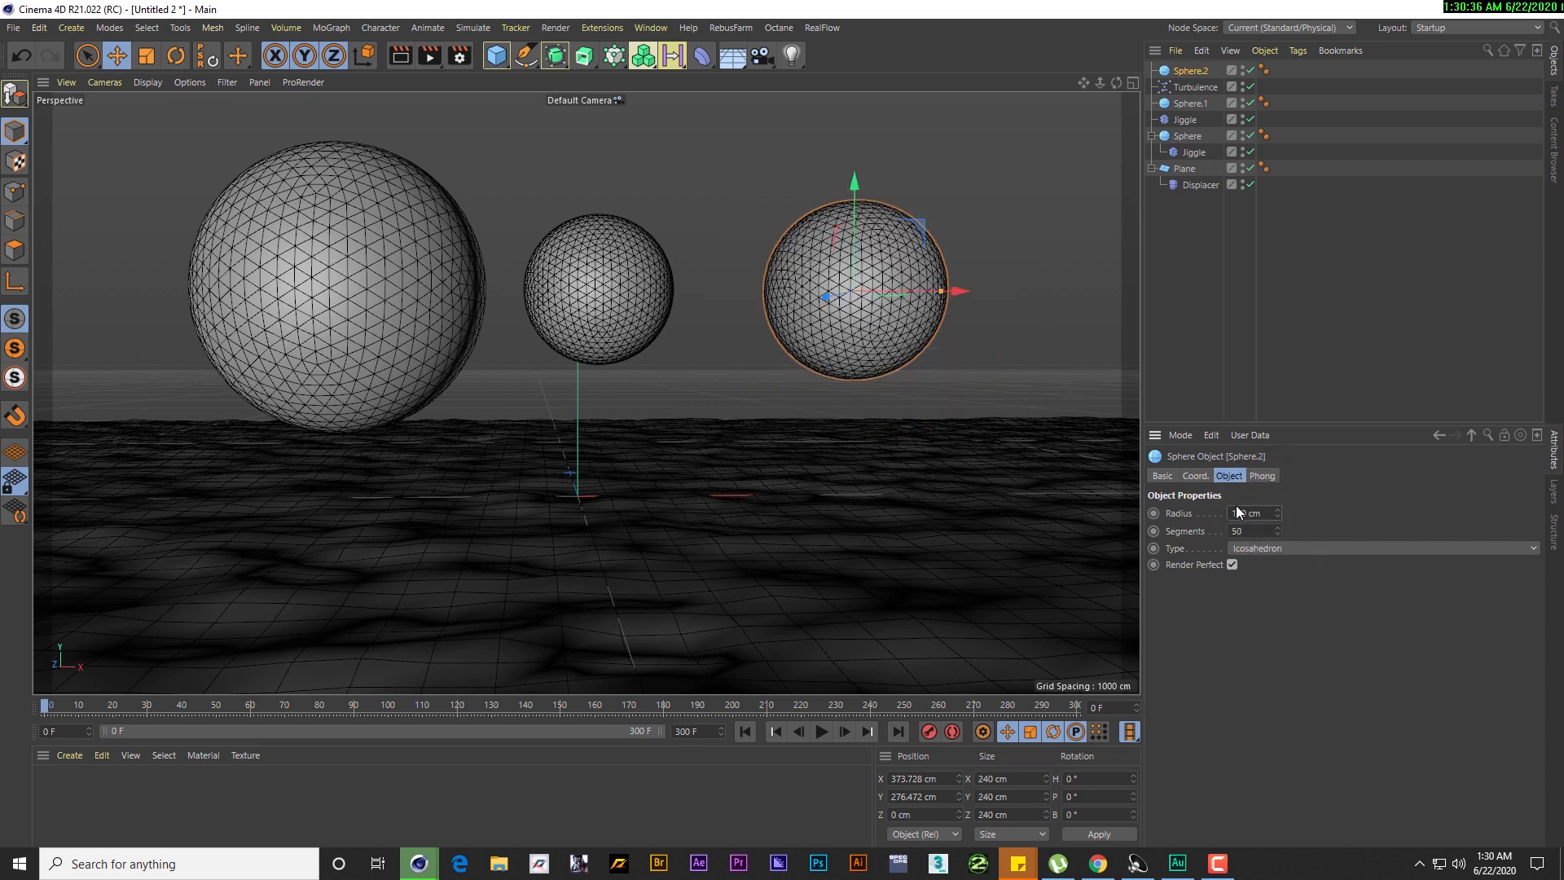
double_click(1264, 515)
text(70)
key(Return)
Reposition the 70 cm sphere to about X 255, Y 162 cm and add another copy farther back with a radius of about 144 cm
drag(855, 251, 918, 272)
drag(883, 199, 882, 198)
drag(902, 265, 940, 269)
alt+drag(761, 424, 637, 440)
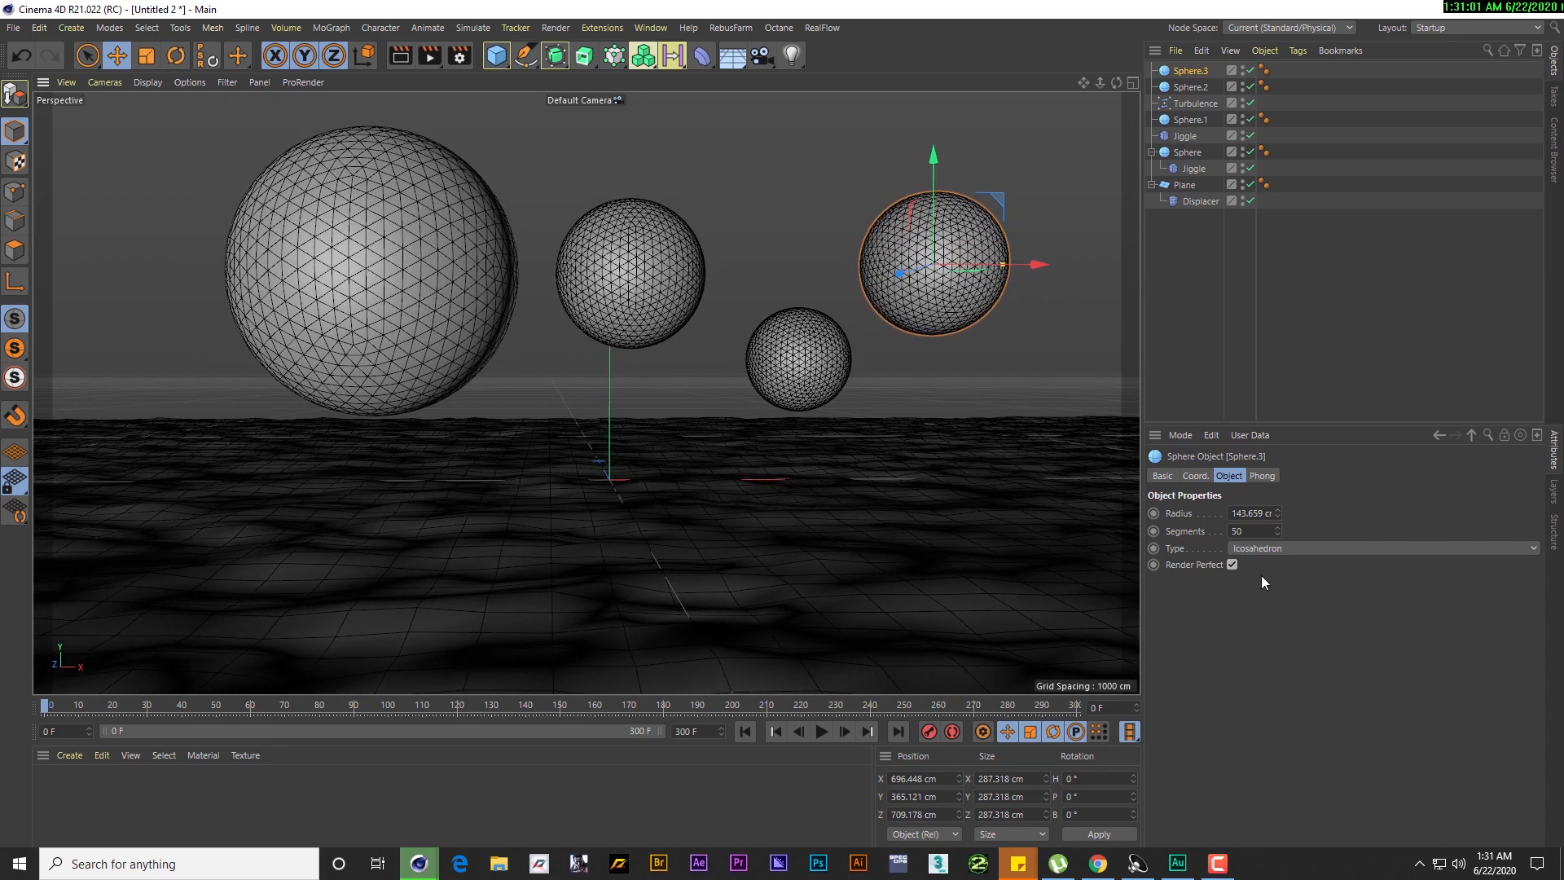
Delete the loose Jiggle deformer and add a new Jiggle as a child of the 190 cm sphere
click(1185, 137)
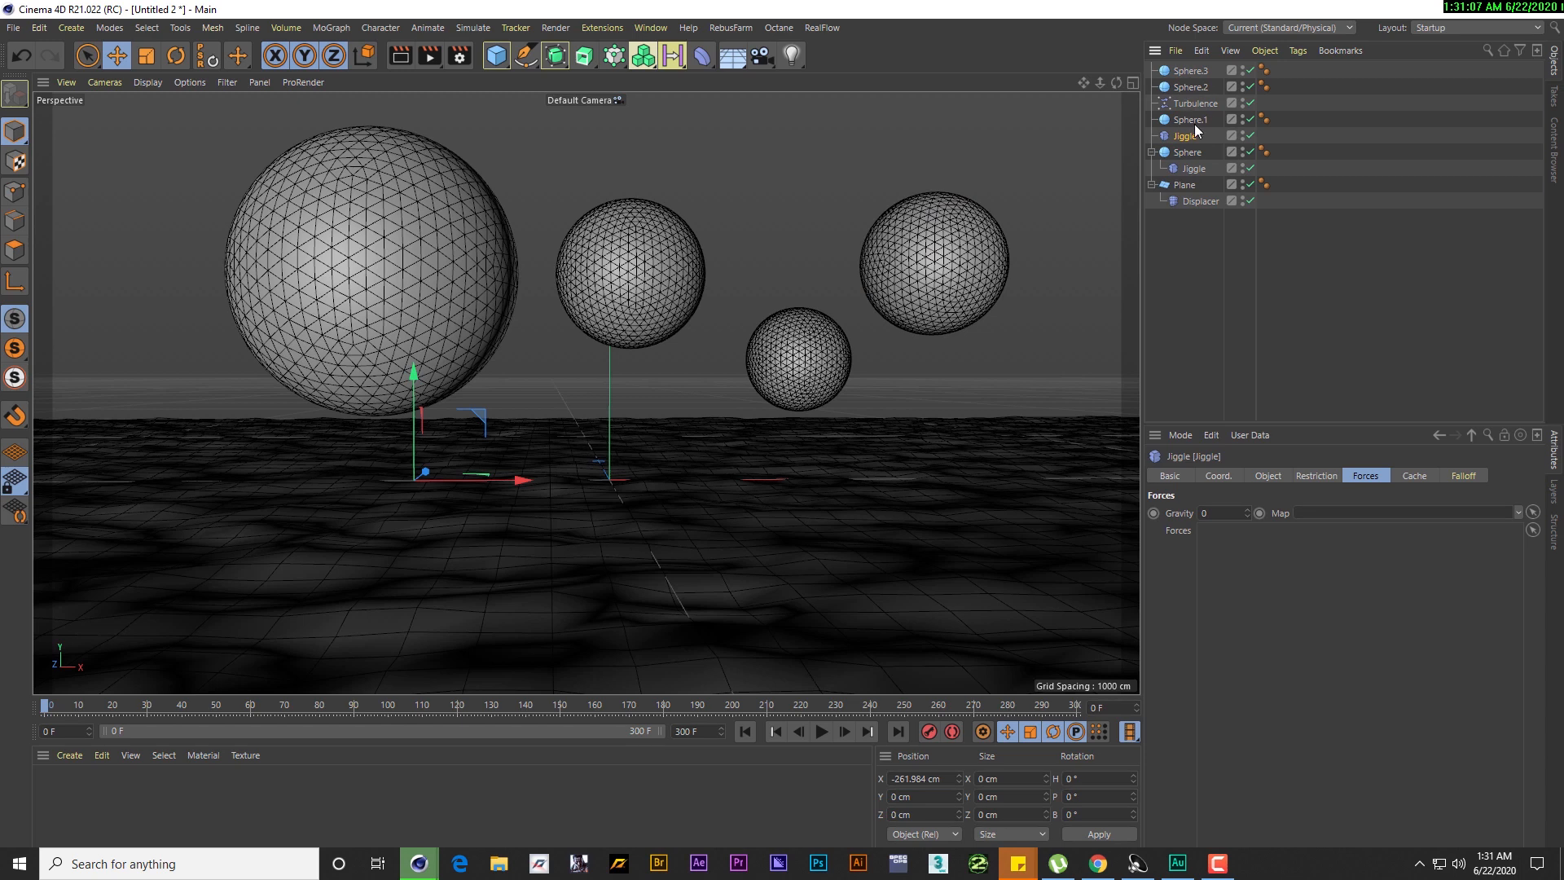
drag(1185, 143, 1185, 139)
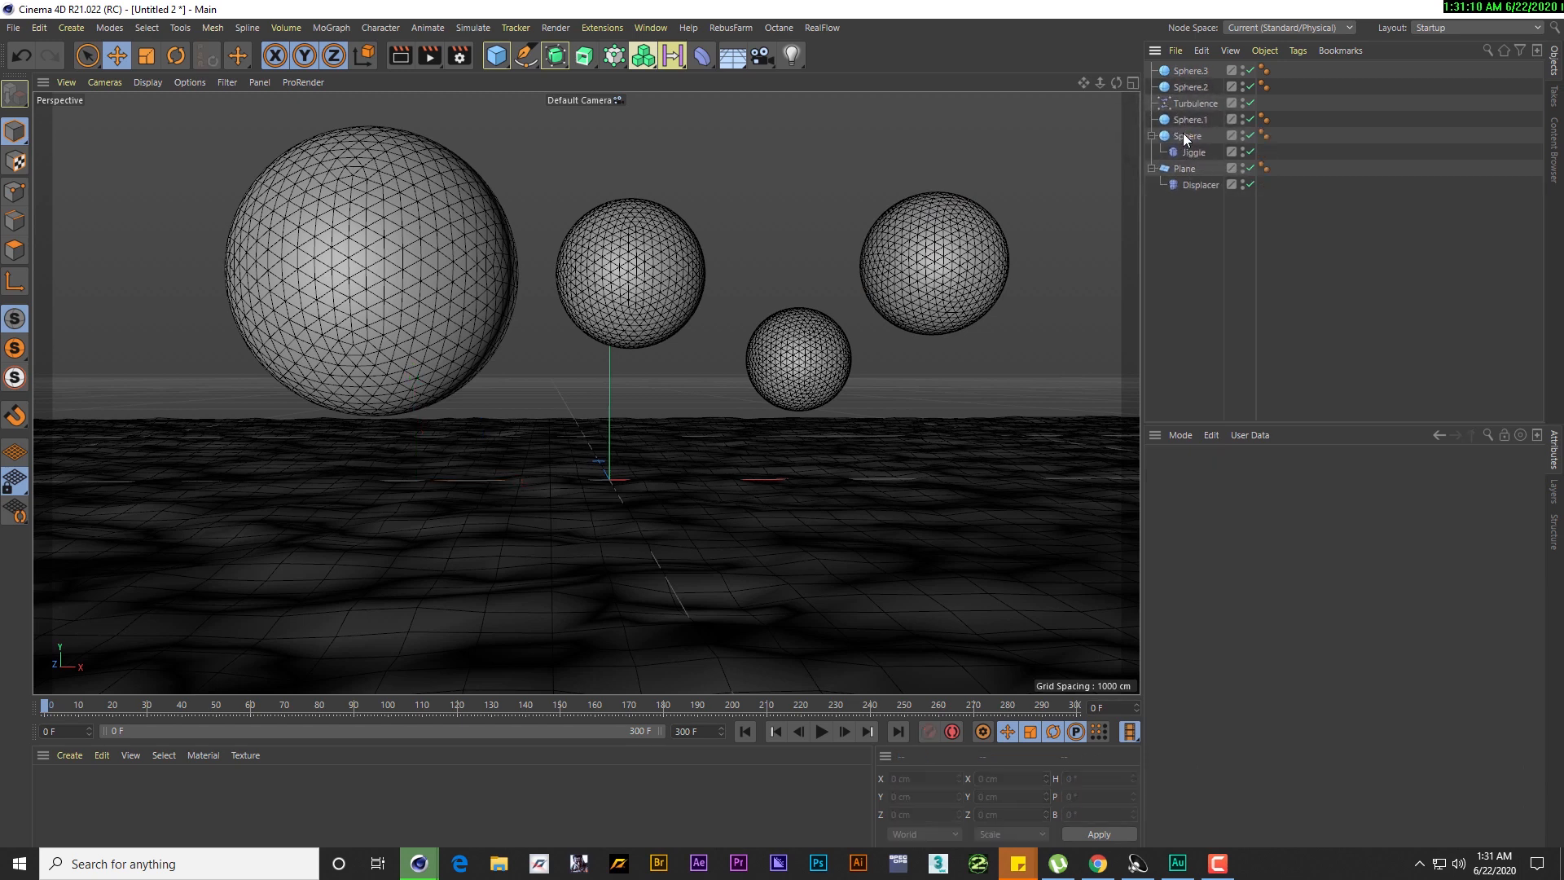
click(1187, 120)
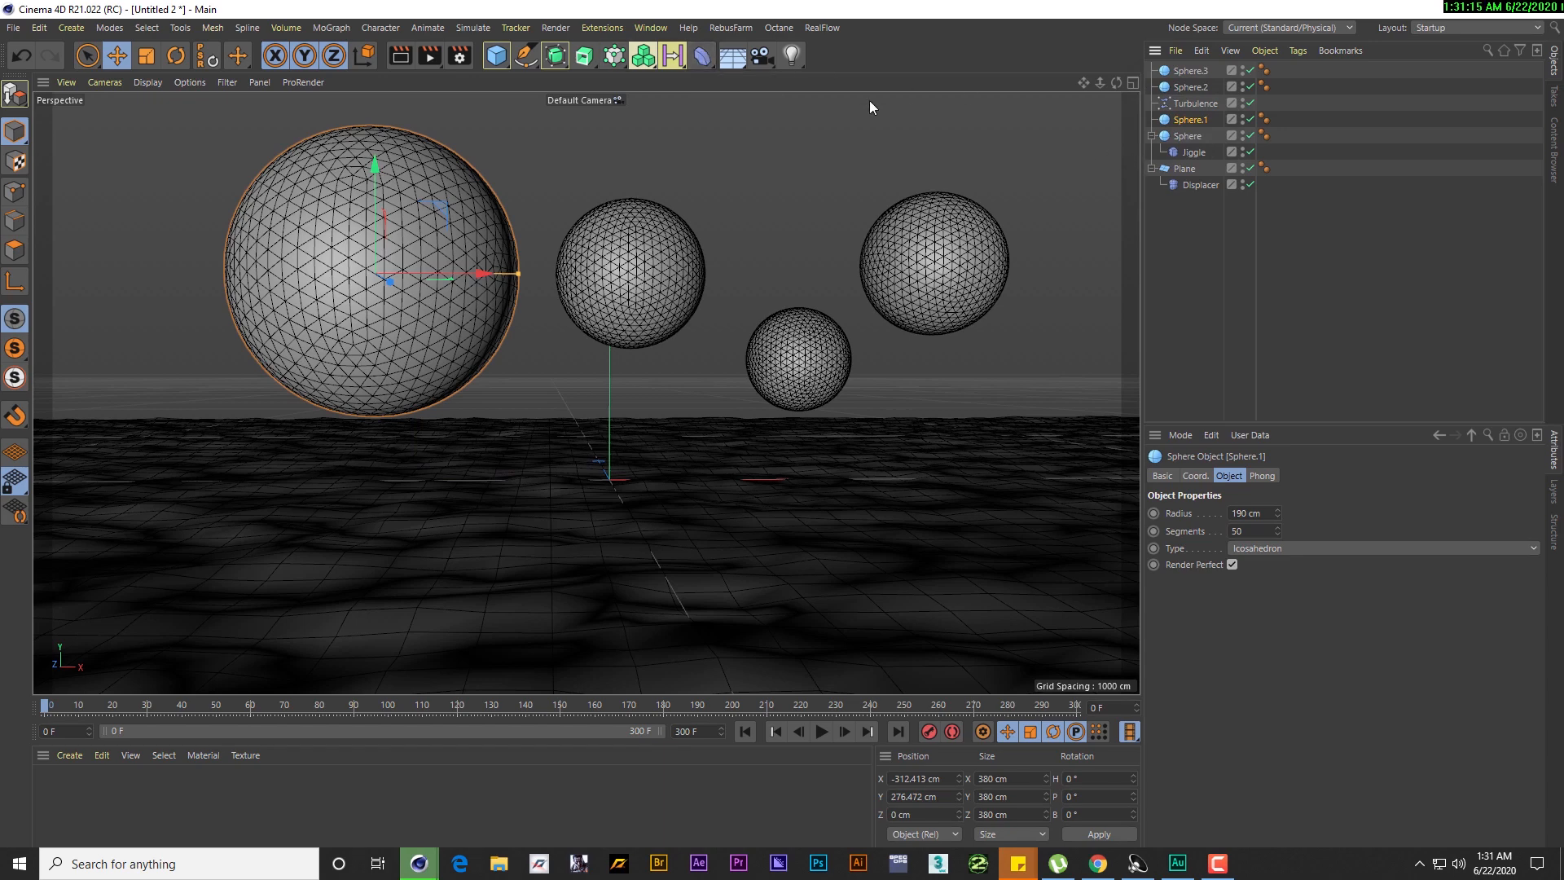
click(703, 56)
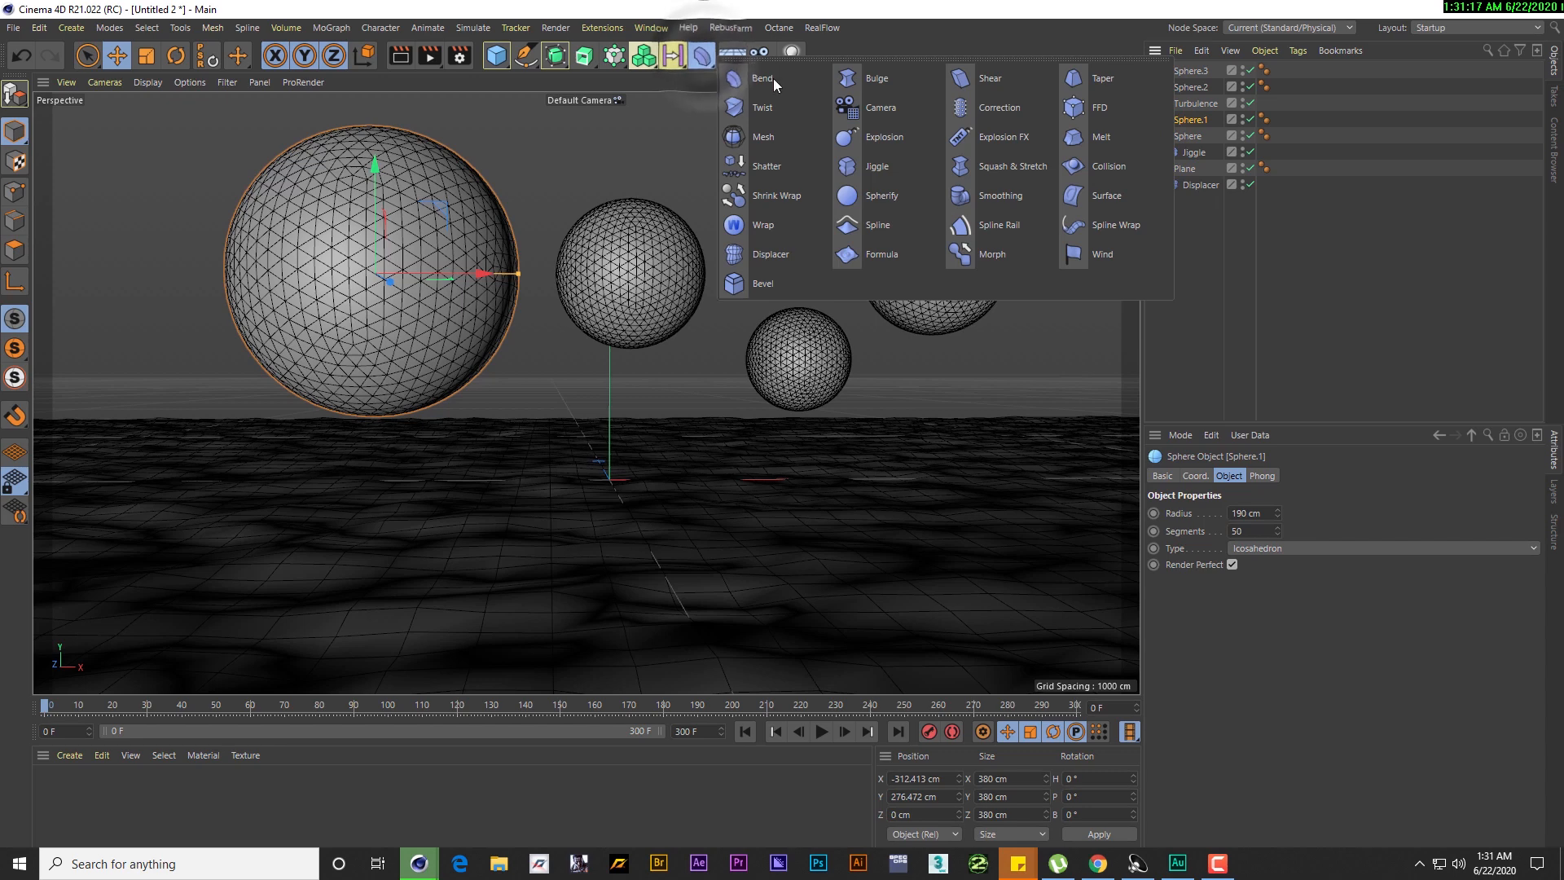
shift+click(888, 172)
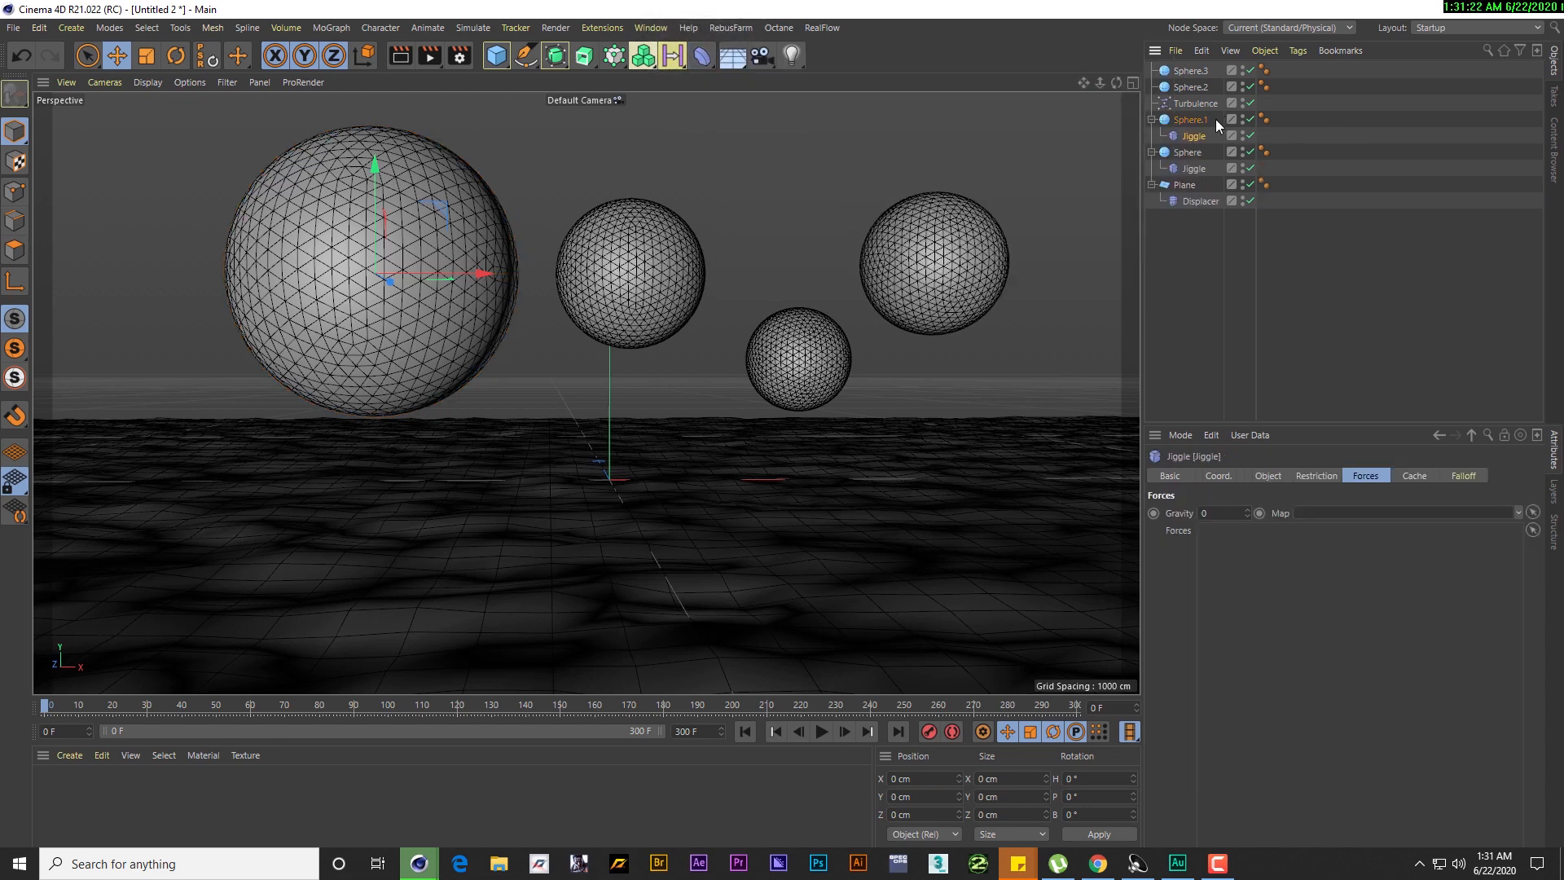
click(1189, 137)
Add a Jiggle deformer as a child of Sphere.2 and another as a child of Sphere.3
click(1194, 88)
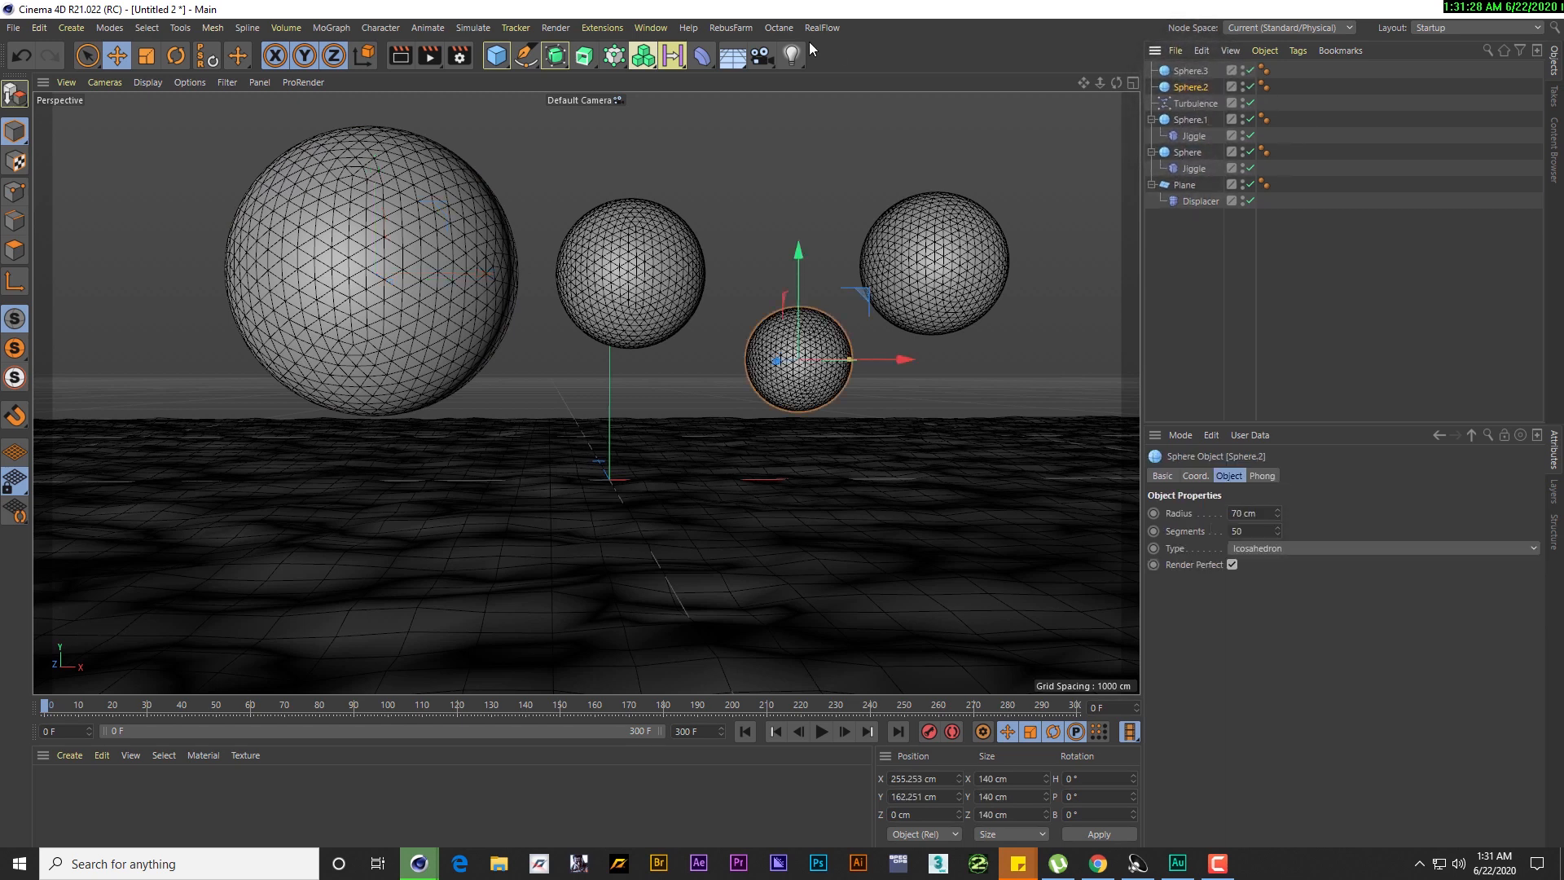
click(706, 57)
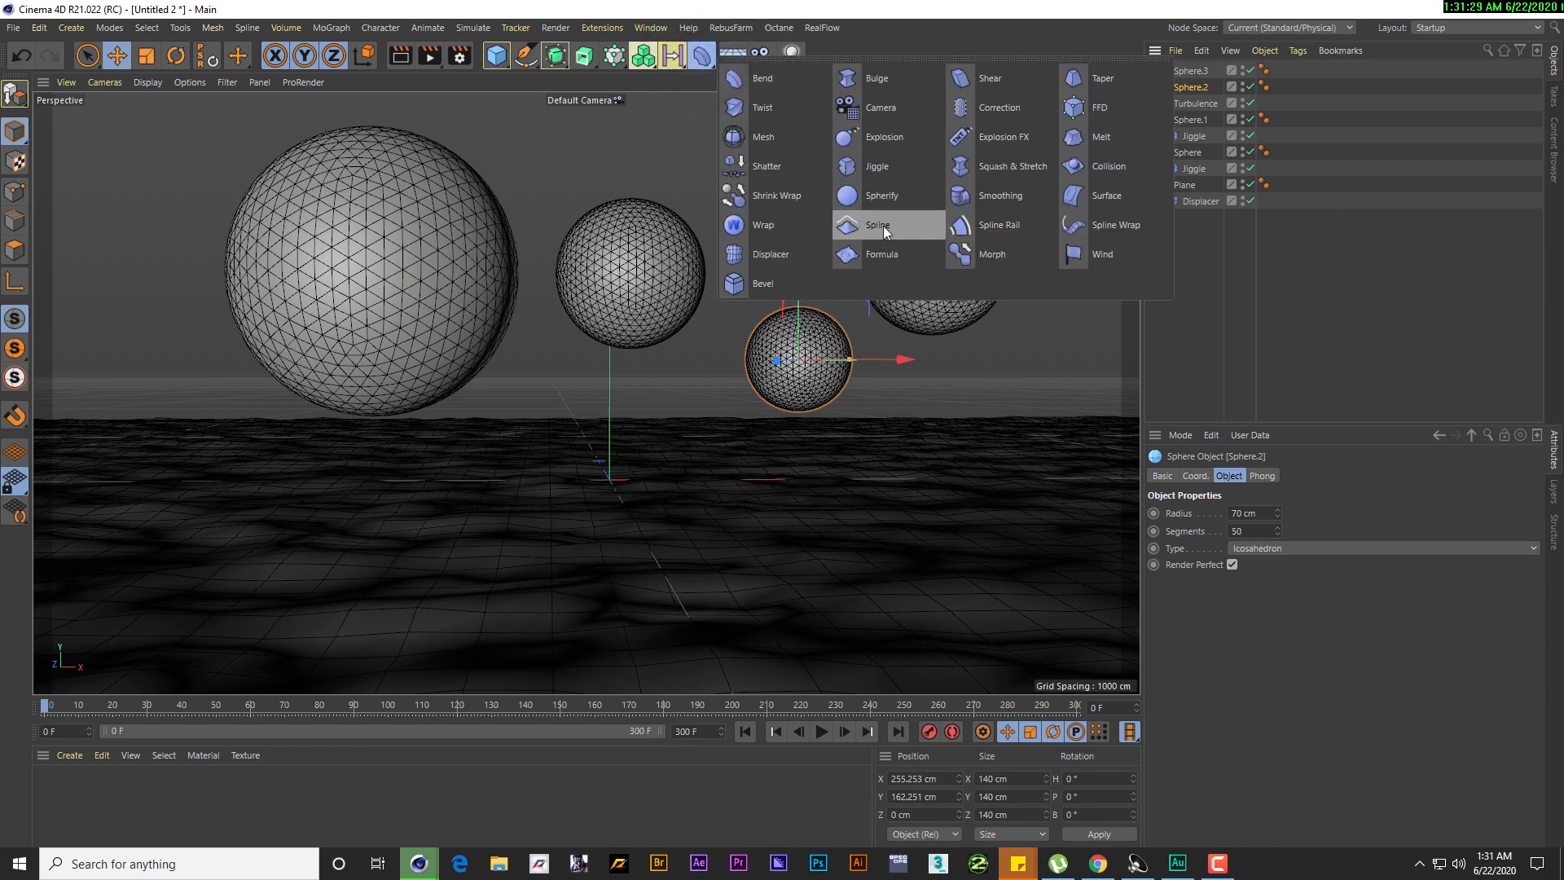
shift+click(877, 167)
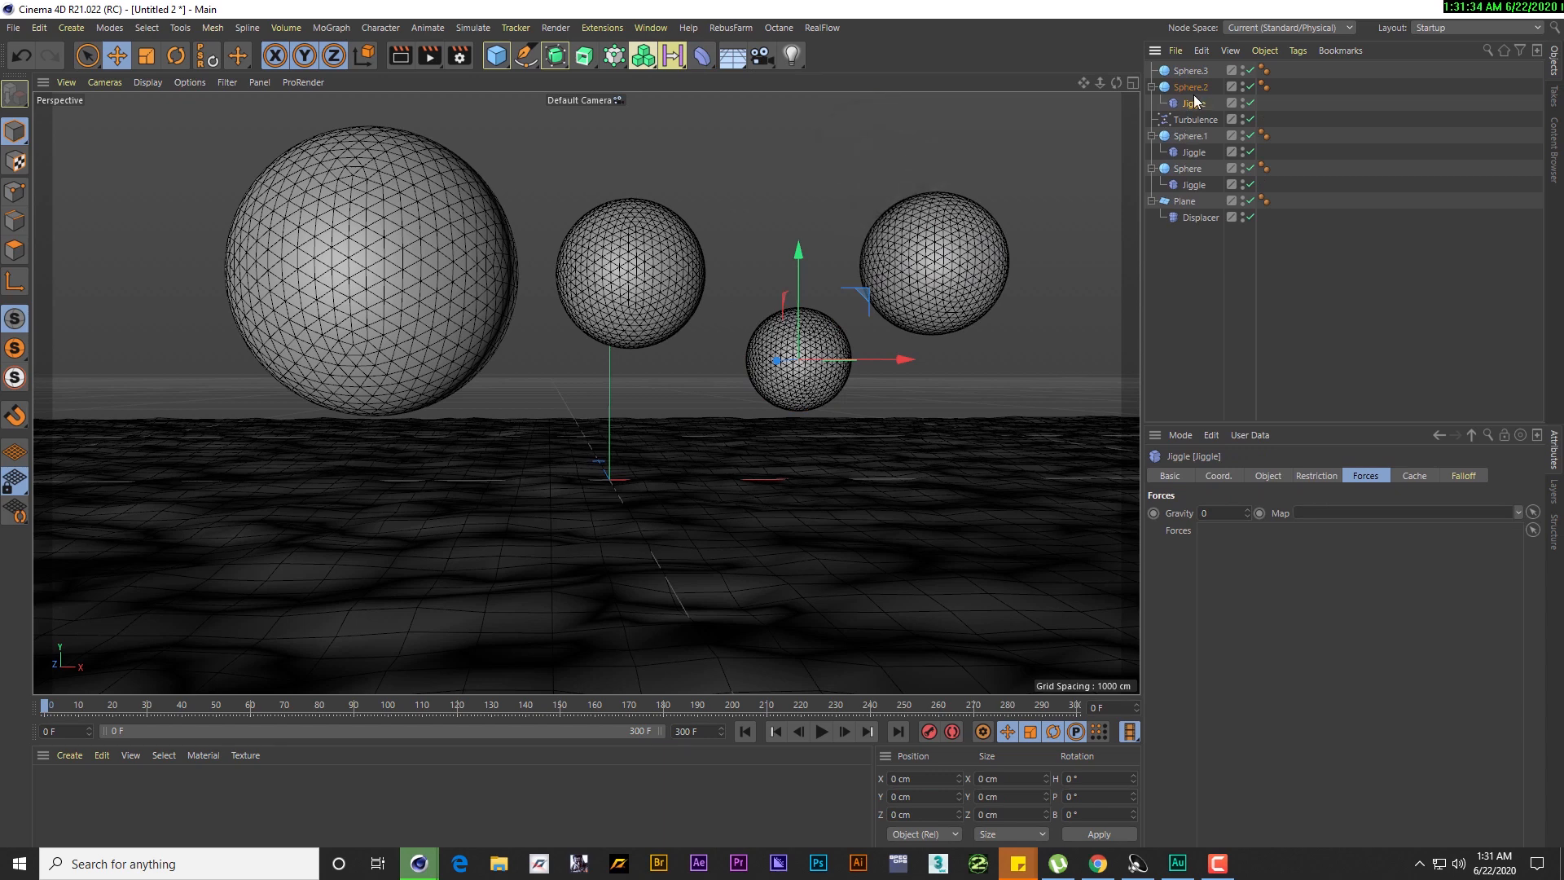
click(1176, 77)
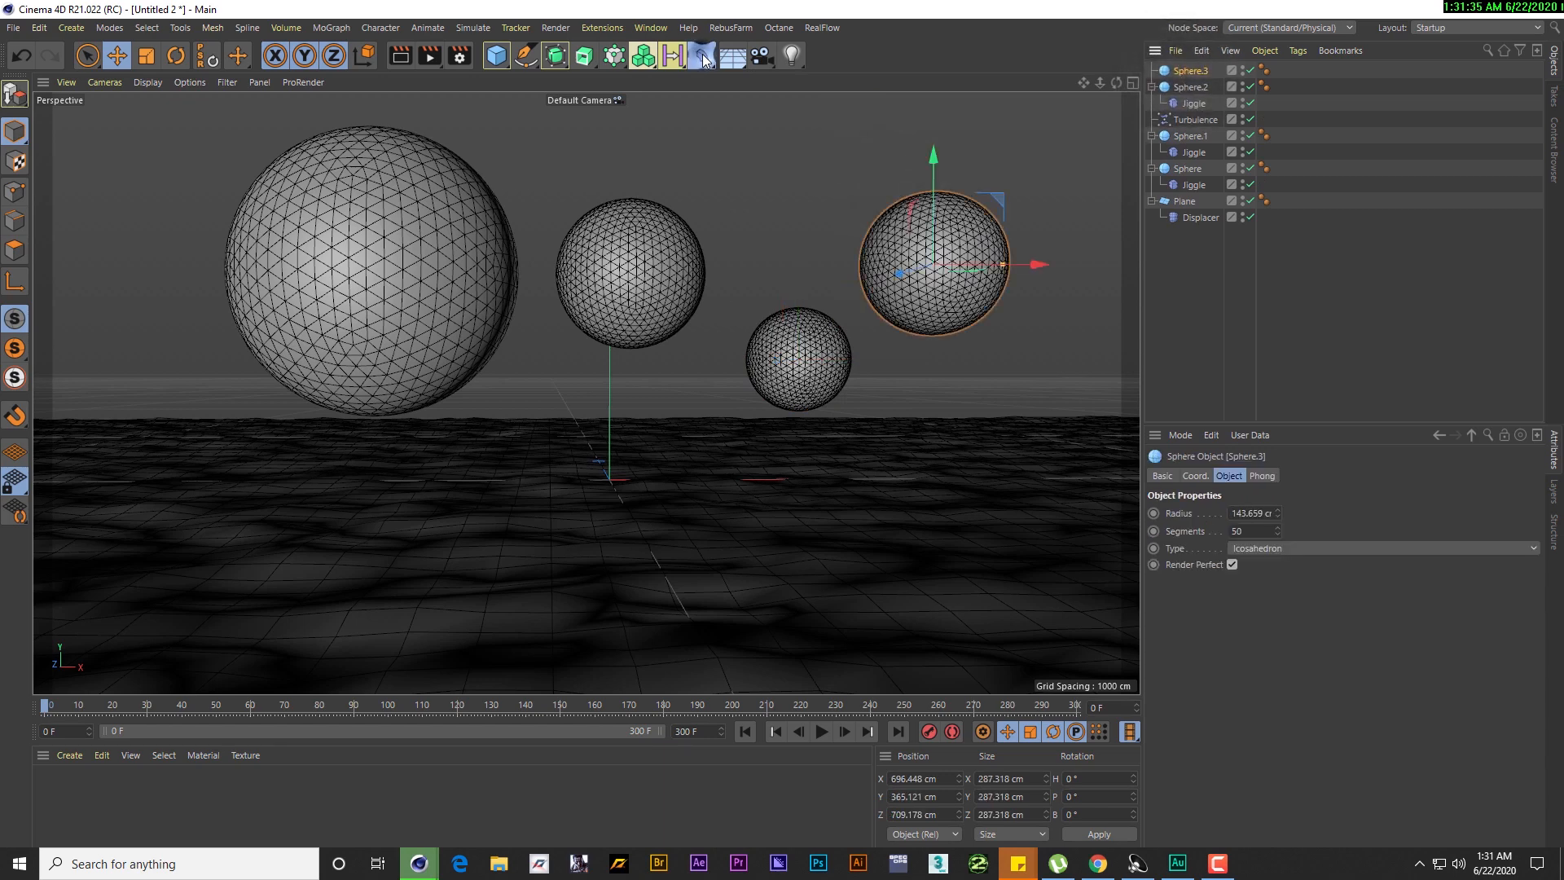
click(702, 53)
shift+click(878, 160)
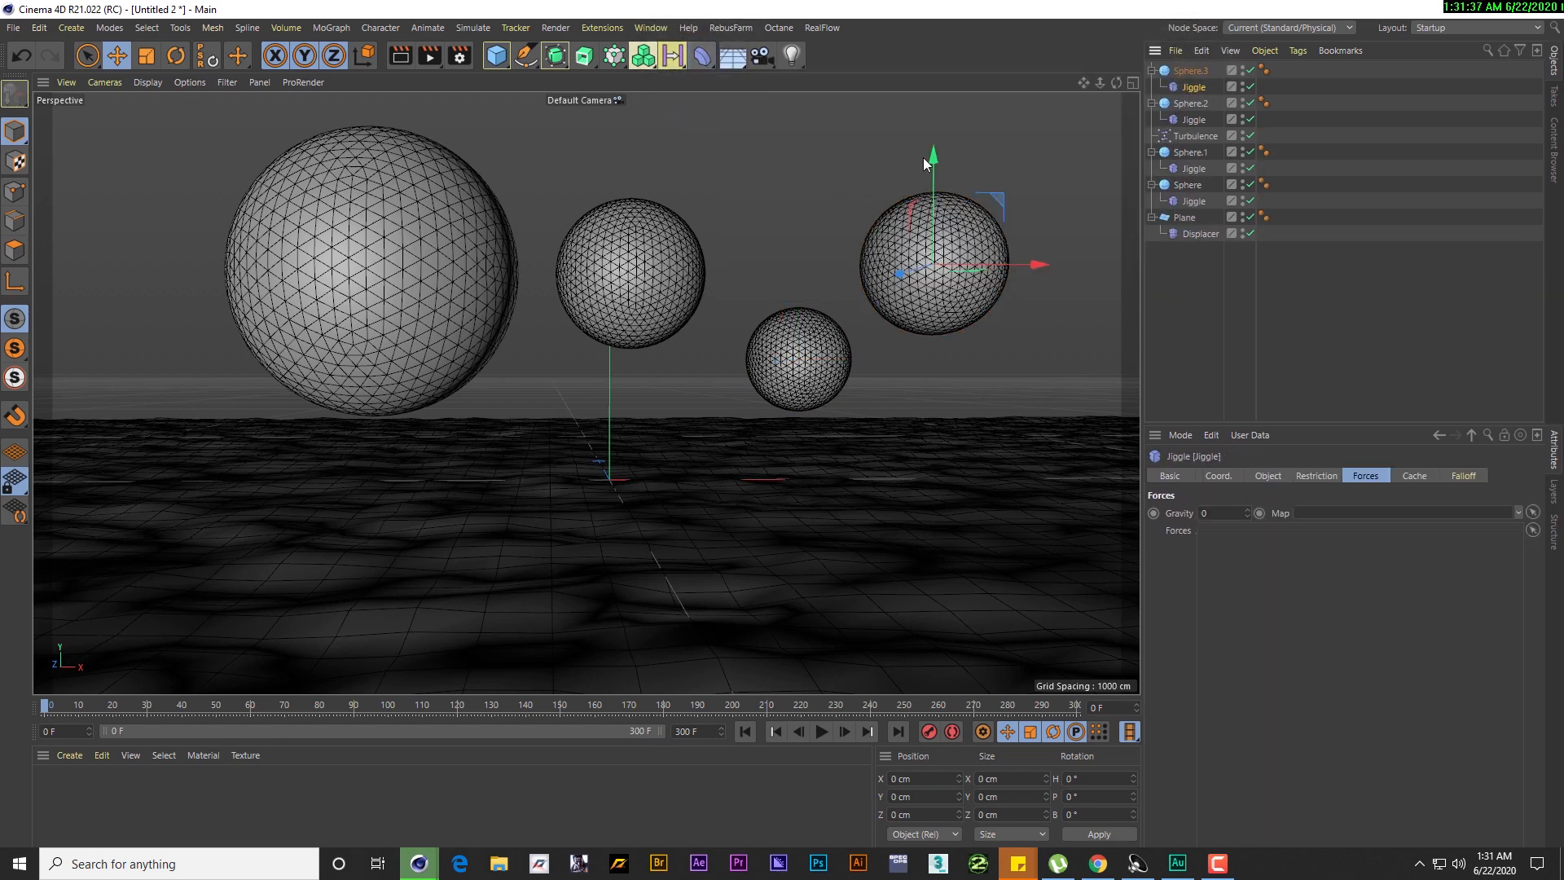
Place Turbulence and a duplicate of it under Sphere.1, and assign the duplicate to that sphere's Jiggle forces list
click(1178, 136)
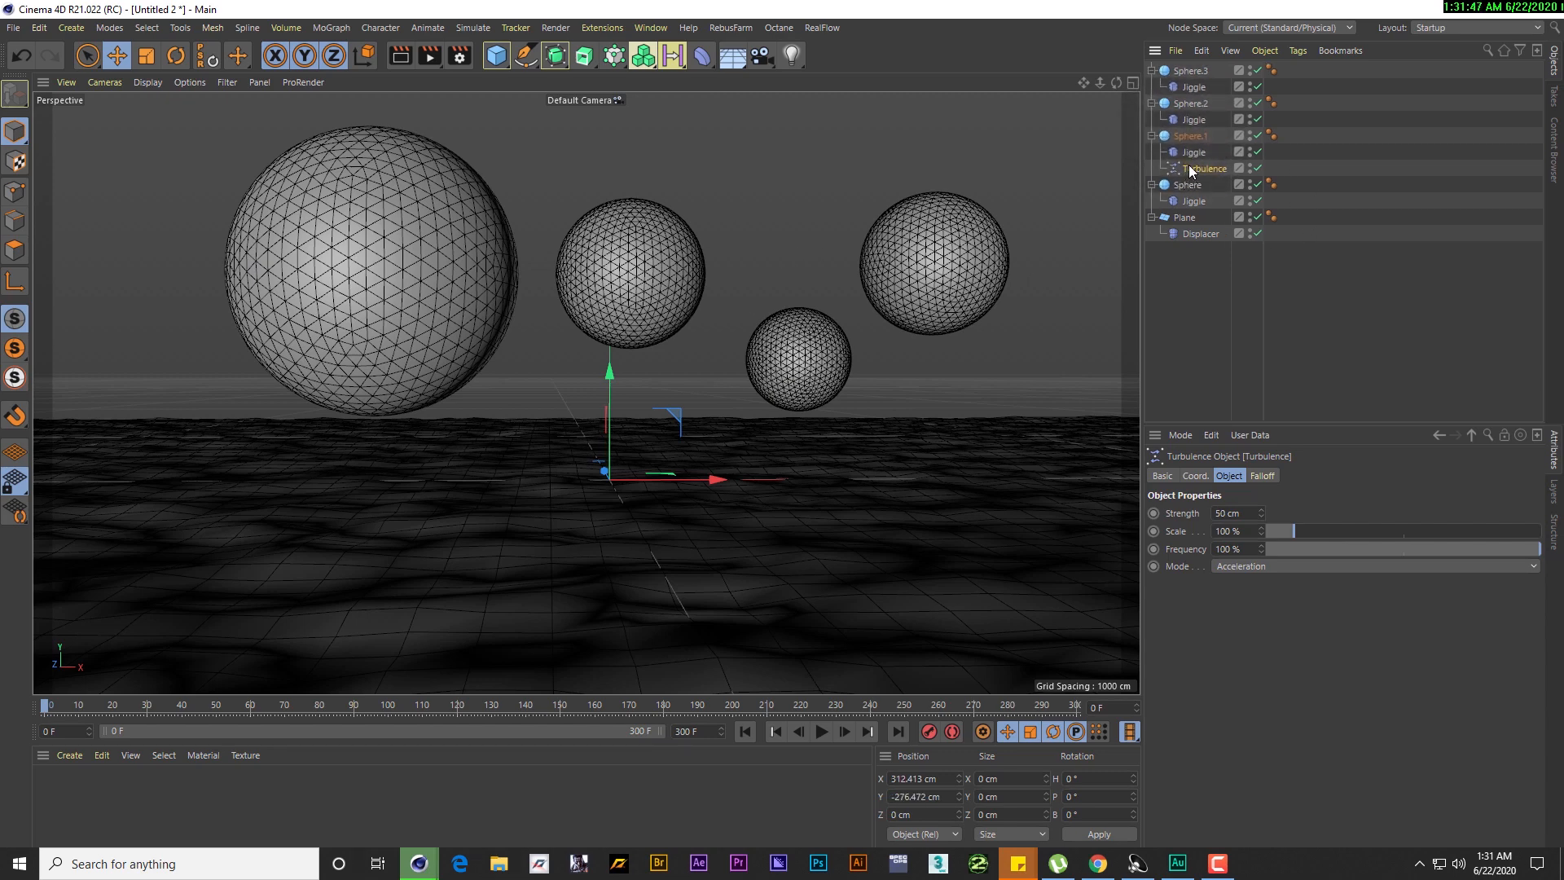
click(1153, 184)
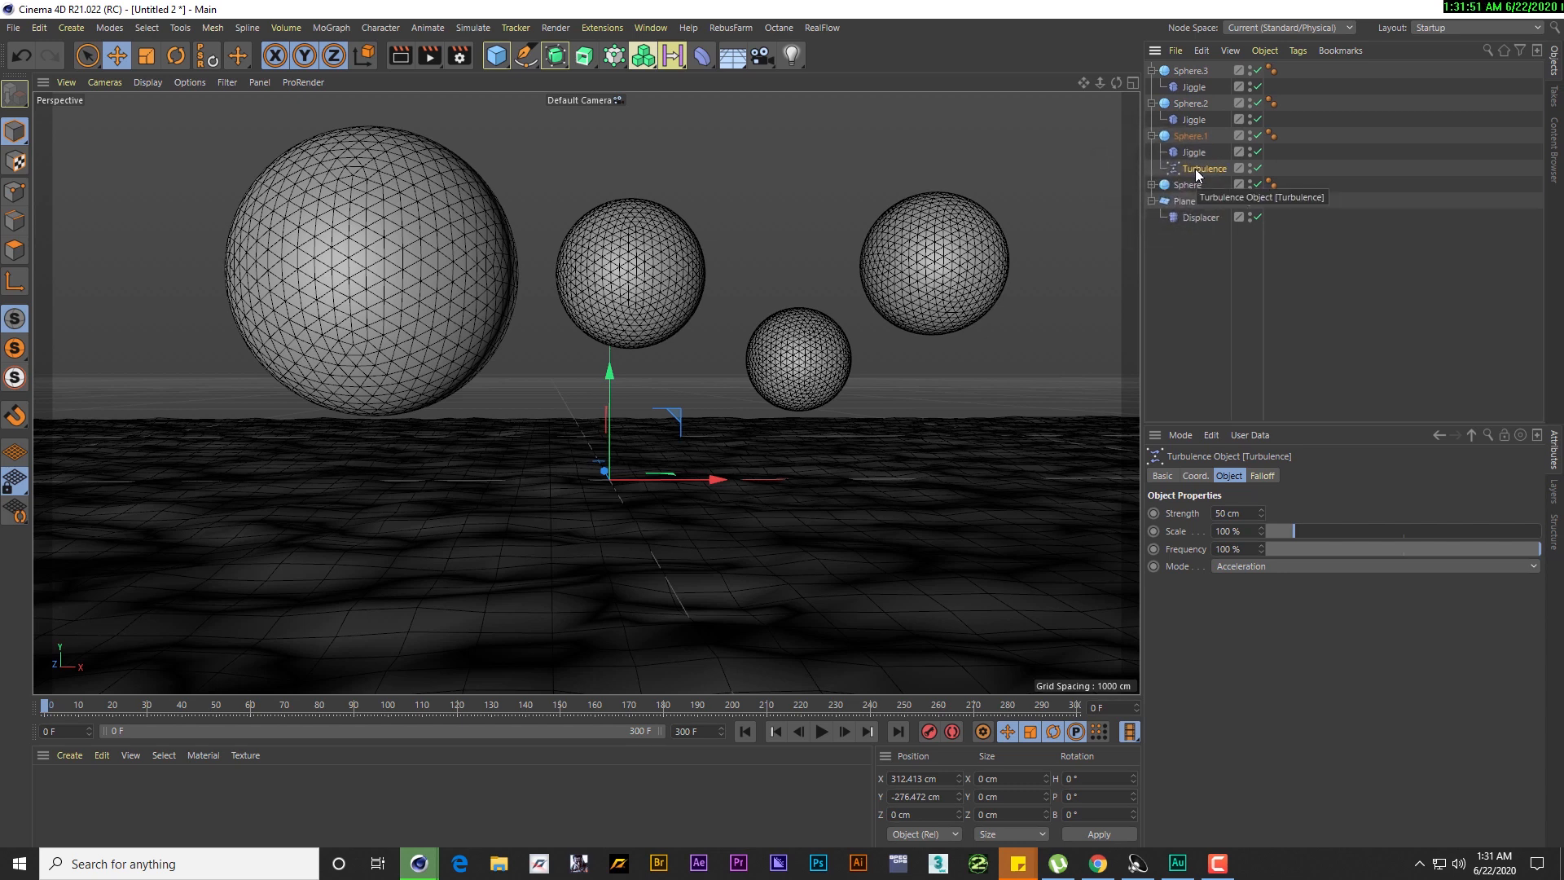
ctrl+drag(1195, 168, 1194, 161)
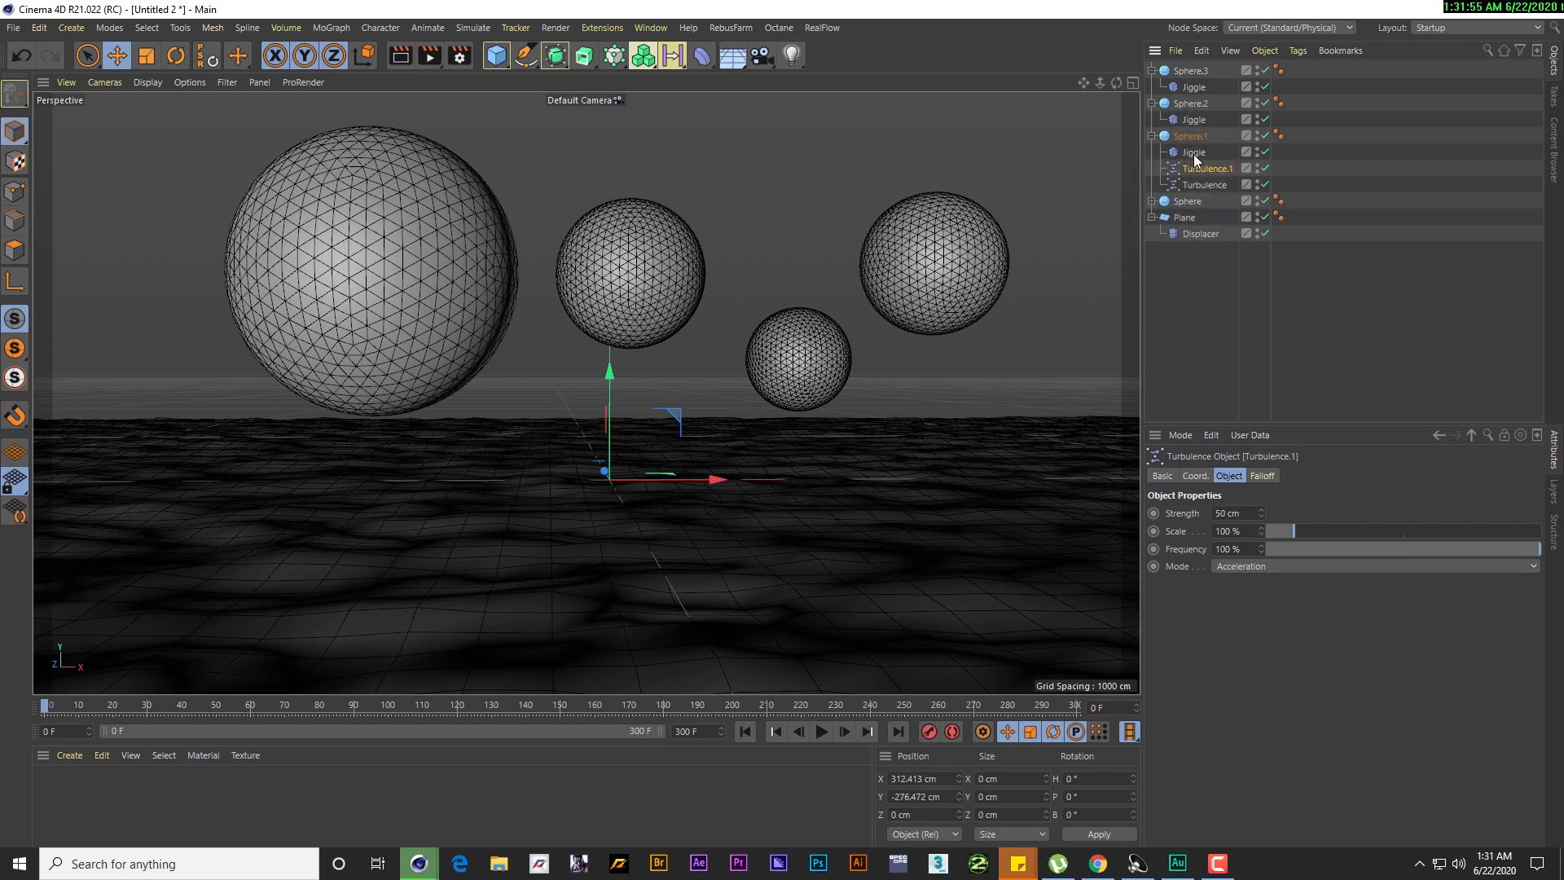
click(1194, 154)
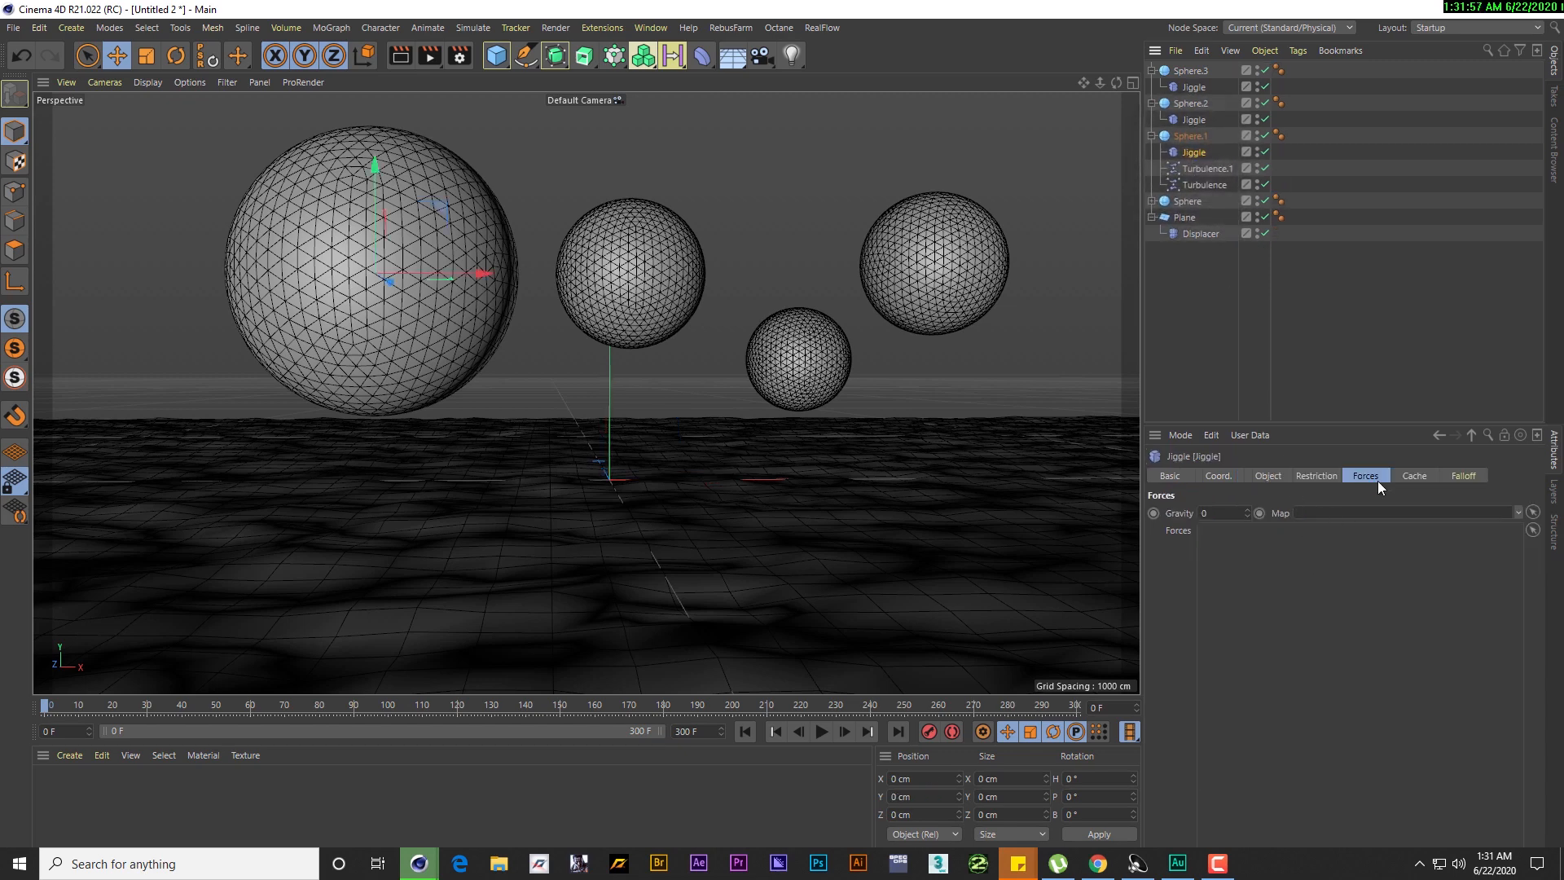
drag(1194, 173, 1298, 550)
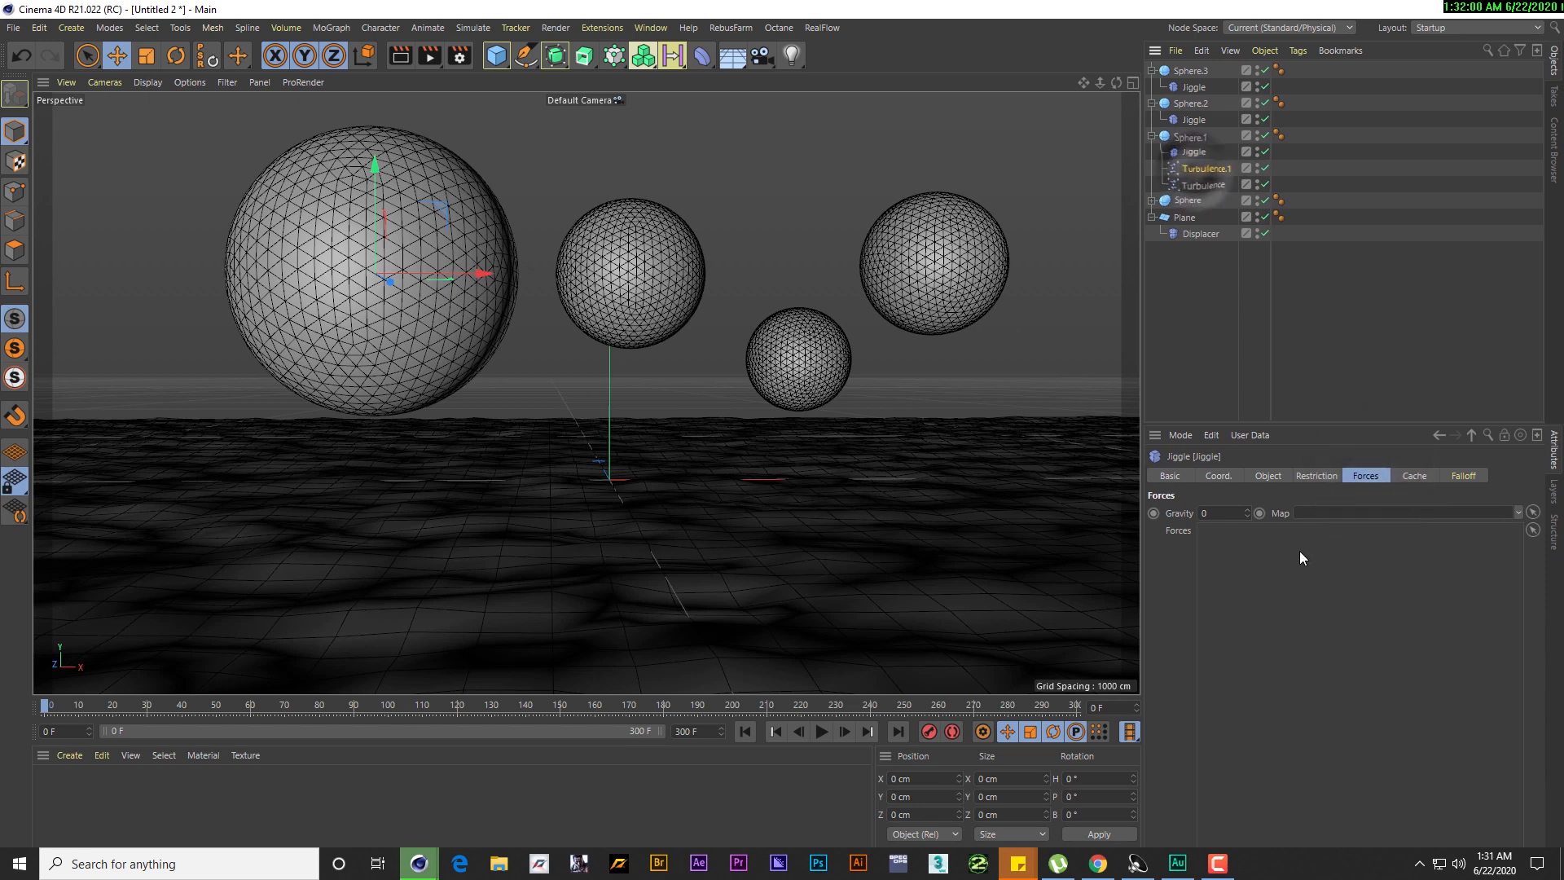
Set the duplicated Turbulence's strength to 40 cm and its scale to 70 %, and play the animation
click(1194, 169)
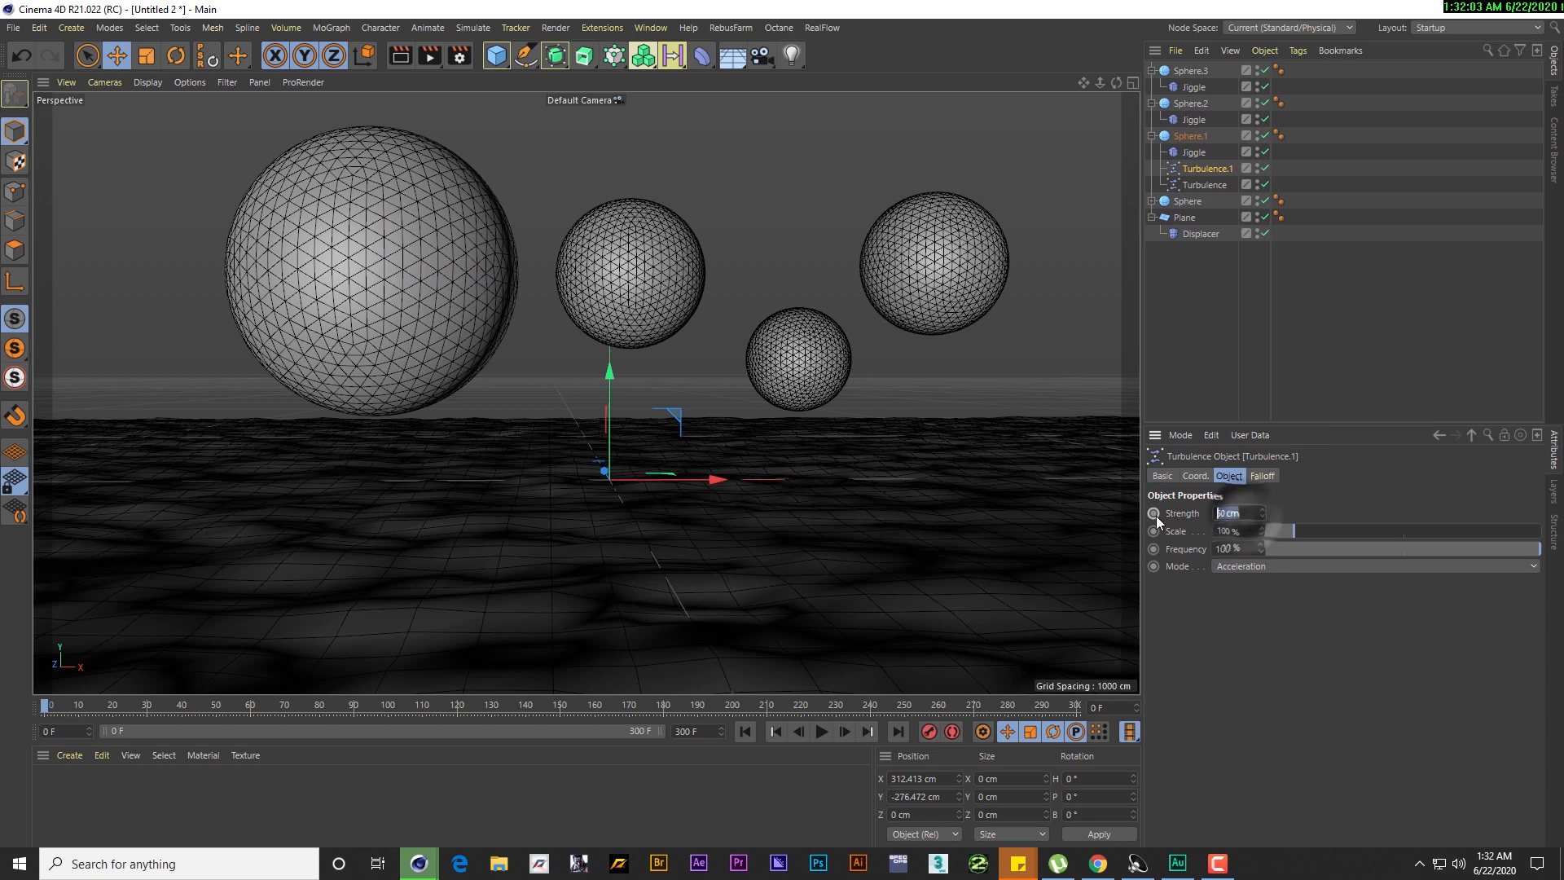
text(40)
key(Return)
click(1243, 533)
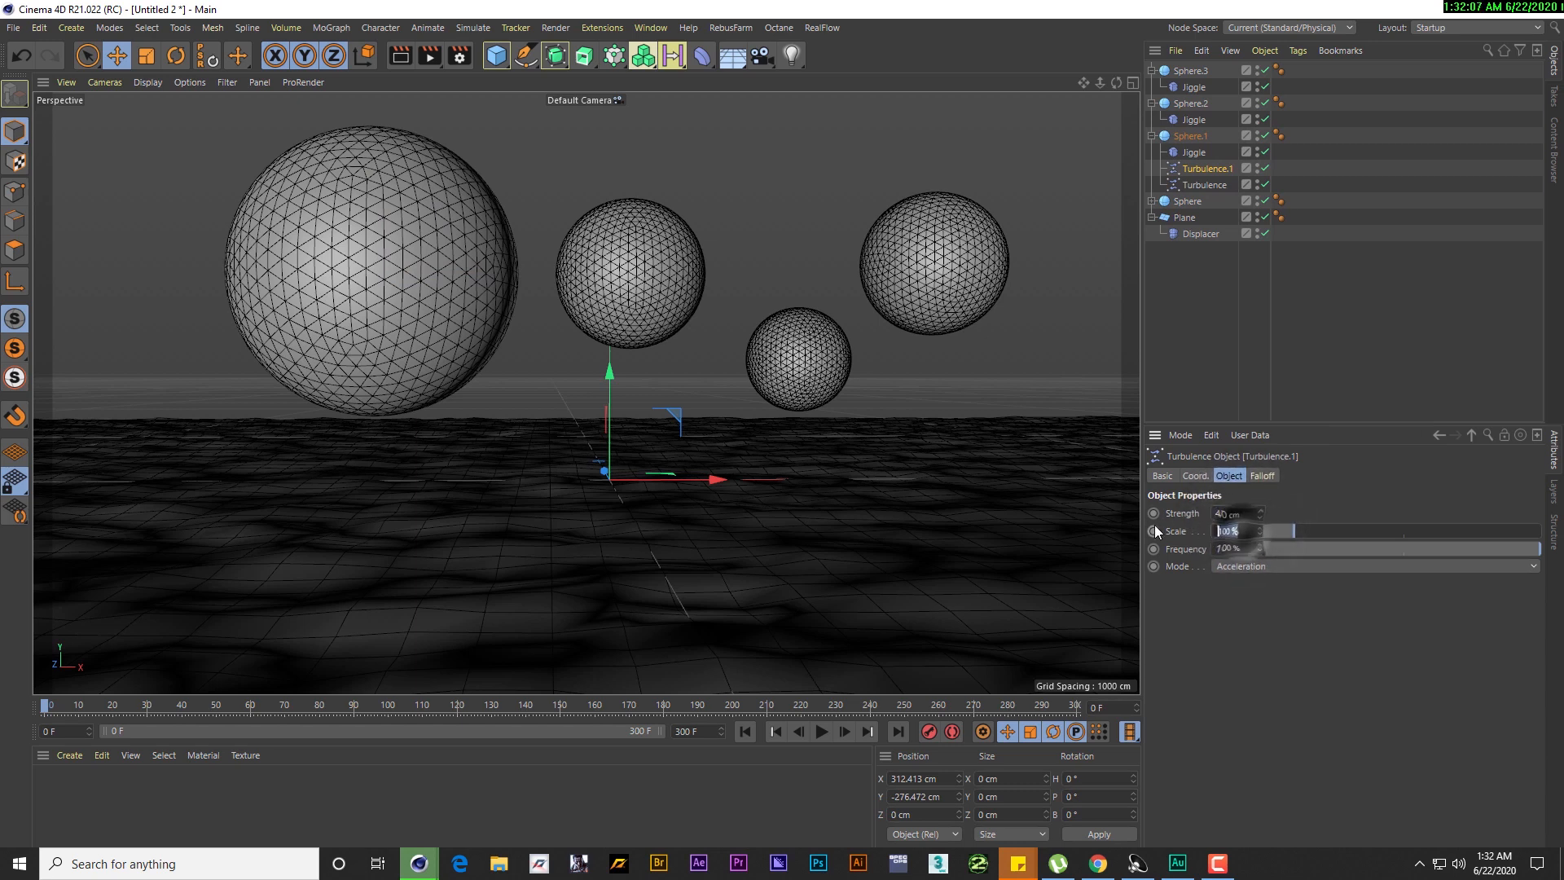
text(70)
key(Return)
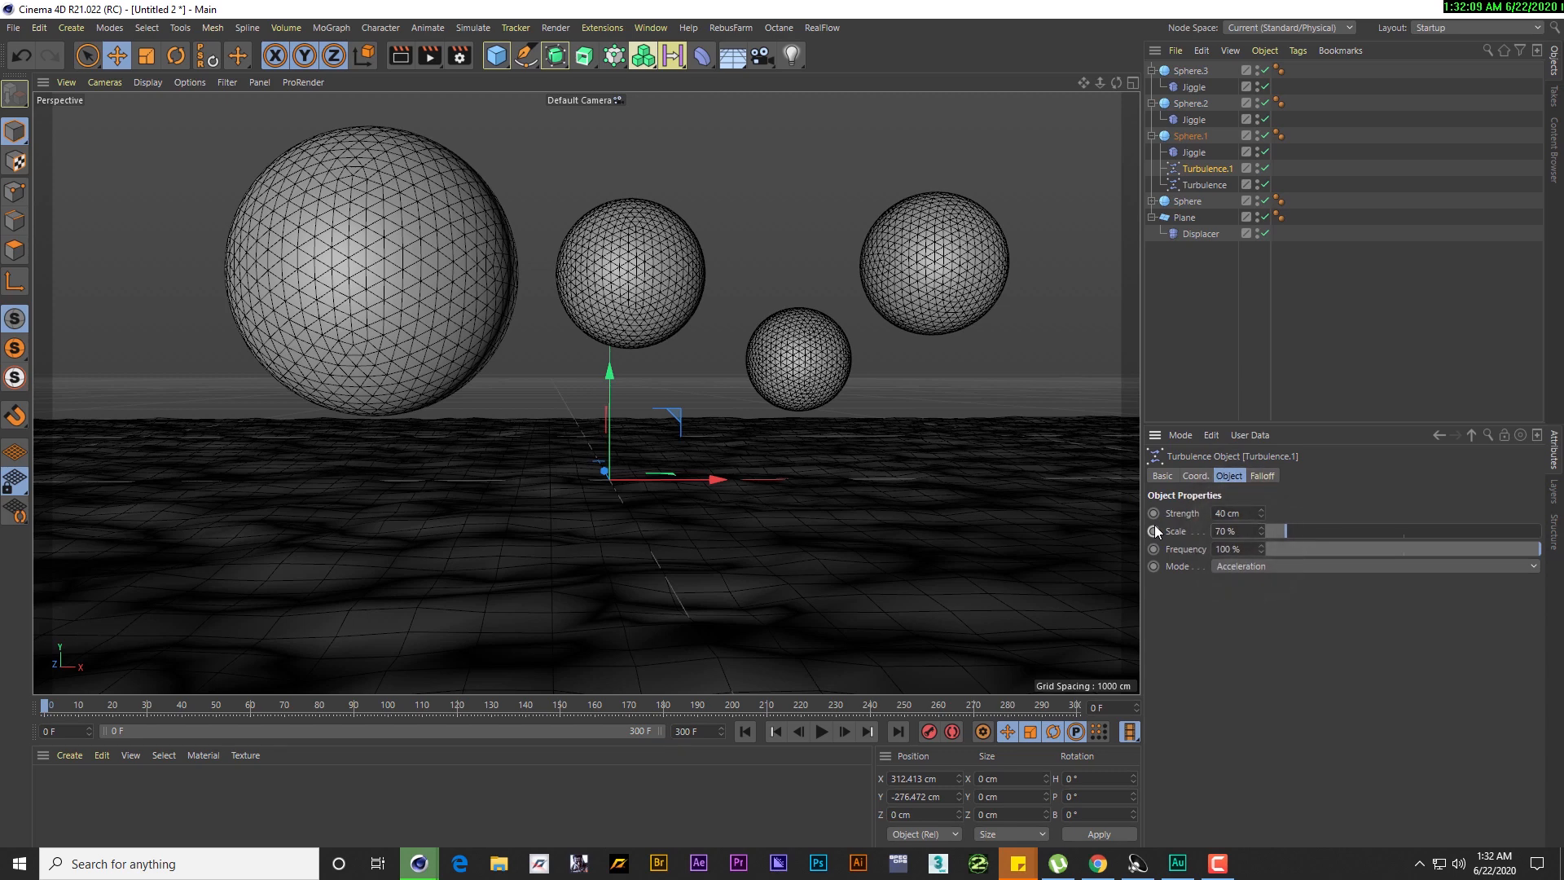
click(824, 734)
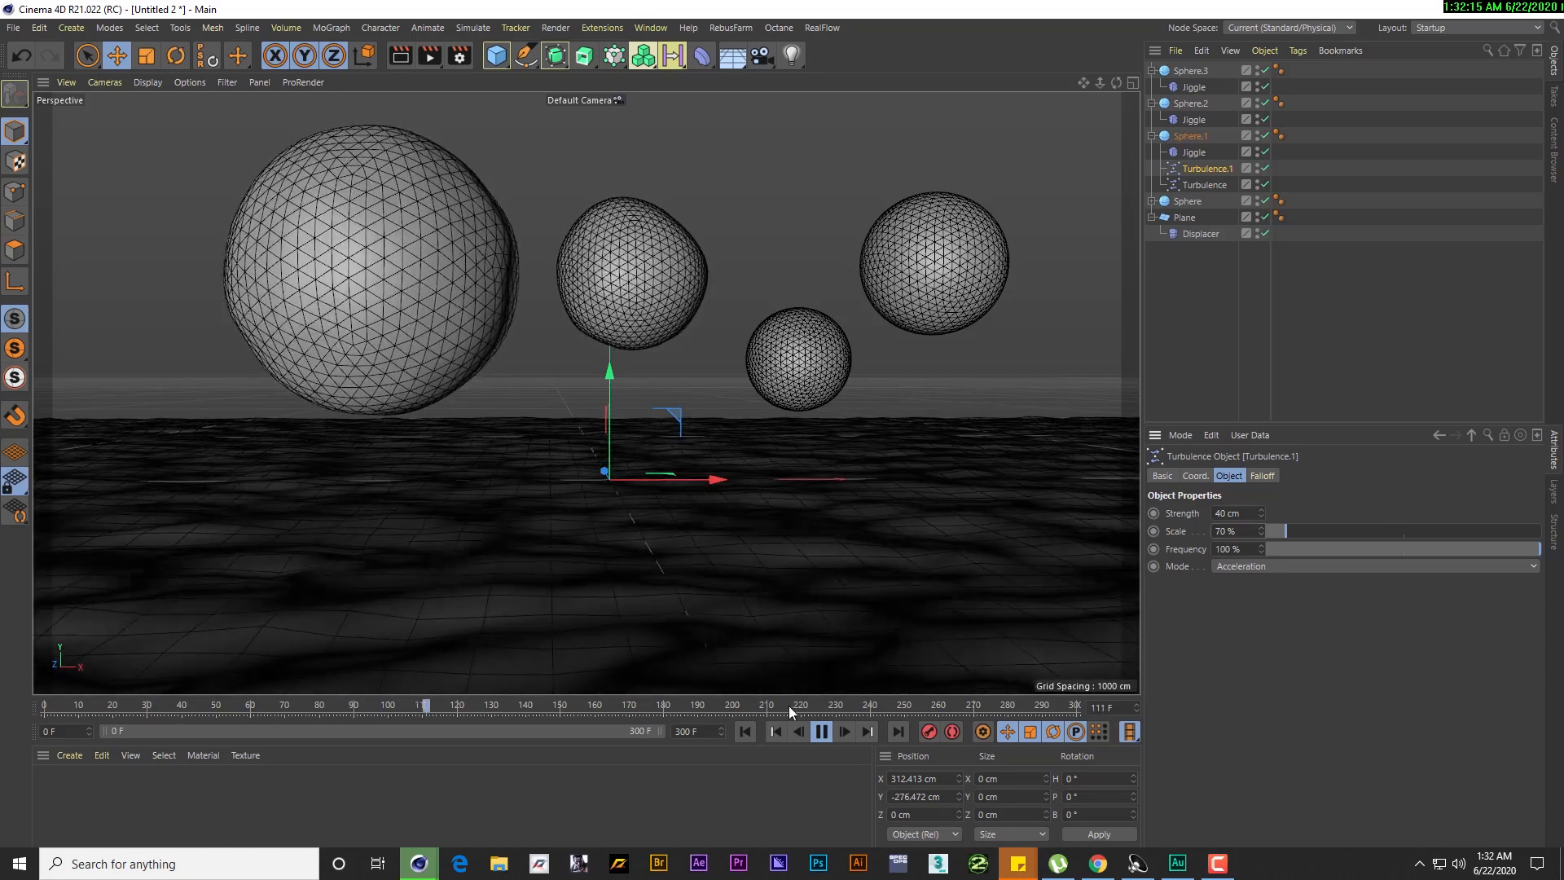
Raise the strength of Turbulence.1 under Sphere.1 to 60 cm and replay the animation from the start
click(824, 733)
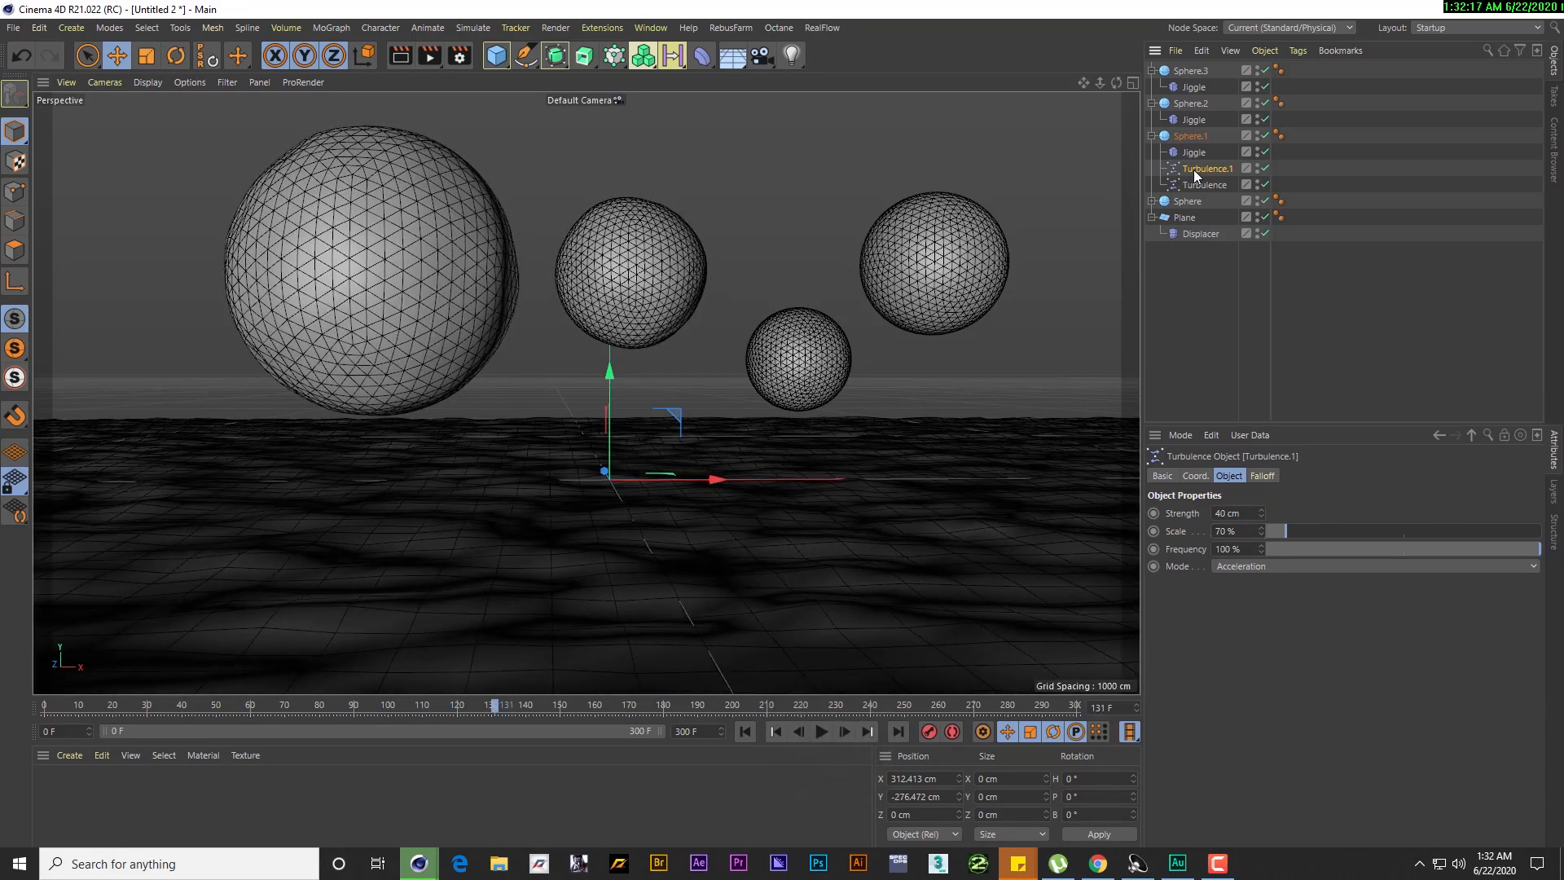
click(1228, 531)
click(1244, 514)
click(746, 732)
click(821, 730)
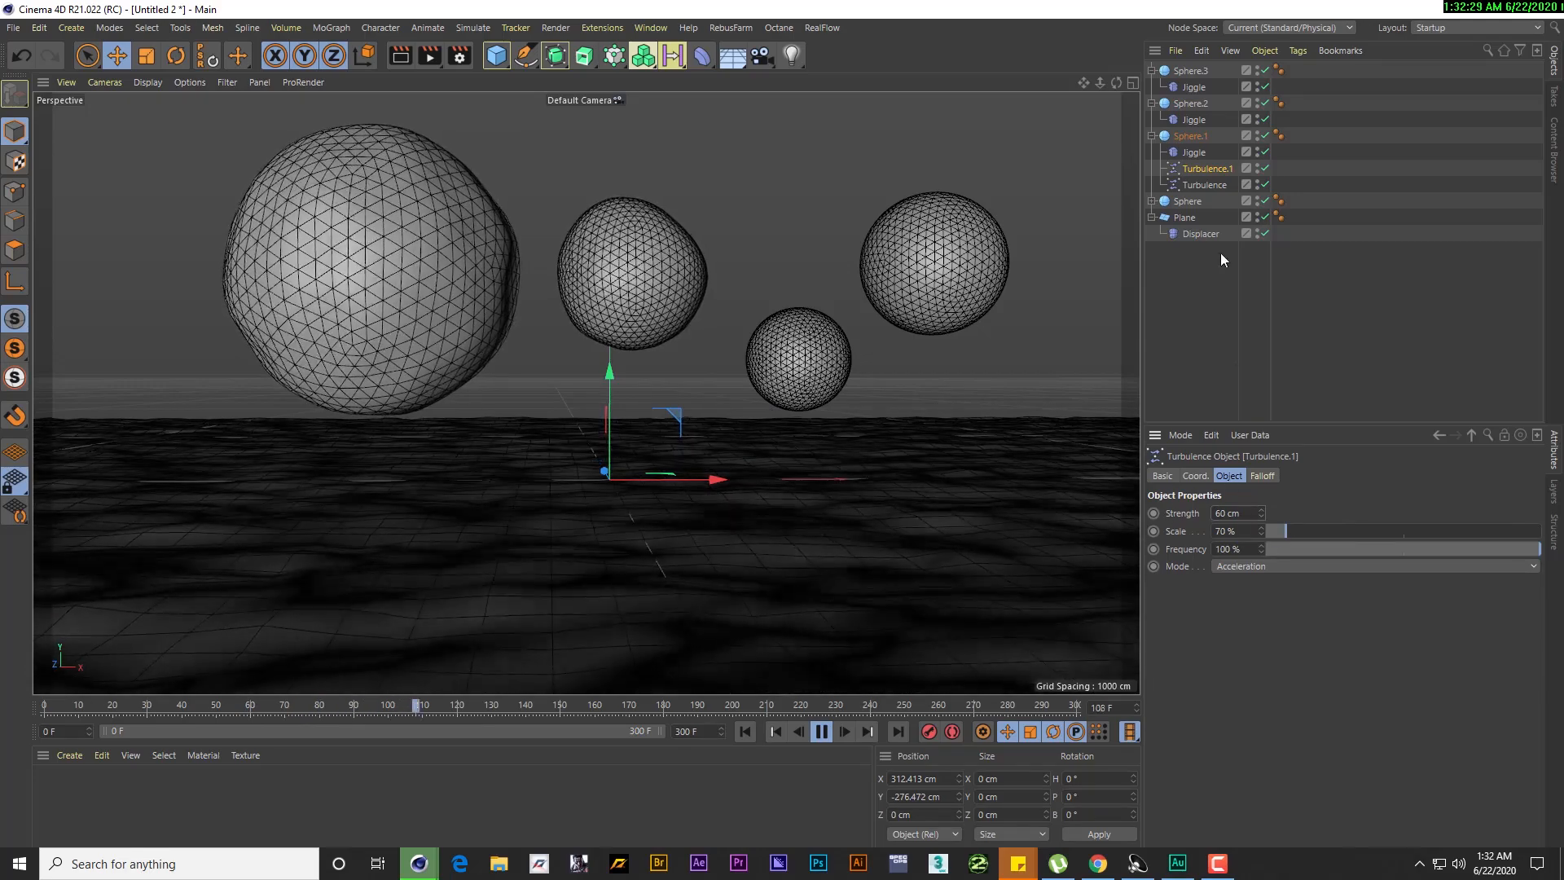
Lower the stiffness of Sphere.1's Jiggle deformer to 10 %
click(1194, 153)
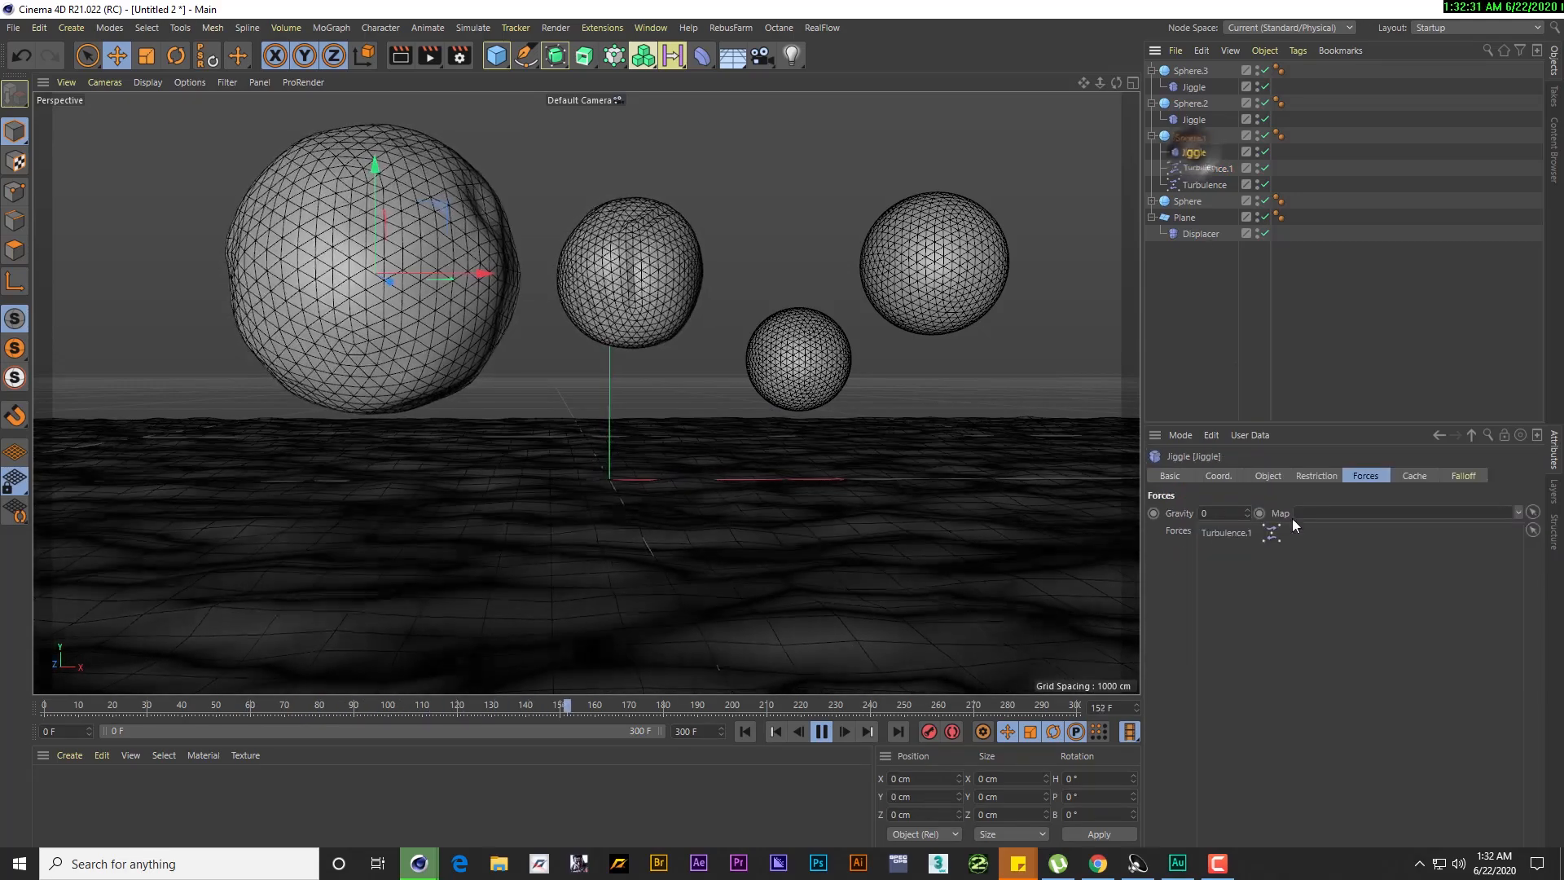
click(1269, 476)
drag(1292, 549, 1286, 545)
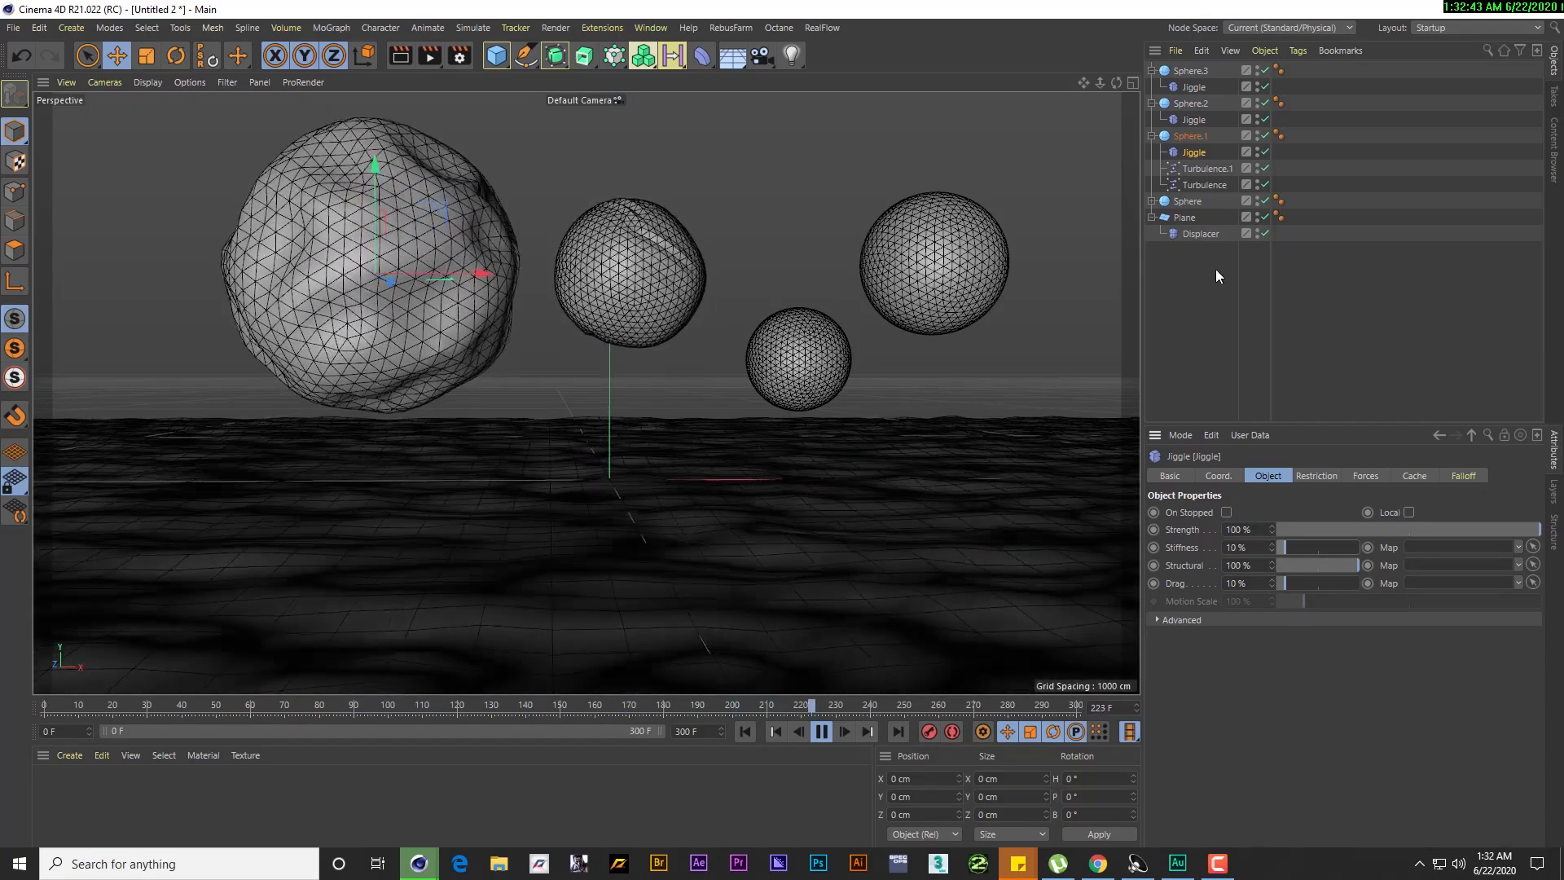
Set the scale of Turbulence.1 under Sphere.1 to 120 %
click(1204, 168)
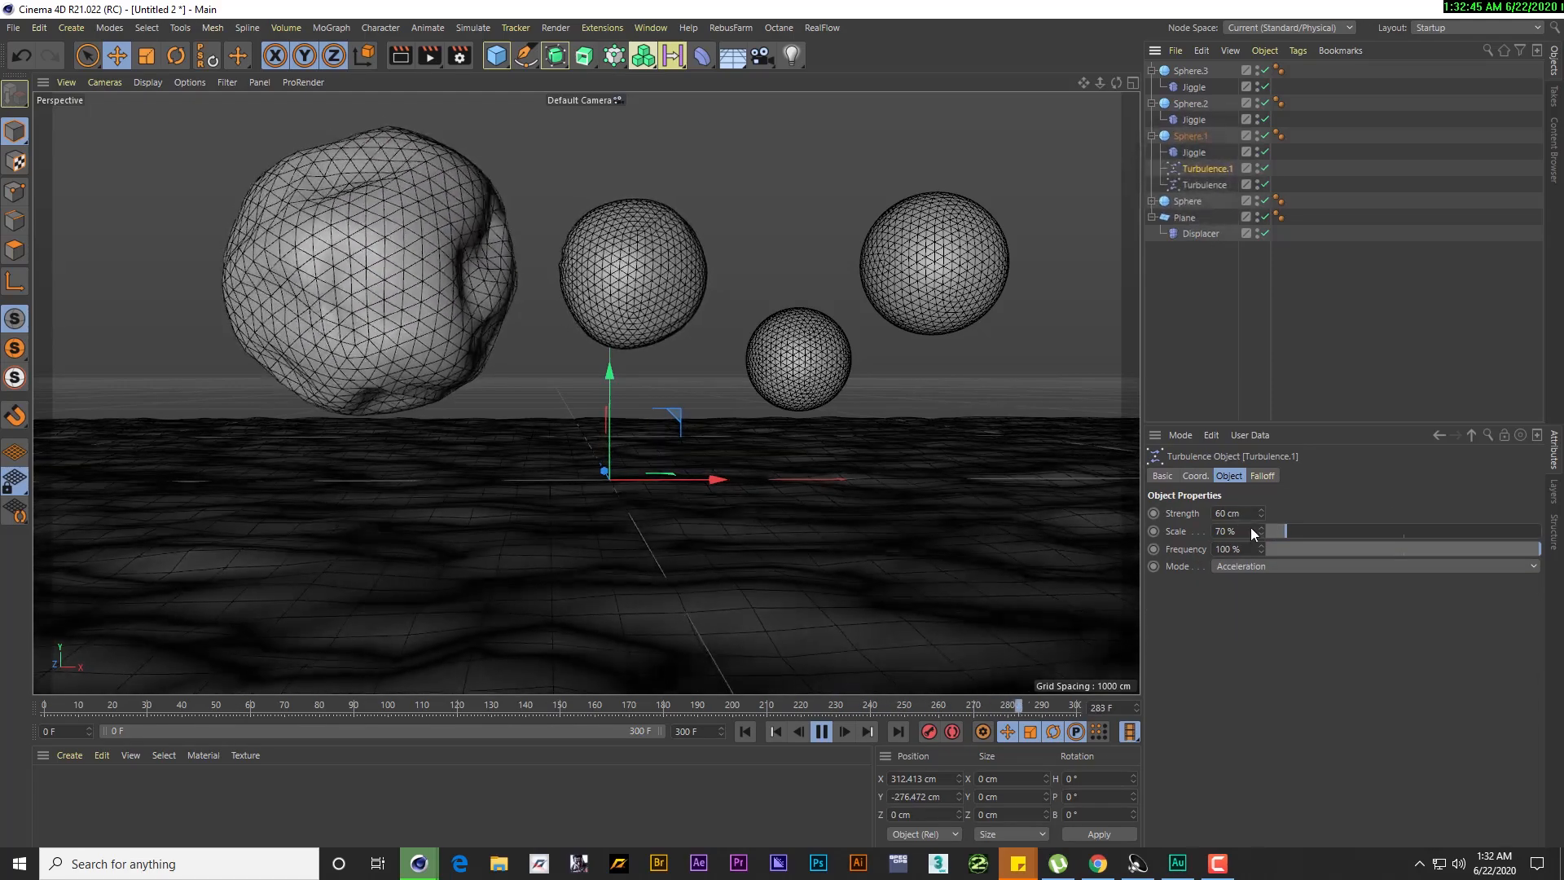
click(1222, 531)
text(120)
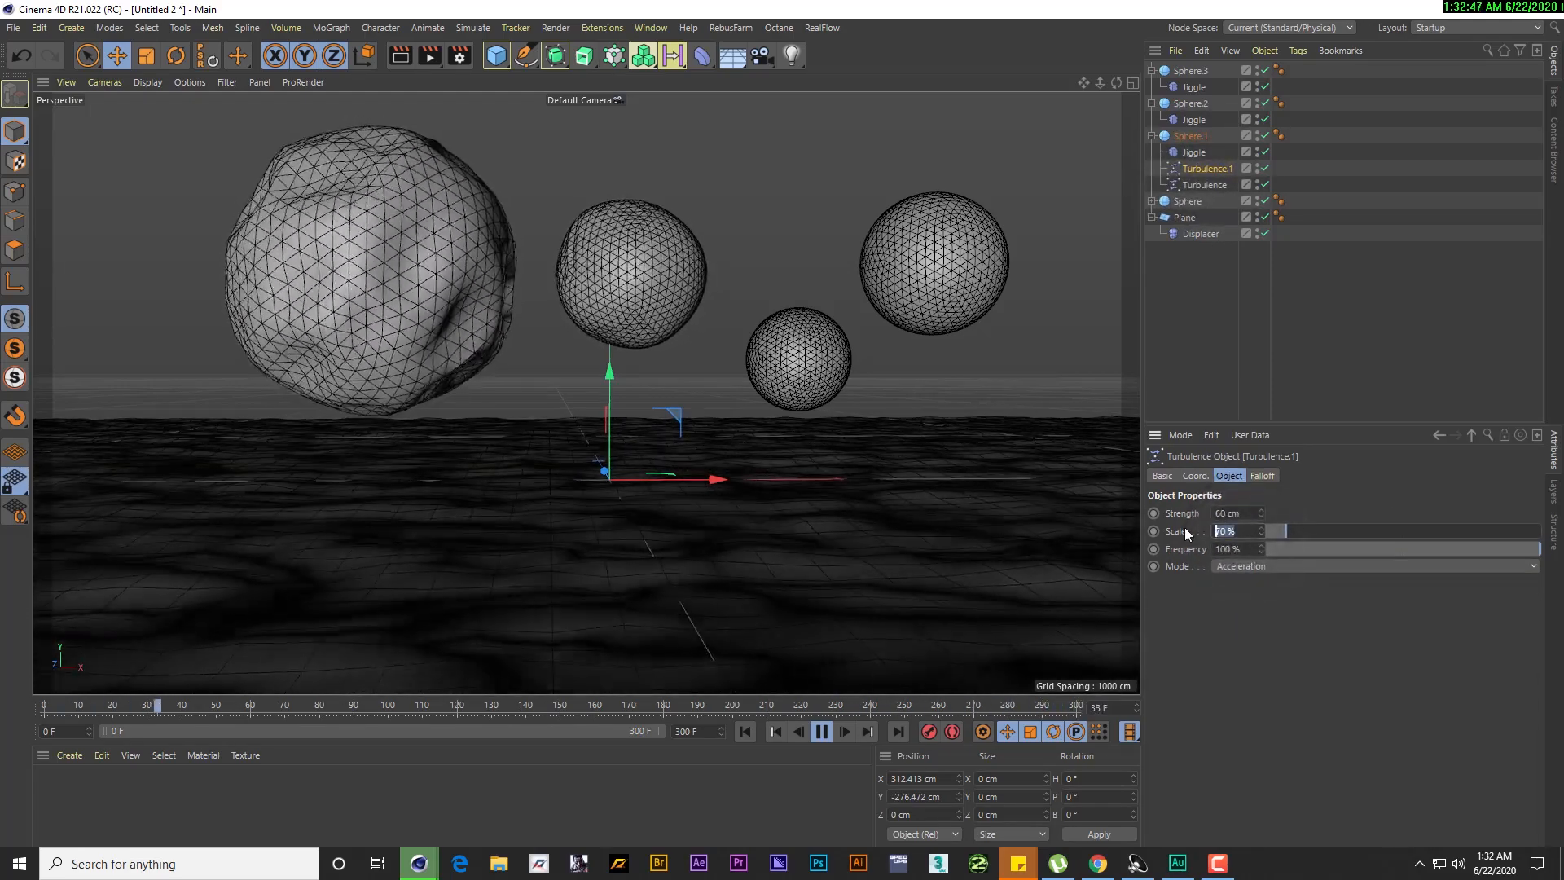
key(Return)
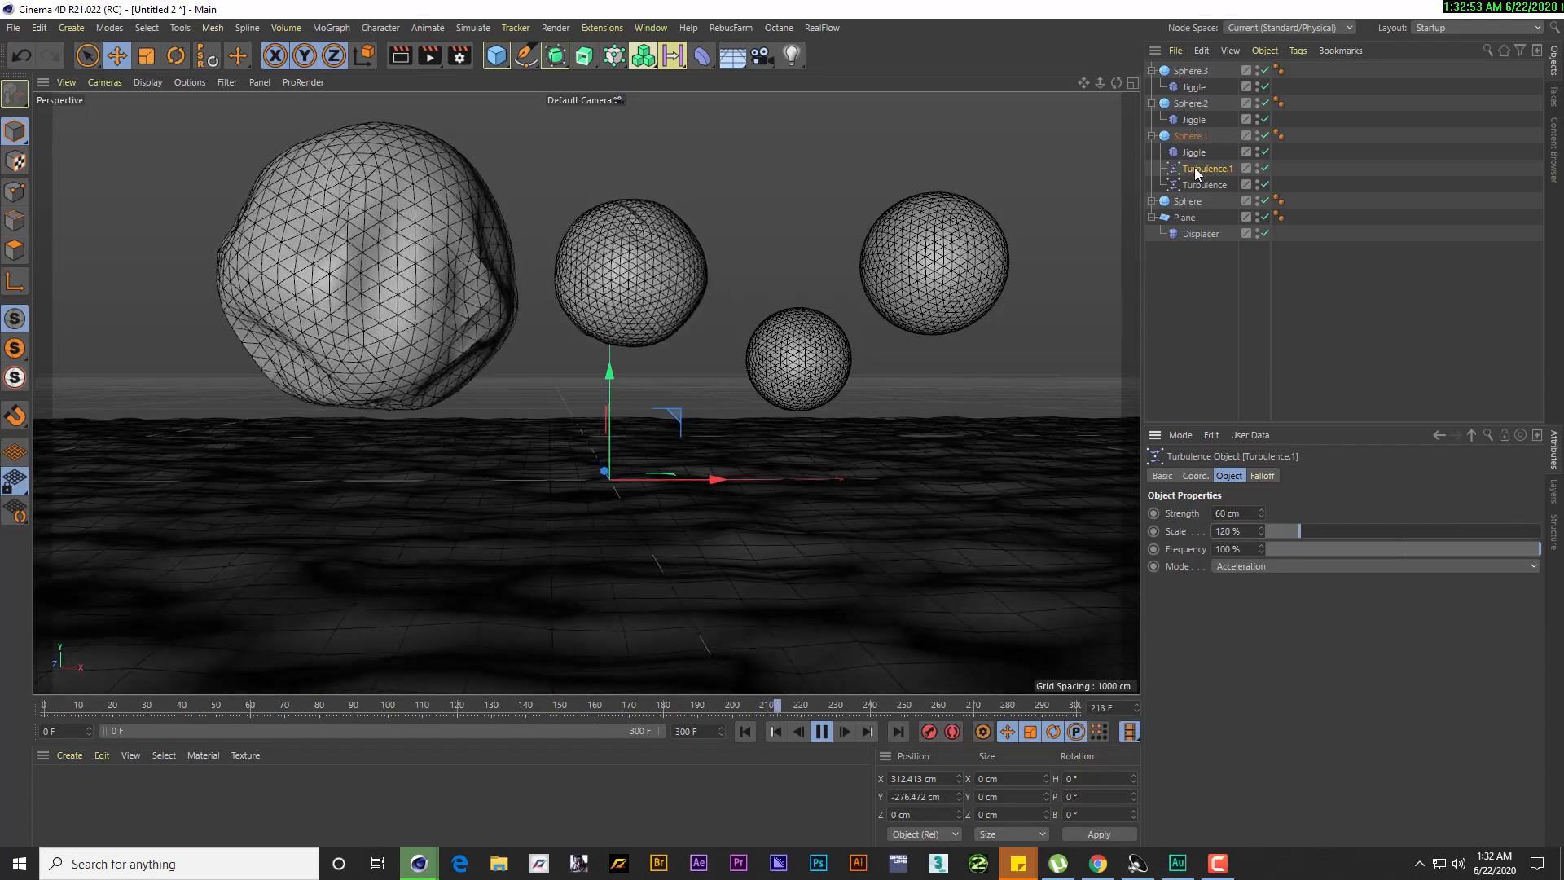
Copy Turbulence.1 from Sphere.1 into Sphere.2 and assign the copy to the forces list of Sphere.2's Jiggle
drag(1195, 168, 1194, 133)
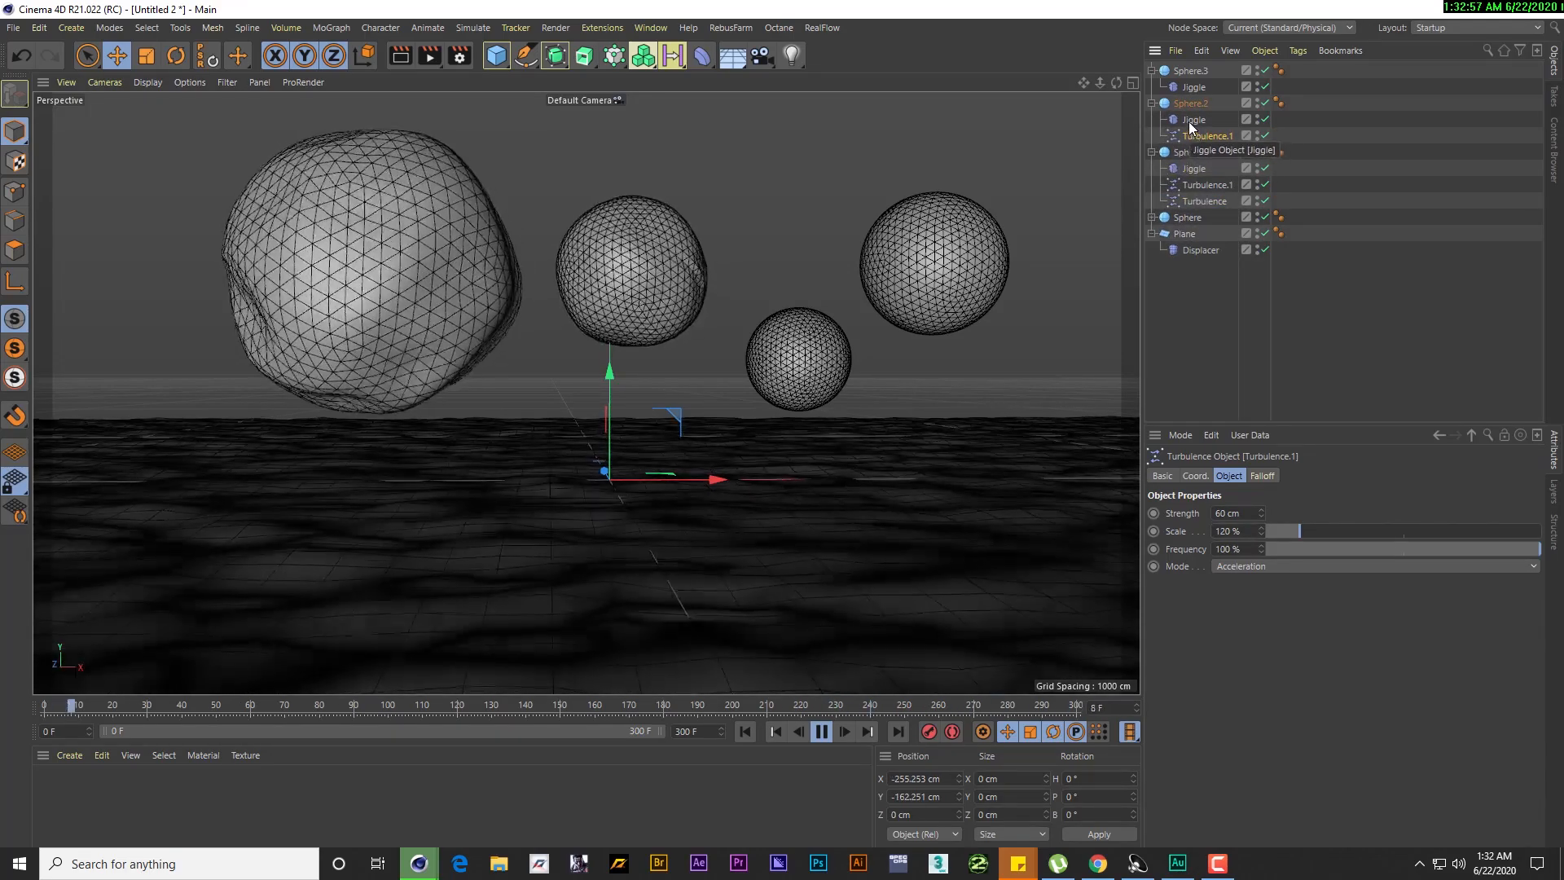
drag(1191, 122, 1196, 130)
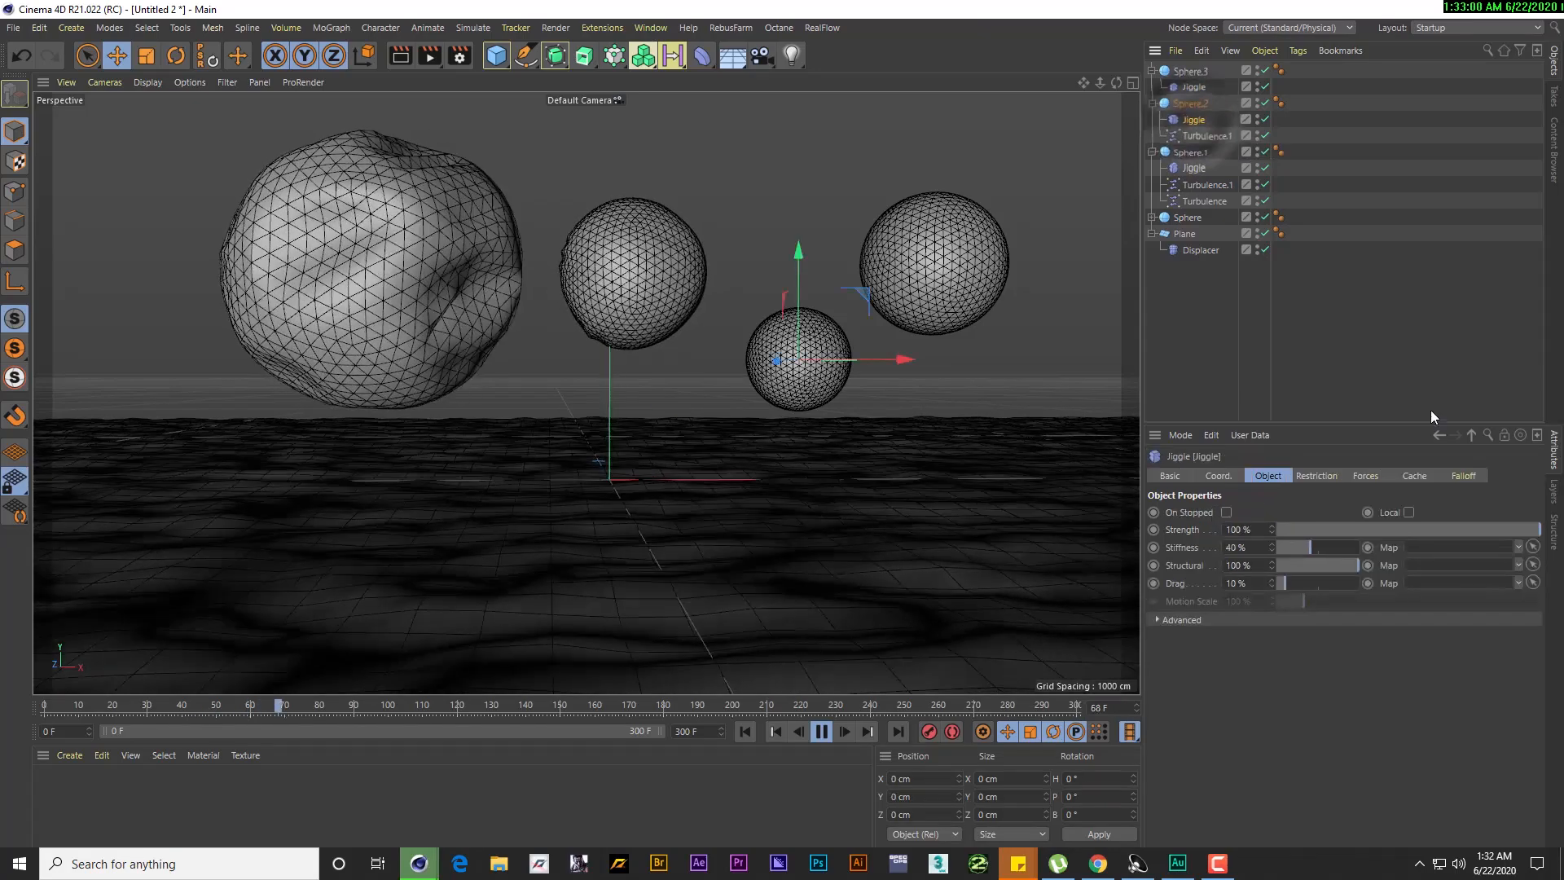
click(1365, 475)
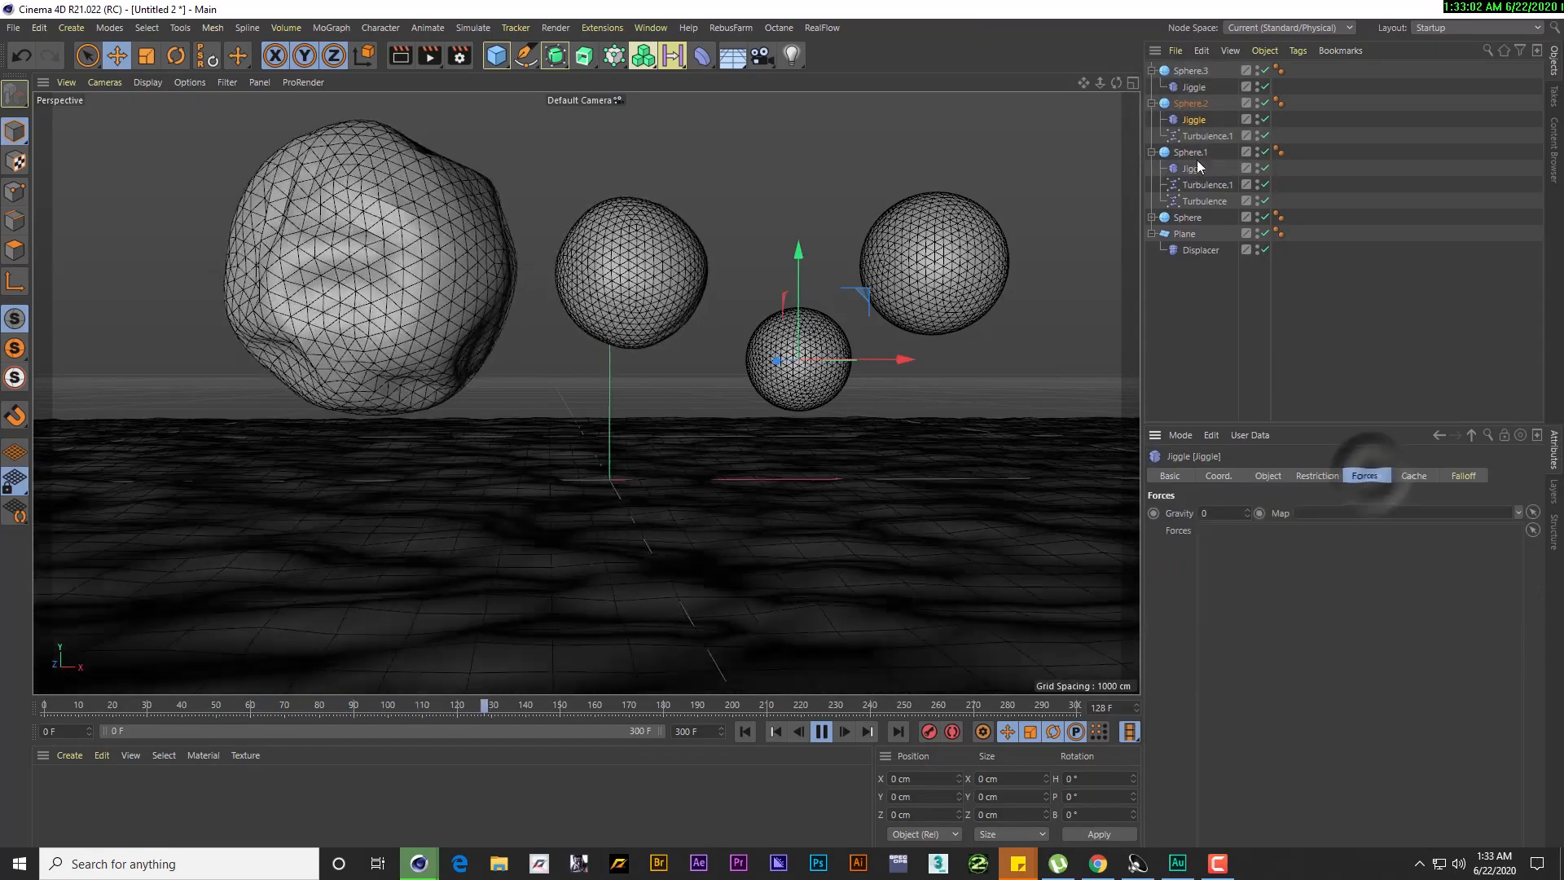
drag(1197, 135, 1338, 556)
Set the scale of Sphere.2's Turbulence to 150 %
click(1203, 137)
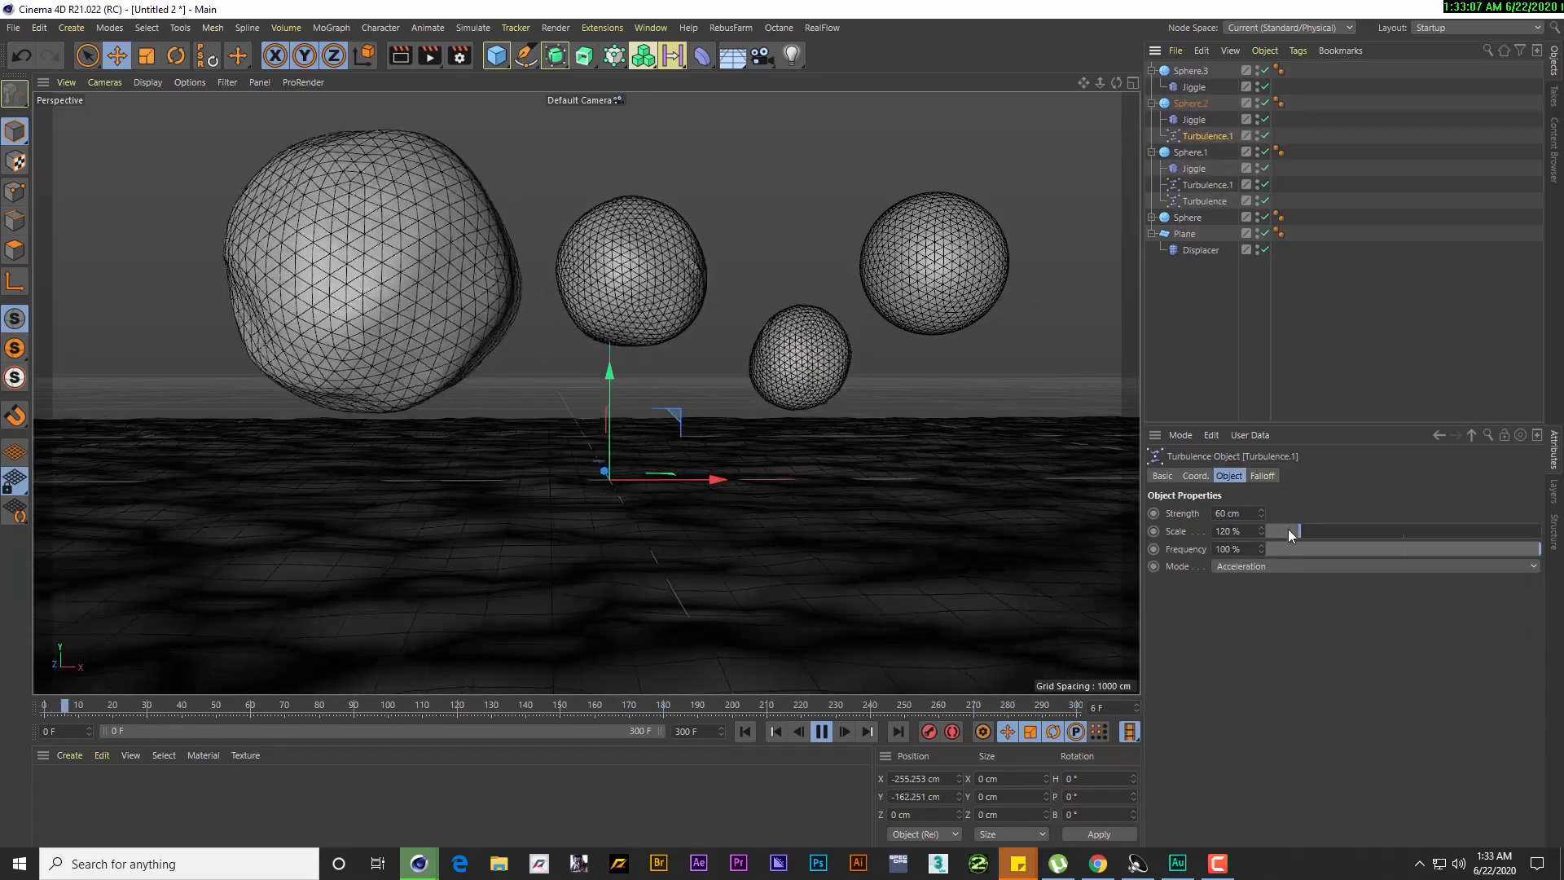
drag(1243, 531, 1140, 528)
text(150)
key(Return)
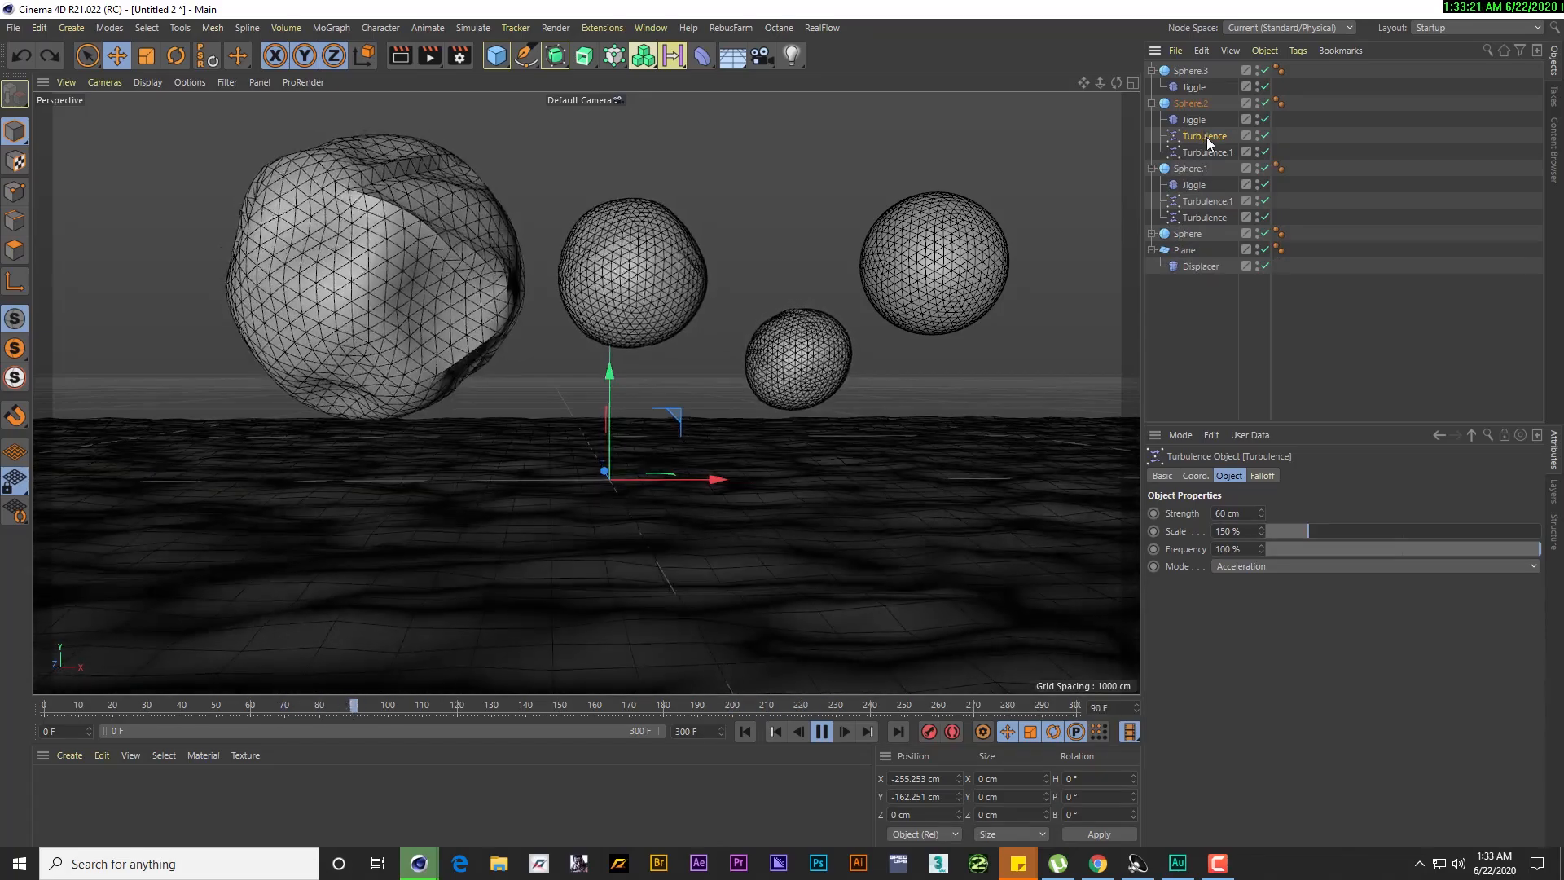
Place a copy of Sphere.2's Turbulence under Sphere.3 and assign it to the forces list of Sphere.3's Jiggle
key(Delete)
key(ctrl+z)
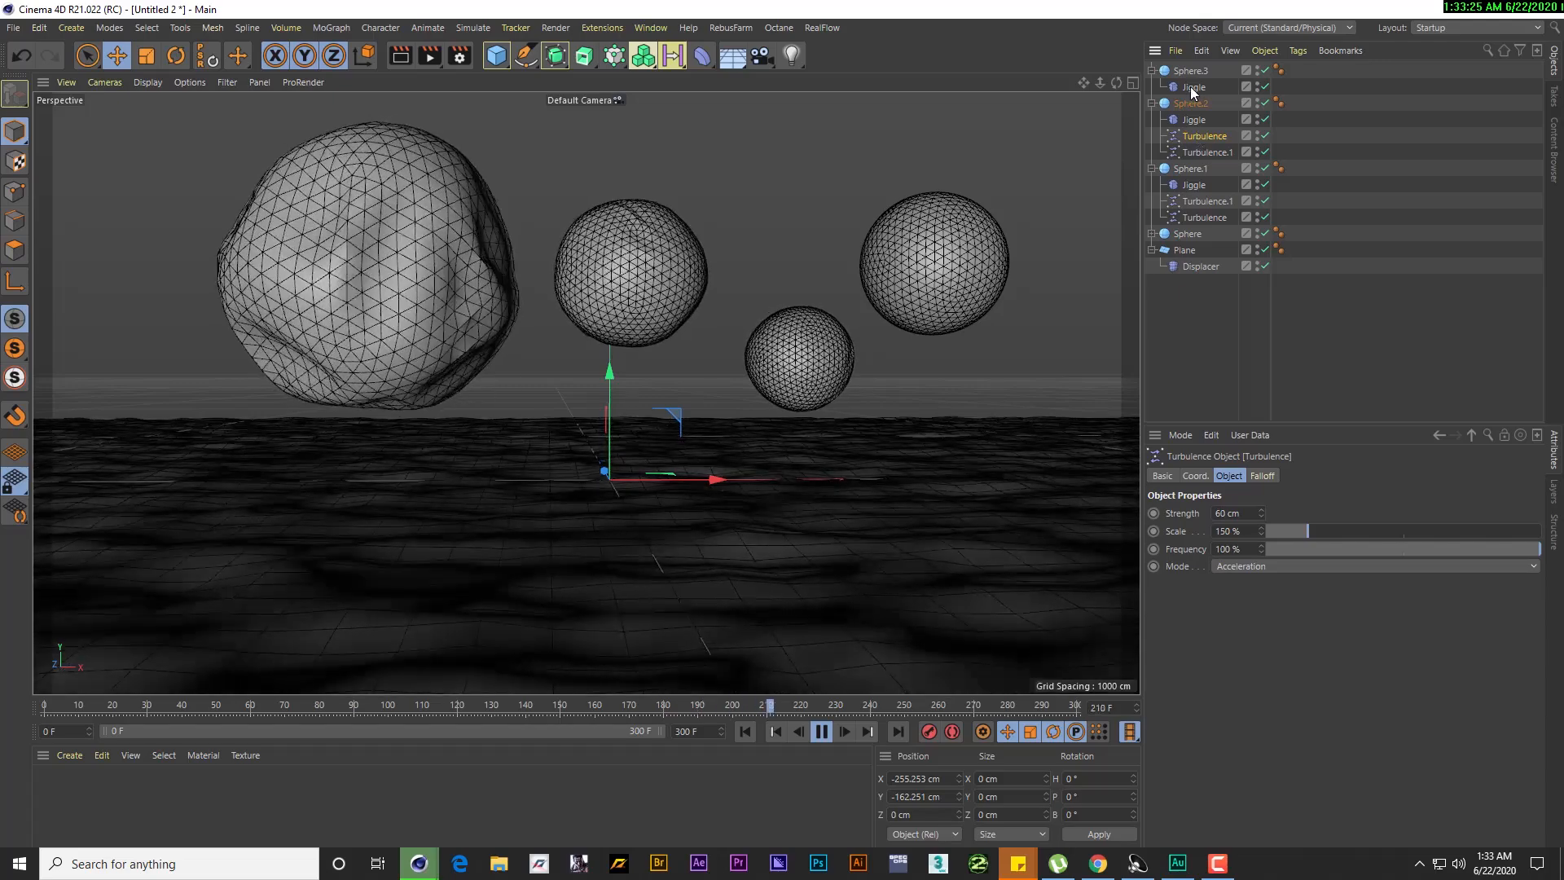
drag(1194, 91, 1193, 93)
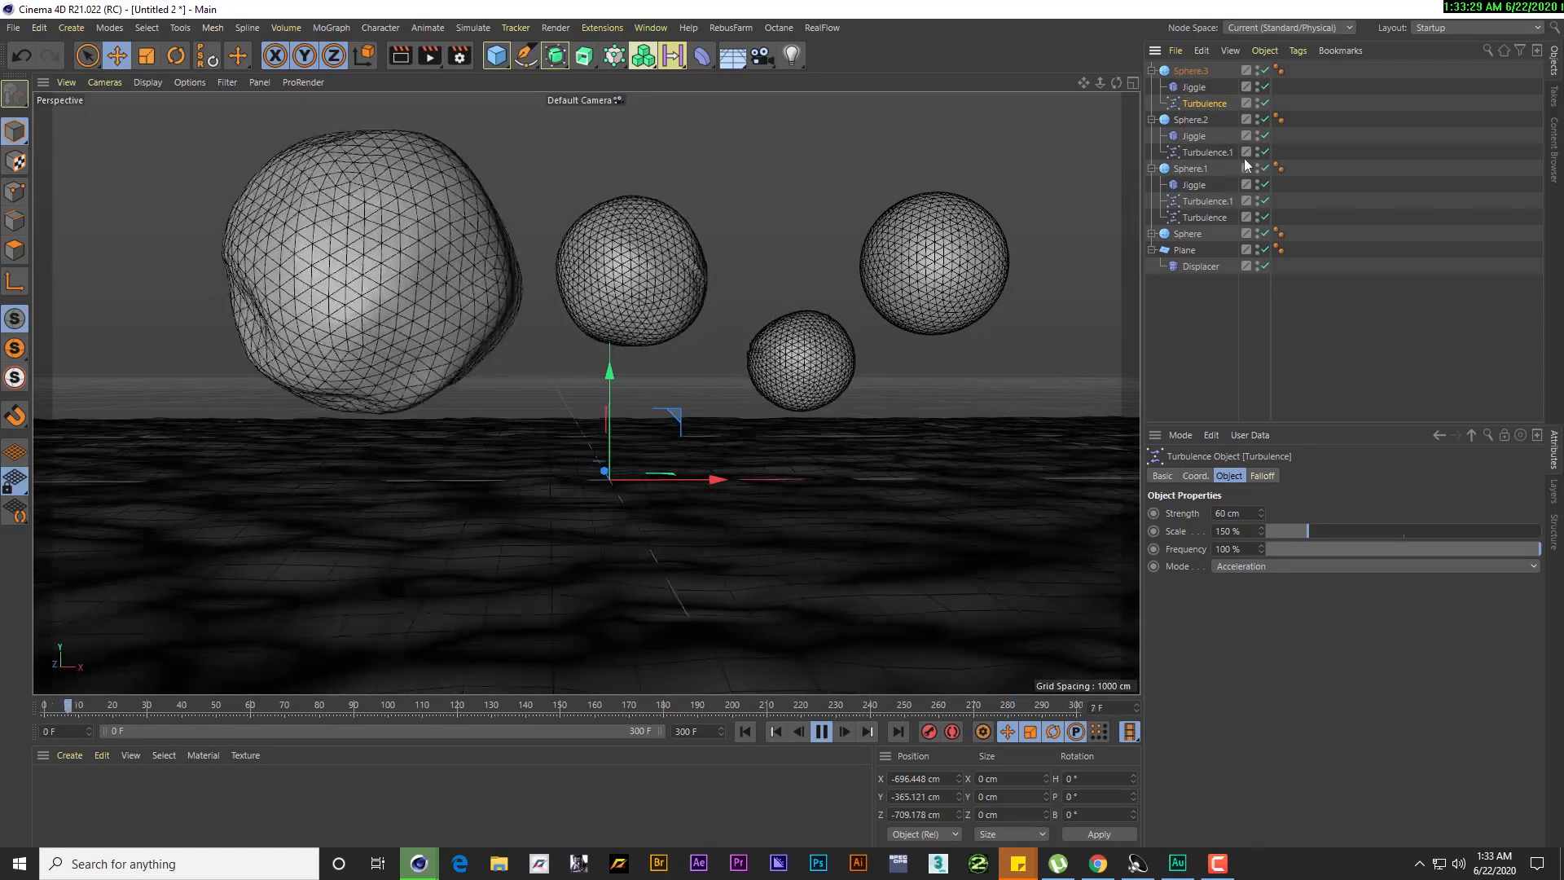
click(1194, 88)
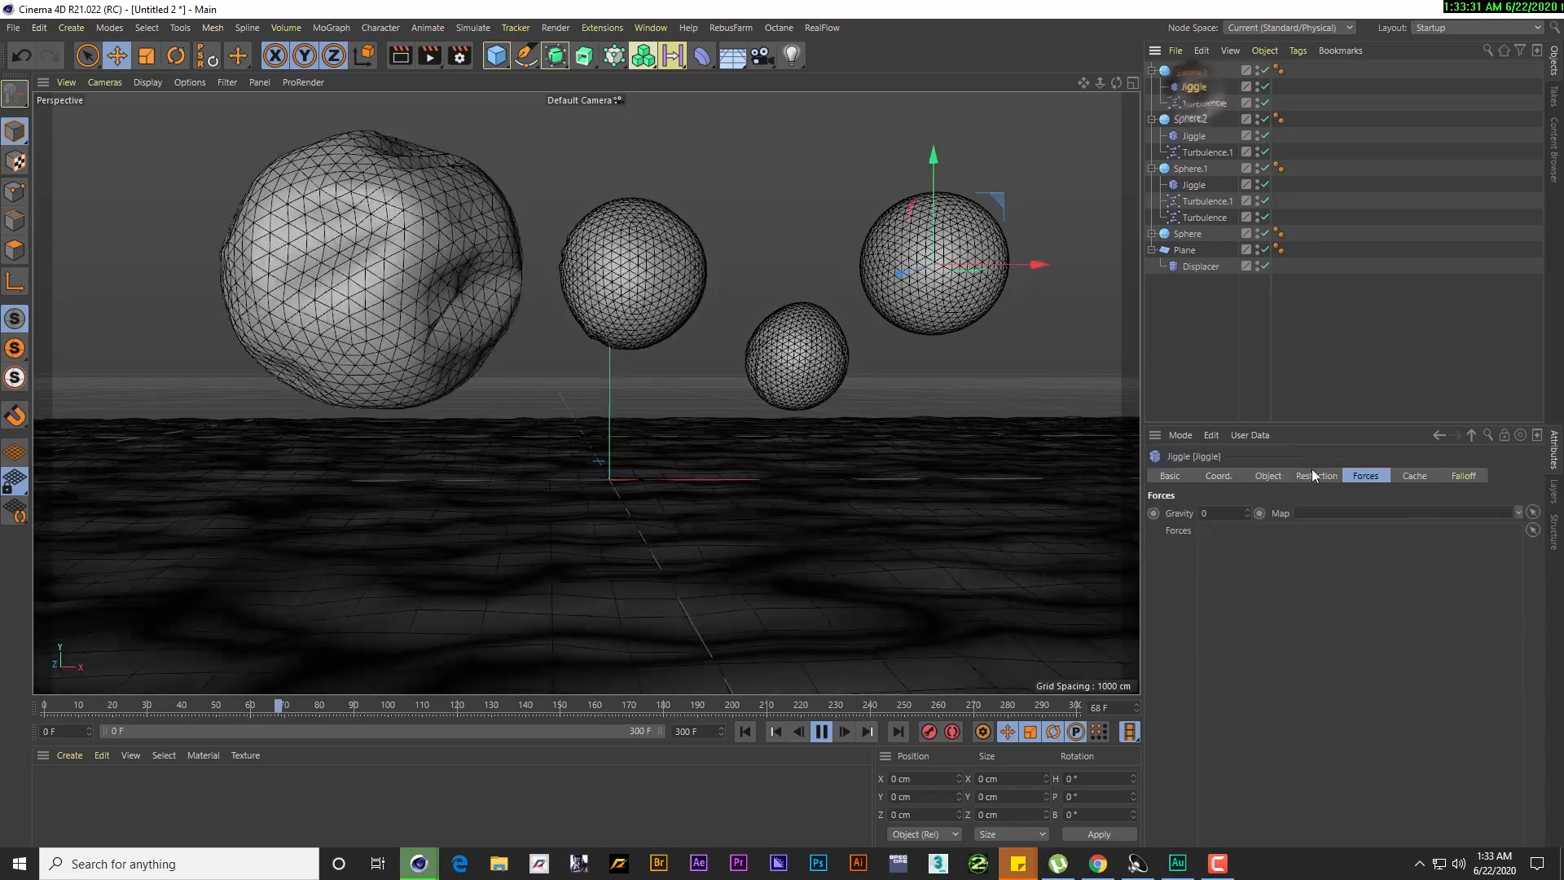
drag(1187, 106, 1270, 537)
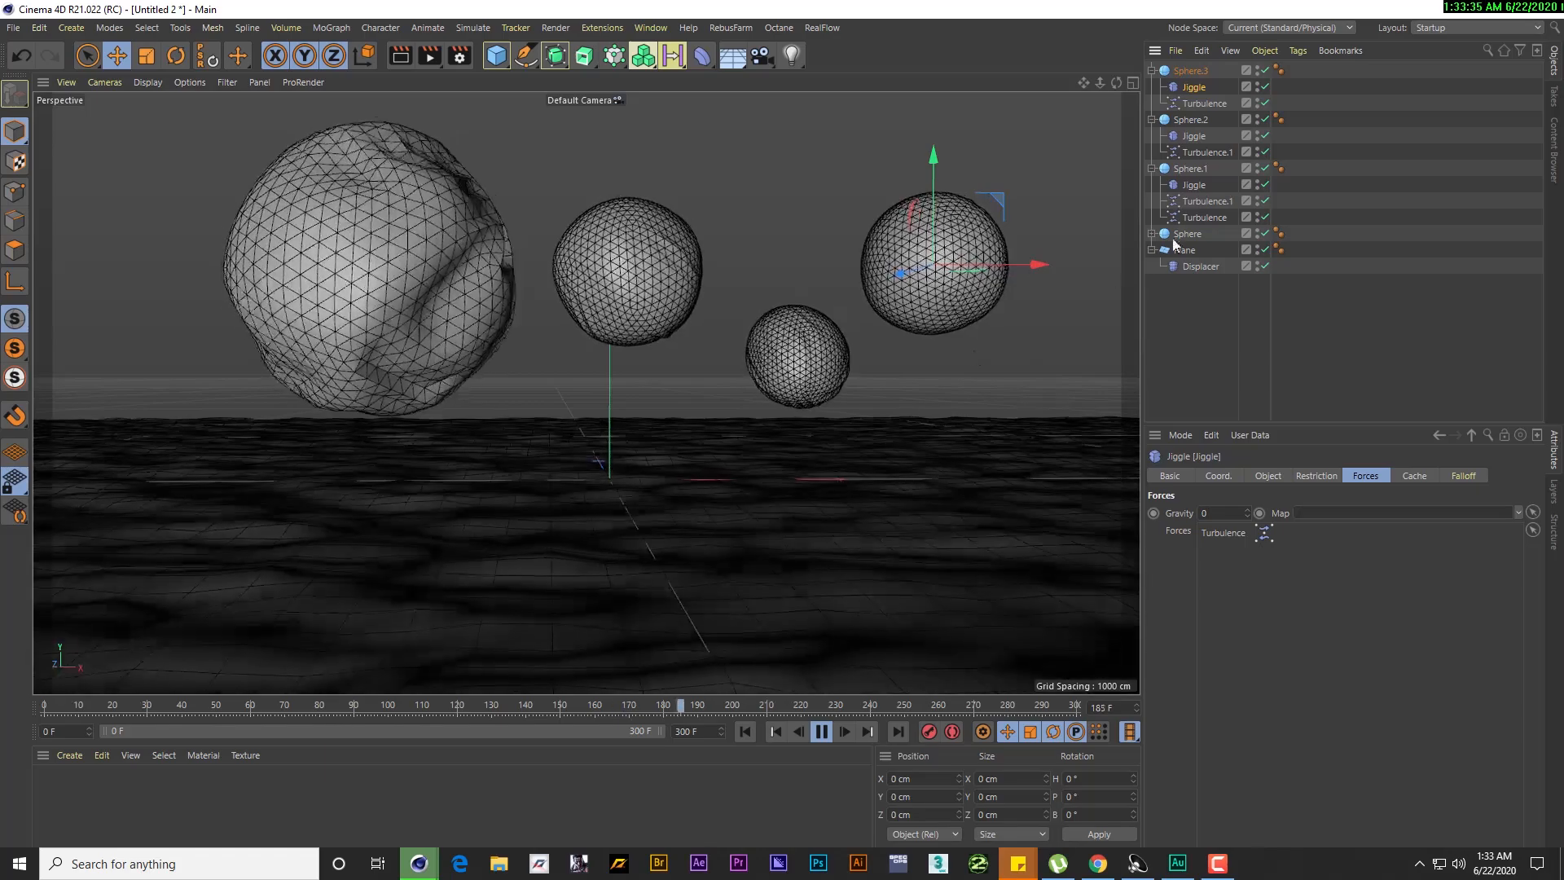
Set the scale of Sphere.3's Turbulence to 160 %
click(1199, 106)
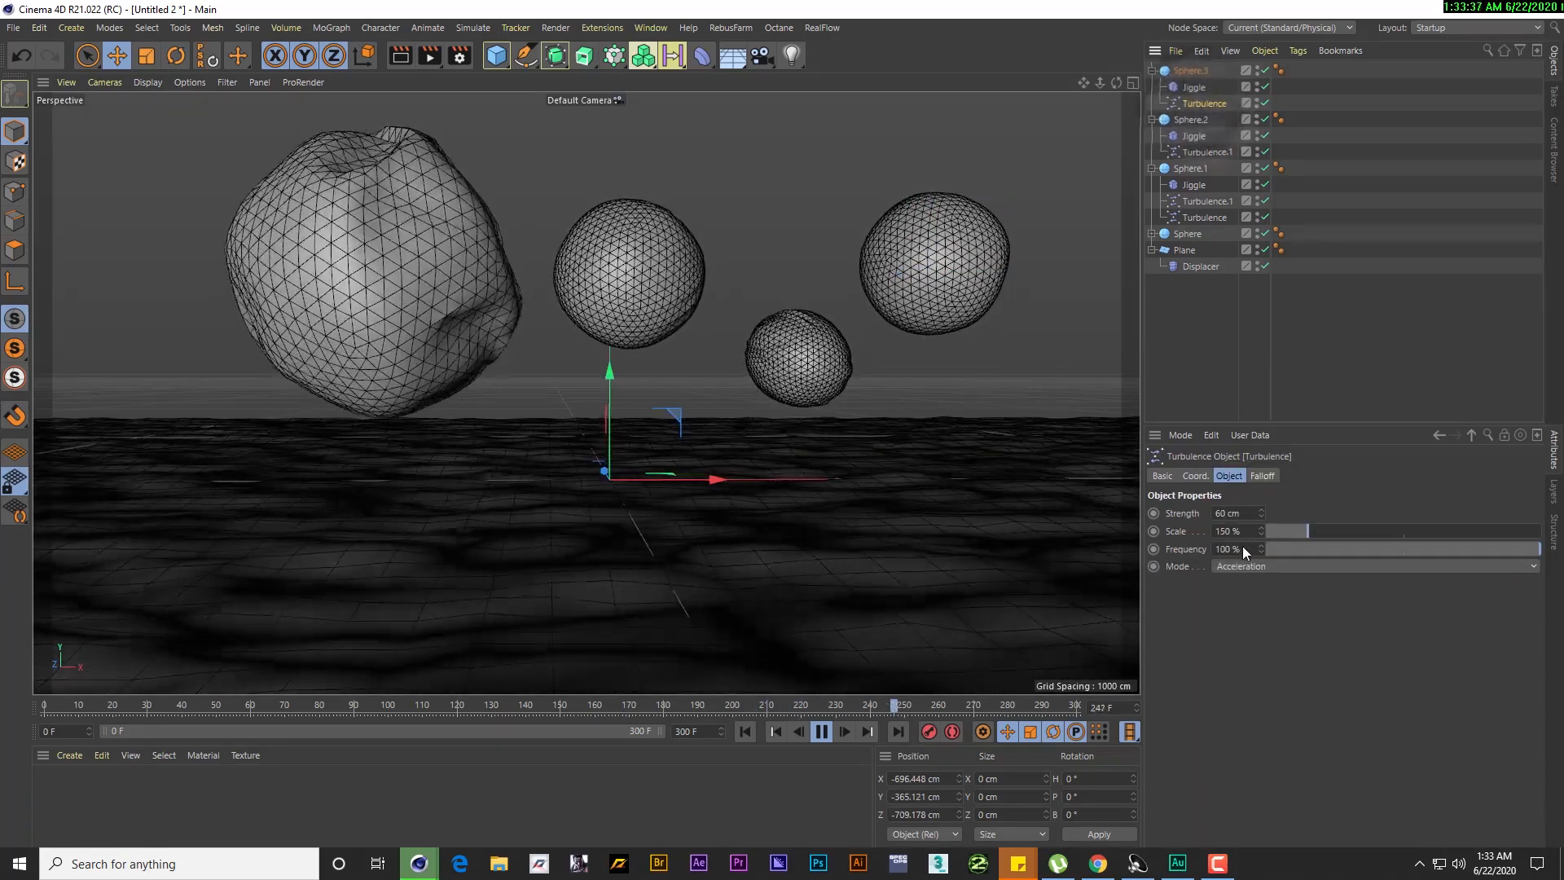
drag(1249, 531, 1176, 525)
text(160)
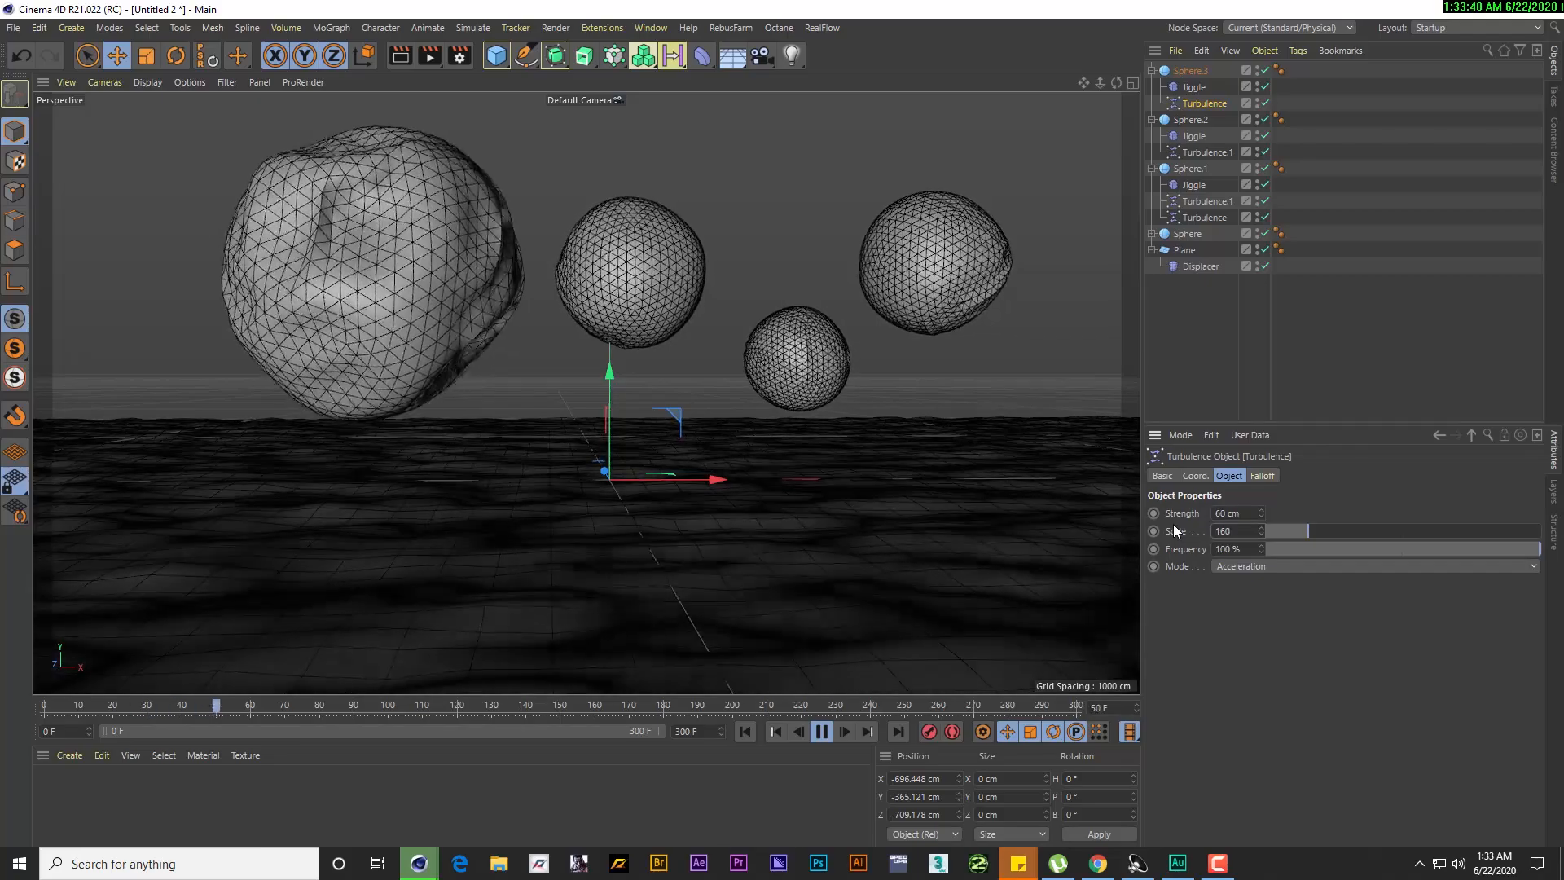
key(Return)
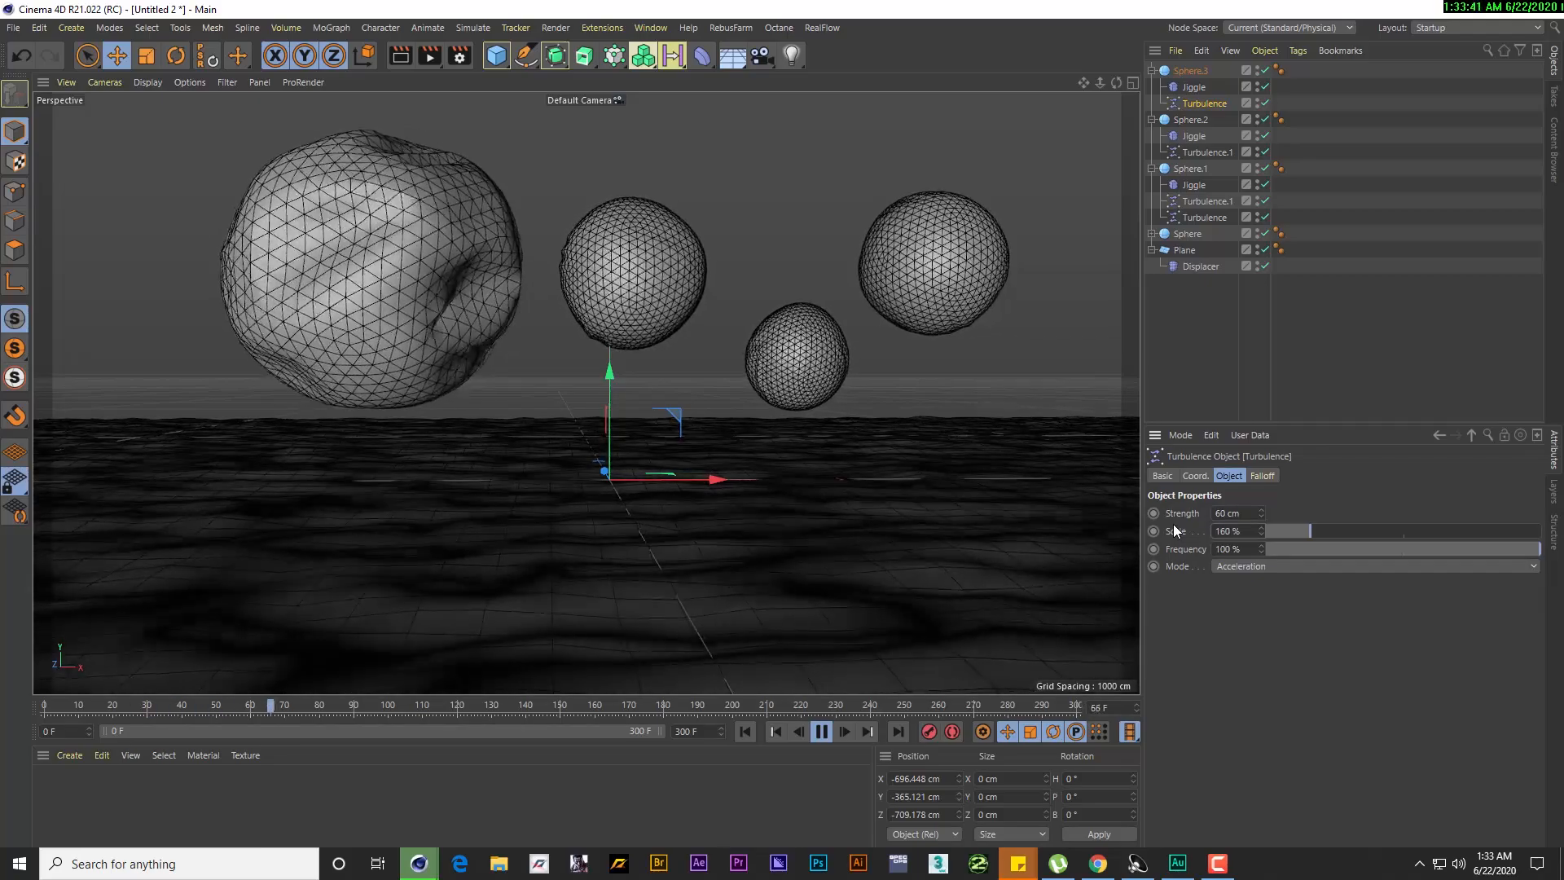
Review the Displacer's Noise shader animation speed, the Jiggle forces of the original 100 cm sphere, and the available simulation forces
mouse_move(1151, 253)
mouse_down()
mouse_move(1194, 276)
mouse_move(1198, 262)
mouse_up()
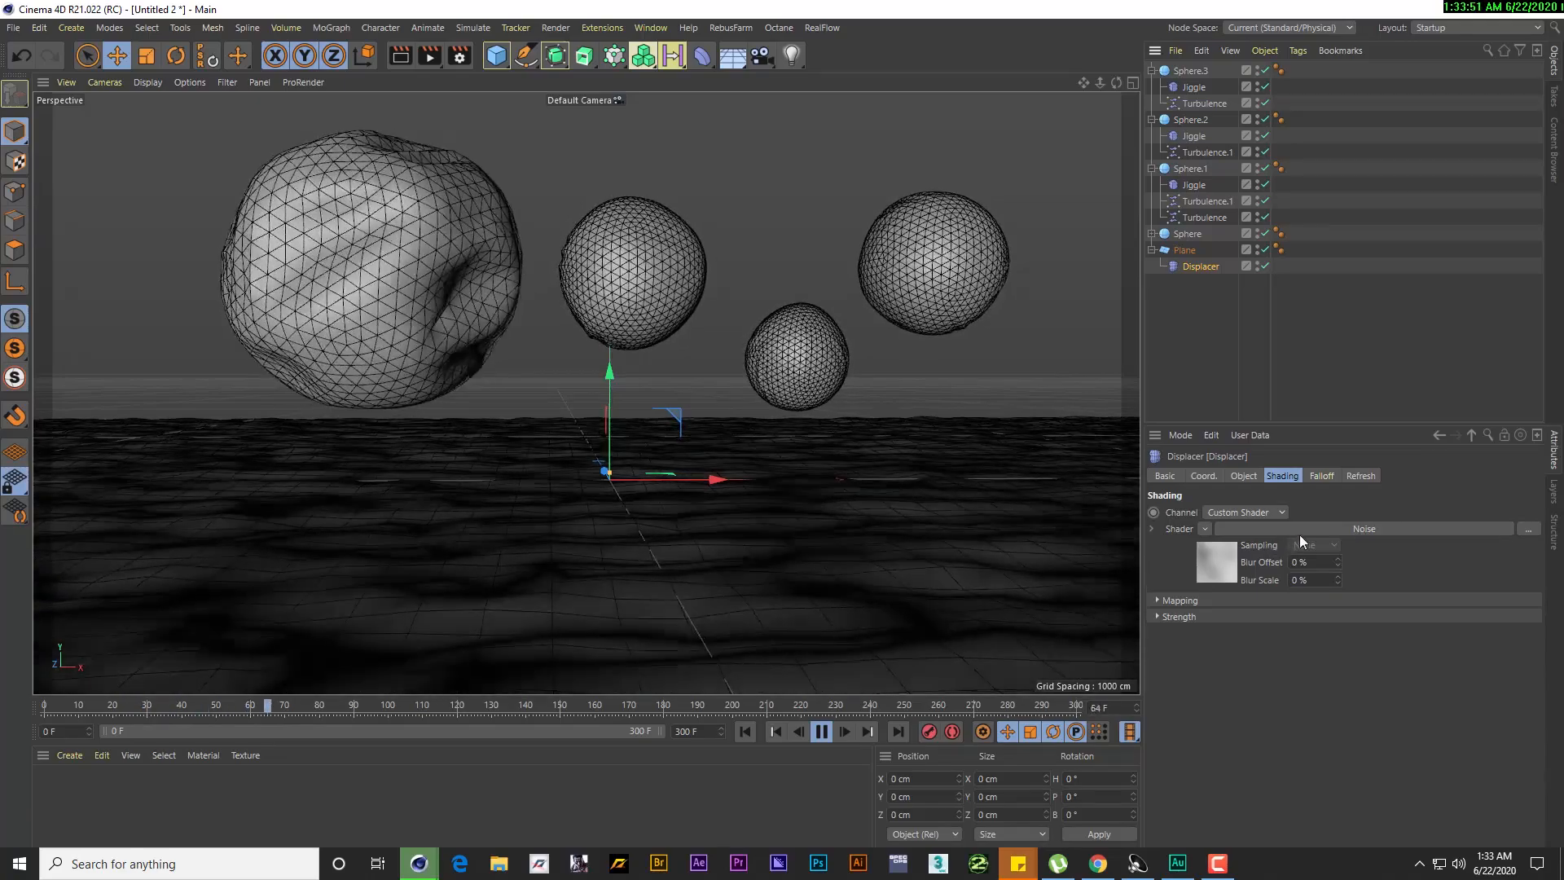
click(1298, 531)
click(1272, 751)
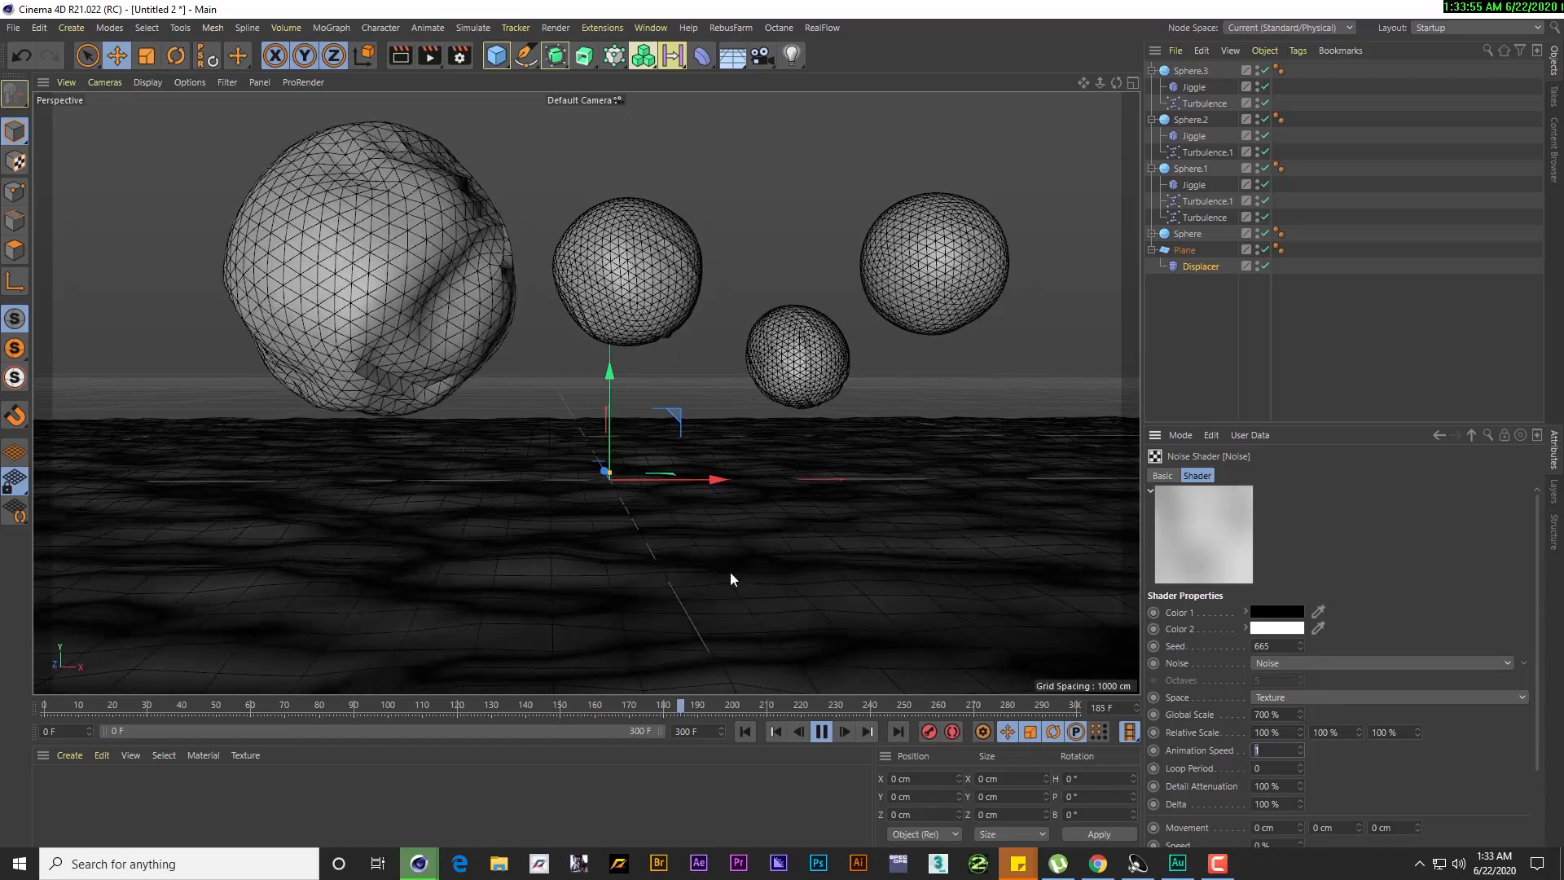
click(1151, 250)
click(1151, 234)
click(1187, 234)
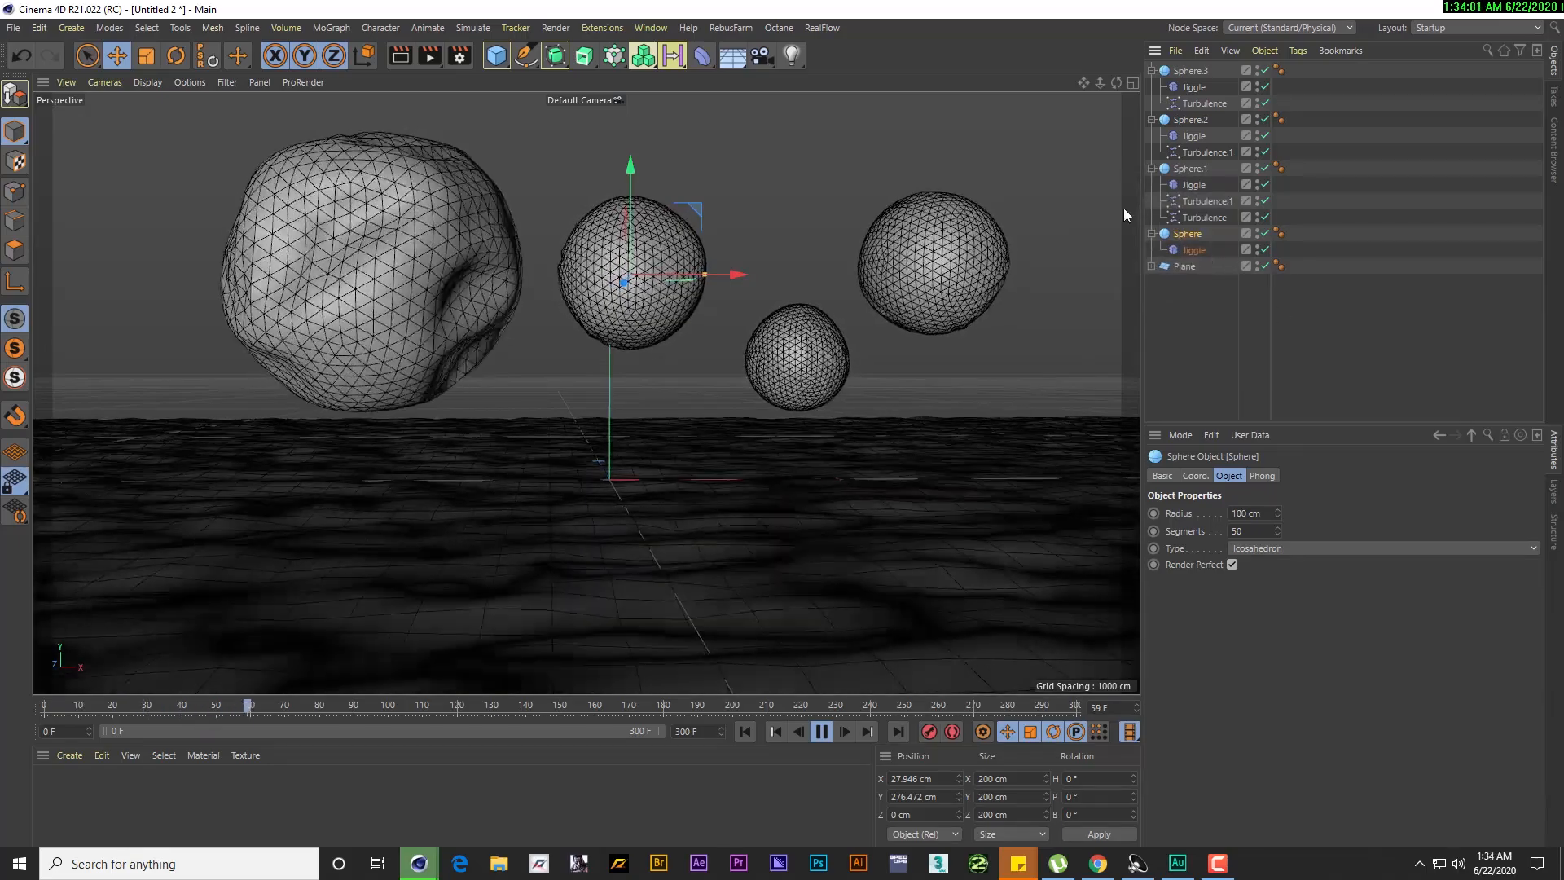
click(1193, 250)
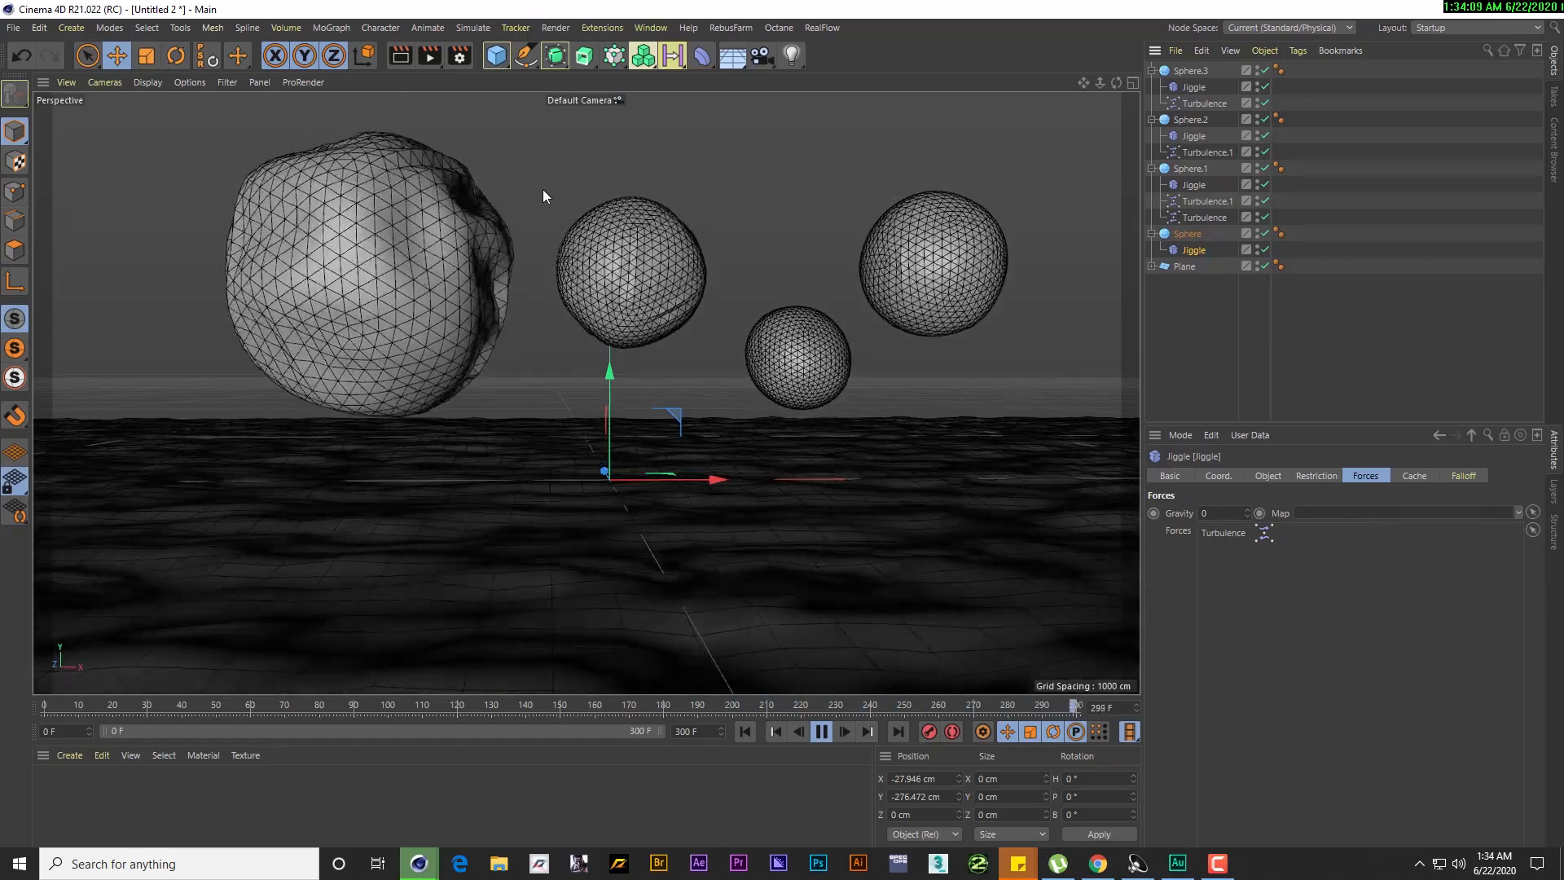
click(470, 29)
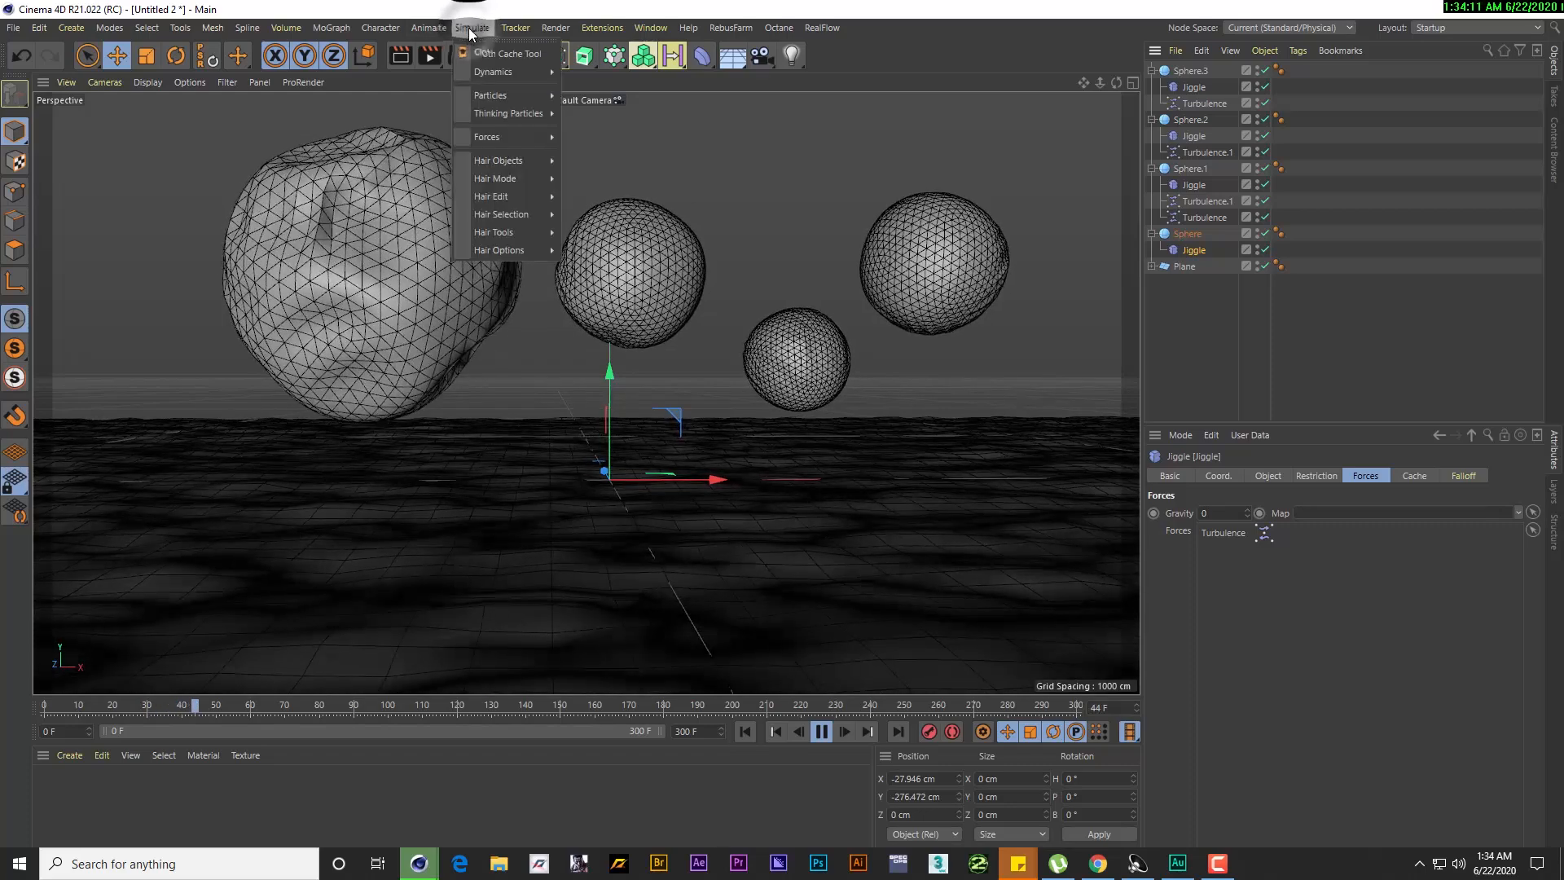
mouse_move(520, 135)
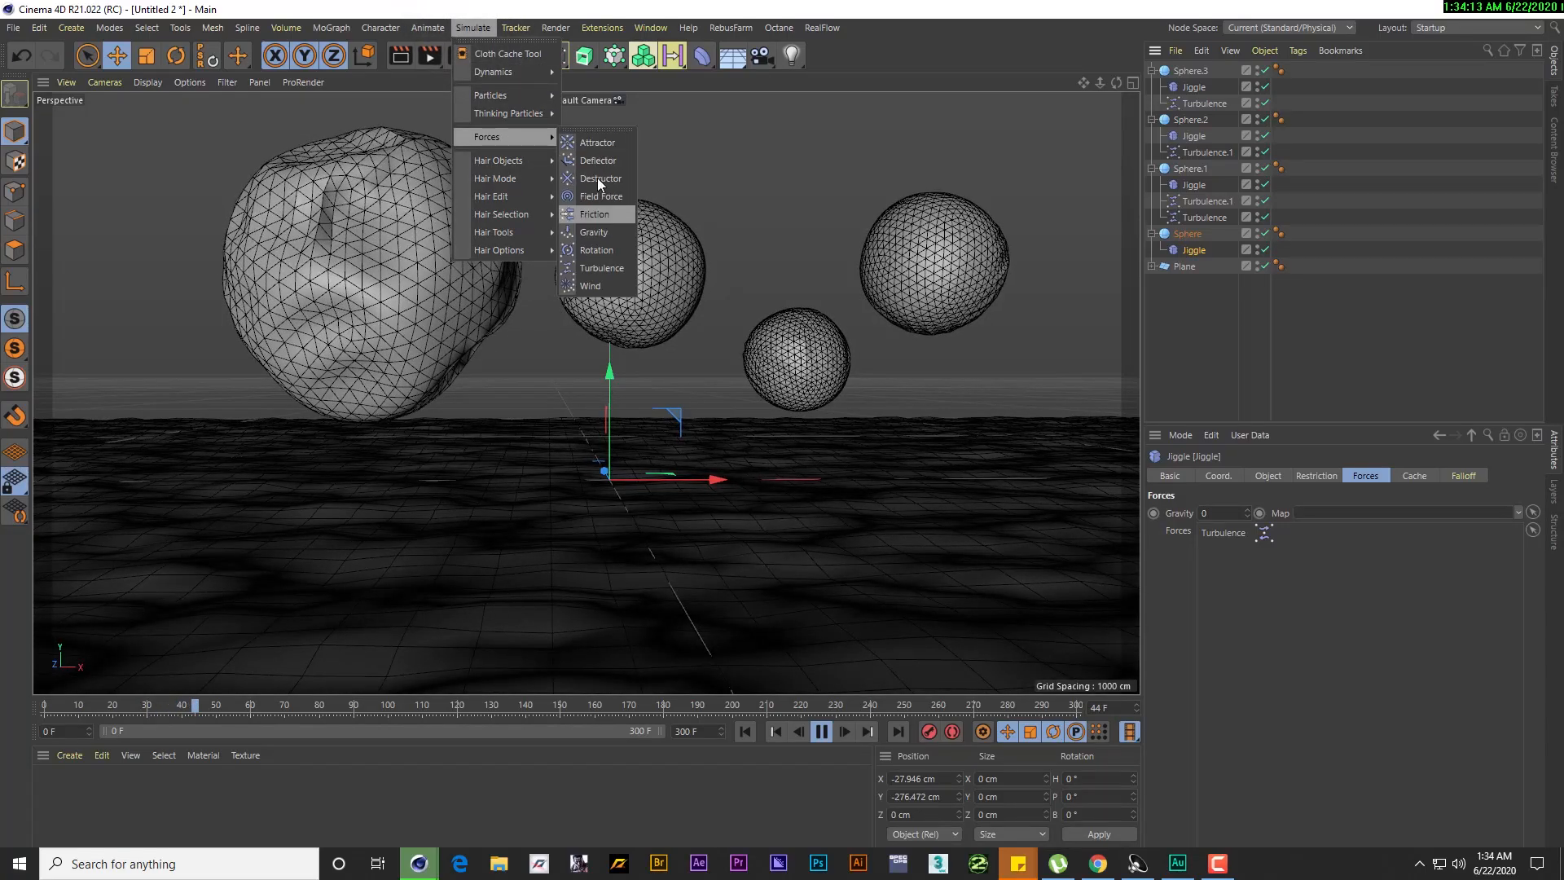
click(1289, 585)
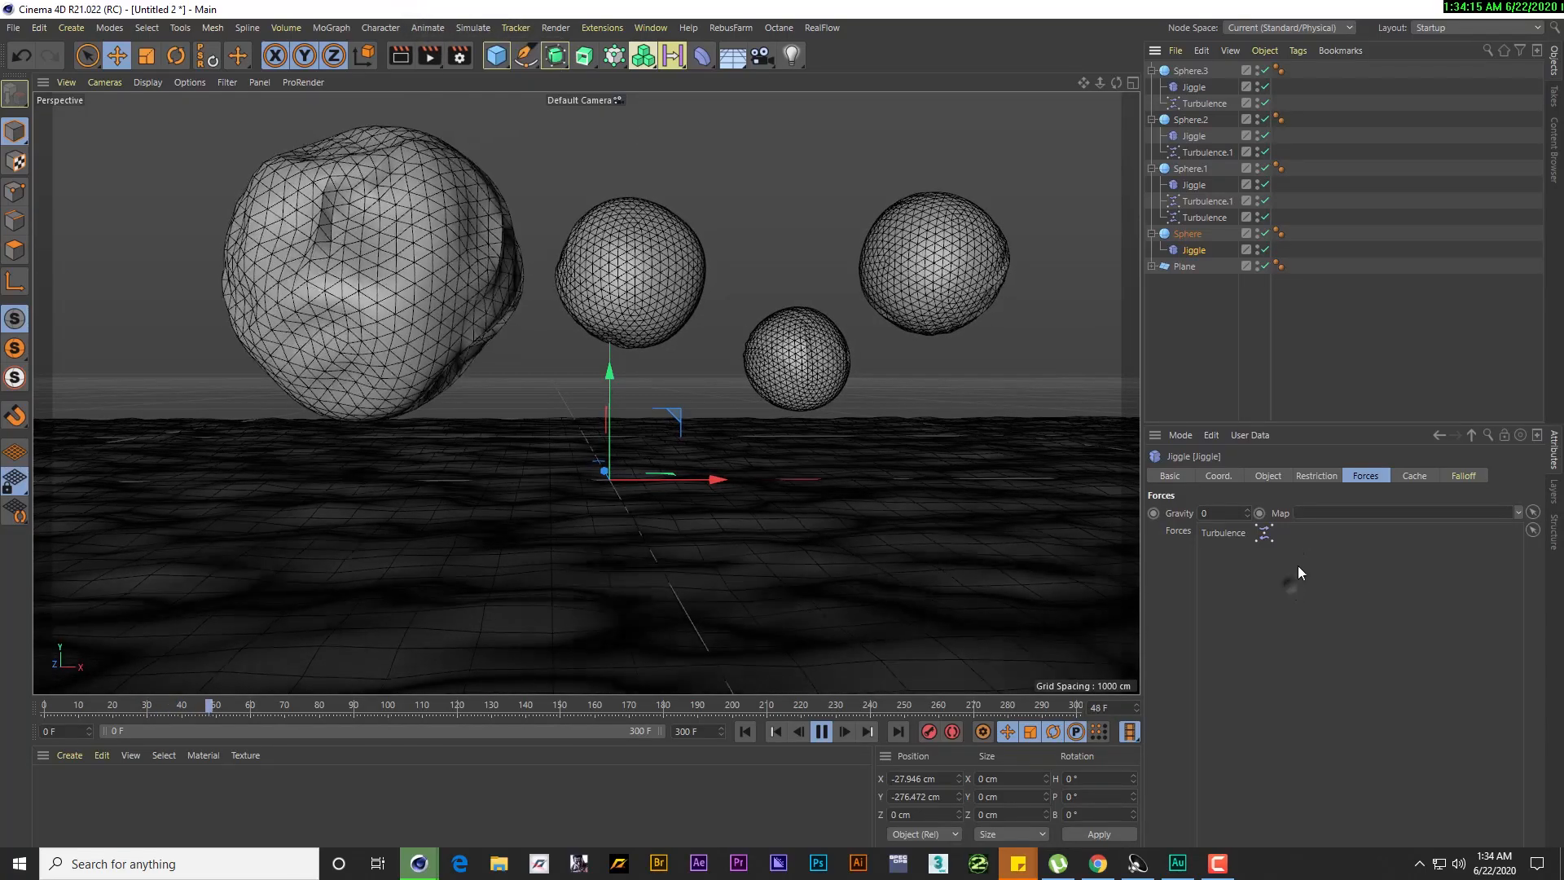
click(1224, 534)
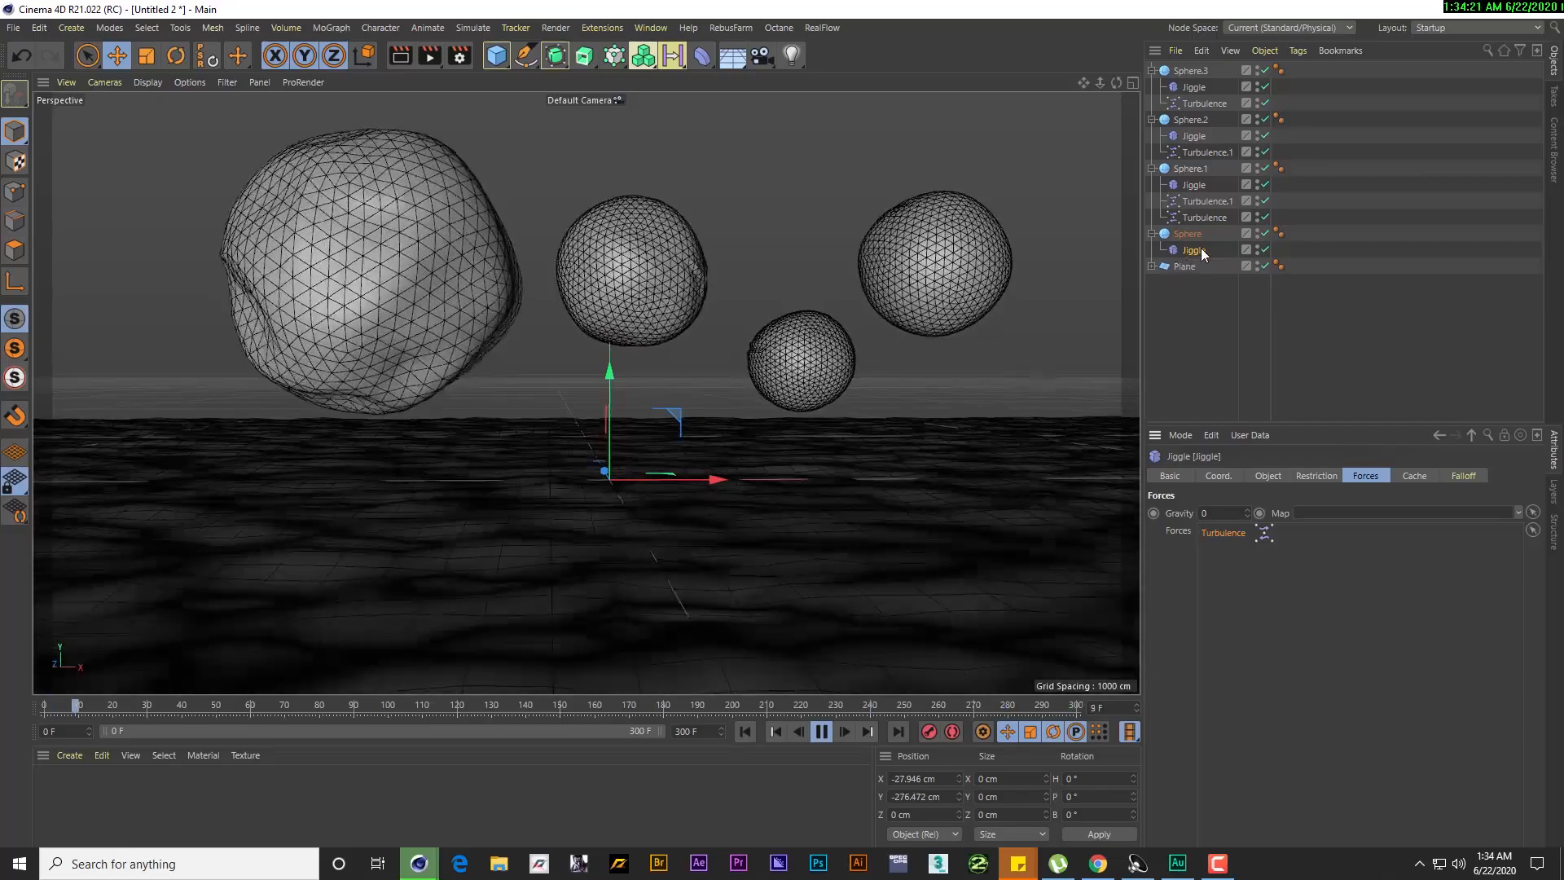
Stop playback at frame 0, calculate the cache for all four Jiggle deformers together, and scrub the timeline to frame 43
drag(273, 703, 116, 702)
click(822, 732)
drag(164, 702, 46, 678)
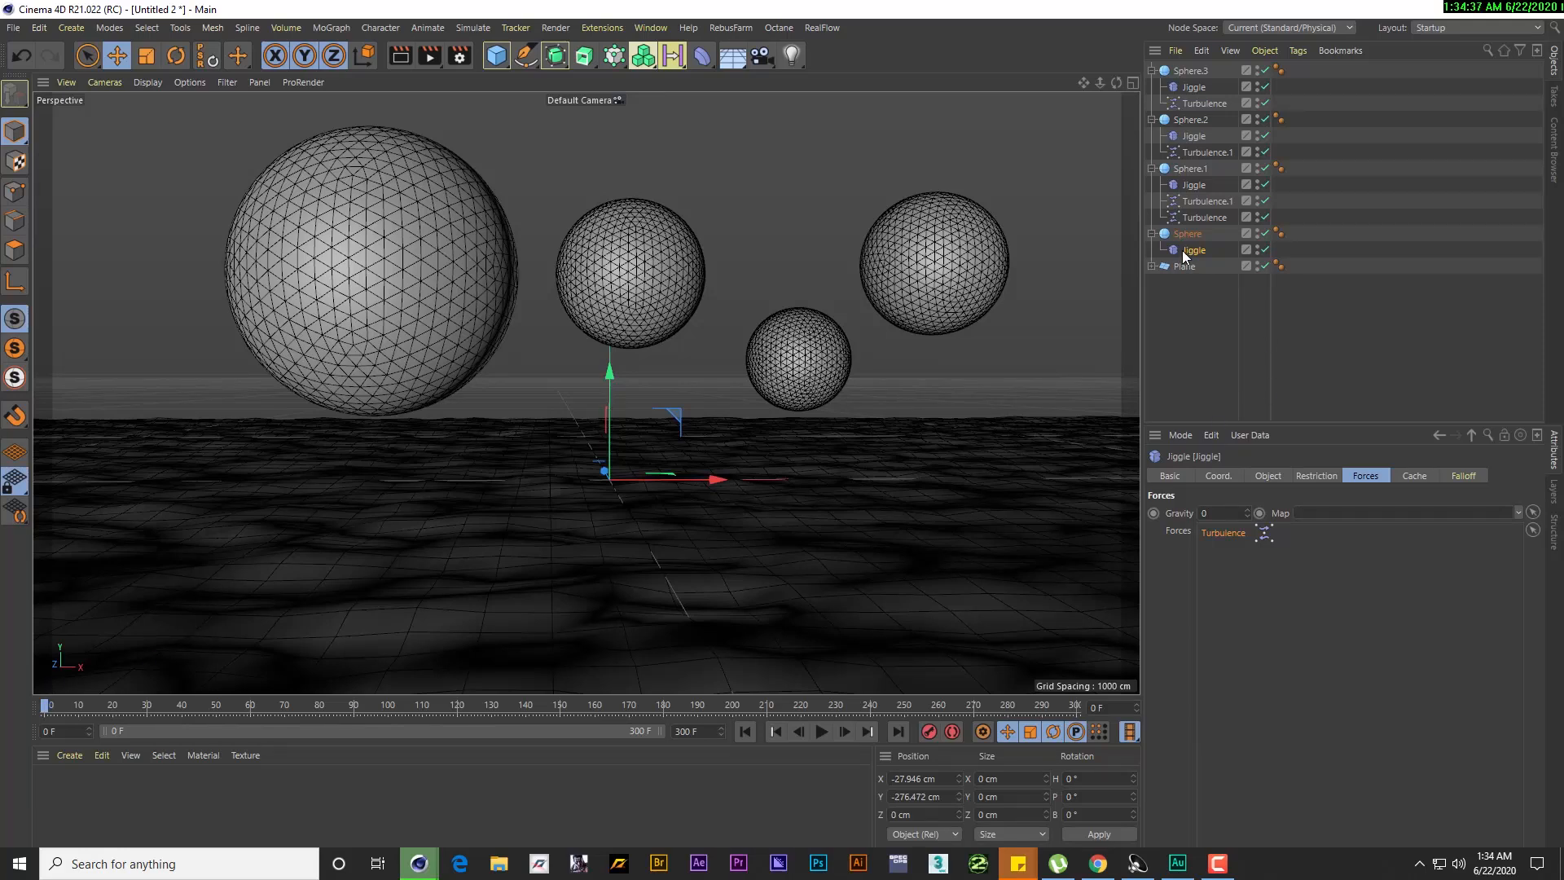
click(1414, 476)
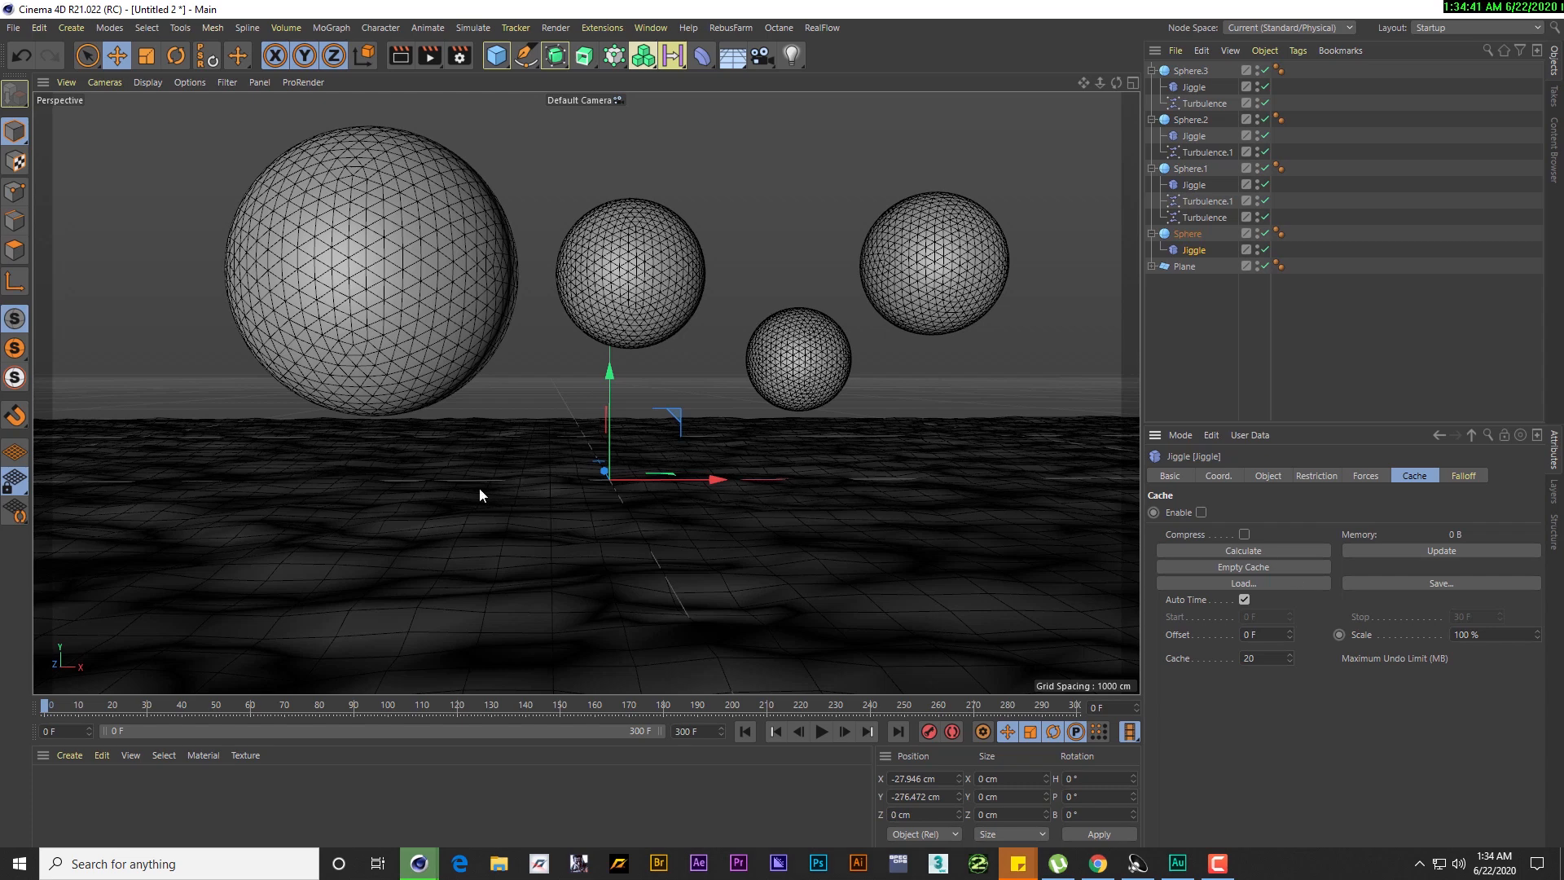
ctrl+click(1194, 185)
ctrl+click(1193, 136)
ctrl+click(1191, 88)
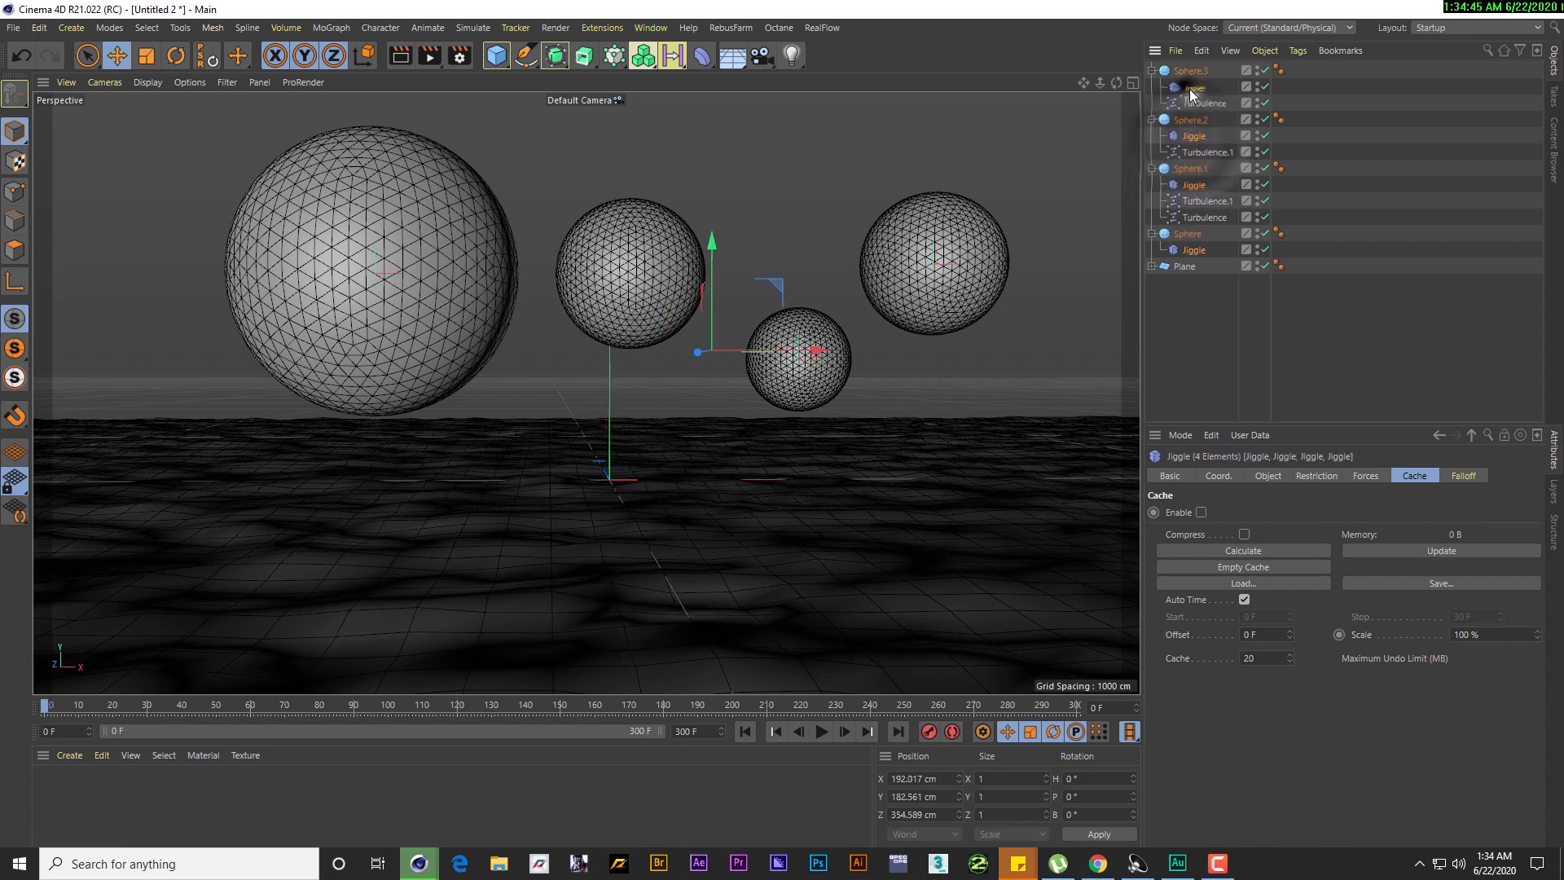
click(1259, 550)
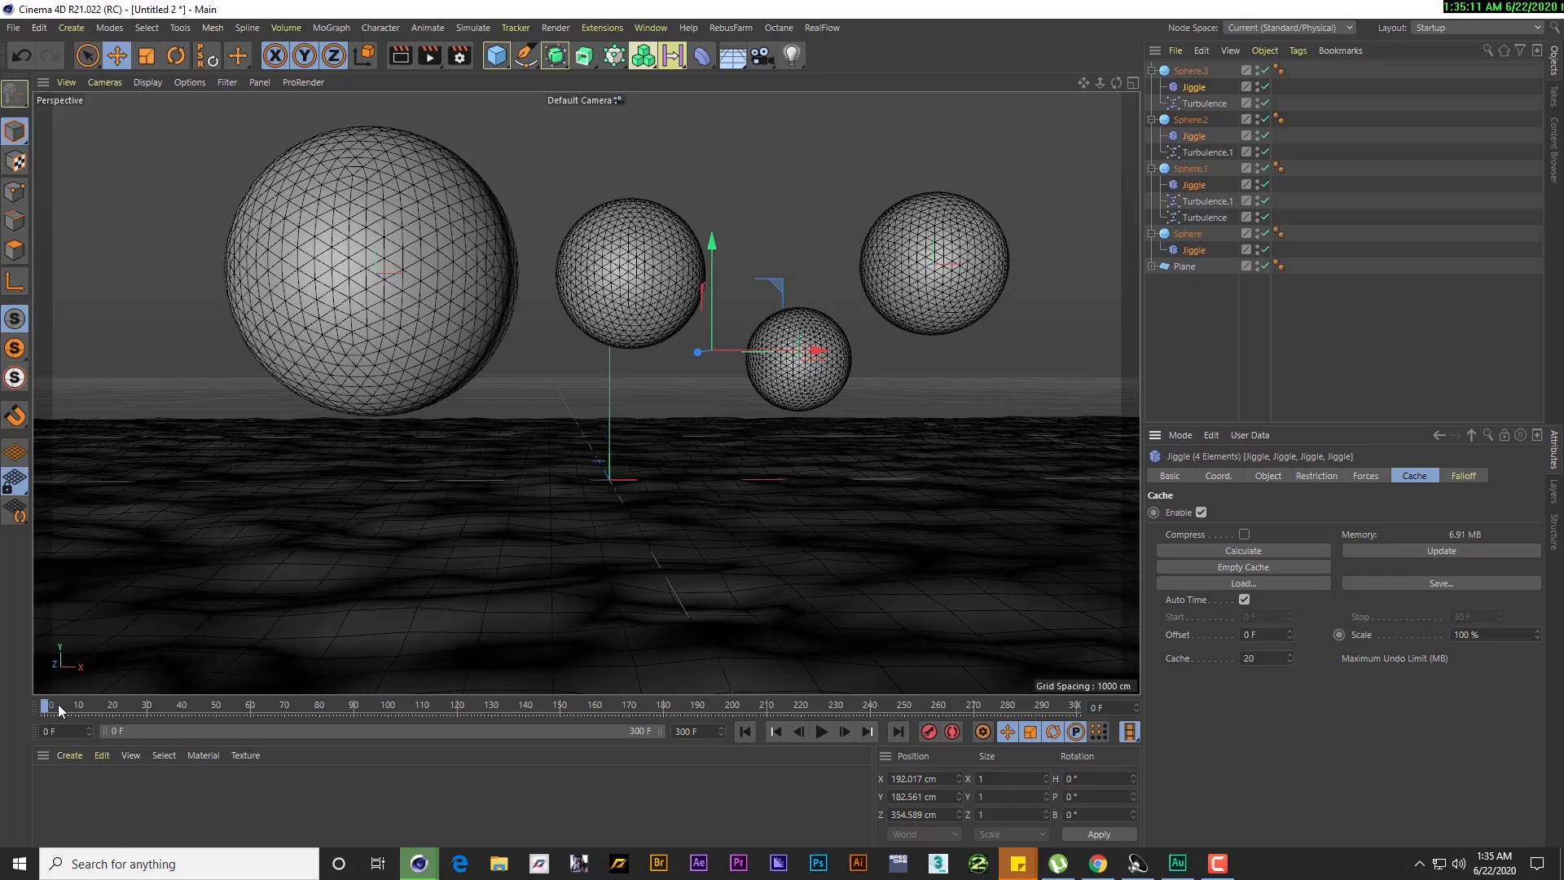
drag(49, 709, 193, 715)
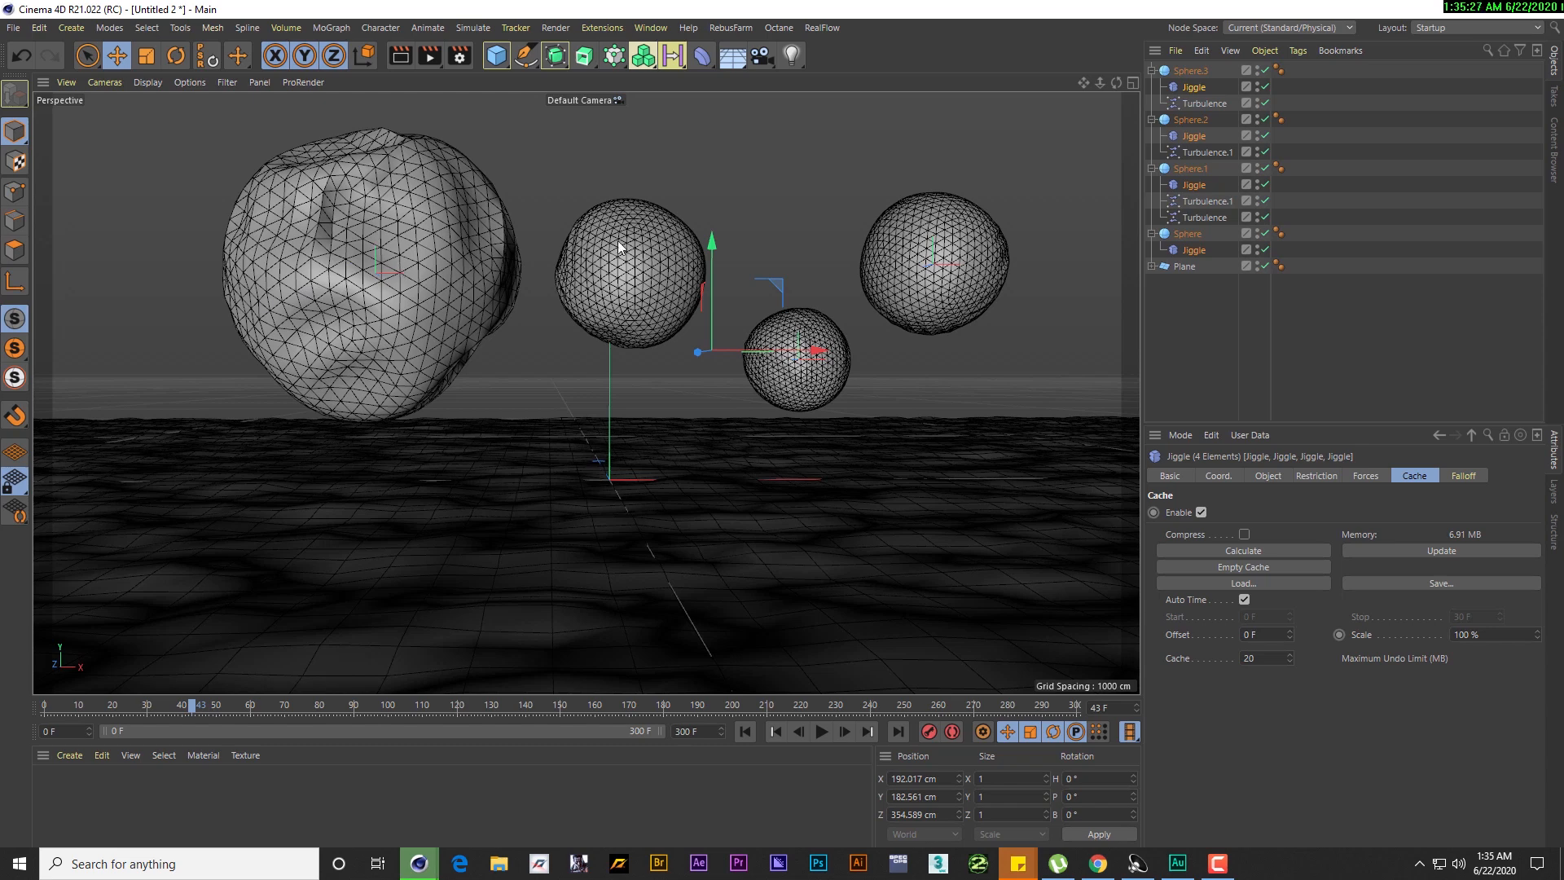
Select the 190 cm sphere and collapse the hierarchies of Sphere.1 and Sphere
click(463, 271)
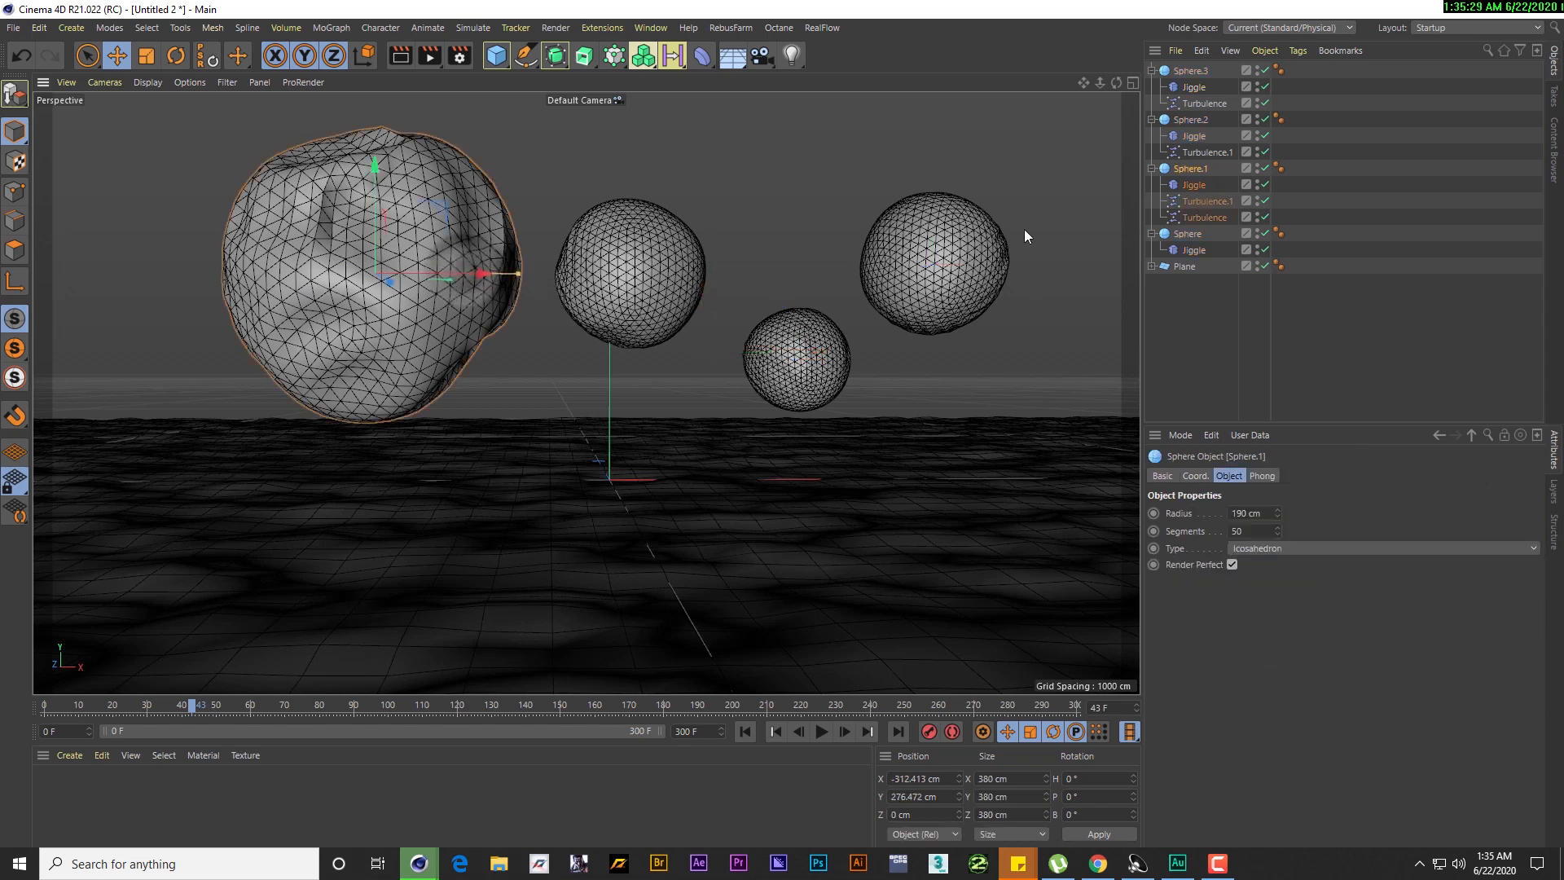
click(1153, 168)
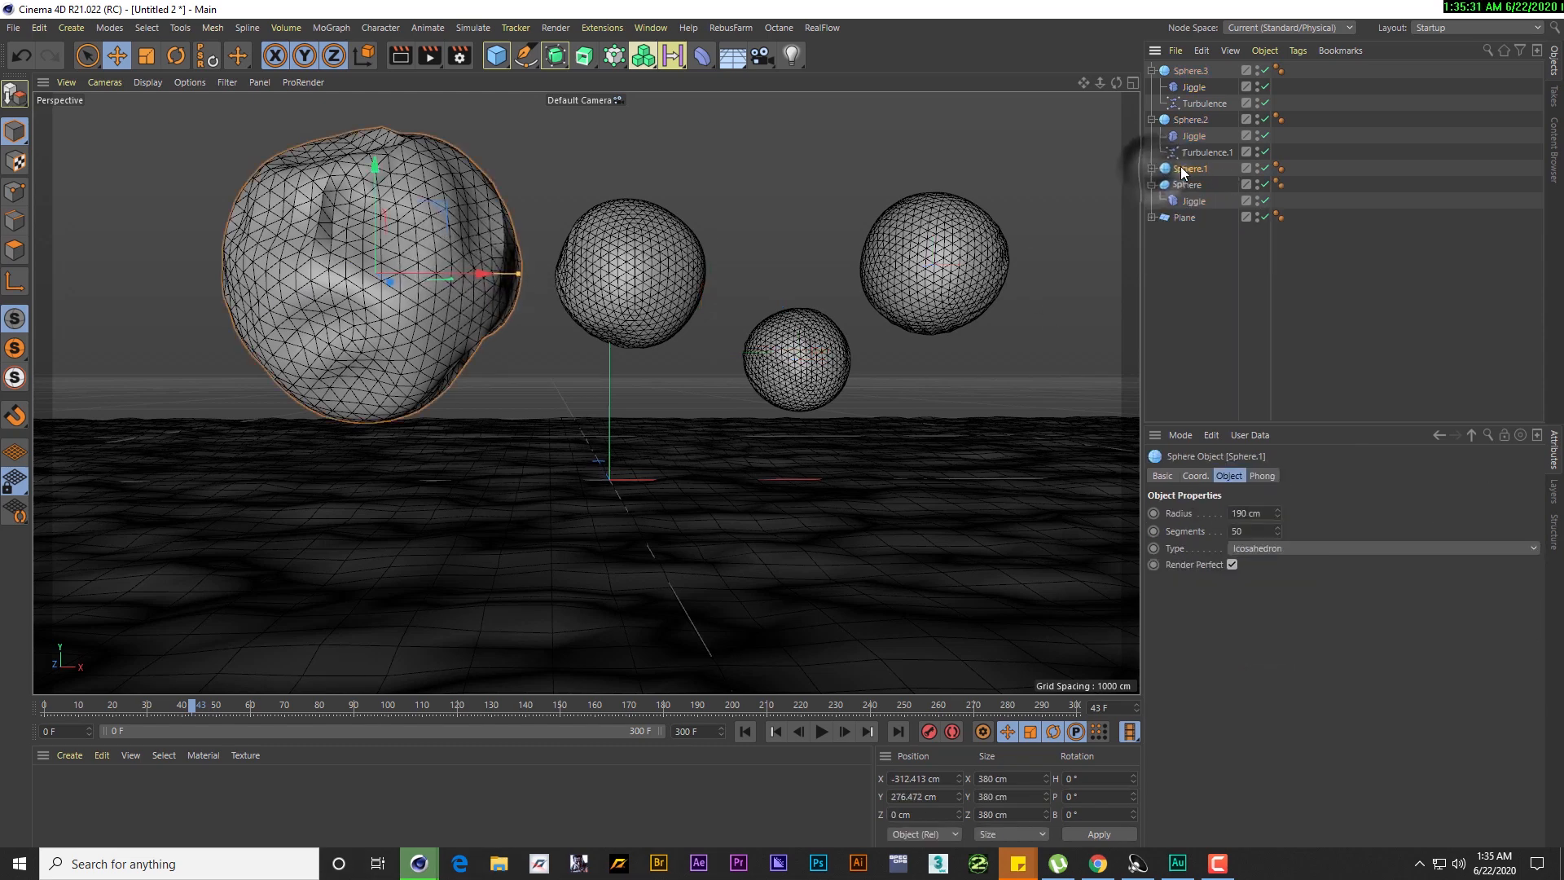
click(1152, 184)
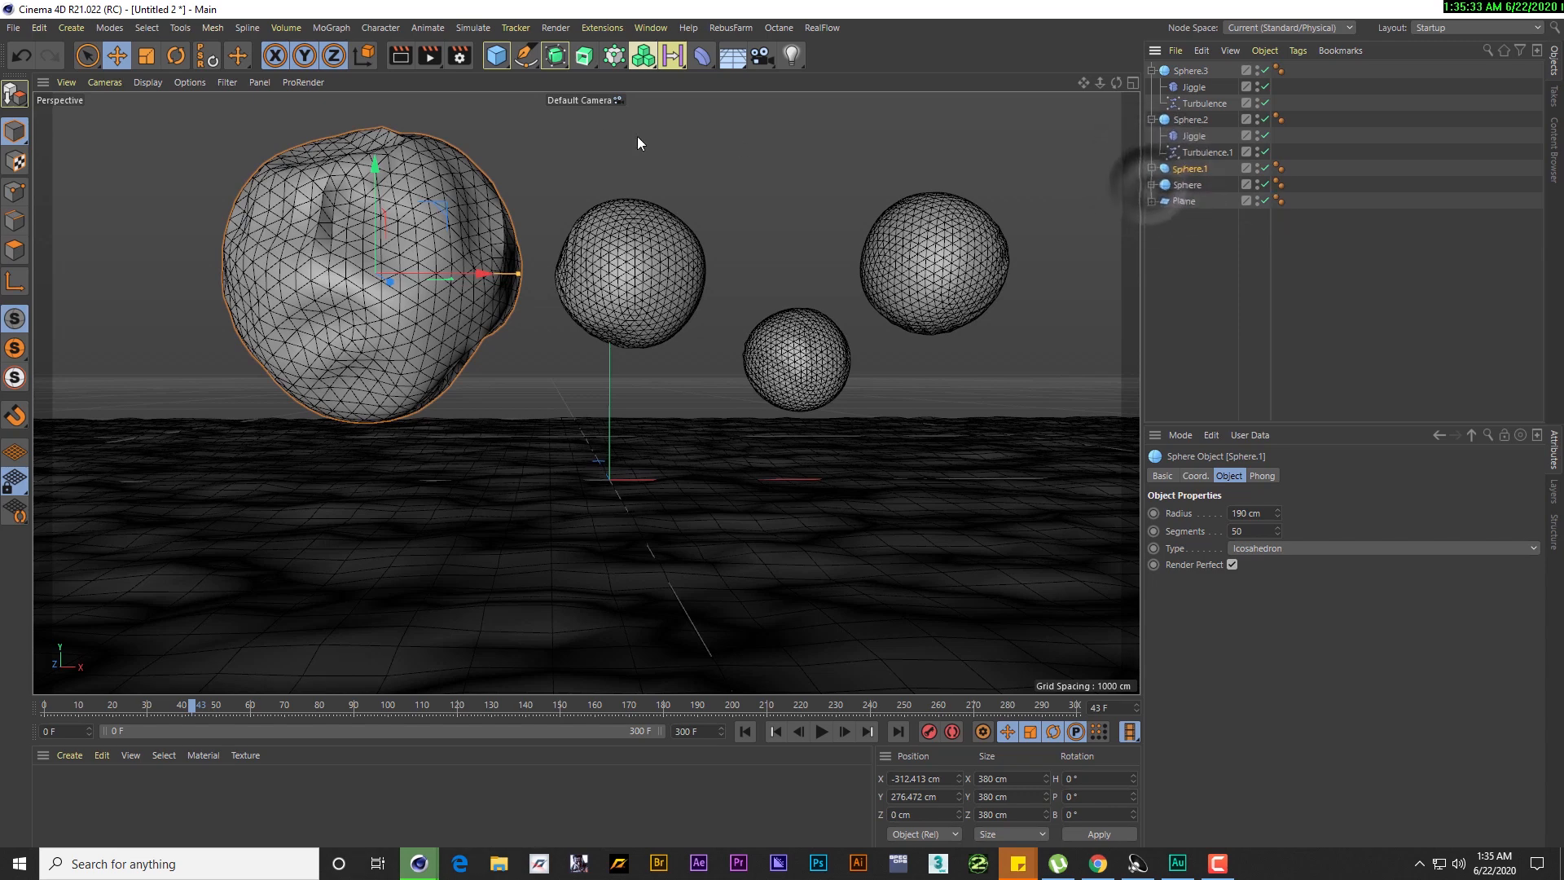
Collapse the Sphere.3 and Sphere.2 hierarchies and put each of the four spheres under its own Subdivision Surface
click(1151, 71)
click(1152, 87)
click(1187, 119)
click(1187, 122)
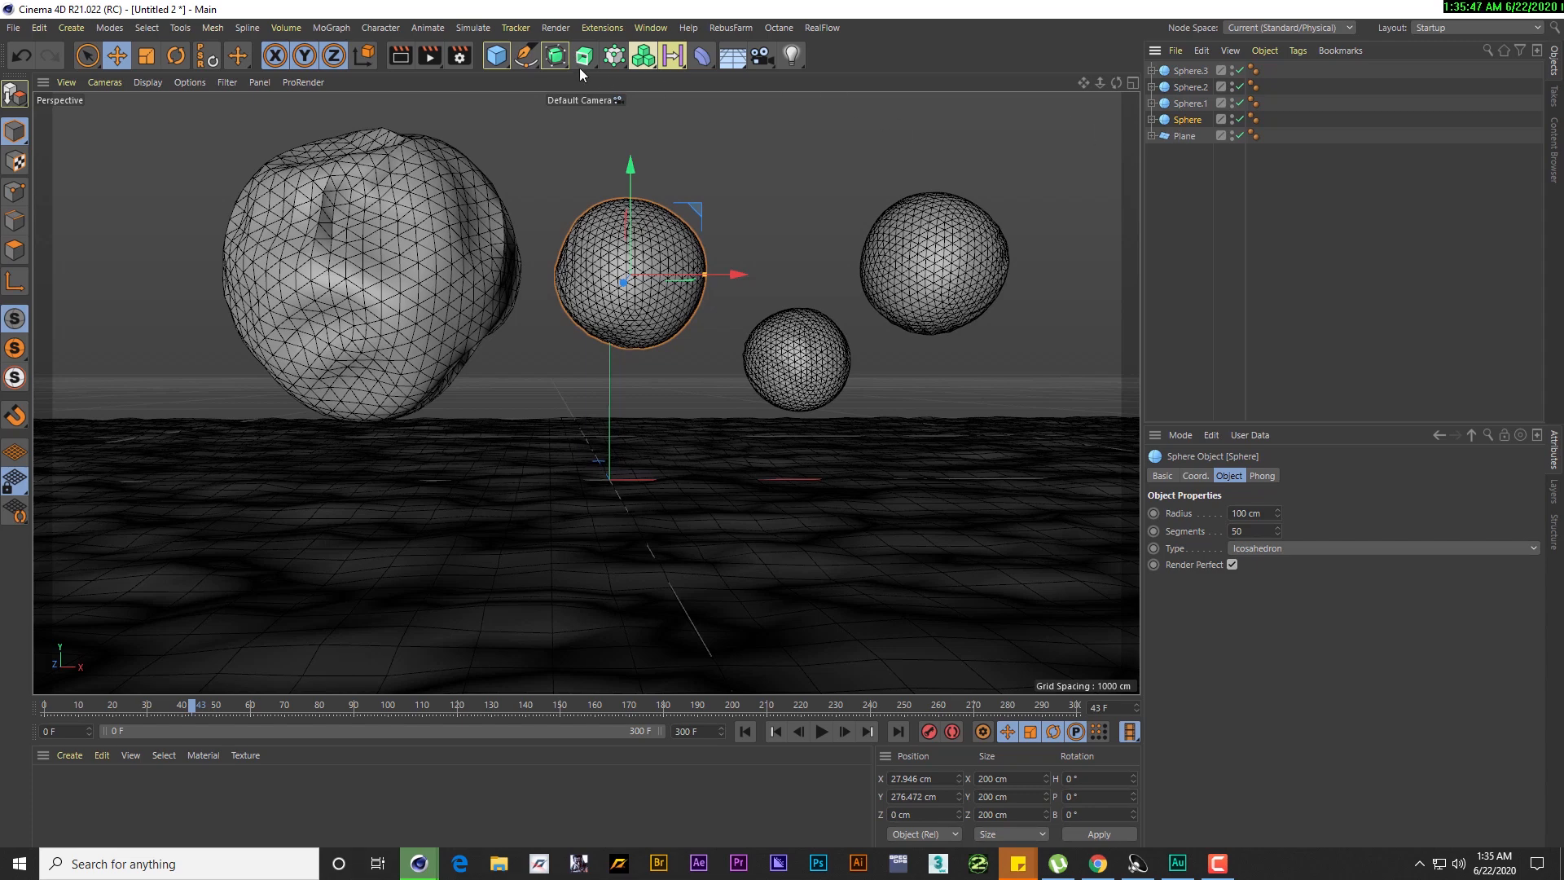
alt+click(555, 55)
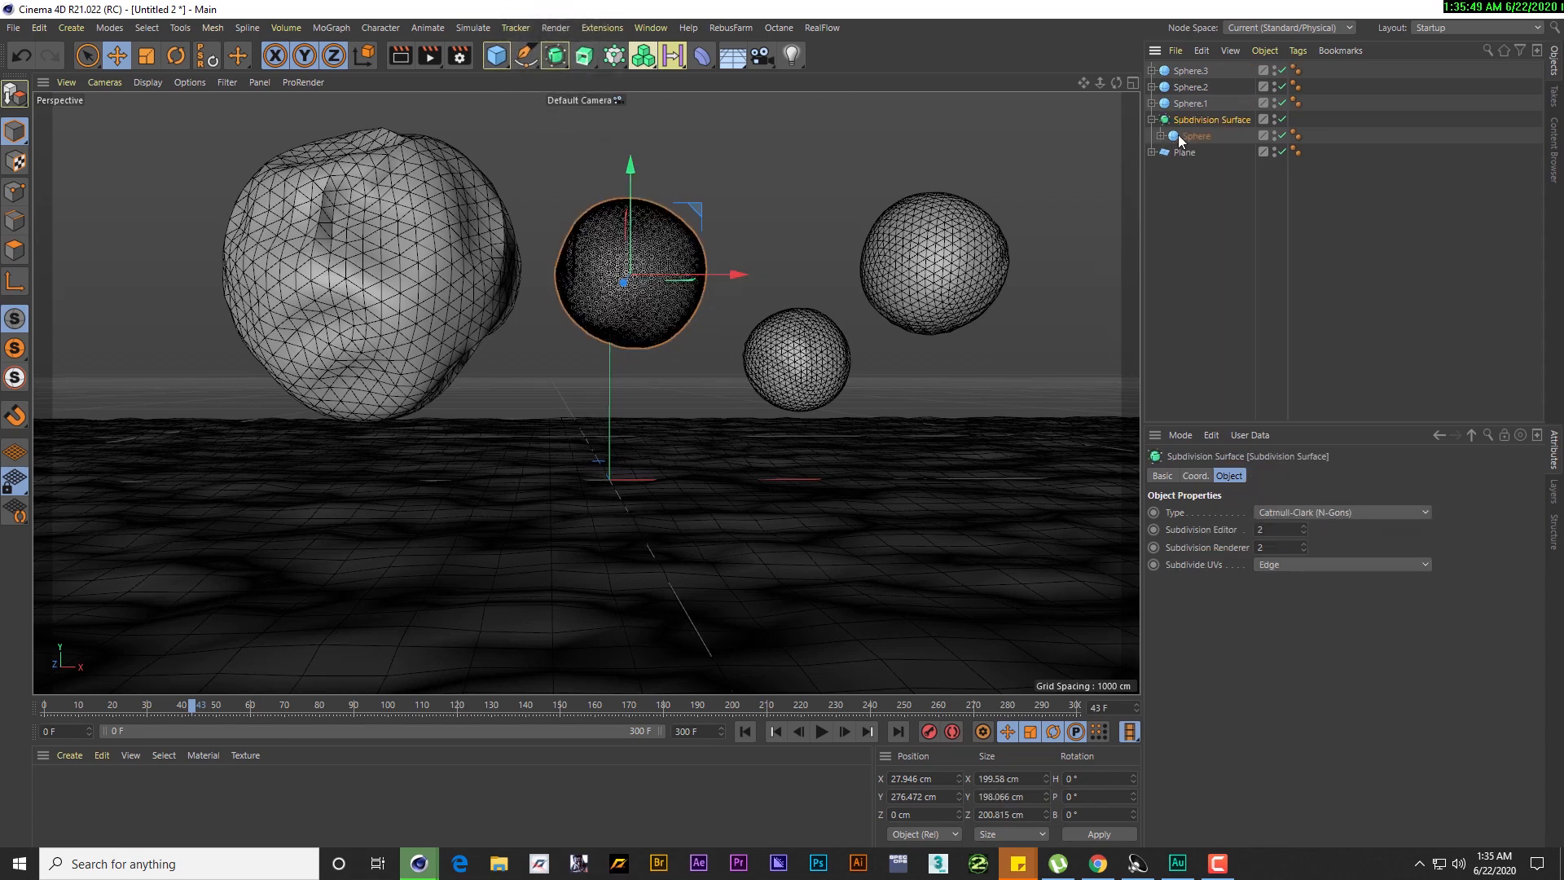
click(1190, 103)
alt+click(556, 55)
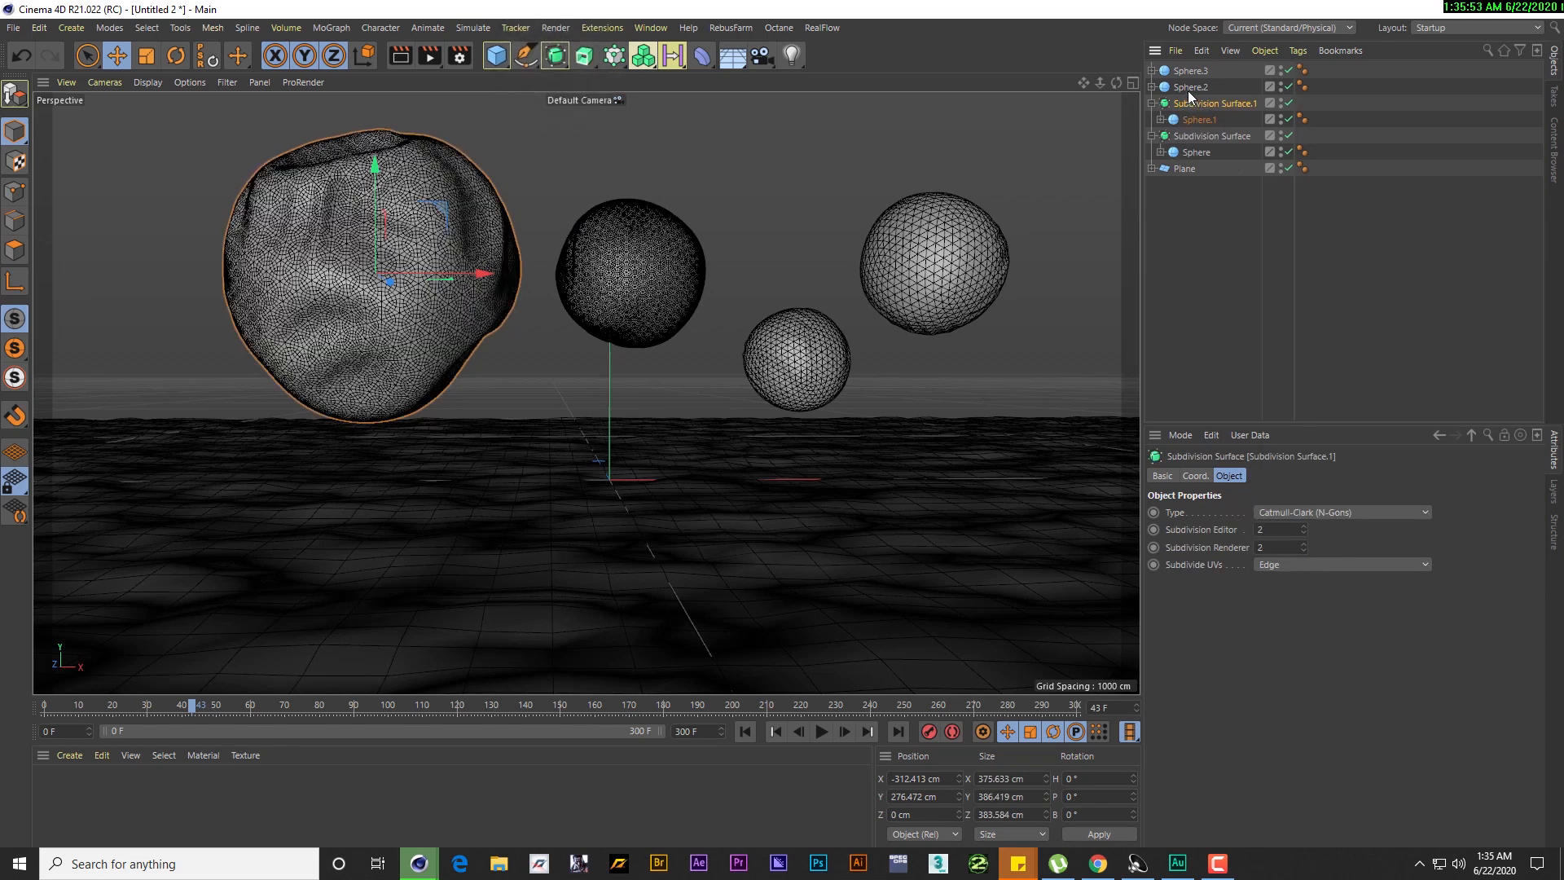
click(1187, 88)
alt+click(555, 57)
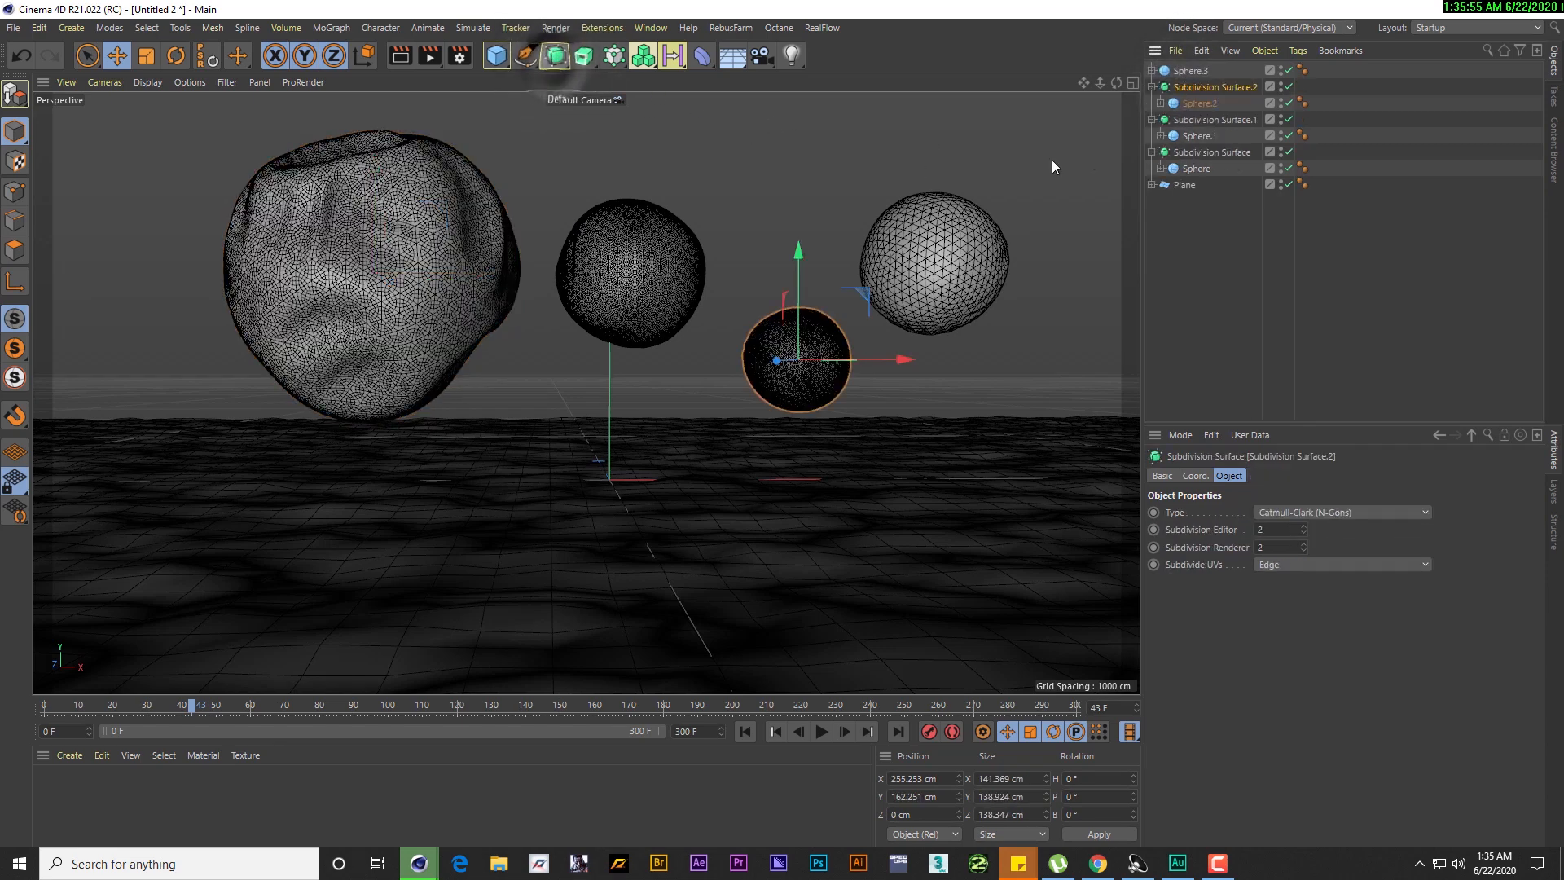
click(1190, 71)
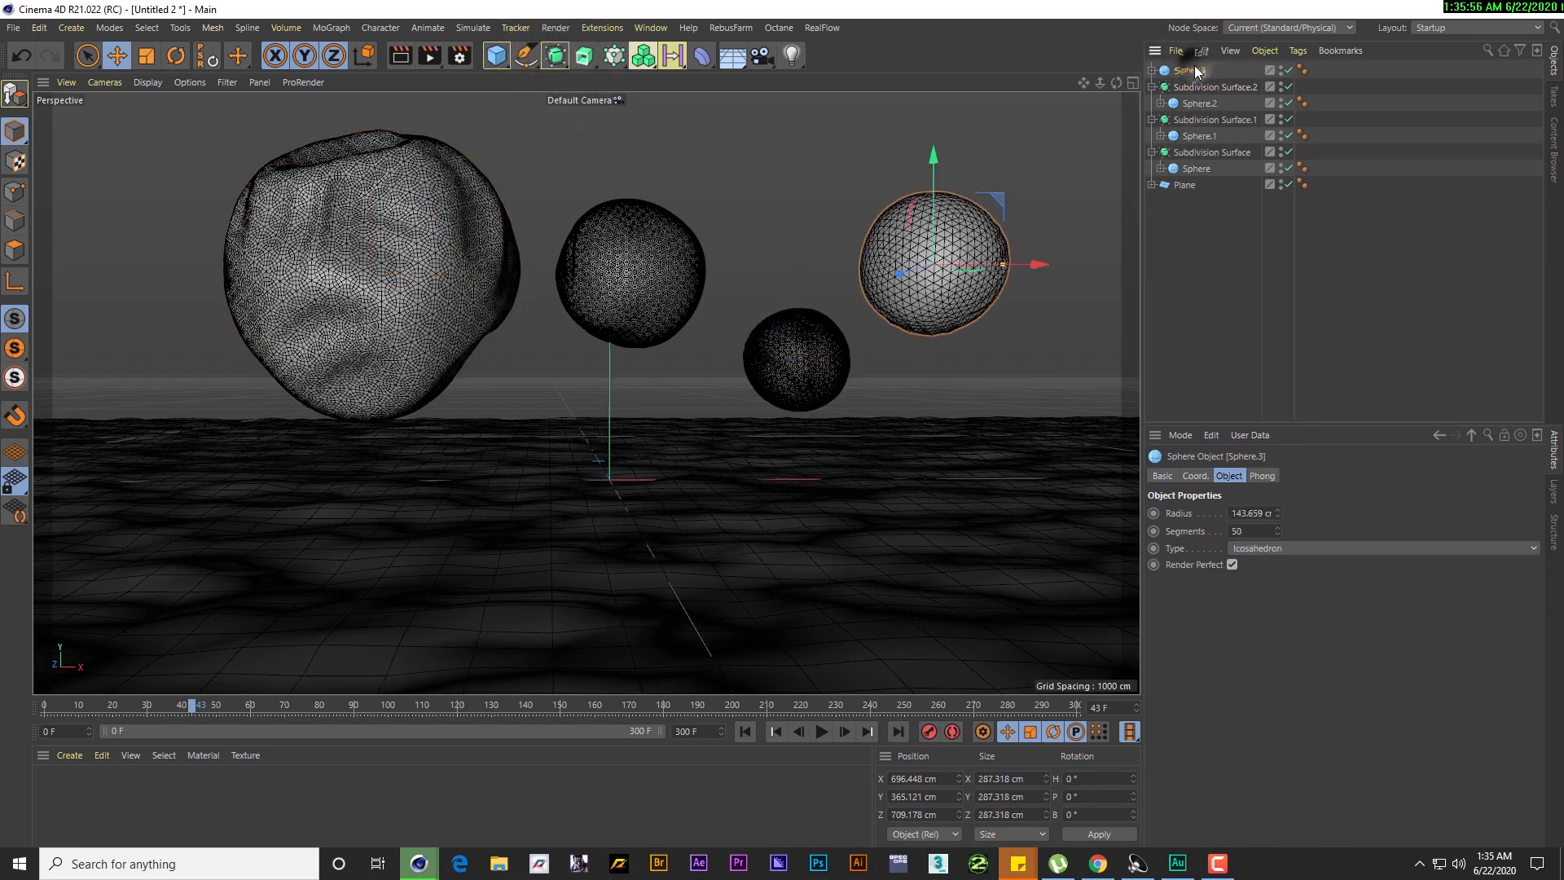
alt+click(556, 56)
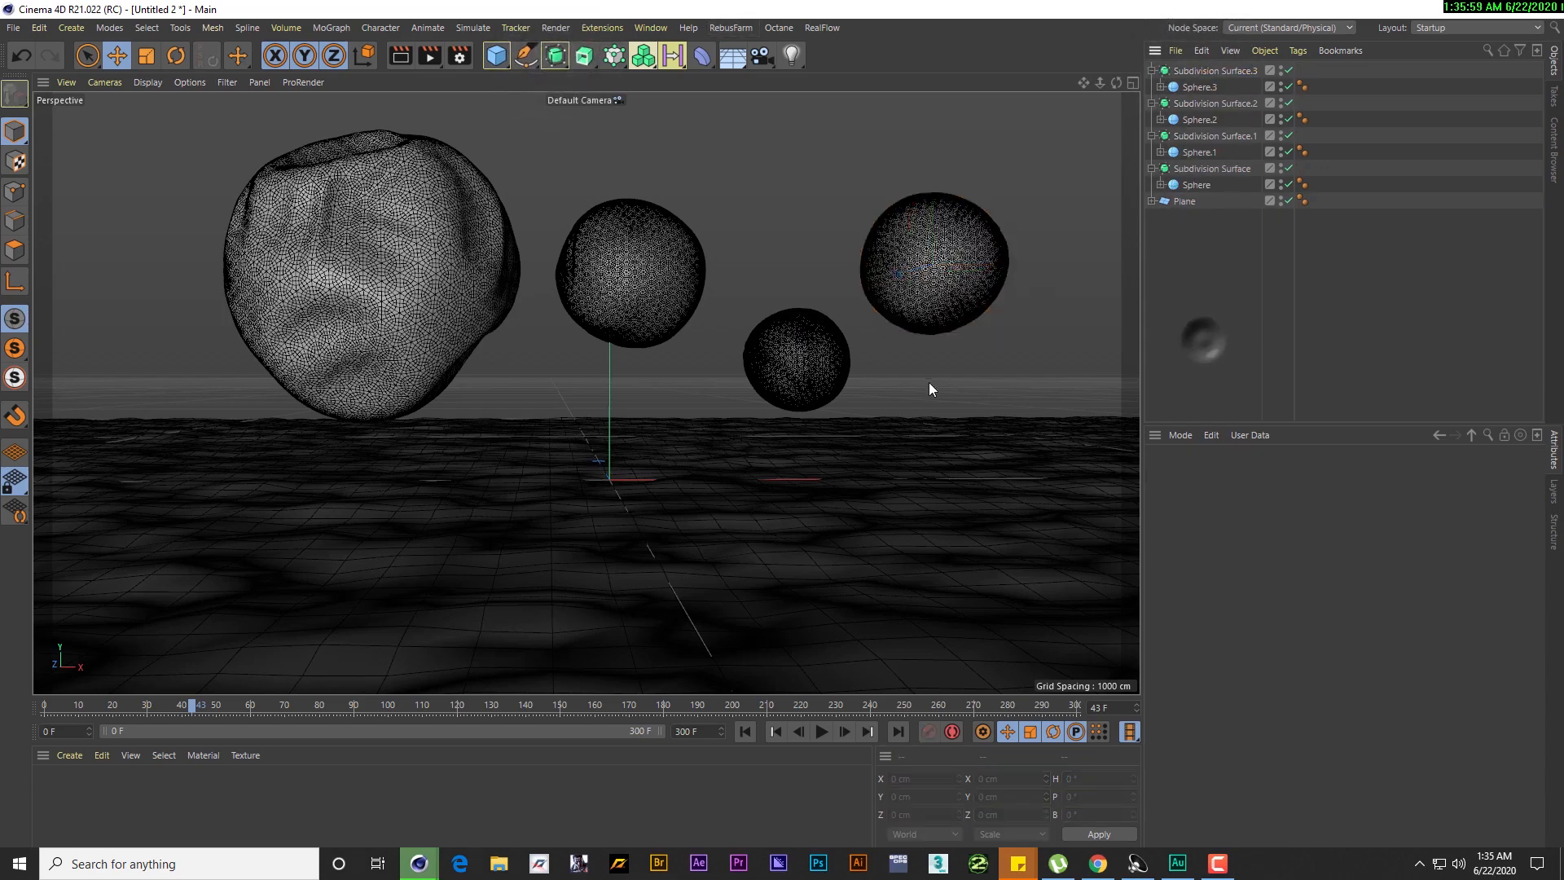
At frame 209, try a Subdivision Editor level of 0 on the 100 cm sphere's Subdivision Surface and restore it to 2
drag(196, 707, 763, 705)
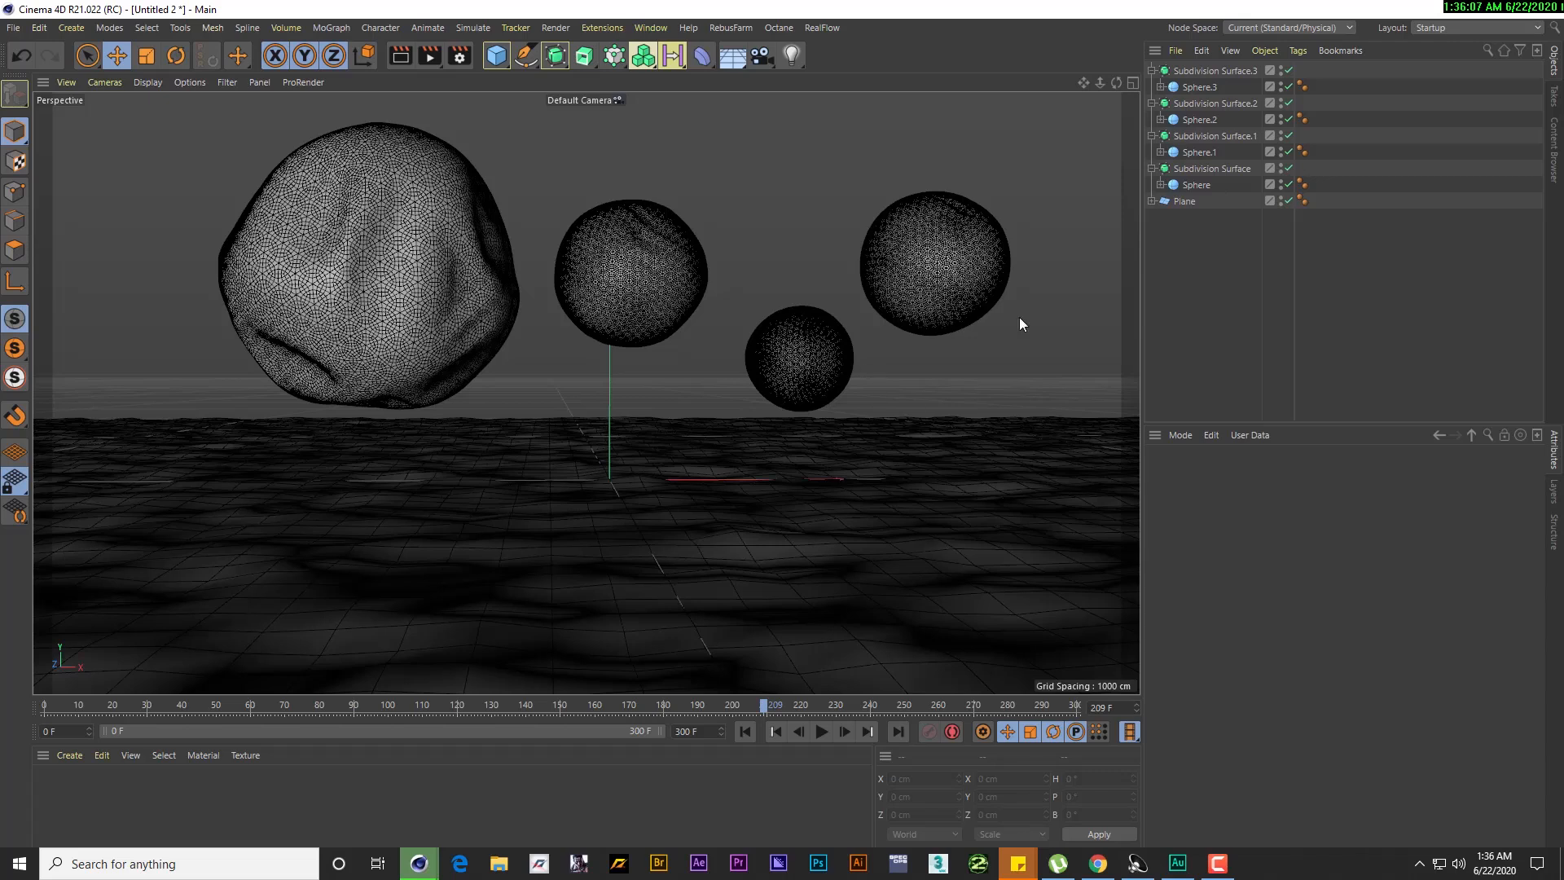
click(1191, 170)
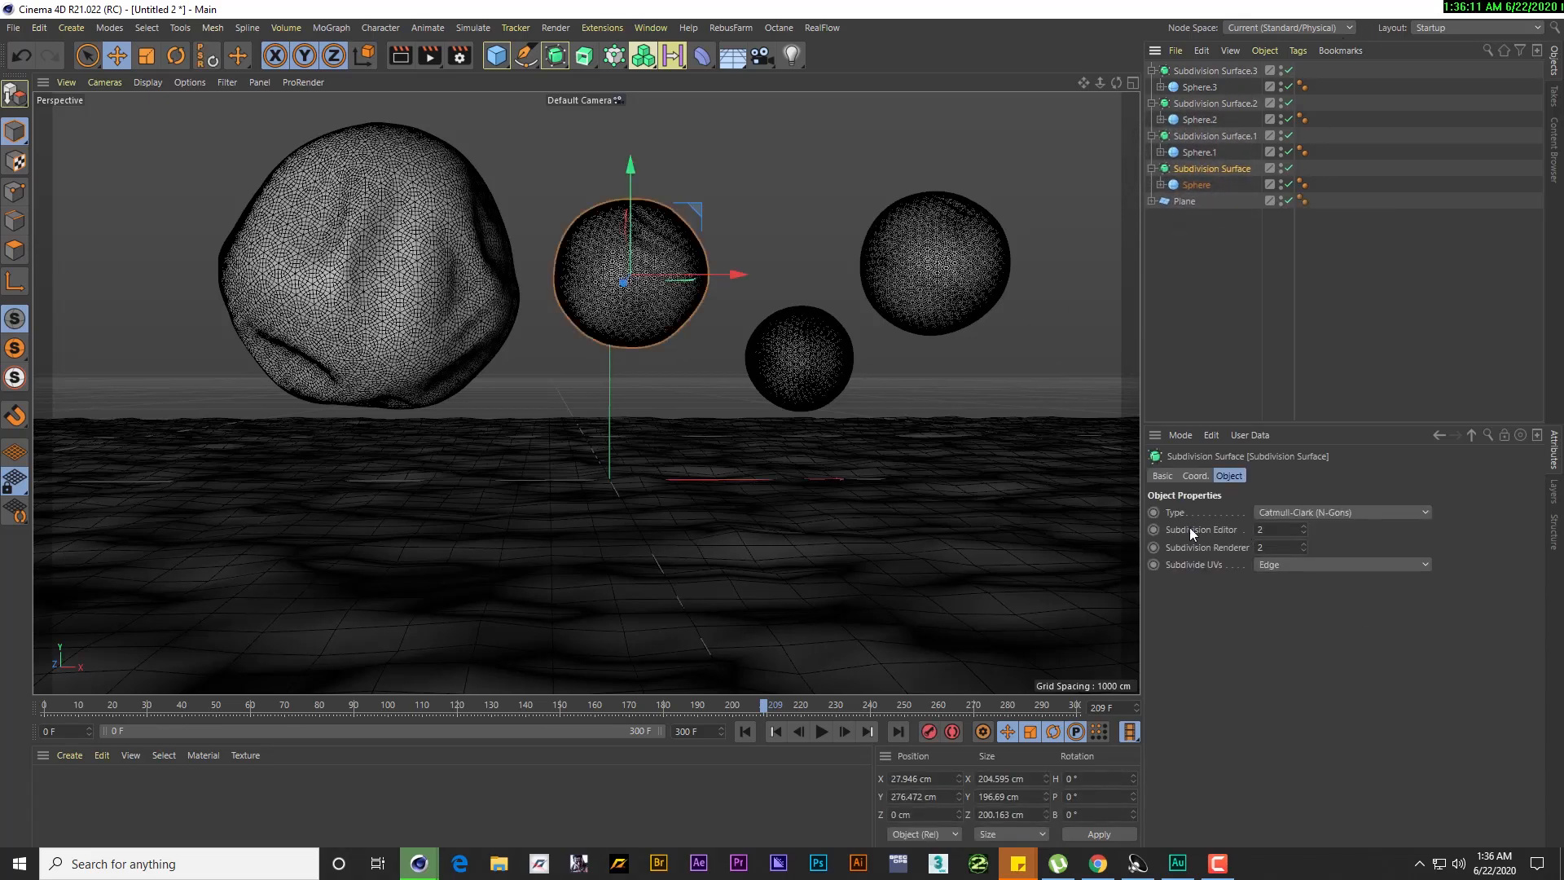
click(1303, 534)
click(1303, 534)
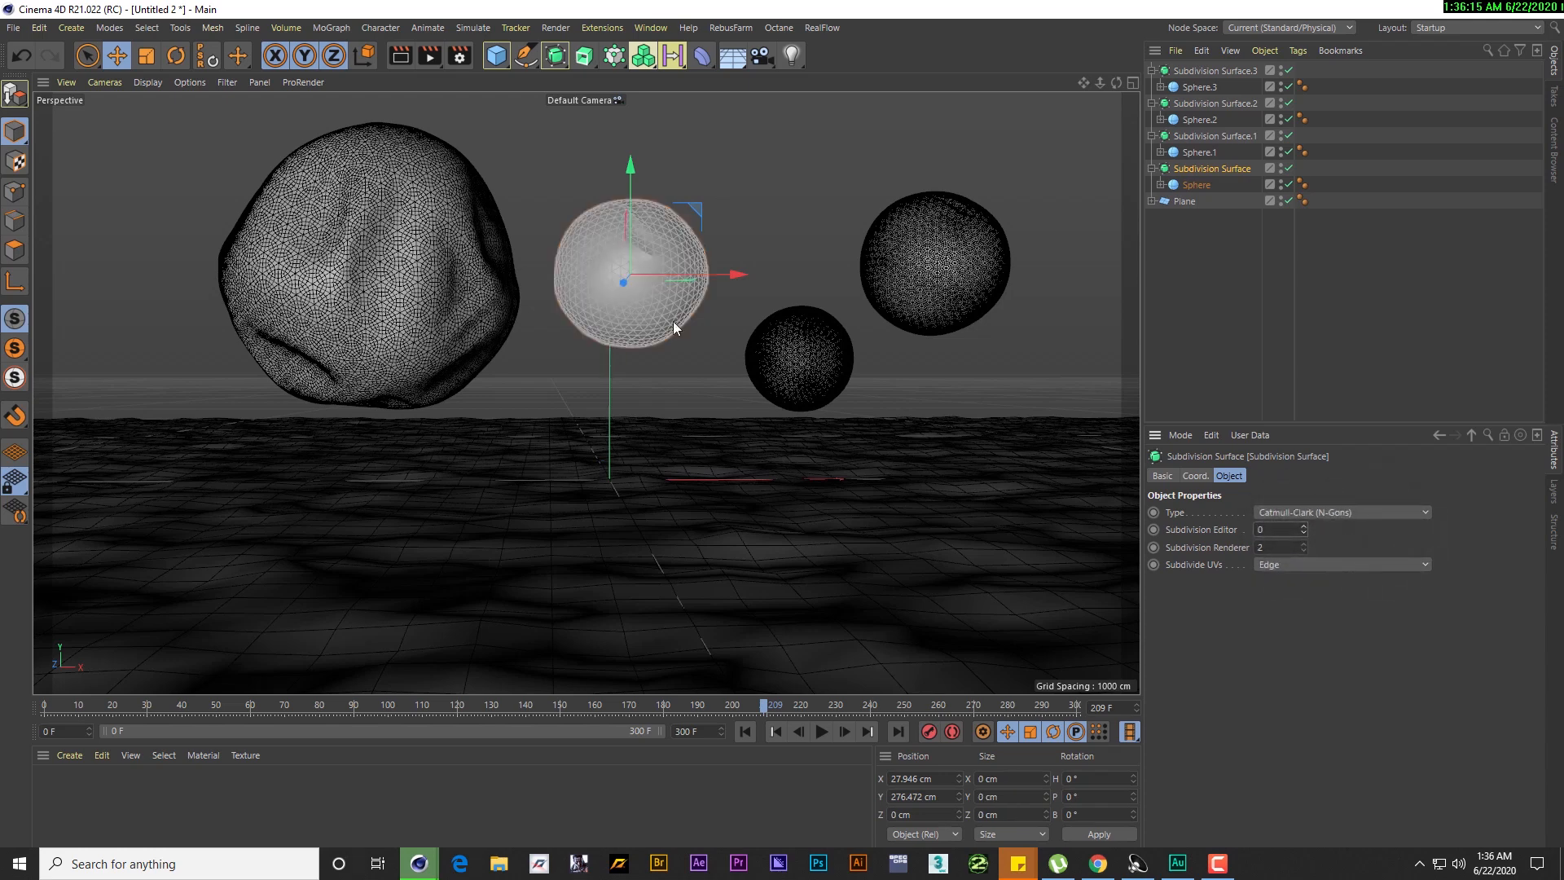
double_click(1304, 526)
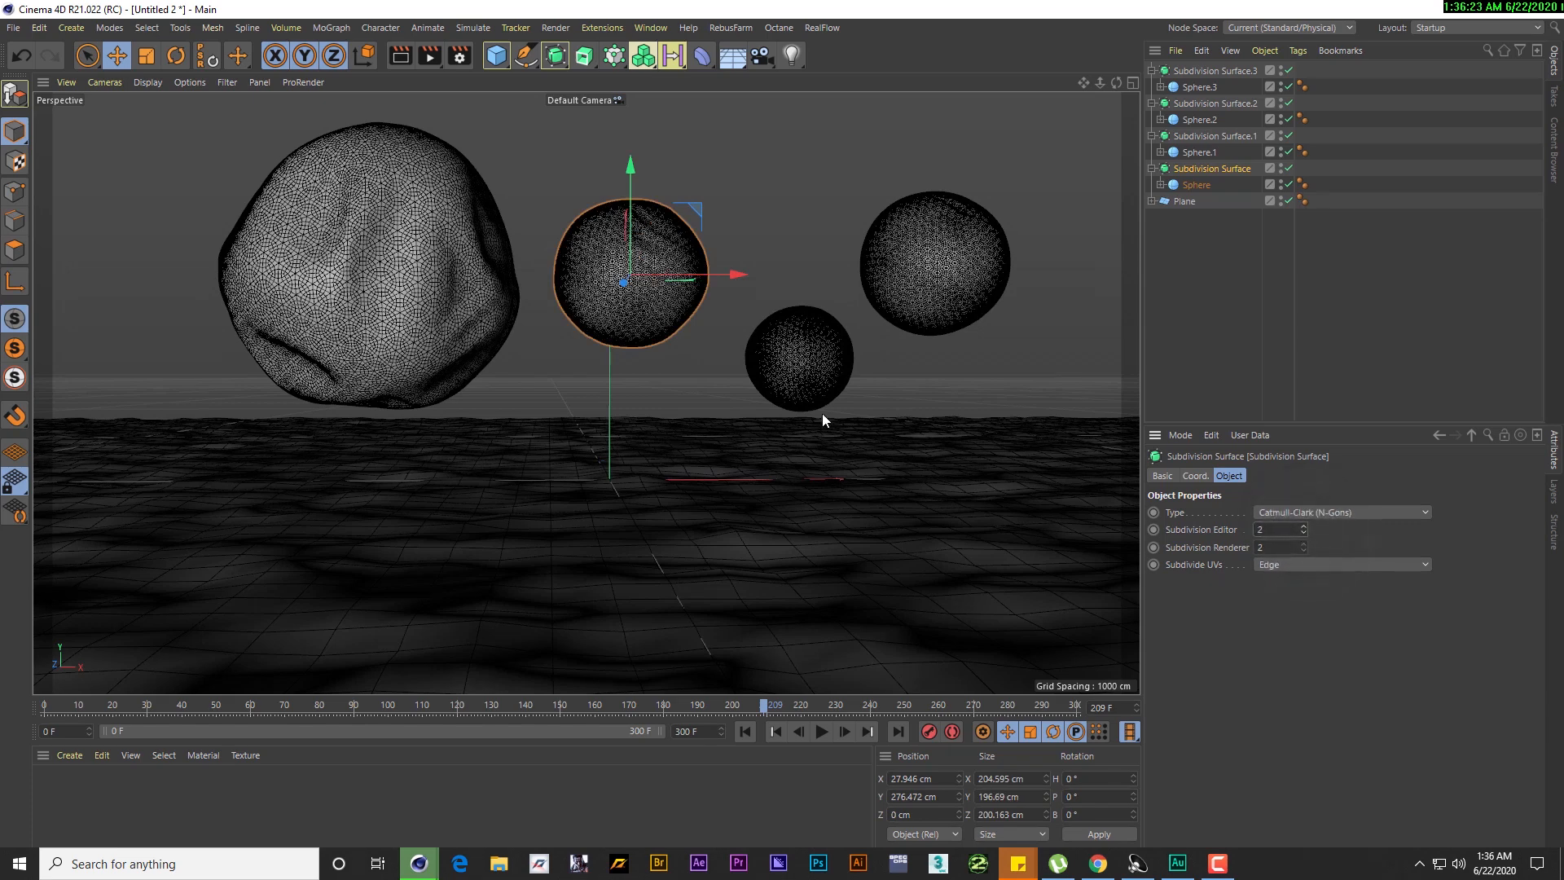
Clear the selection and play the animation from frame 0 to check the smoothed spheres
click(723, 242)
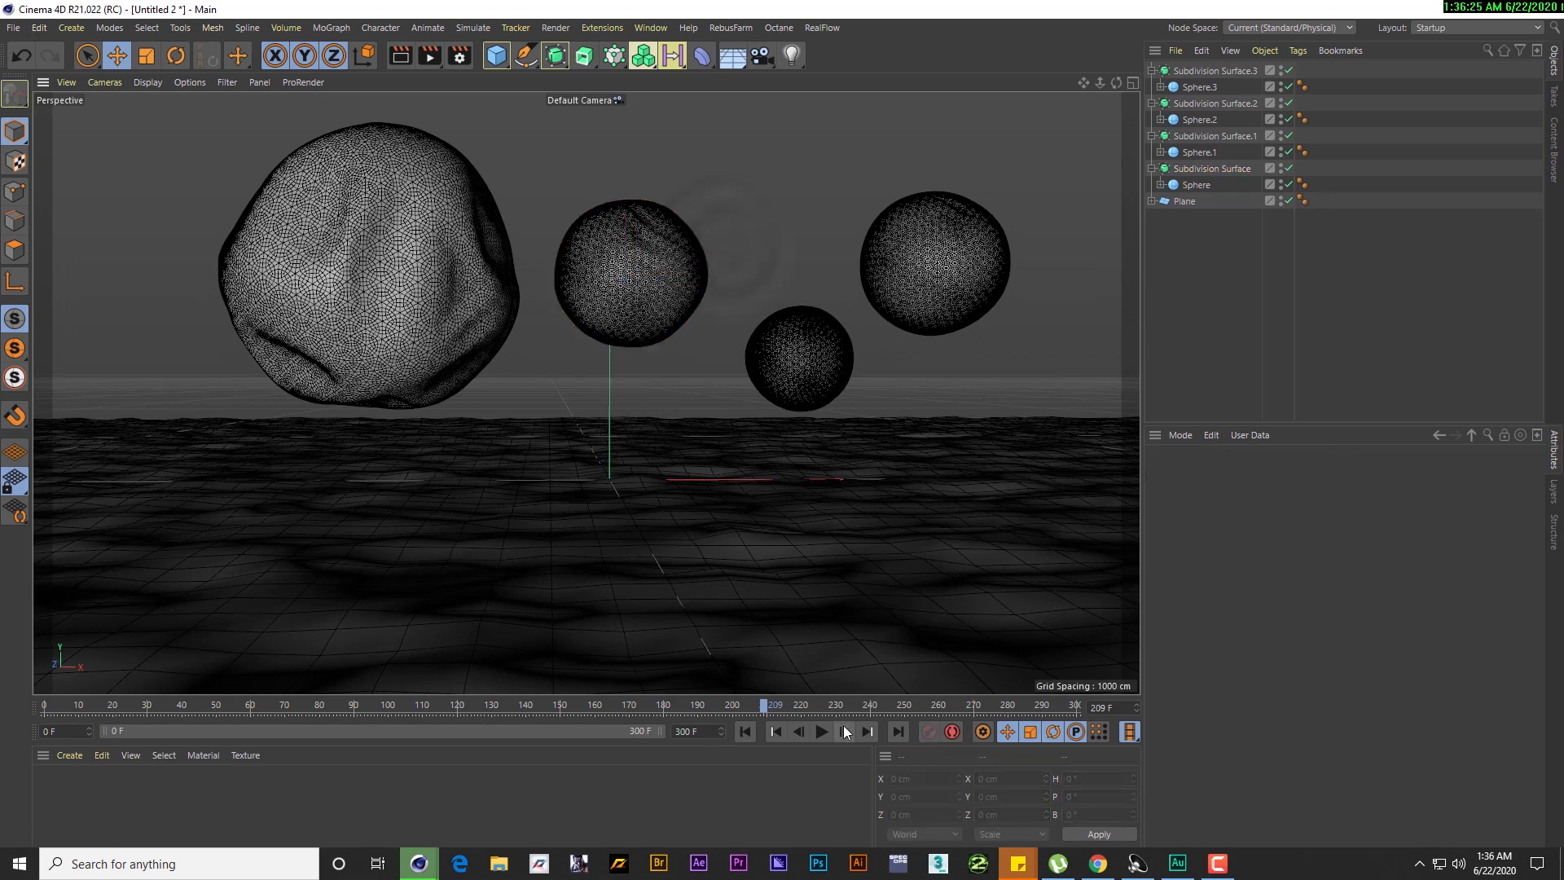
click(743, 731)
click(821, 730)
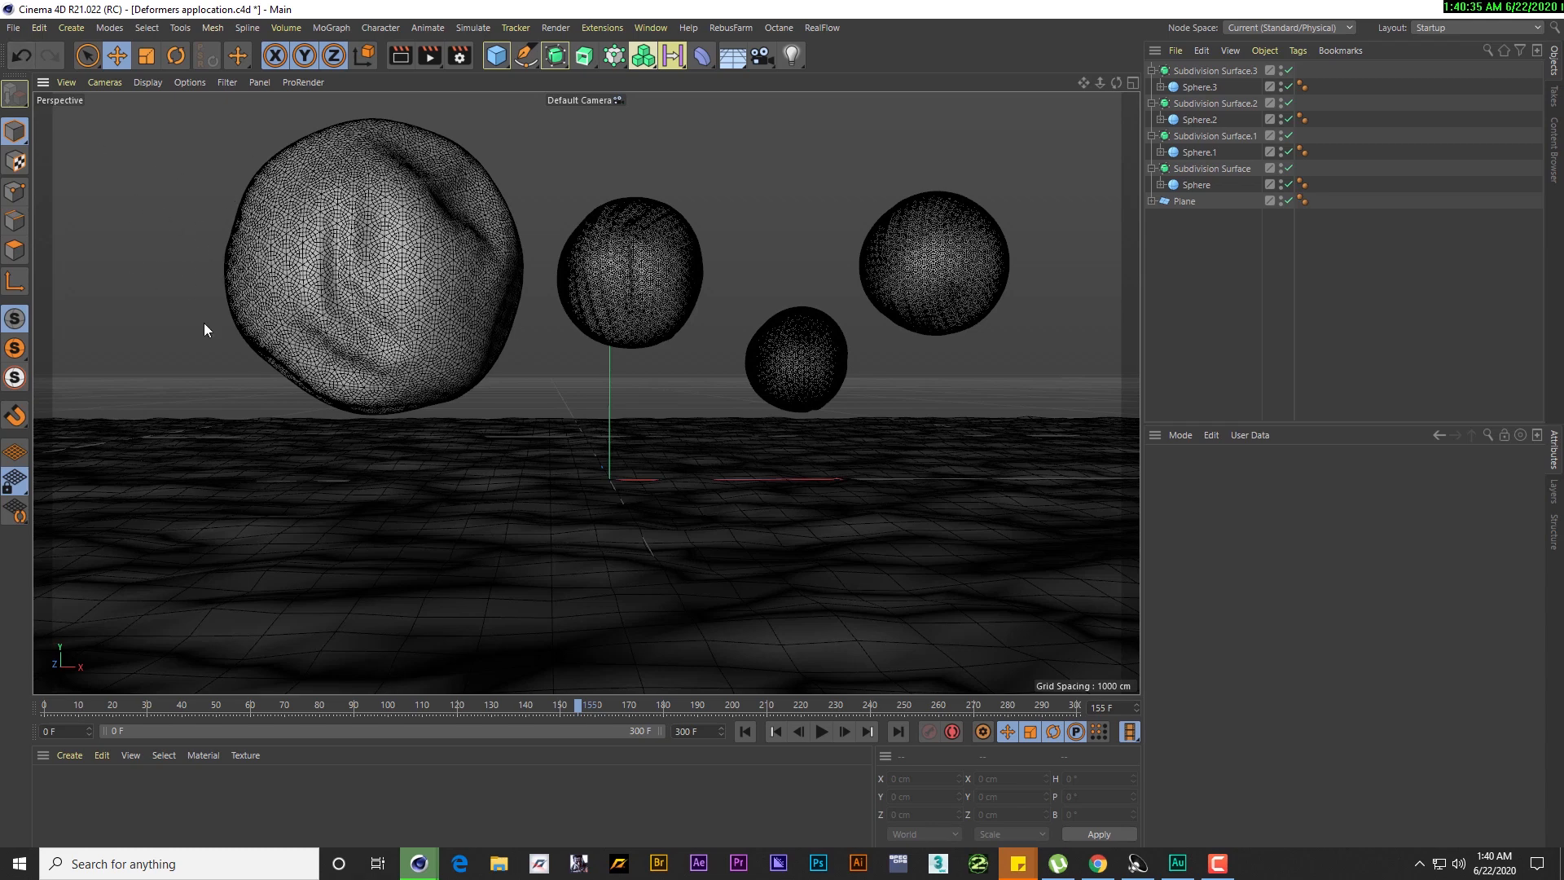
Review the Auto-Save options in the Files preferences, including the save interval and copy limit, and close the preferences
click(36, 30)
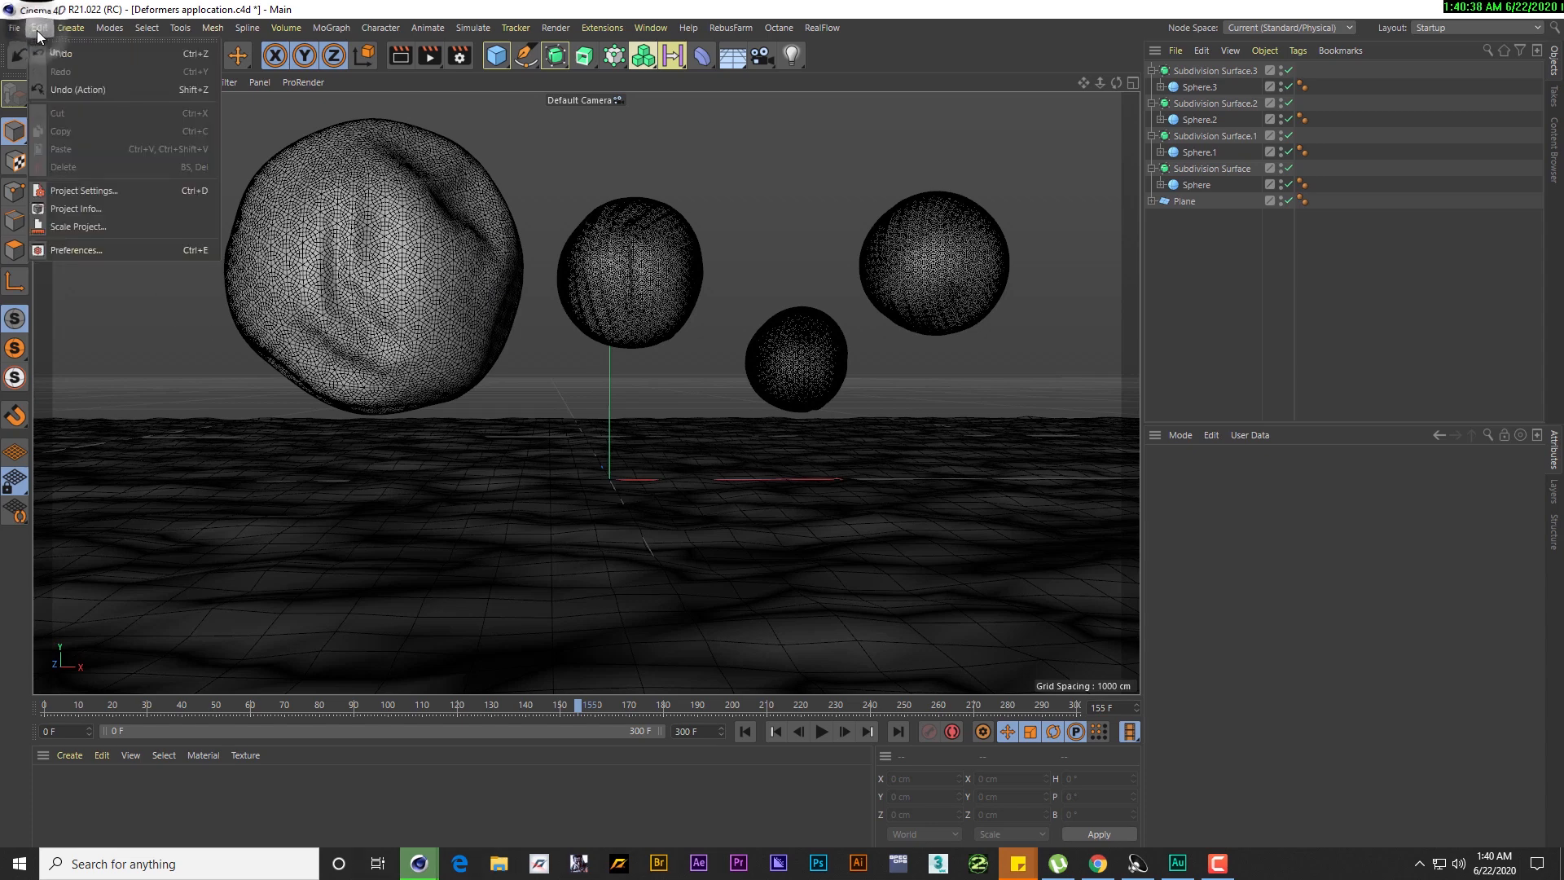
click(91, 251)
drag(246, 242, 320, 123)
click(188, 238)
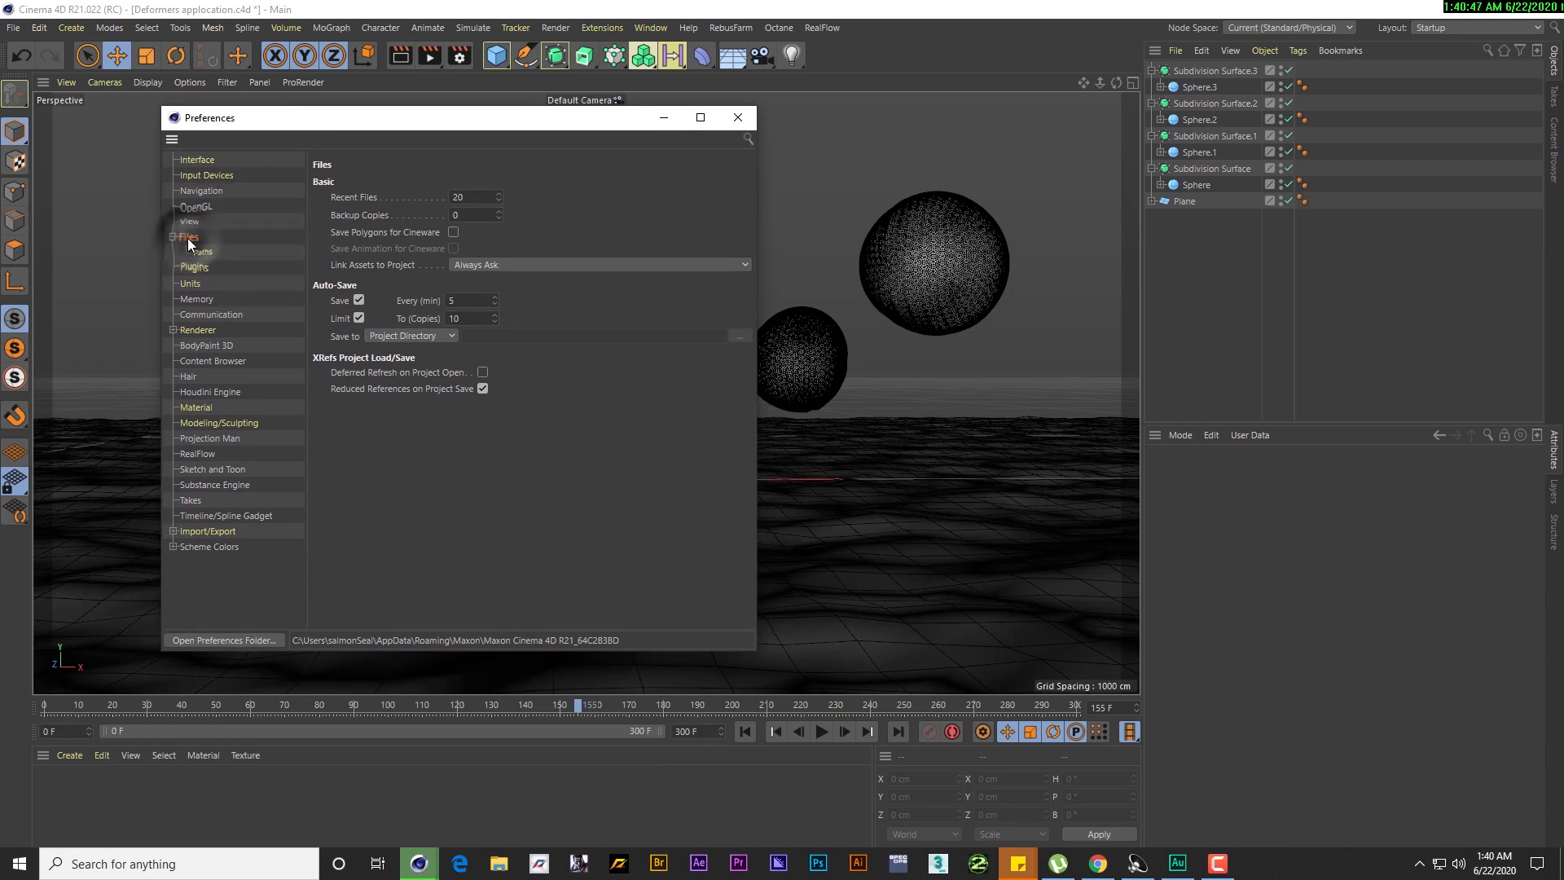
click(358, 300)
click(358, 300)
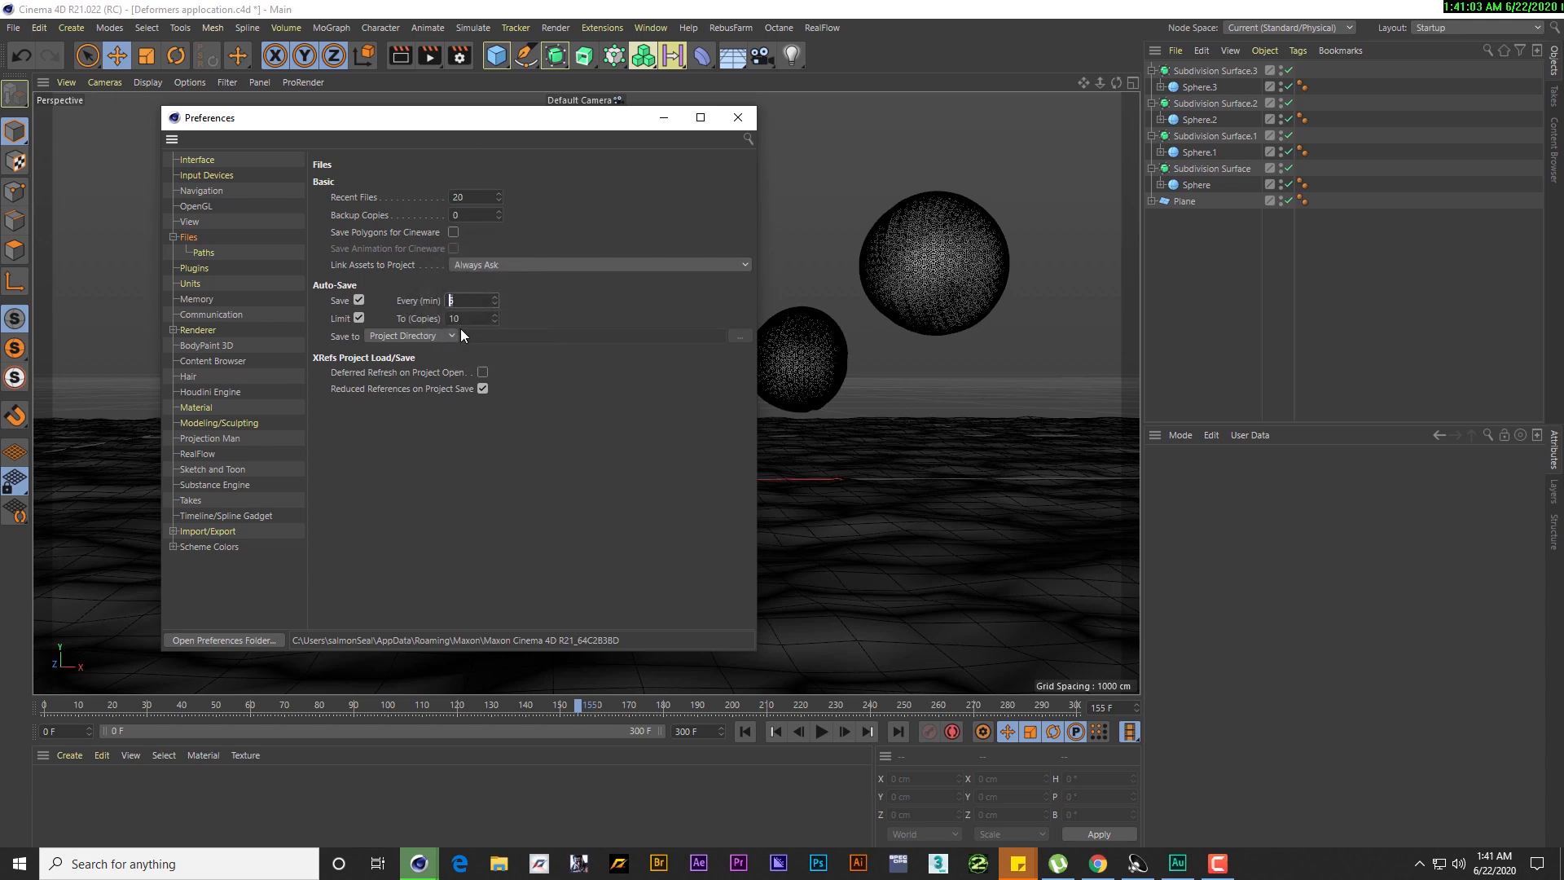
click(468, 318)
click(475, 320)
click(741, 120)
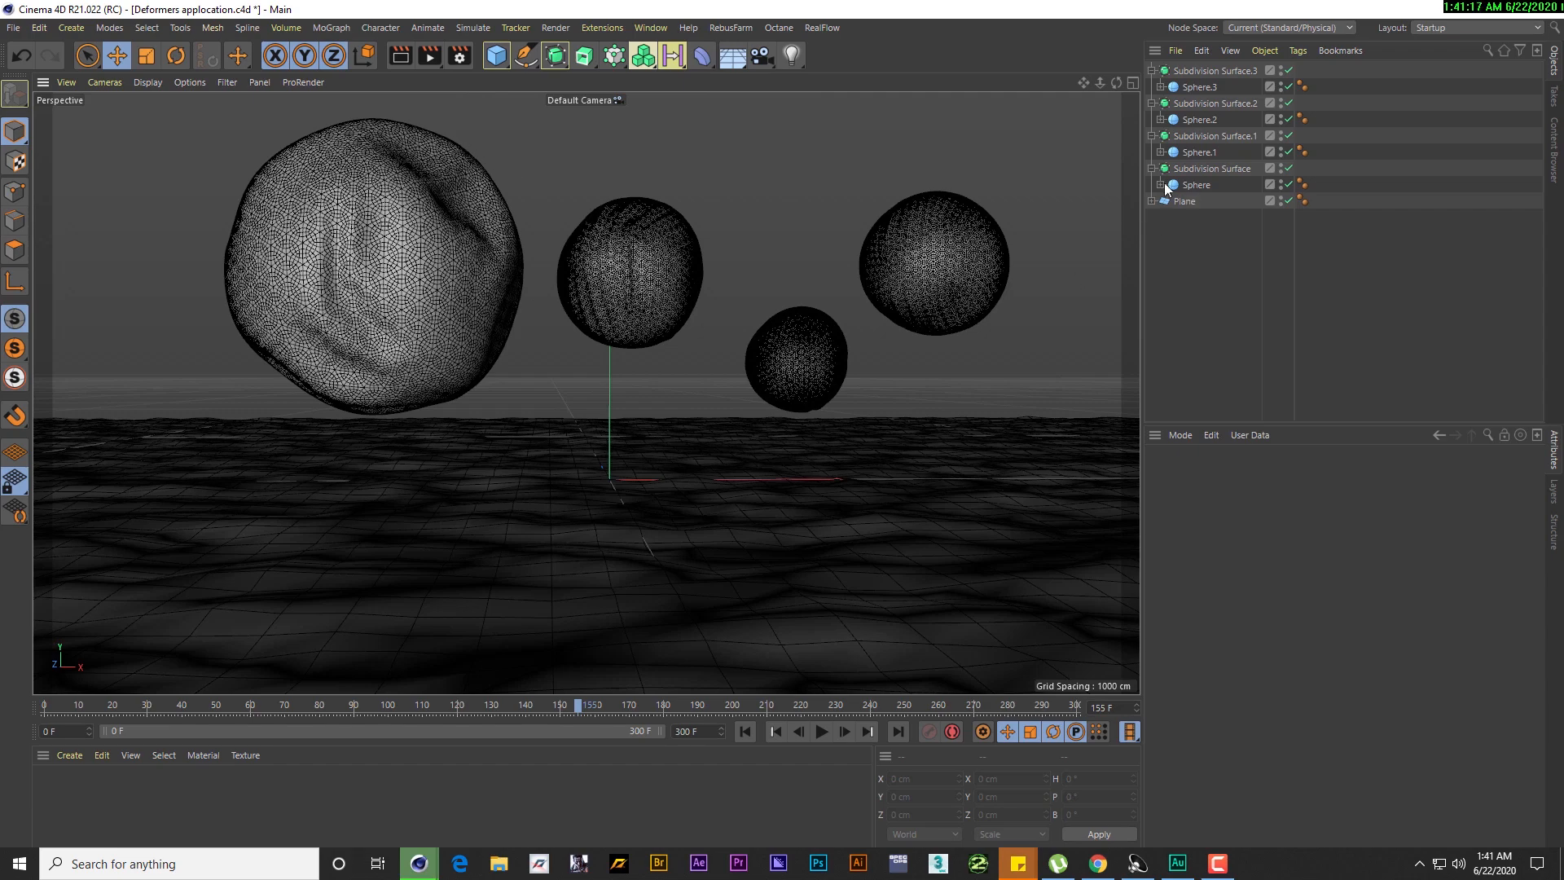
Add a cube in front of the spheres and shape it into a thin slab of about 177 × 165 × 22 cm
click(500, 60)
scroll(593, 428, up, 2)
alt+drag(635, 445, 593, 400)
alt+drag(684, 388, 619, 405)
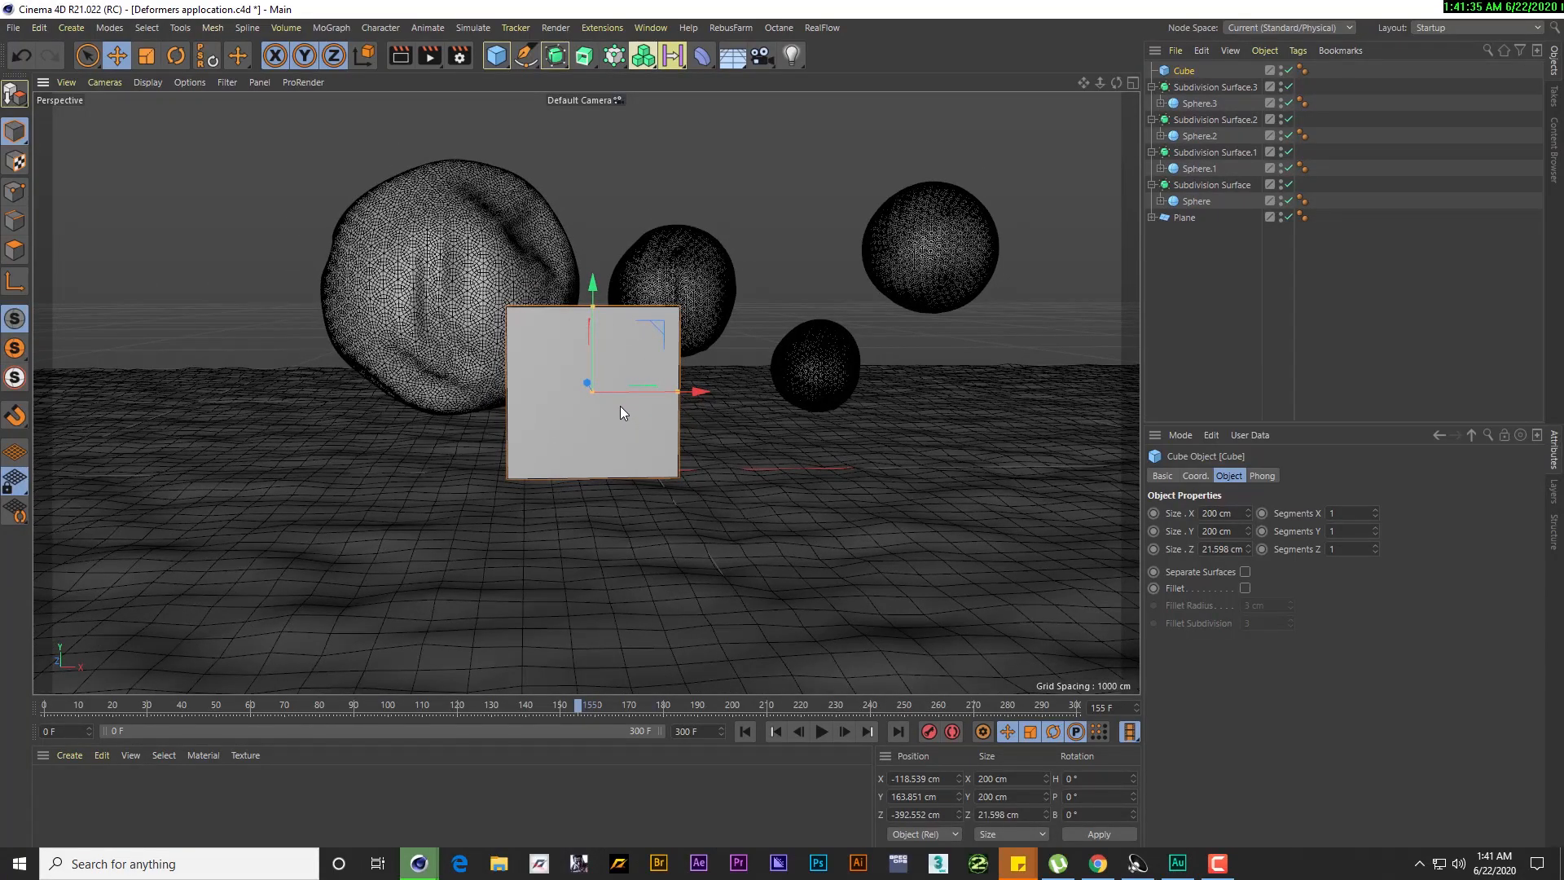
drag(677, 391, 668, 391)
drag(590, 309, 589, 322)
Set the cube's X size to 160 cm
click(1220, 513)
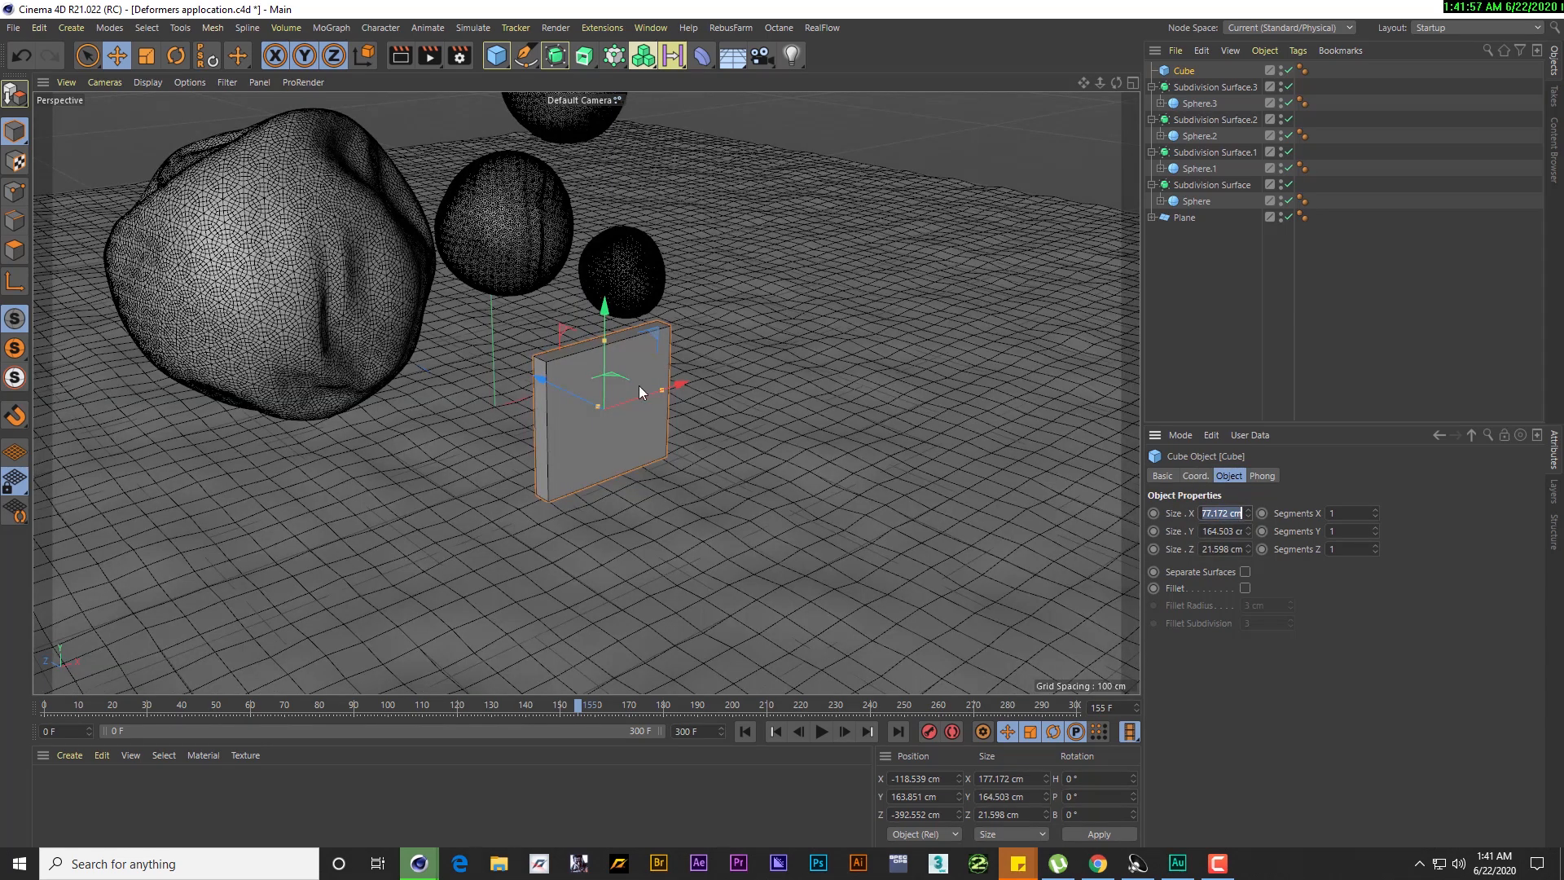
click(1224, 514)
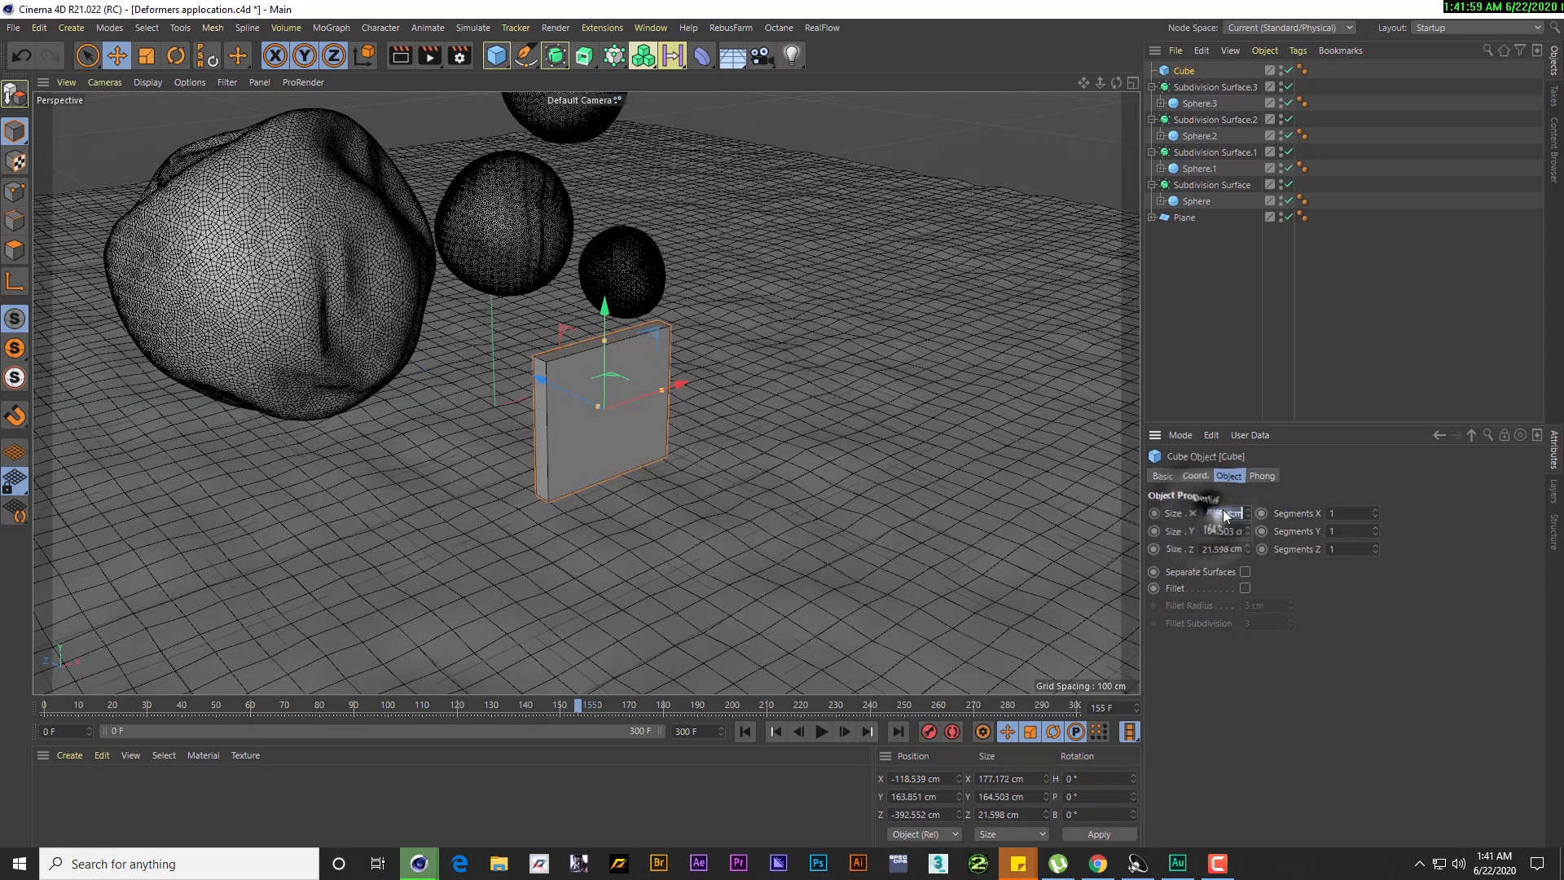
text(160)
key(Return)
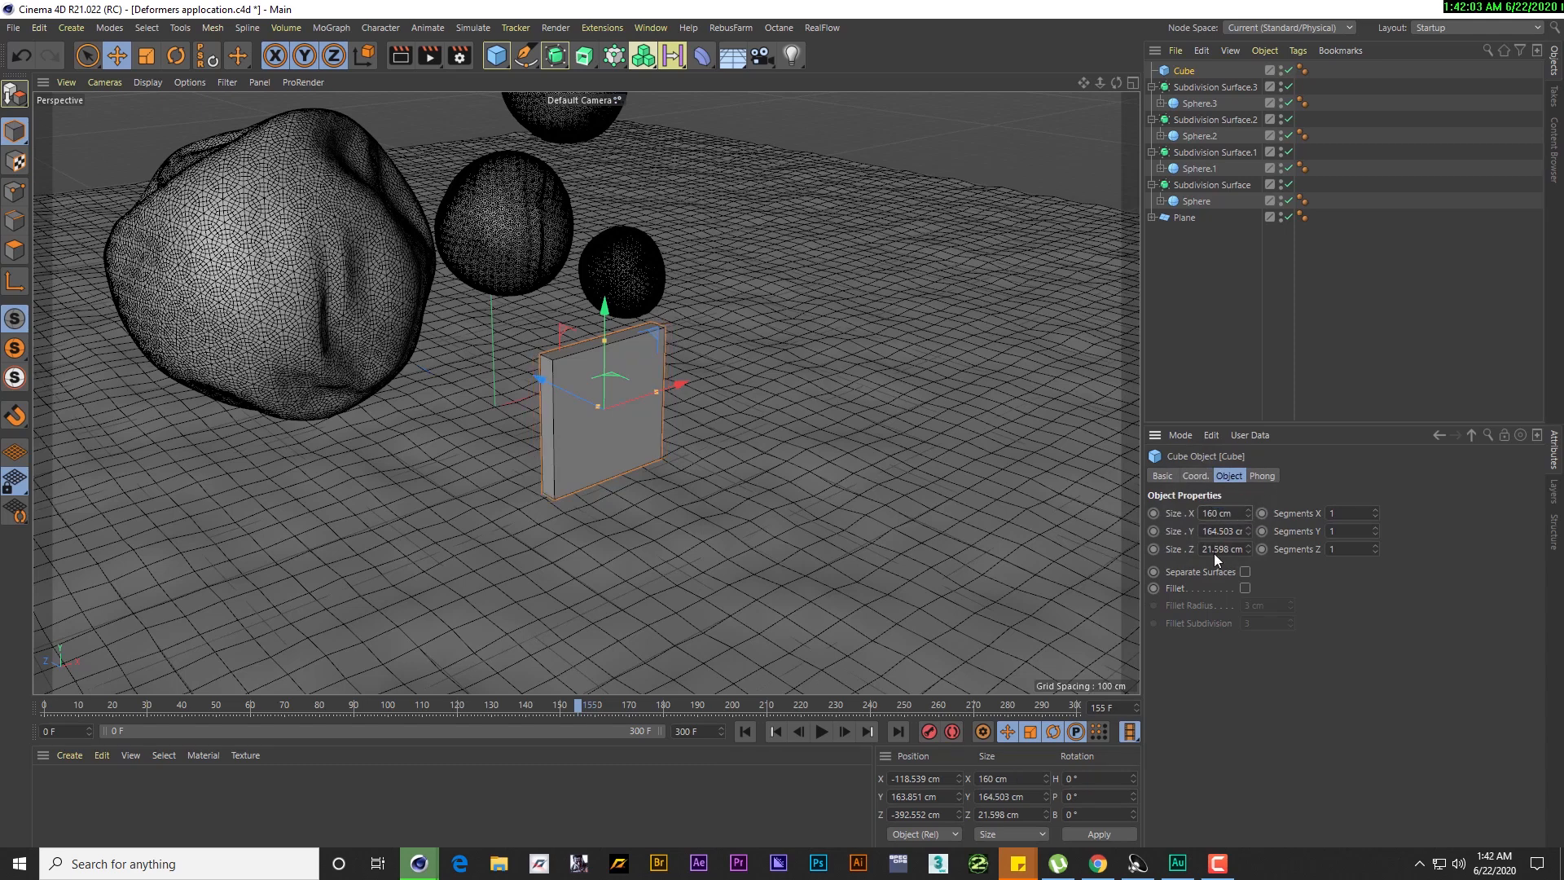
key(BackSpace)
text(60)
key(Return)
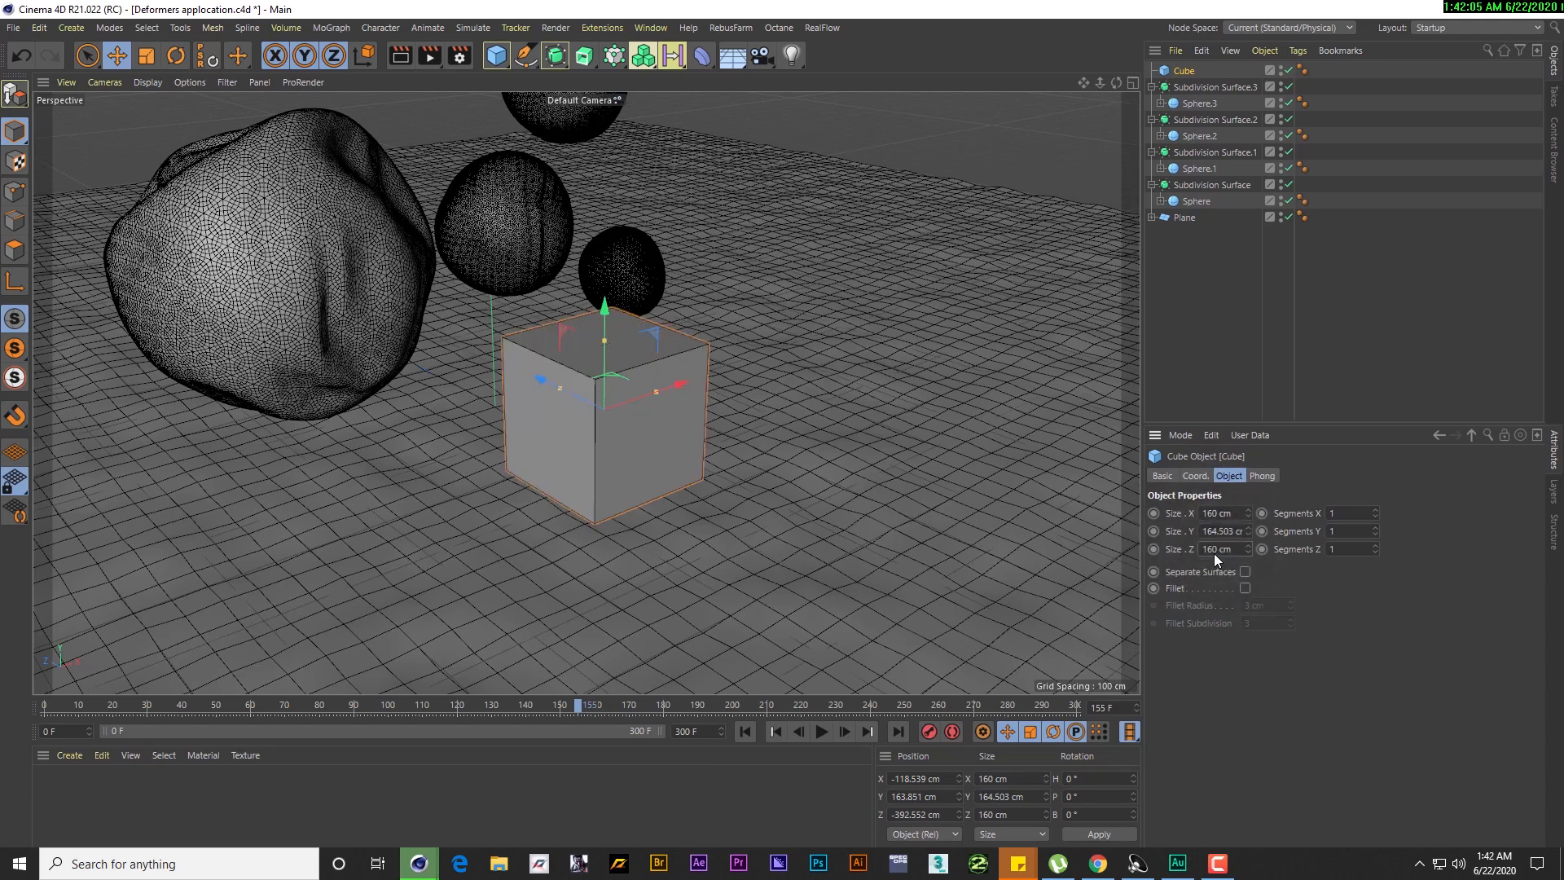
drag(1226, 545, 1230, 540)
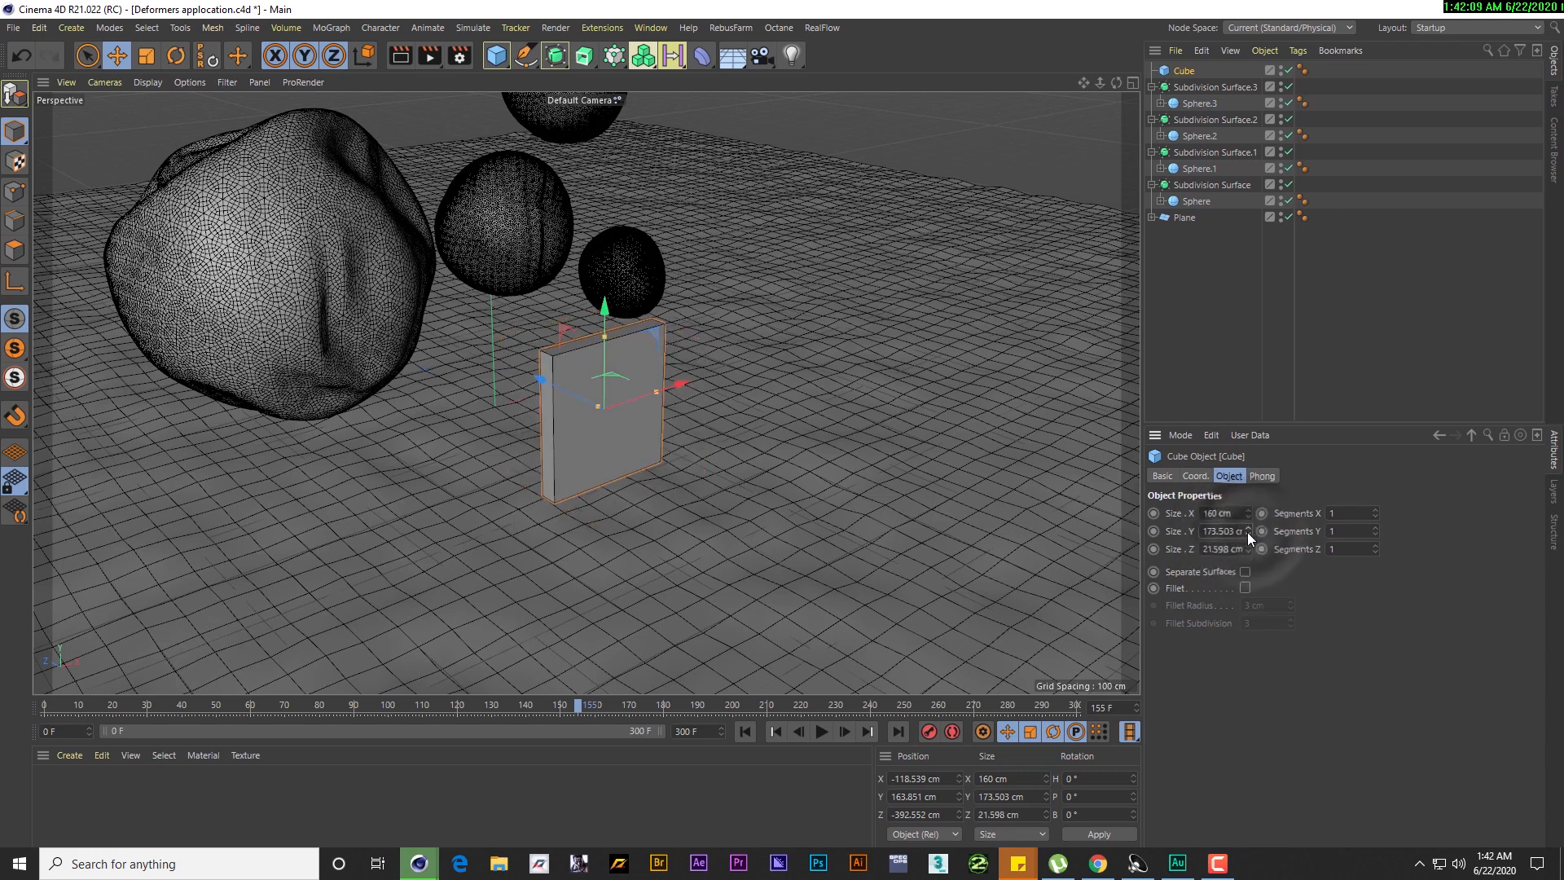
Set the cube's Y size to 160 cm
text(1)
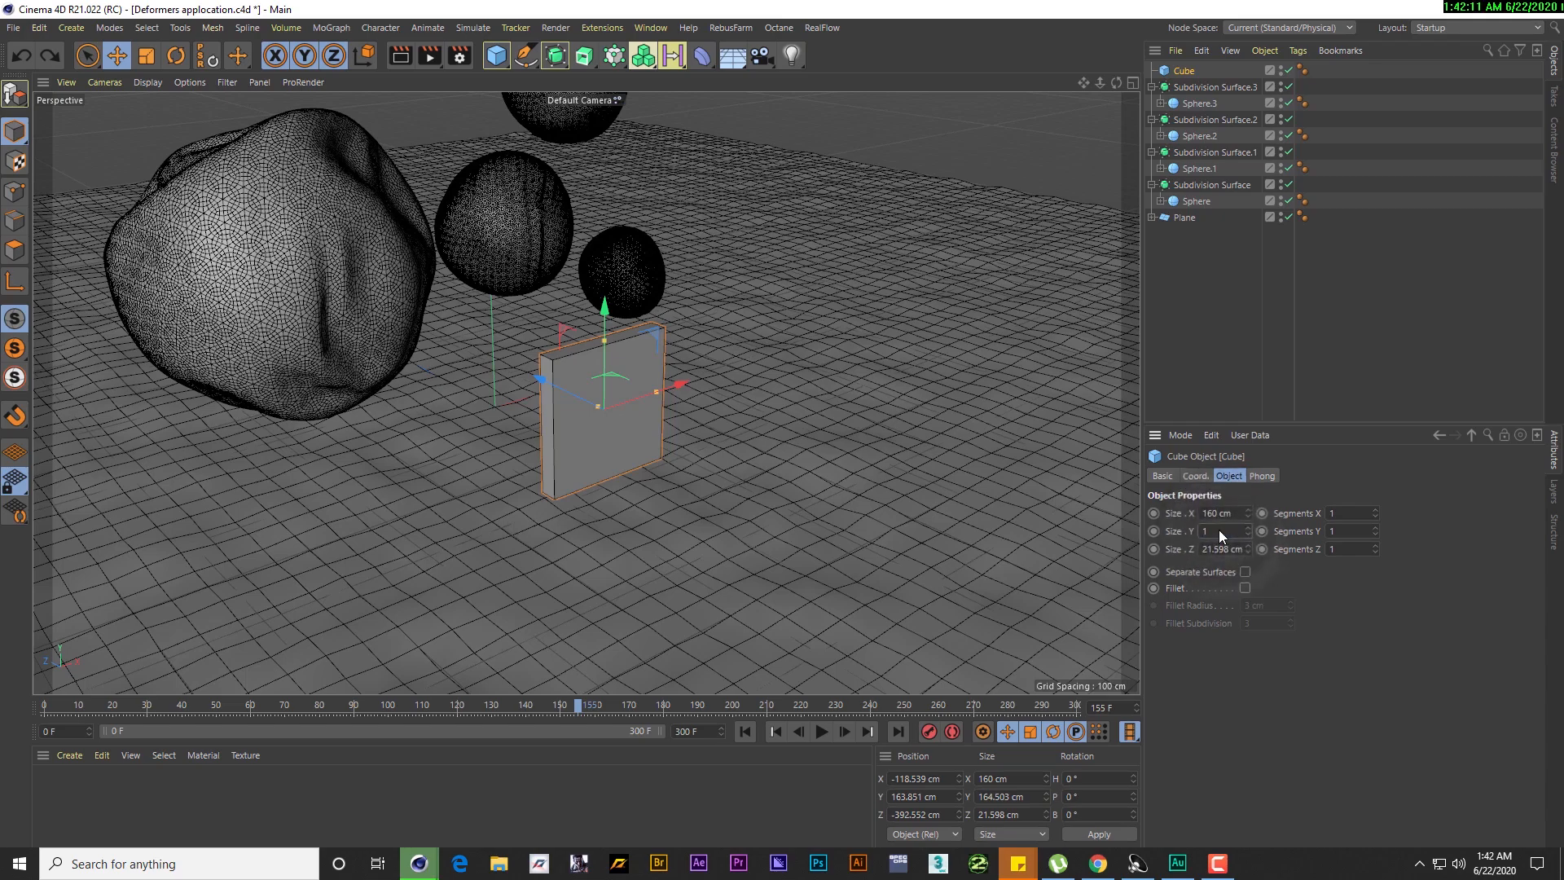
key(Return)
Add a MoText object and set its text to B
alt+drag(869, 290, 574, 358)
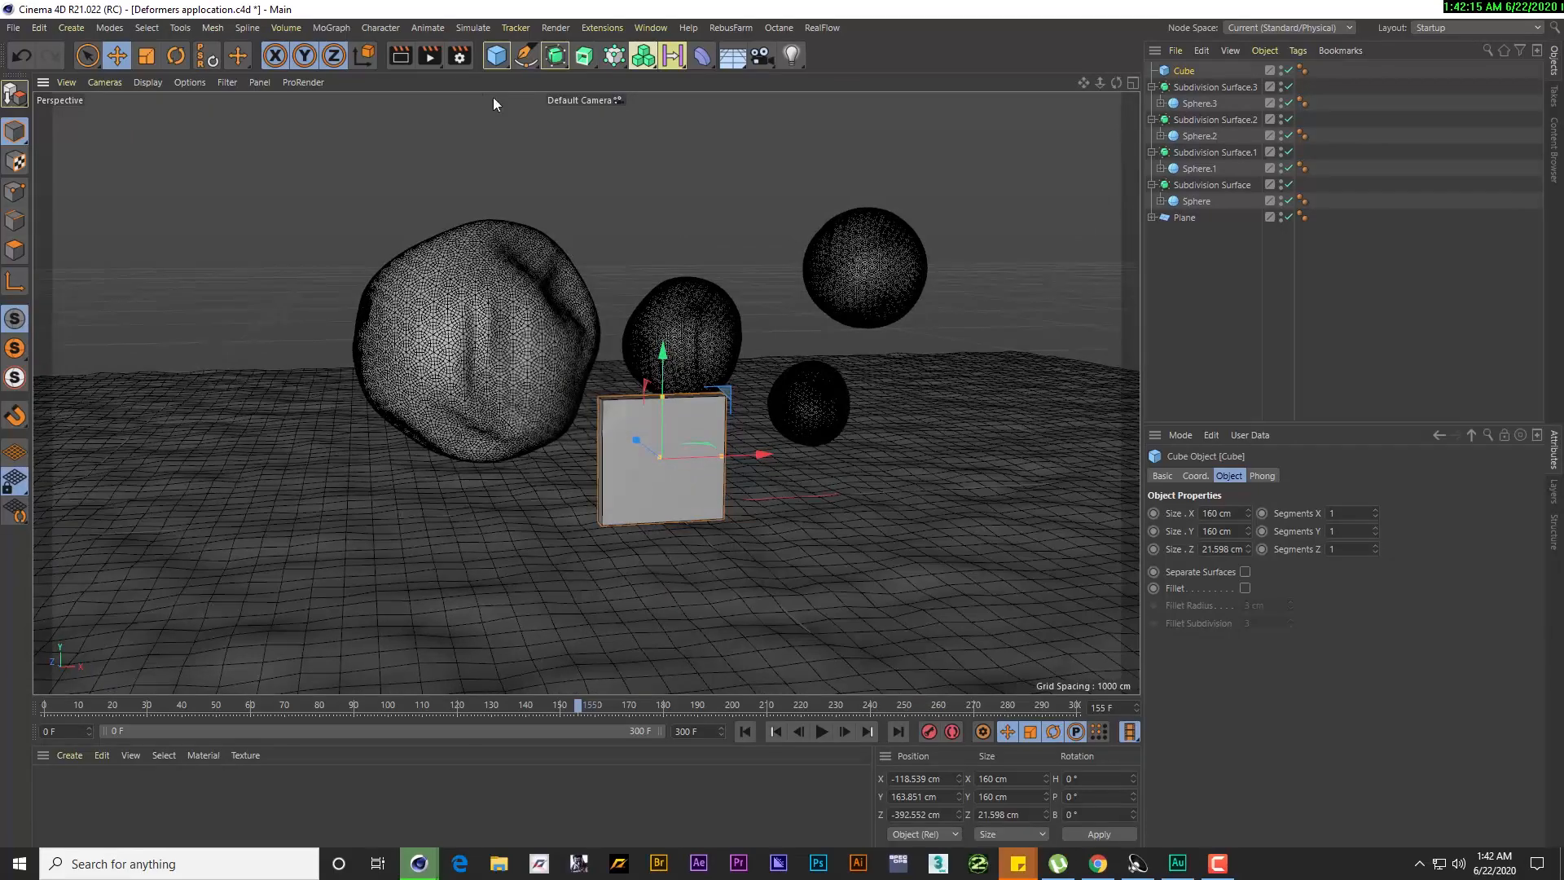
click(327, 28)
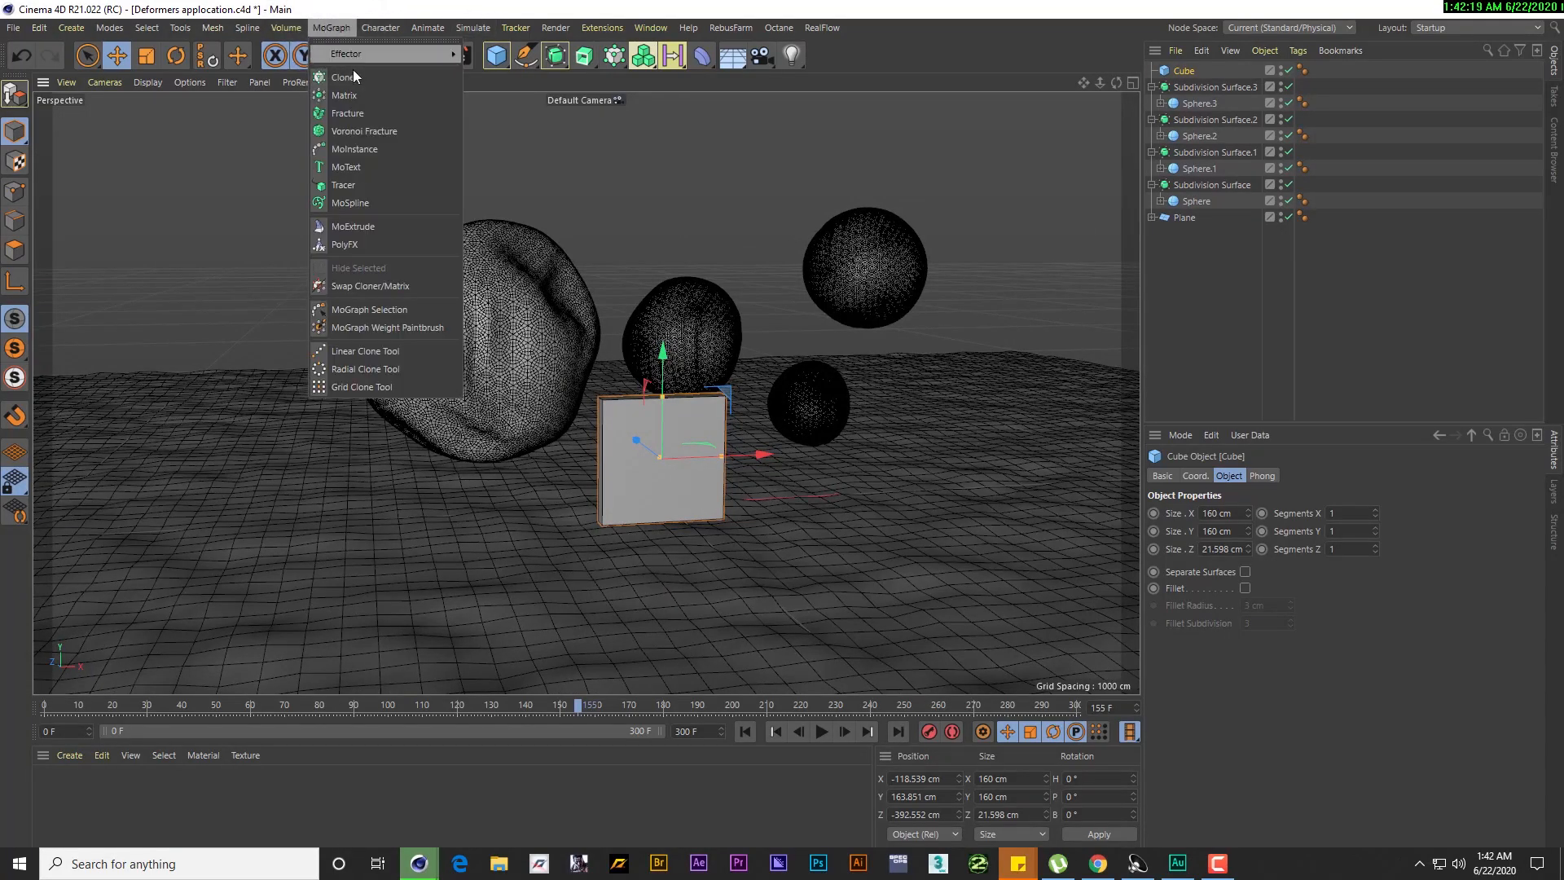
click(350, 168)
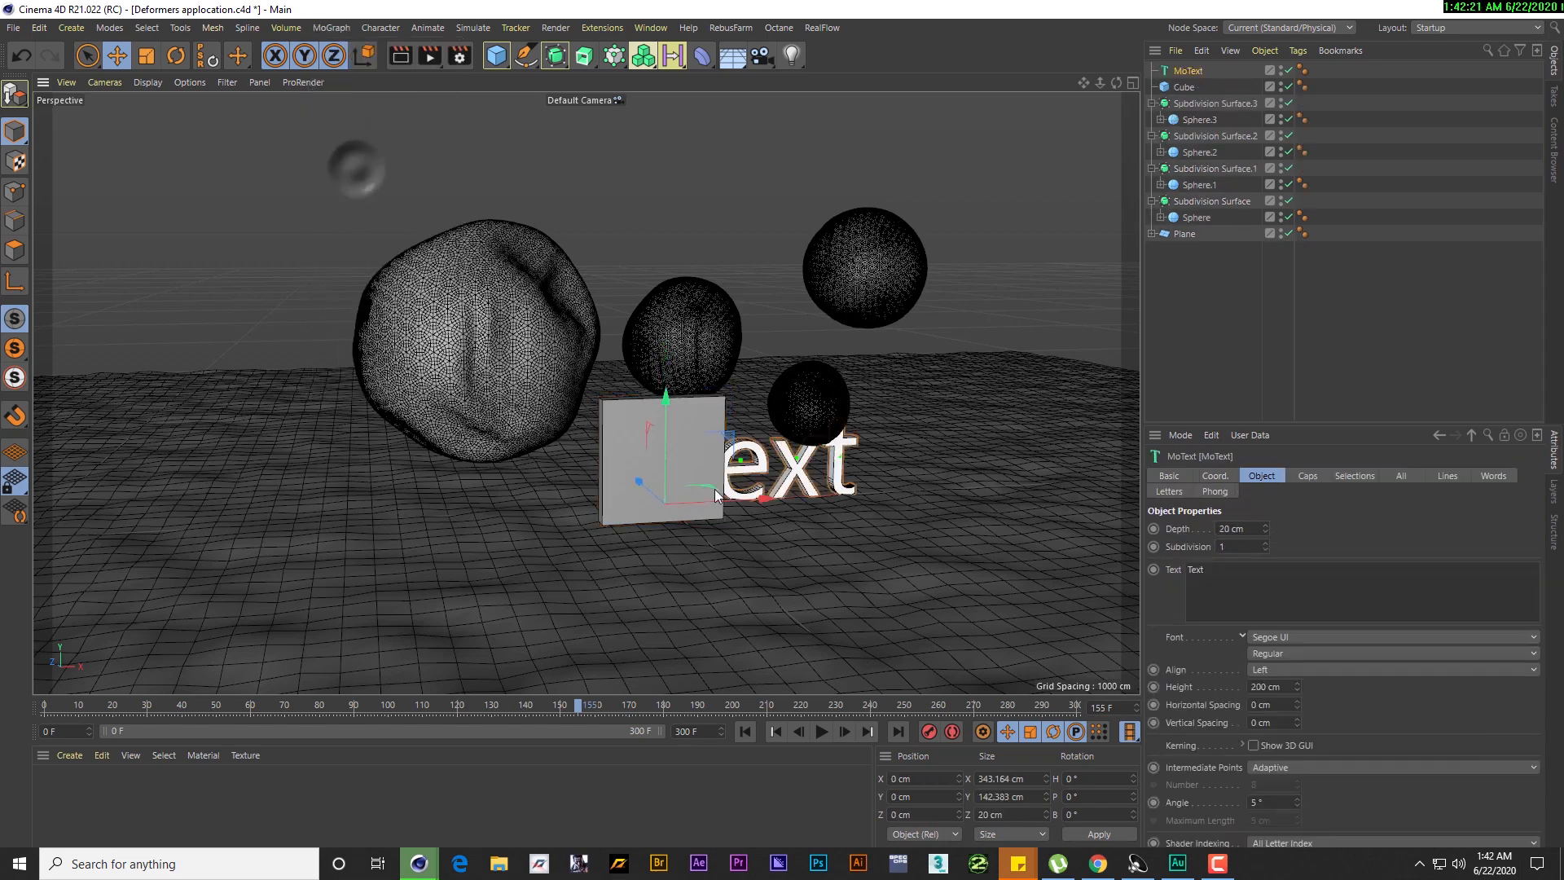
double_click(1235, 568)
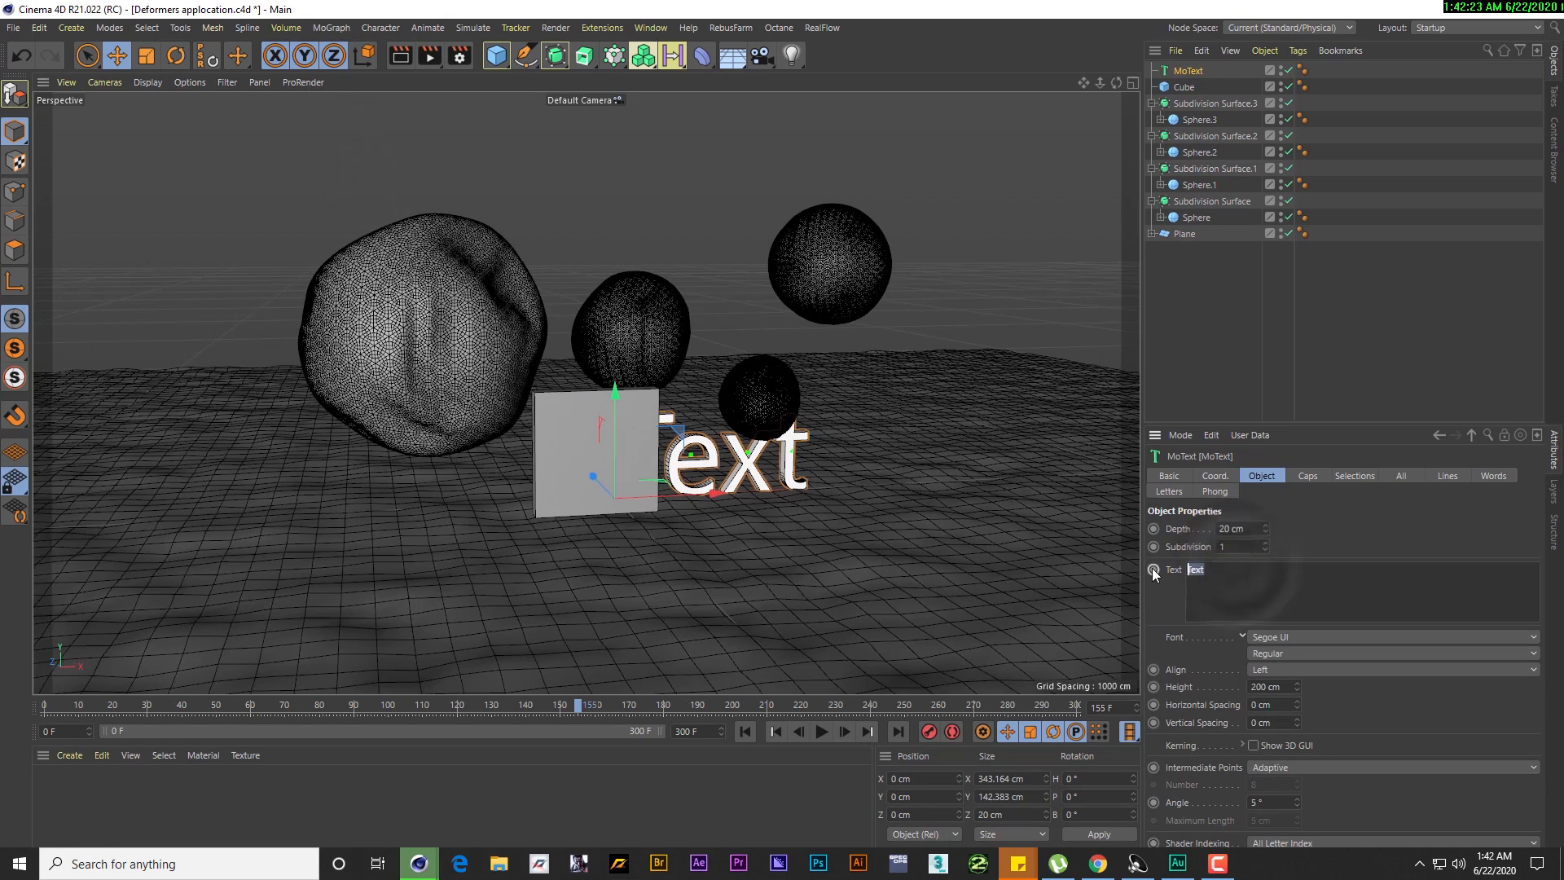
text(B)
Move the letter B onto the slab's front face, at about X -174, Y 92 and Z -424 cm
click(109, 62)
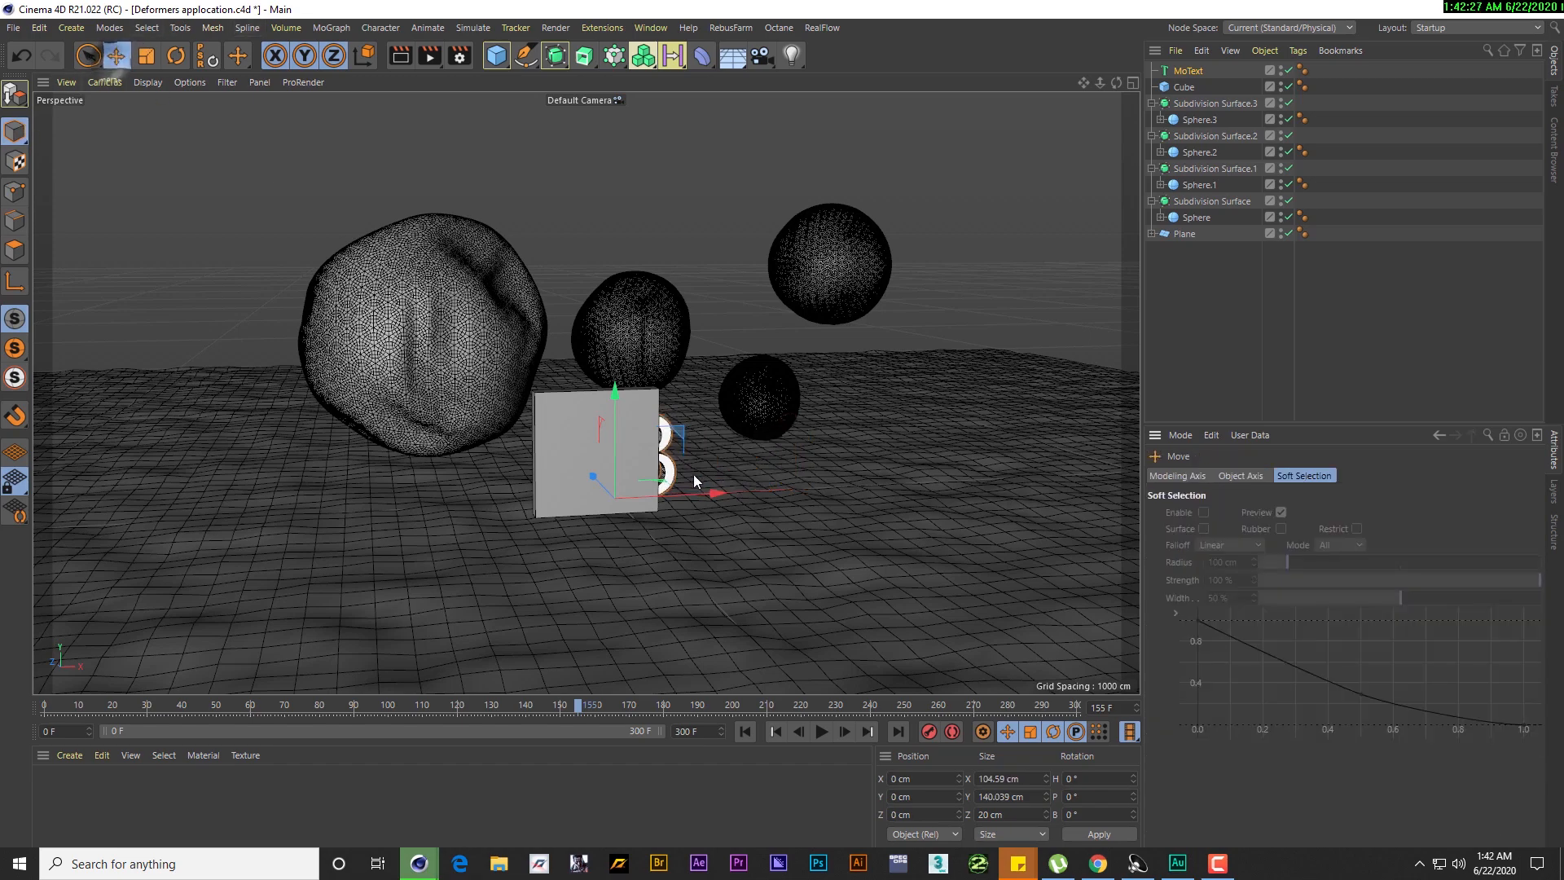
alt+drag(692, 471, 743, 487)
drag(625, 508, 705, 486)
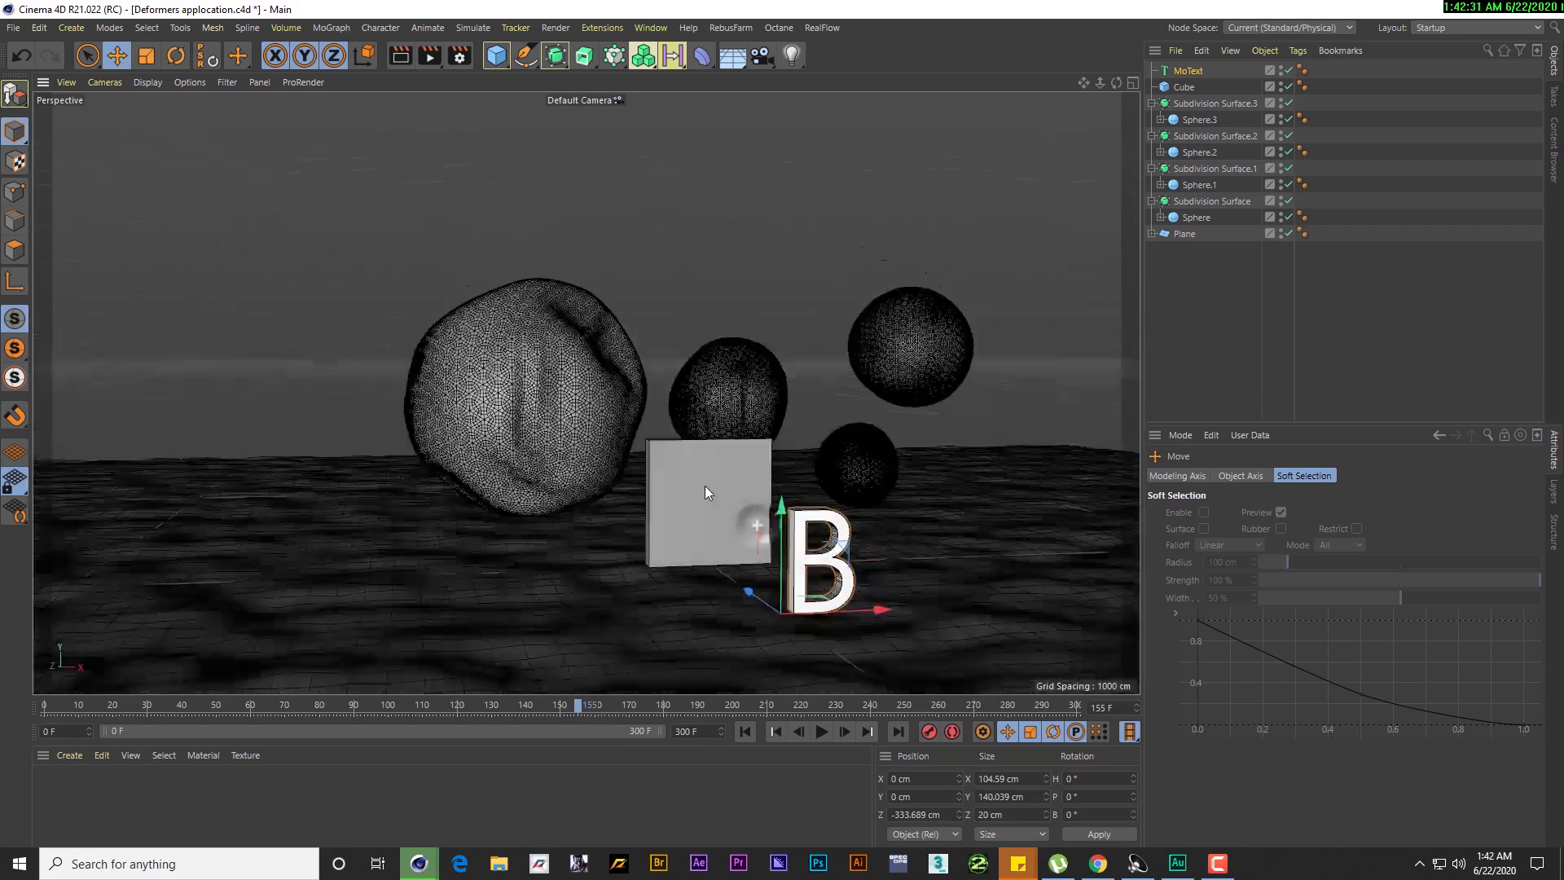
drag(780, 556, 779, 486)
drag(827, 538, 624, 457)
drag(736, 538, 714, 534)
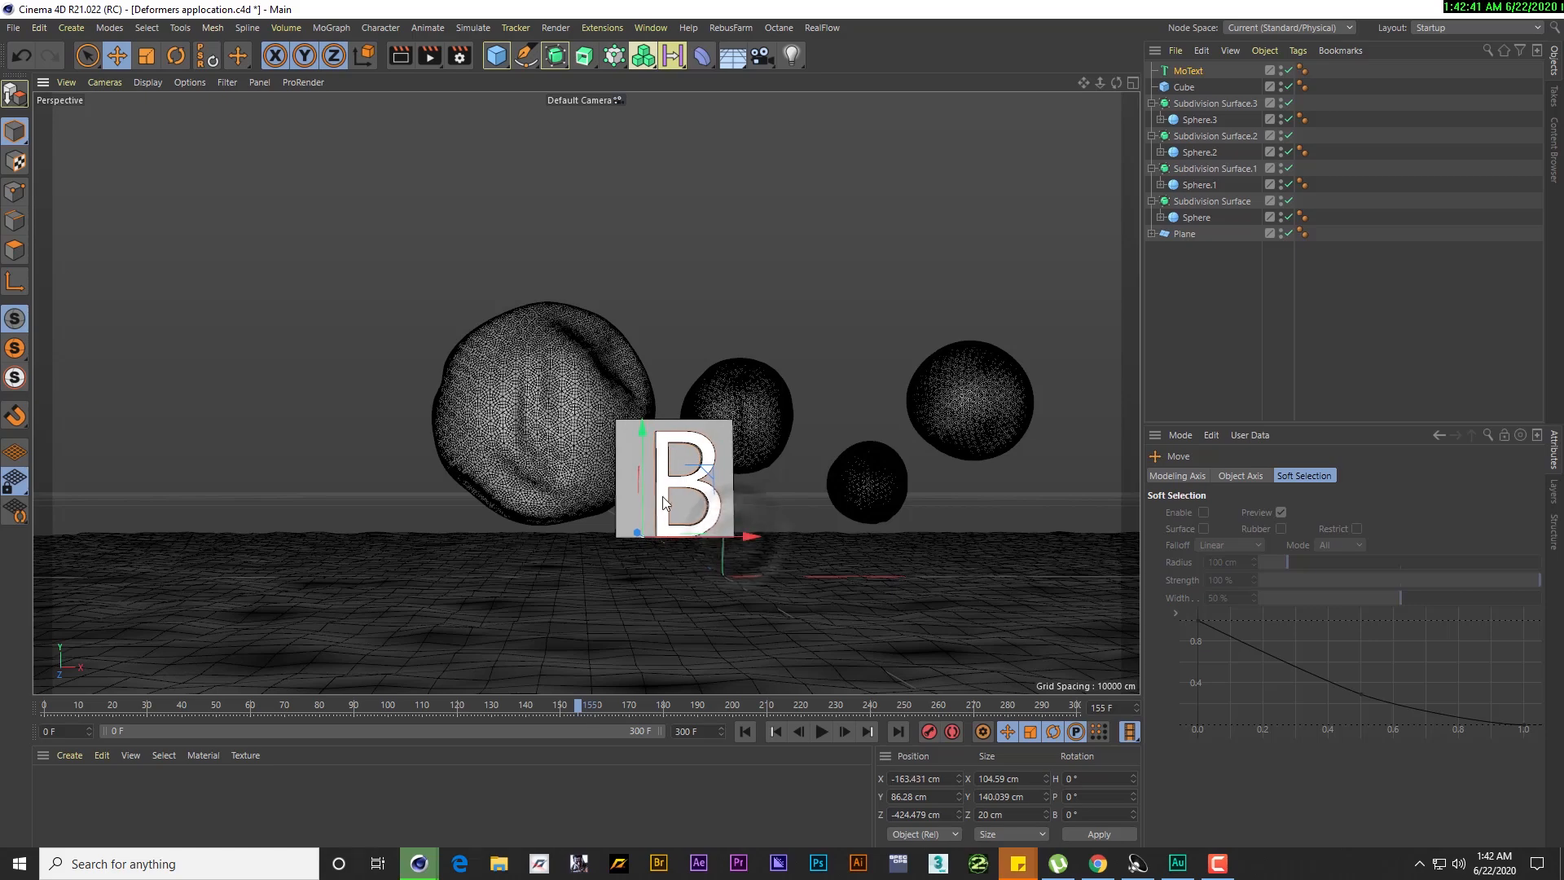
drag(645, 492, 647, 474)
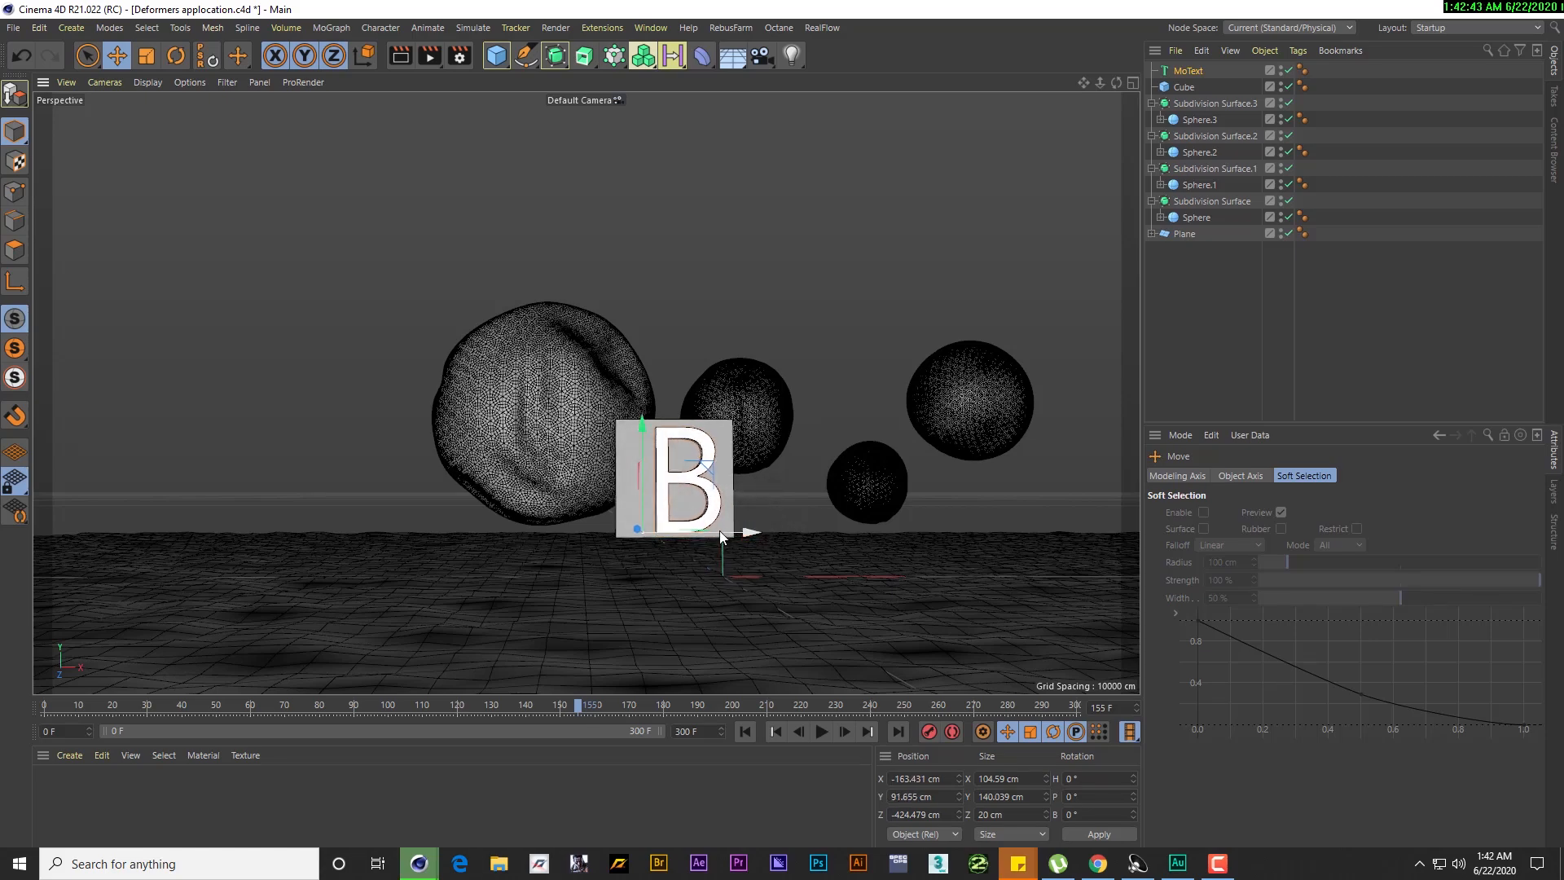
drag(720, 531, 711, 527)
Change the letter B's font to Gotham and shift the letter on the slab to about X -190 cm
scroll(689, 515, up, 2)
alt+middle_drag(682, 509, 629, 479)
alt+drag(629, 479, 565, 476)
scroll(564, 475, up, 3)
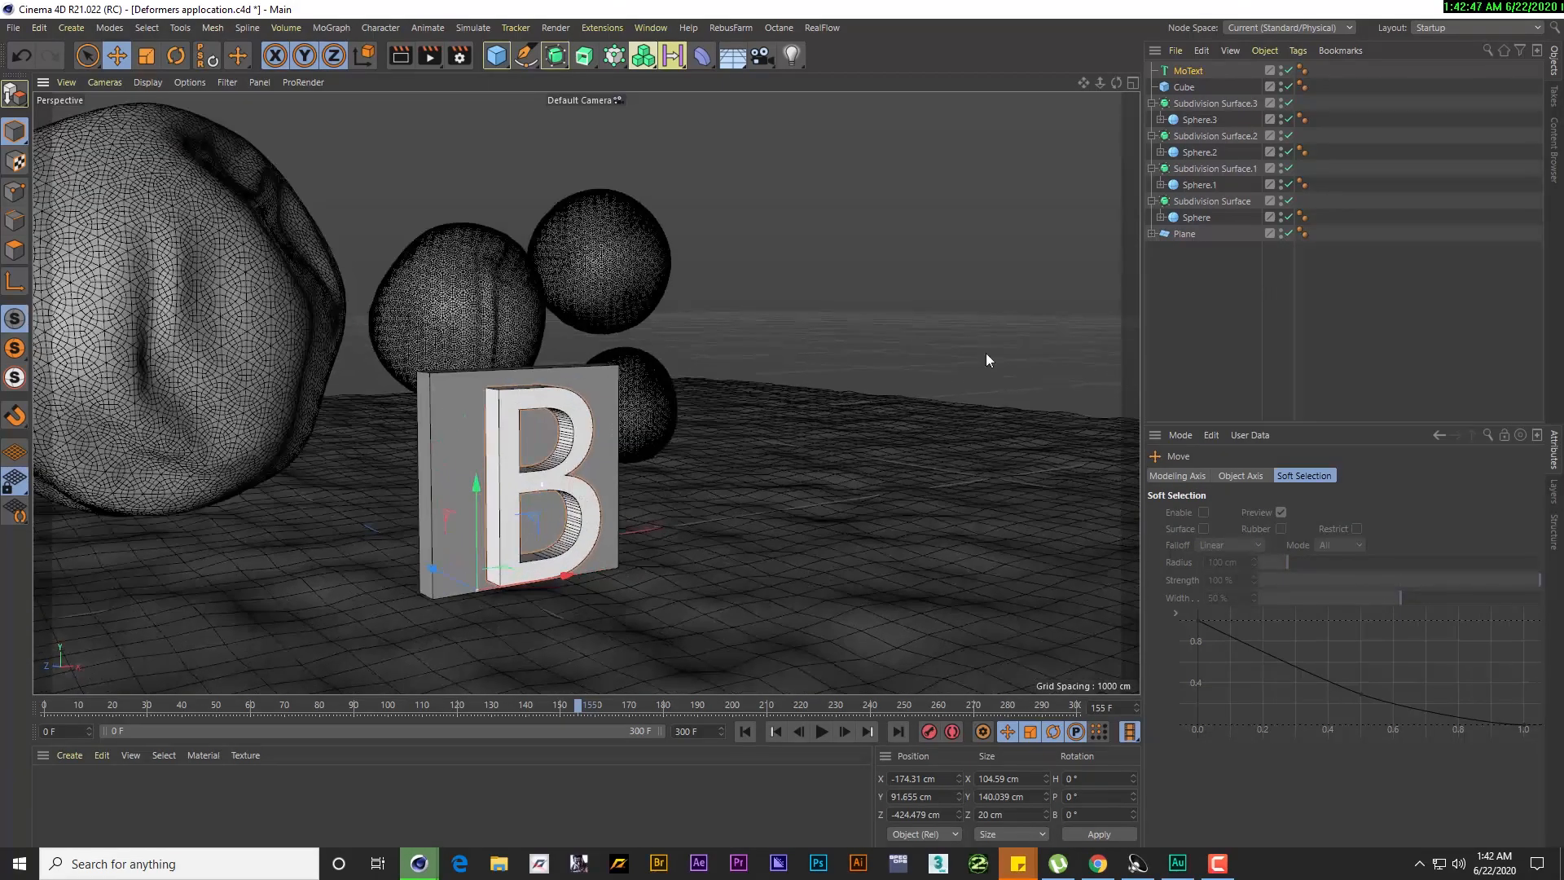
click(1177, 72)
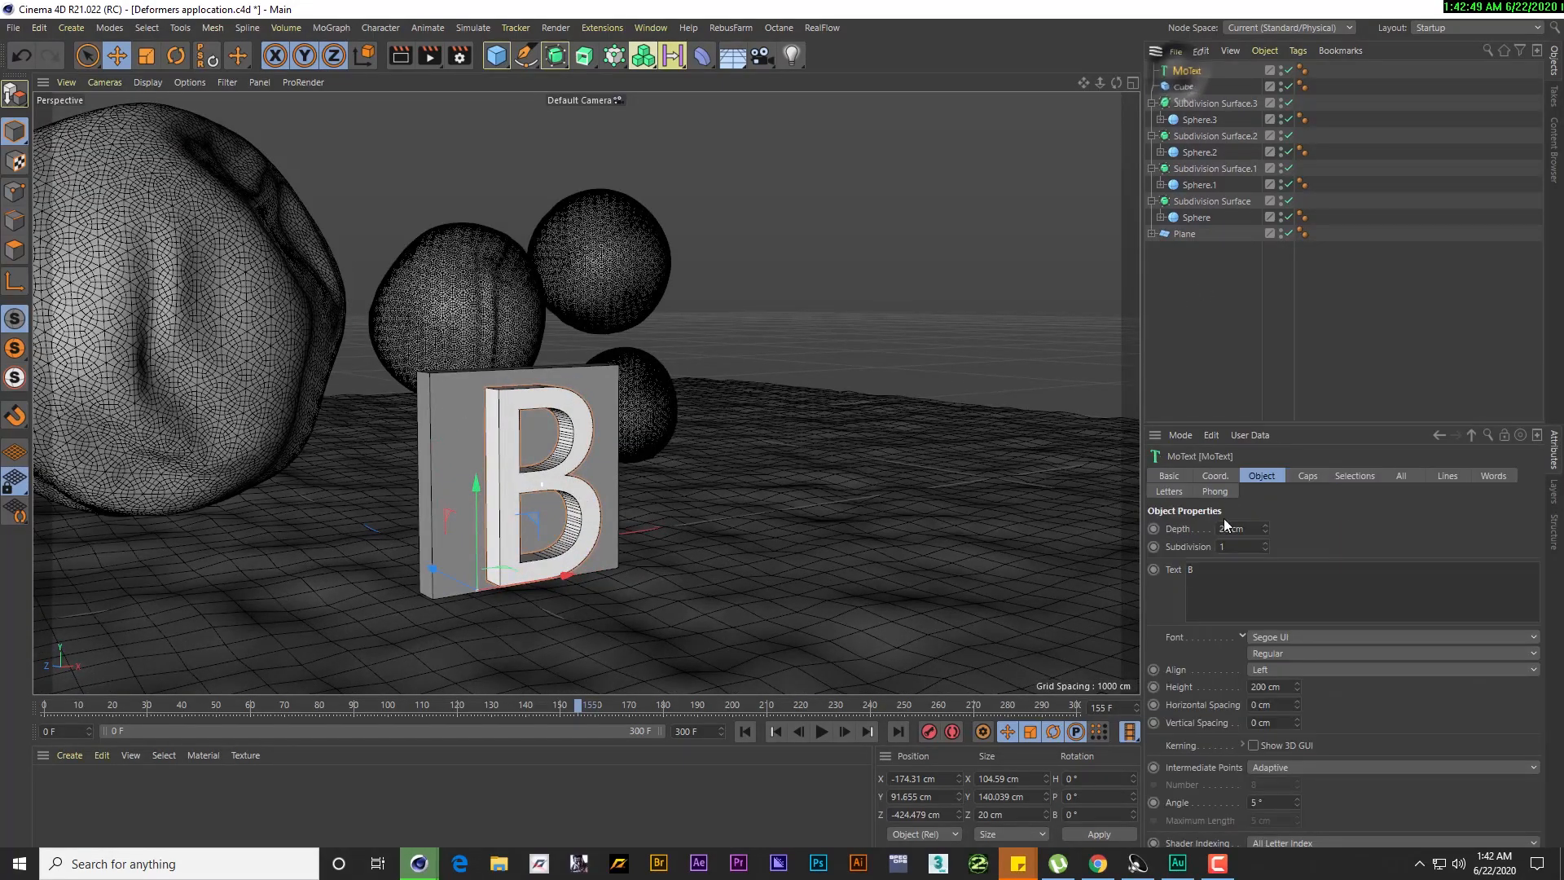
click(1270, 637)
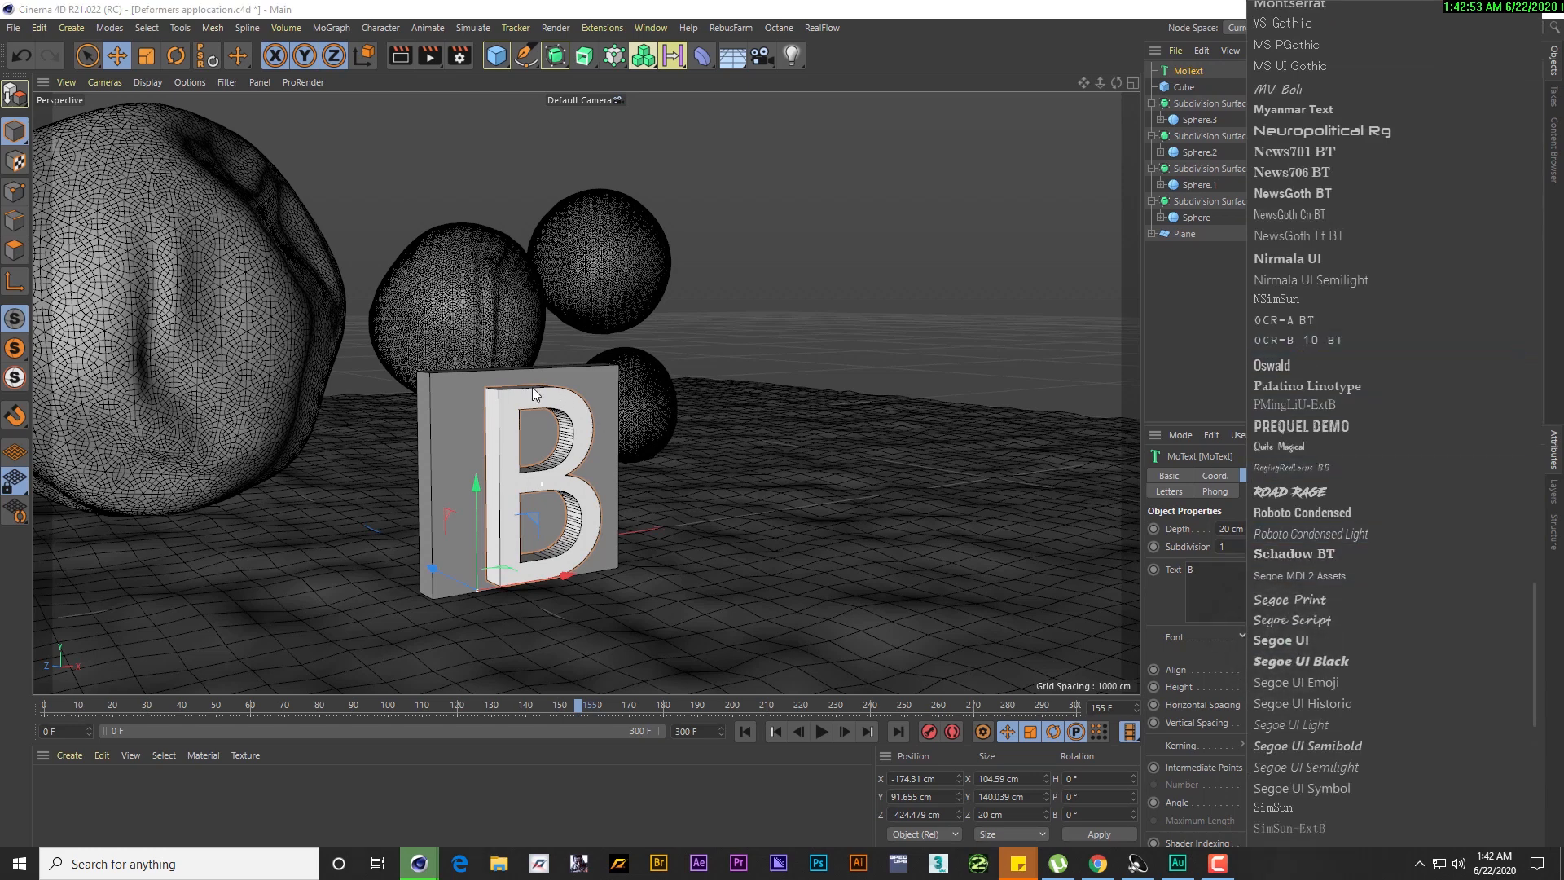
scroll(1327, 482, up, 10)
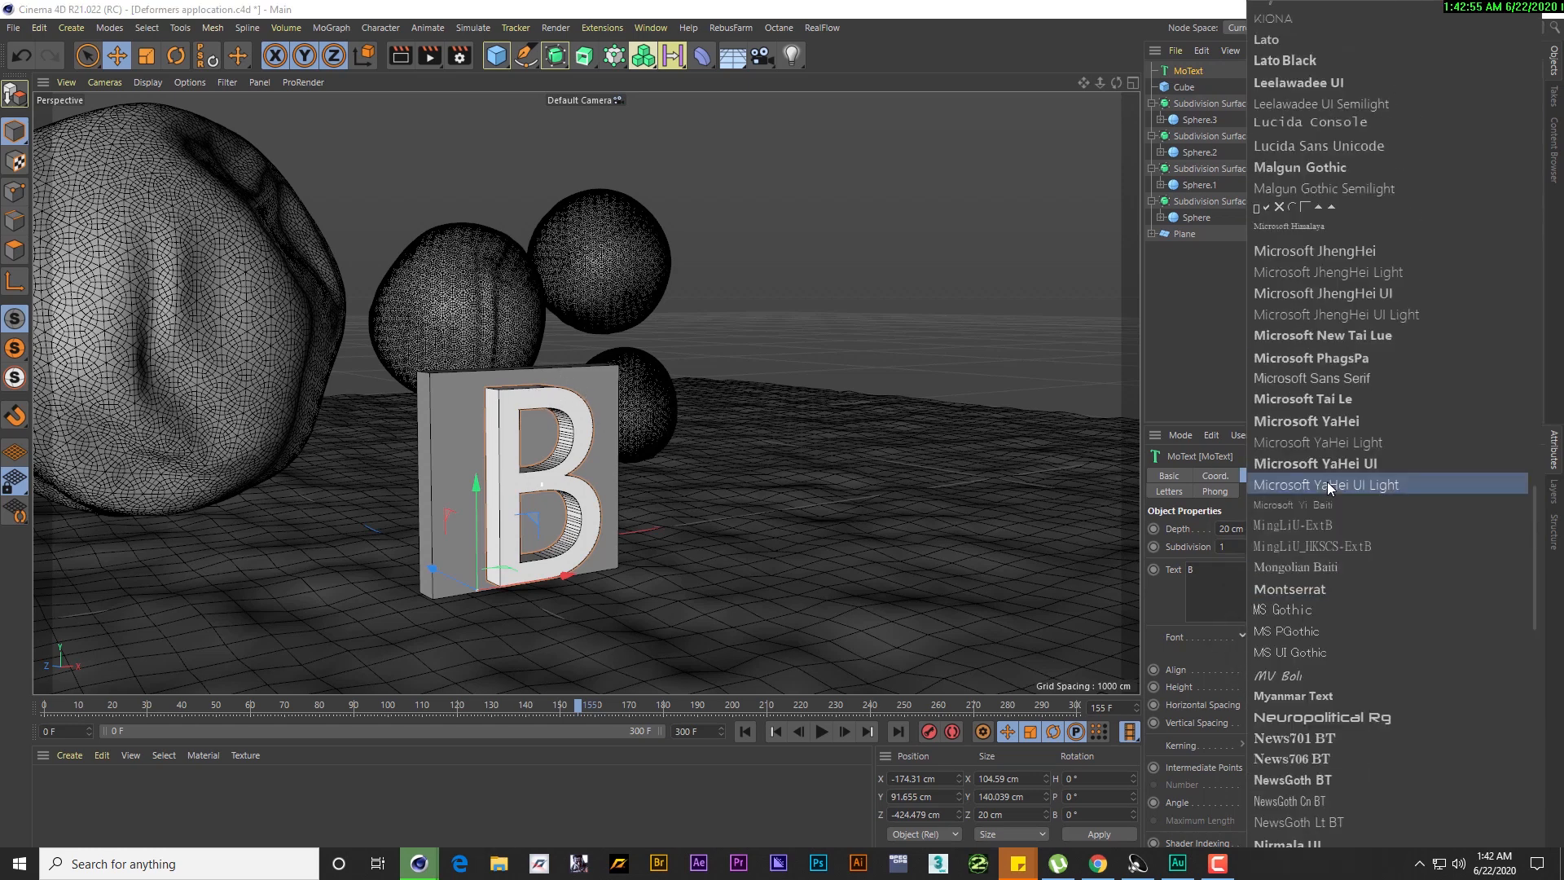
scroll(1327, 480, up, 10)
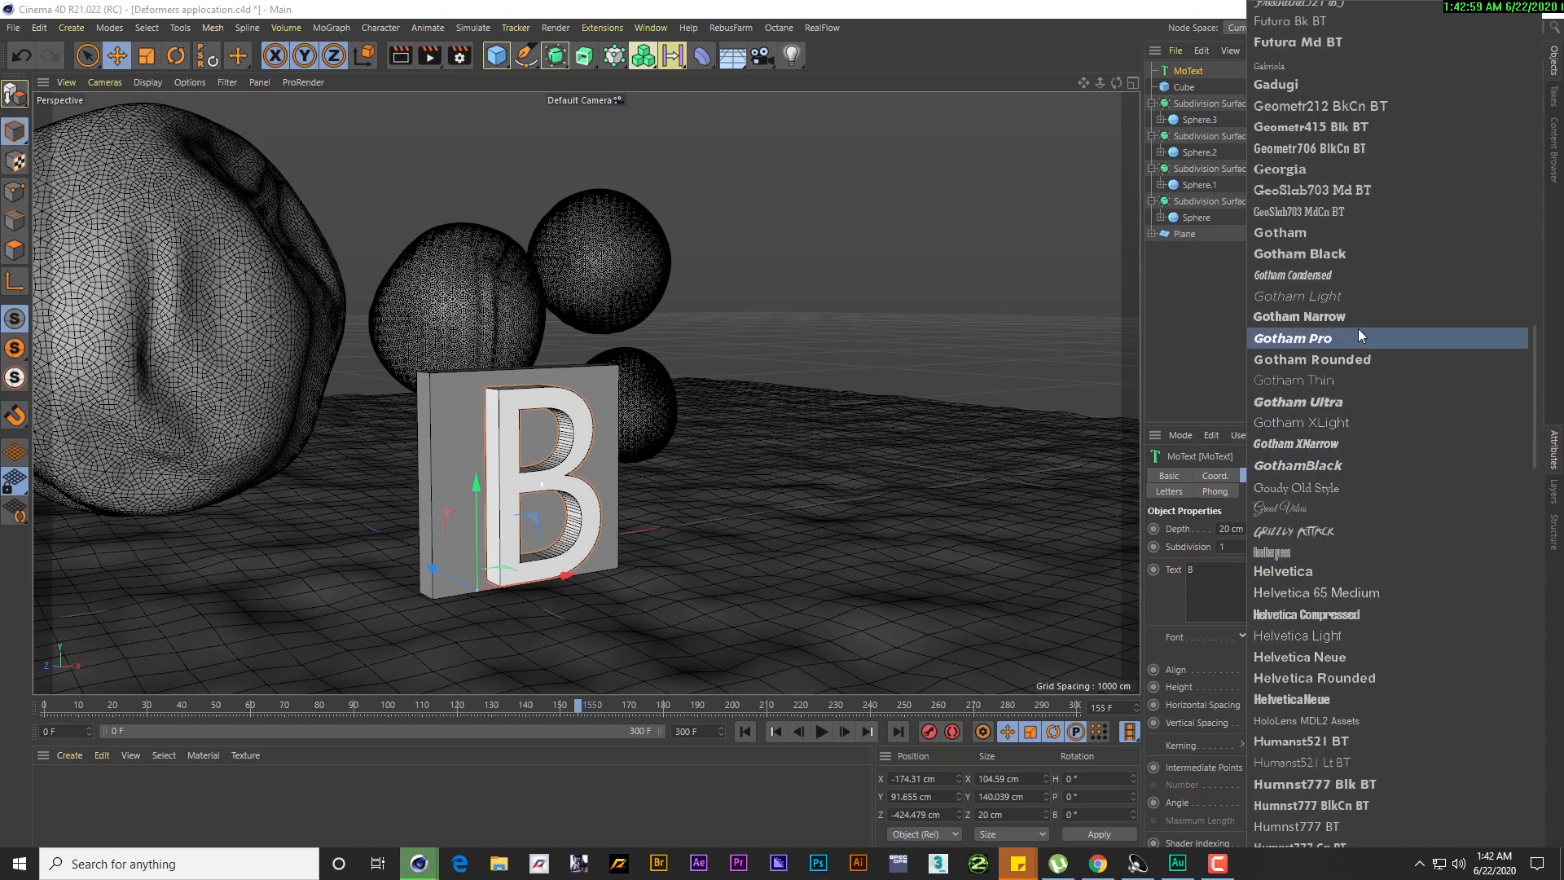
scroll(1336, 244, up, 3)
scroll(1336, 239, down, 3)
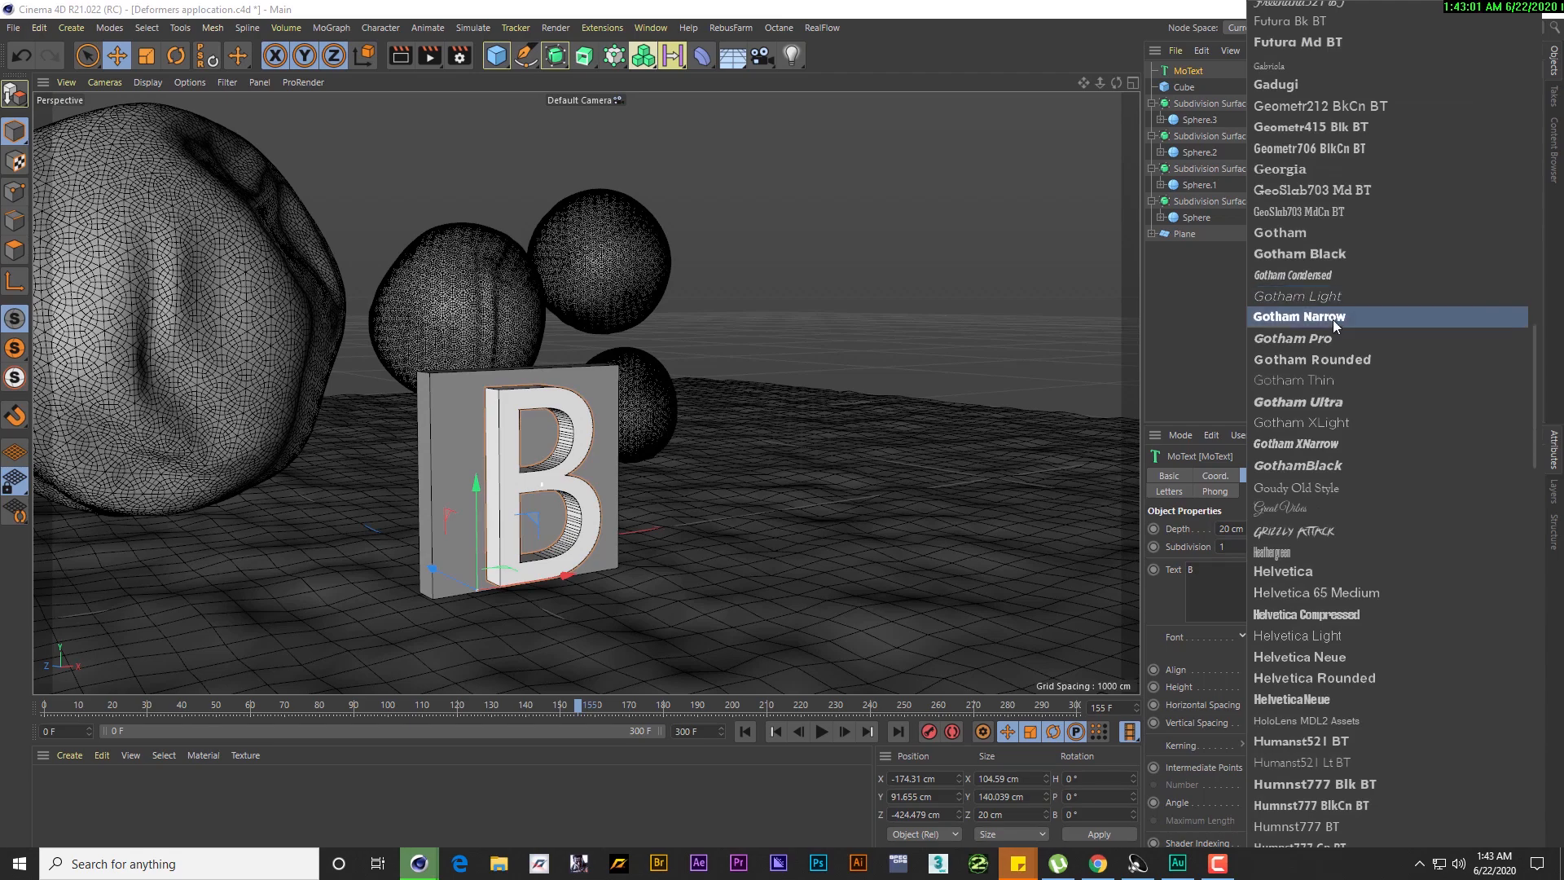
click(1318, 232)
alt+drag(526, 453, 487, 514)
alt+drag(688, 505, 625, 516)
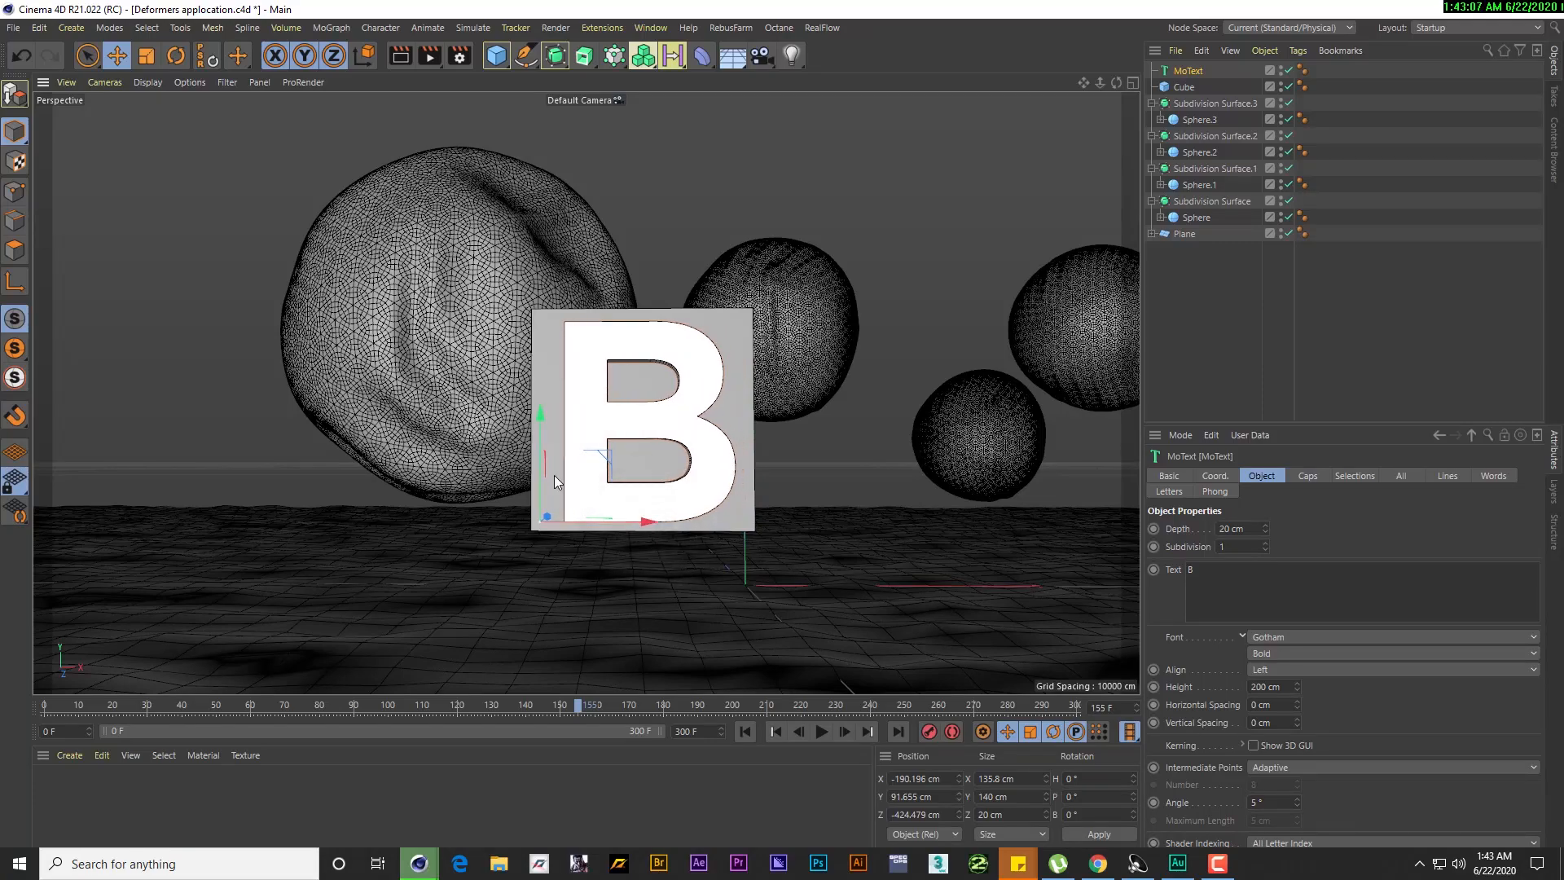
Apply the Basic Rounding bevel preset to the caps of the letter B
alt+drag(587, 466, 665, 505)
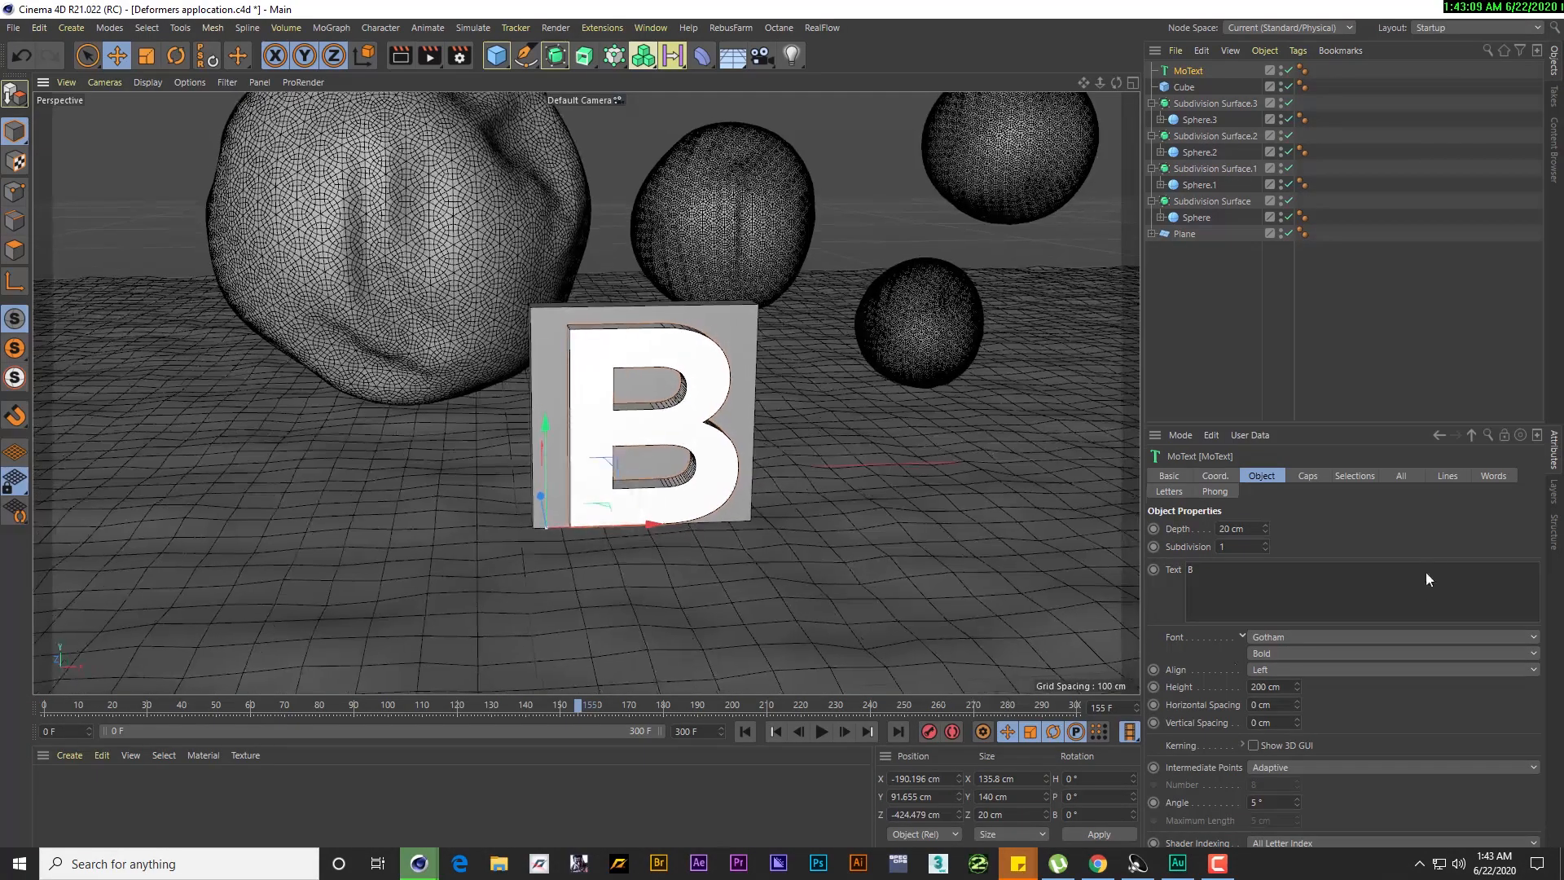
click(1313, 477)
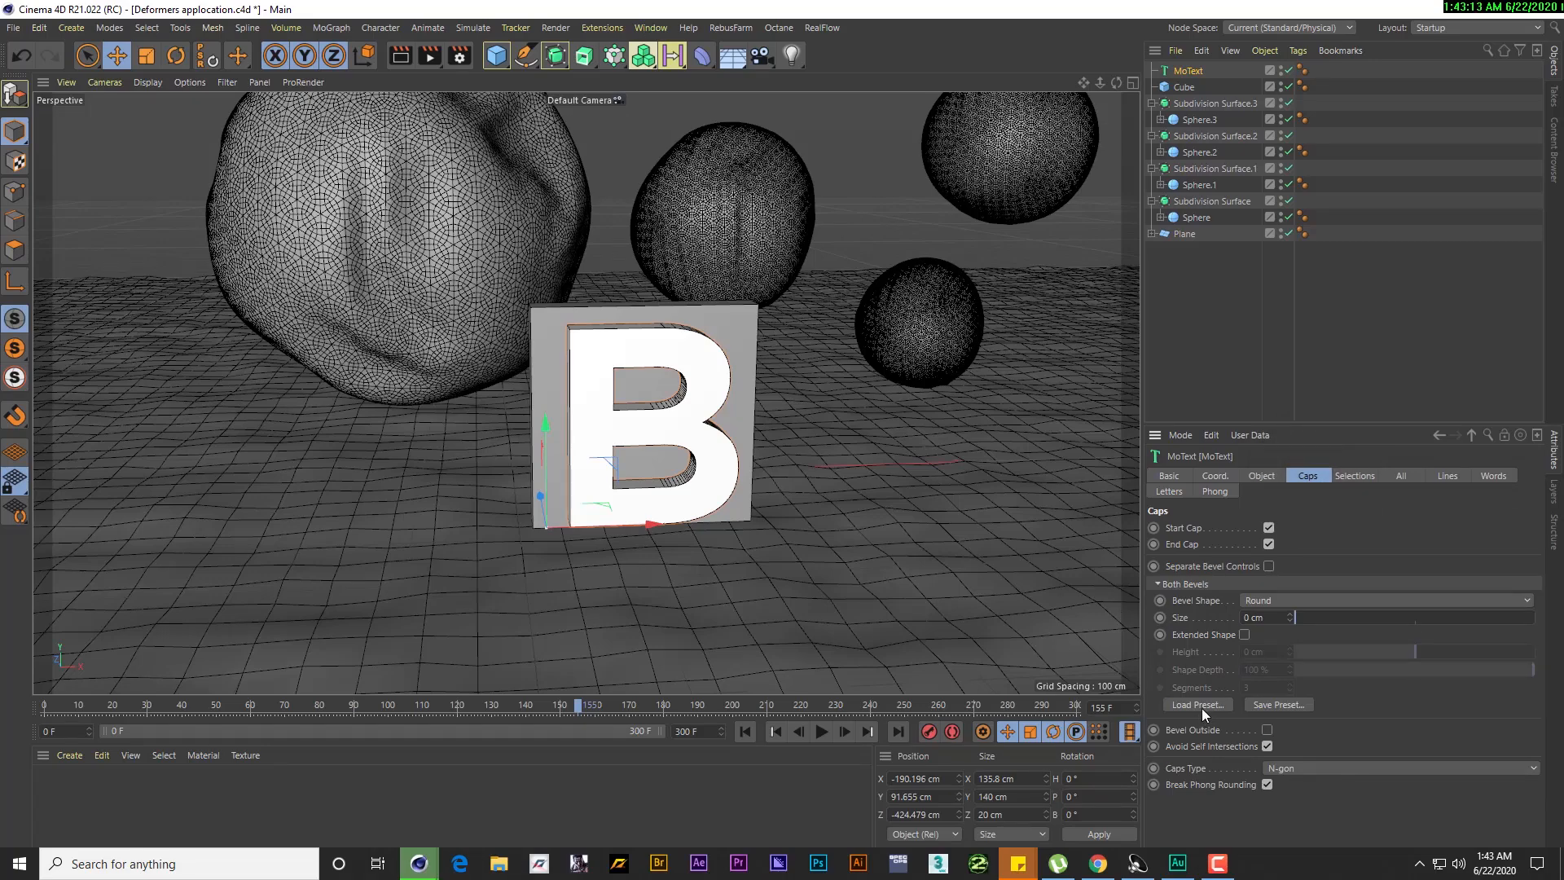
alt+drag(634, 429, 624, 419)
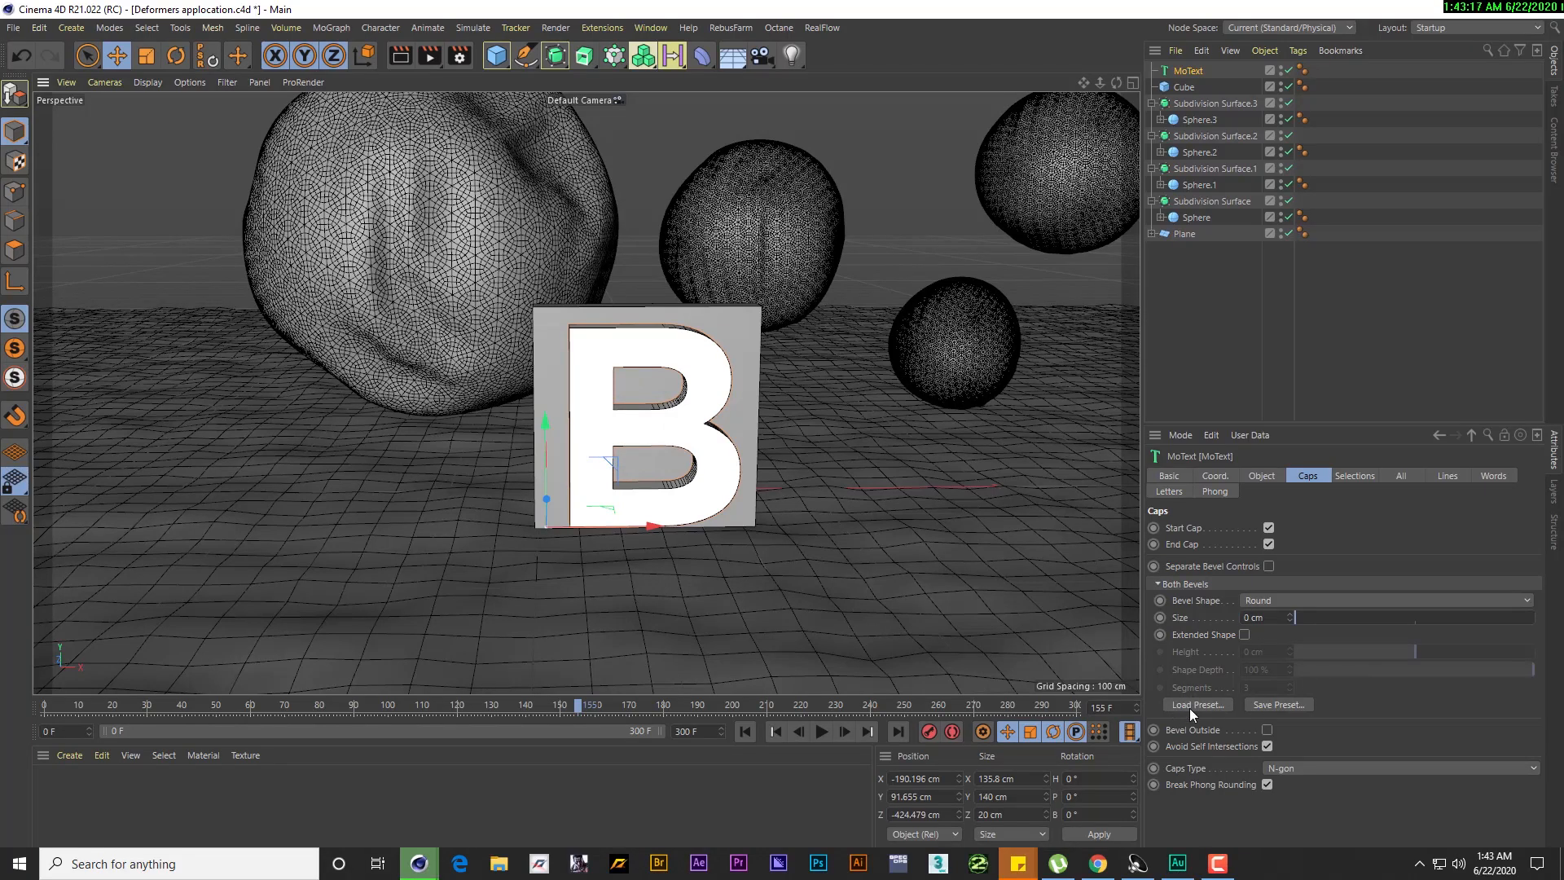
click(1190, 706)
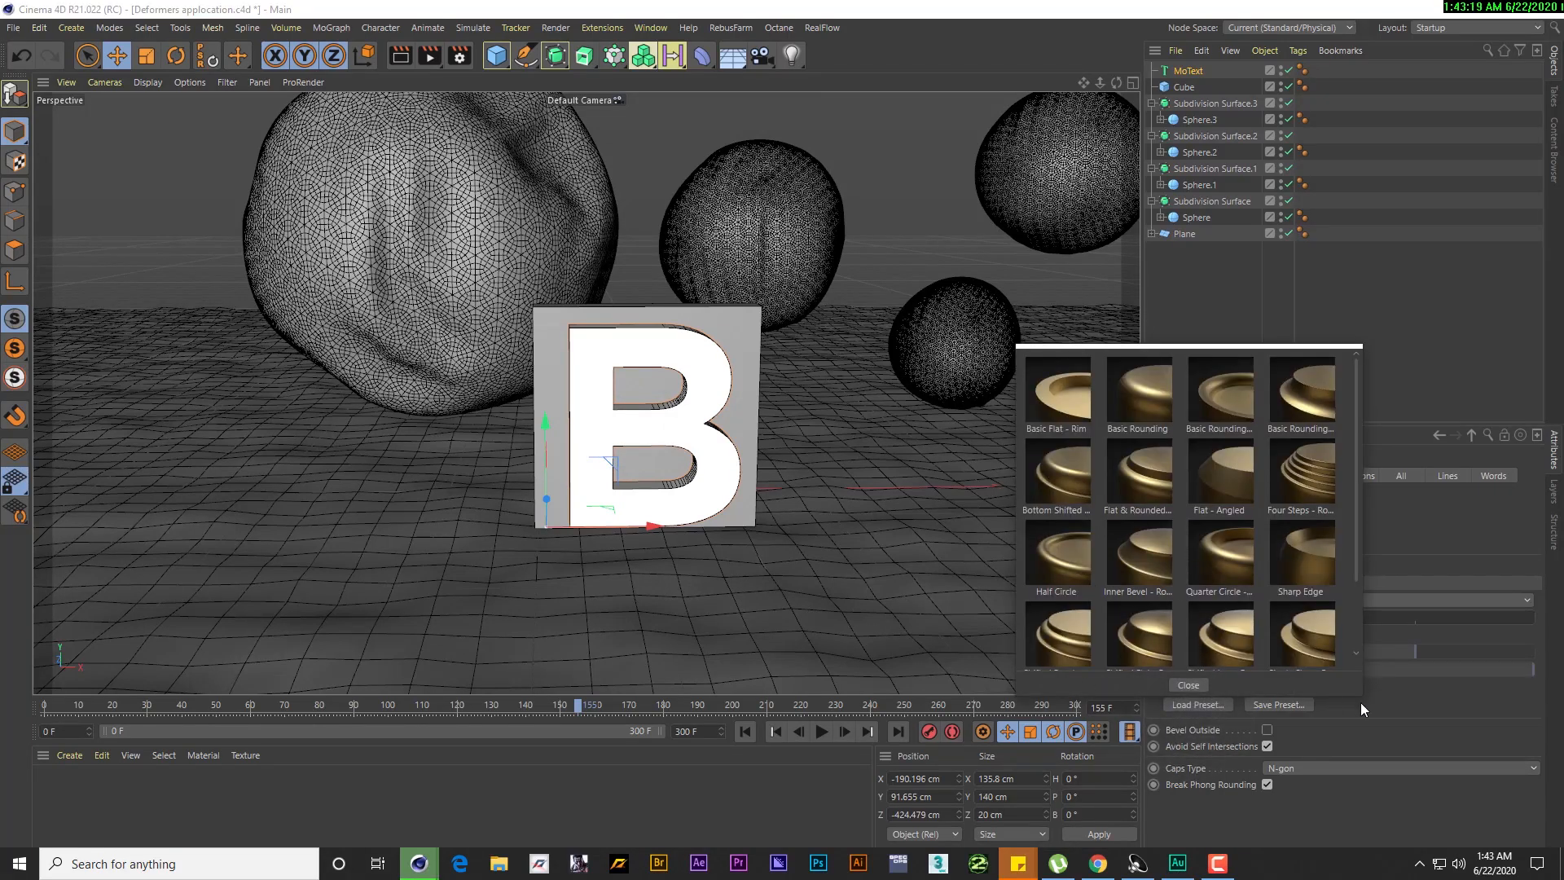
click(1439, 730)
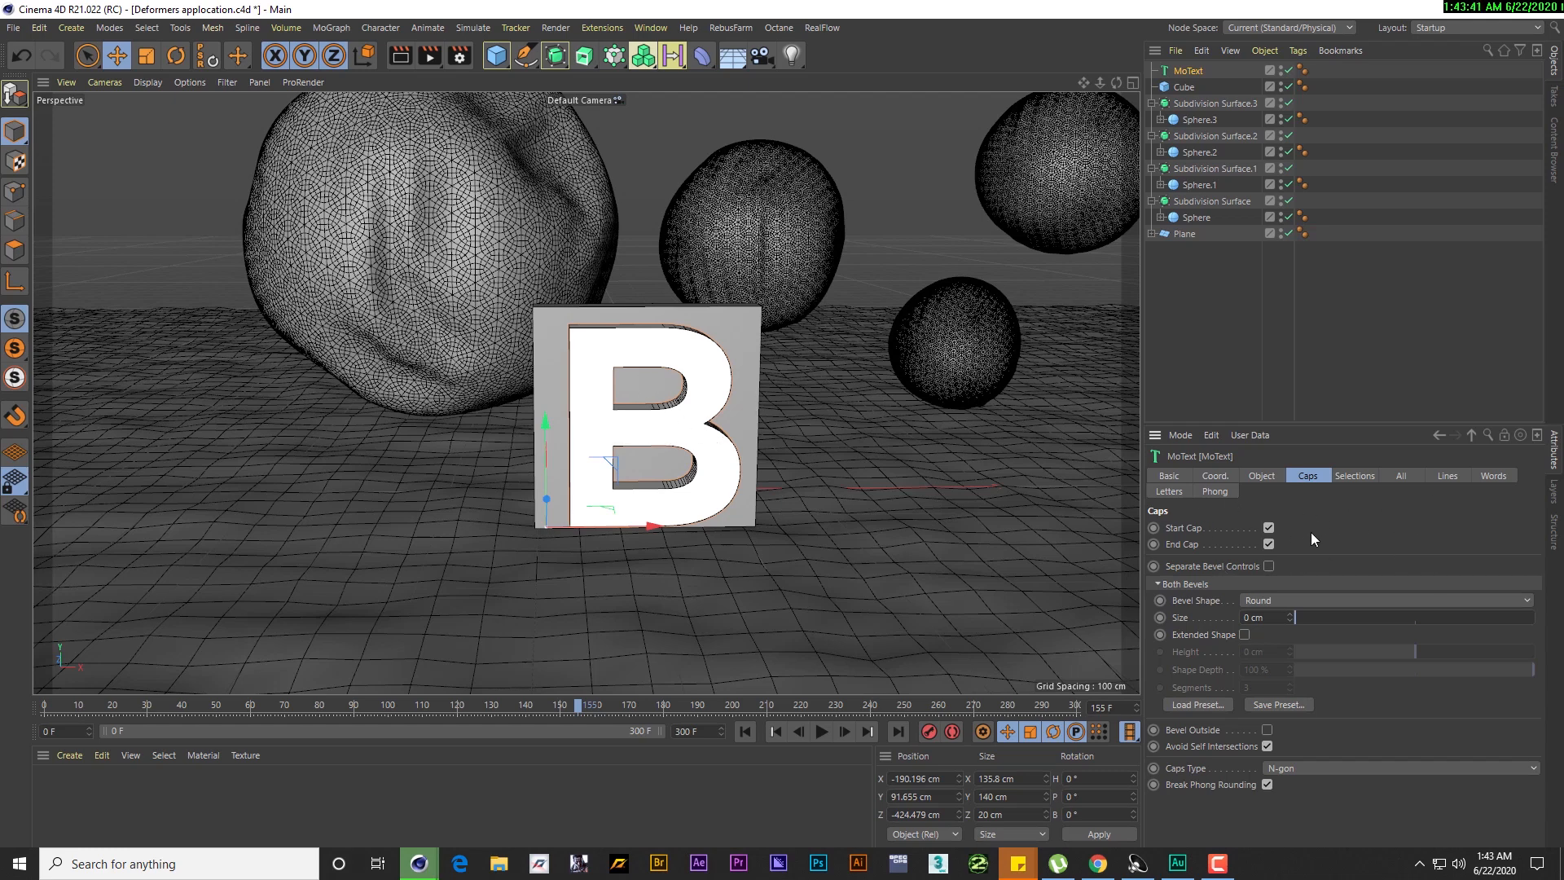
click(1197, 705)
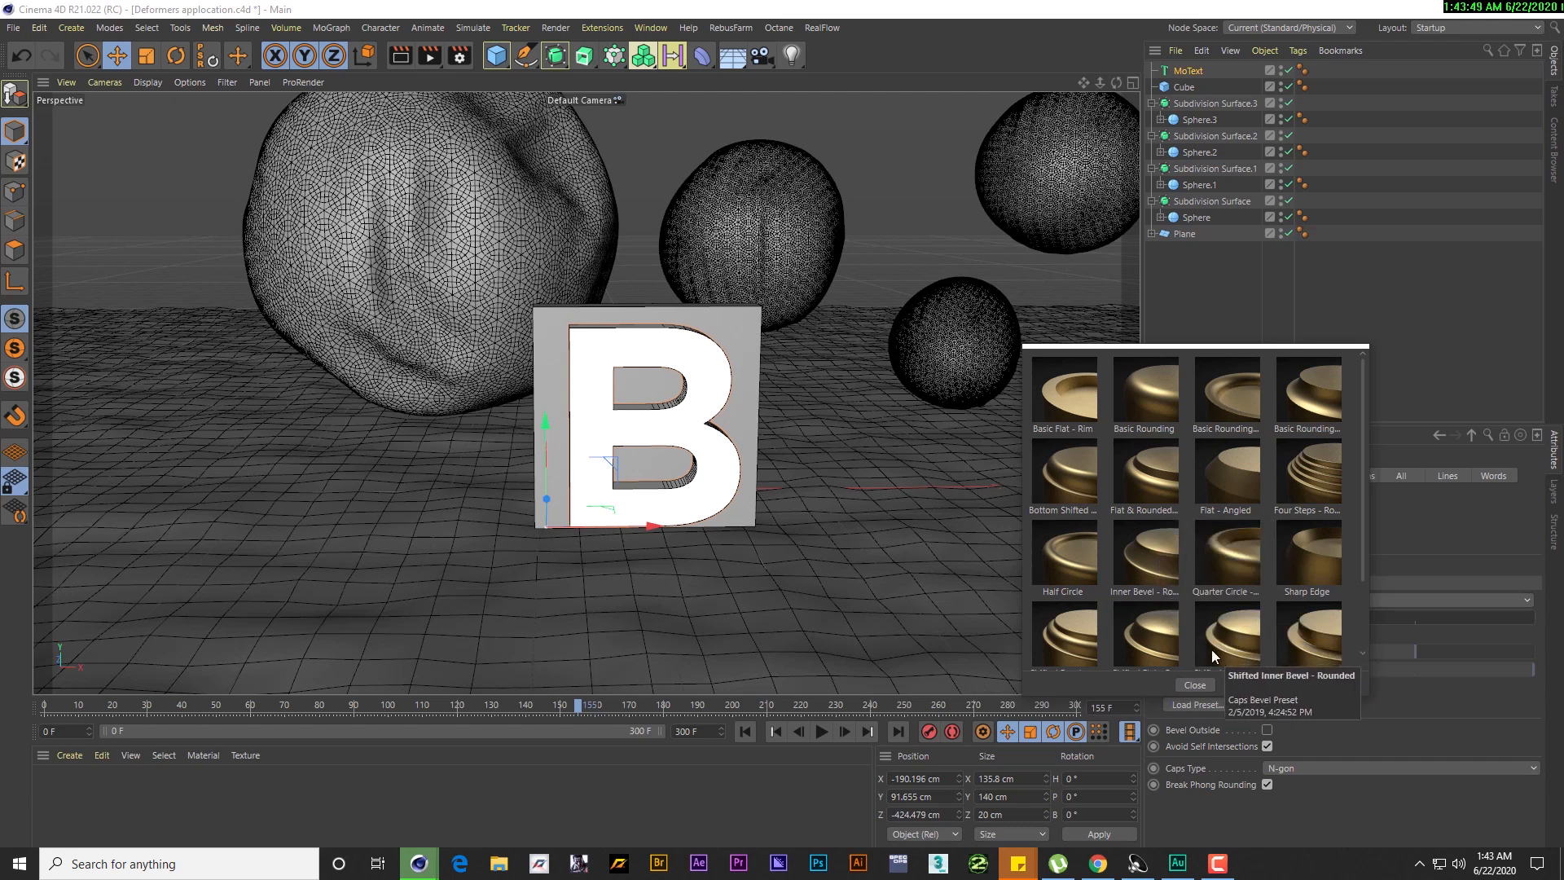
click(1128, 394)
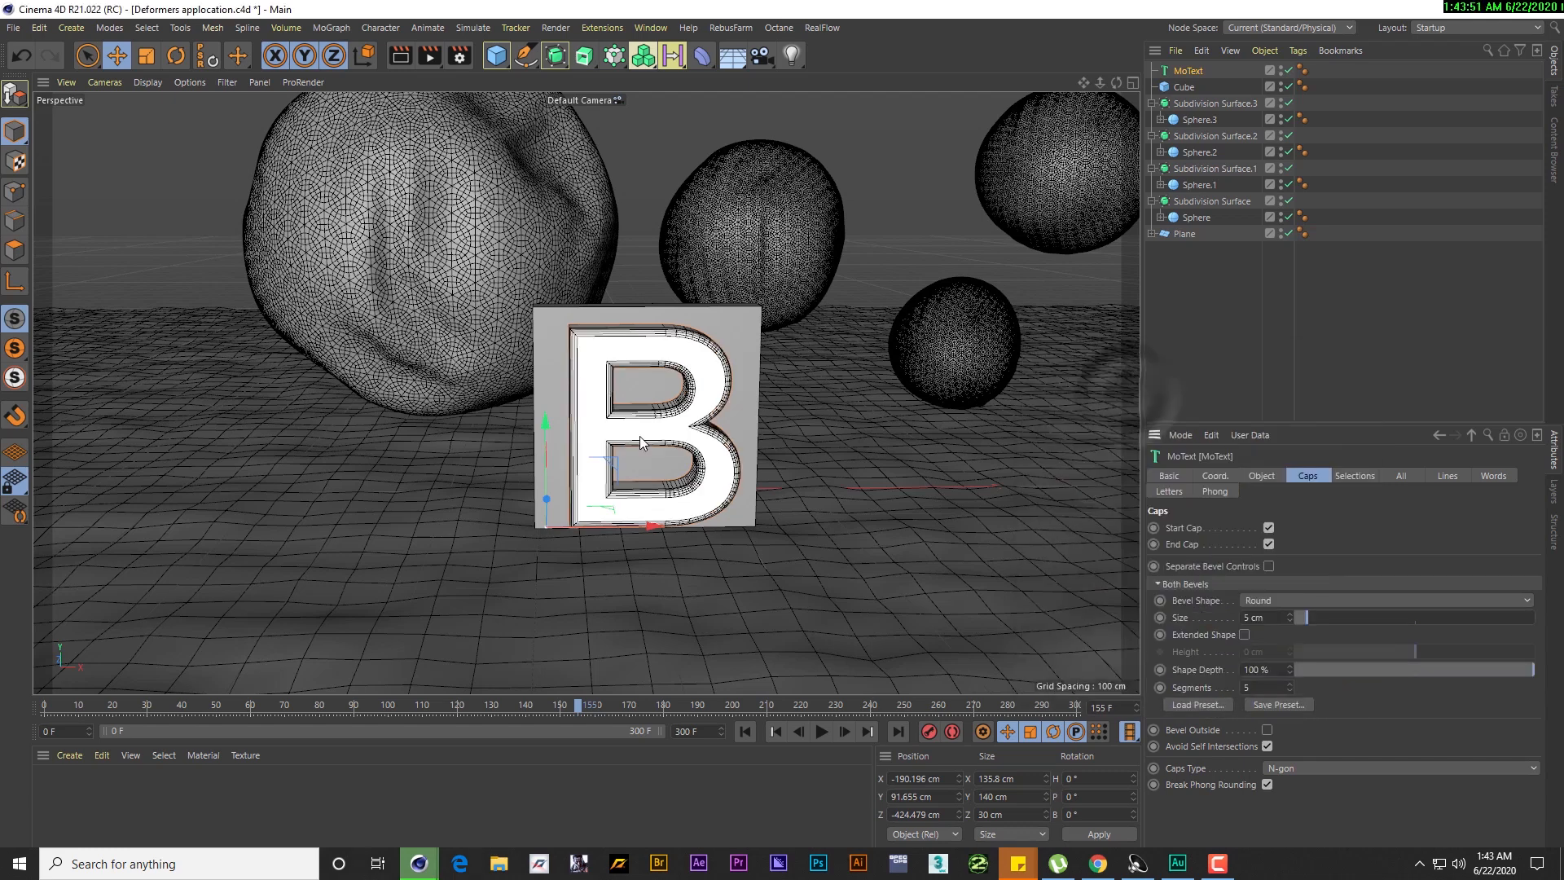
alt+drag(645, 437, 641, 426)
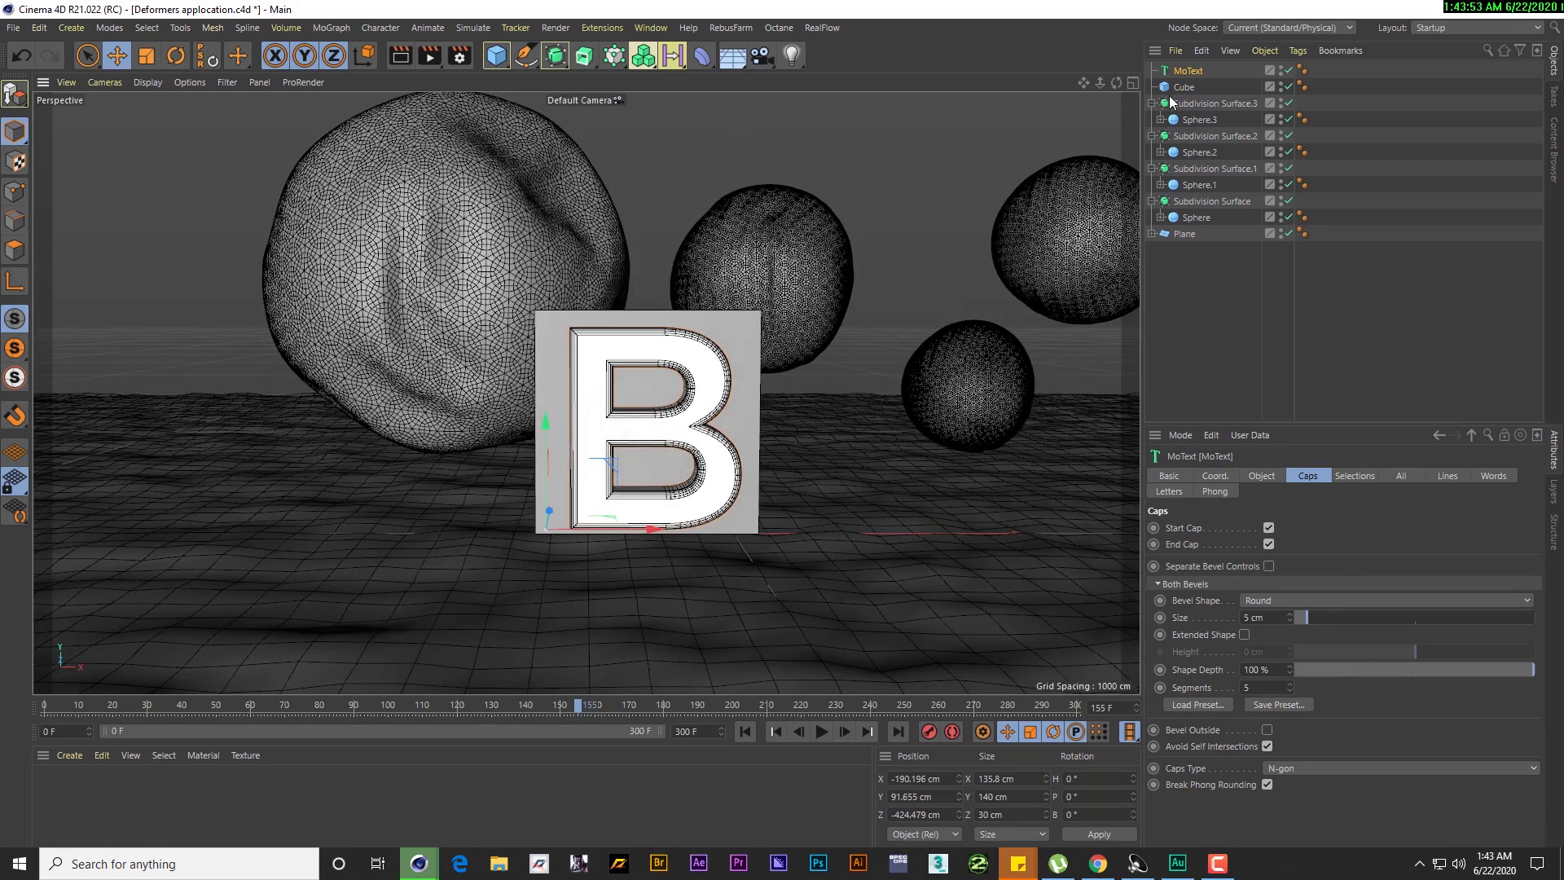
Set the letter B's alignment to Middle and move it back onto the slab at about X -118 cm
click(1180, 87)
click(1185, 72)
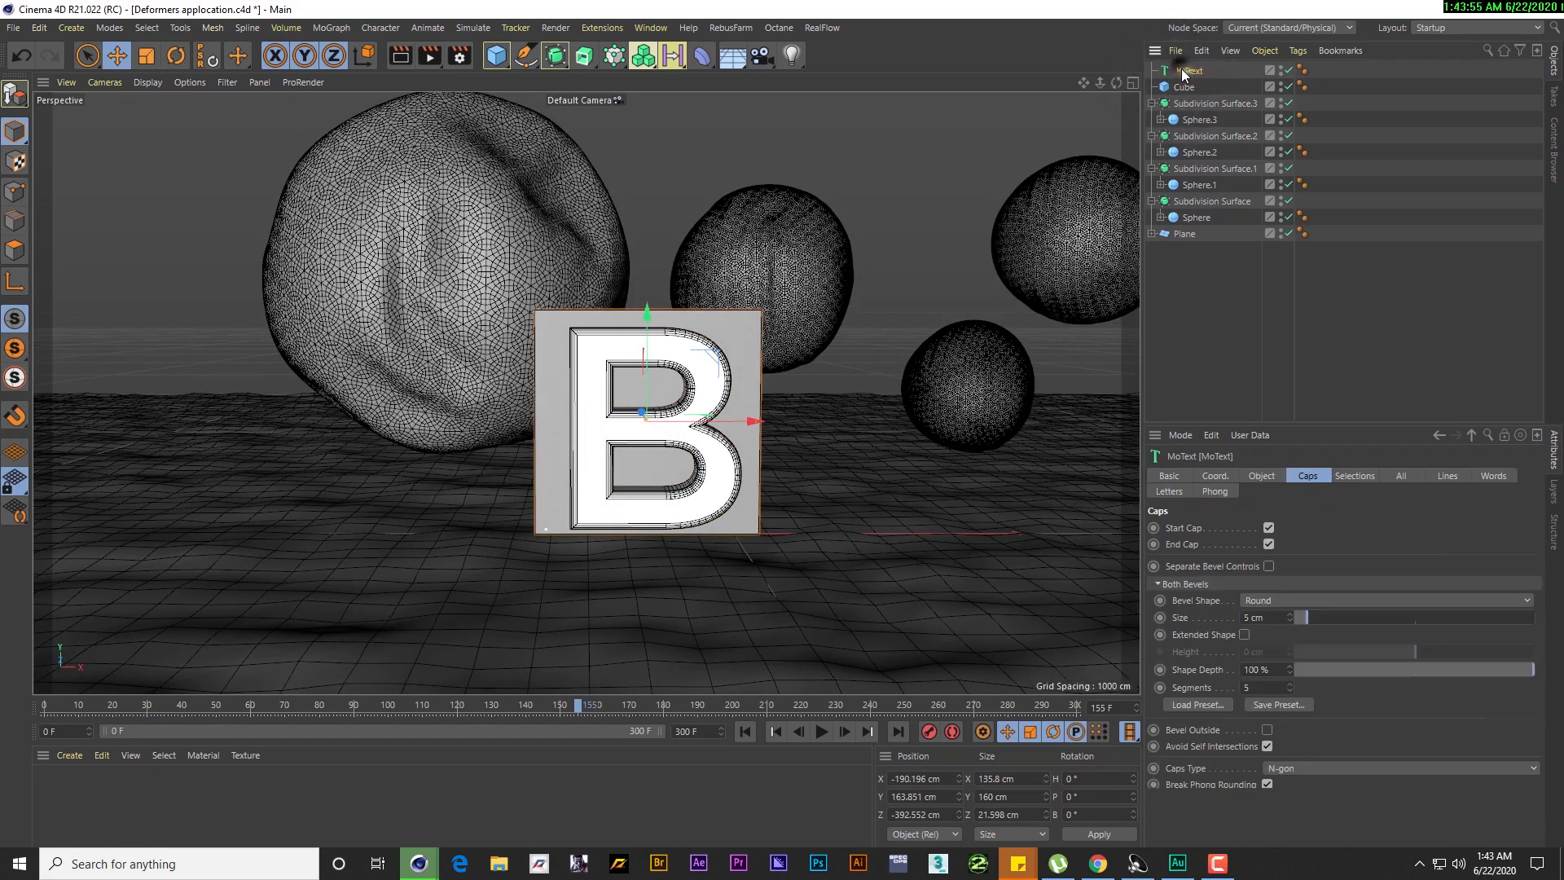
alt+drag(815, 371, 776, 399)
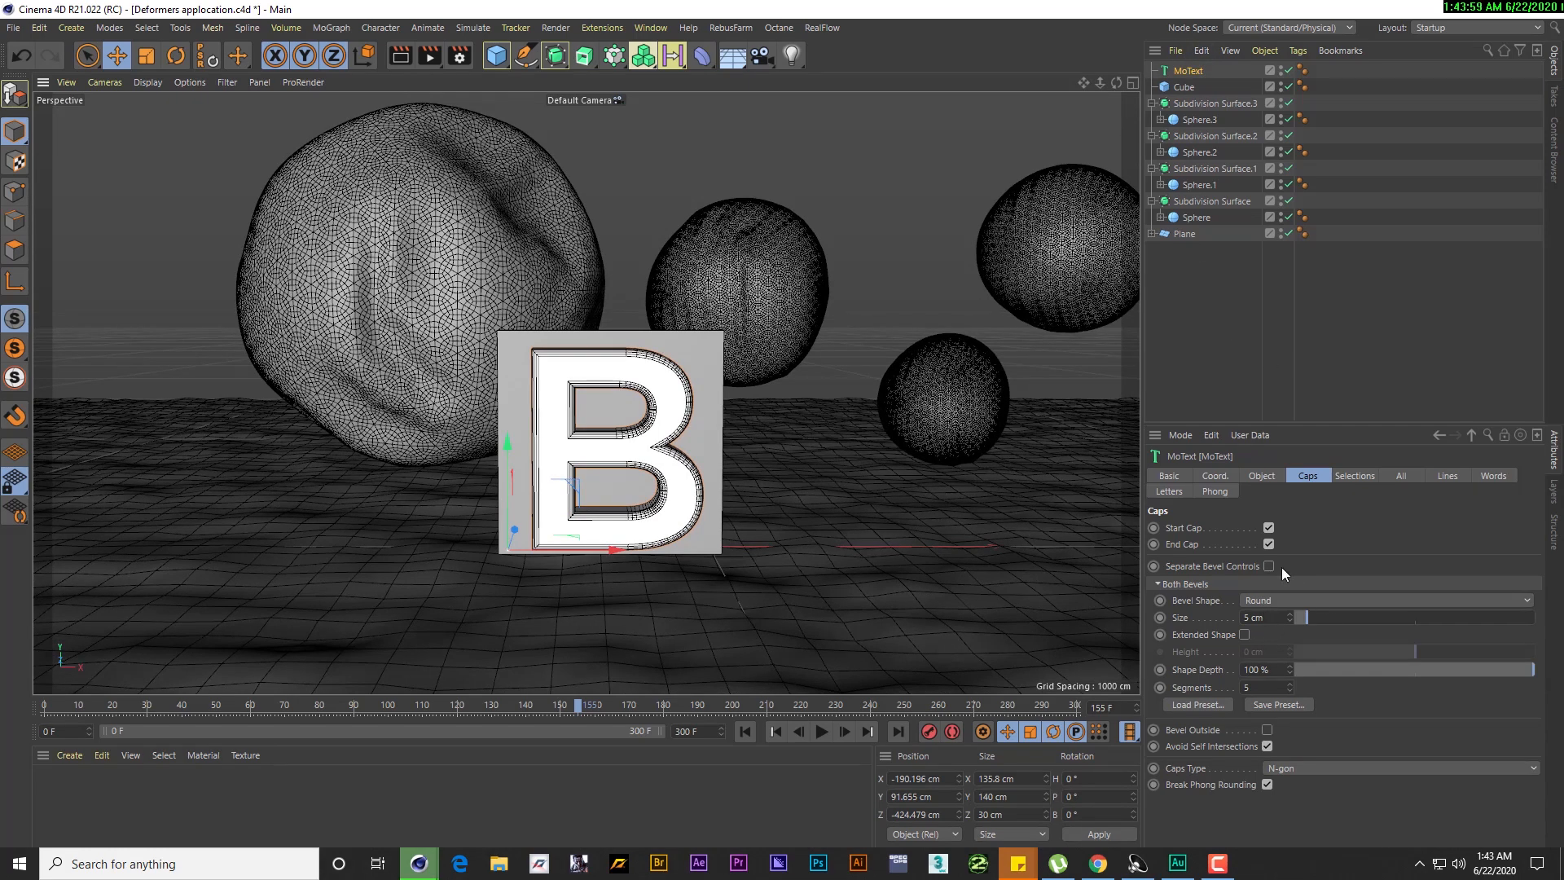
click(1261, 475)
click(1287, 669)
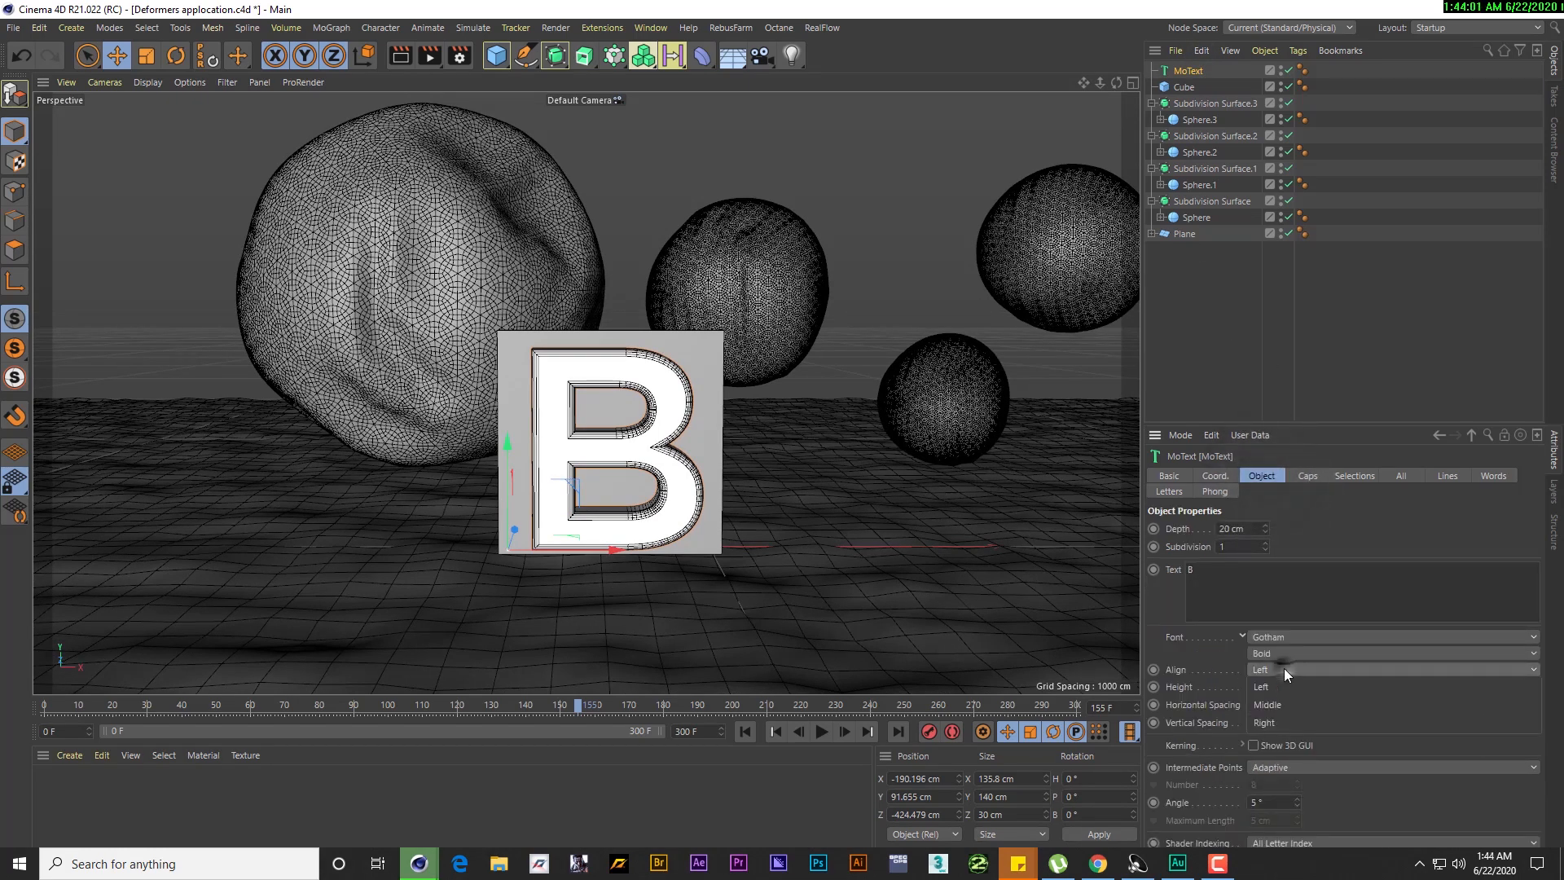
click(1282, 703)
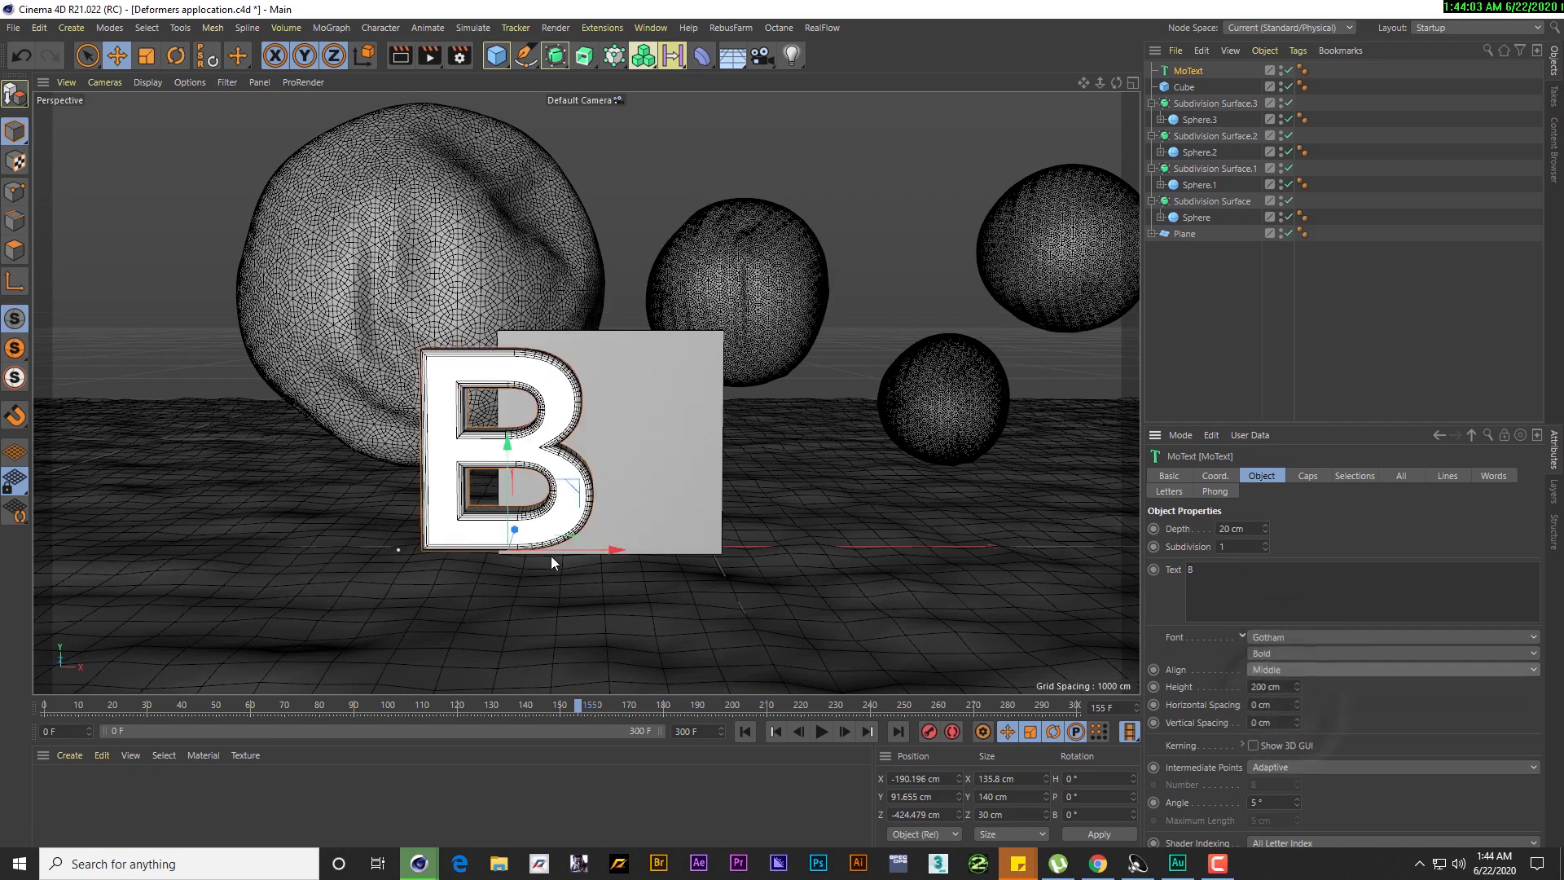
drag(559, 551, 663, 549)
alt+drag(614, 487, 821, 529)
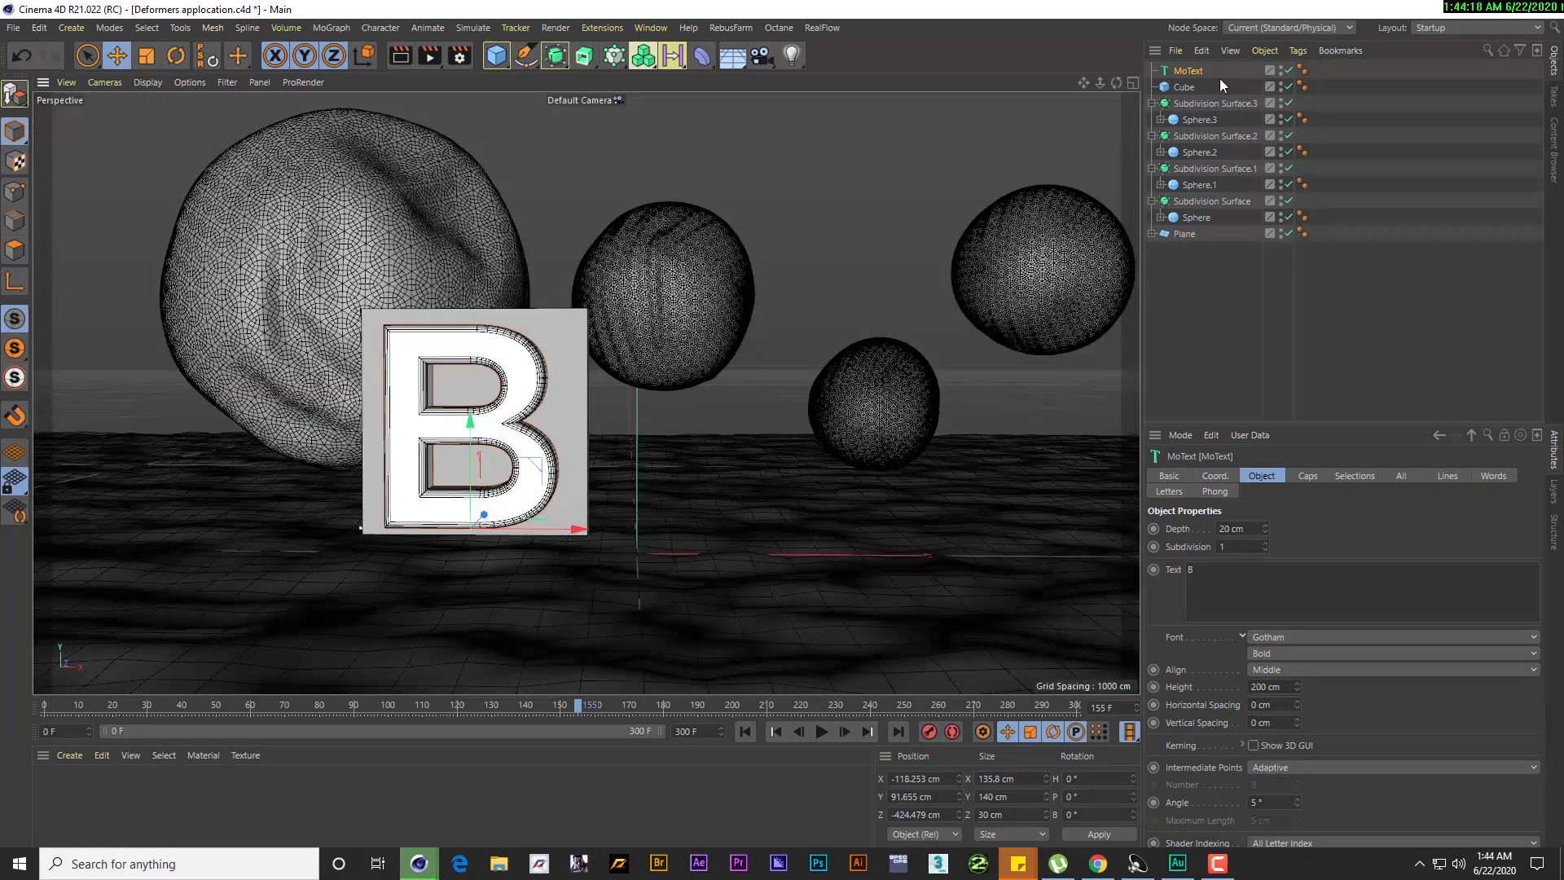
click(1219, 75)
click(1192, 86)
ctrl+click(1189, 71)
alt+drag(602, 340, 611, 384)
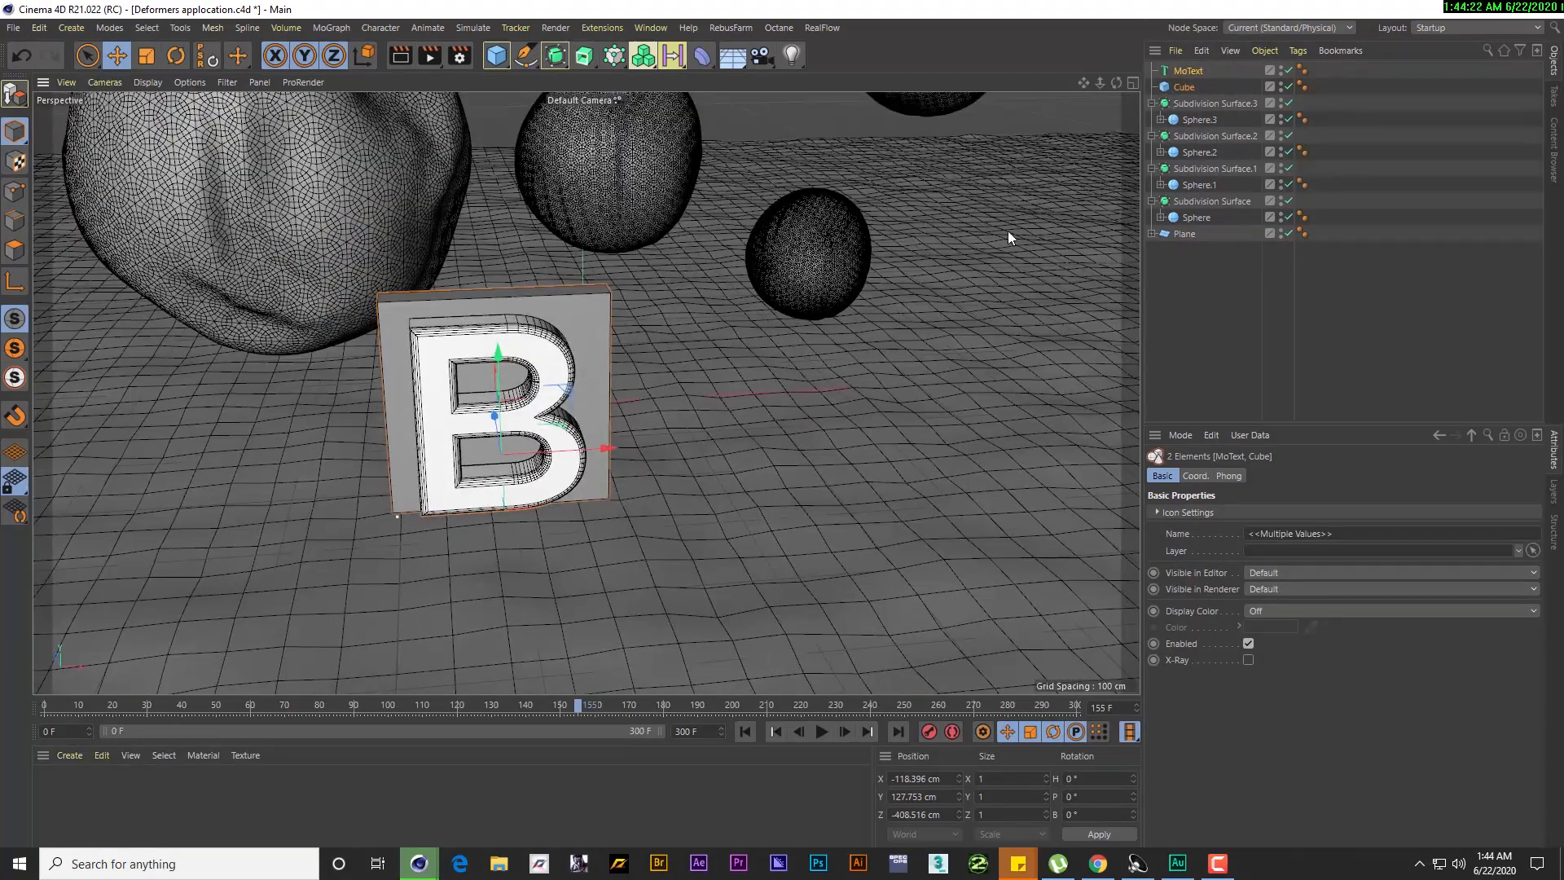
right_click(1195, 87)
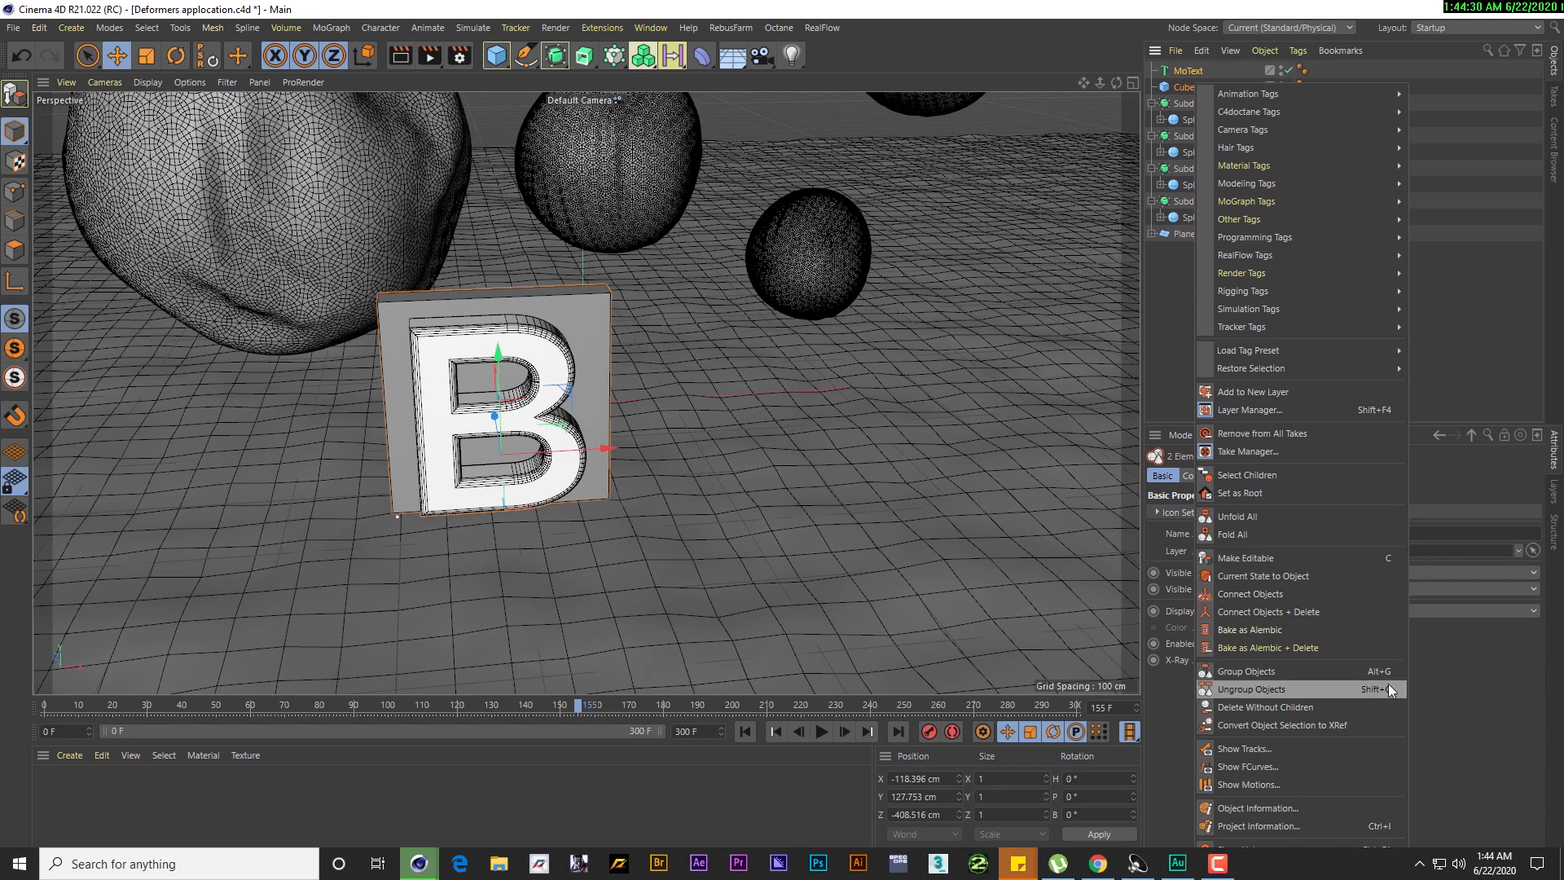
click(1483, 676)
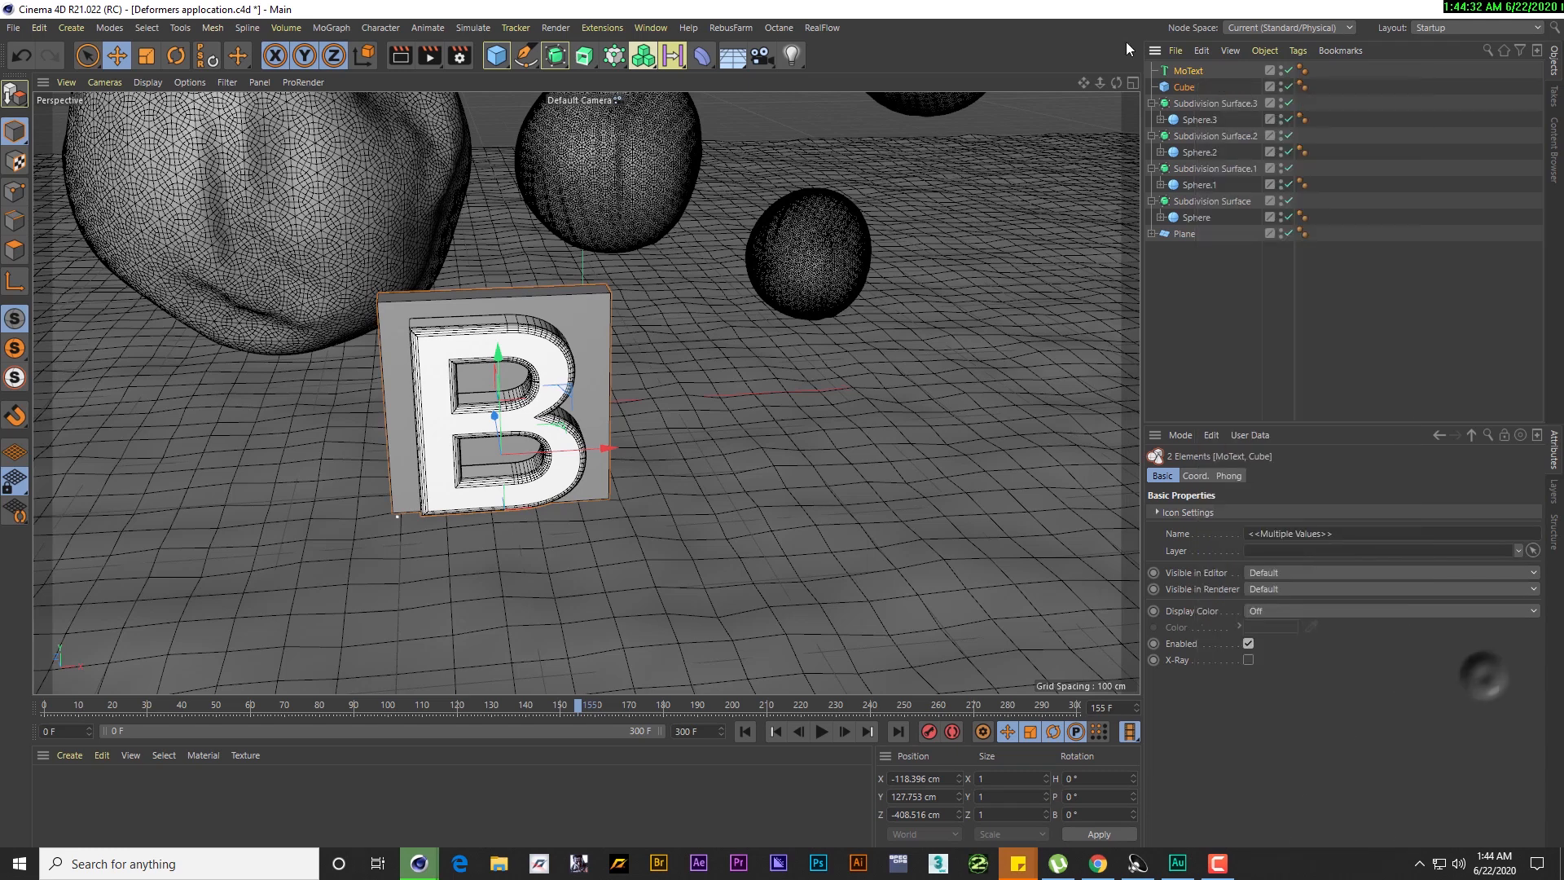
Group the MoText letter and the cube slab together under one null
click(1190, 73)
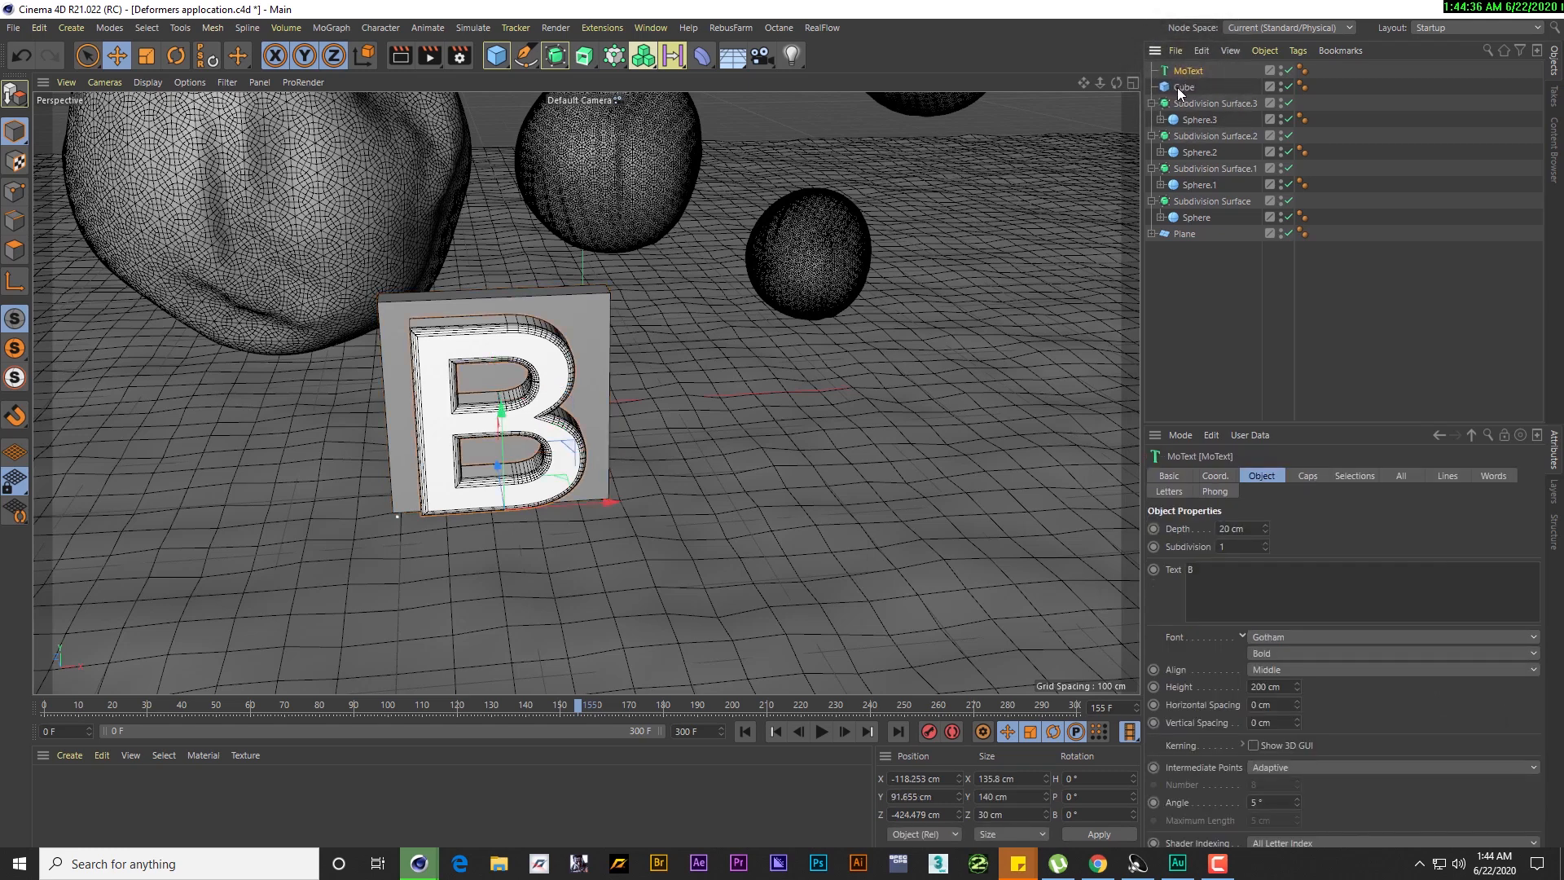
ctrl+click(1181, 88)
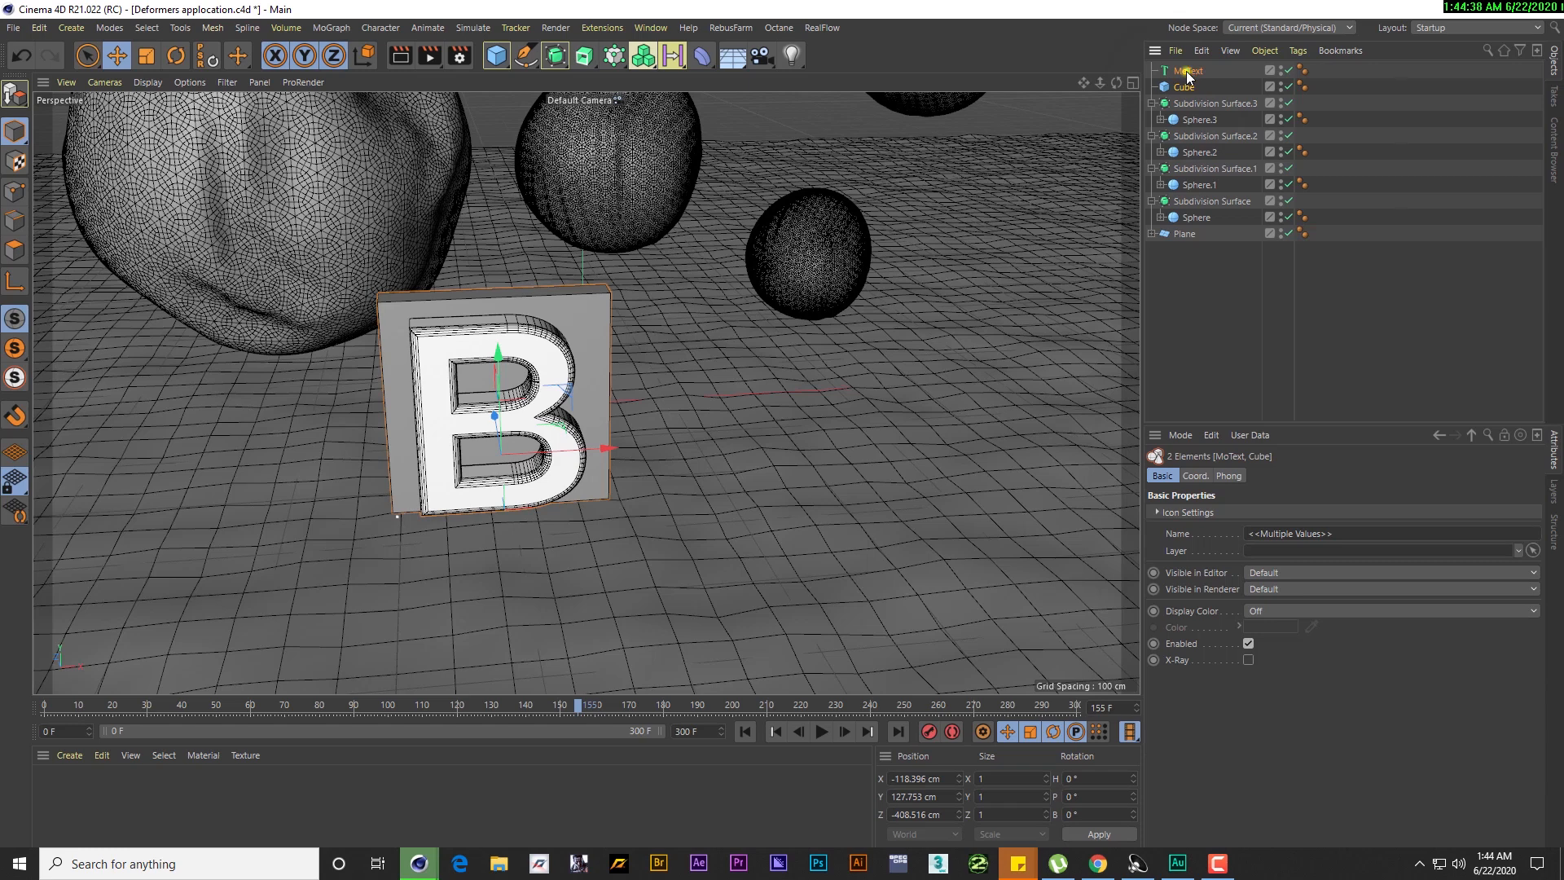
right_click(1189, 76)
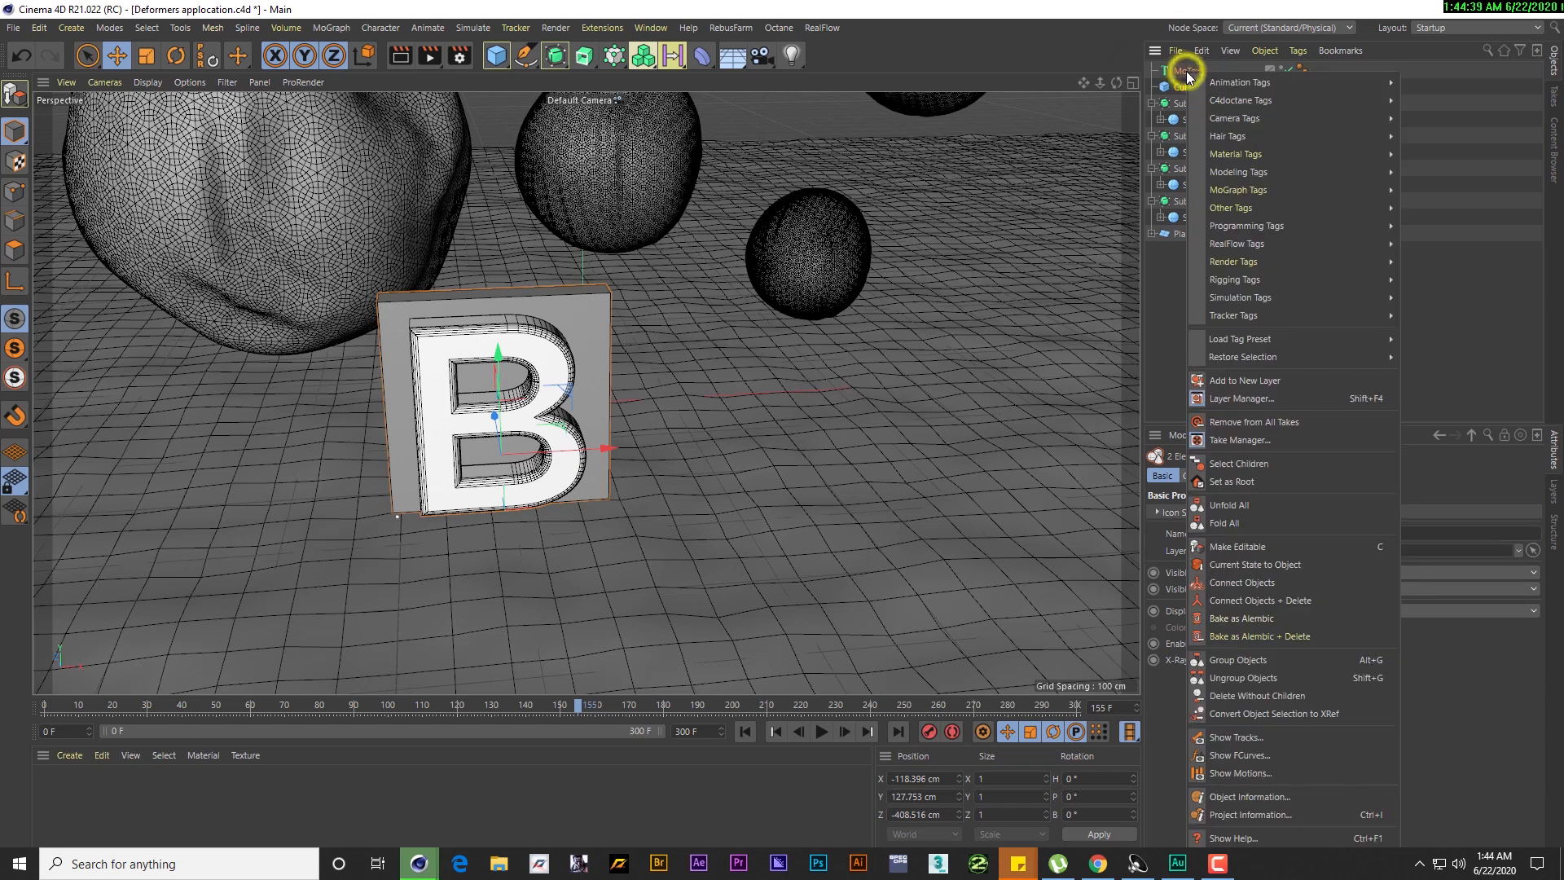
click(1297, 662)
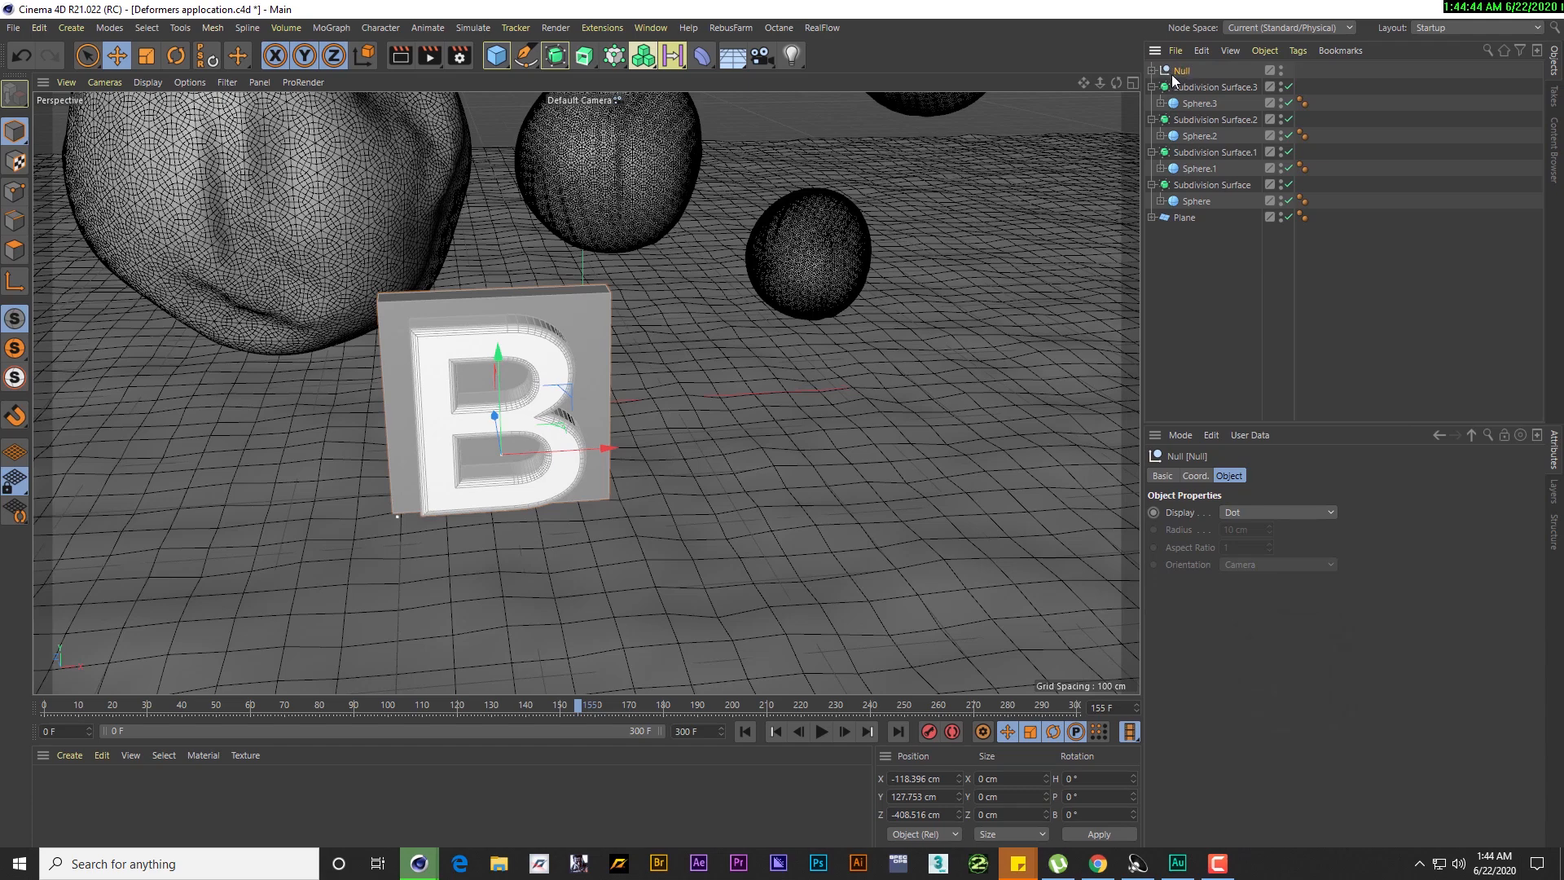
Duplicate the grouped letter block twice along the X axis, placing the last copy at about X 242 cm
alt+drag(498, 439, 493, 391)
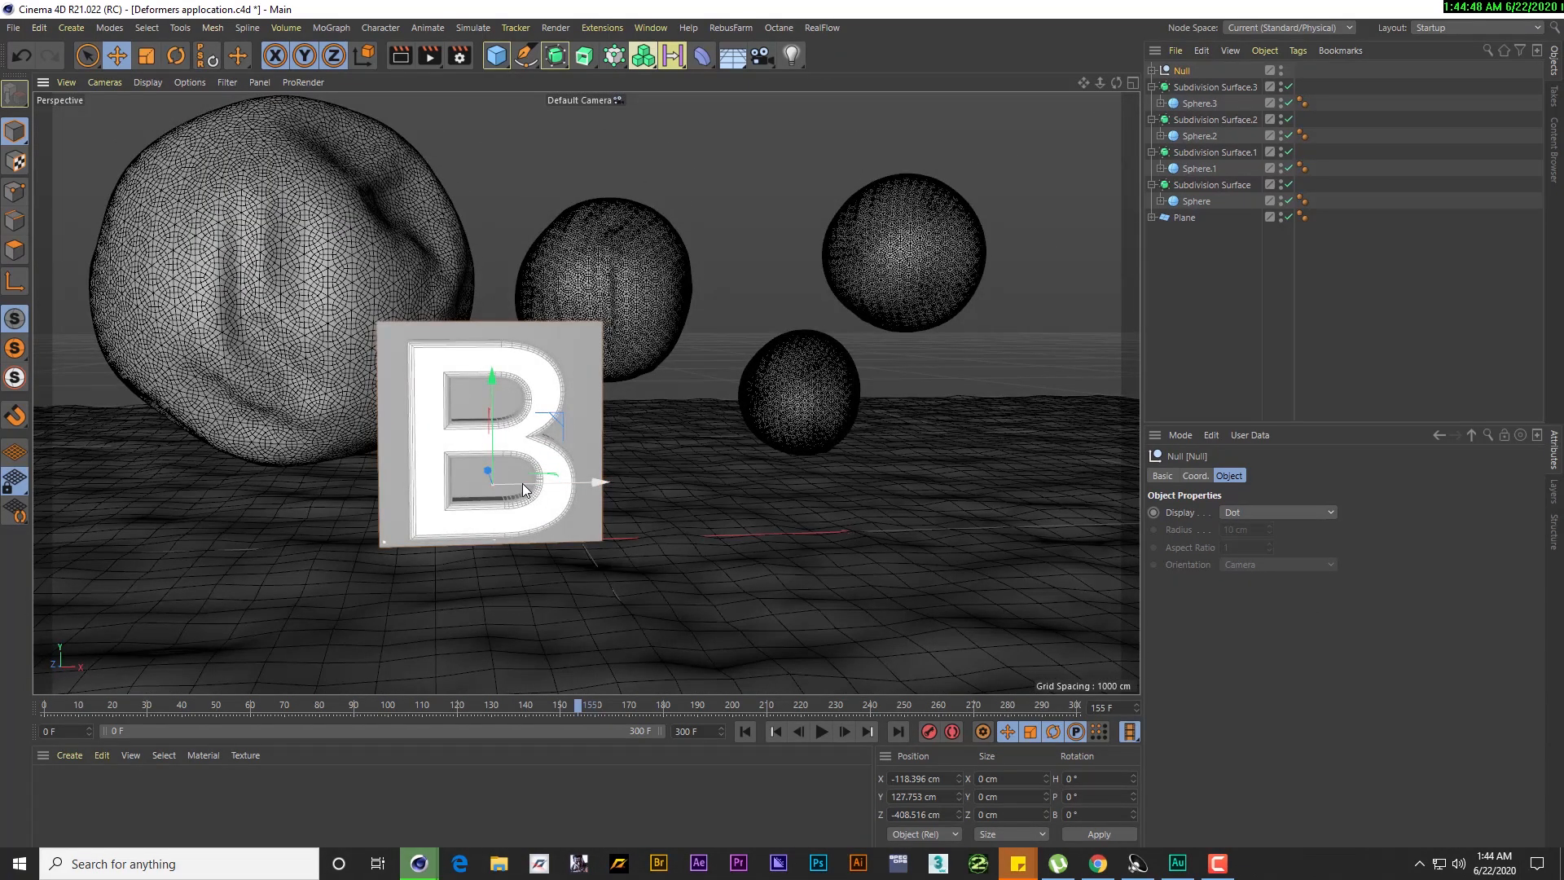
ctrl+drag(523, 489, 986, 447)
alt+drag(734, 477, 706, 456)
alt+middle_drag(706, 457, 599, 462)
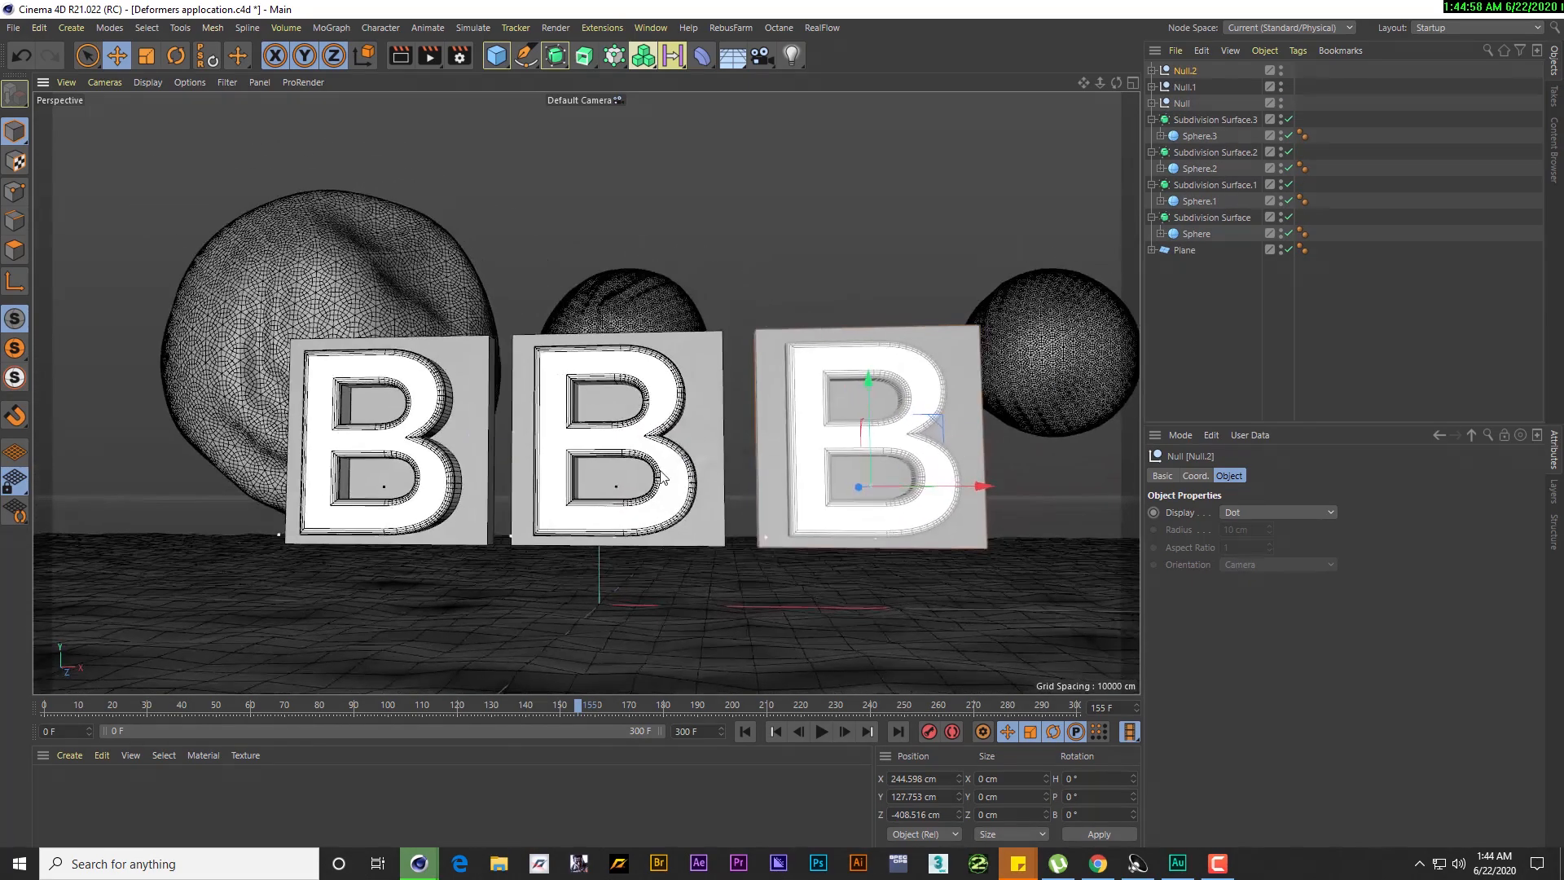
drag(931, 496, 927, 497)
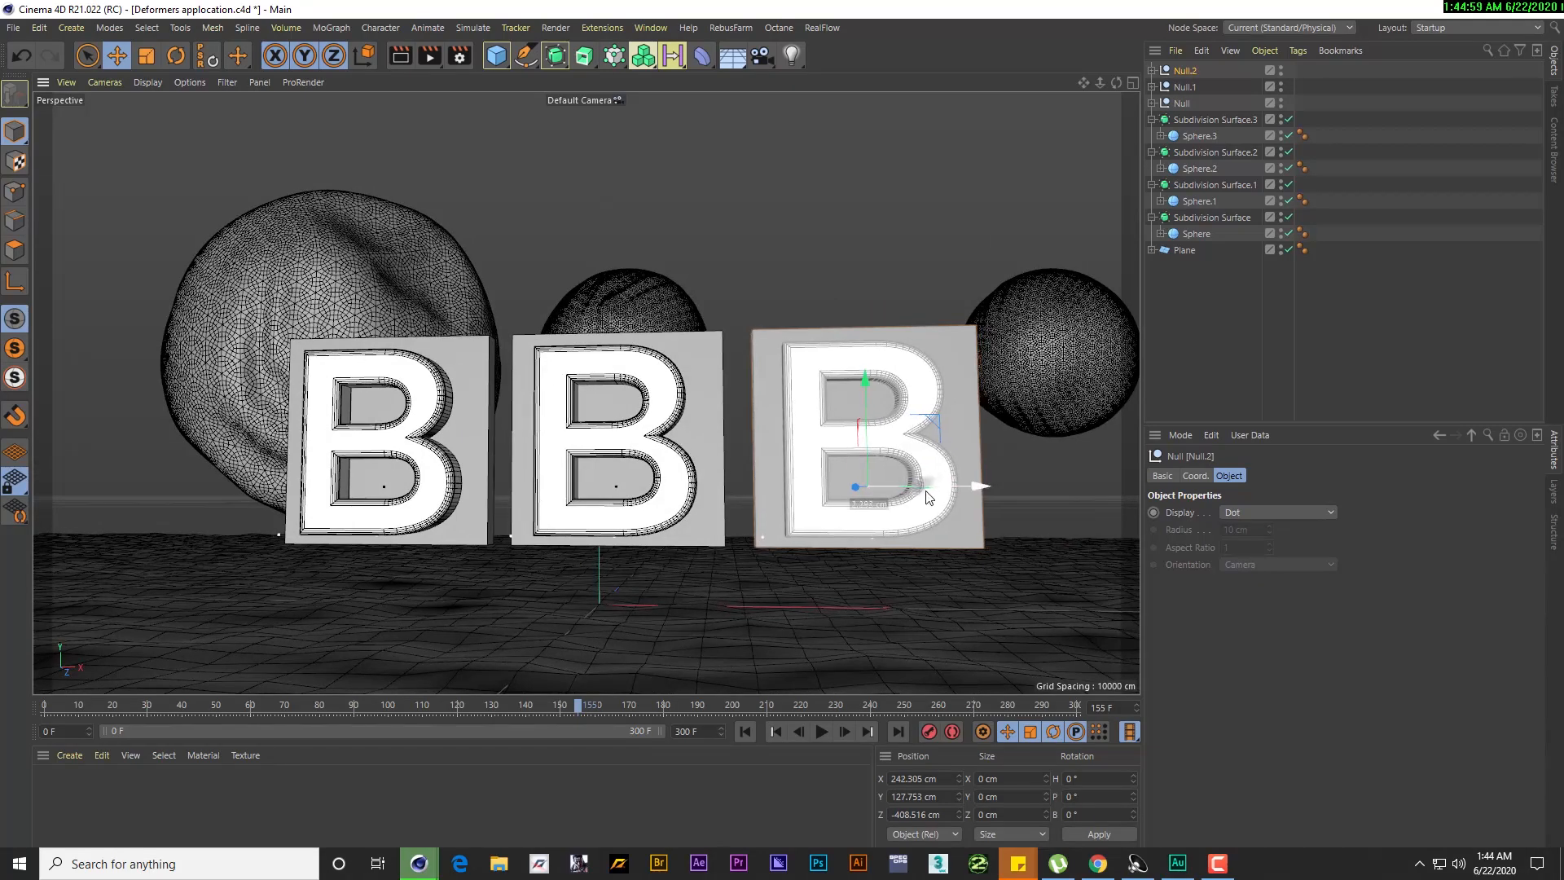
click(1152, 88)
double_click(1189, 105)
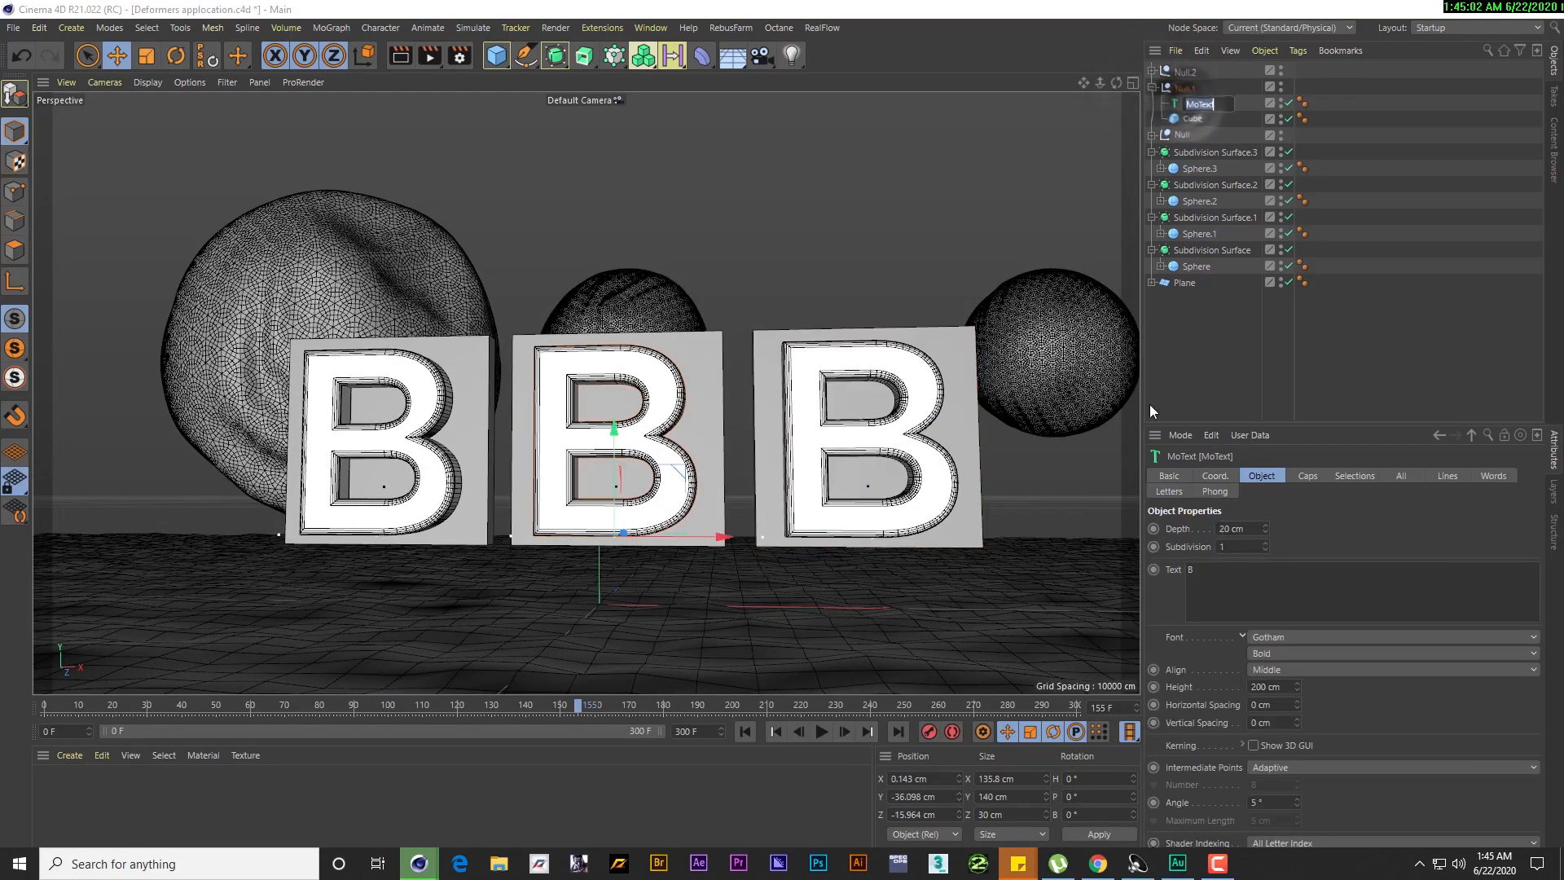
click(1217, 567)
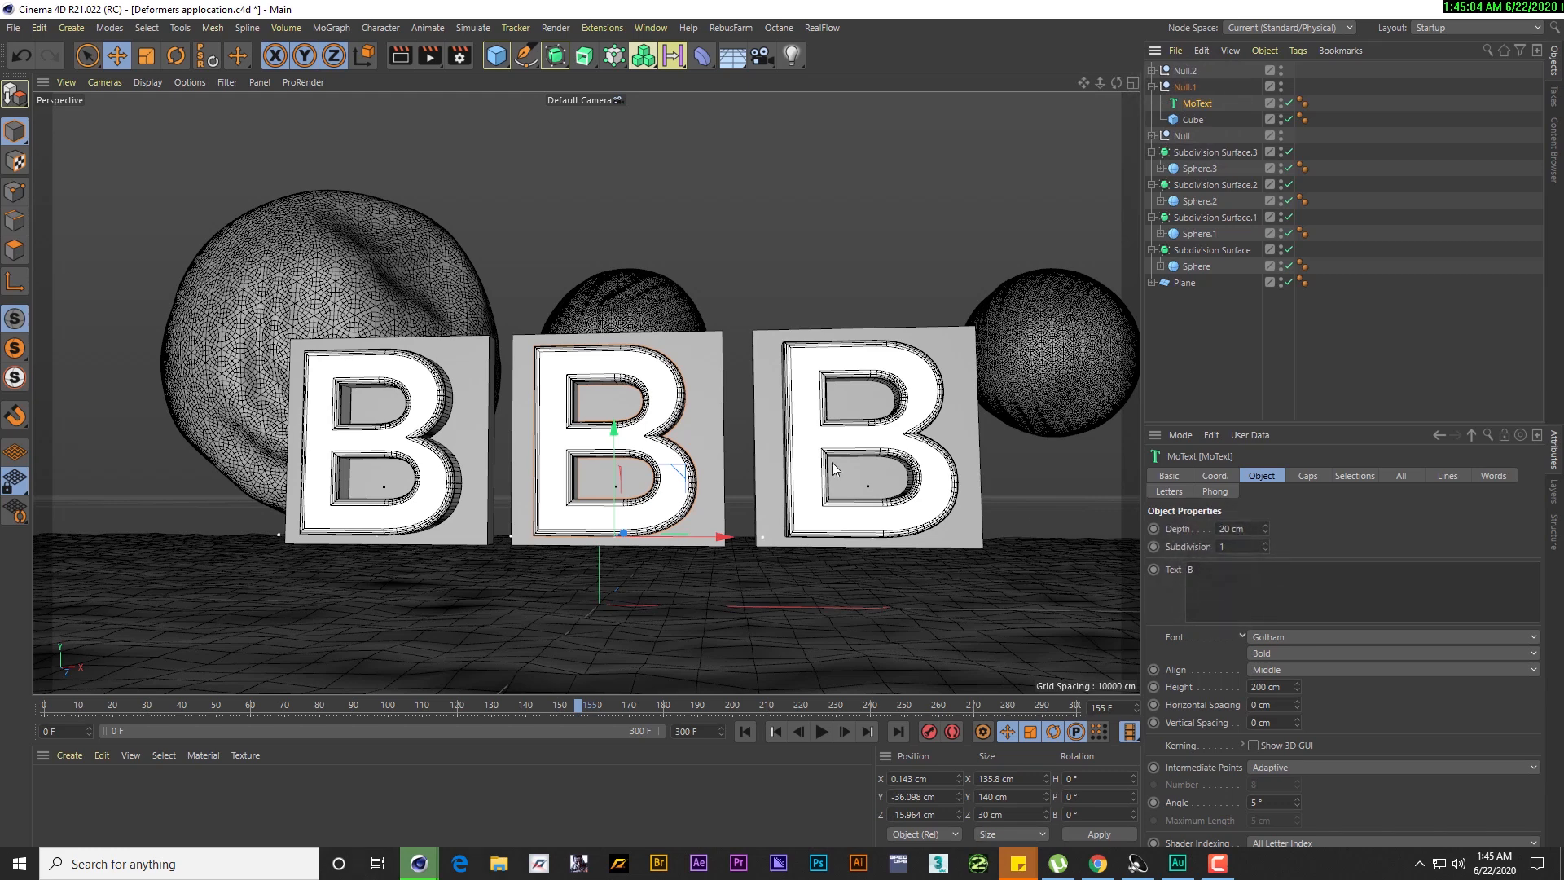
Change the MoText in the Null.2 group to the letter C
click(1152, 71)
double_click(1197, 87)
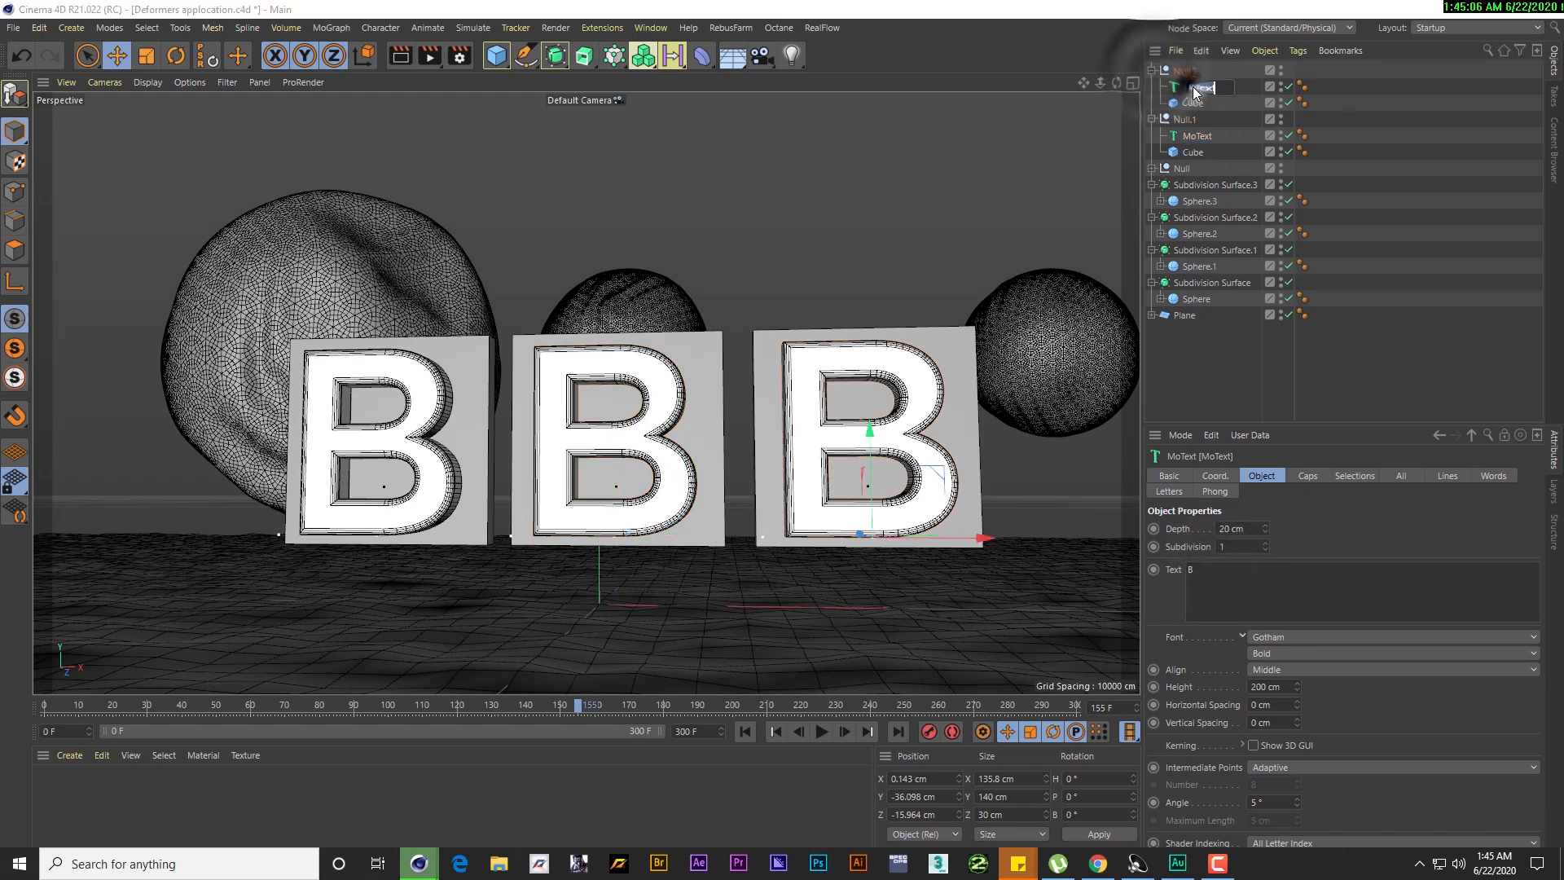
click(1222, 569)
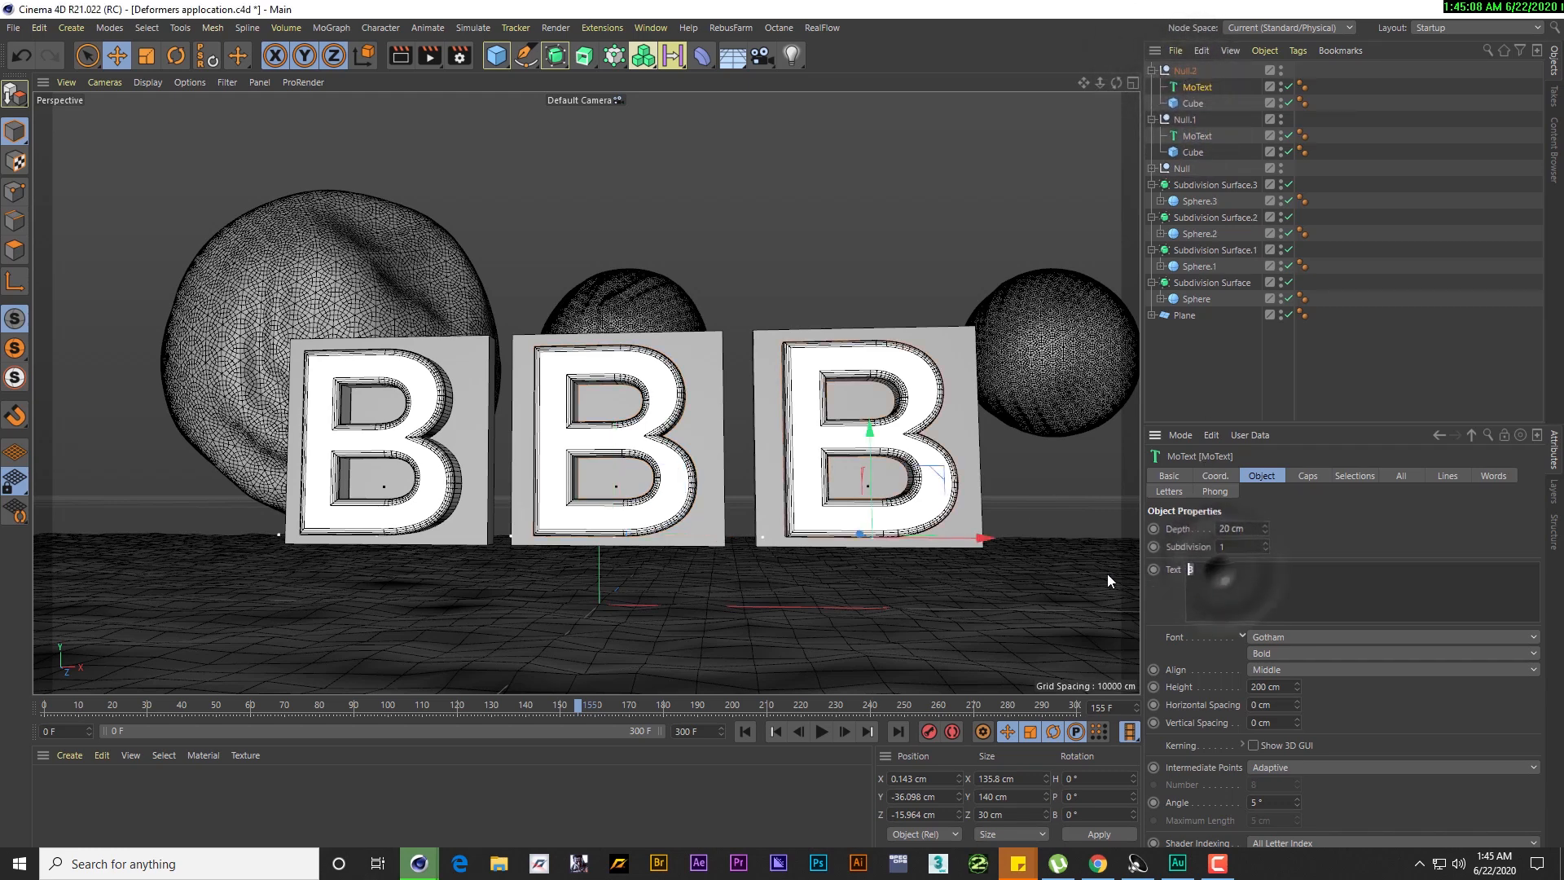
text(C)
scroll(740, 435, down, 3)
mouse_move(740, 435)
alt+mouse_down()
mouse_move(765, 521)
mouse_move(768, 435)
mouse_move(729, 445)
alt+mouse_up()
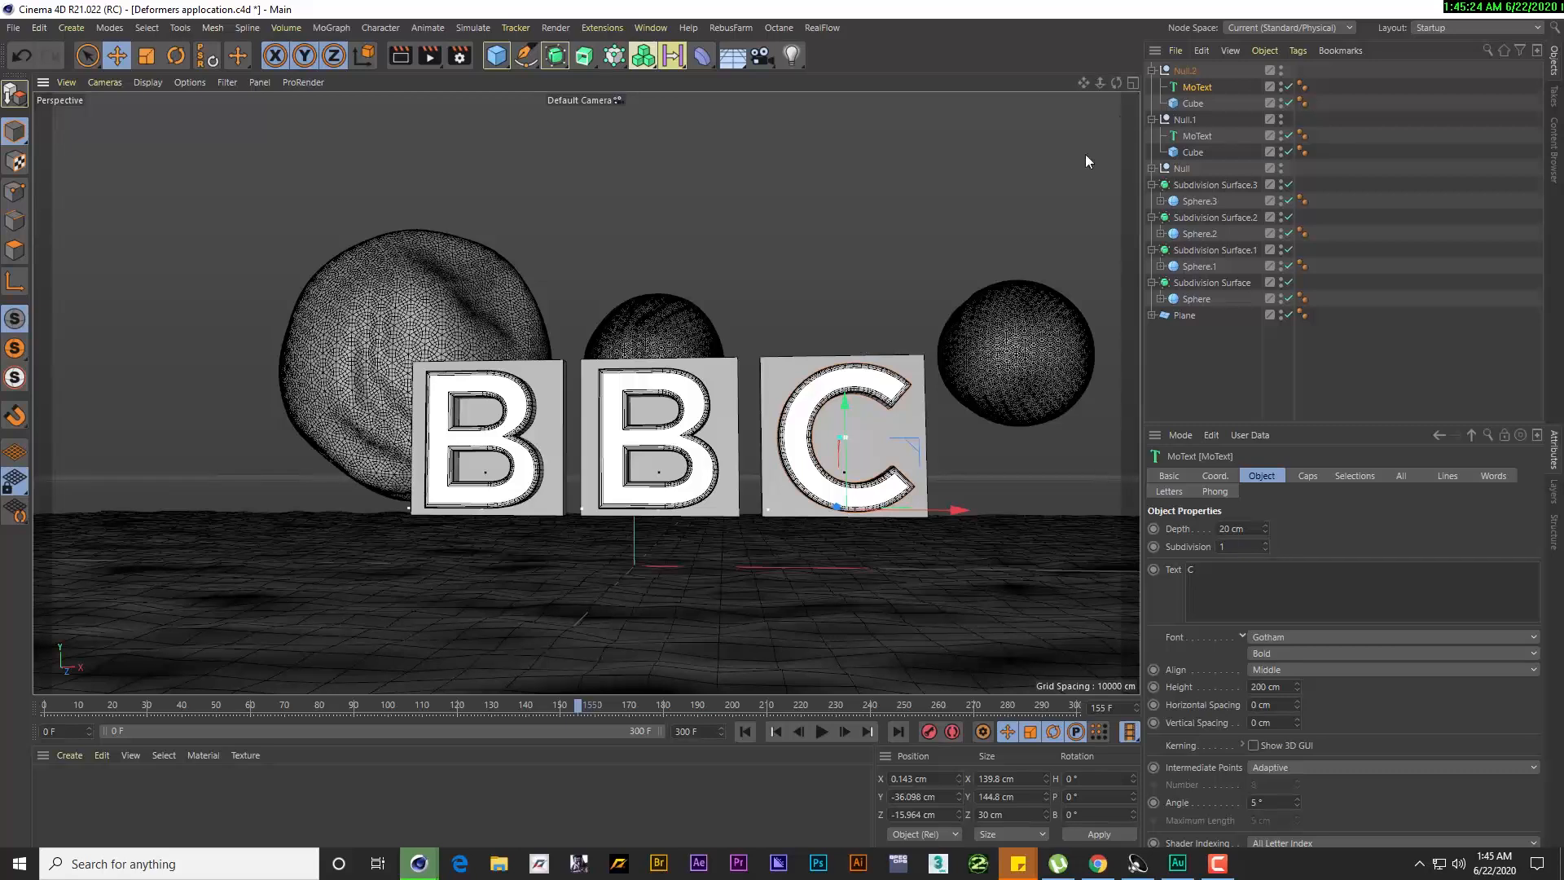
Collapse the Null.2 and Null.1 groups and nudge the C block slightly along X
click(1151, 70)
click(1151, 87)
click(1184, 70)
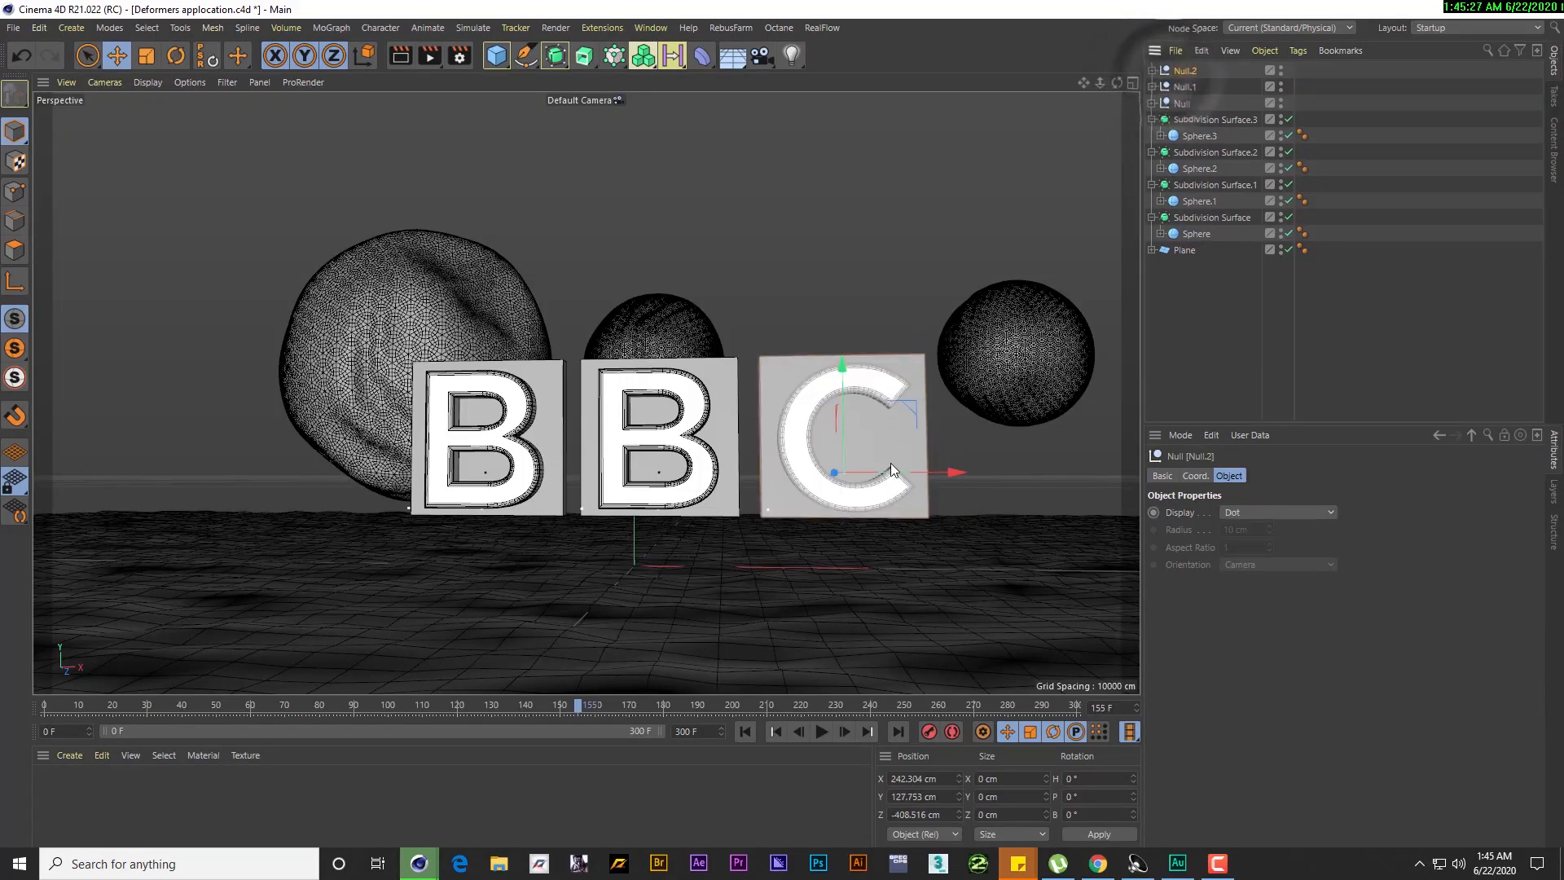
drag(923, 473, 922, 472)
Move all three letter block groups together, back to about Z 614 cm and up to about Y 594 cm, at about X 114 cm
scroll(739, 421, down, 3)
alt+drag(731, 385, 733, 417)
click(1179, 103)
shift+click(1185, 71)
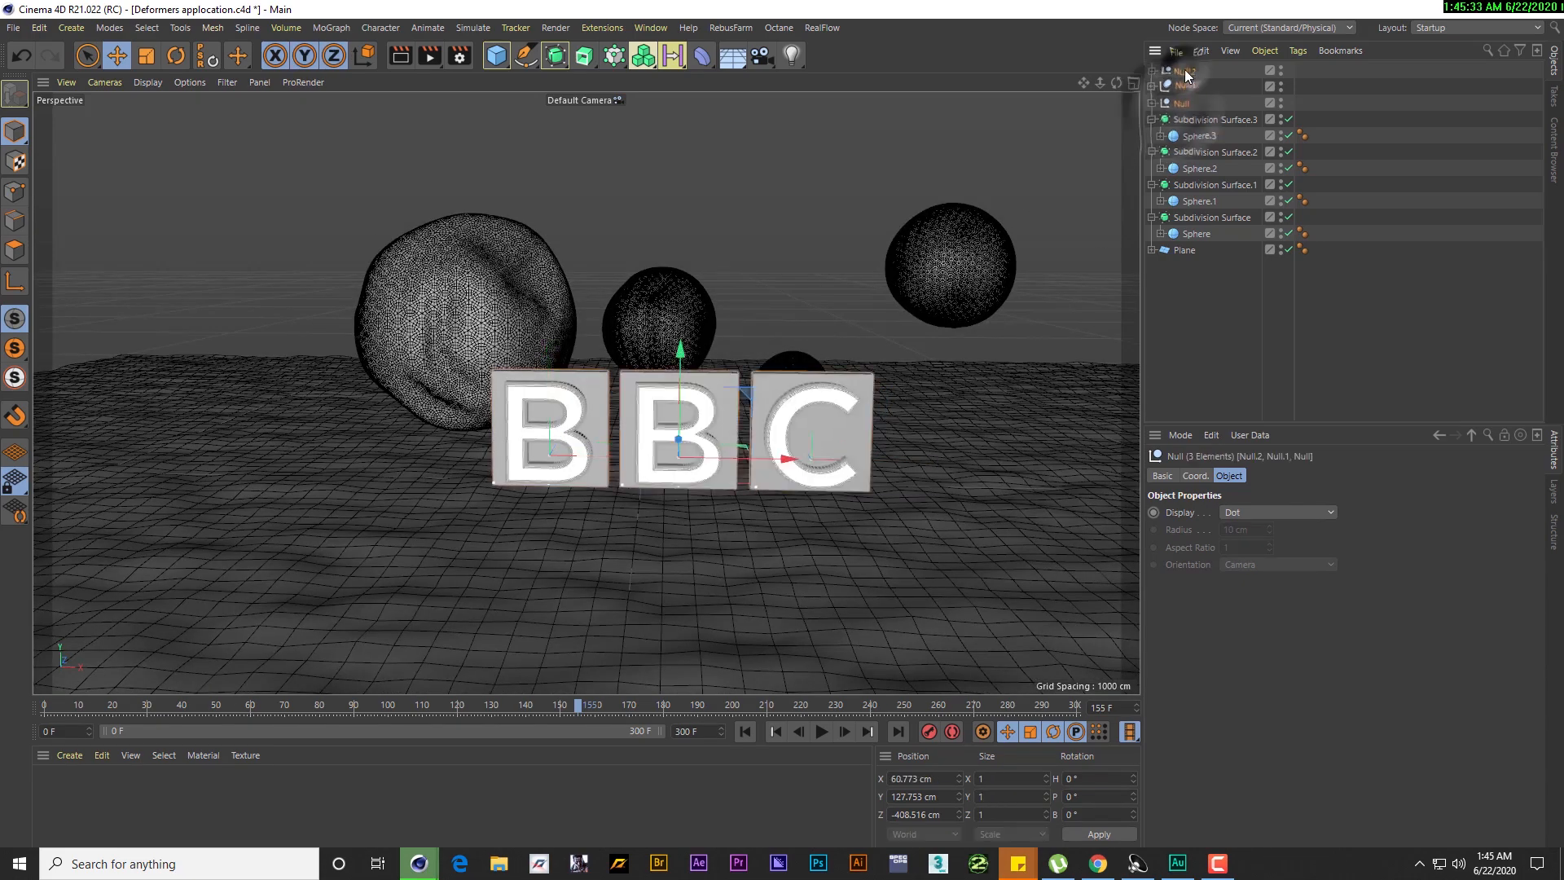
scroll(653, 436, up, 5)
alt+drag(691, 391, 607, 359)
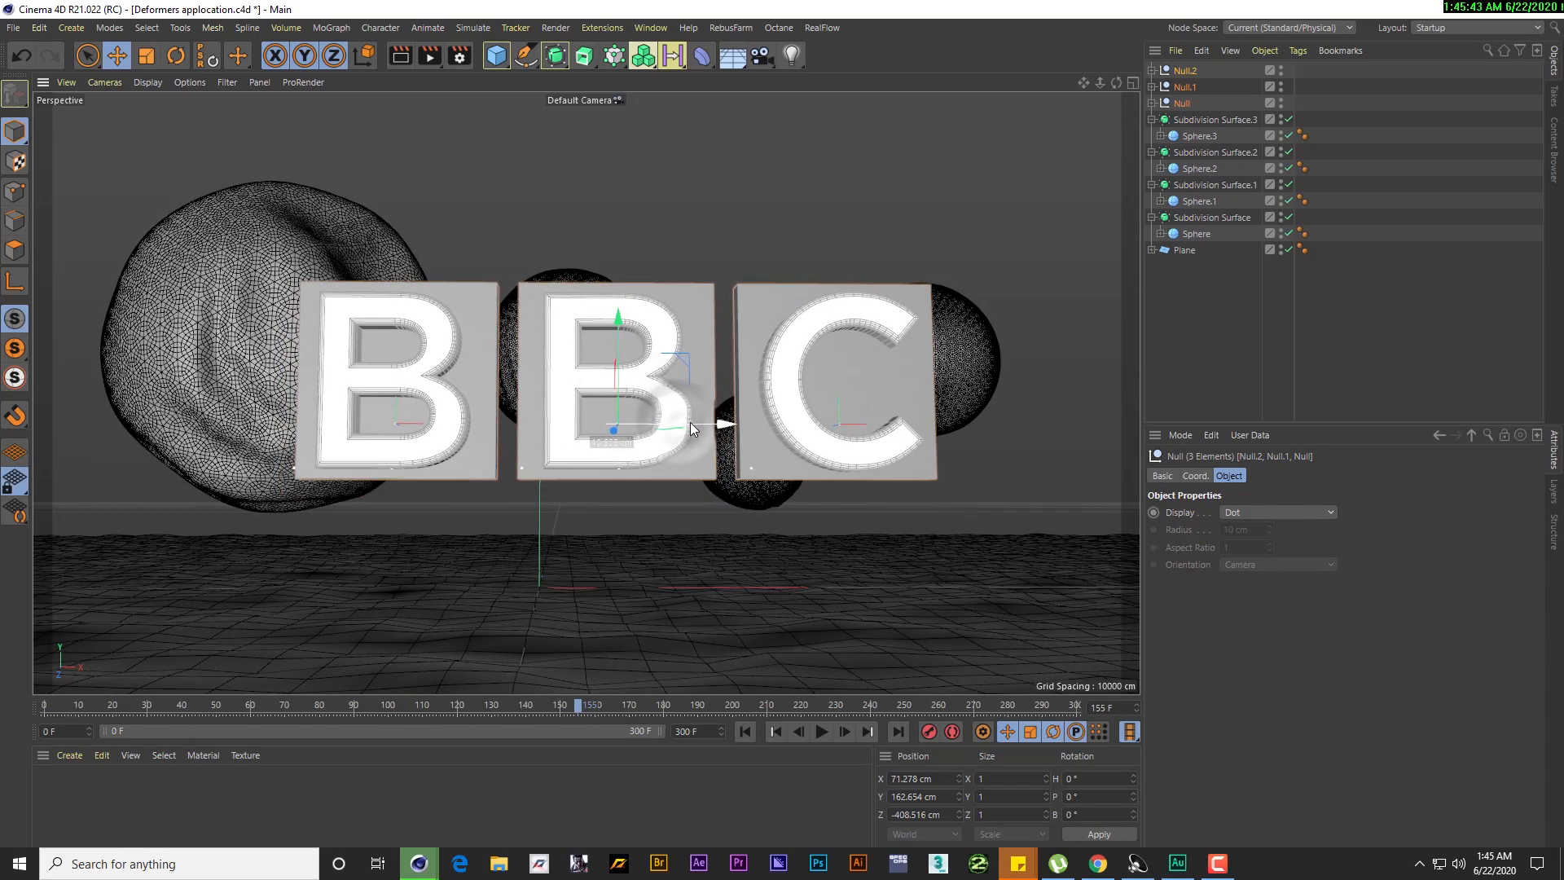
alt+drag(706, 374, 704, 385)
mouse_move(611, 440)
mouse_down()
mouse_move(578, 492)
mouse_move(604, 466)
mouse_up()
drag(594, 470, 584, 457)
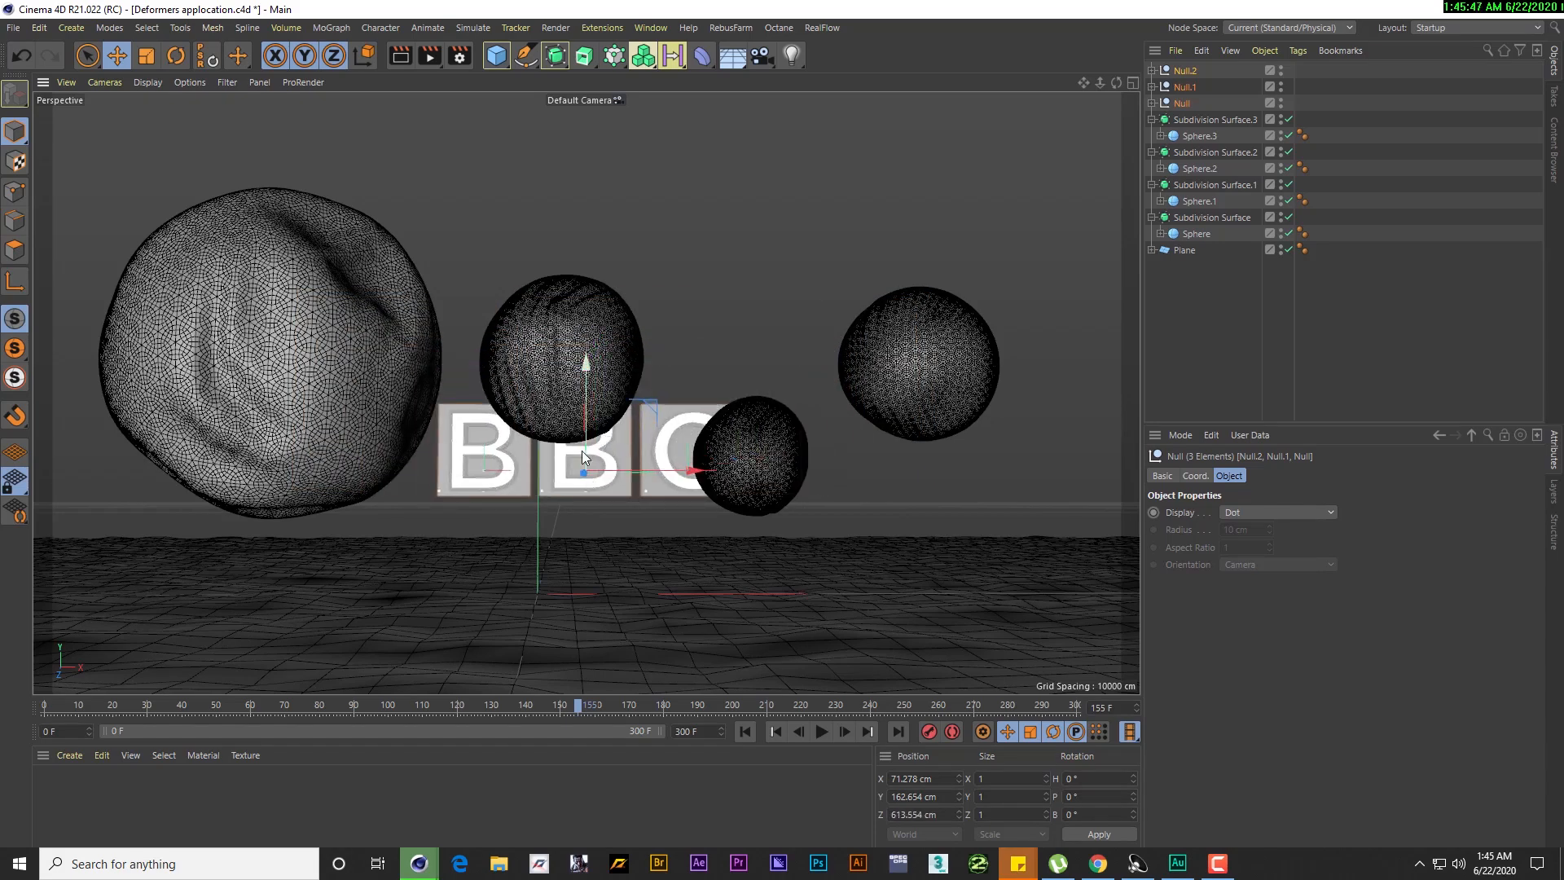
drag(587, 358, 681, 227)
Create a camera from the current view, made the active view, and lock it with a Protection tag
click(762, 55)
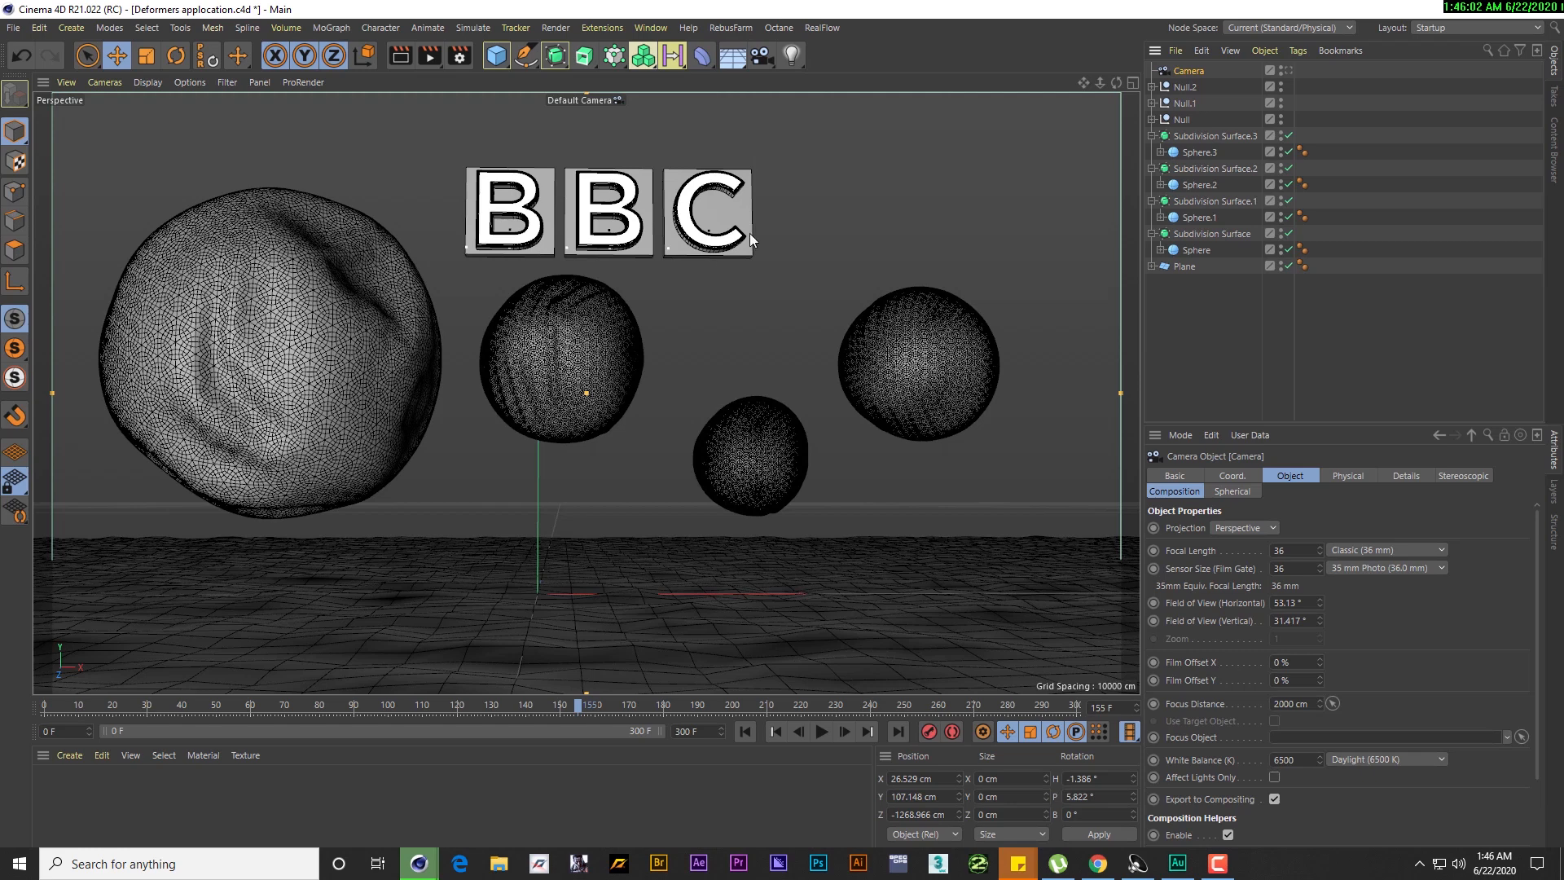
click(1288, 70)
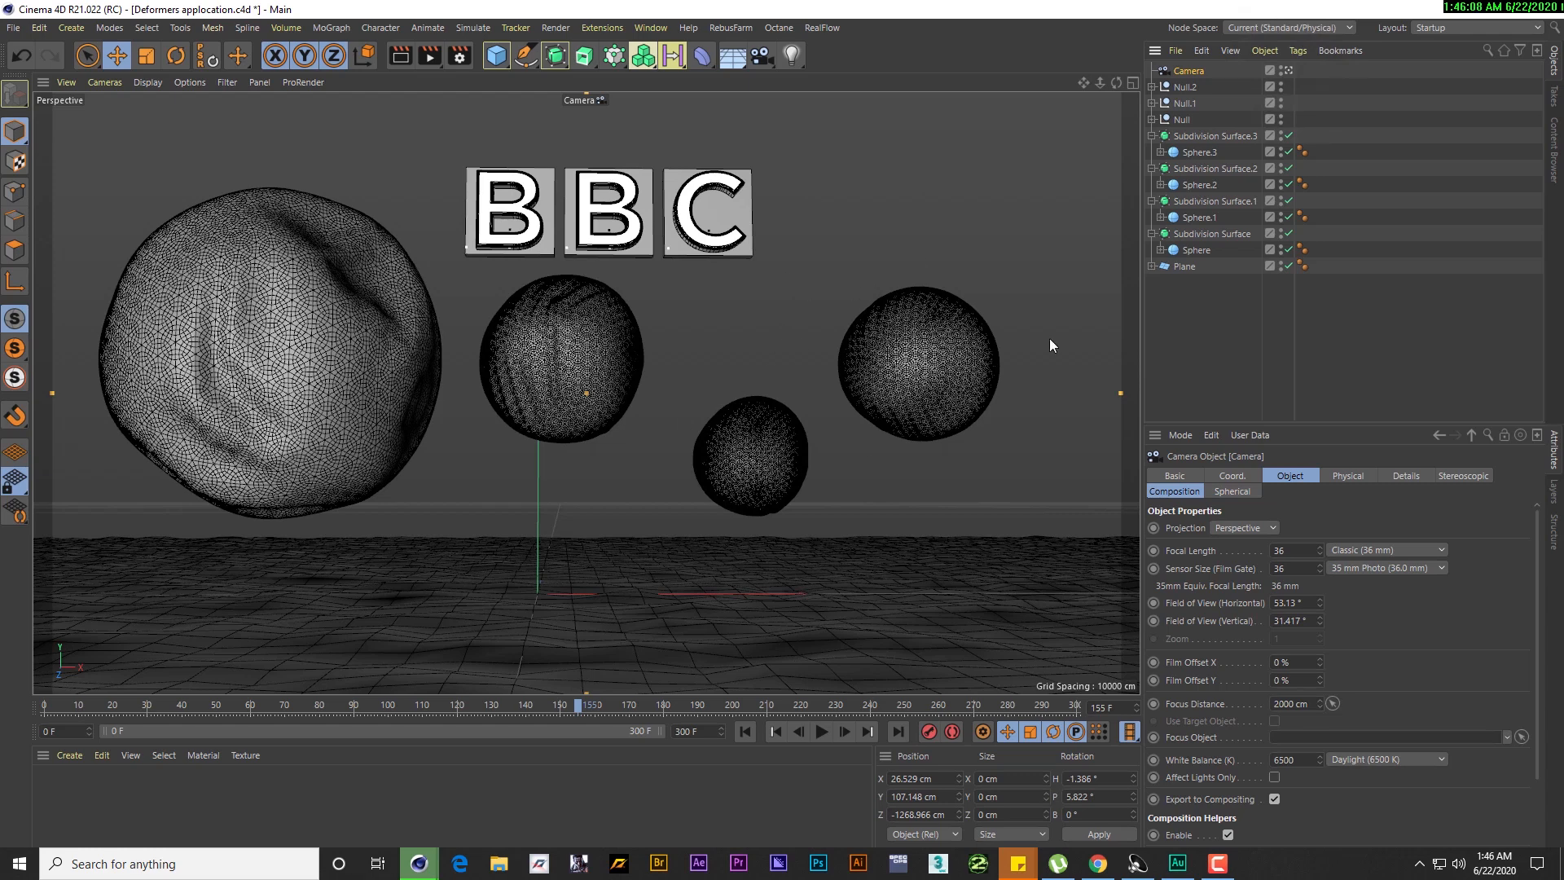
right_click(1193, 75)
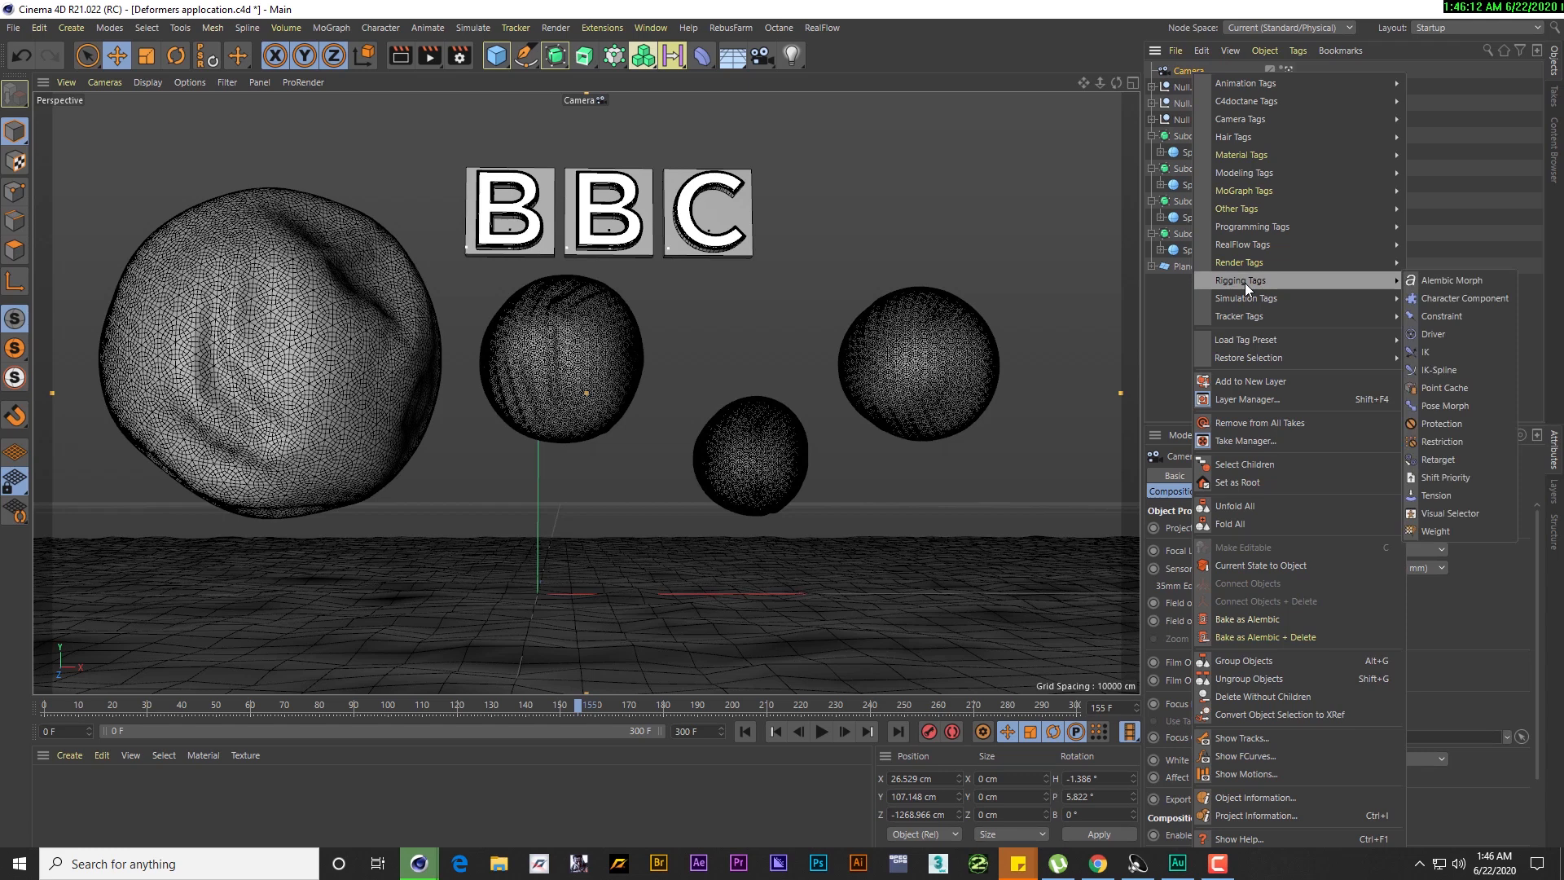
mouse_move(1263, 280)
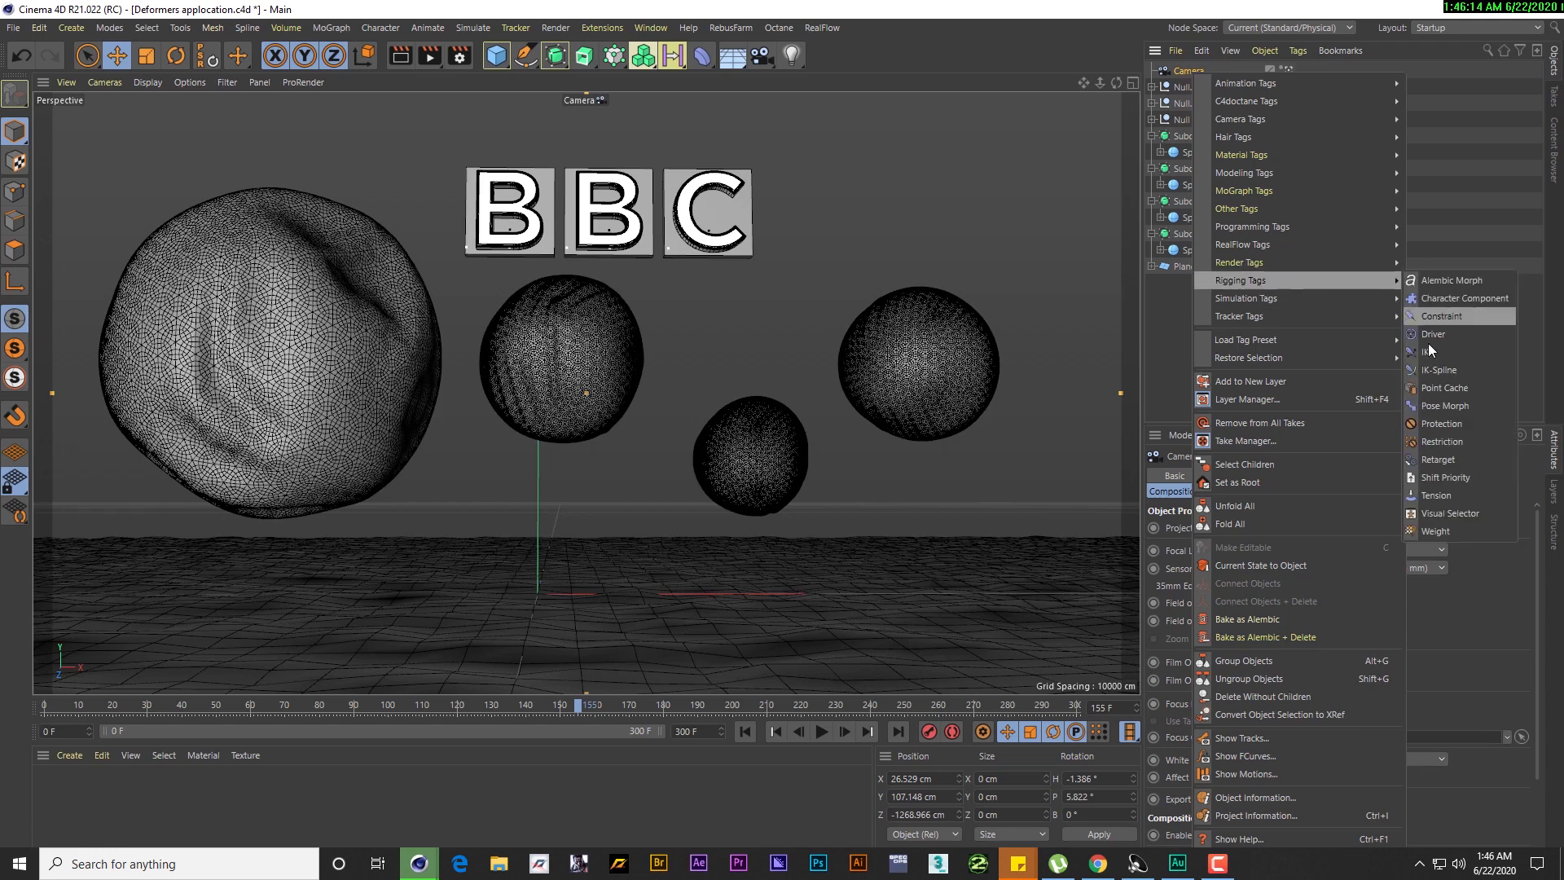
click(1430, 422)
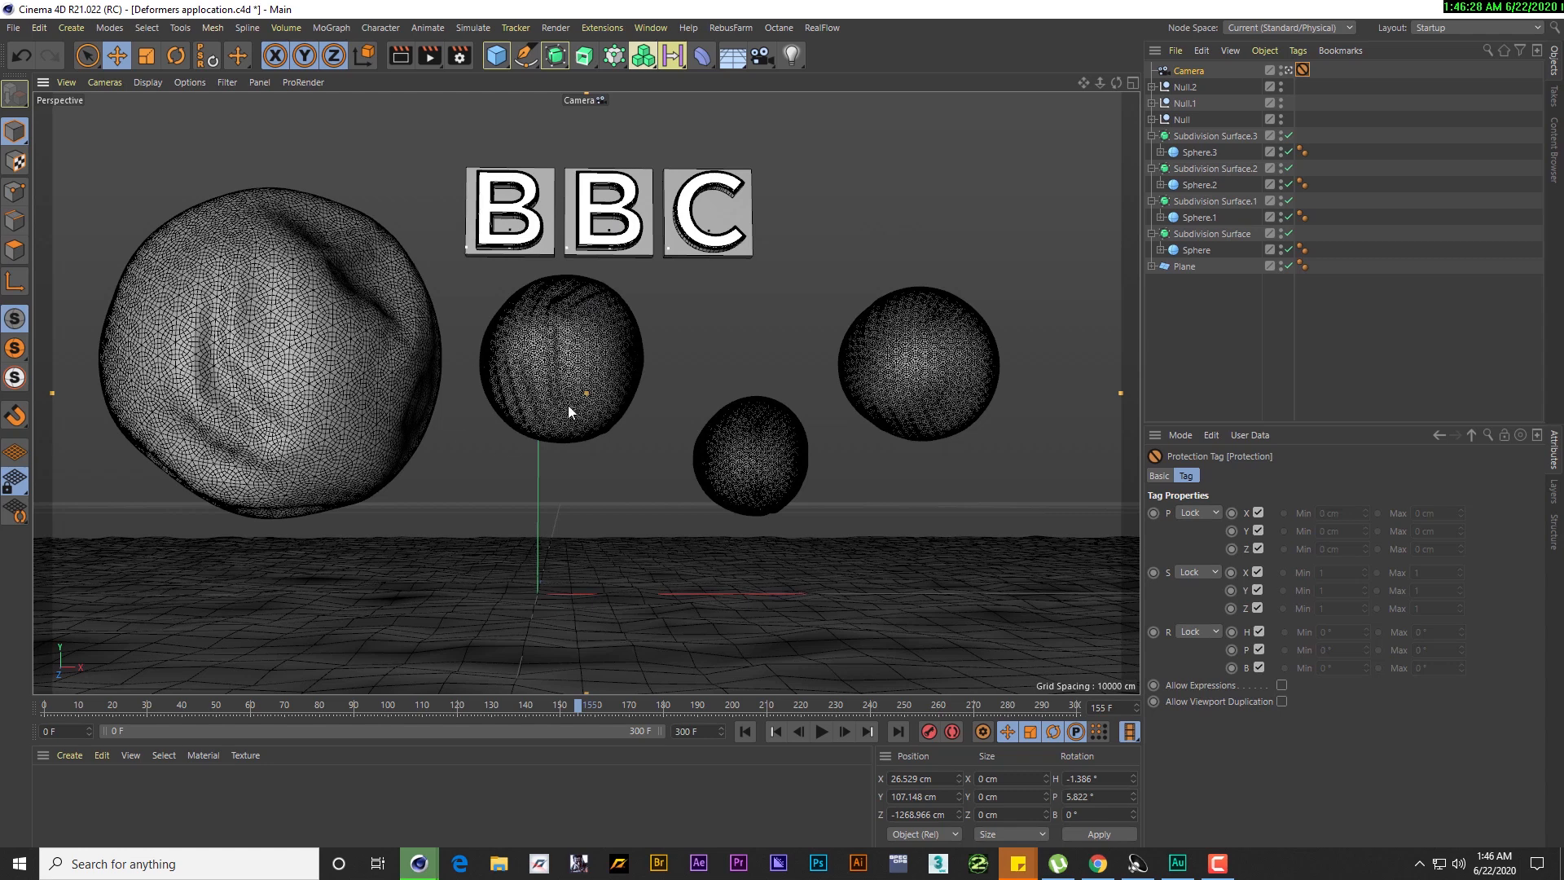
mouse_move(946, 239)
alt+mouse_down()
mouse_move(869, 290)
mouse_move(925, 253)
alt+mouse_up()
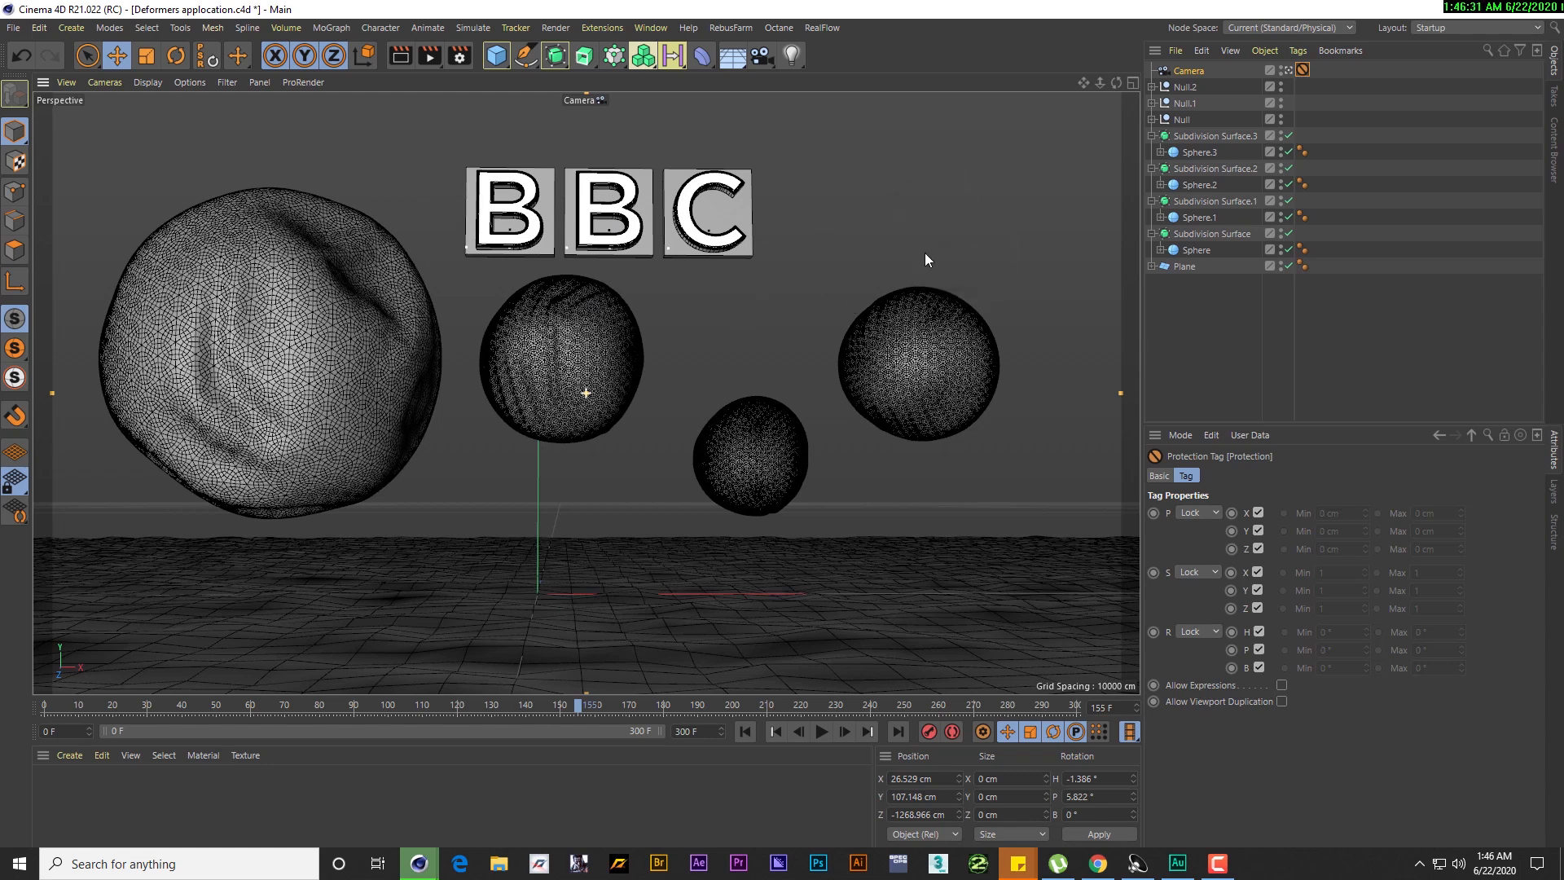
click(878, 188)
click(1301, 70)
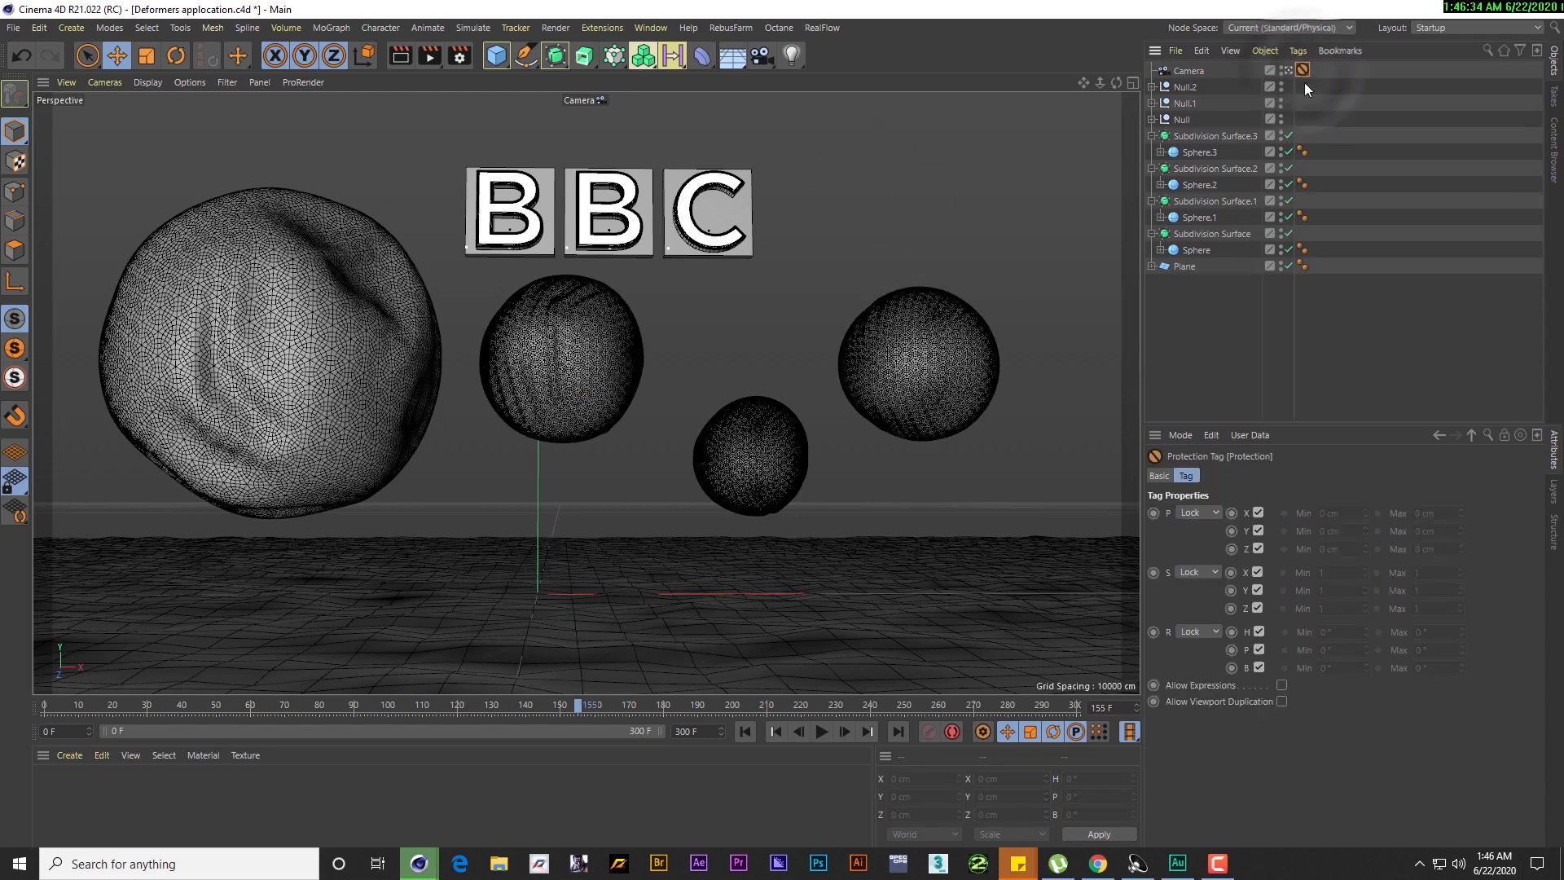
Leave the locked camera's view and return to the default camera, facing the BBC blocks
click(1287, 70)
alt+drag(767, 285, 658, 339)
scroll(658, 339, down, 5)
alt+middle_drag(878, 199, 632, 330)
alt+drag(632, 331, 864, 373)
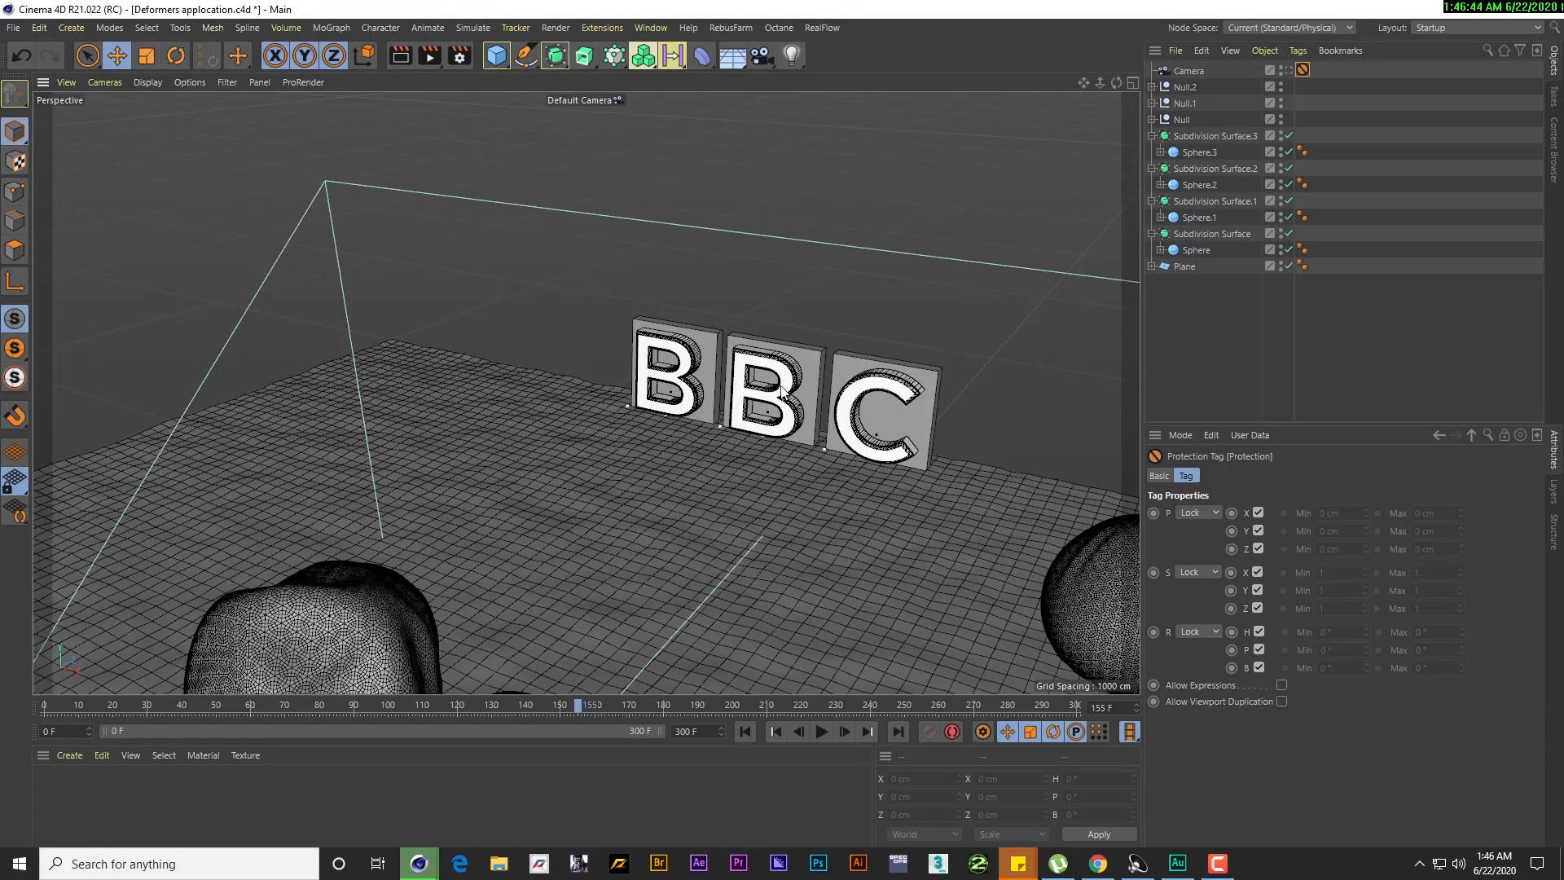
alt+drag(748, 403, 730, 393)
scroll(737, 380, up, 2)
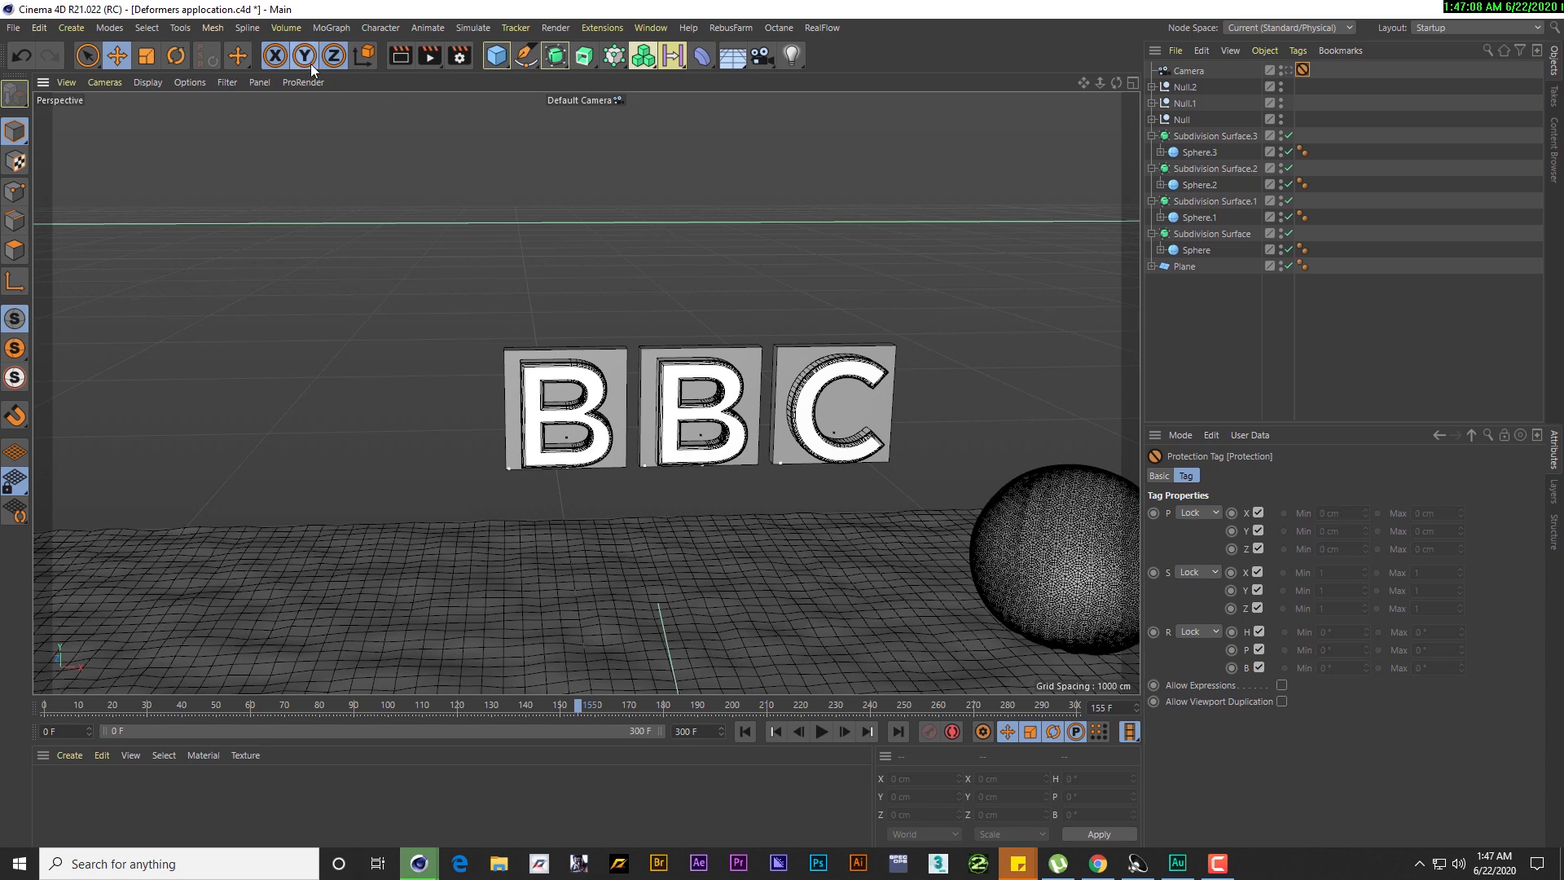
Add a MoGraph Fracture object and nest Null.2, Null.1 and Null inside it
click(339, 27)
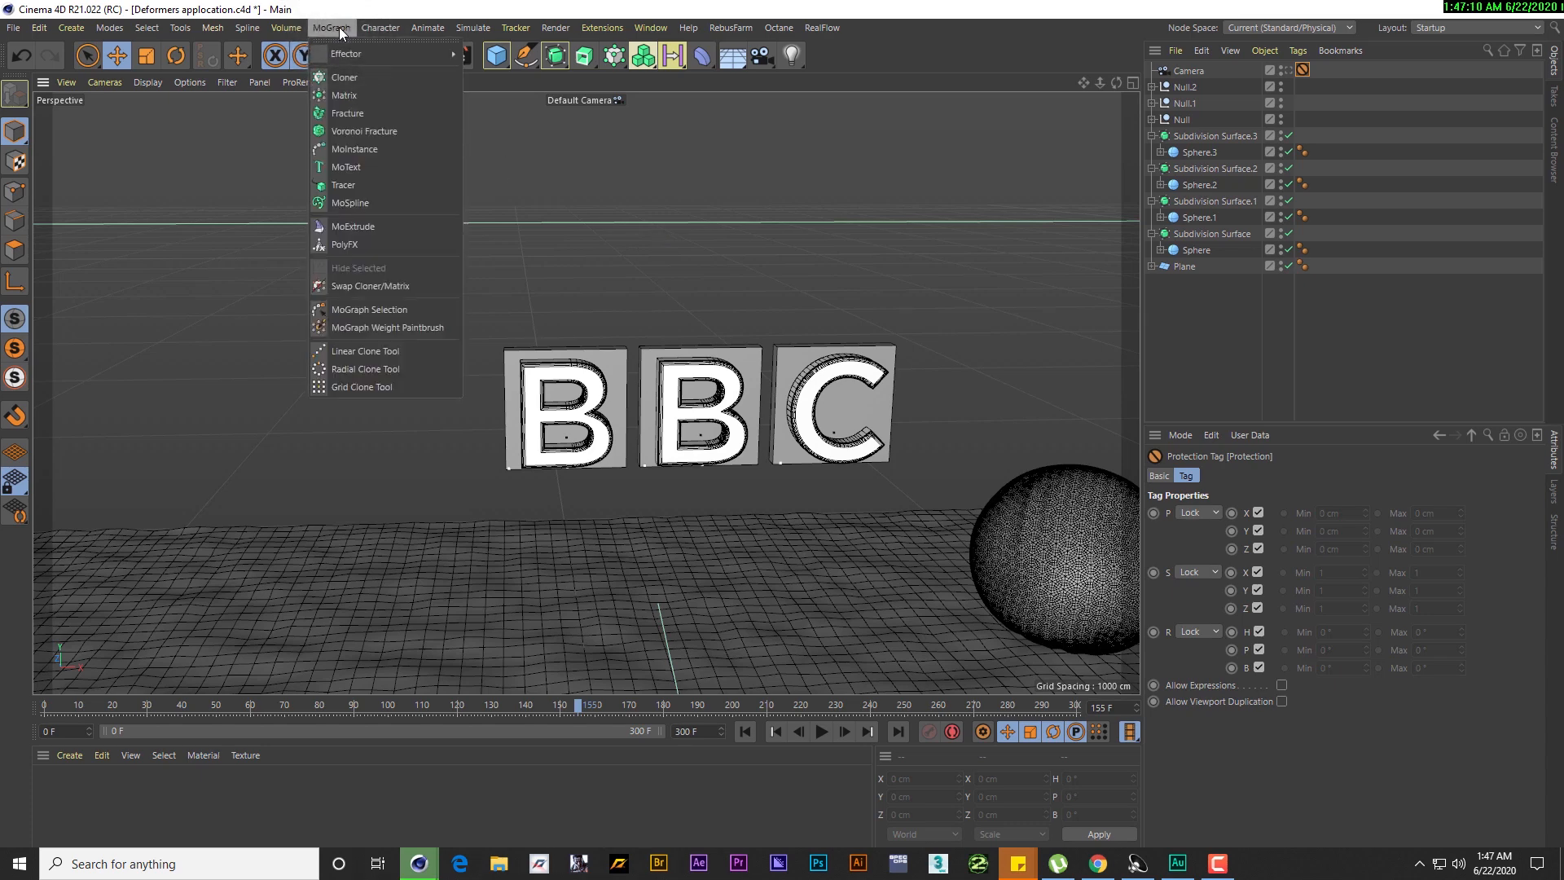
click(375, 116)
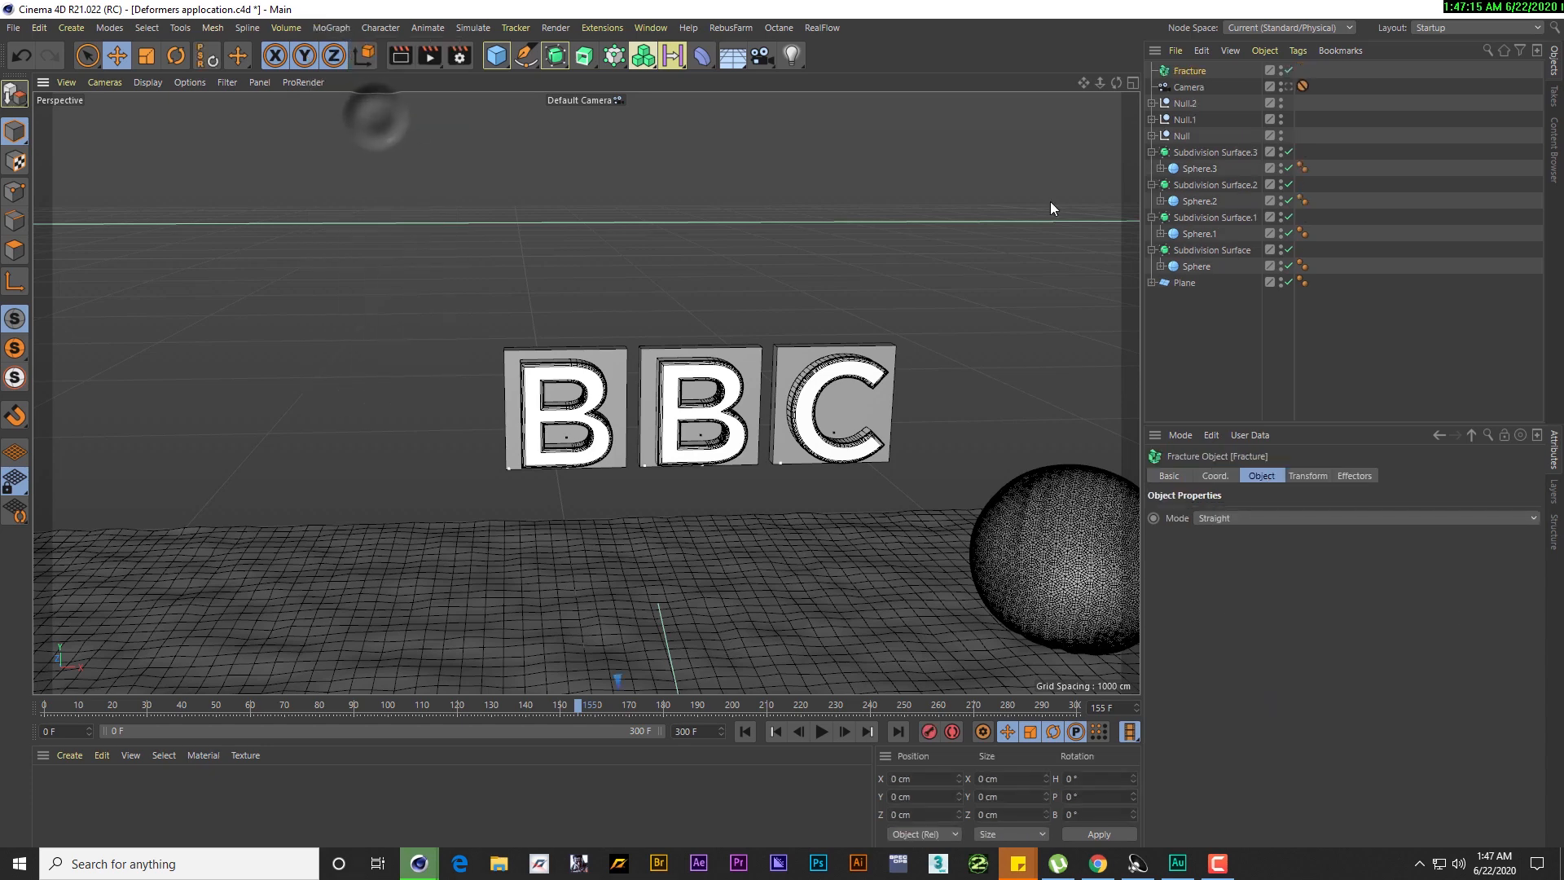
click(1185, 104)
shift+click(1181, 135)
drag(1184, 113, 1193, 73)
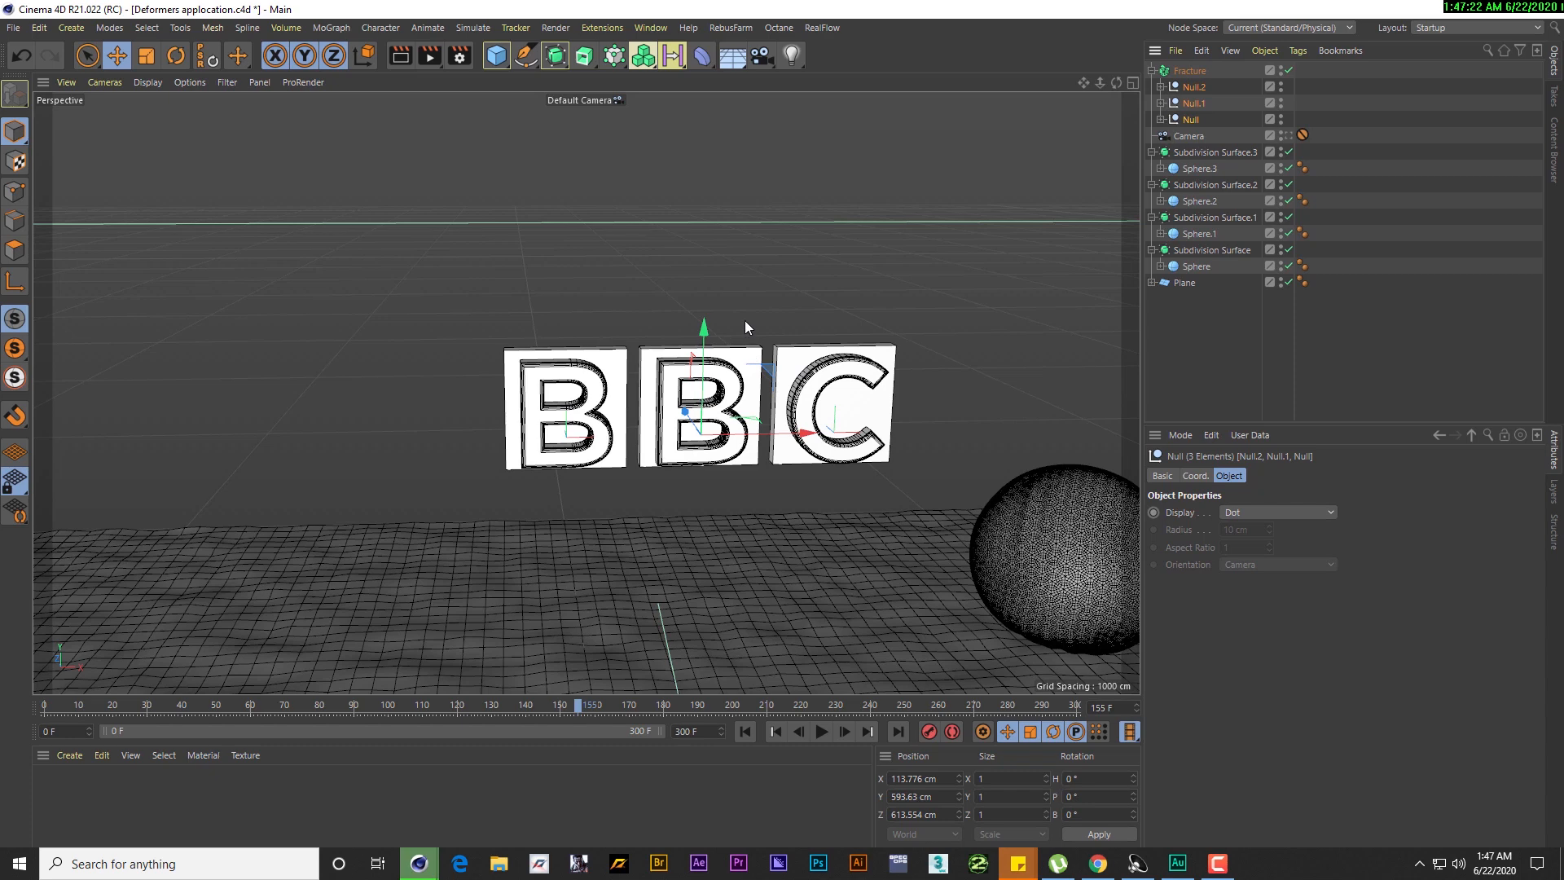
click(321, 27)
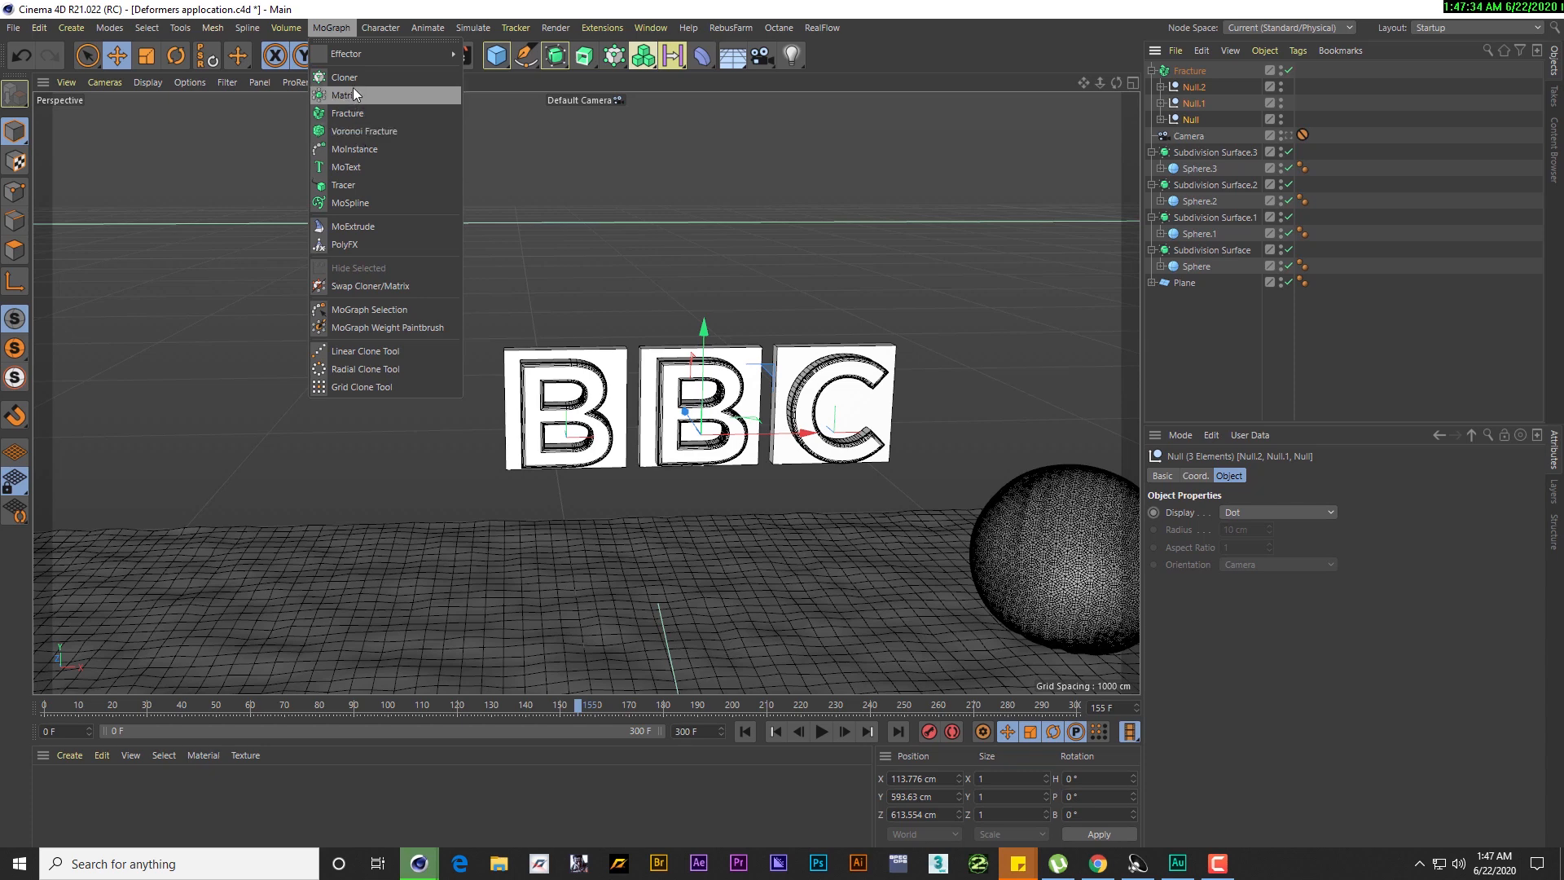
click(544, 292)
click(607, 375)
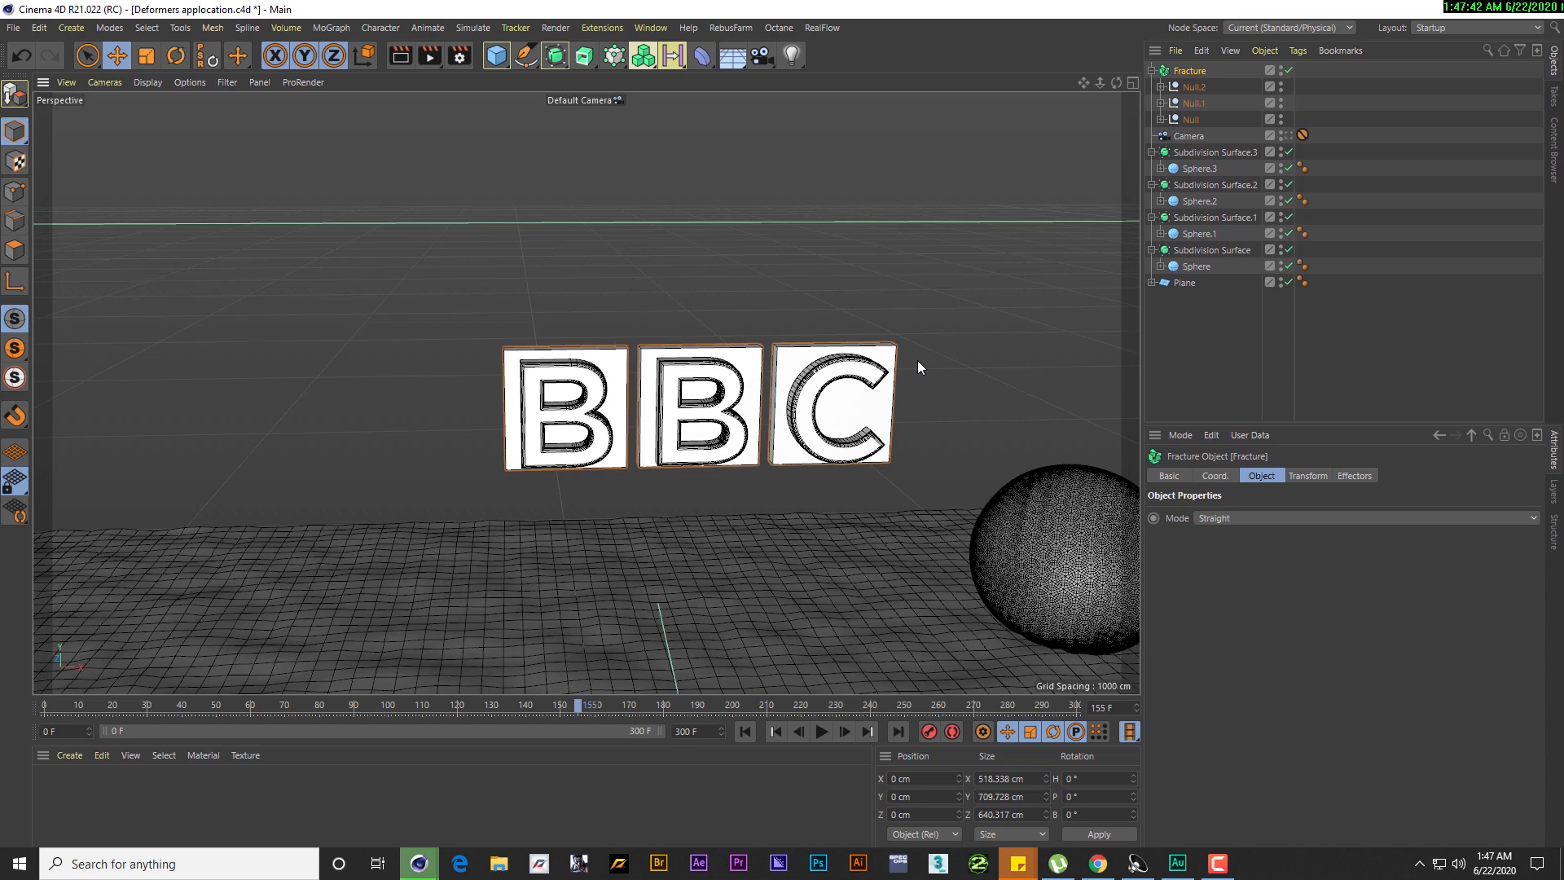
scroll(680, 407, up, 3)
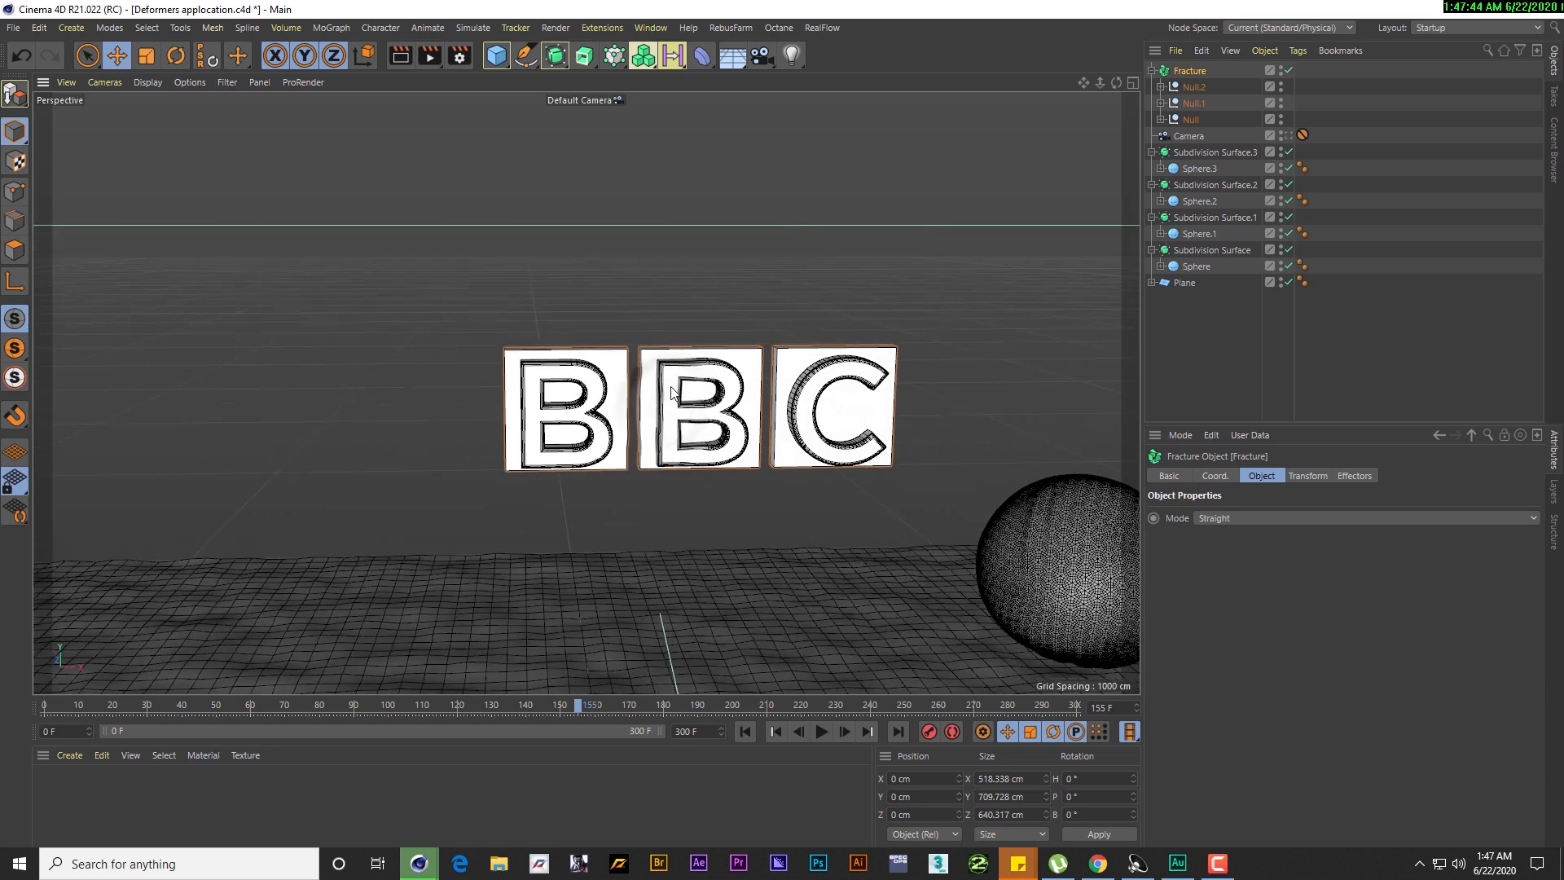
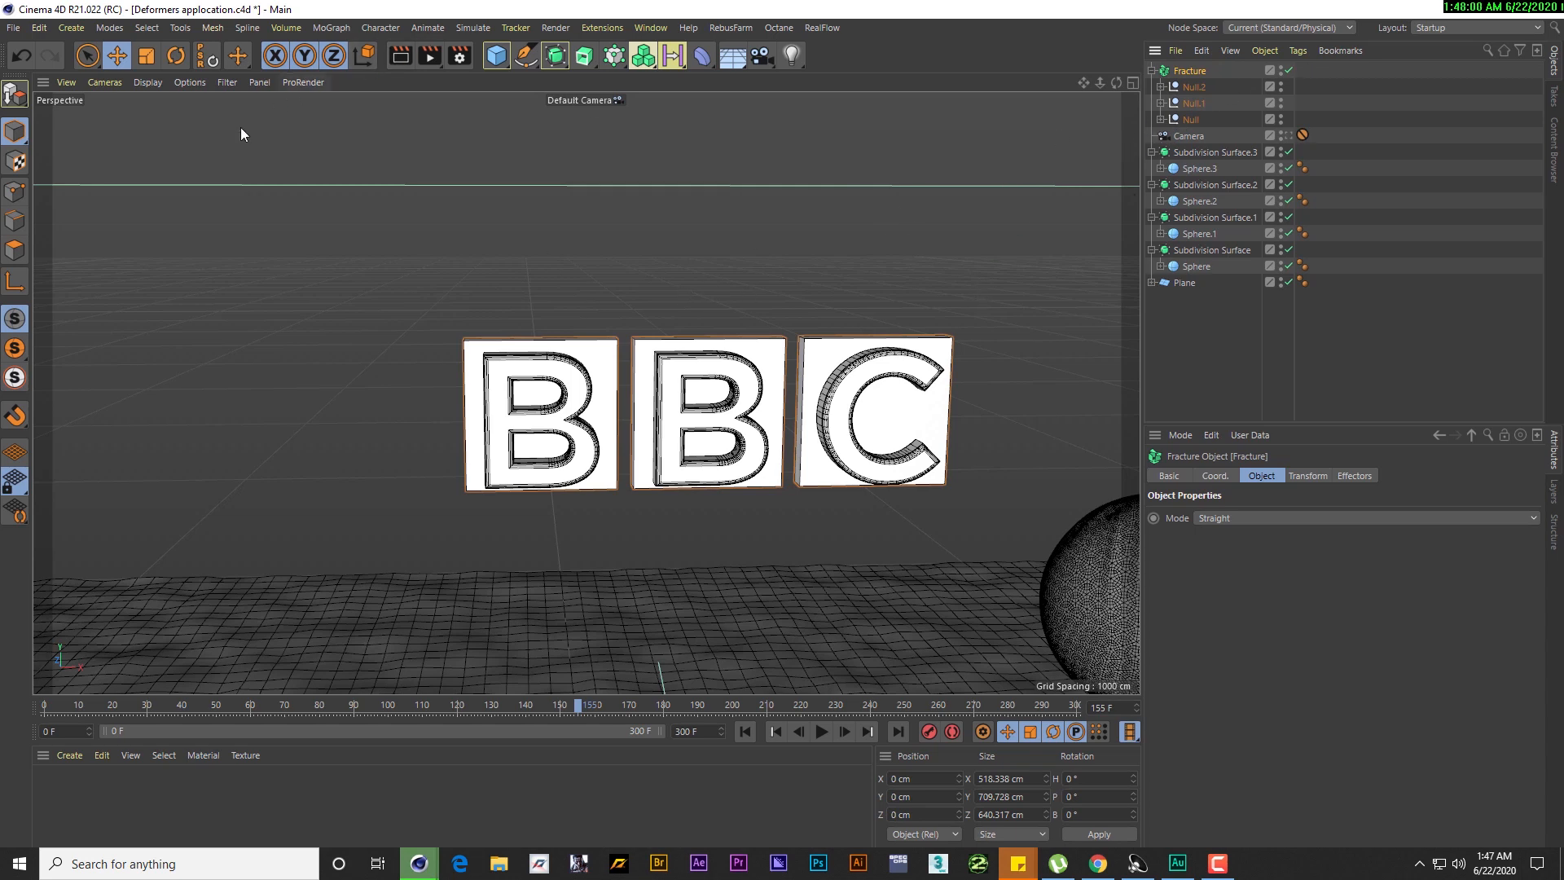
click(1194, 88)
click(1191, 105)
click(1193, 120)
click(1196, 105)
click(1192, 120)
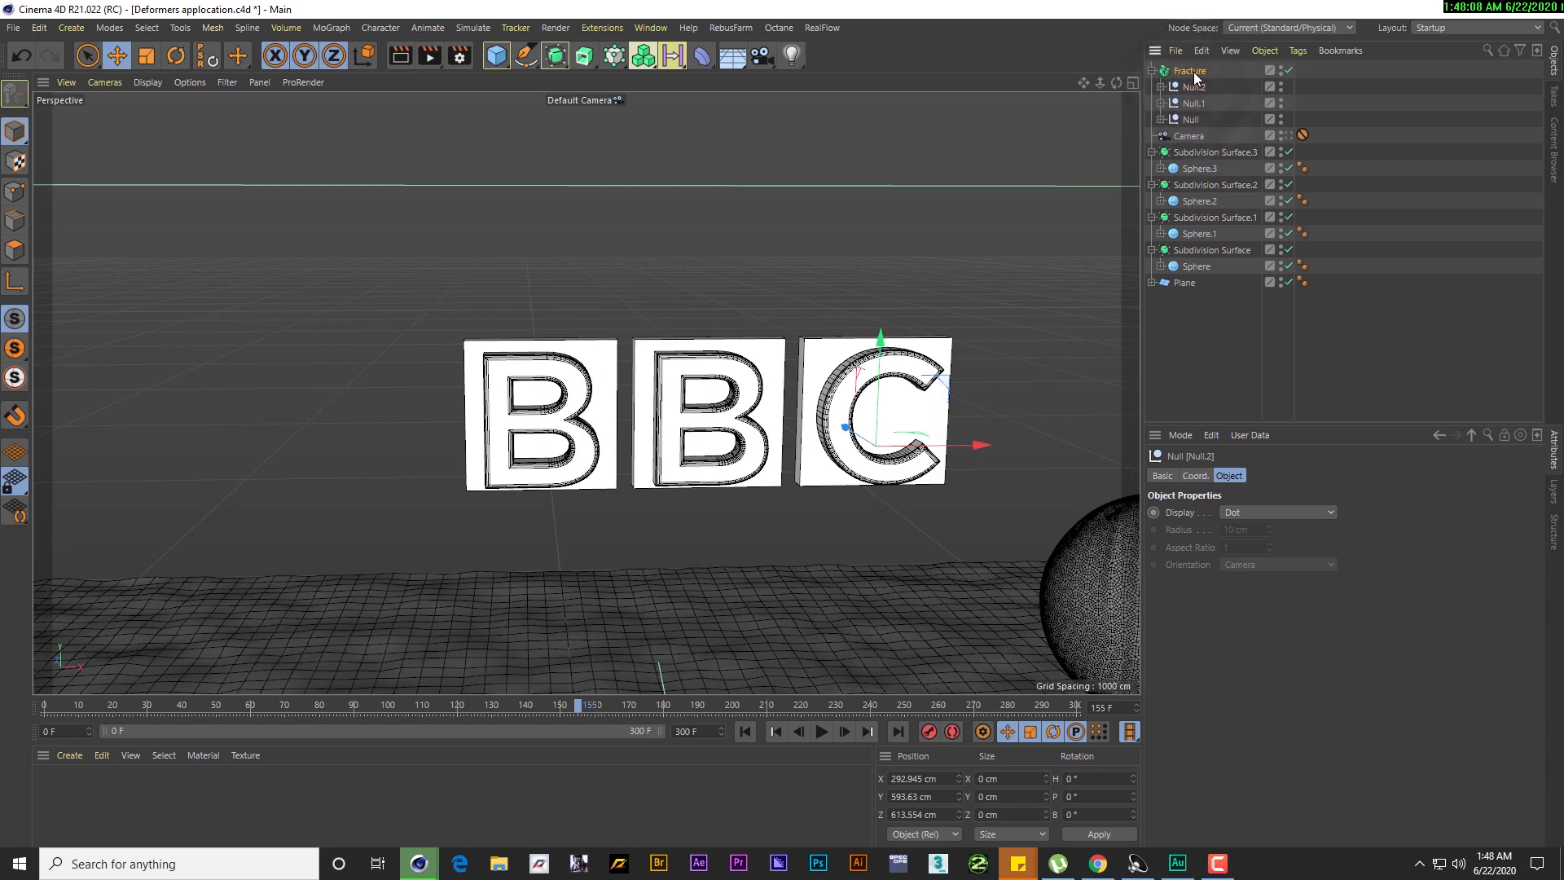
Apply a Plain effector to the Fracture object and add a Box Field to the effector's falloff
click(1191, 72)
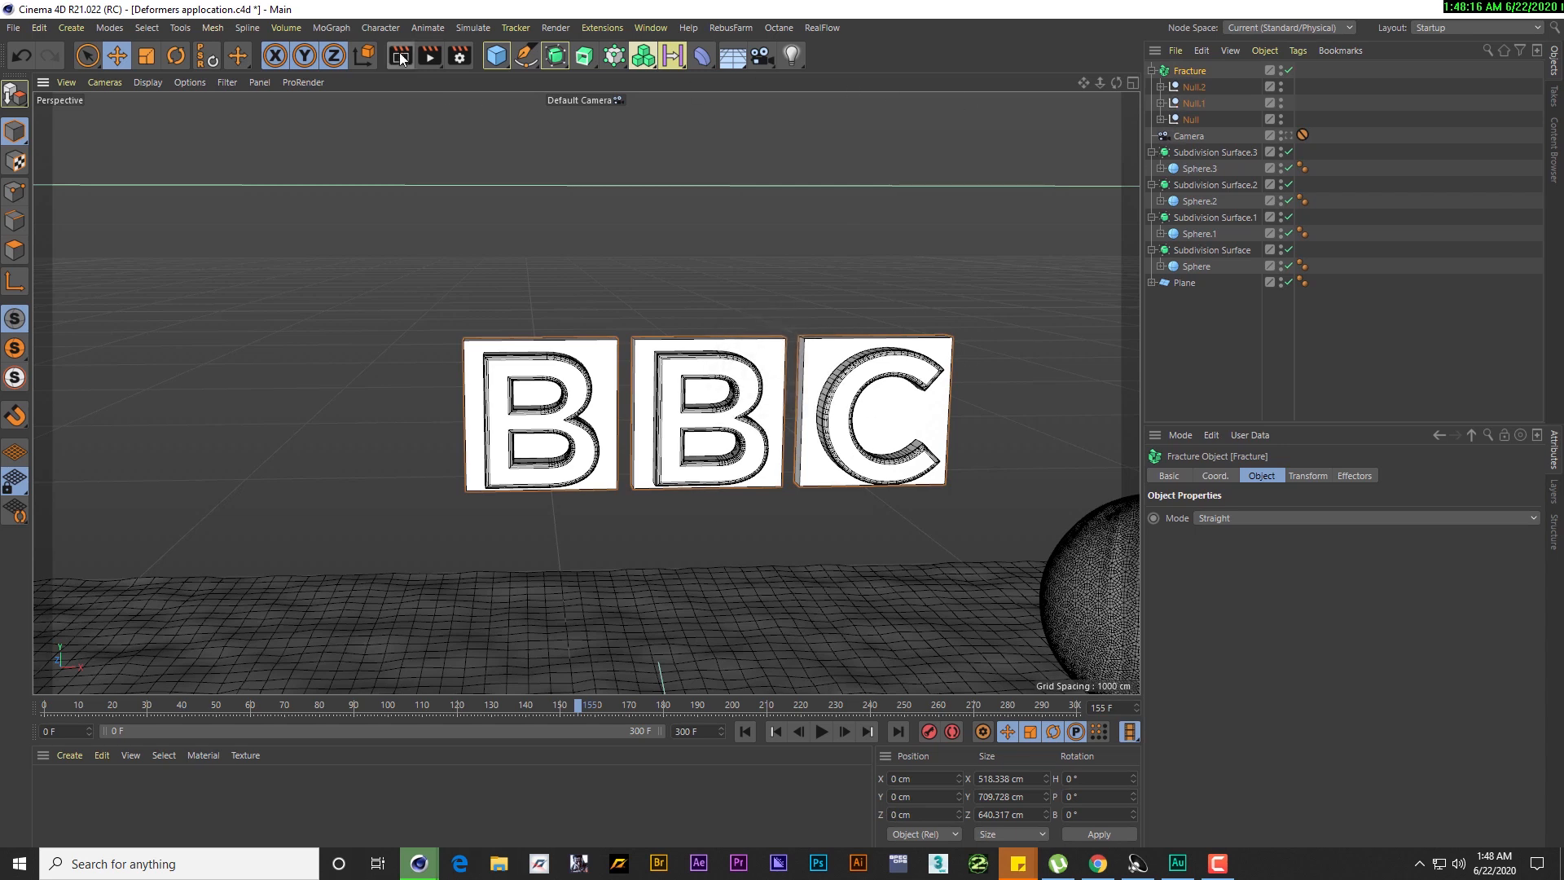
click(331, 27)
mouse_move(407, 54)
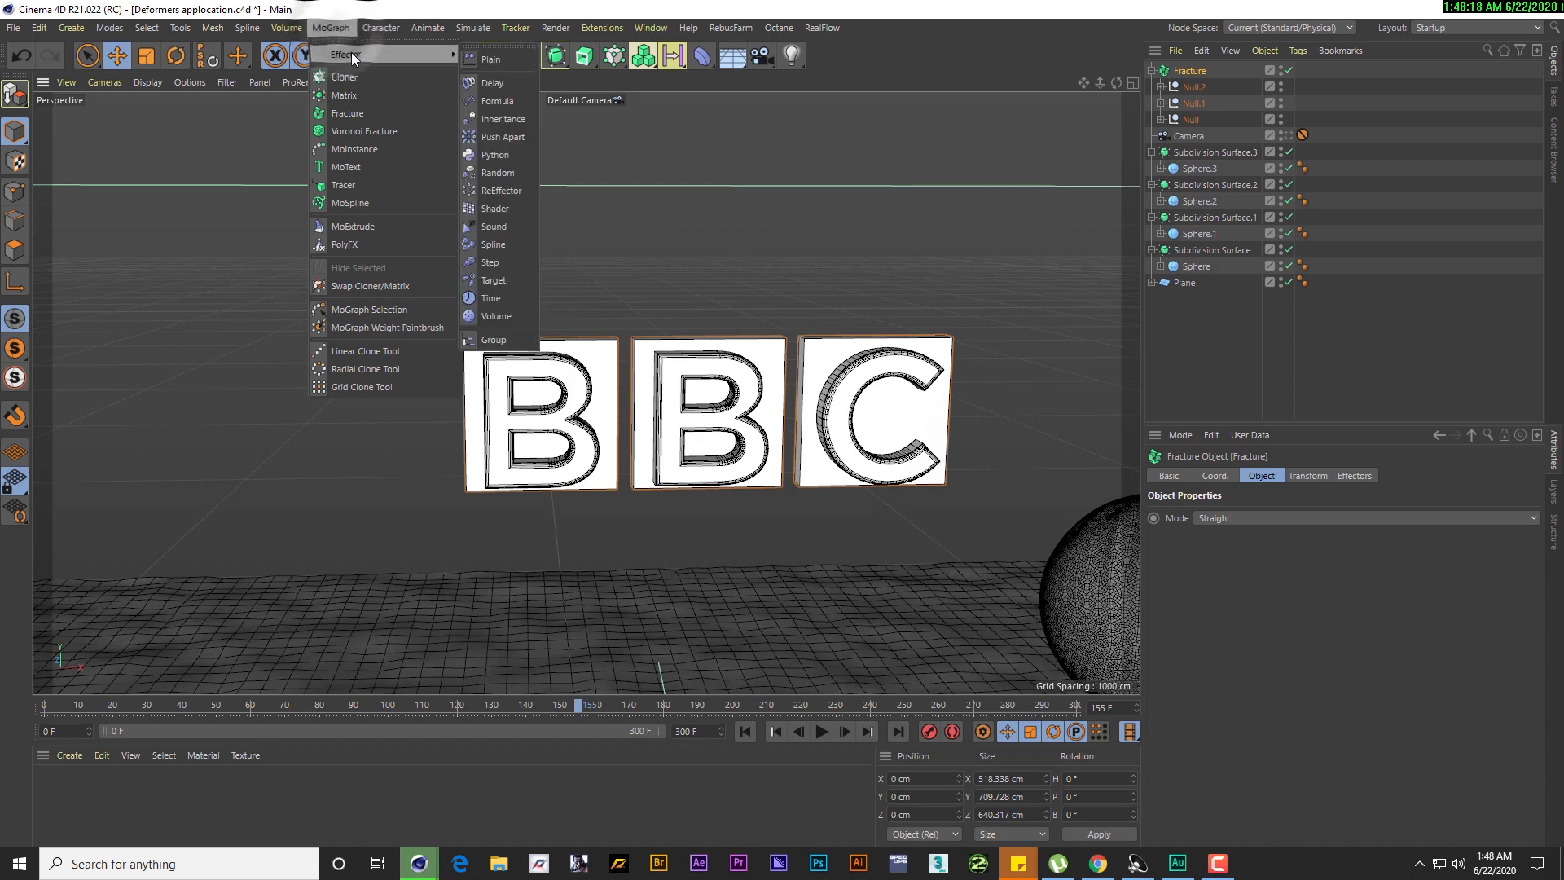
click(494, 59)
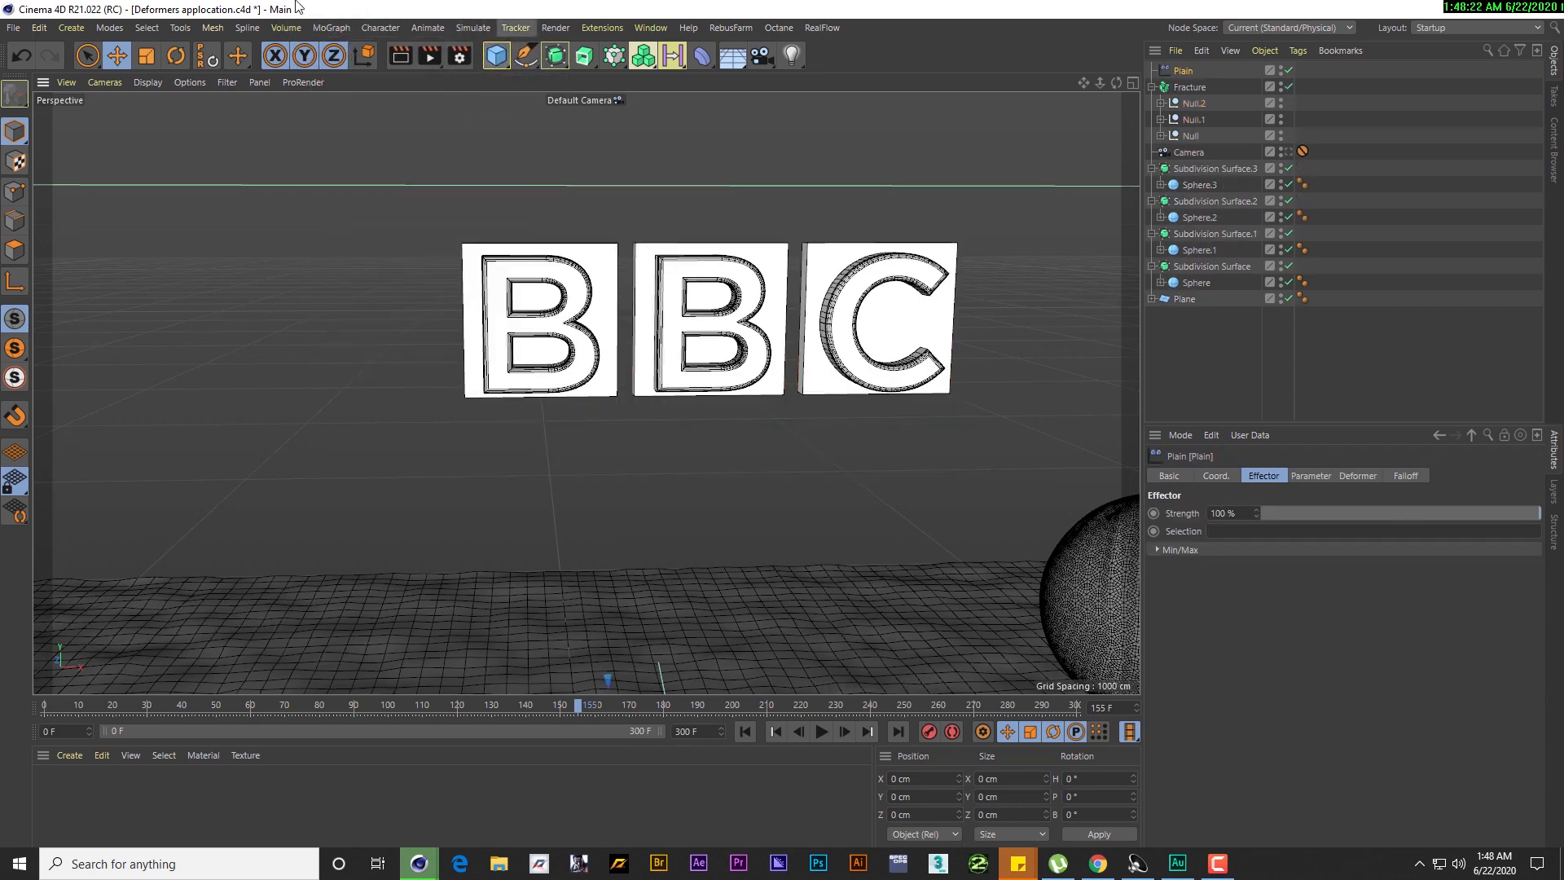
click(1407, 476)
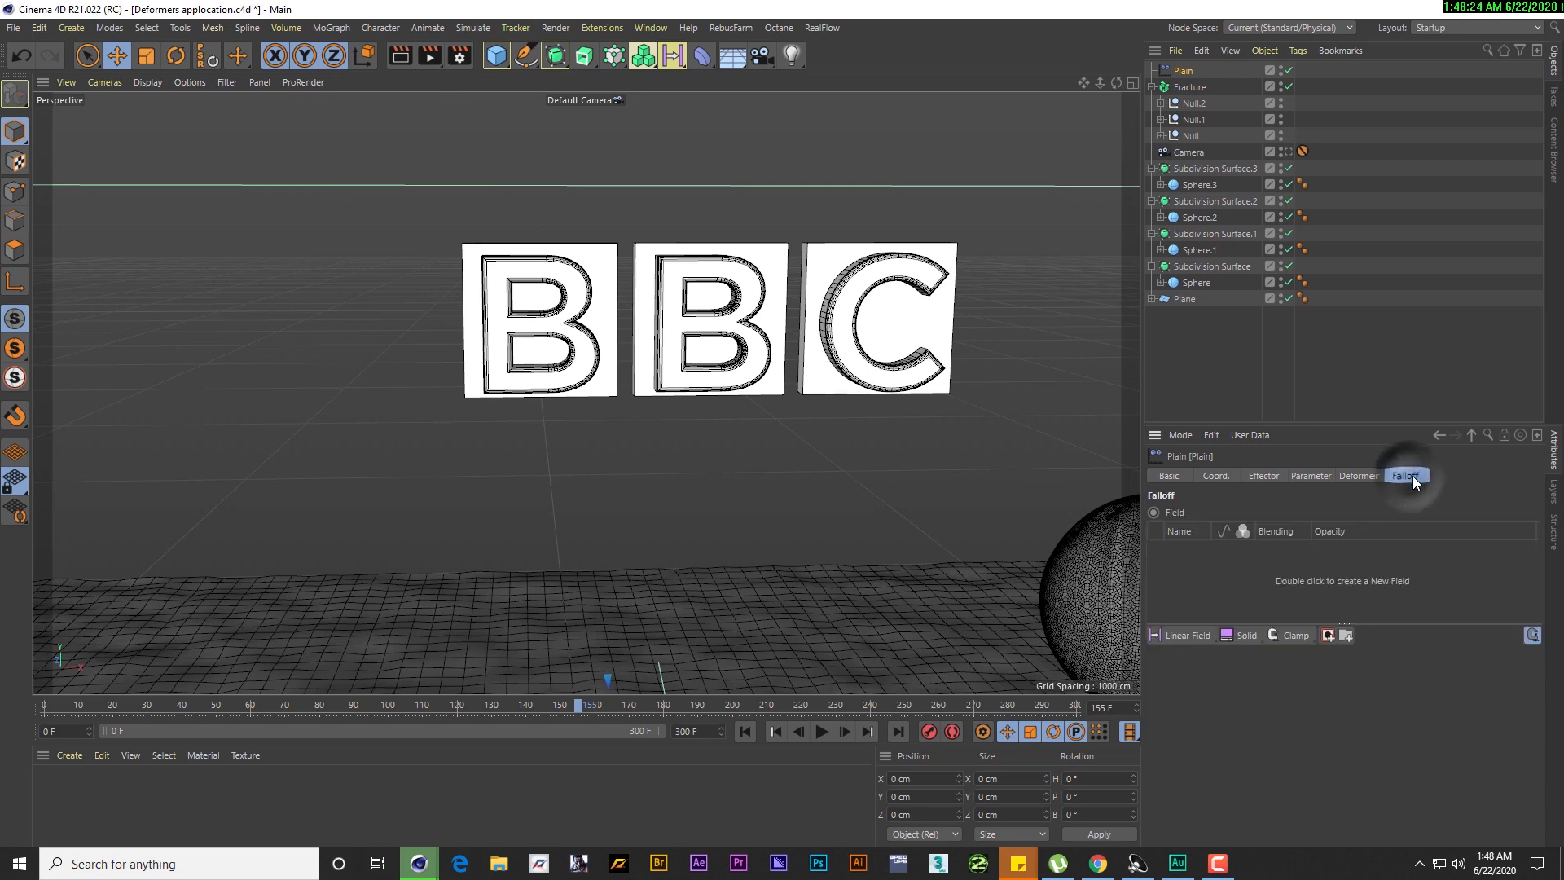
click(1184, 633)
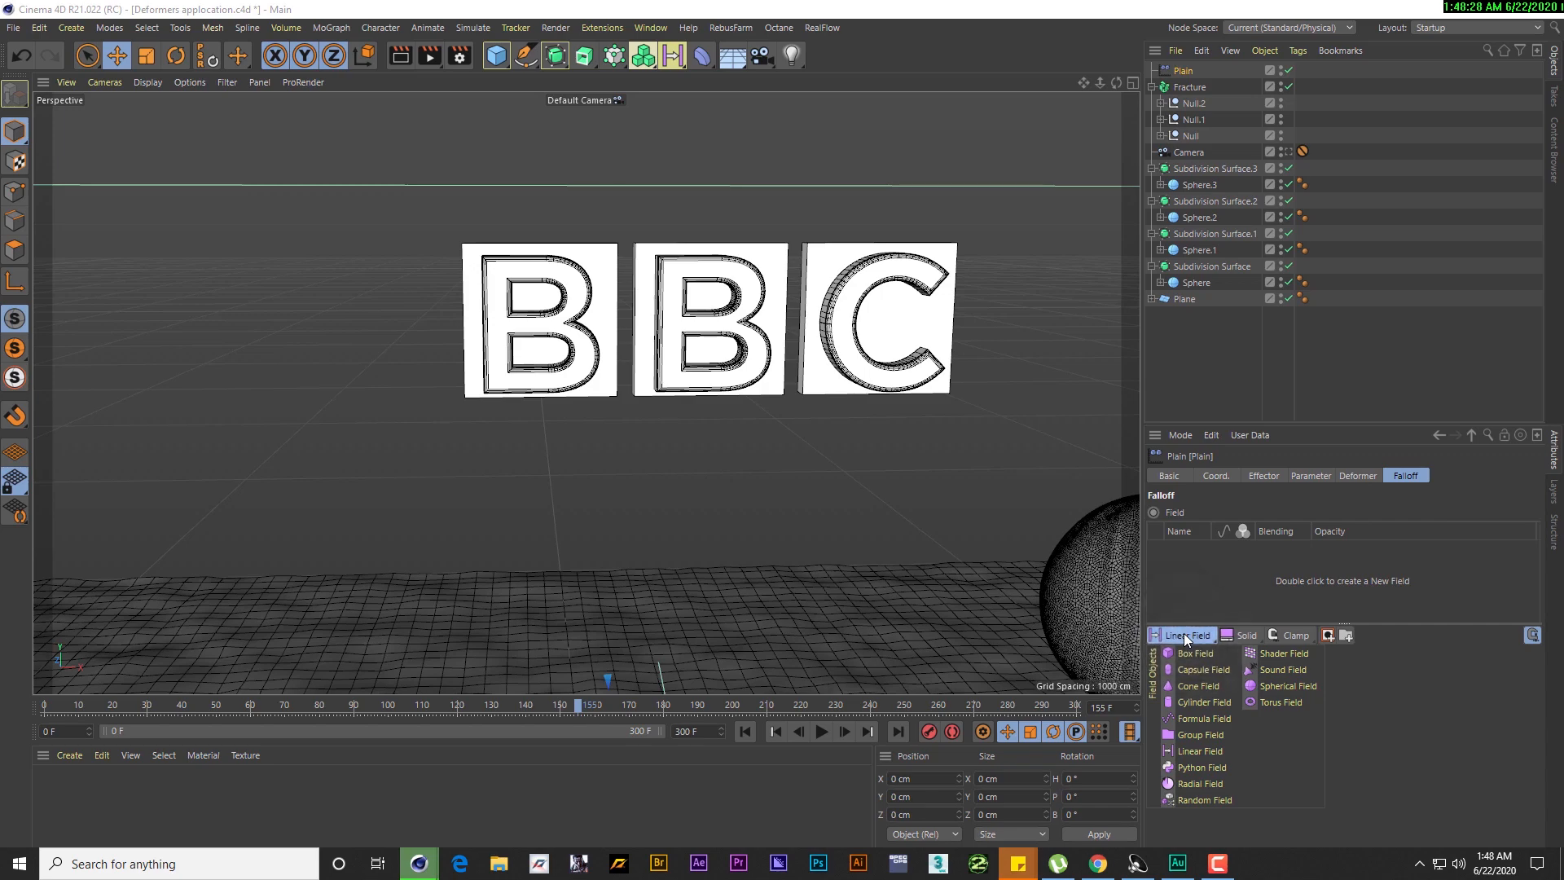
click(1189, 655)
Move the Box Field up to about Y 572 cm and back to about Z 656 cm, at the letter blocks
scroll(741, 620, down, 2)
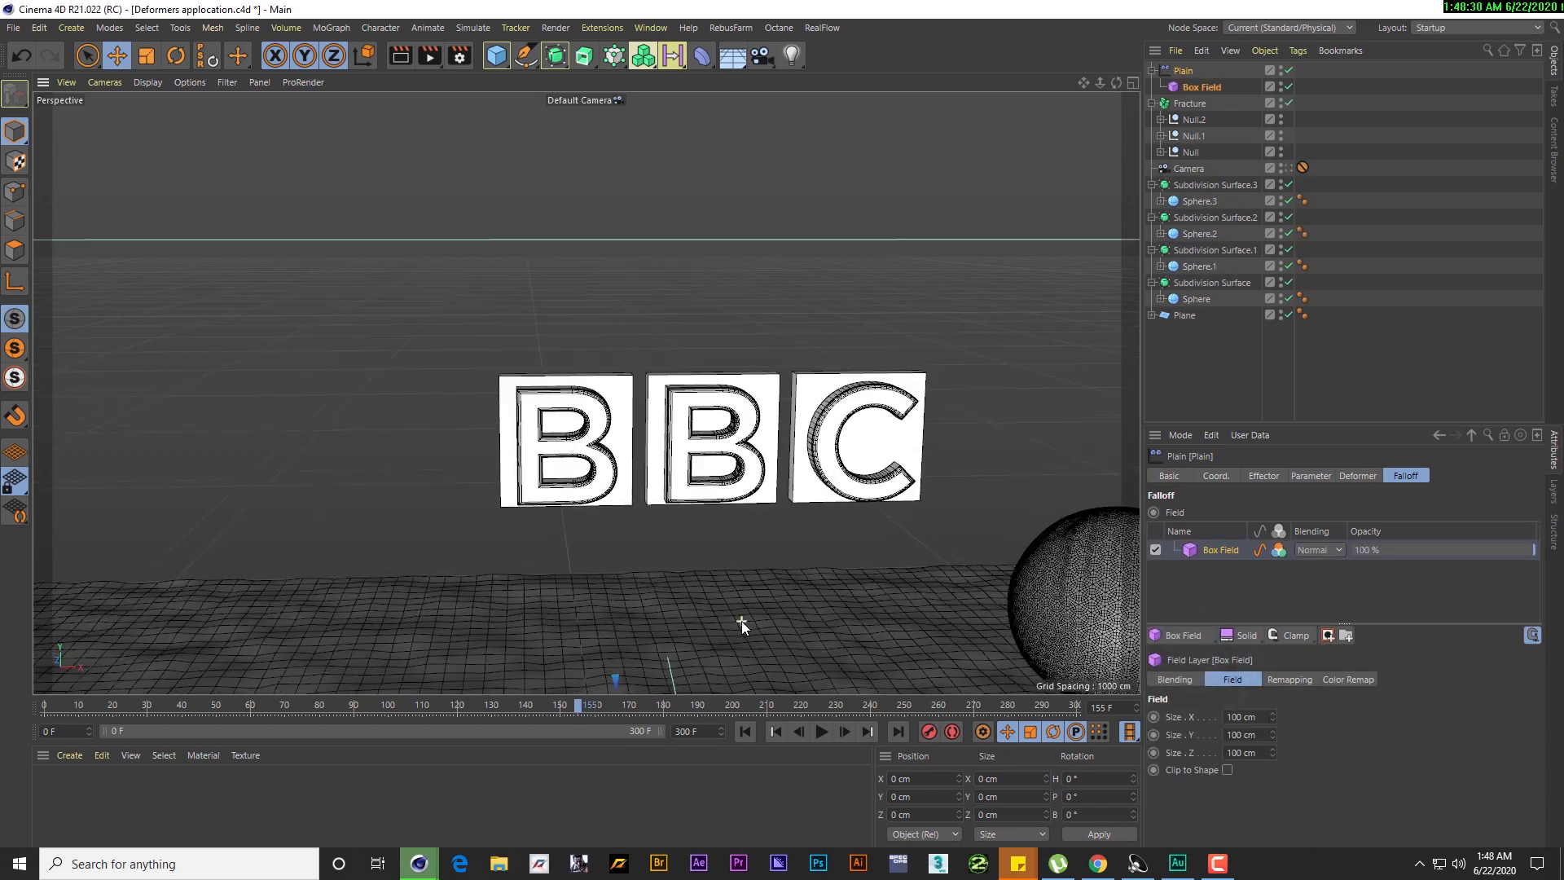
alt+middle_drag(727, 619, 702, 457)
scroll(702, 457, down, 2)
alt+middle_drag(663, 558, 568, 361)
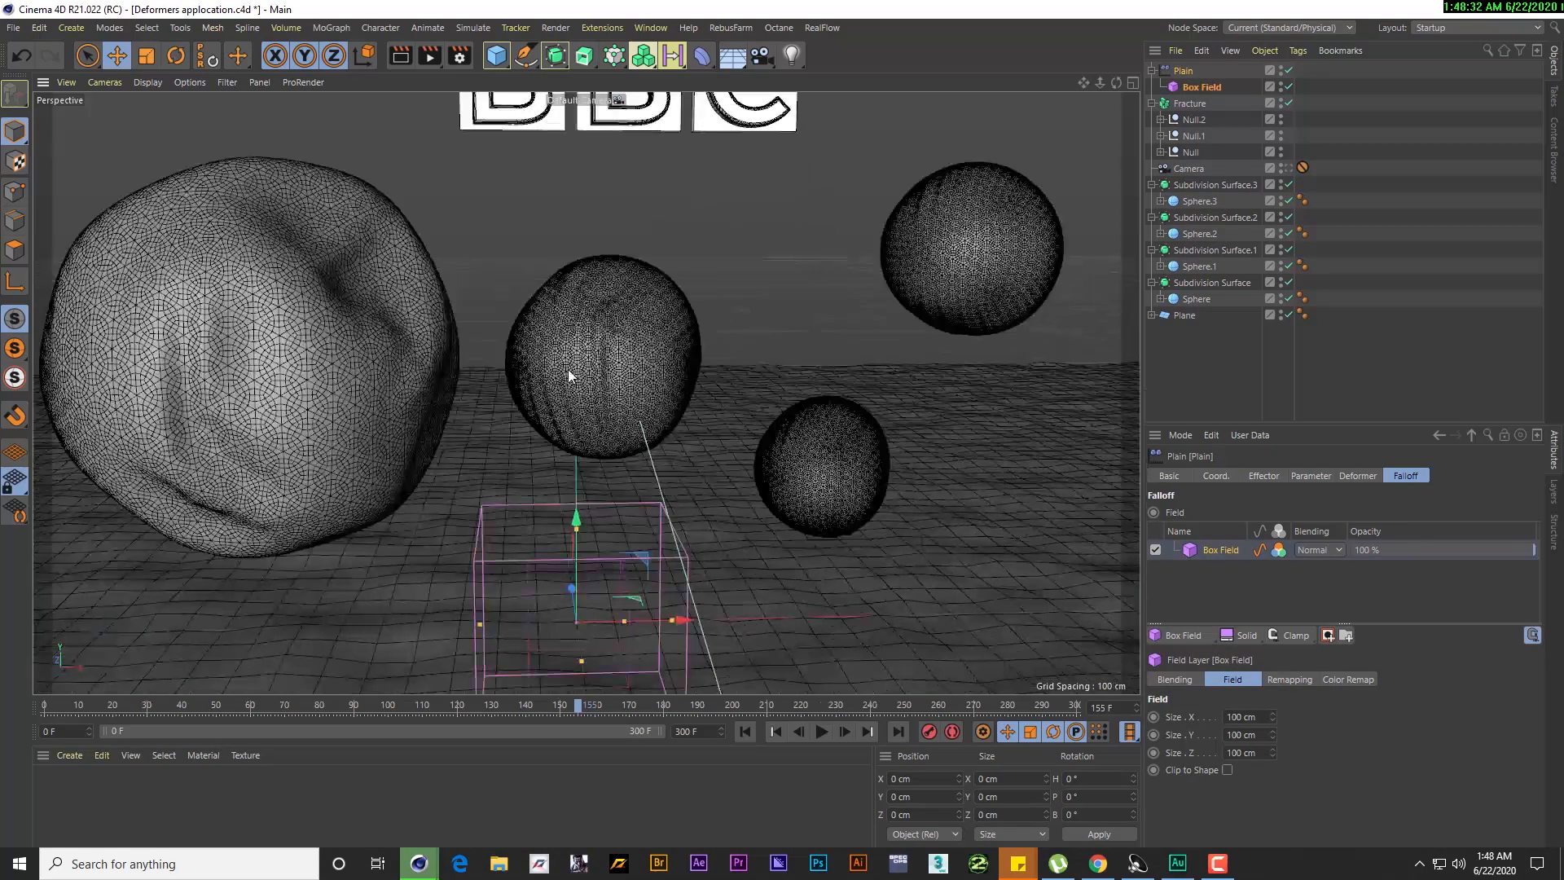
scroll(569, 366, down, 2)
drag(578, 533, 533, 90)
alt+middle_drag(574, 496, 595, 688)
alt+drag(594, 691, 628, 464)
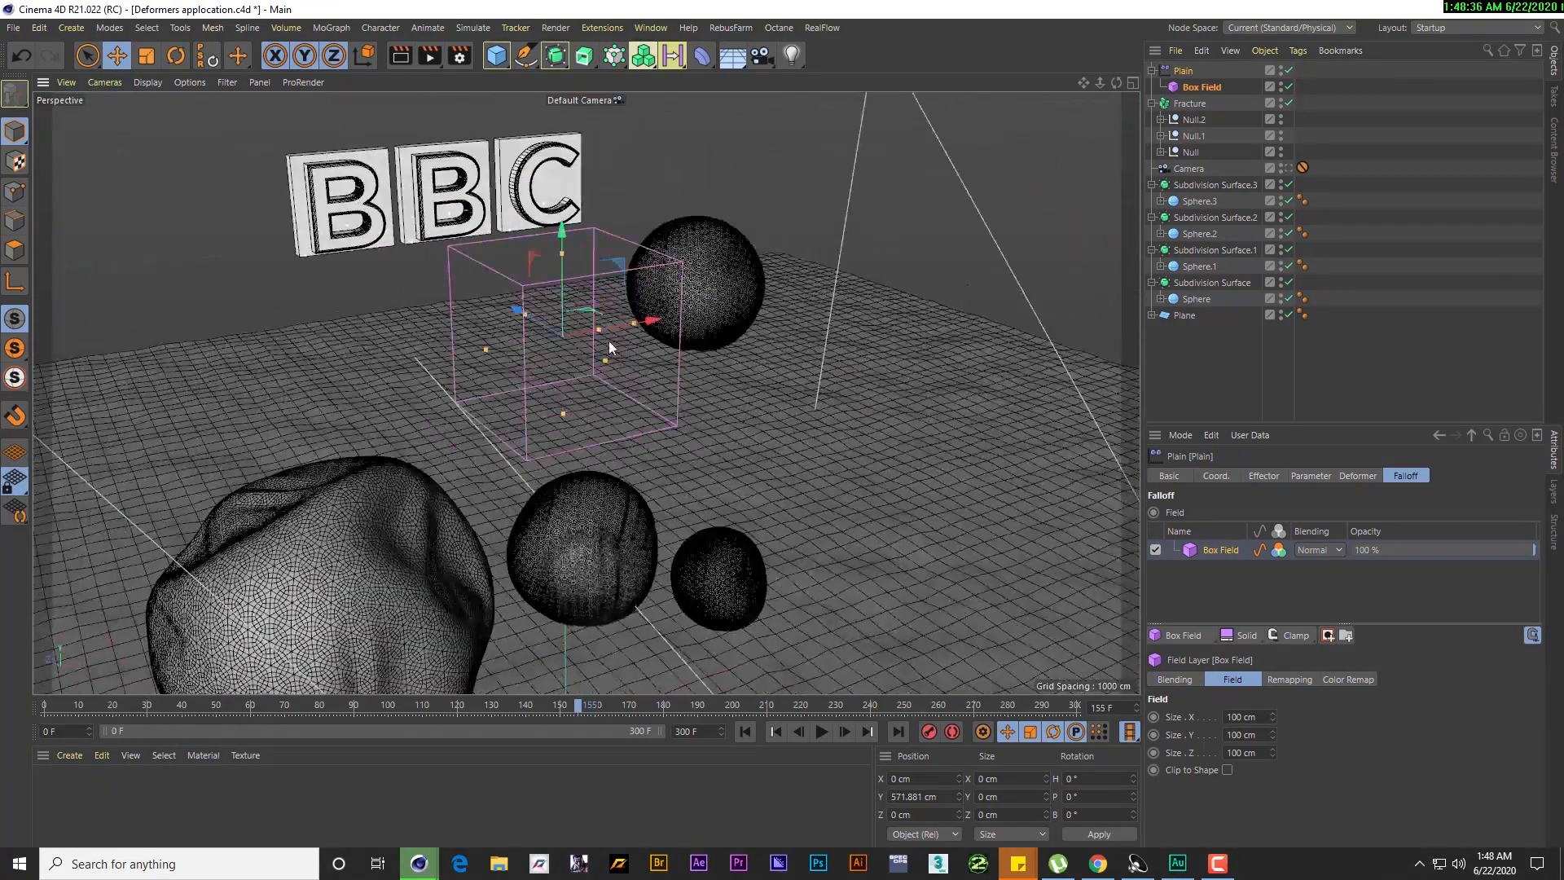
drag(541, 325, 446, 376)
scroll(447, 377, up, 3)
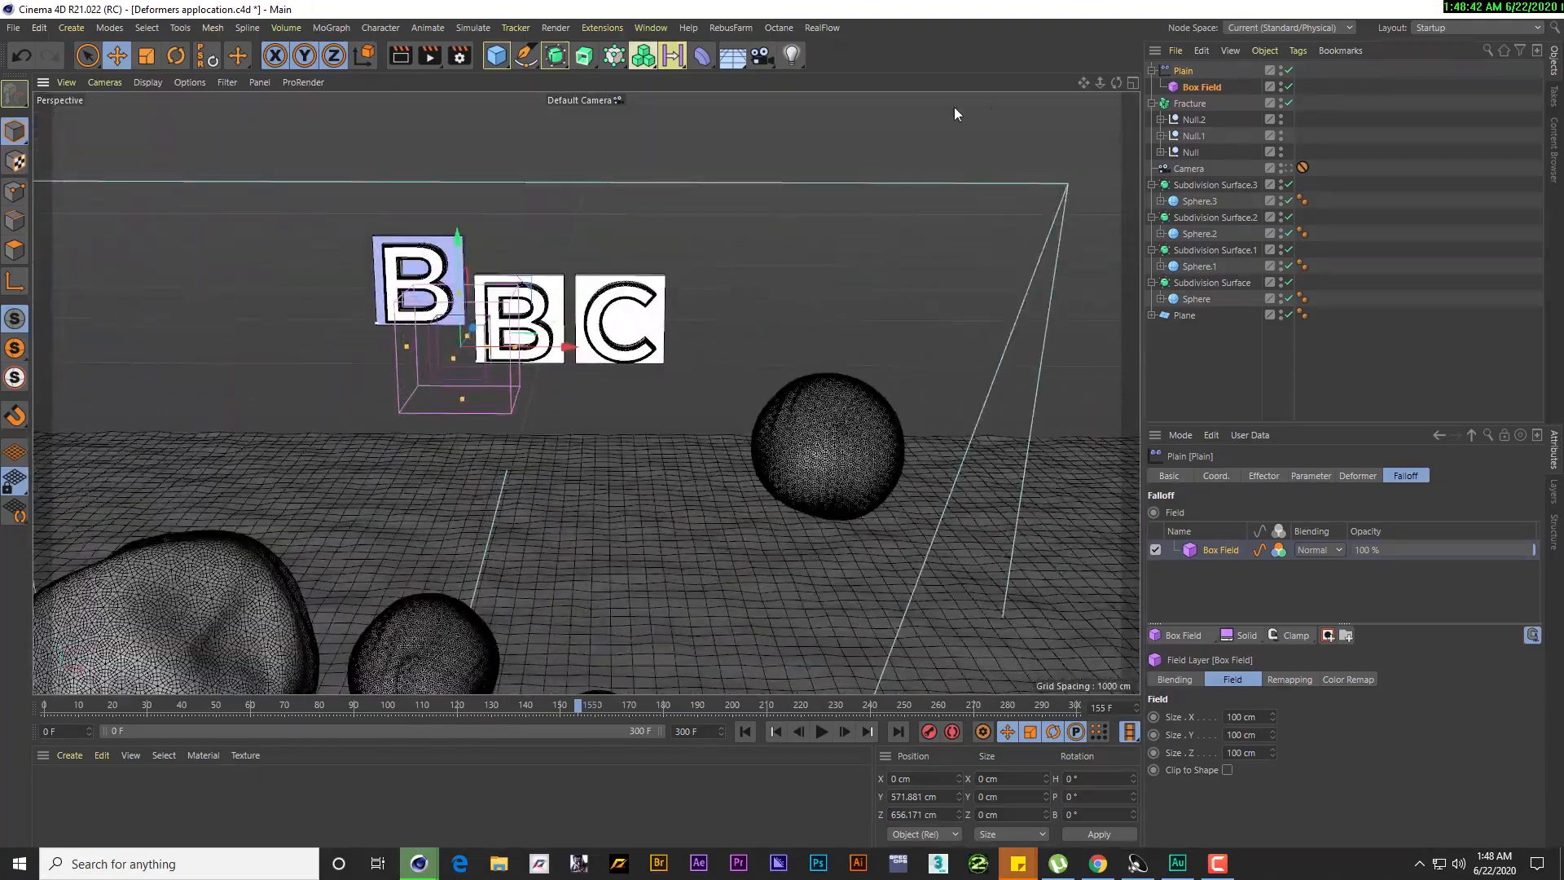
Enlarge the Box Field around the letter blocks to about 443 x 165 x 208 cm
click(1186, 72)
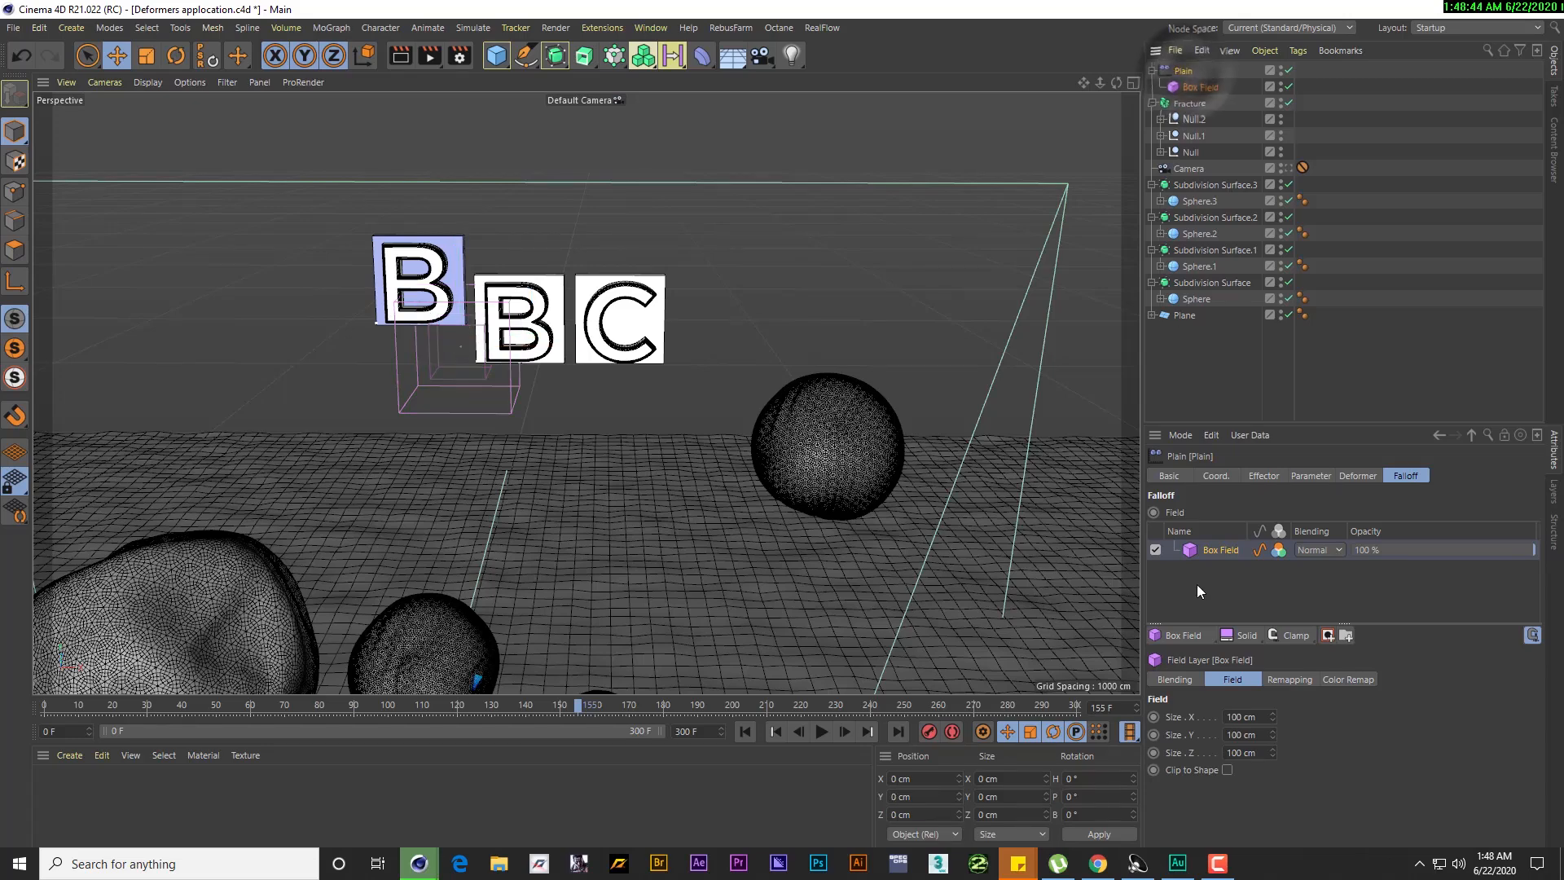
click(1306, 476)
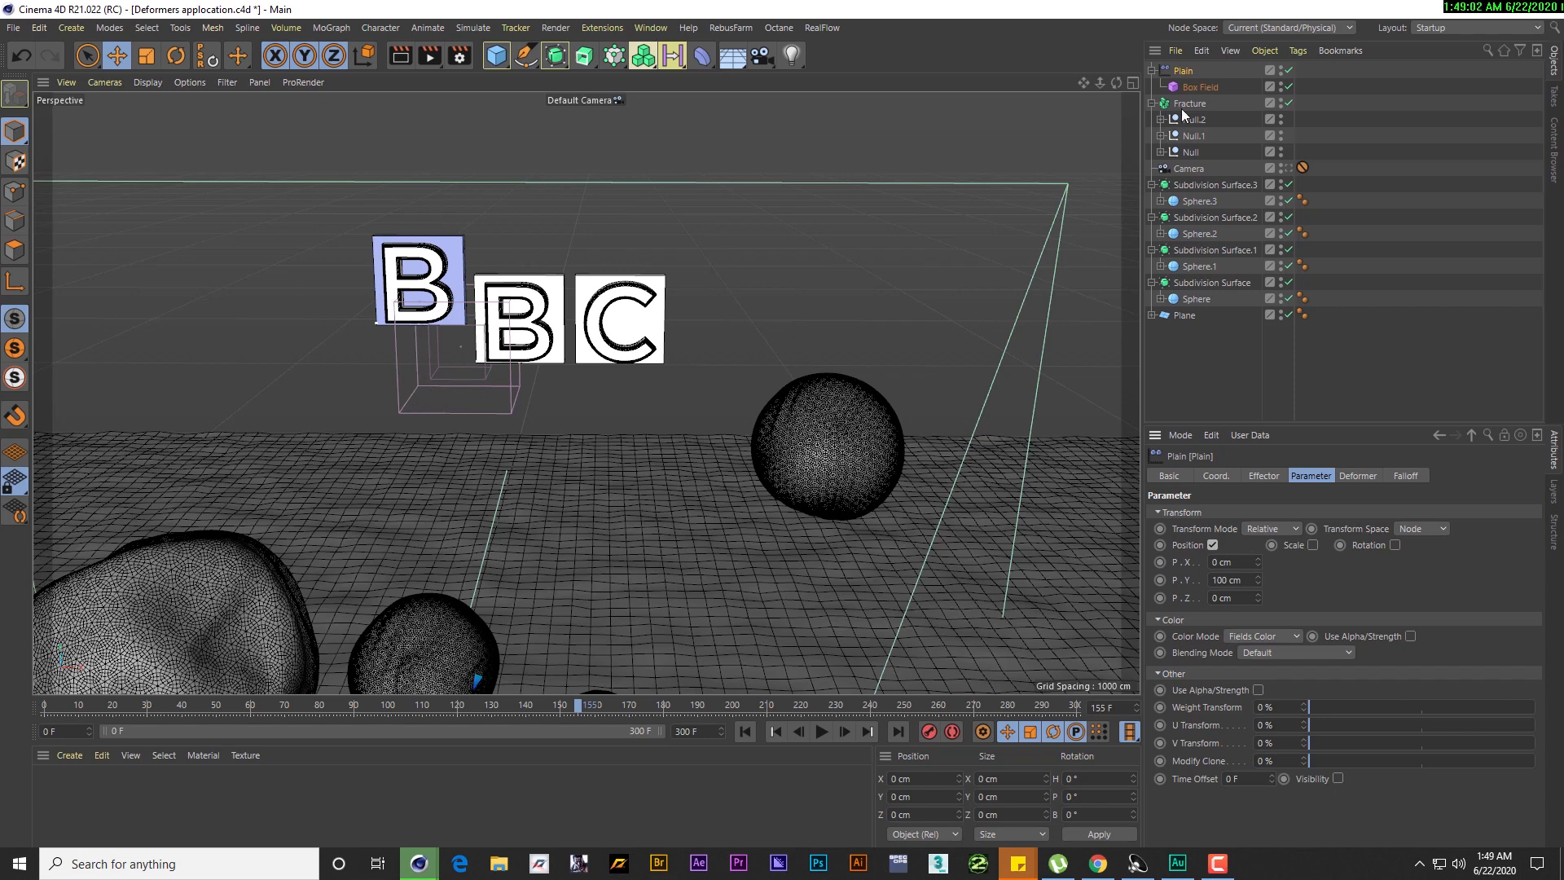
click(1197, 87)
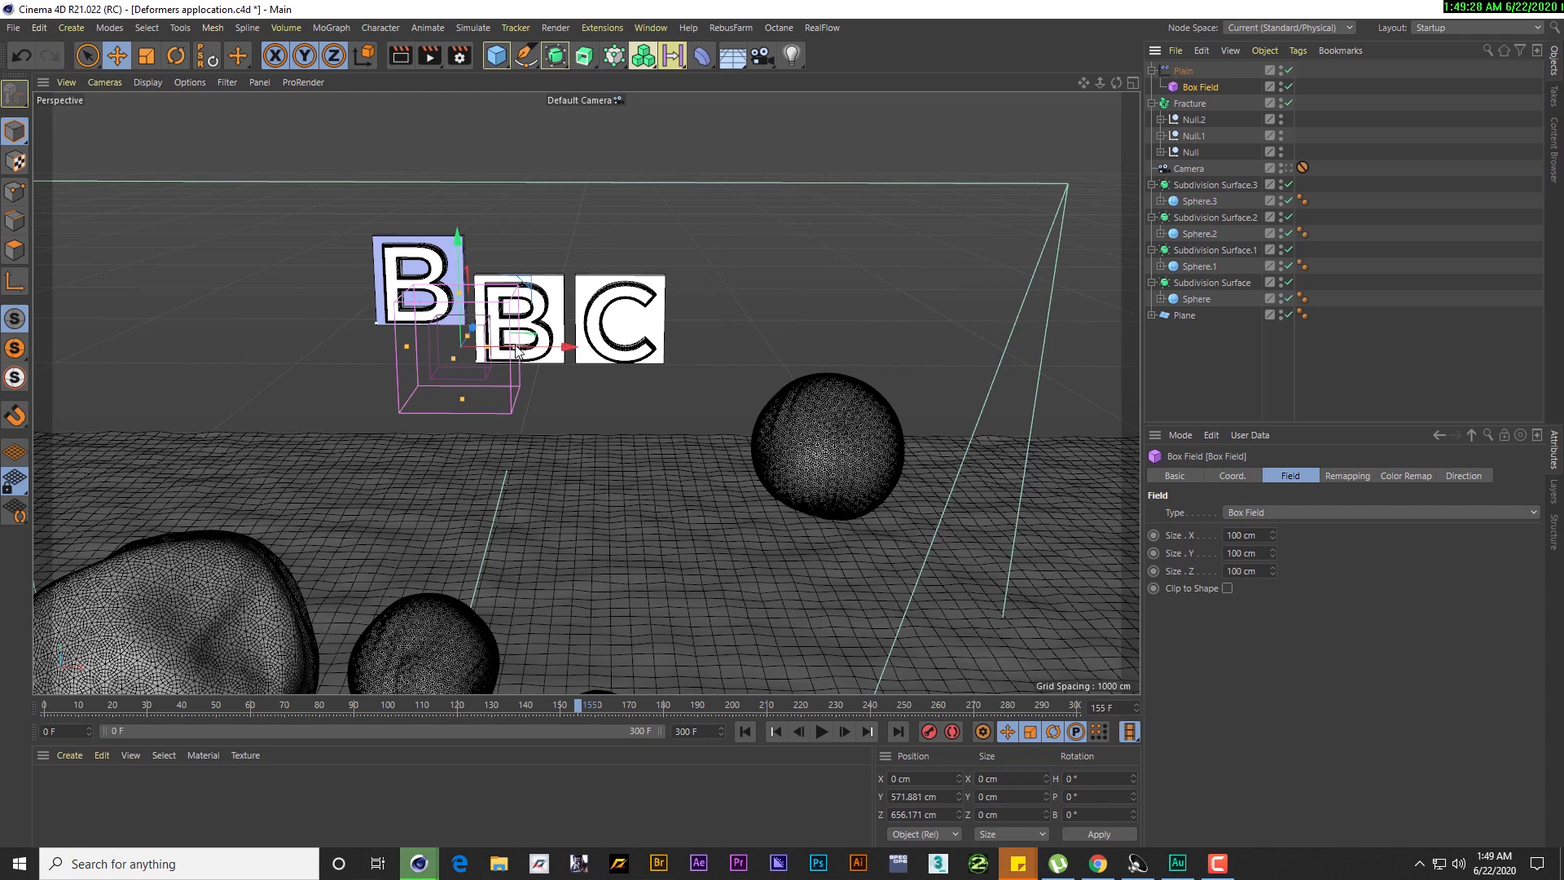
drag(515, 346, 487, 248)
alt+drag(487, 250, 498, 261)
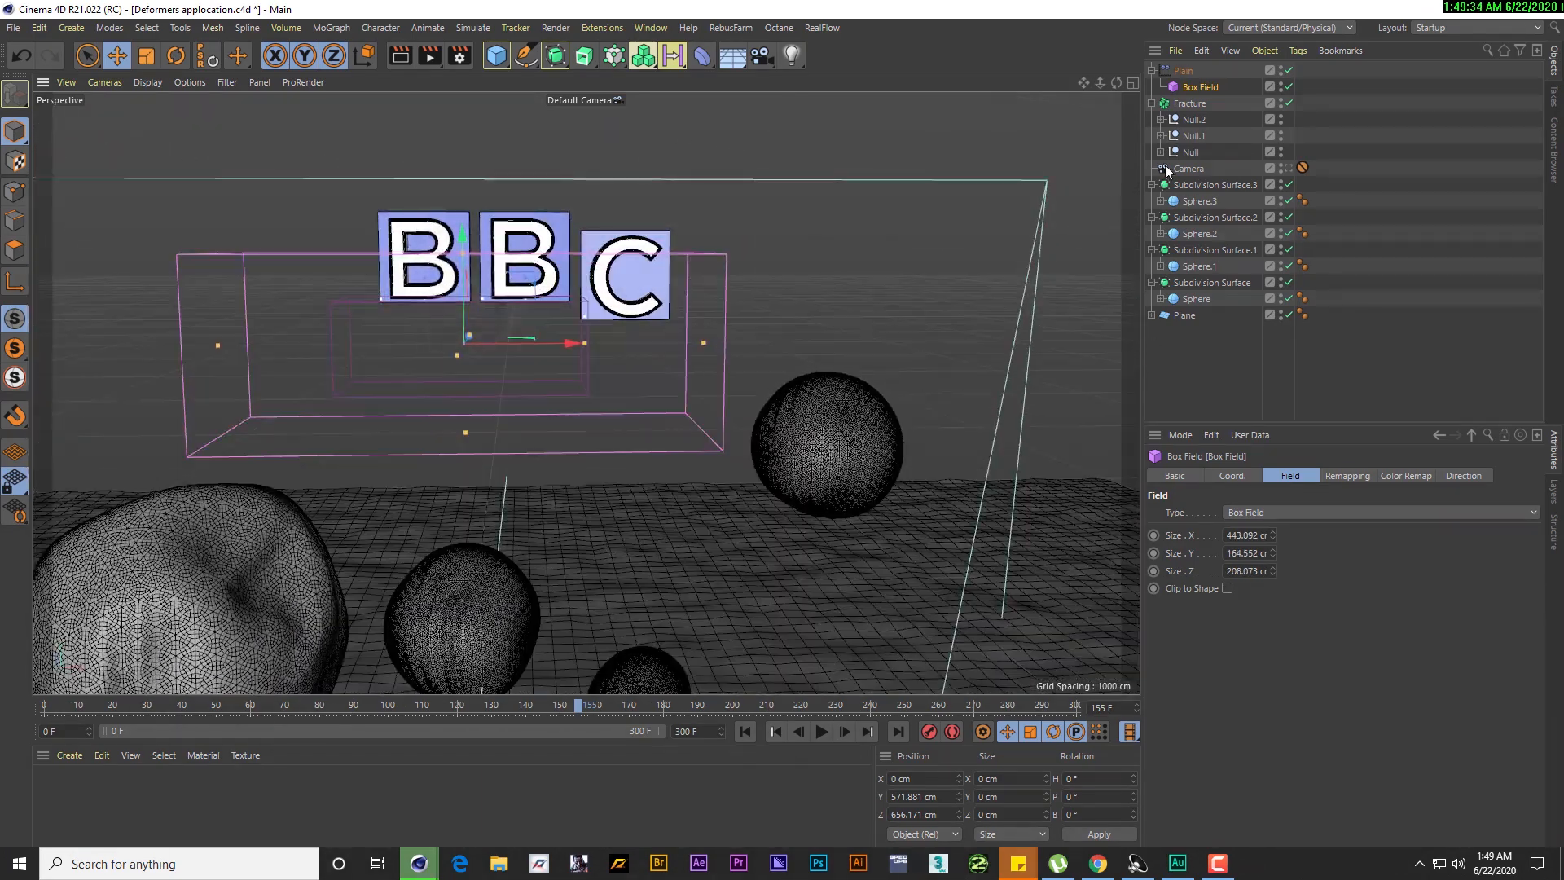
Set the Plain effector's Y position offset to 0 cm and turn off its position transform
click(1181, 72)
click(1226, 579)
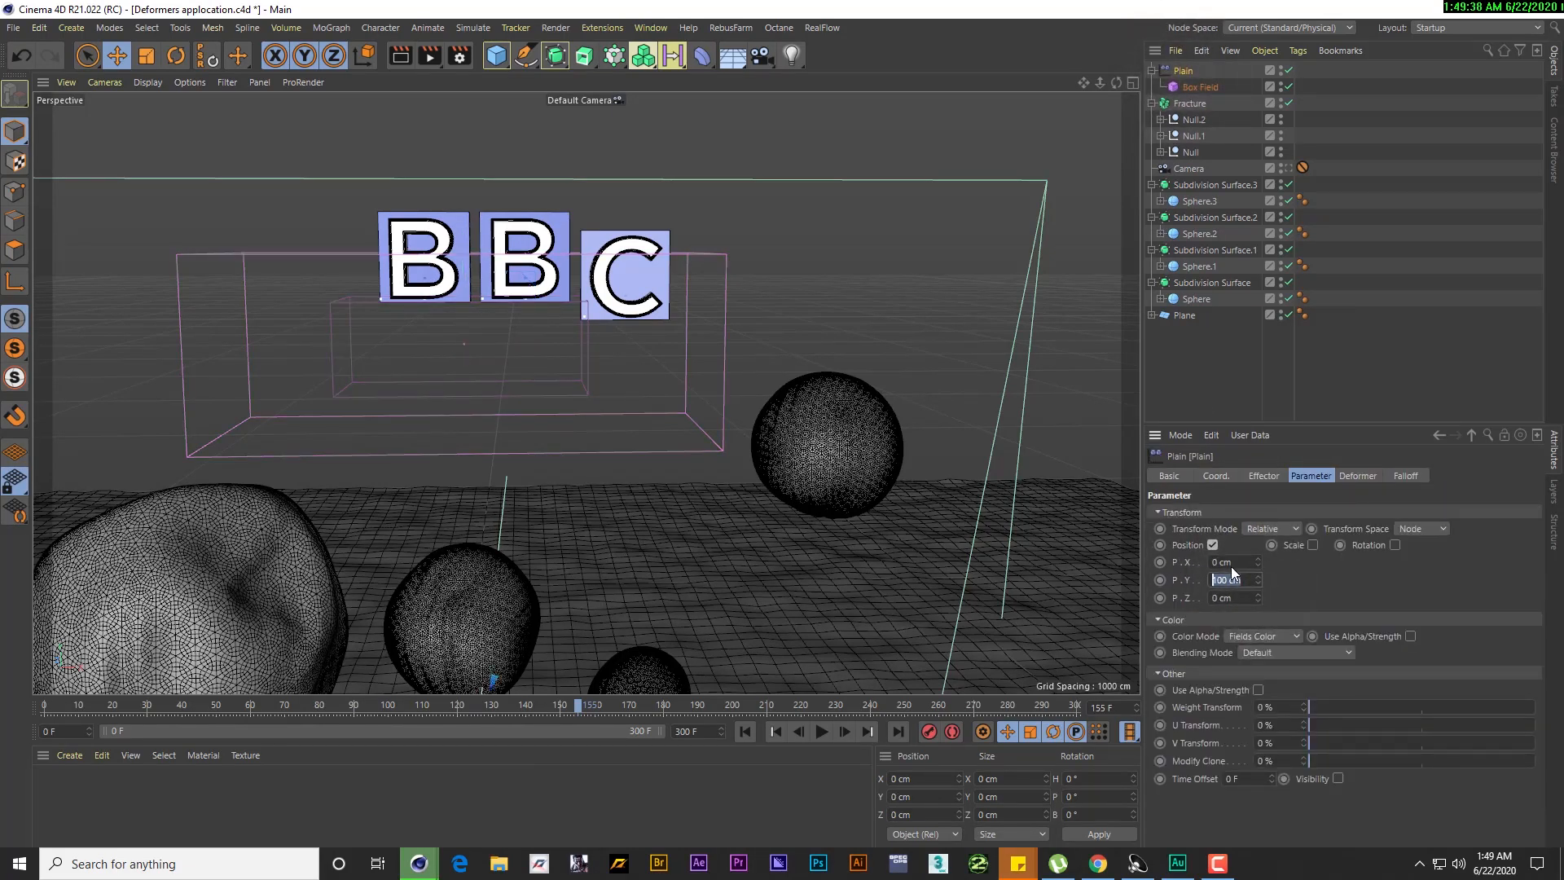
text(0)
click(1286, 578)
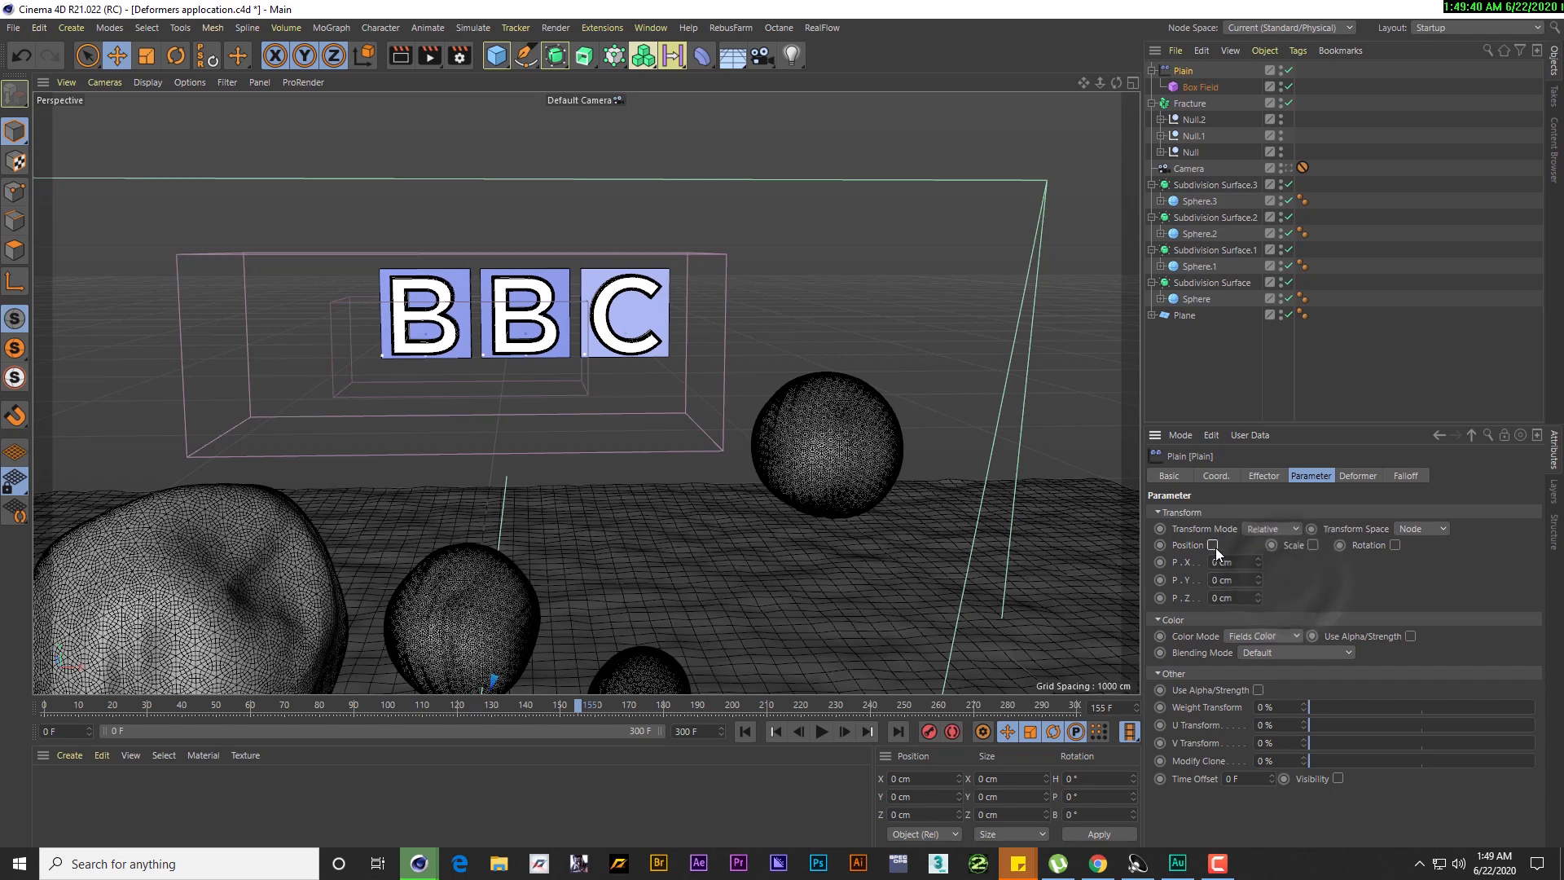
click(1213, 546)
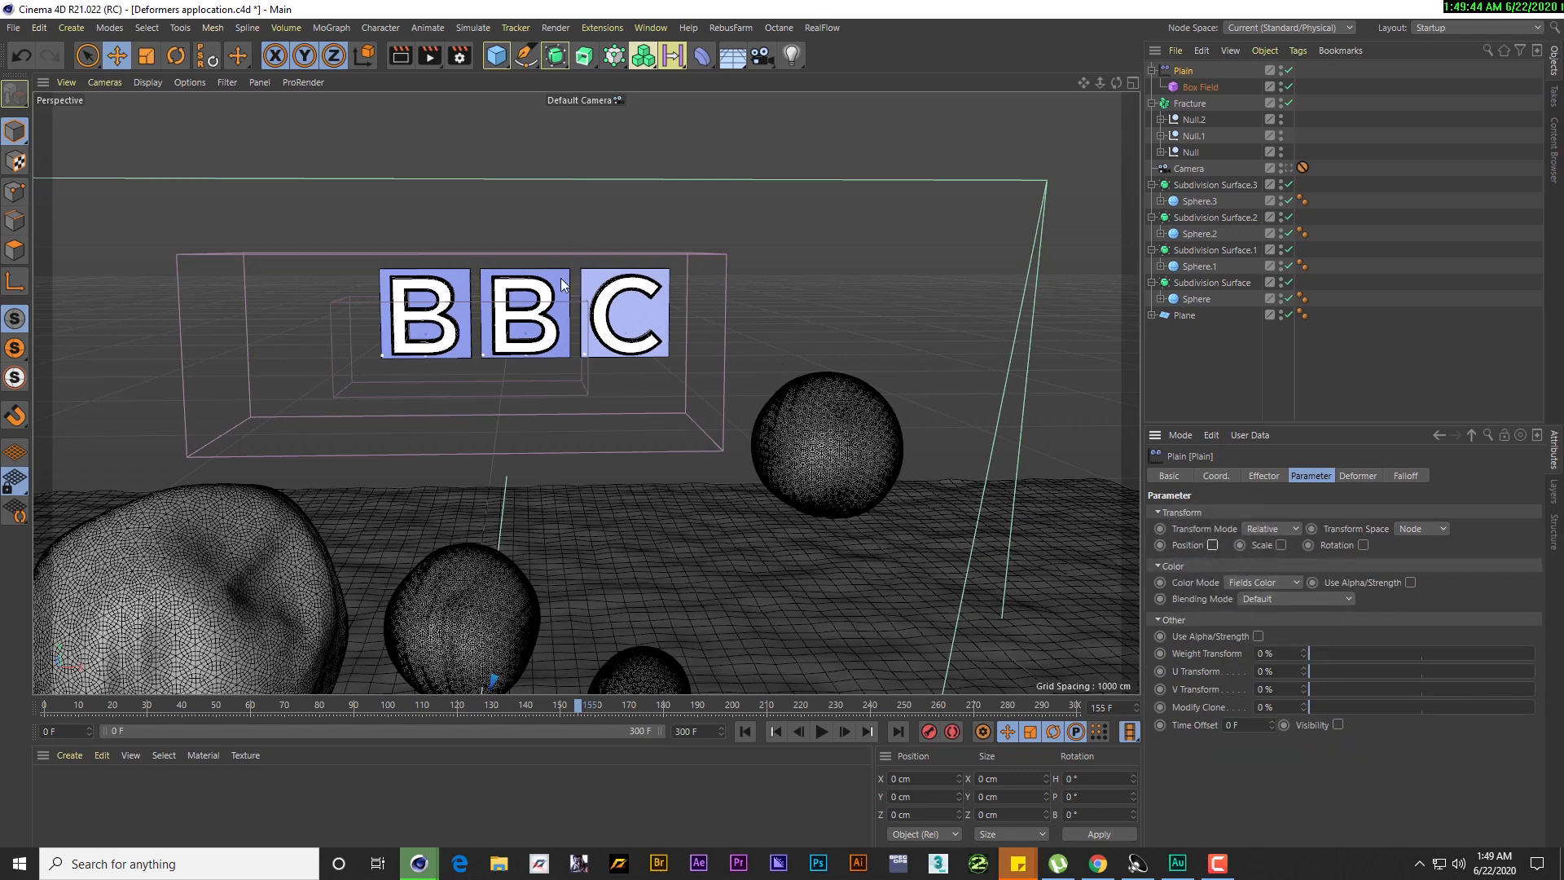
Enable scale on the Plain effector with Uniform Scale and set the scale value to -1
alt+drag(550, 295, 1389, 514)
alt+drag(715, 383, 655, 399)
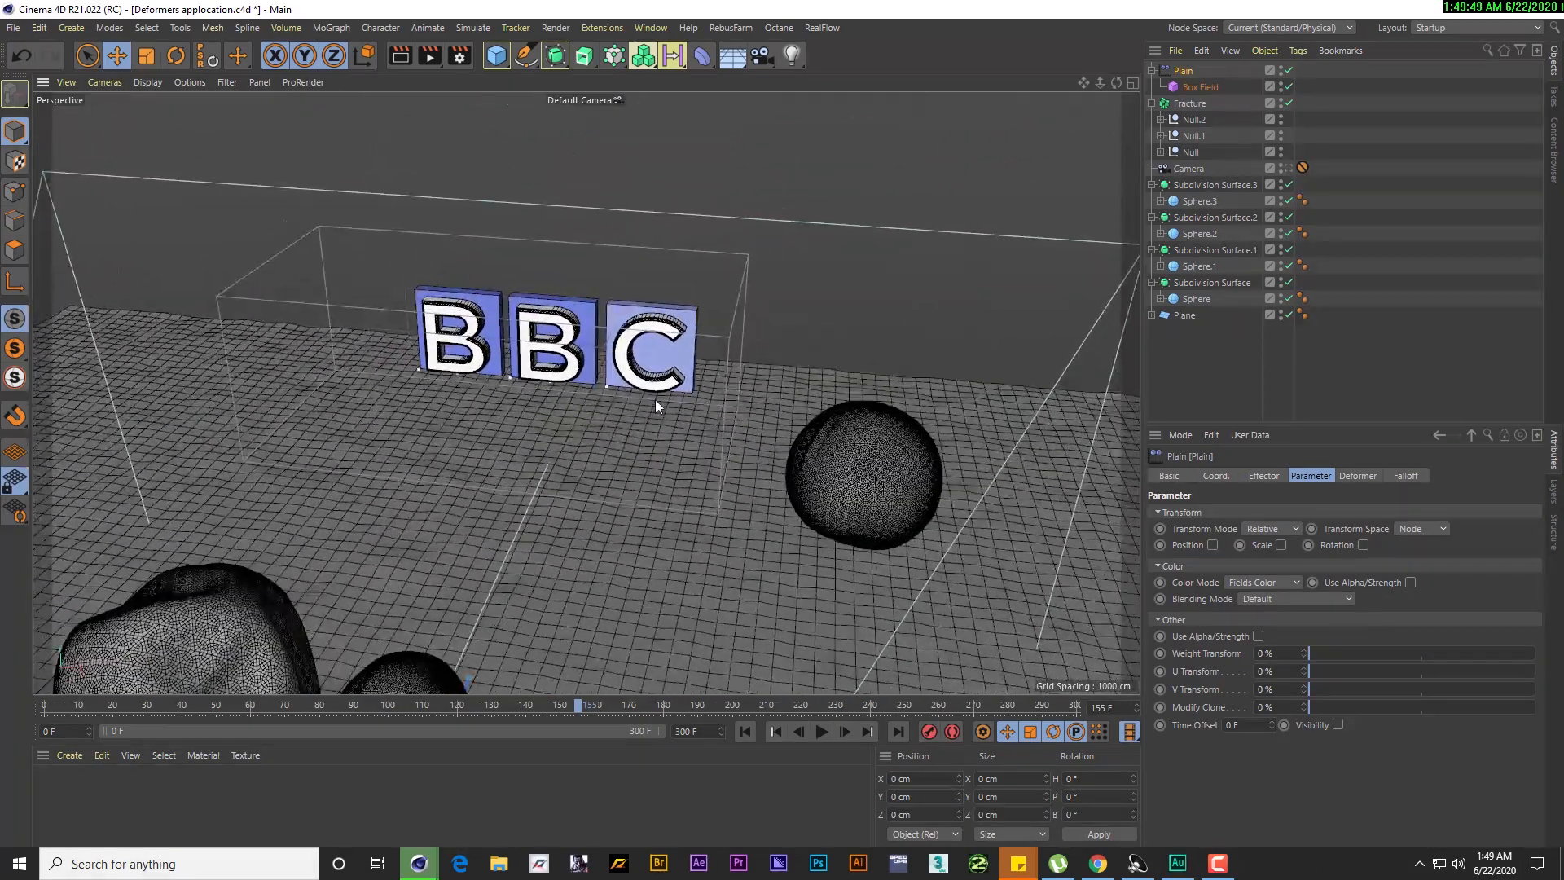
click(1281, 545)
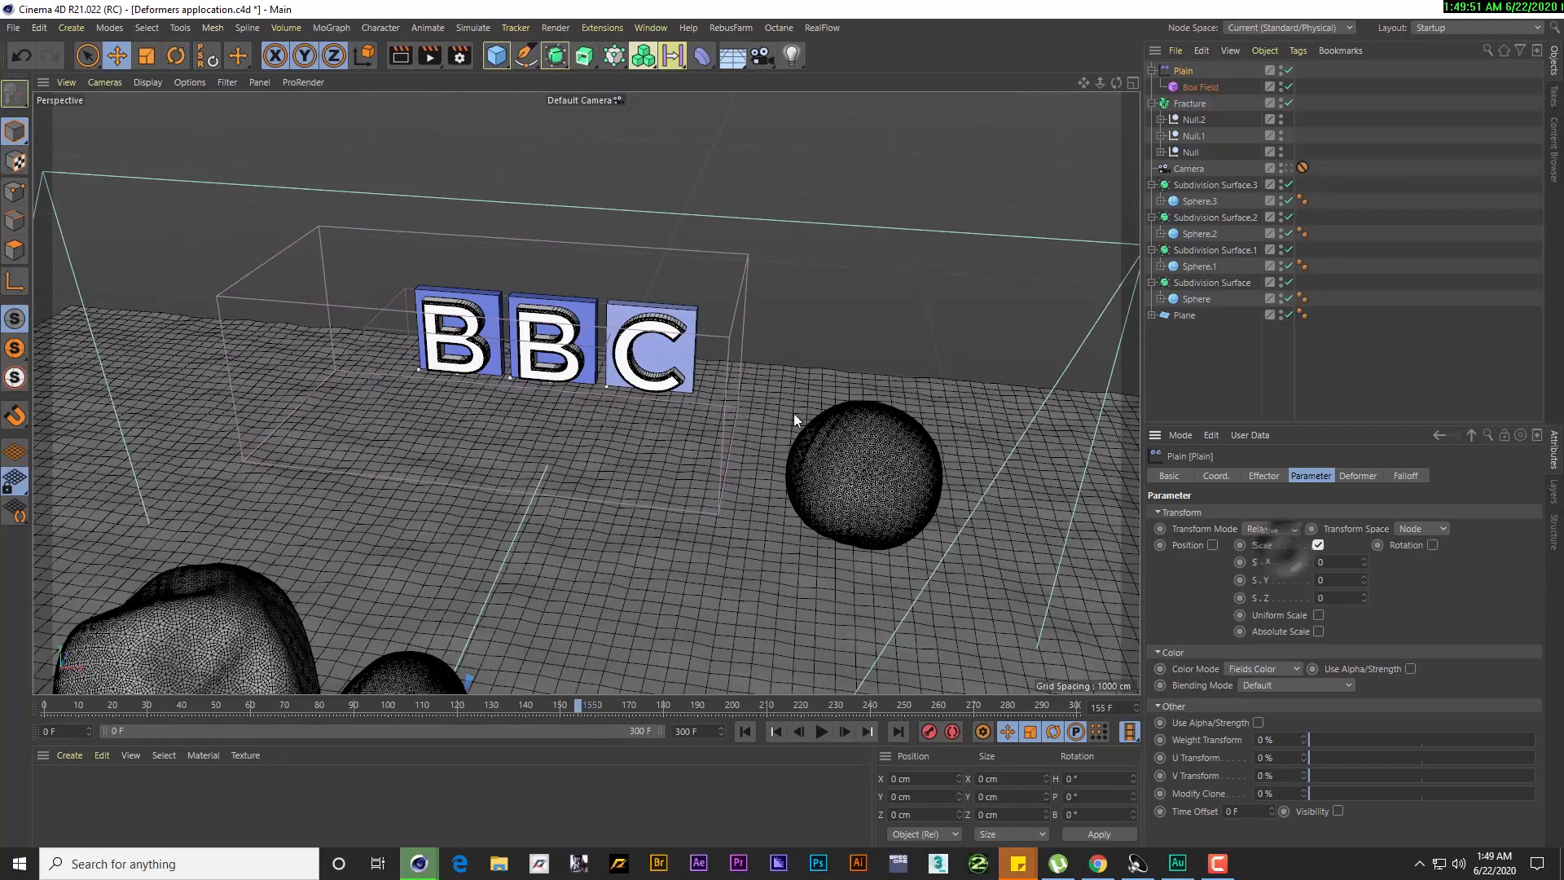
click(1317, 614)
alt+drag(740, 471, 782, 444)
drag(1337, 564, 1282, 564)
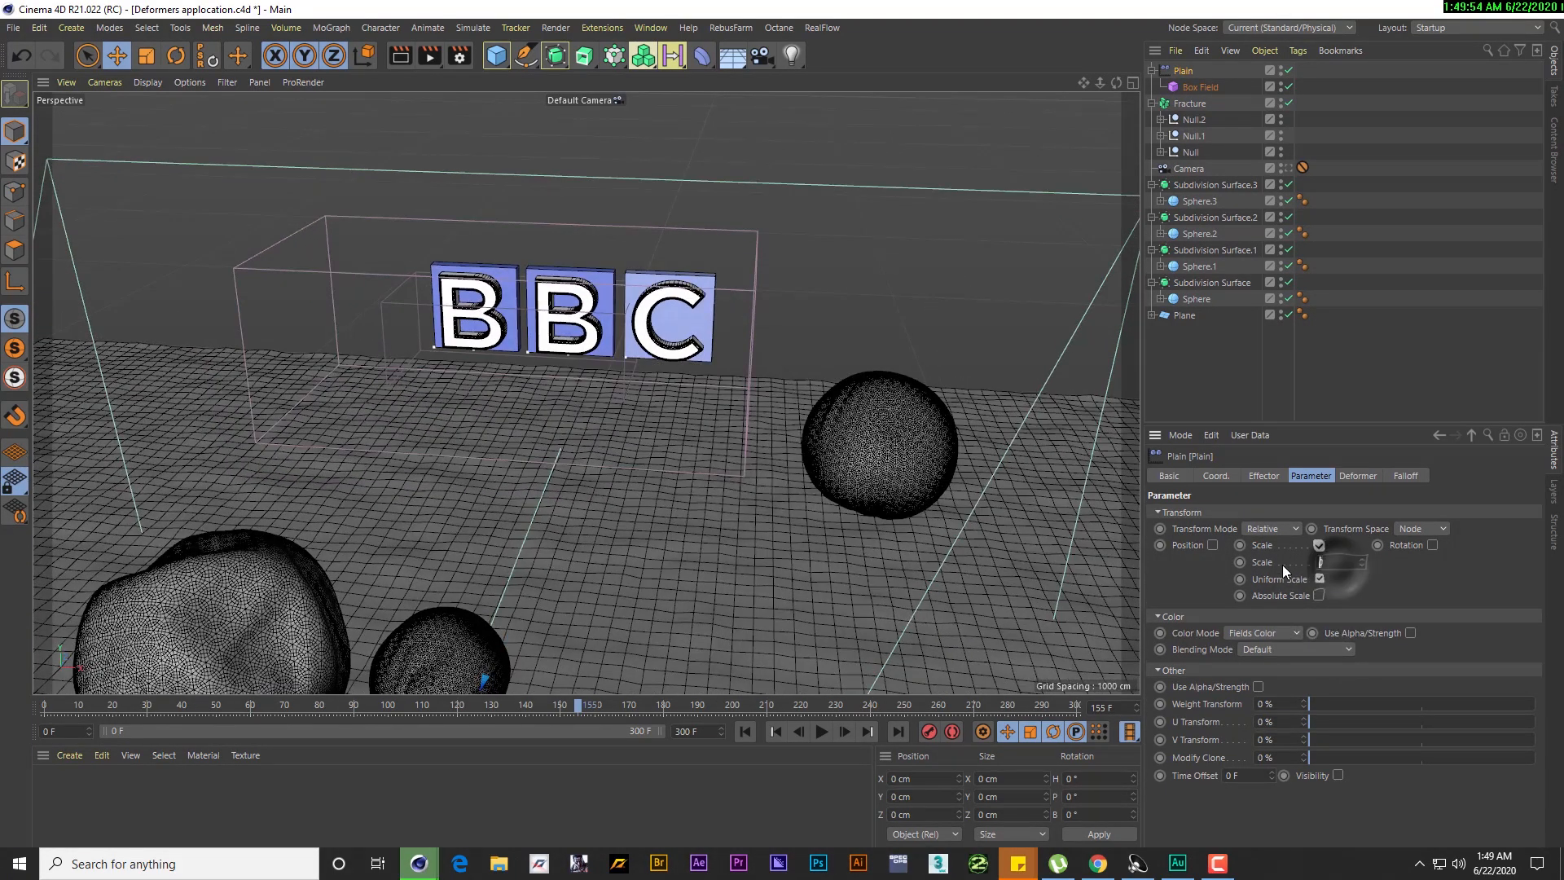
text(-1)
key(Return)
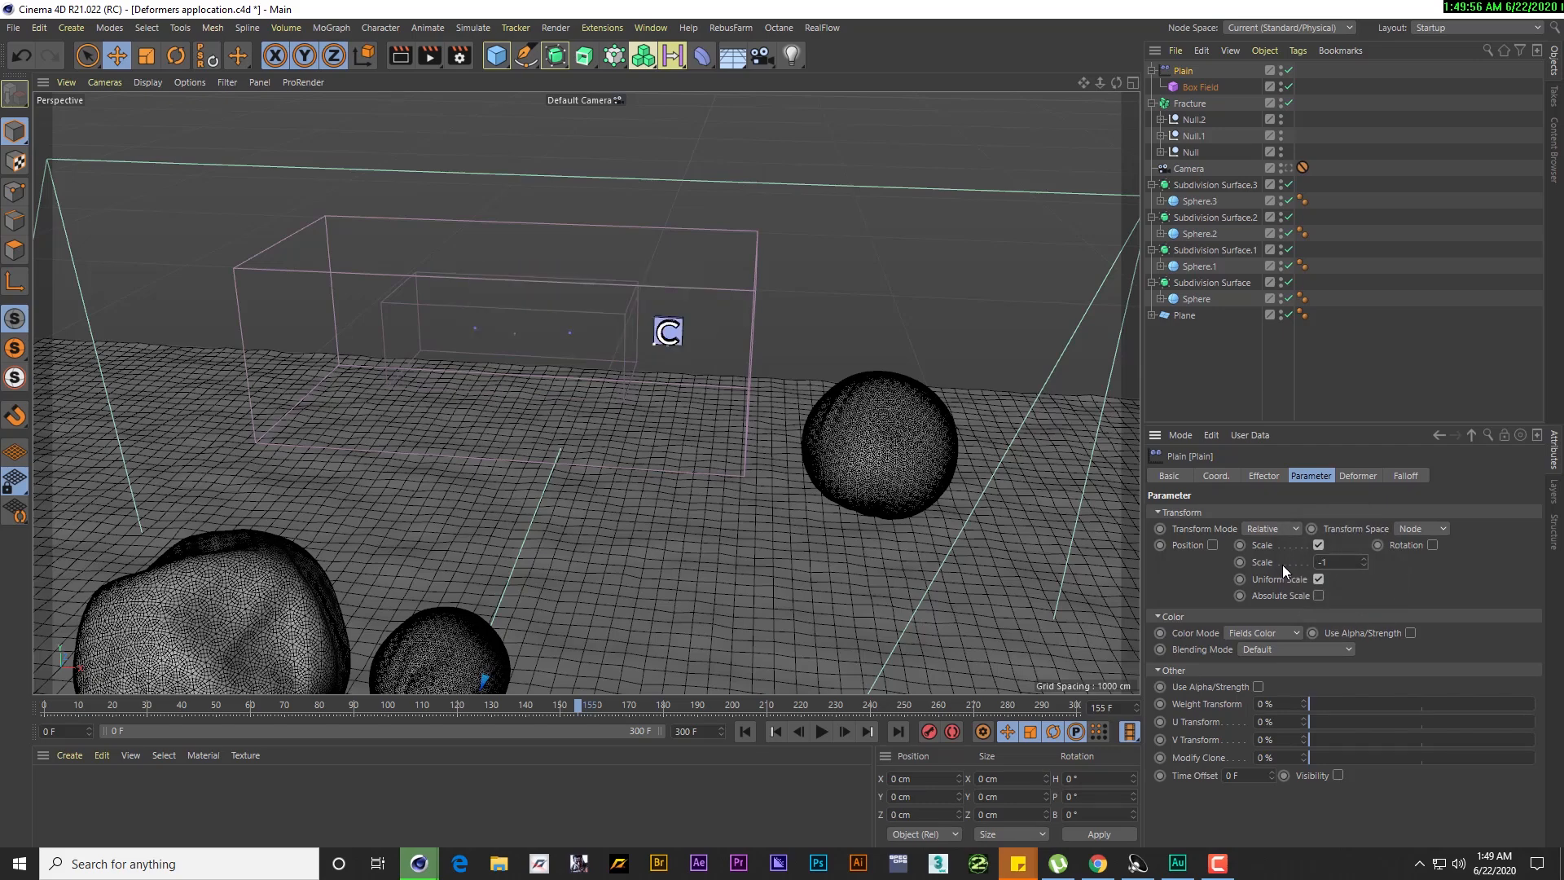
alt+drag(585, 350, 562, 350)
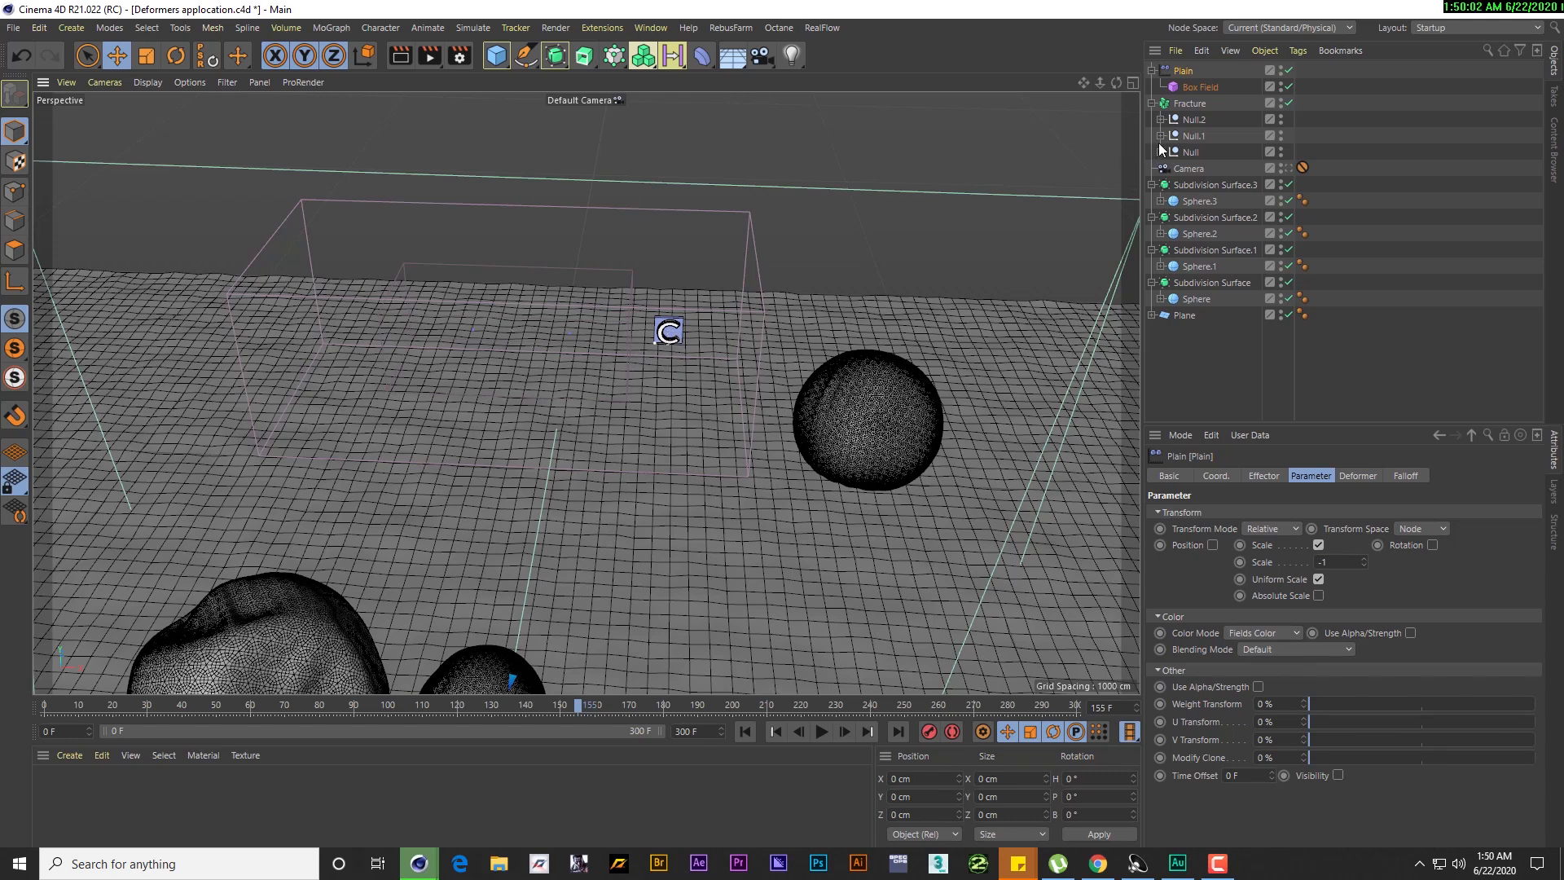
Widen the Box Field to about 544 cm in X and shift it to about X 47 cm to cover all three letter blocks
click(1202, 86)
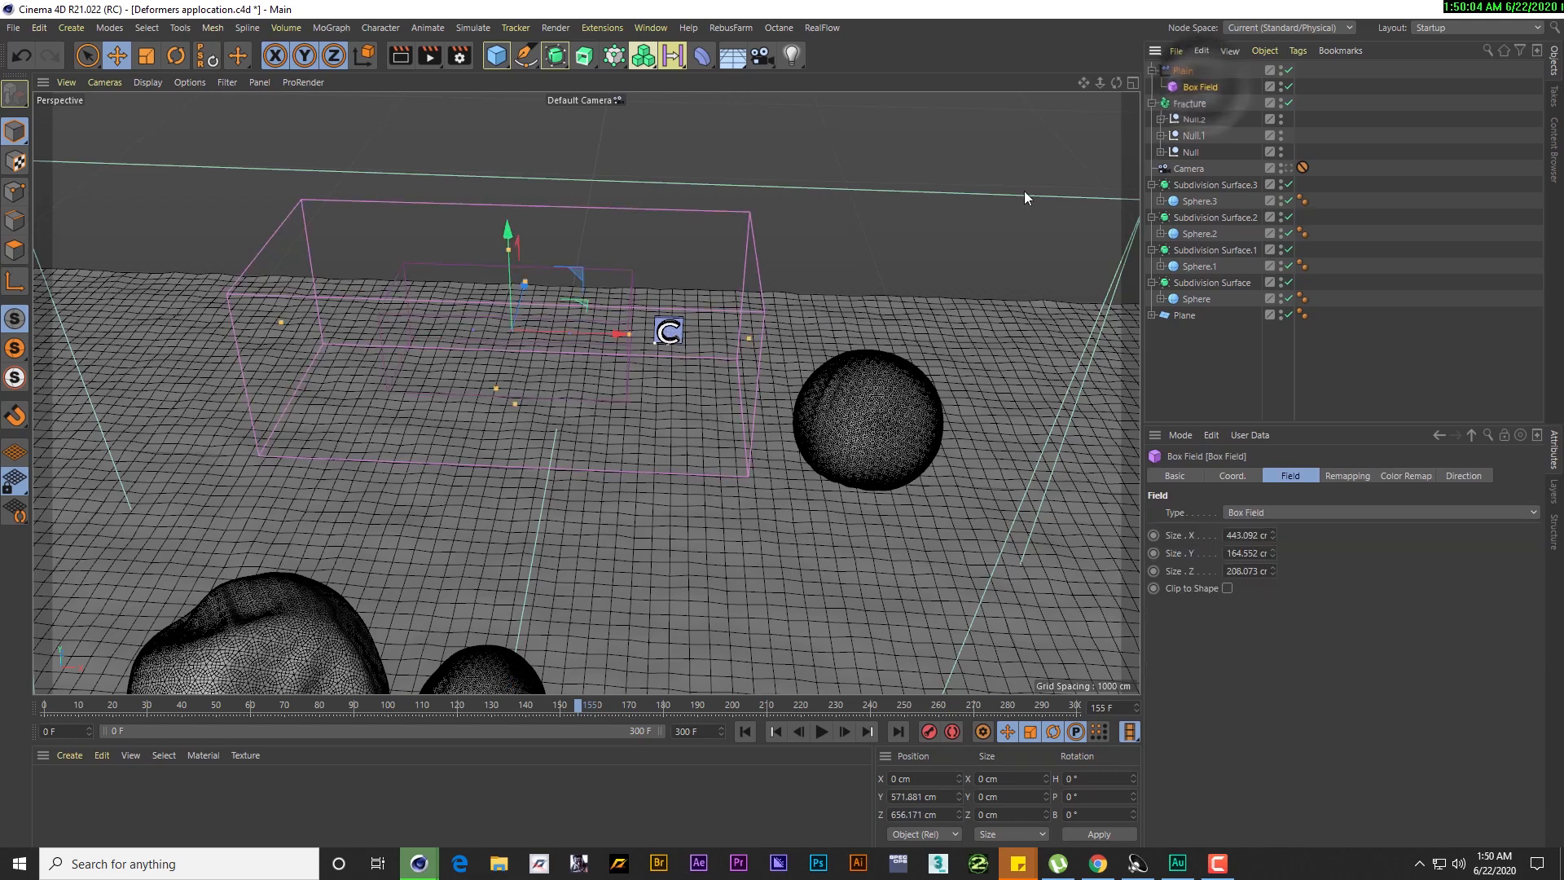
drag(750, 339, 809, 339)
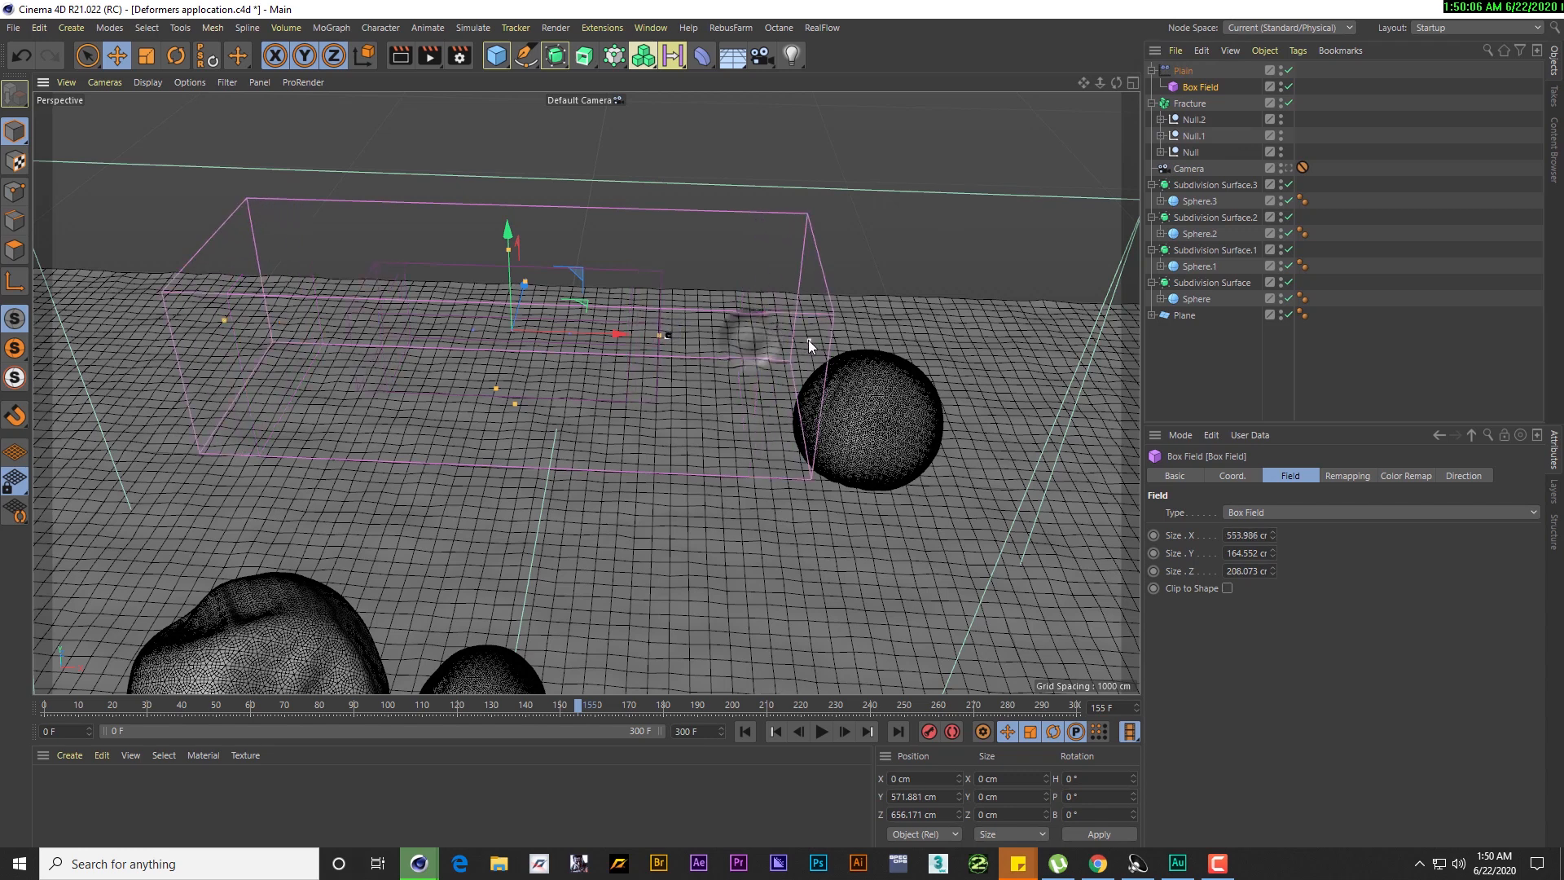
drag(559, 352, 594, 340)
drag(827, 338, 829, 339)
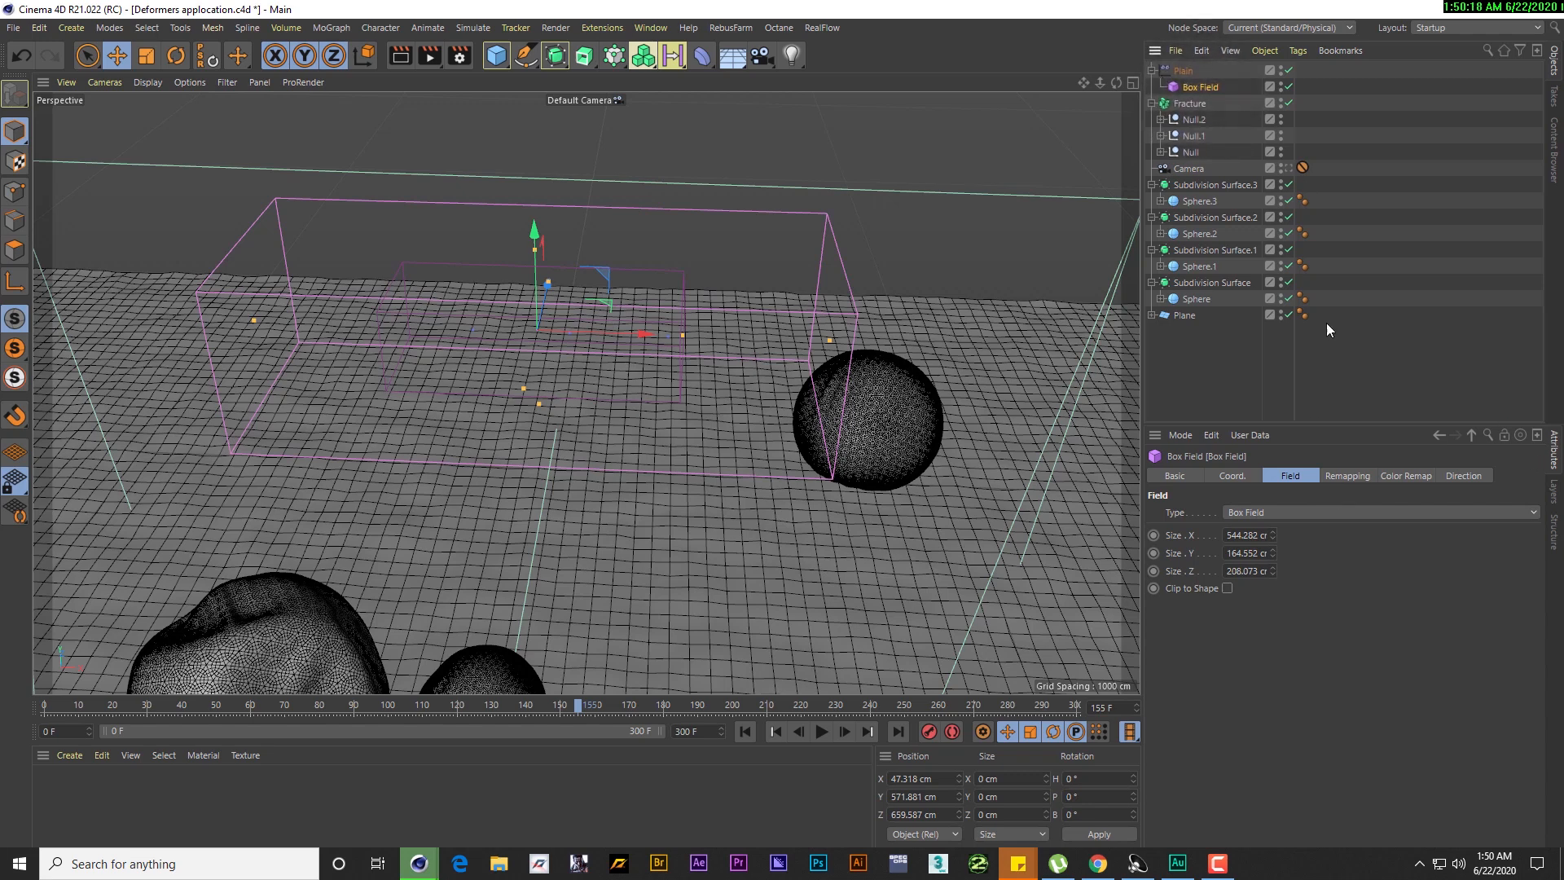
Add an Invert modifier layer above the Box Field in the Plain effector's falloff
click(1181, 71)
click(1408, 477)
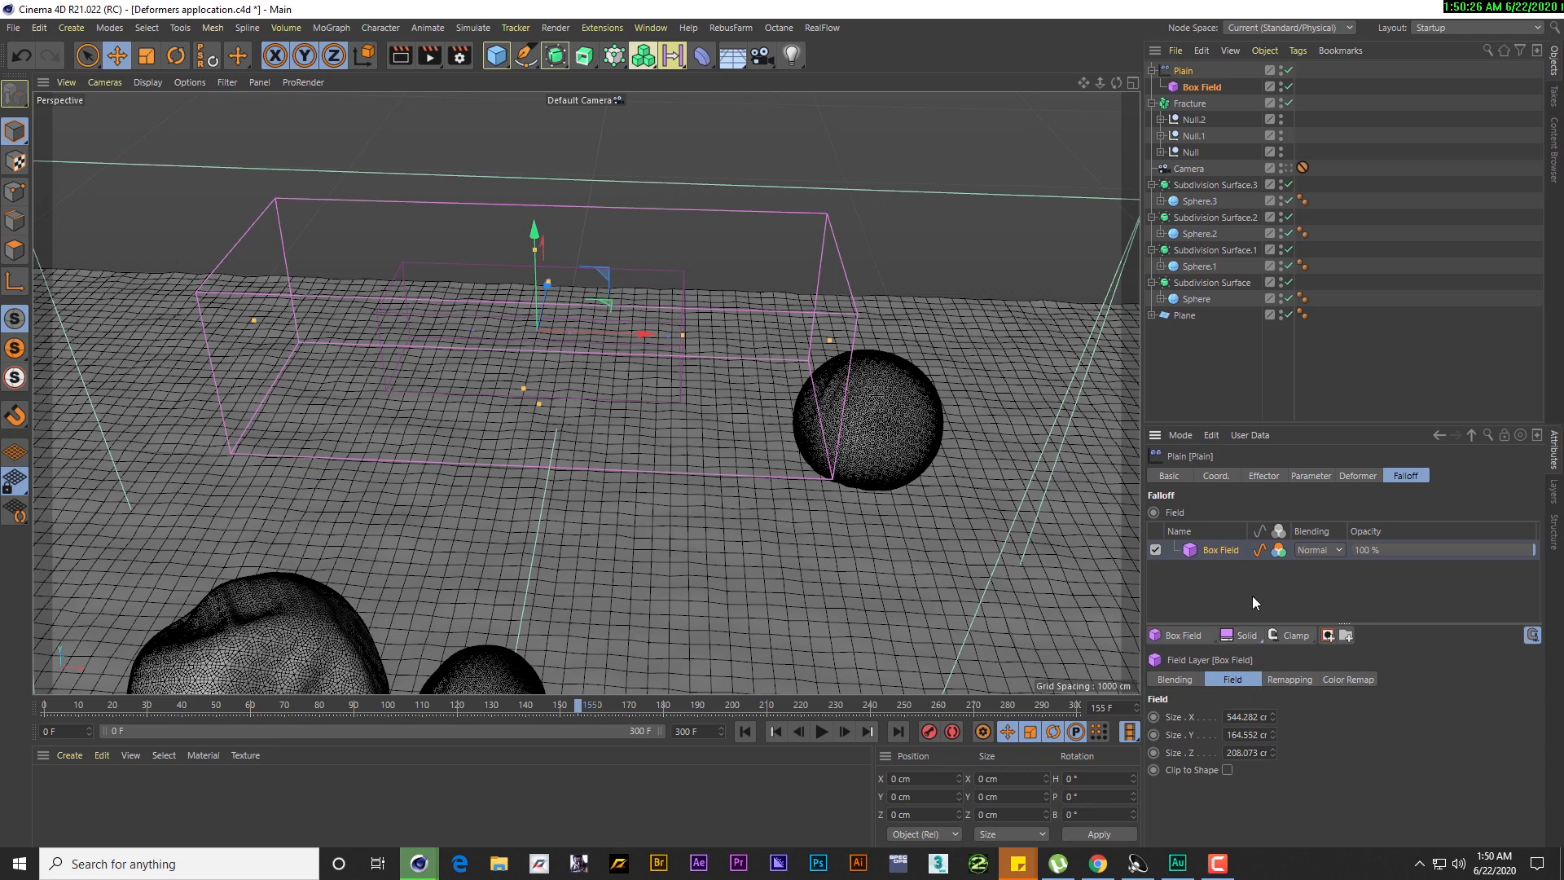
click(1297, 638)
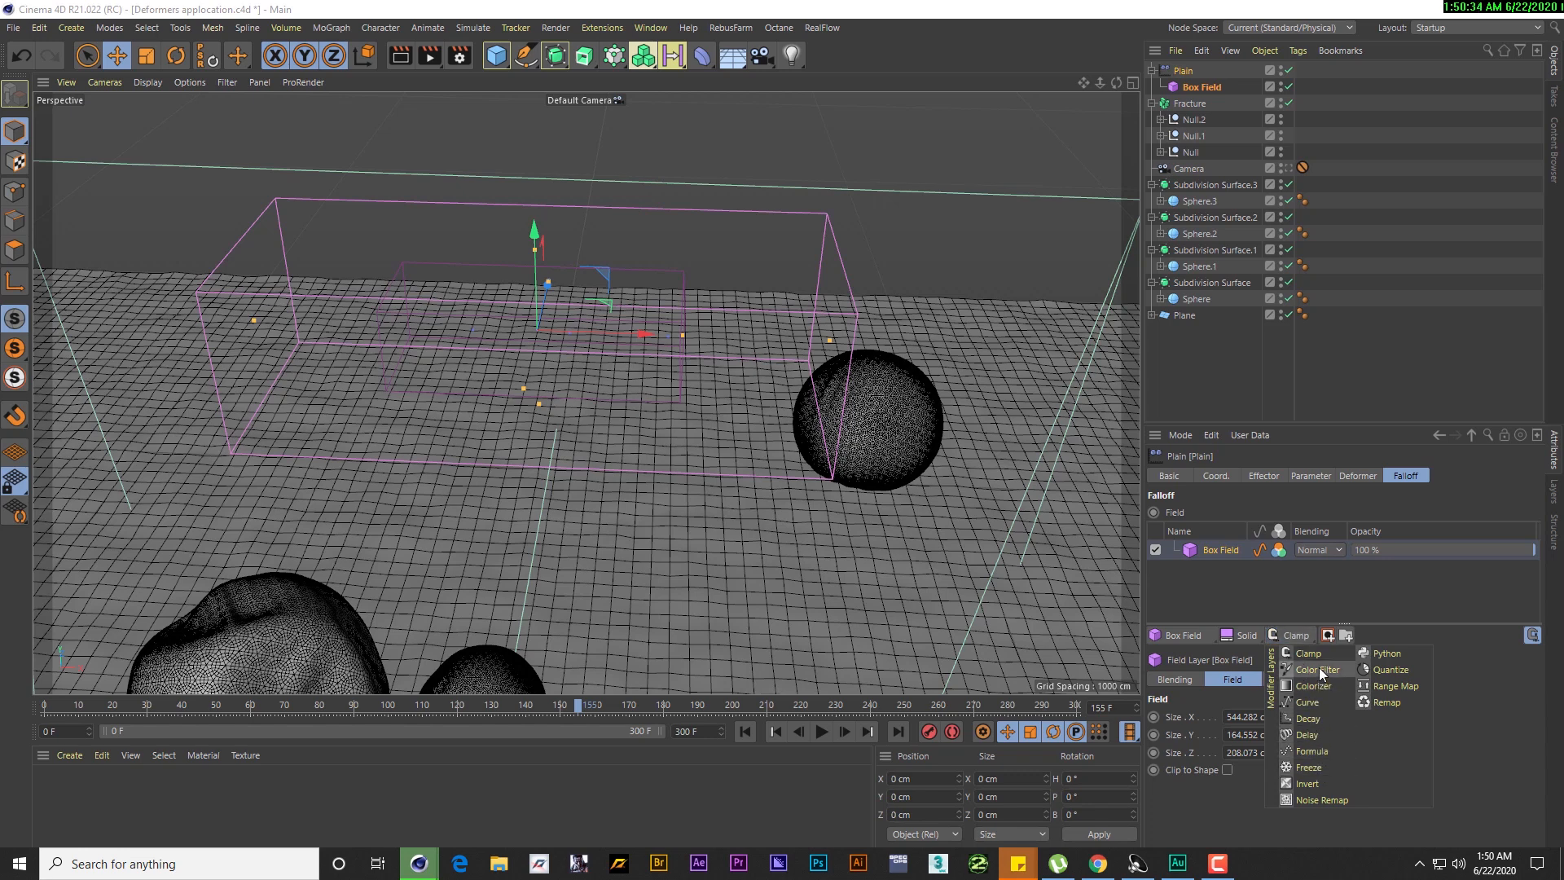
click(1308, 783)
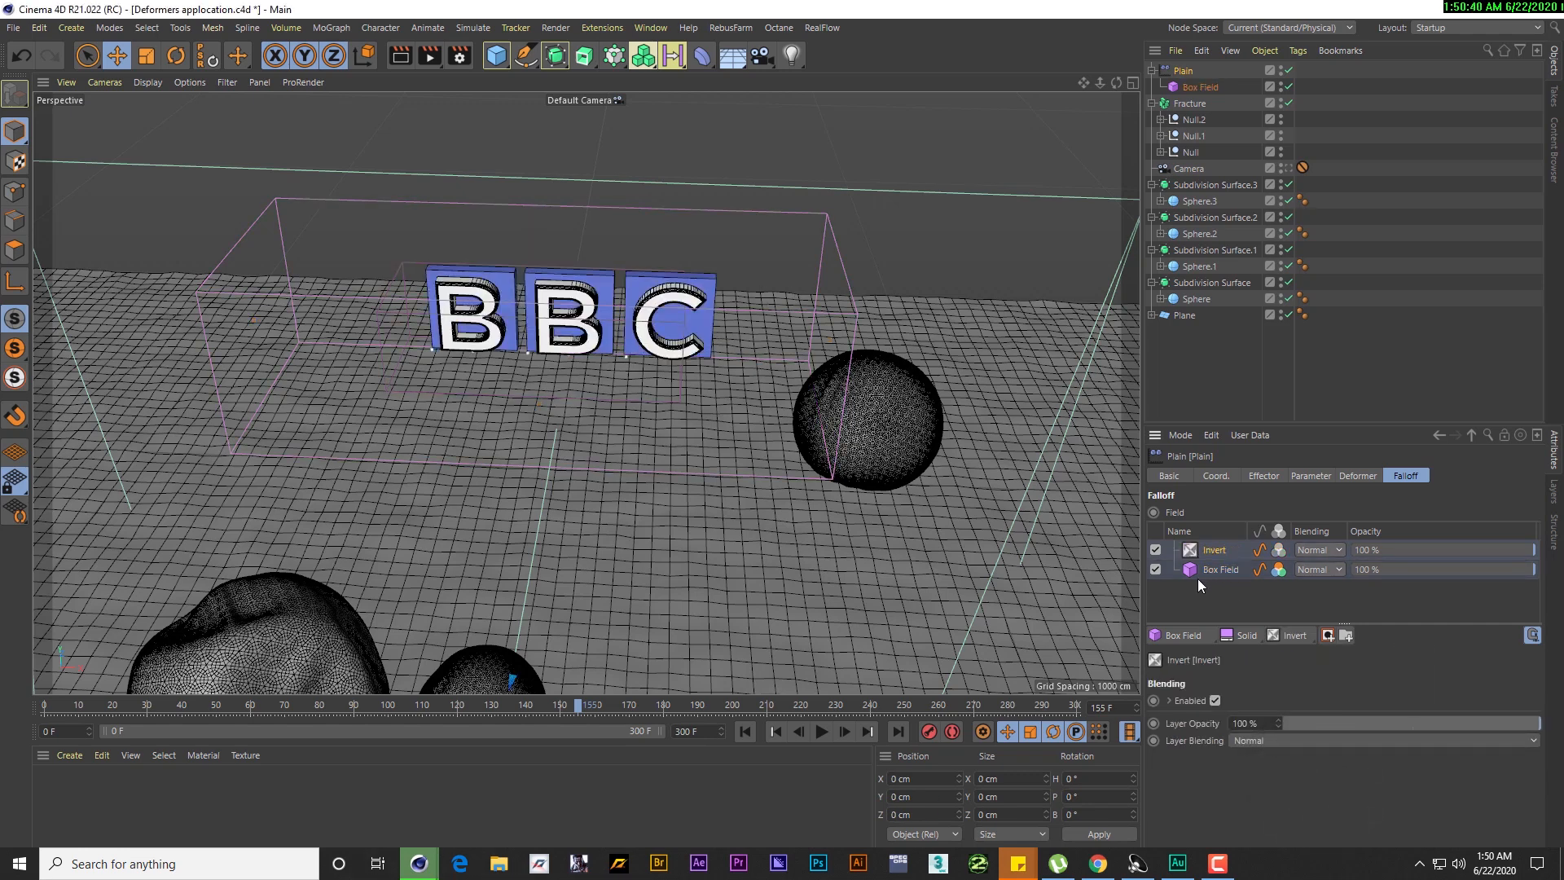
Keyframe the Box Field's X position from about -644 cm at frame 130 to about 45 cm at frame 150
click(1195, 86)
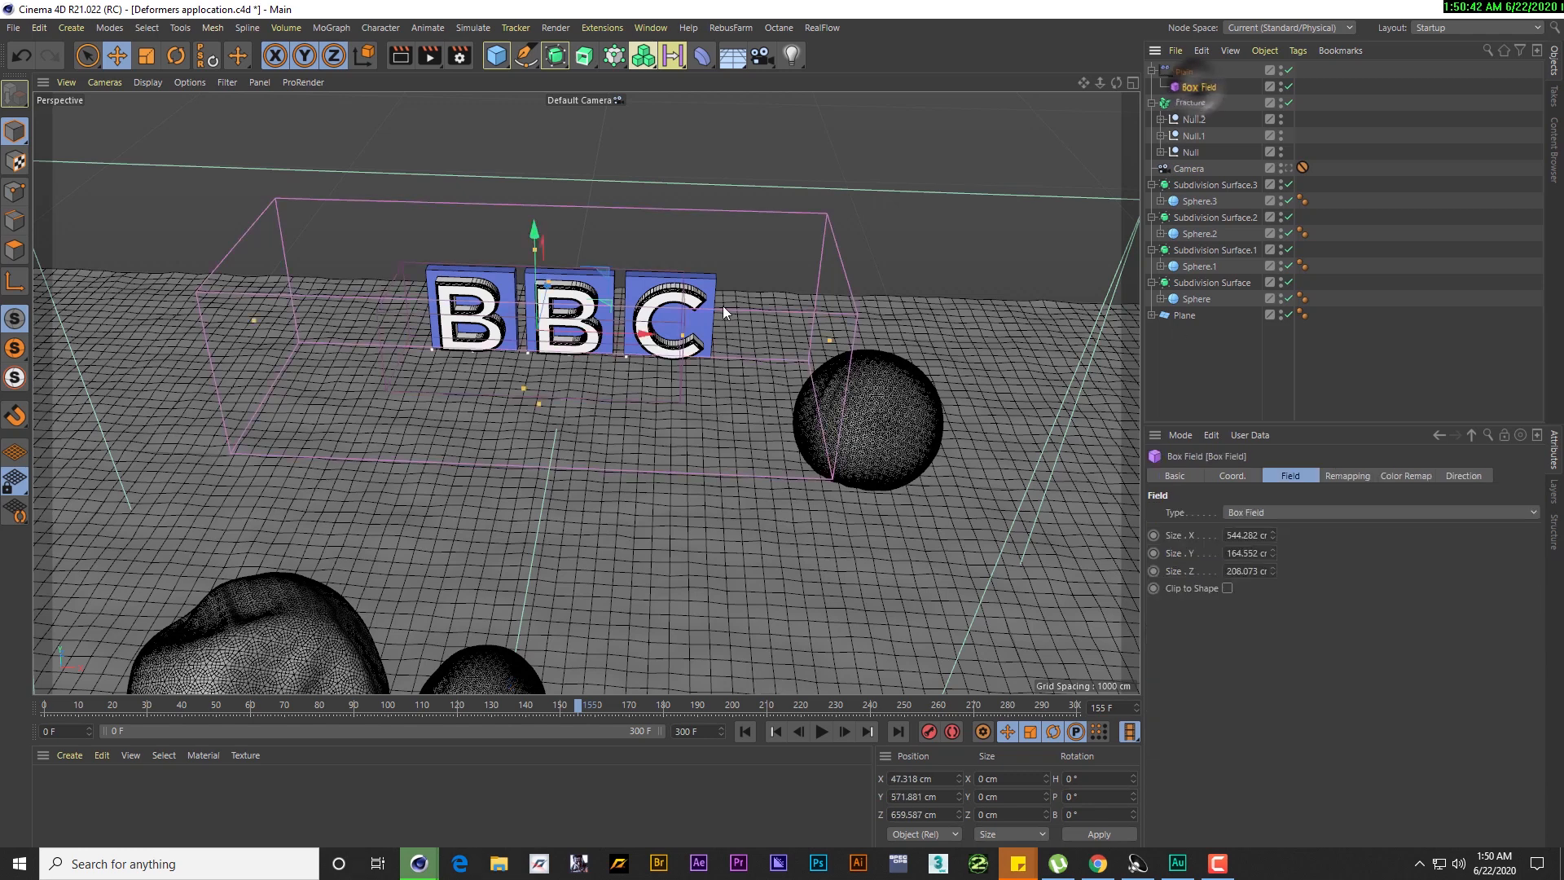
drag(589, 336, 238, 310)
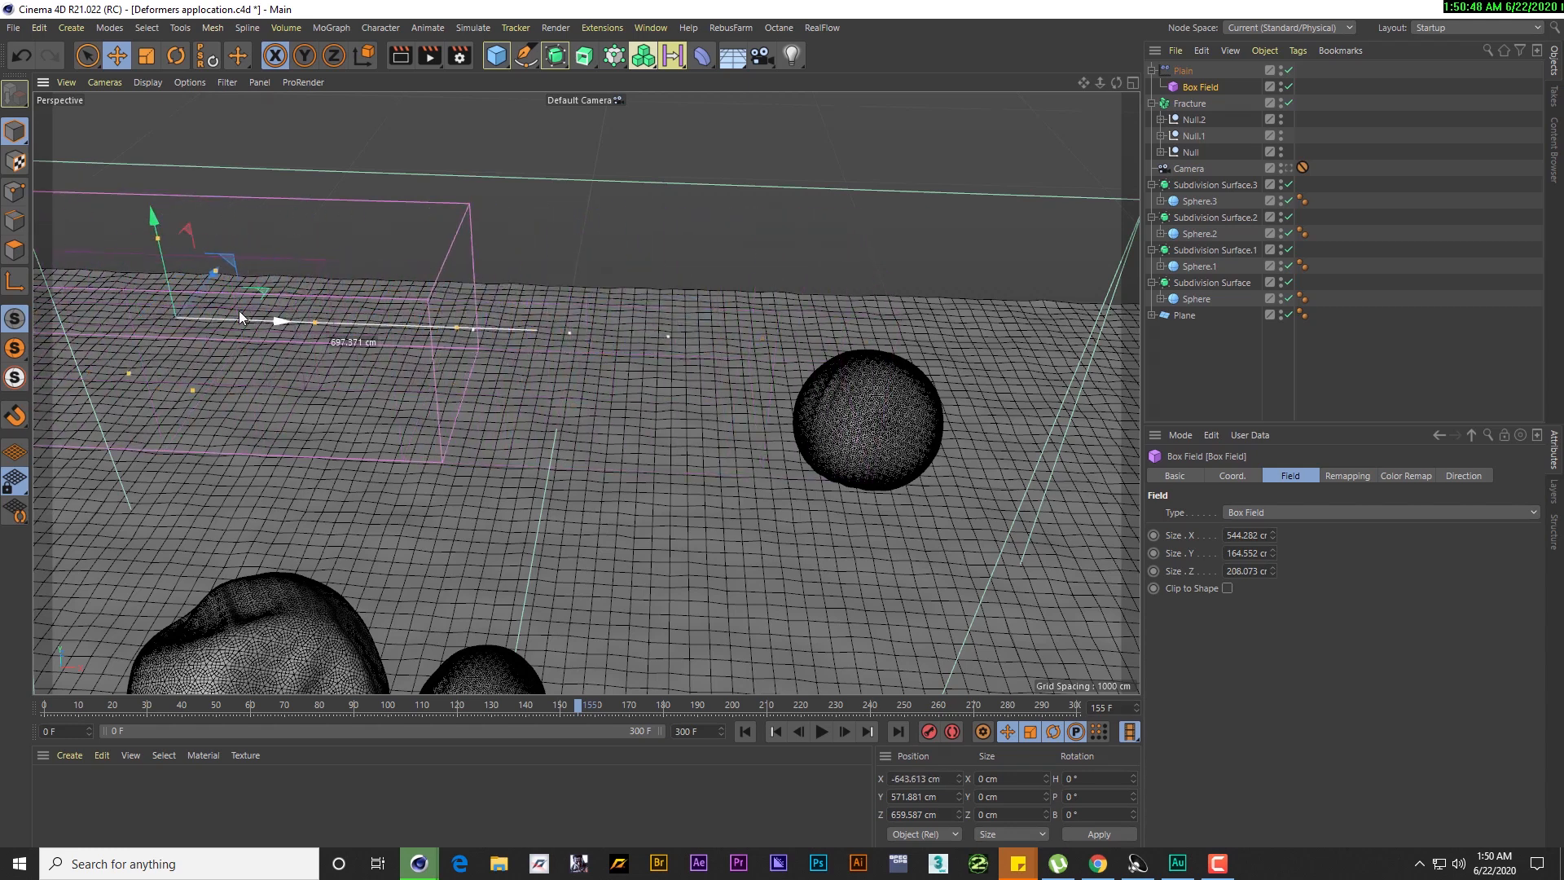
drag(575, 712, 492, 716)
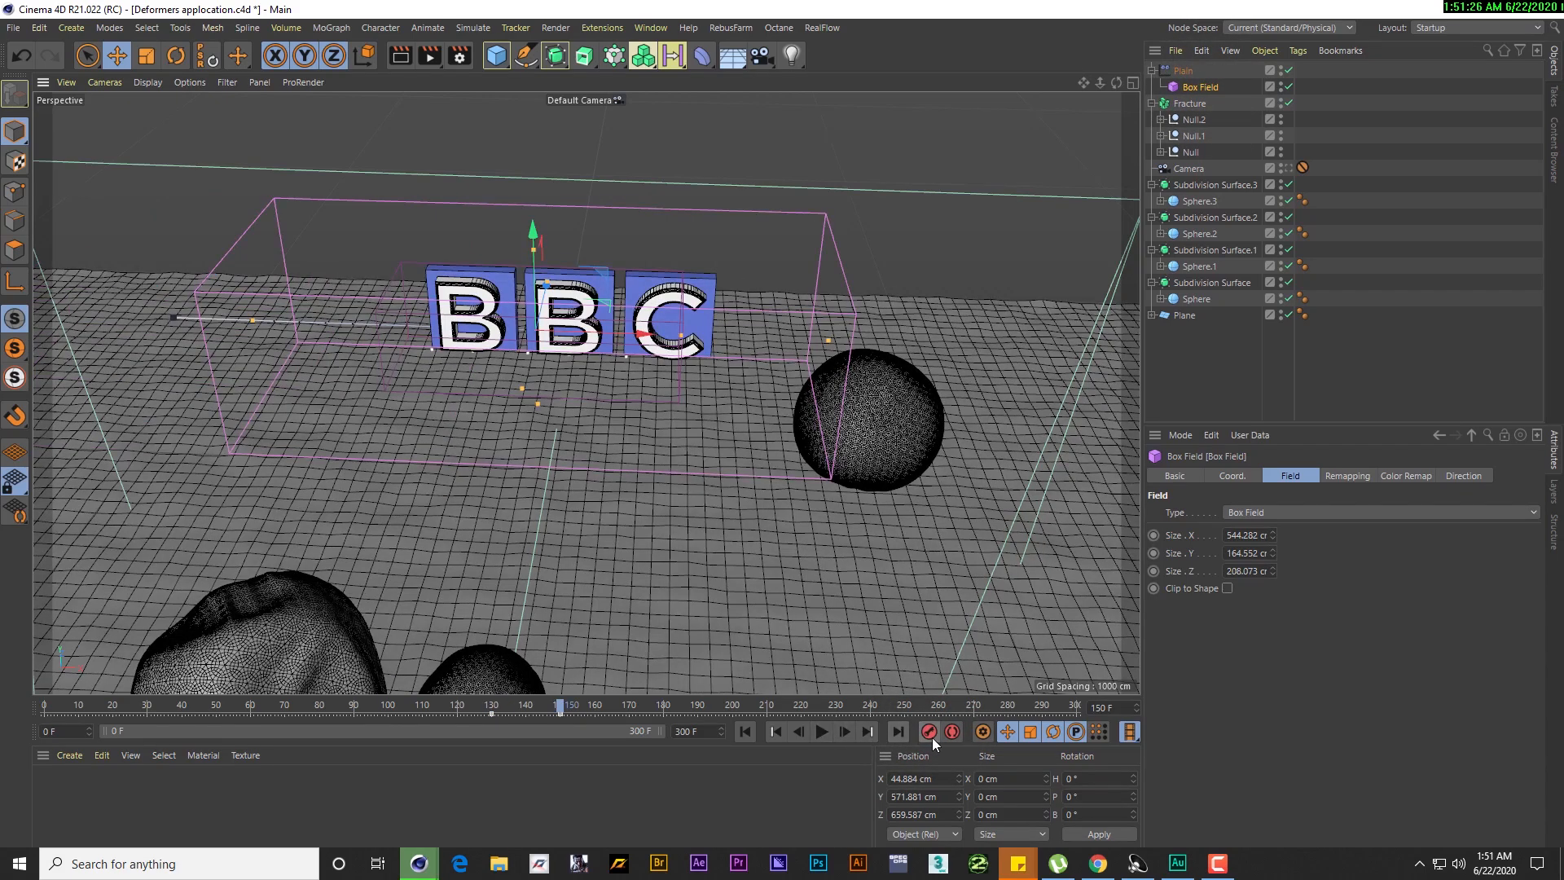
mouse_move(562, 706)
mouse_down()
mouse_move(477, 705)
mouse_move(553, 706)
mouse_up()
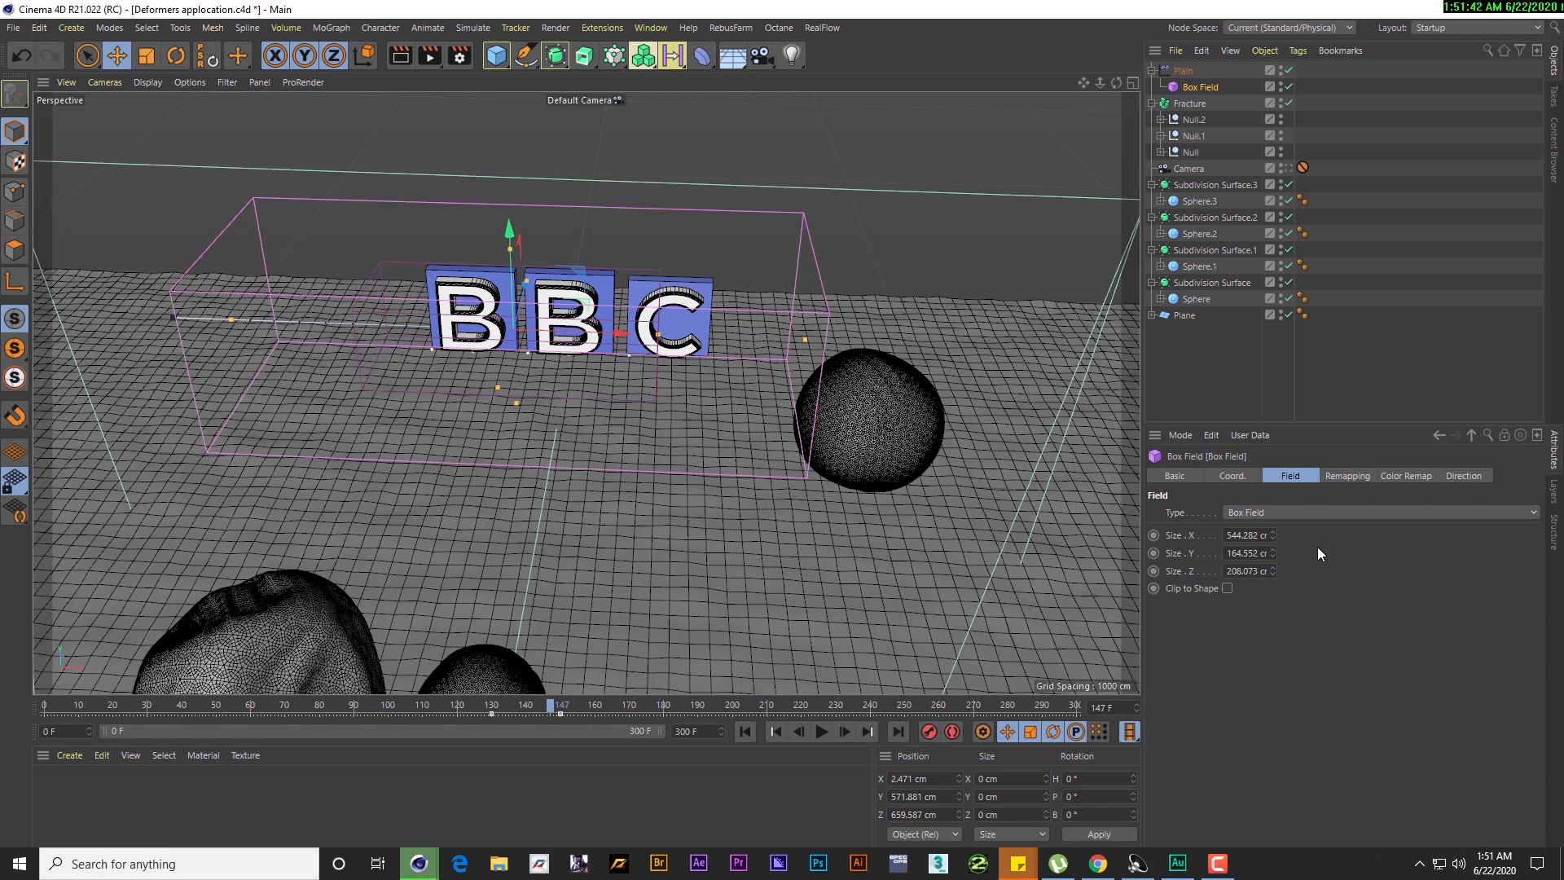
Set the Box Field's color remap mode to No Remap
click(1405, 475)
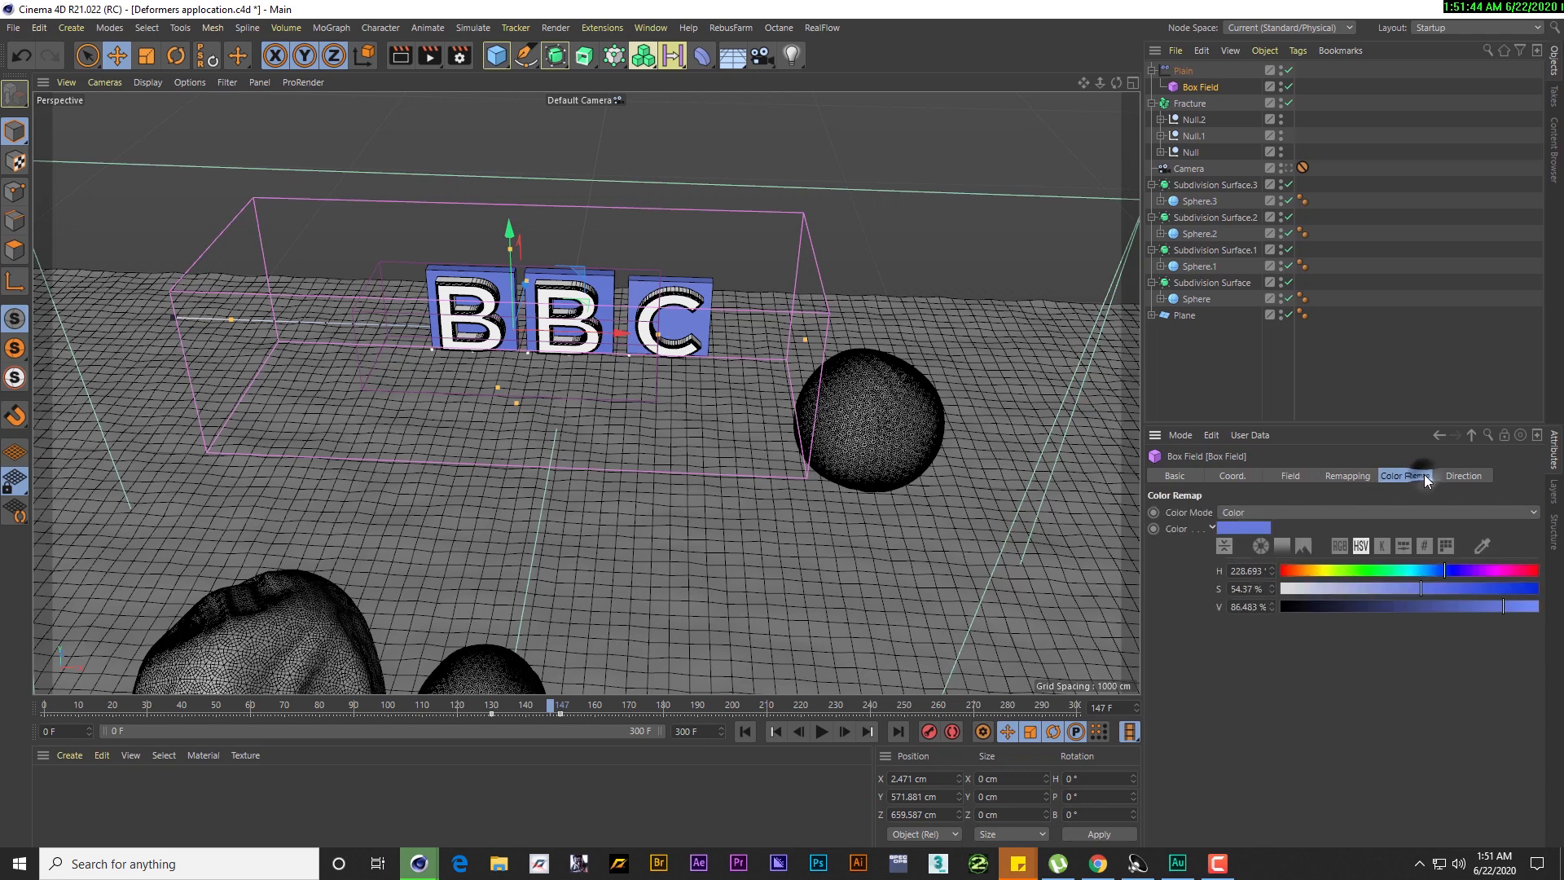
click(1230, 513)
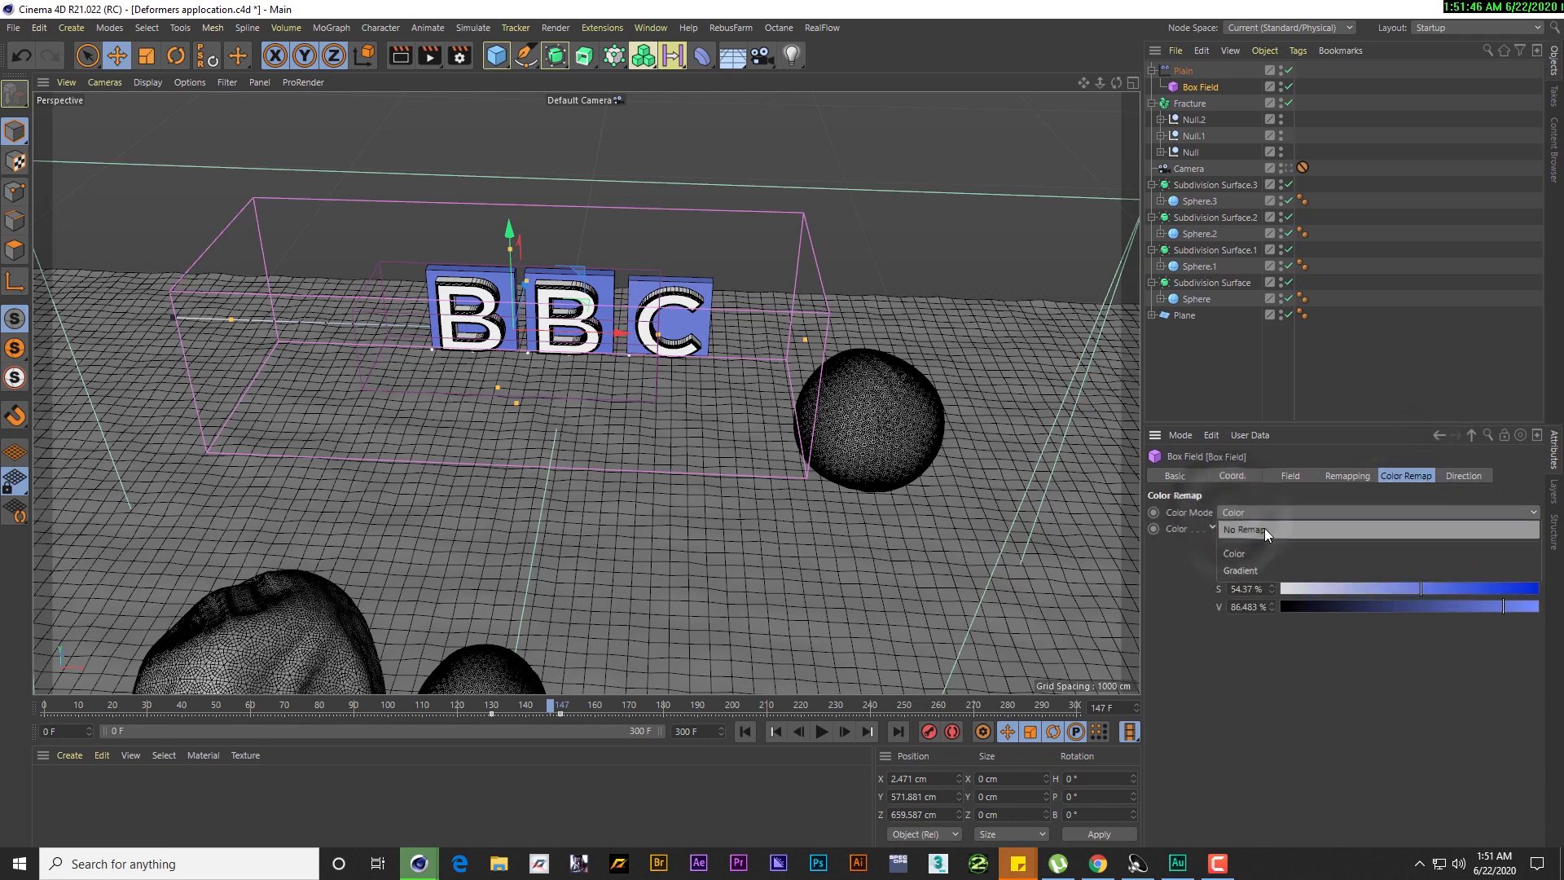
click(1248, 530)
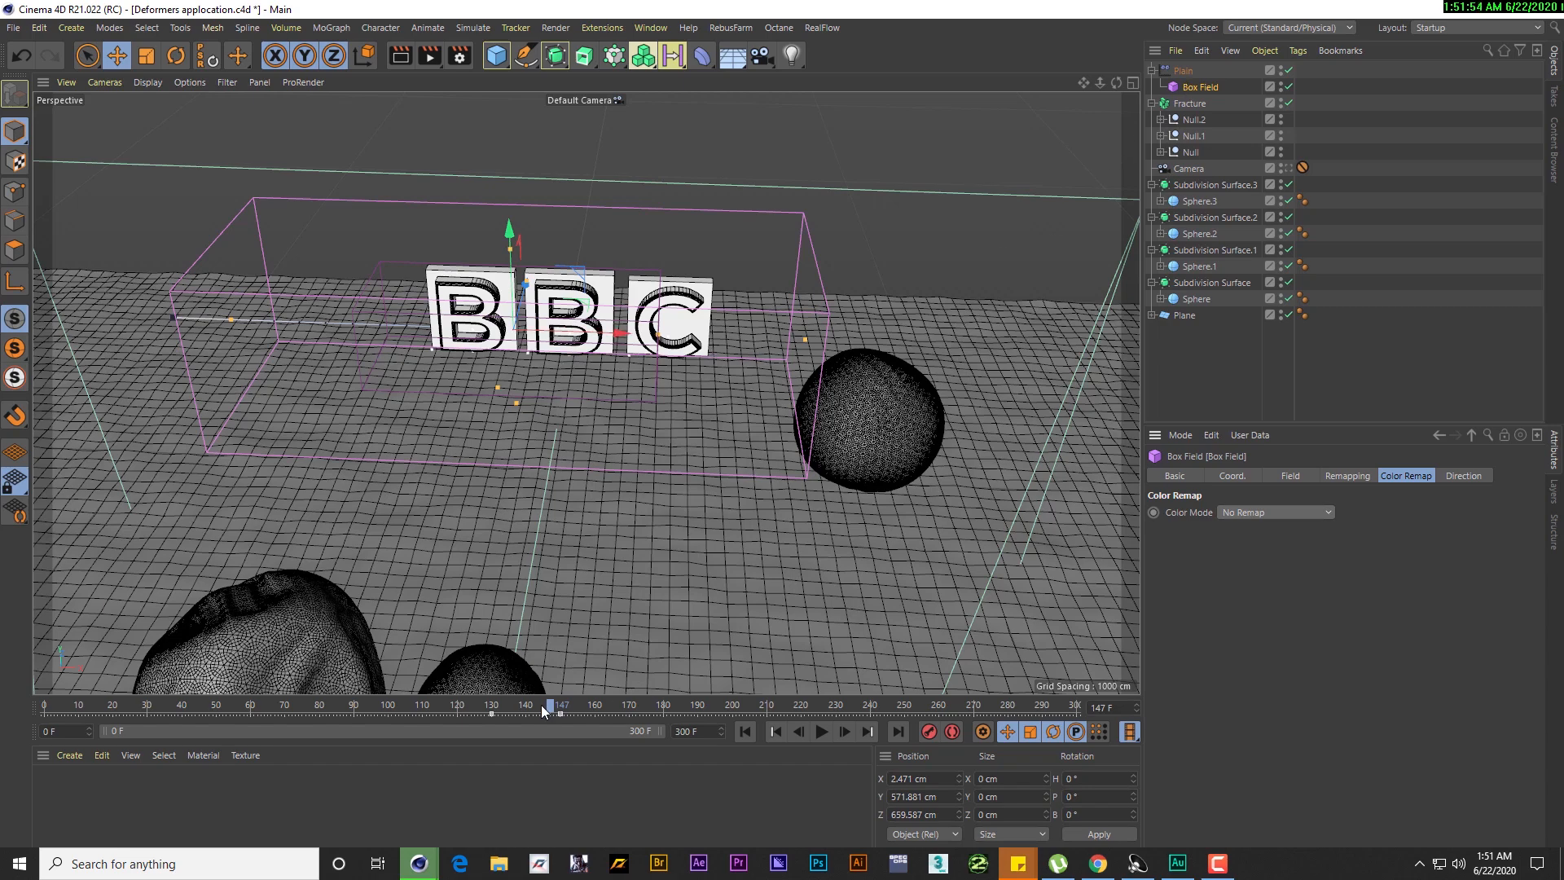
Play the animation from just before frame 130 to preview how the BBC letter blocks scale up
drag(541, 705, 482, 704)
click(820, 730)
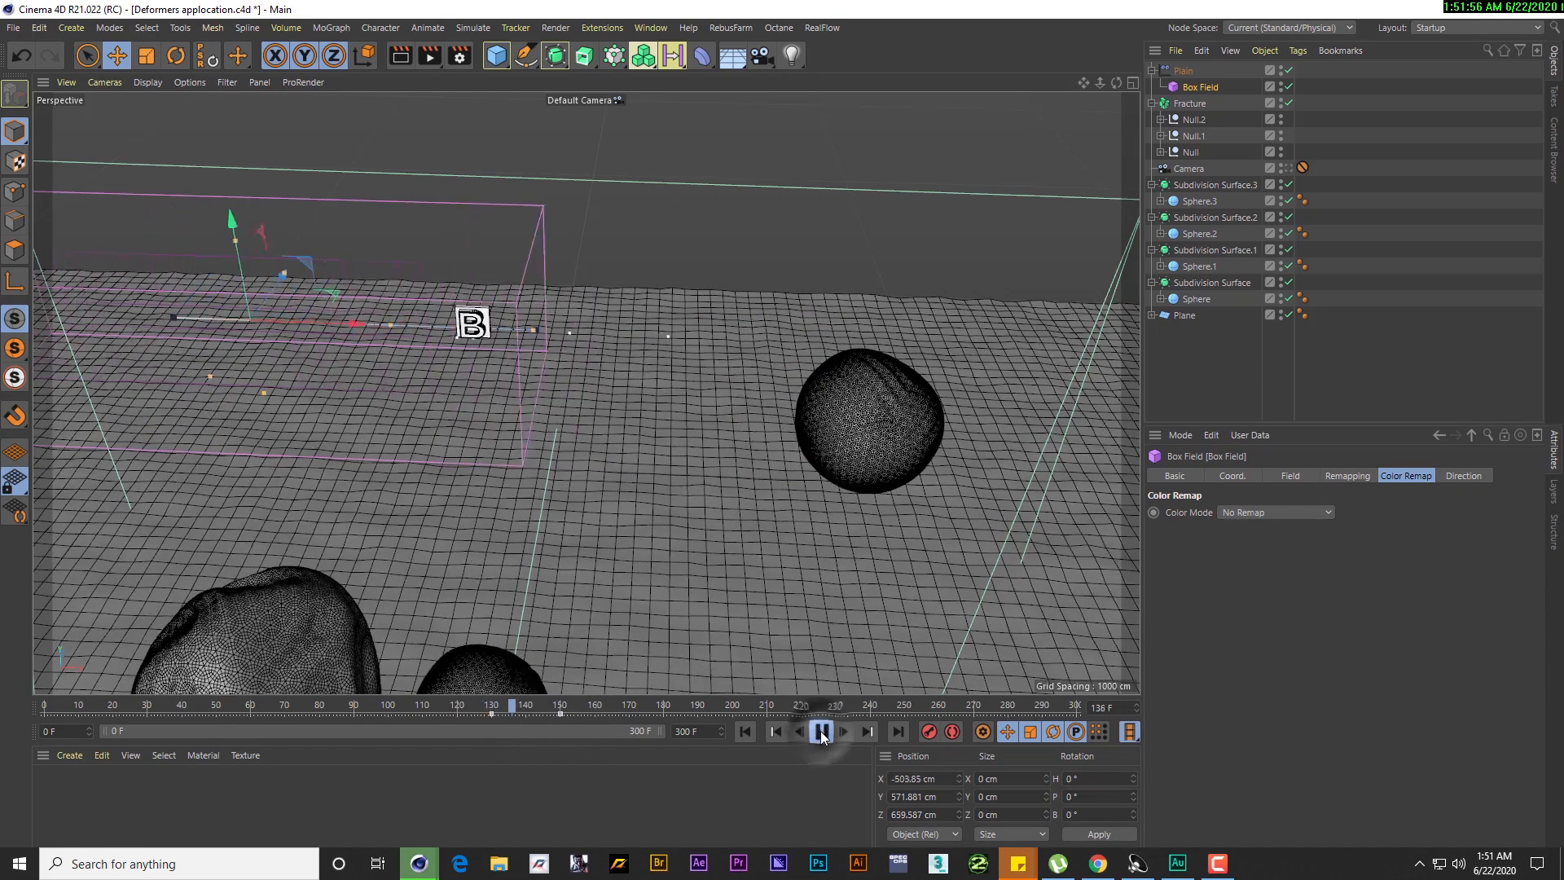
click(820, 731)
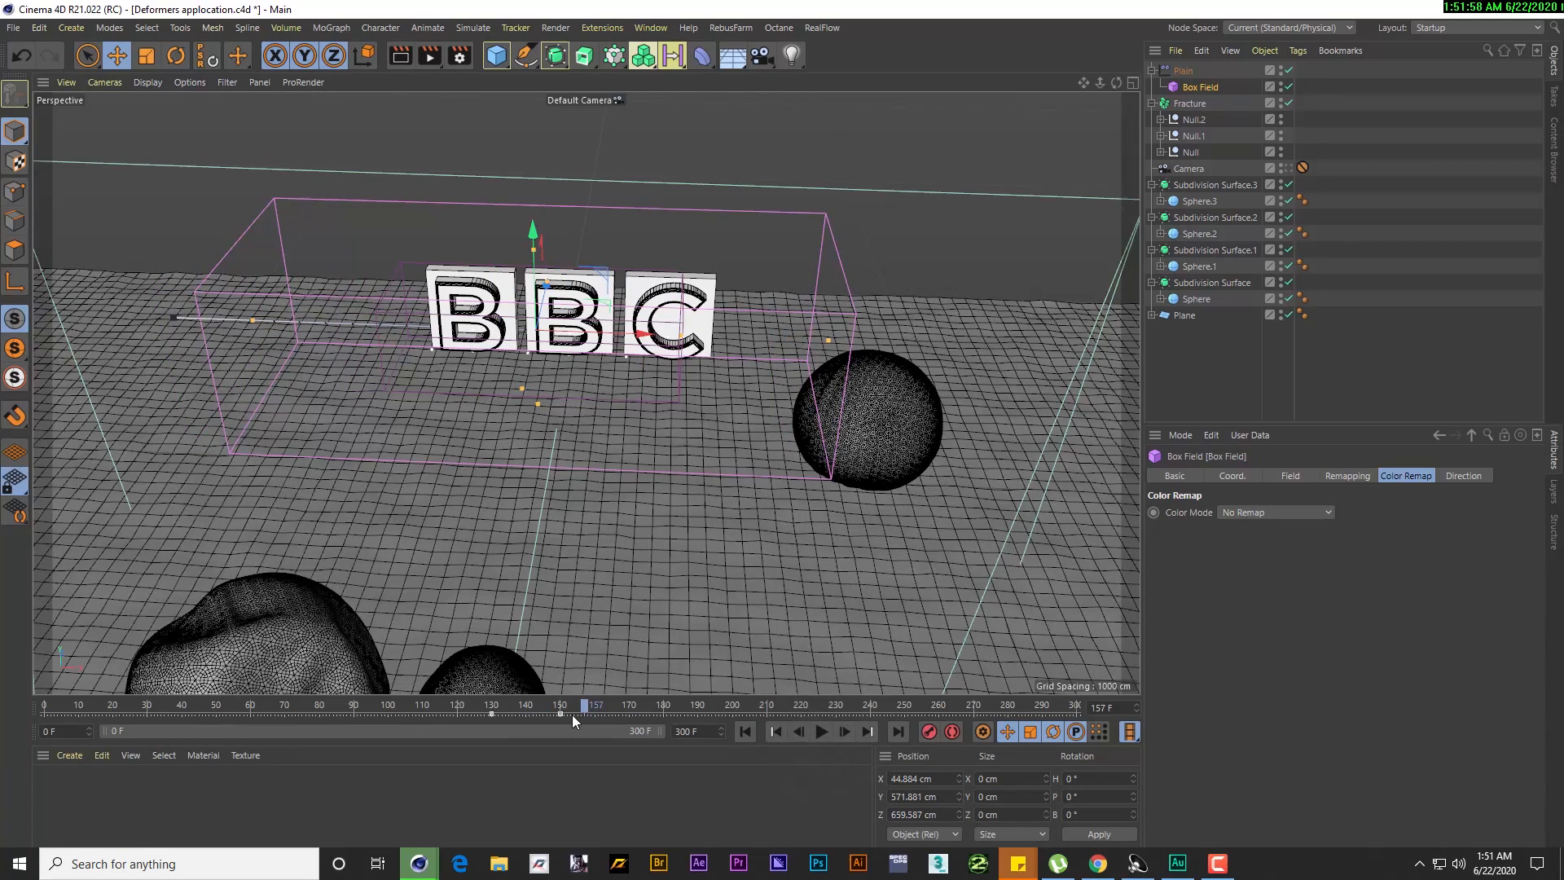
Move the Box Field's end keyframe from frame 150 to frame 179 and replay the letter animation
drag(562, 712, 460, 706)
click(820, 731)
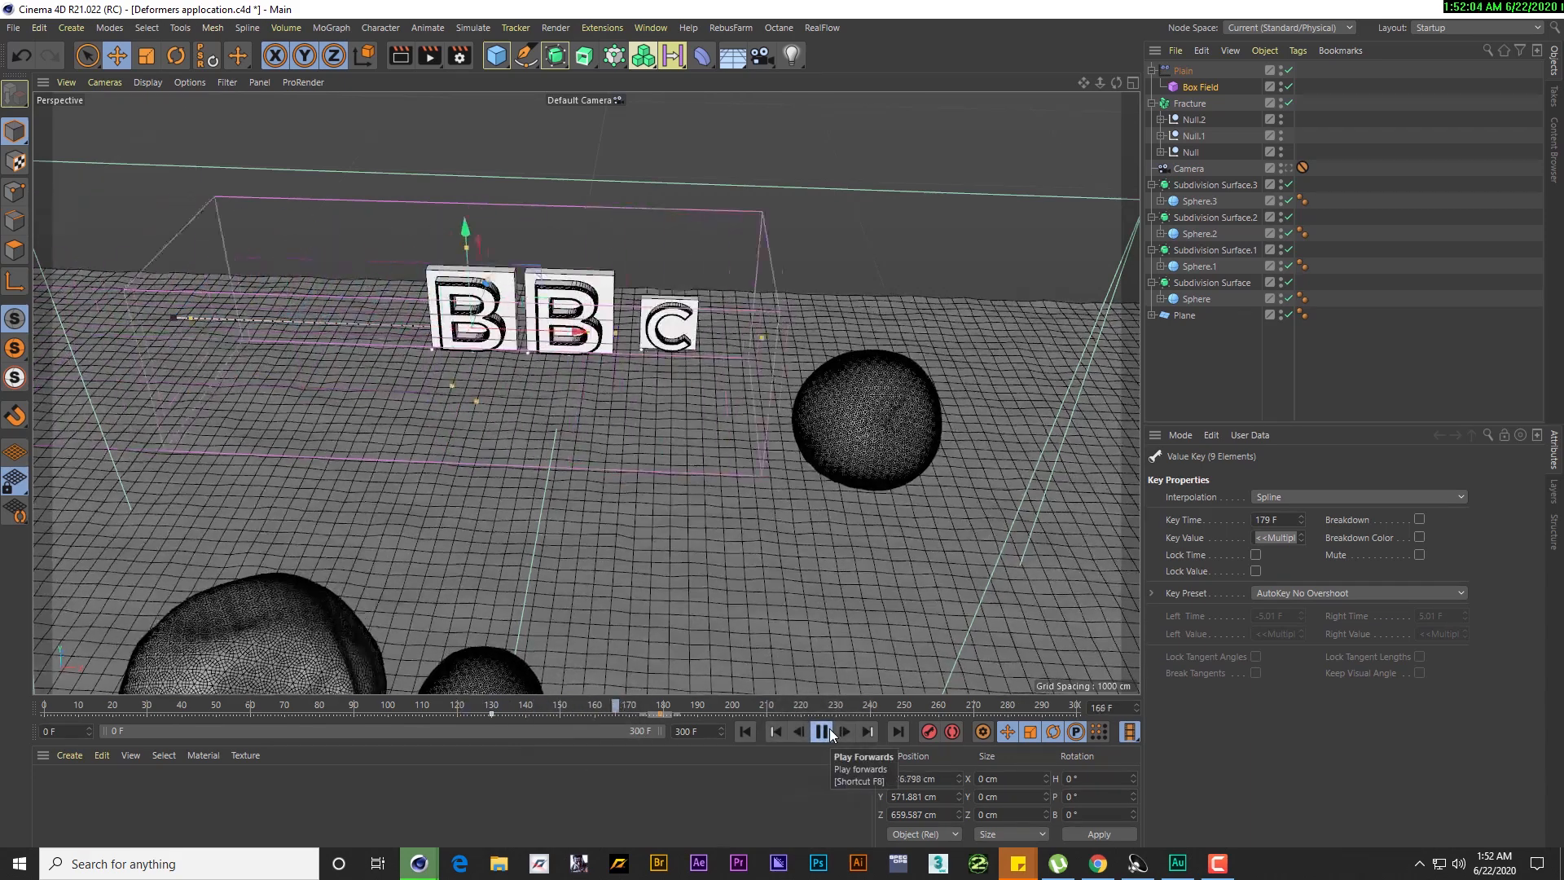
click(827, 732)
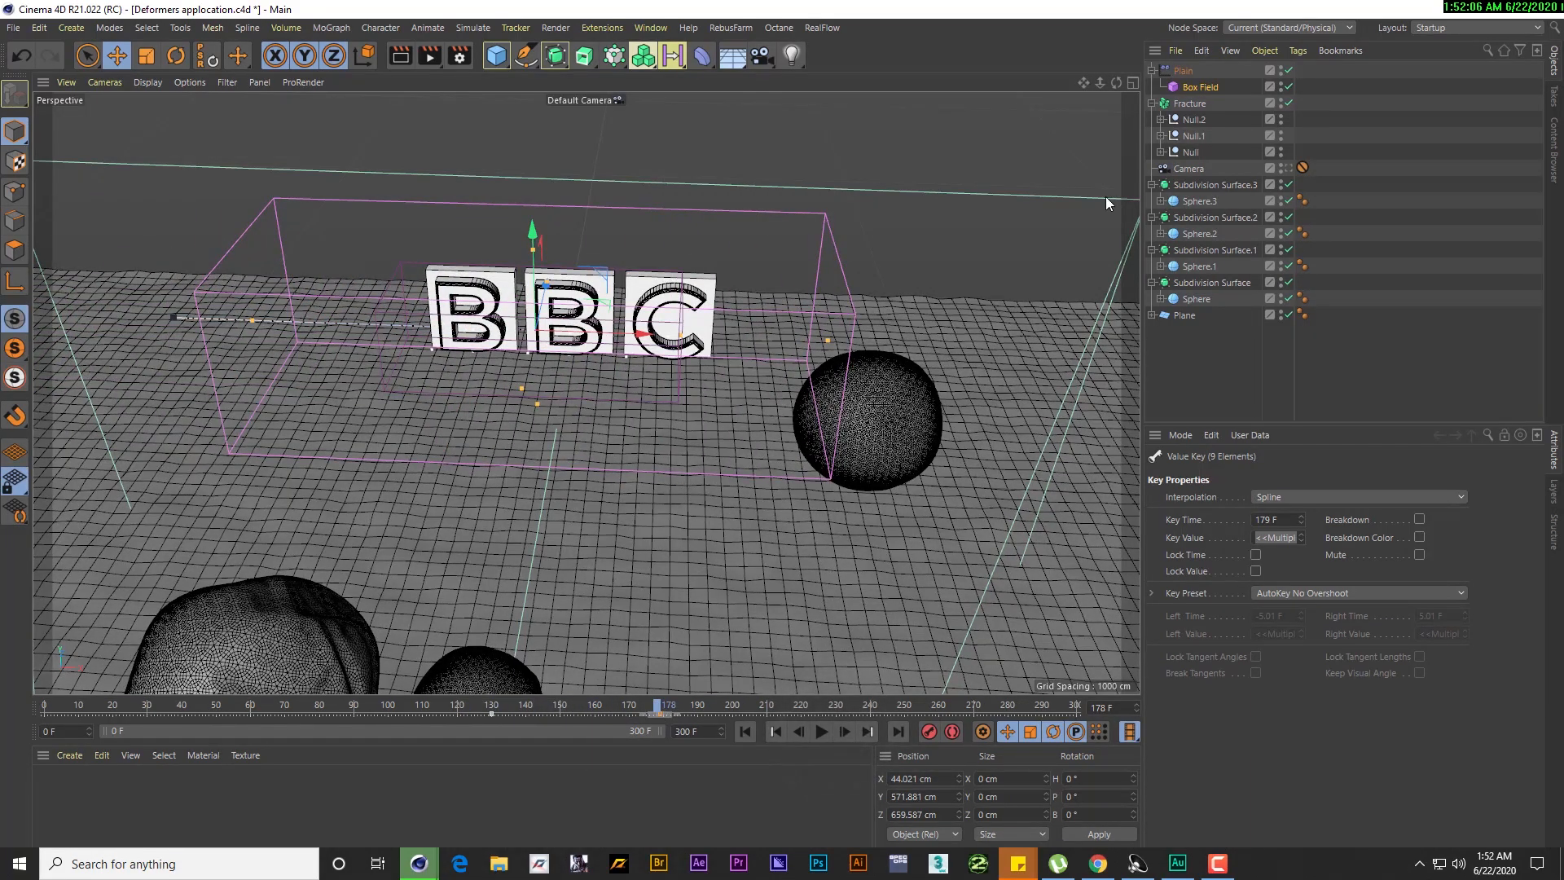
Add a MoGraph Delay effector to the Fracture object
click(1189, 104)
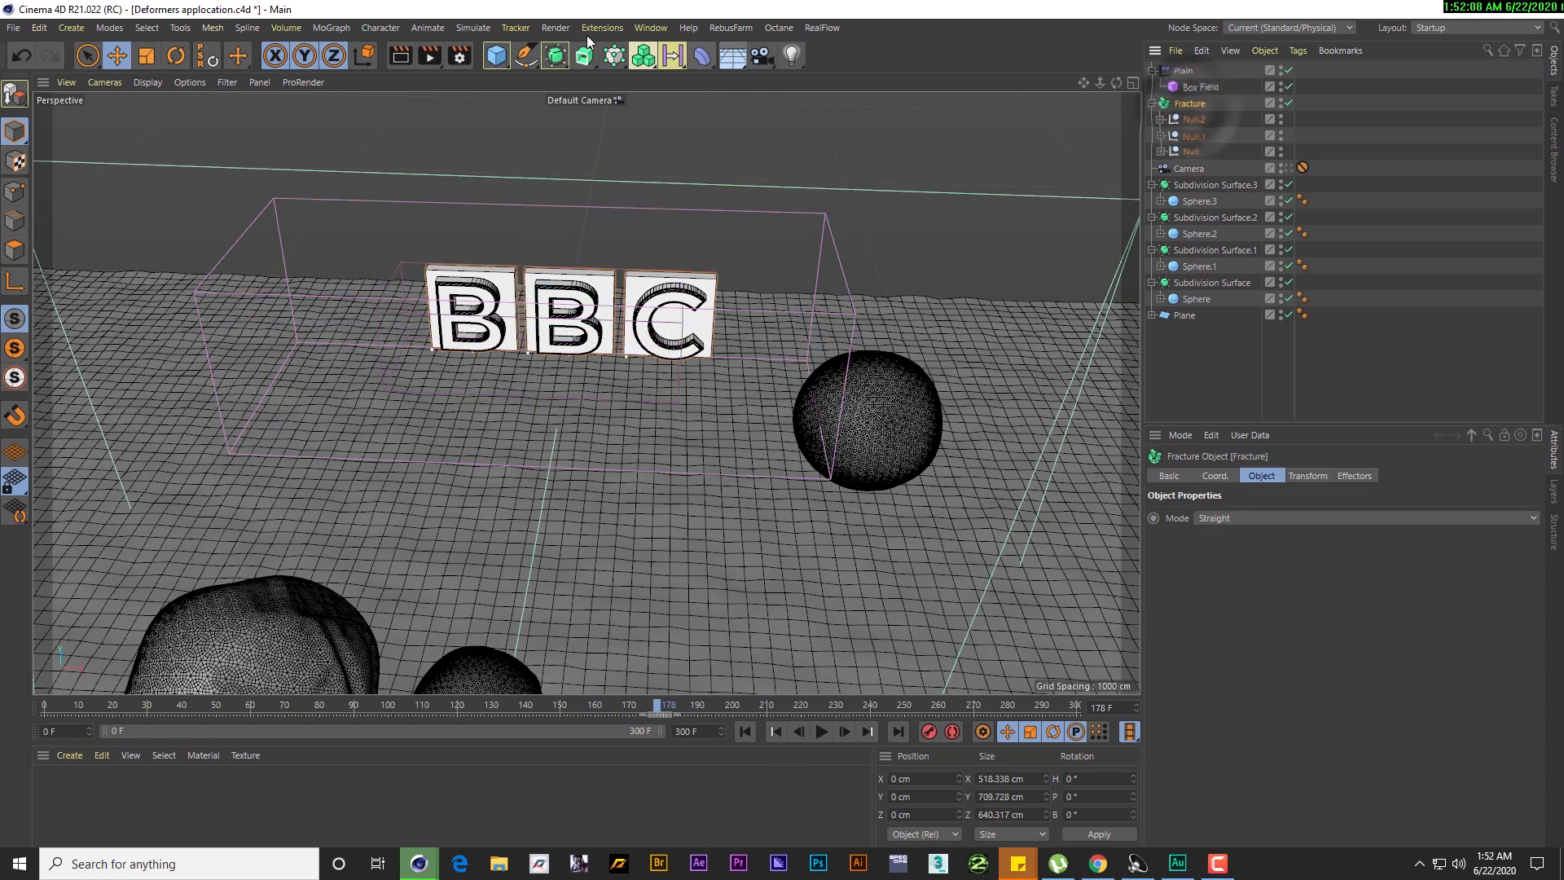
click(332, 29)
mouse_move(327, 56)
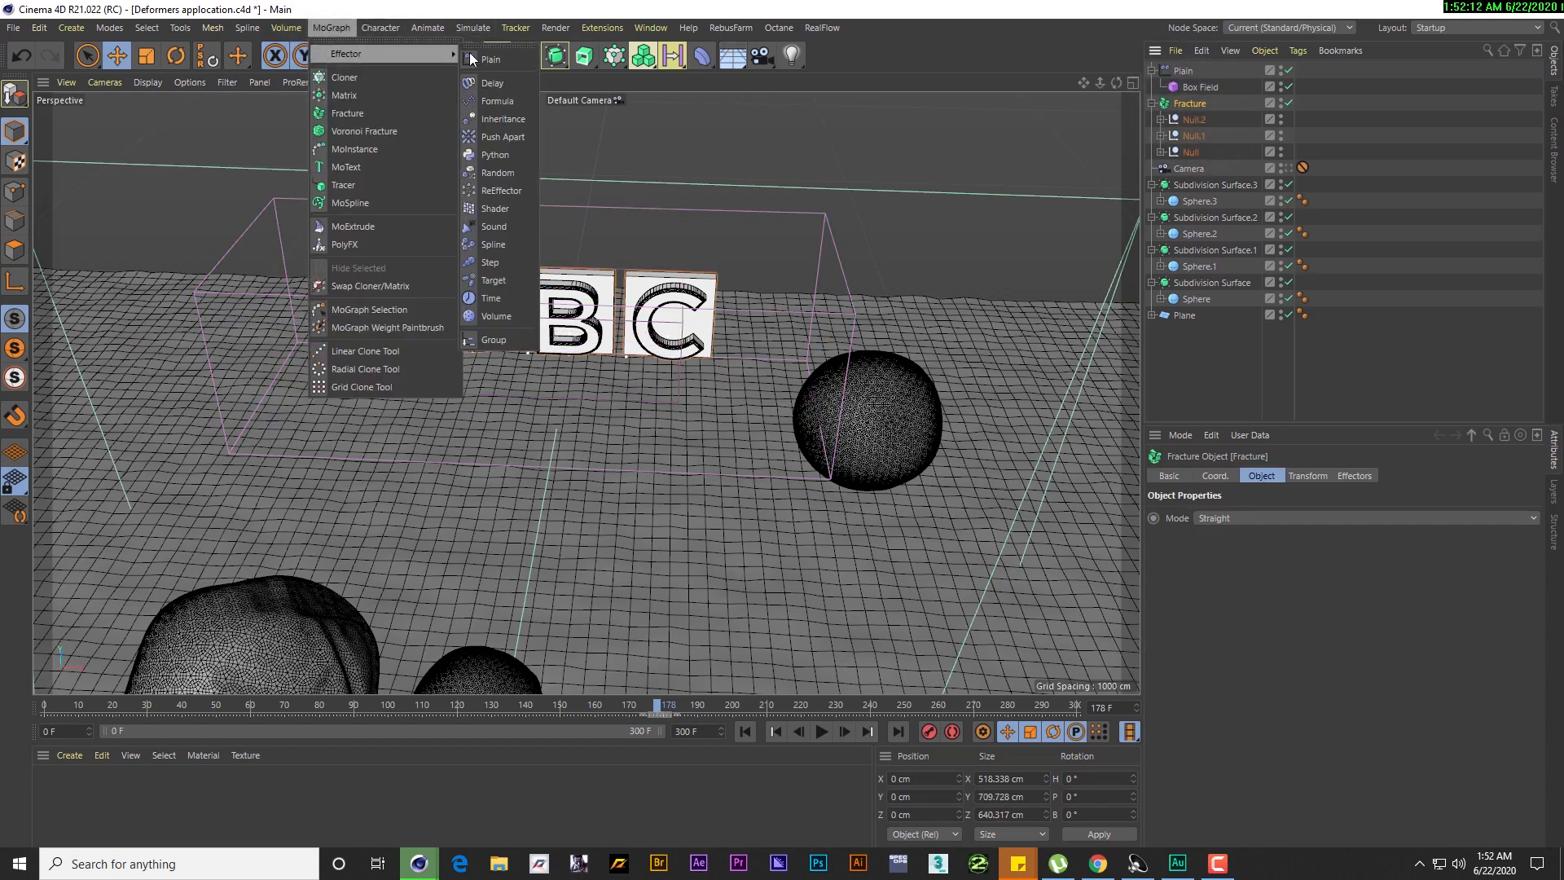
click(494, 83)
click(1412, 478)
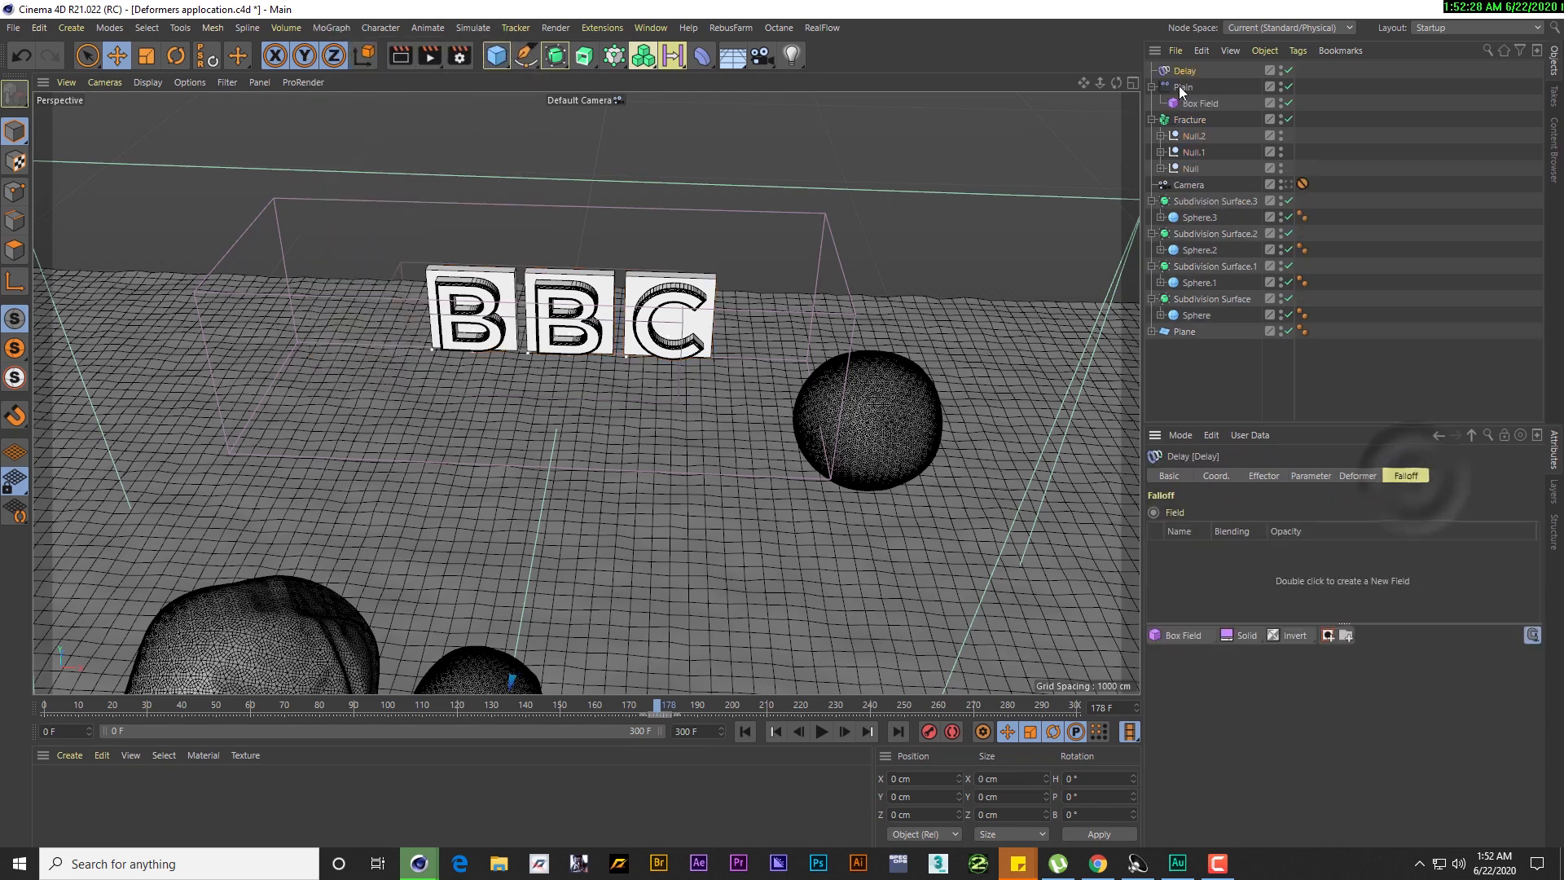
click(1182, 72)
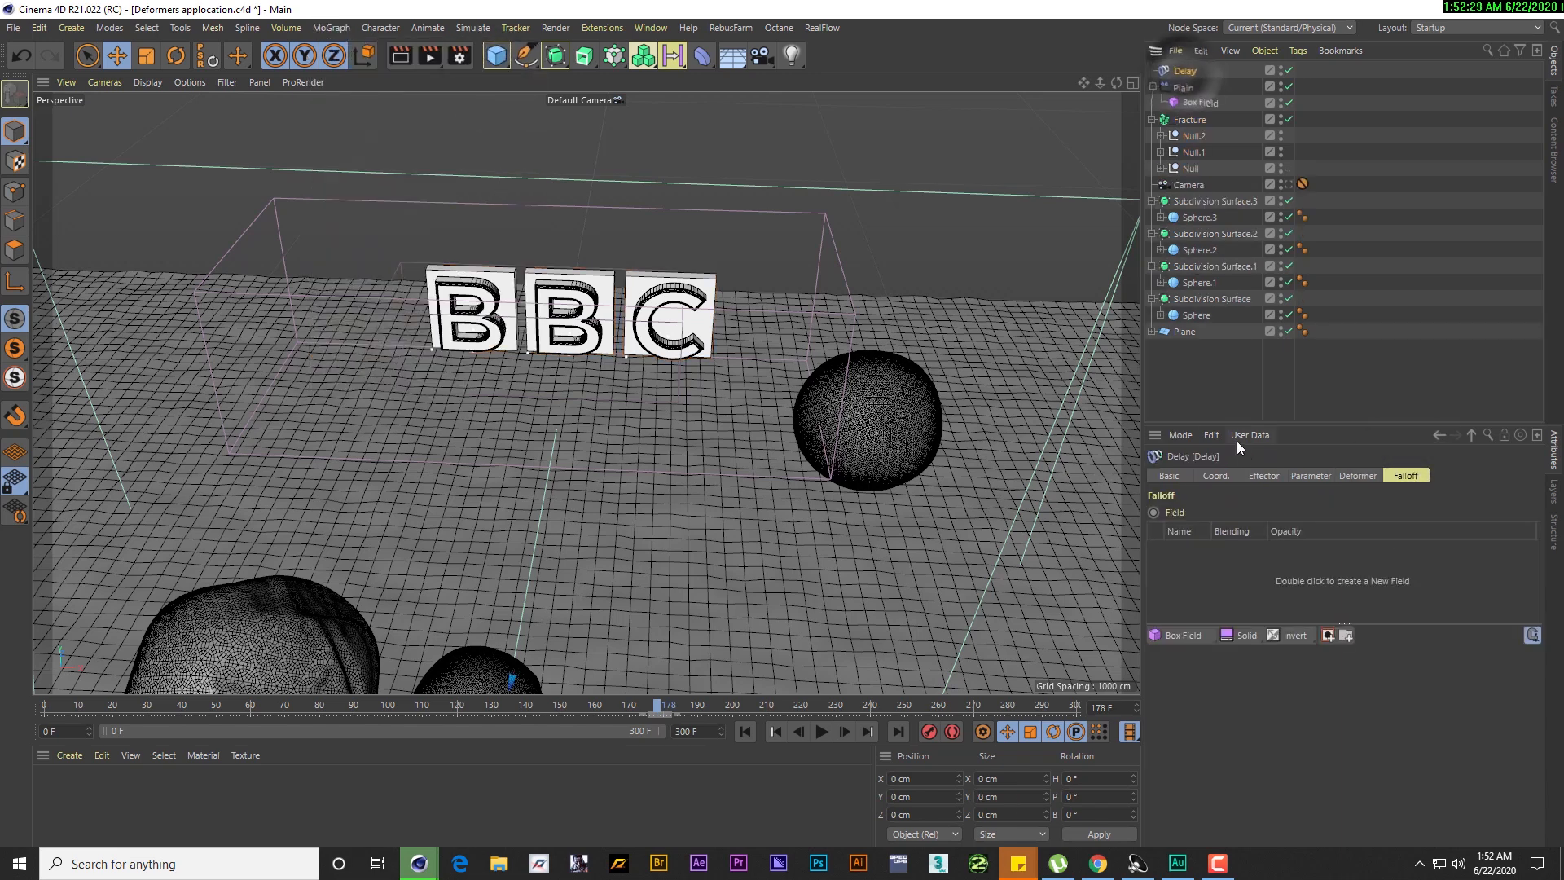
Set the Delay effector's strength to 91% and play the animation from the first frame
click(1264, 476)
drag(1406, 518, 1516, 514)
click(744, 730)
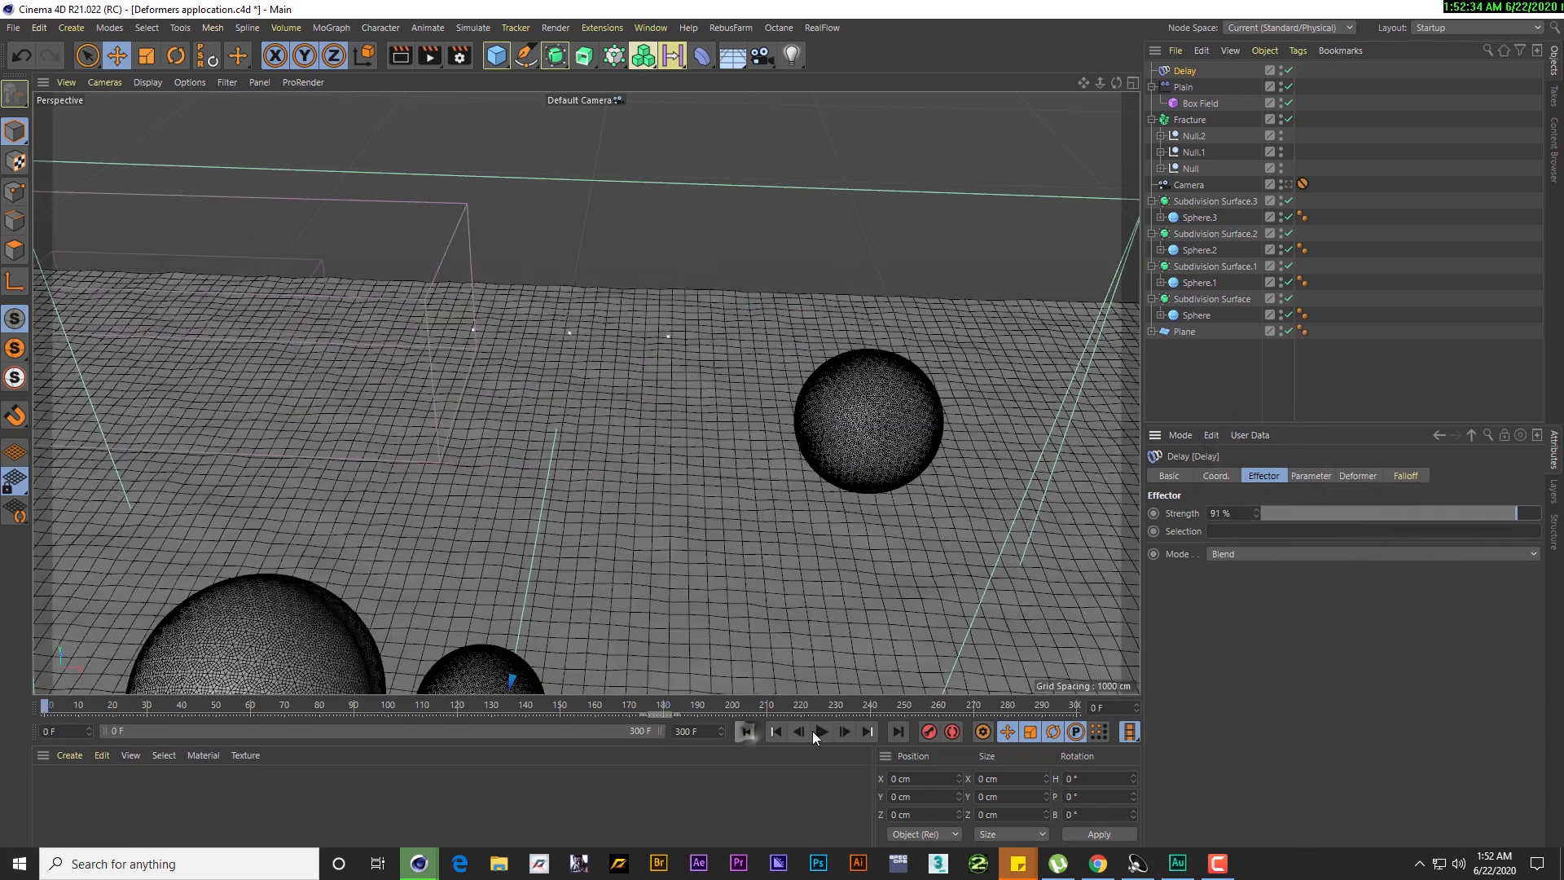
click(822, 731)
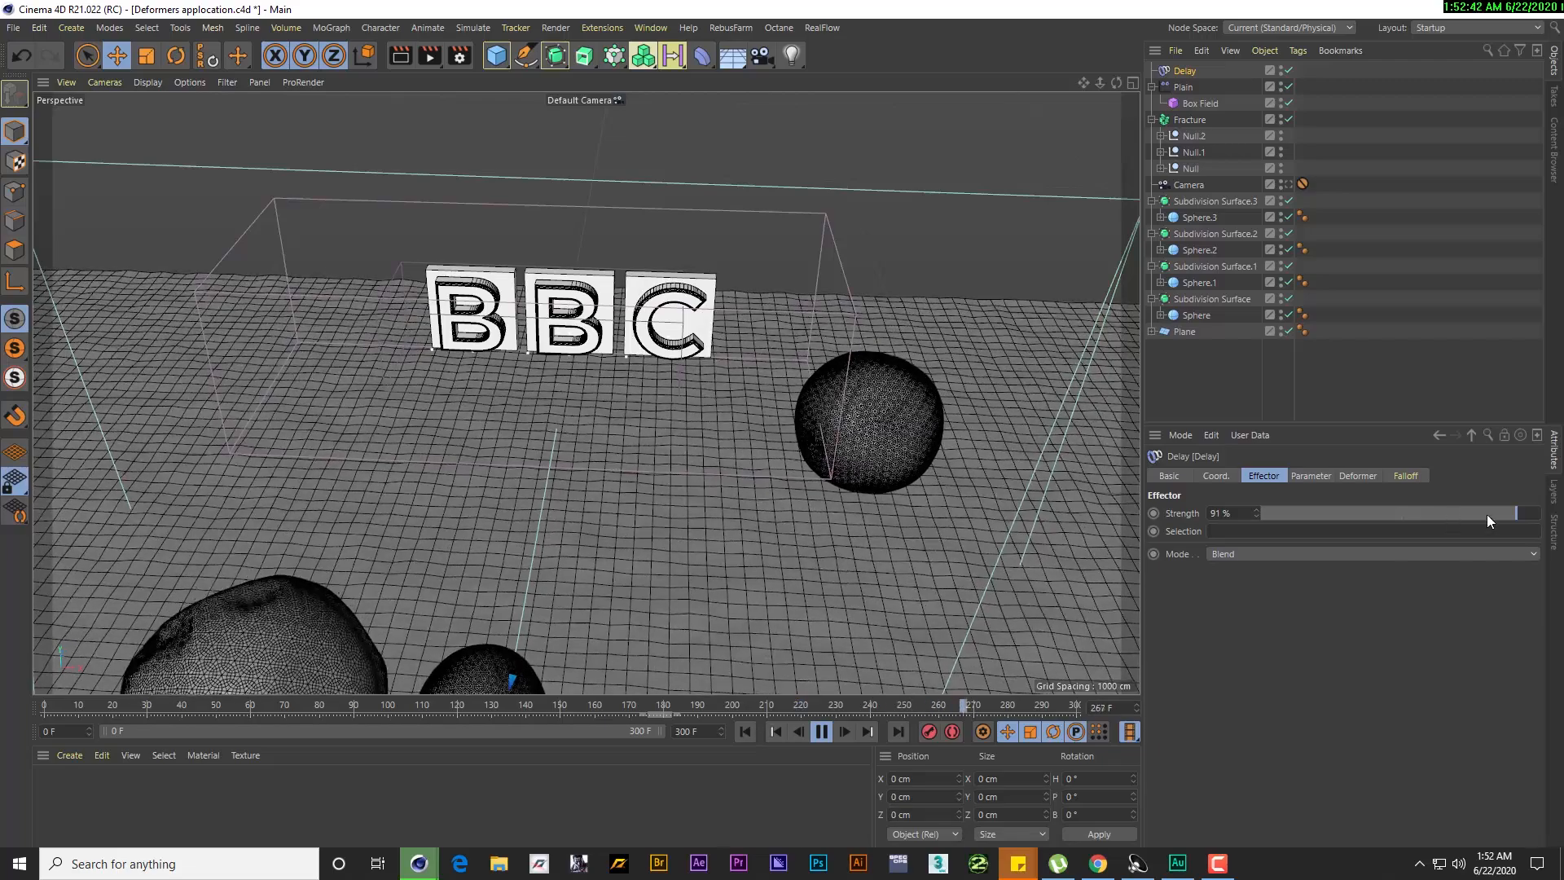
Reduce the Delay effector's strength to 63% and check the letter animation during playback
drag(1513, 513, 1438, 516)
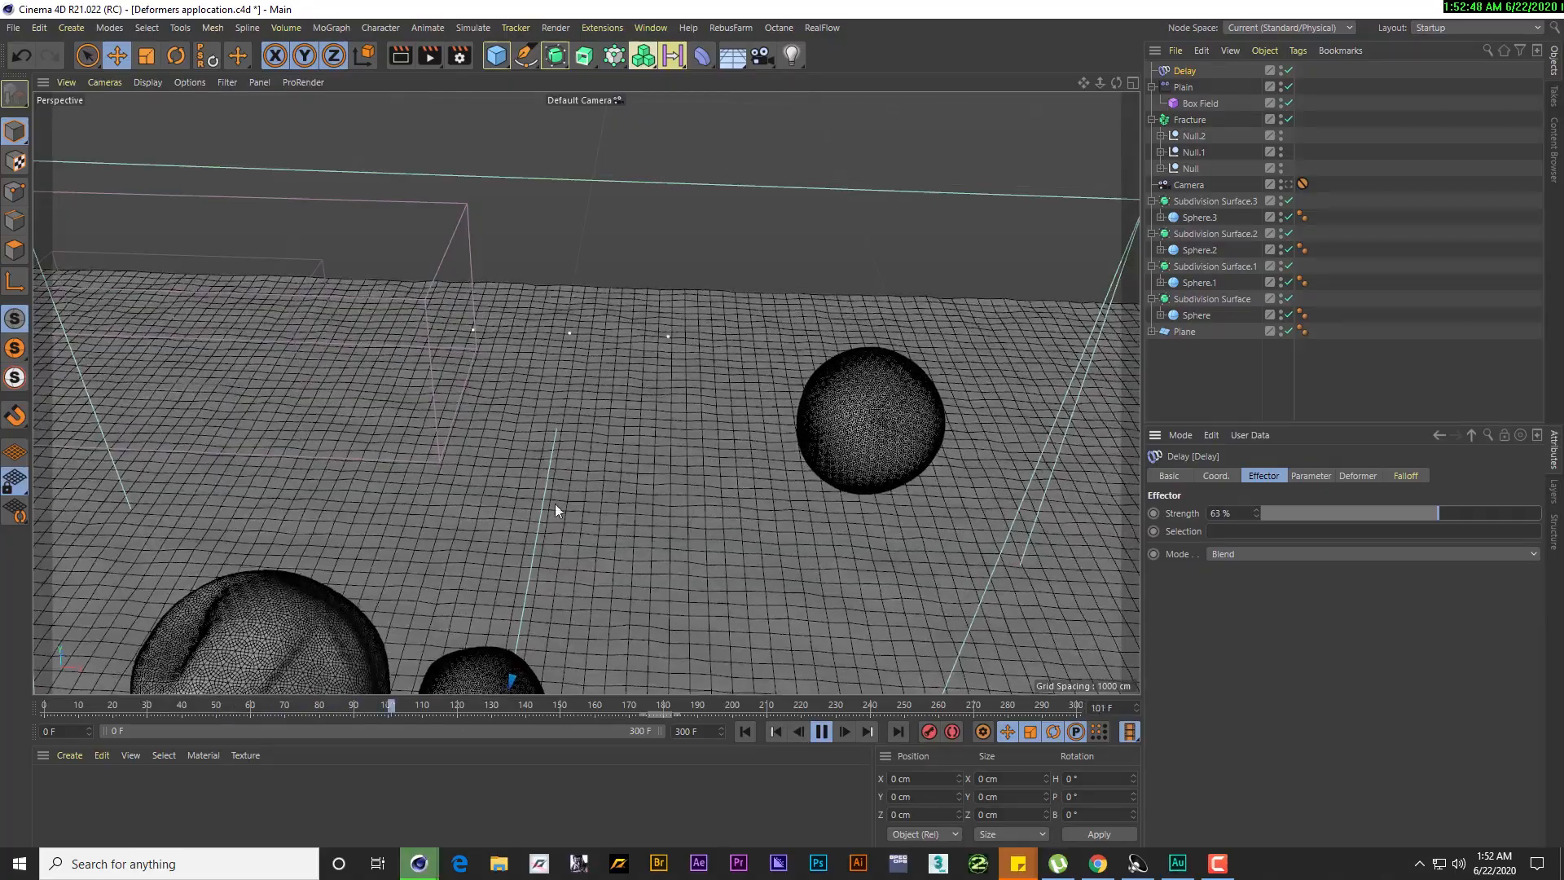
alt+drag(535, 302, 542, 267)
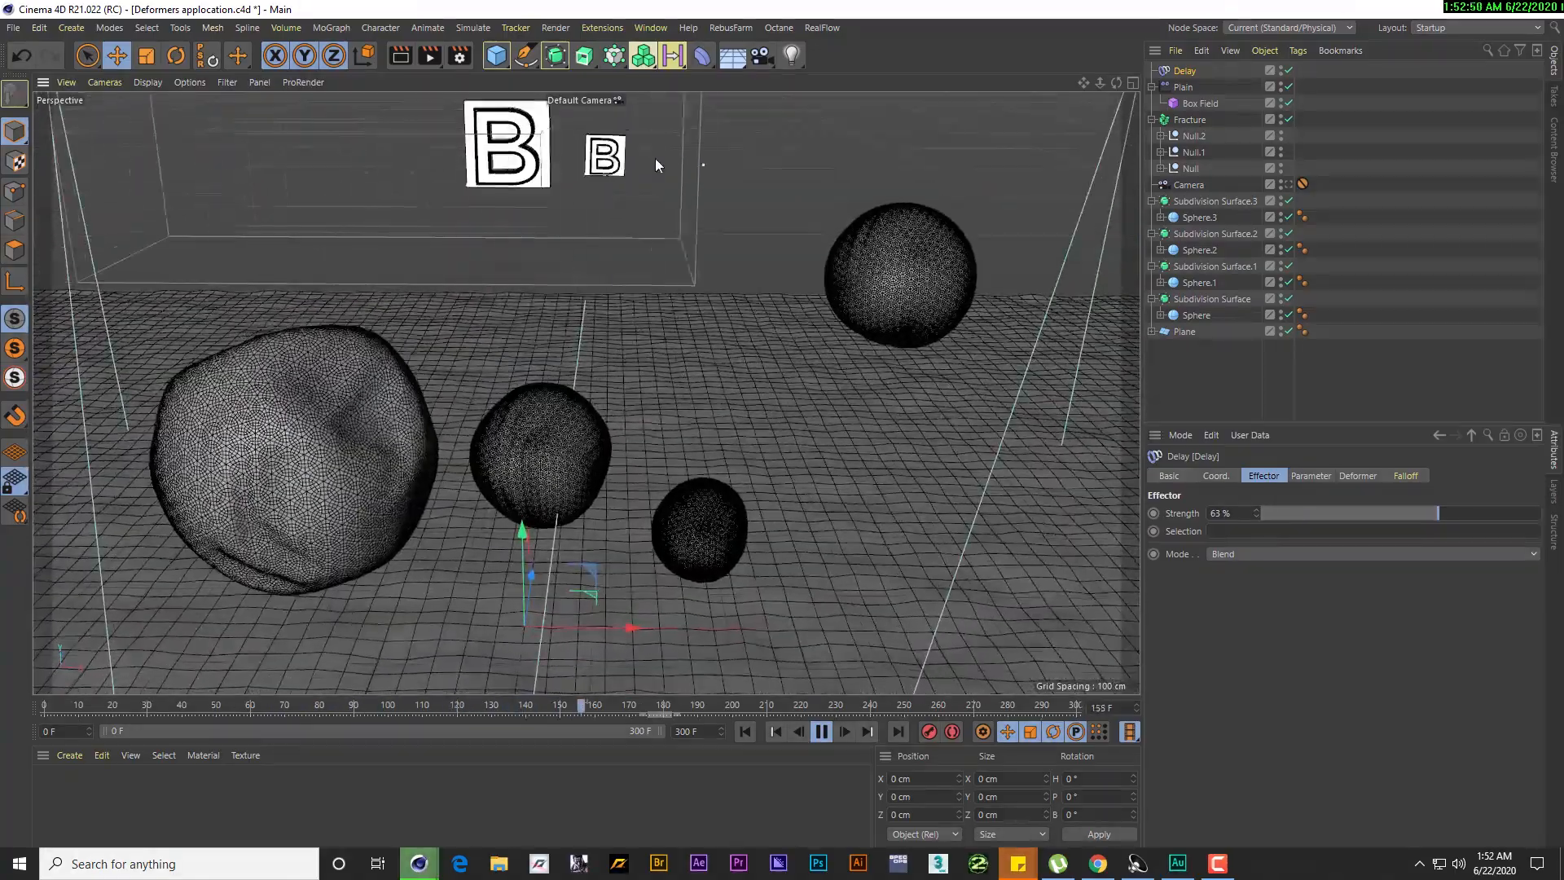
alt+middle_drag(661, 171, 637, 325)
Switch the Delay effector's mode to Spring and set its strength to 55%
click(1220, 552)
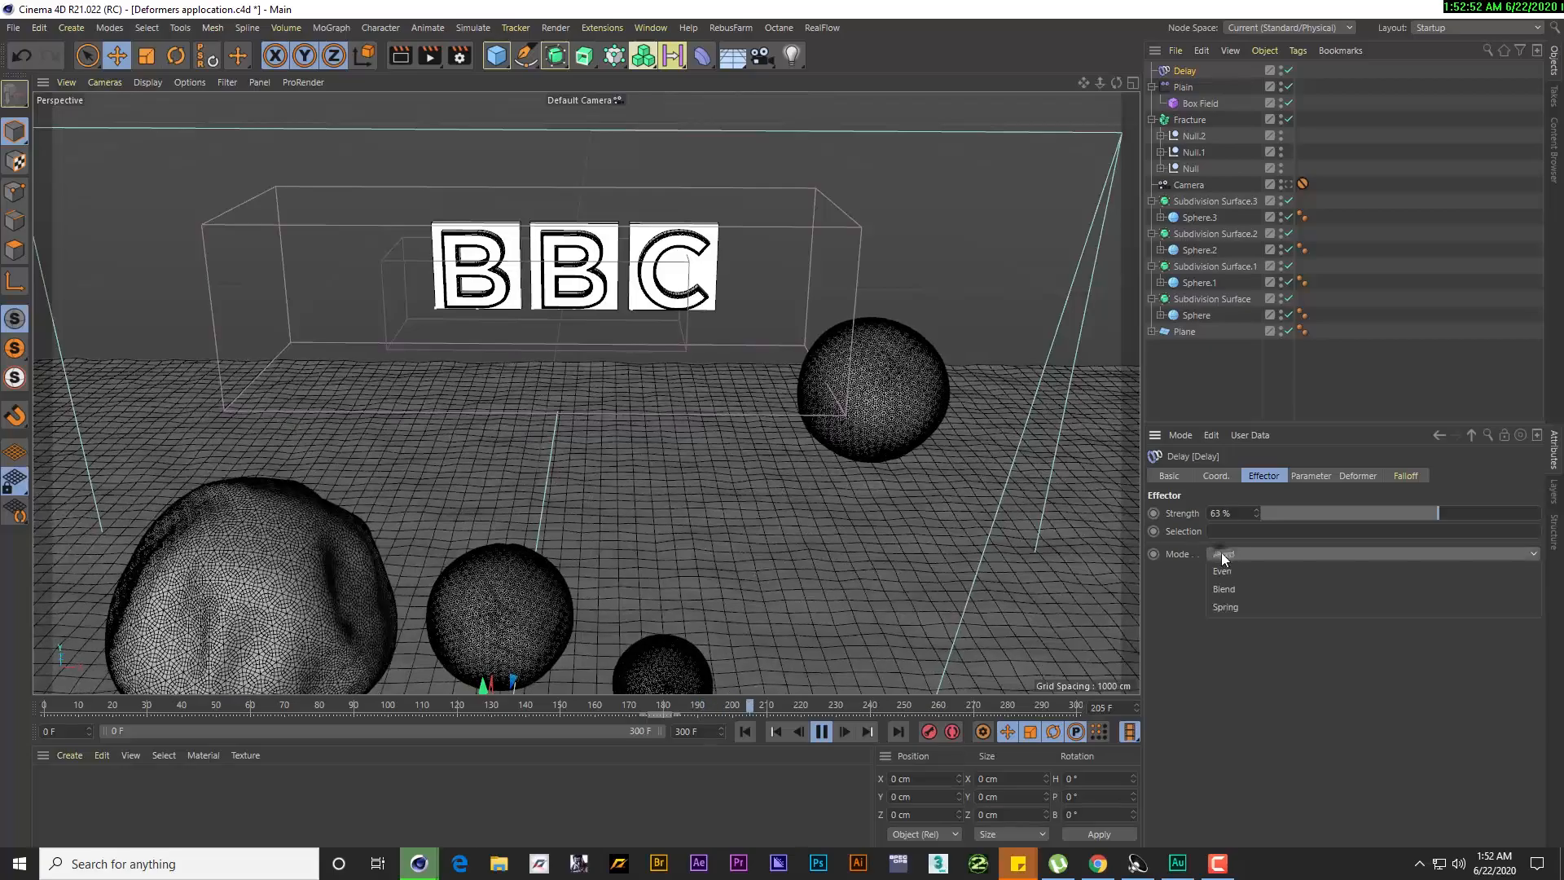
click(1220, 605)
click(1428, 515)
drag(1428, 515, 1415, 515)
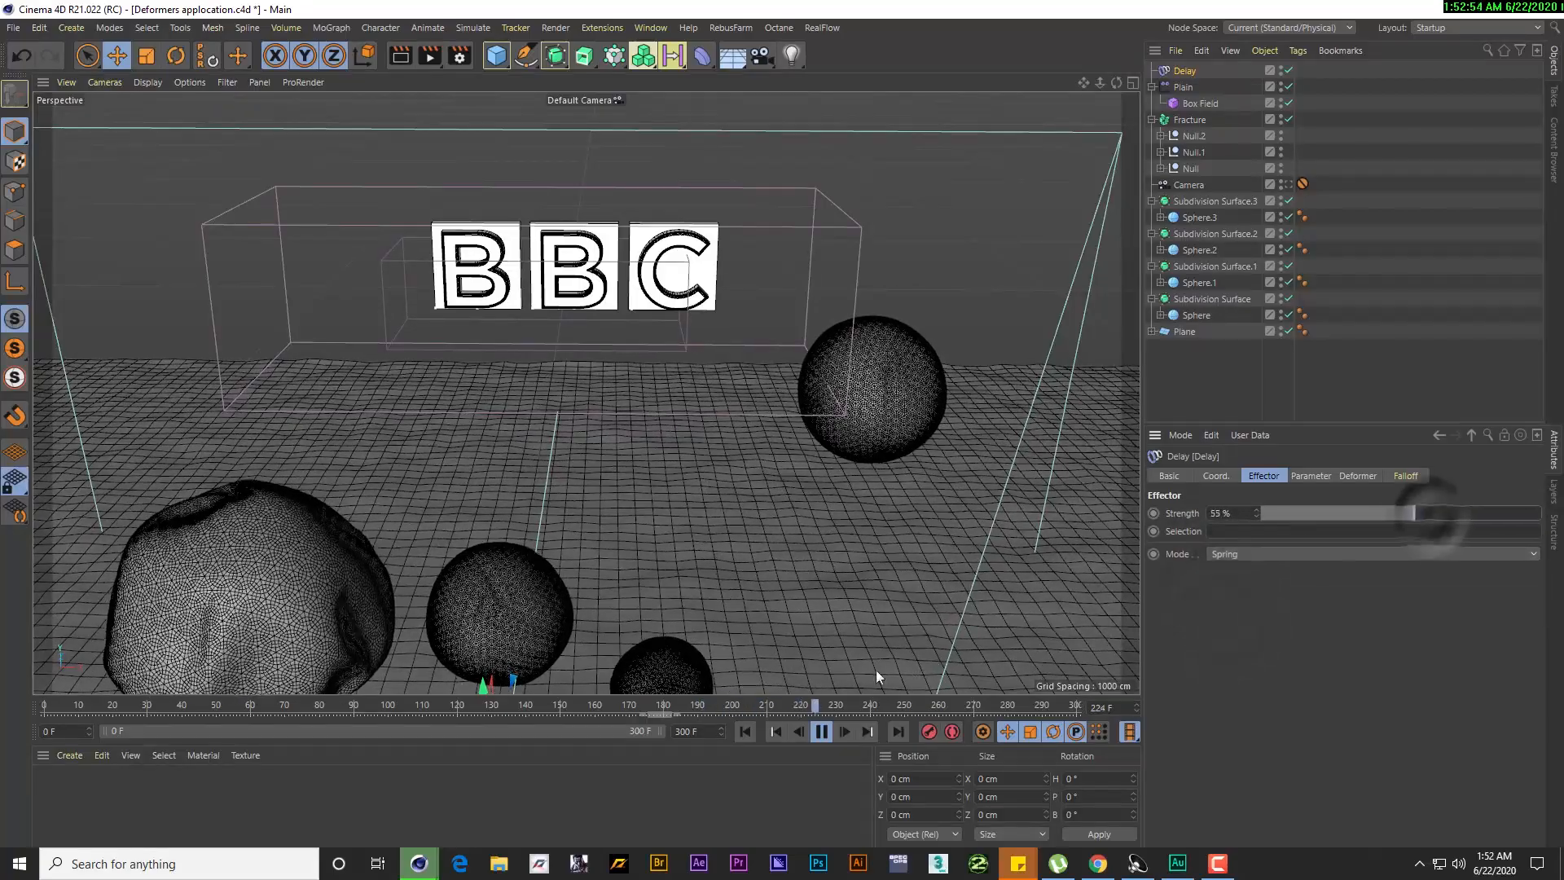
Check the letters' spring animation during playback, then view the scene through the original camera and return to frame 0
click(442, 701)
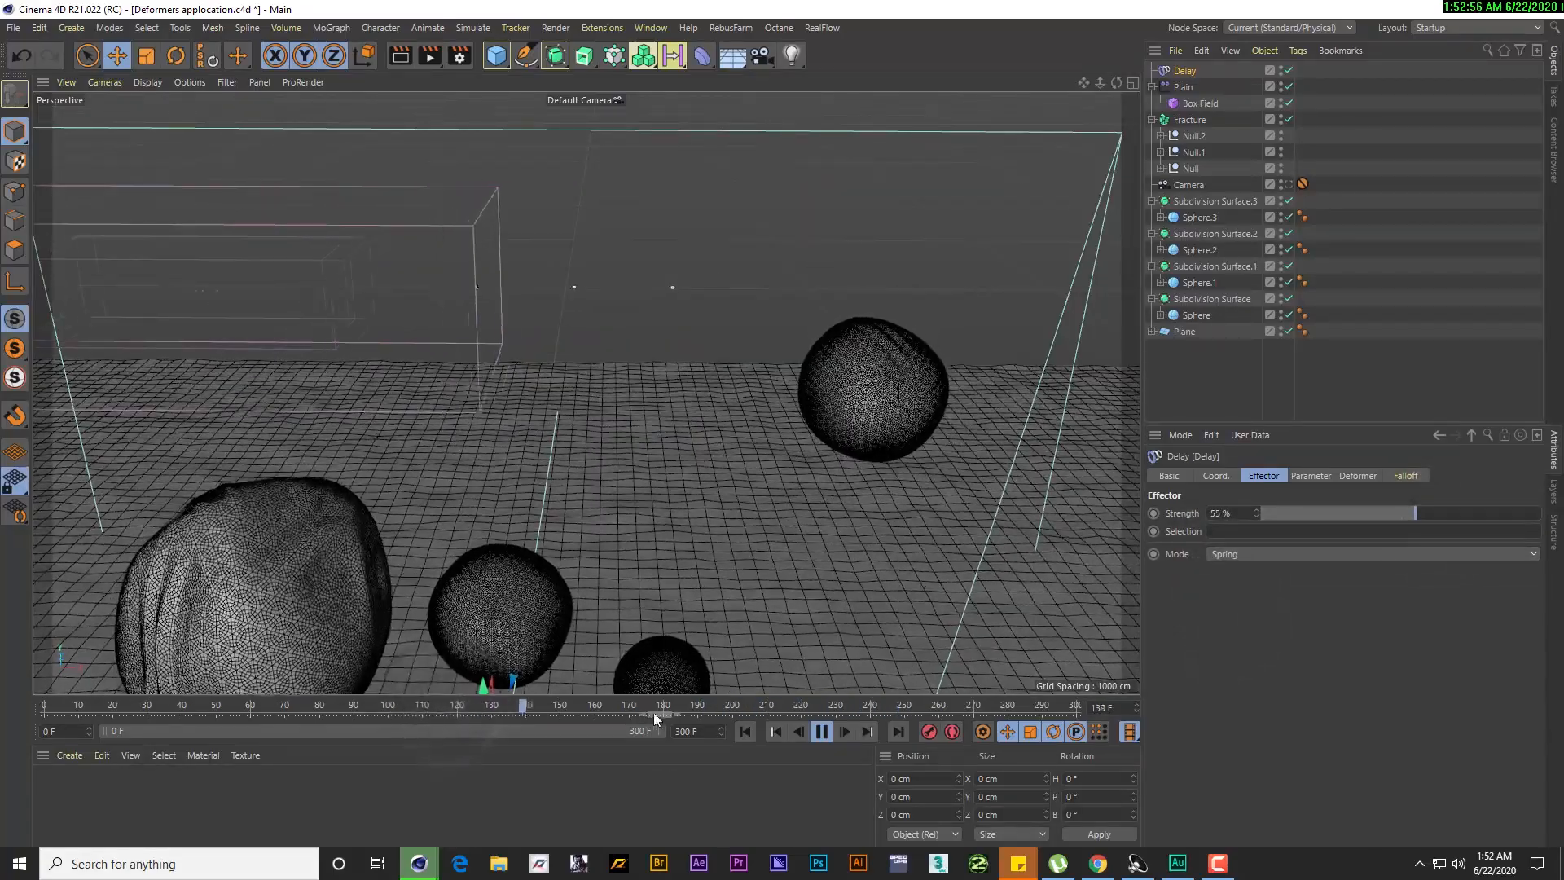
click(821, 730)
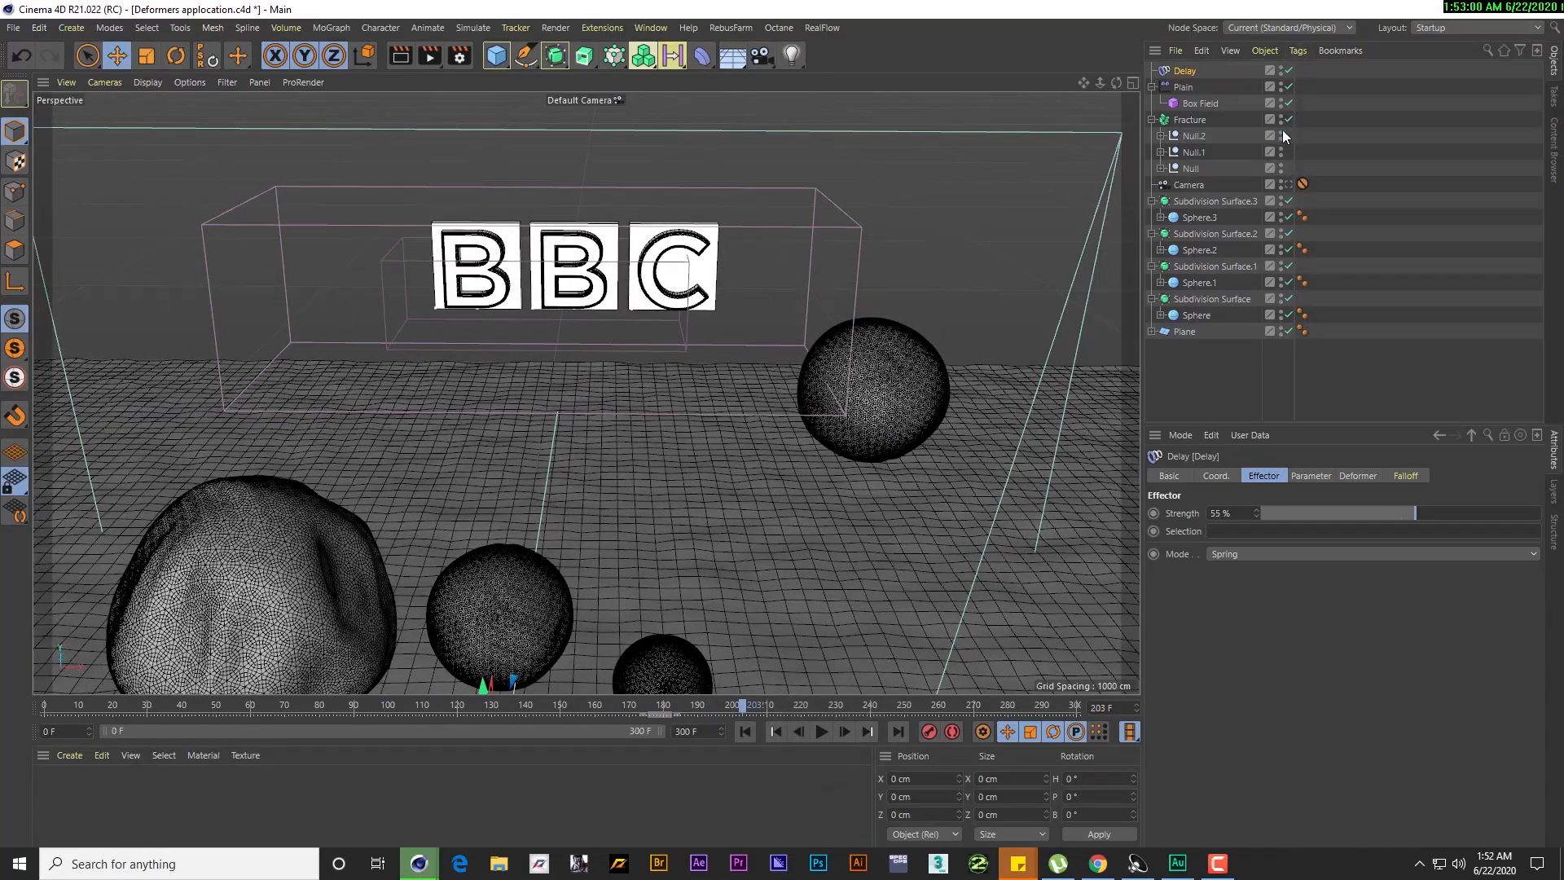
click(1289, 184)
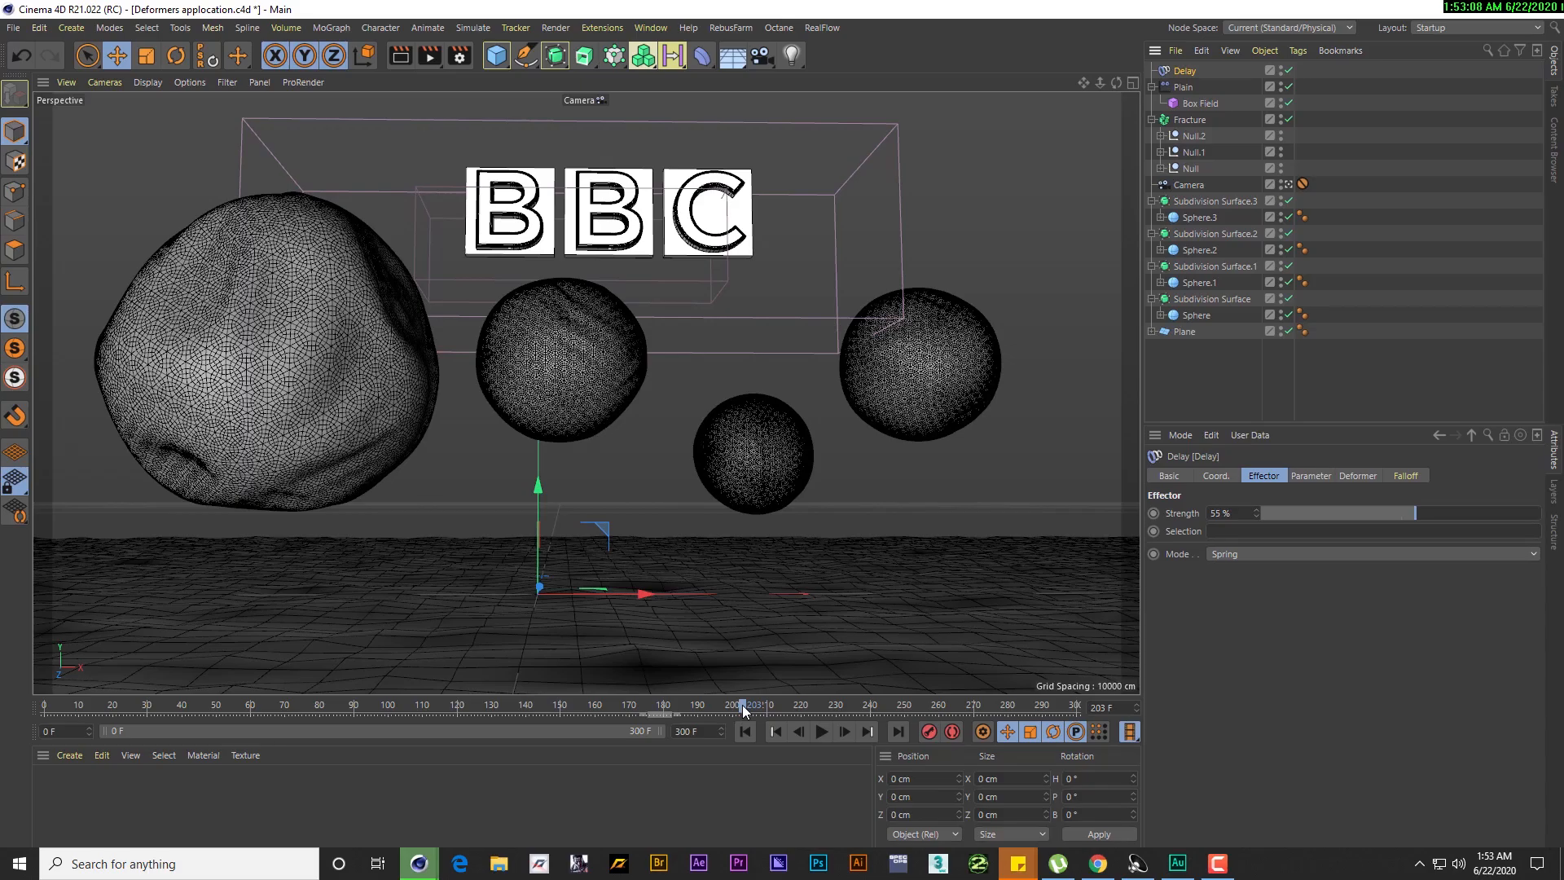
drag(743, 710, 34, 715)
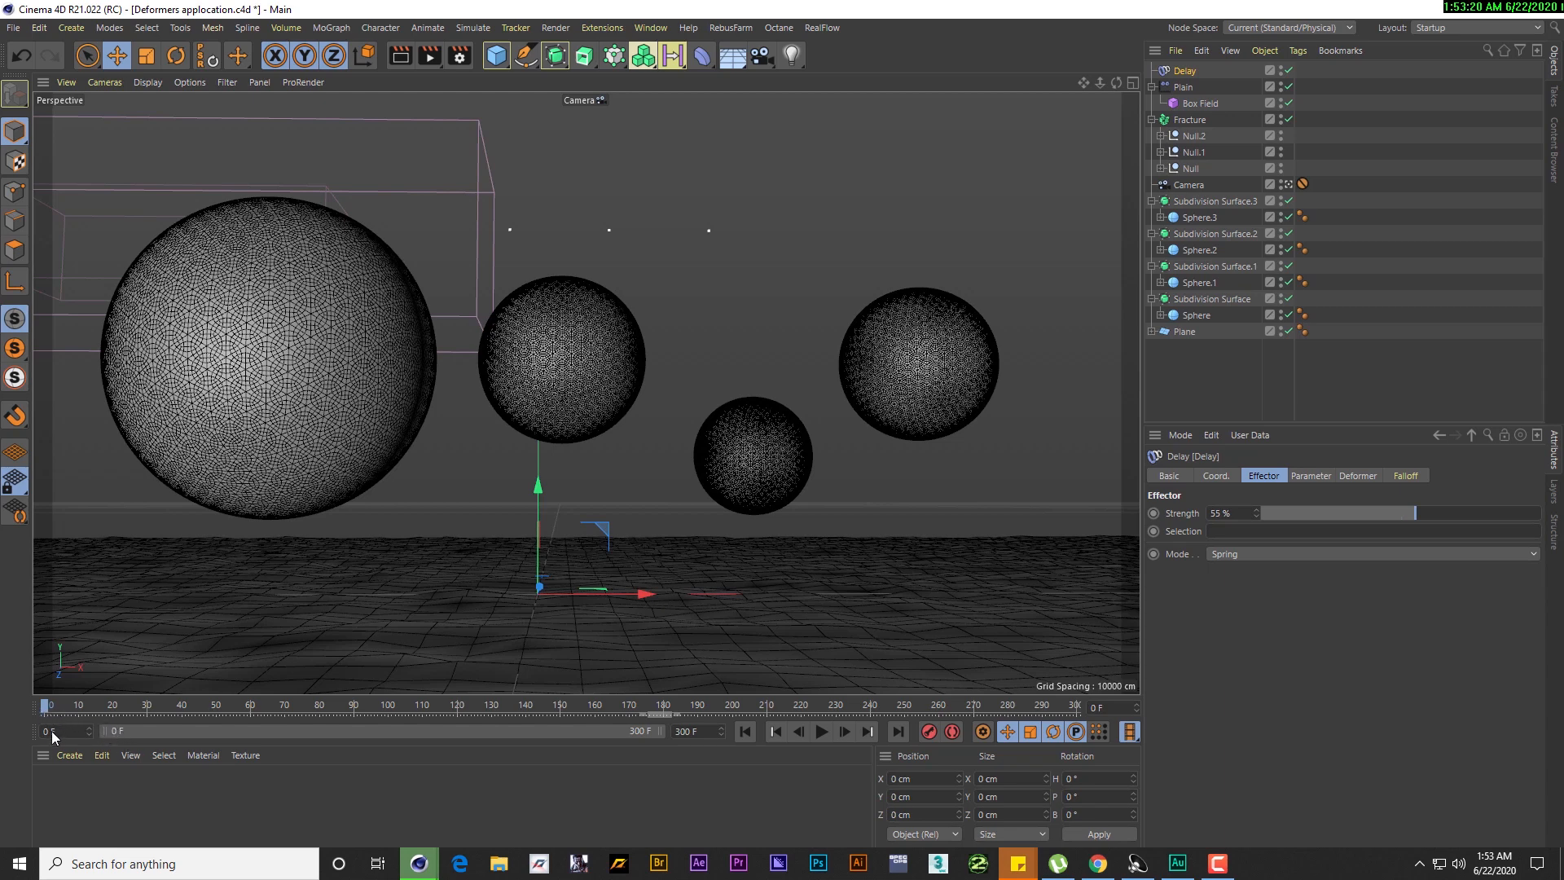
Add a camera looking down on the large sphere and keyframe its move between frame 0 and frame 50
click(760, 55)
click(1288, 70)
alt+drag(344, 297, 443, 220)
alt+middle_drag(442, 217, 456, 257)
scroll(456, 277, up, 4)
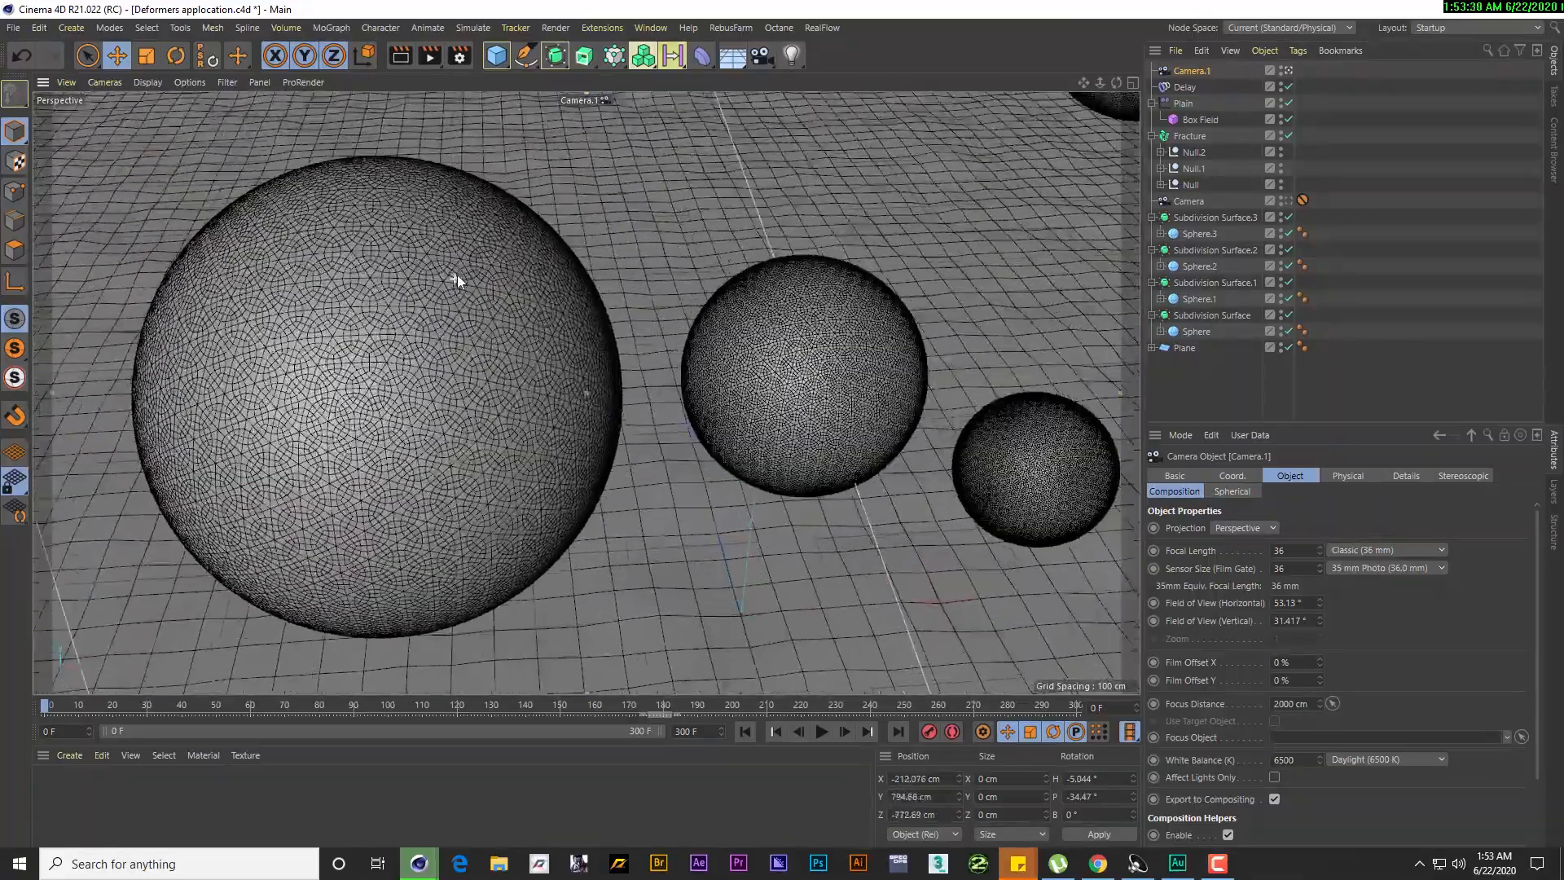
mouse_move(448, 297)
alt+mouse_down()
mouse_move(428, 282)
mouse_move(458, 319)
alt+mouse_up()
scroll(470, 312, down, 5)
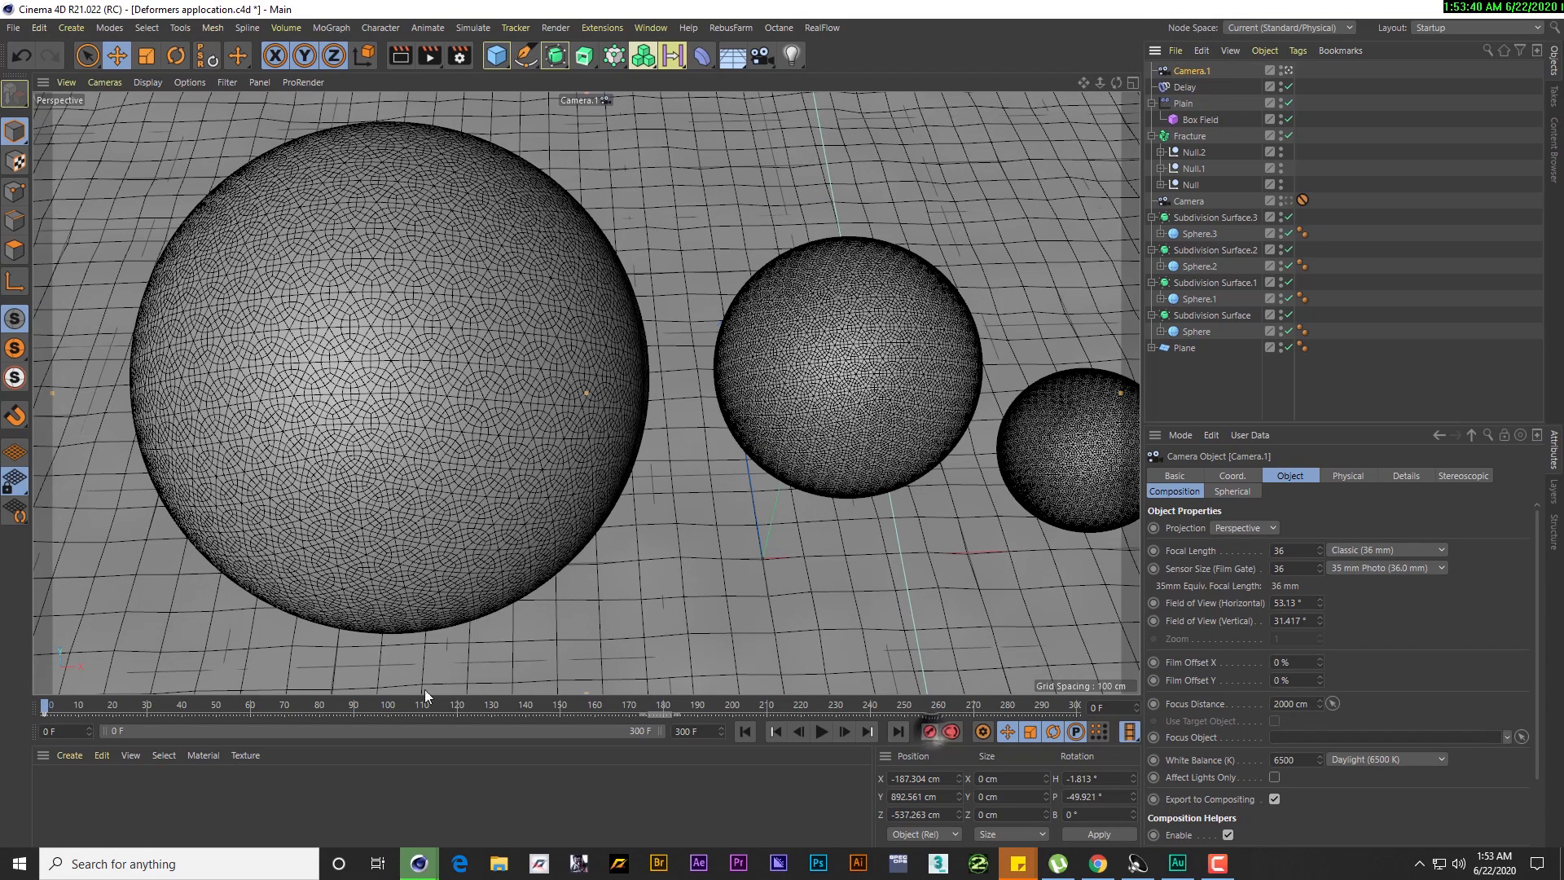
drag(120, 702, 216, 715)
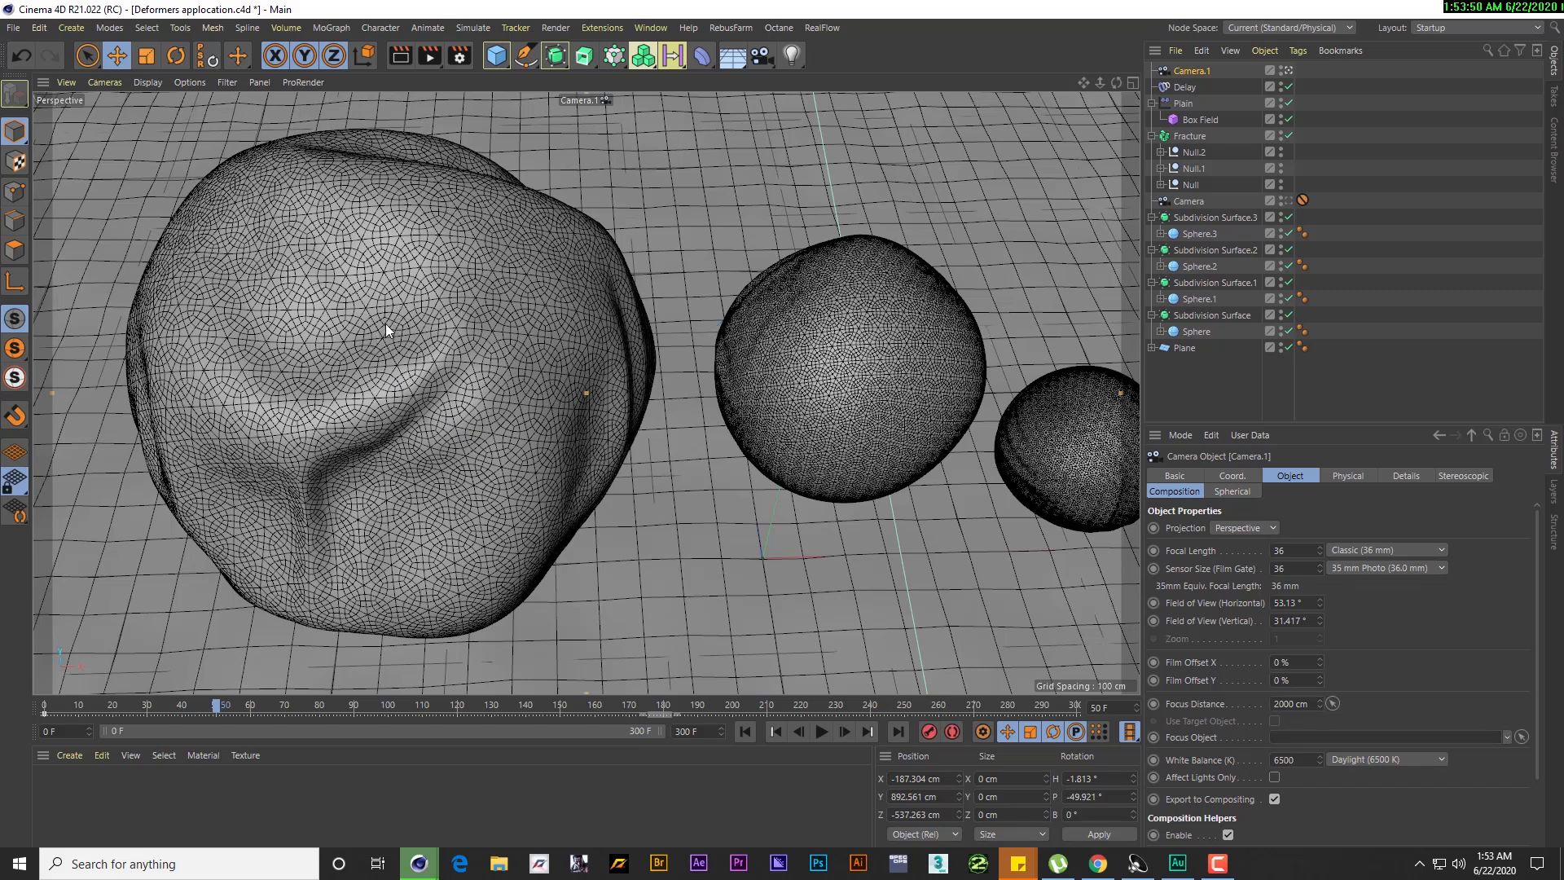
alt+drag(386, 322, 439, 311)
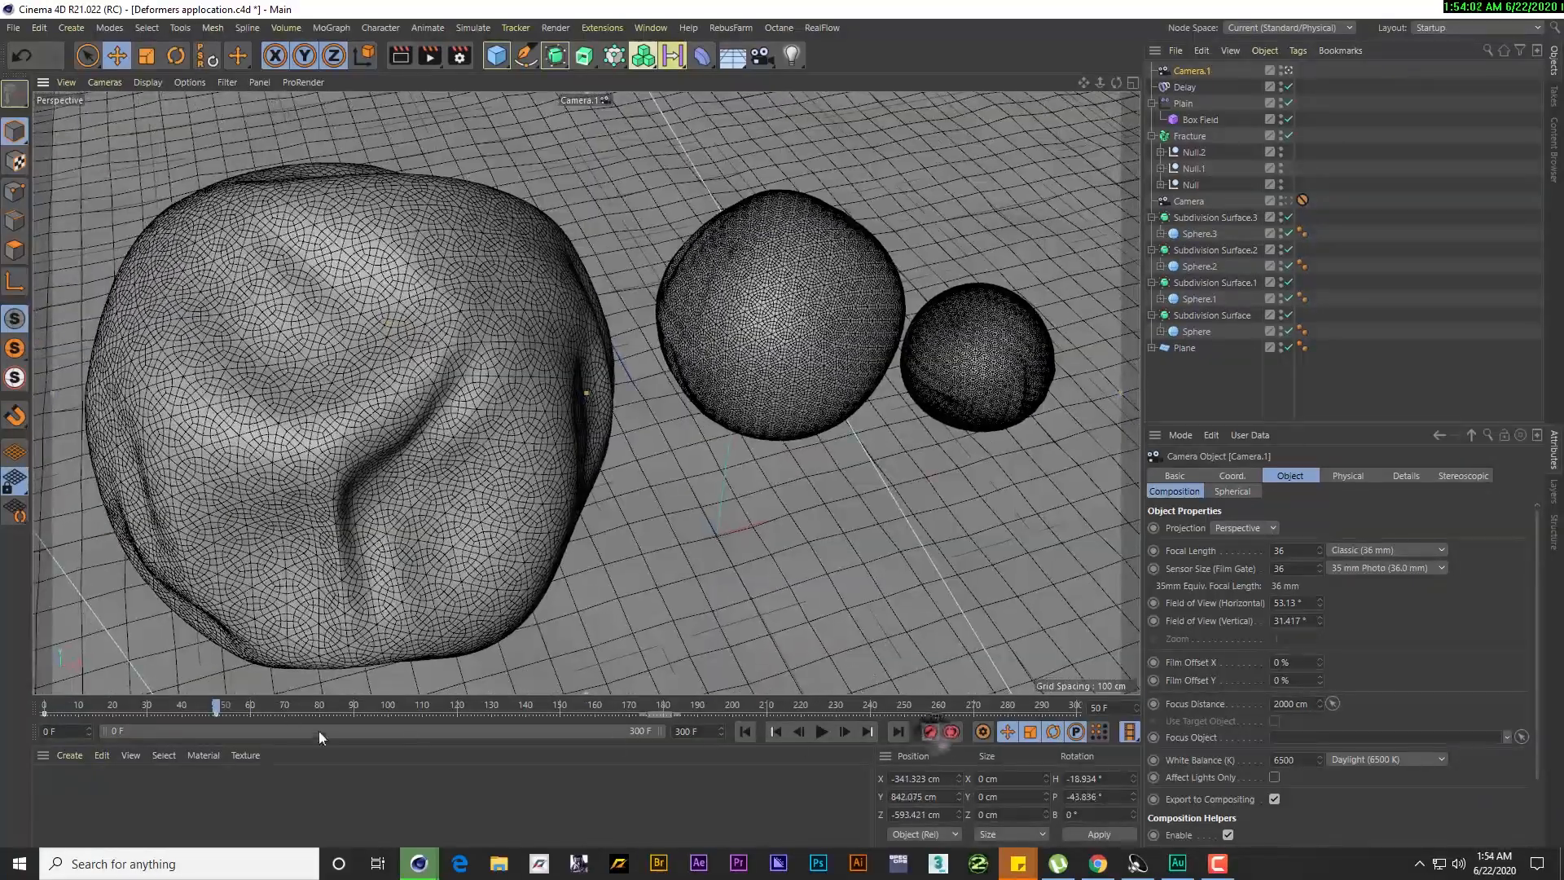
Add another camera looking down on the far right sphere and keyframe its orbit between frame 42 and frame 92
mouse_move(217, 706)
mouse_down()
mouse_move(36, 687)
mouse_move(188, 705)
mouse_up()
click(762, 60)
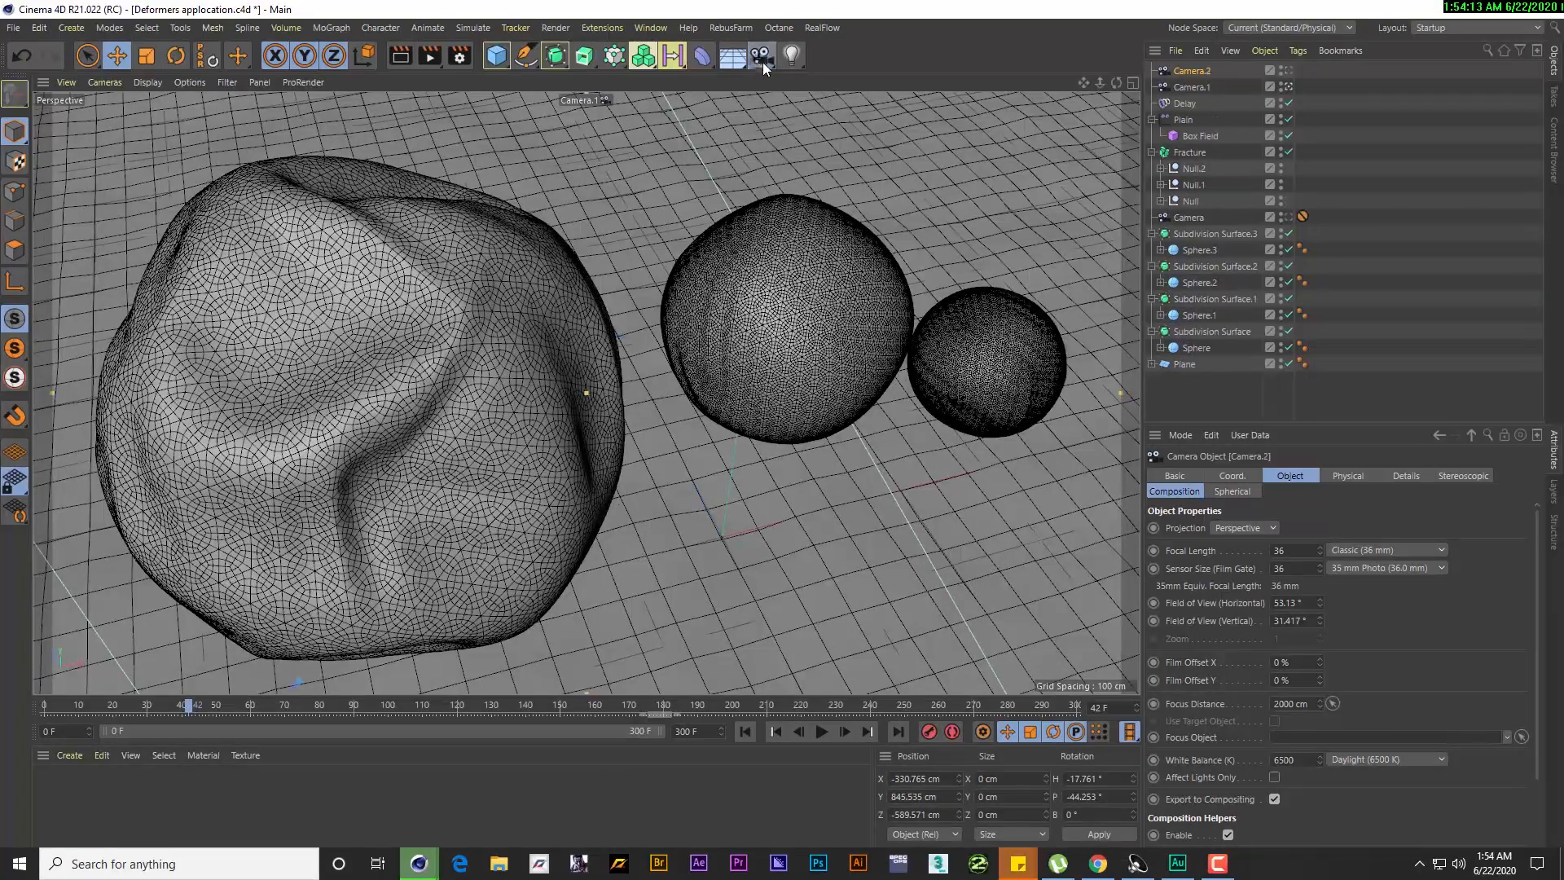
click(1286, 71)
alt+middle_drag(965, 291, 521, 377)
alt+right_drag(634, 371, 575, 374)
alt+drag(689, 360, 541, 446)
alt+middle_drag(541, 446, 515, 403)
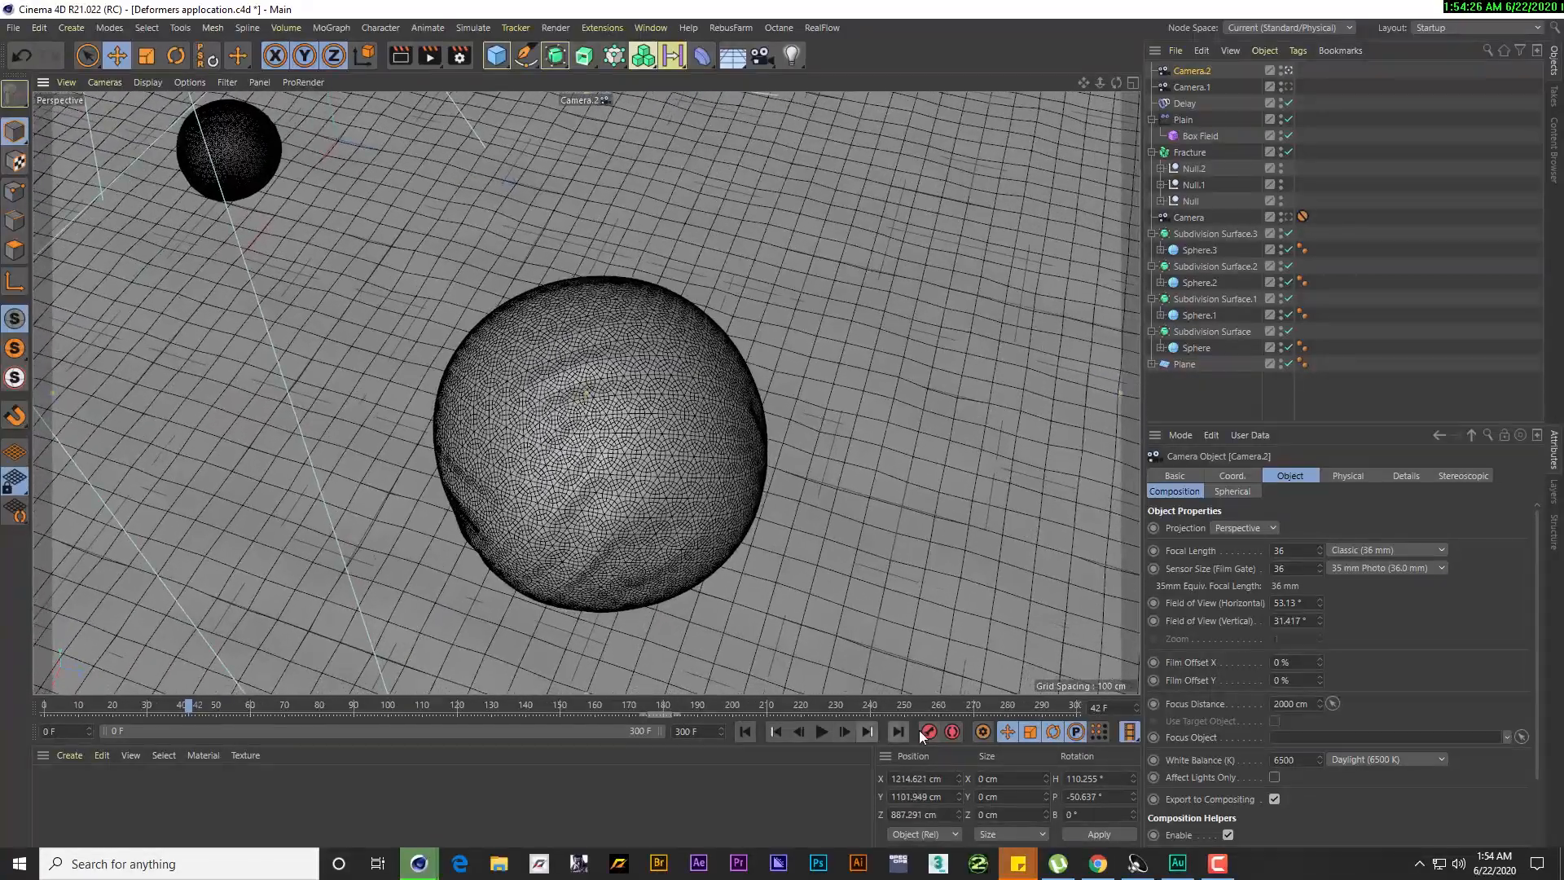
click(361, 705)
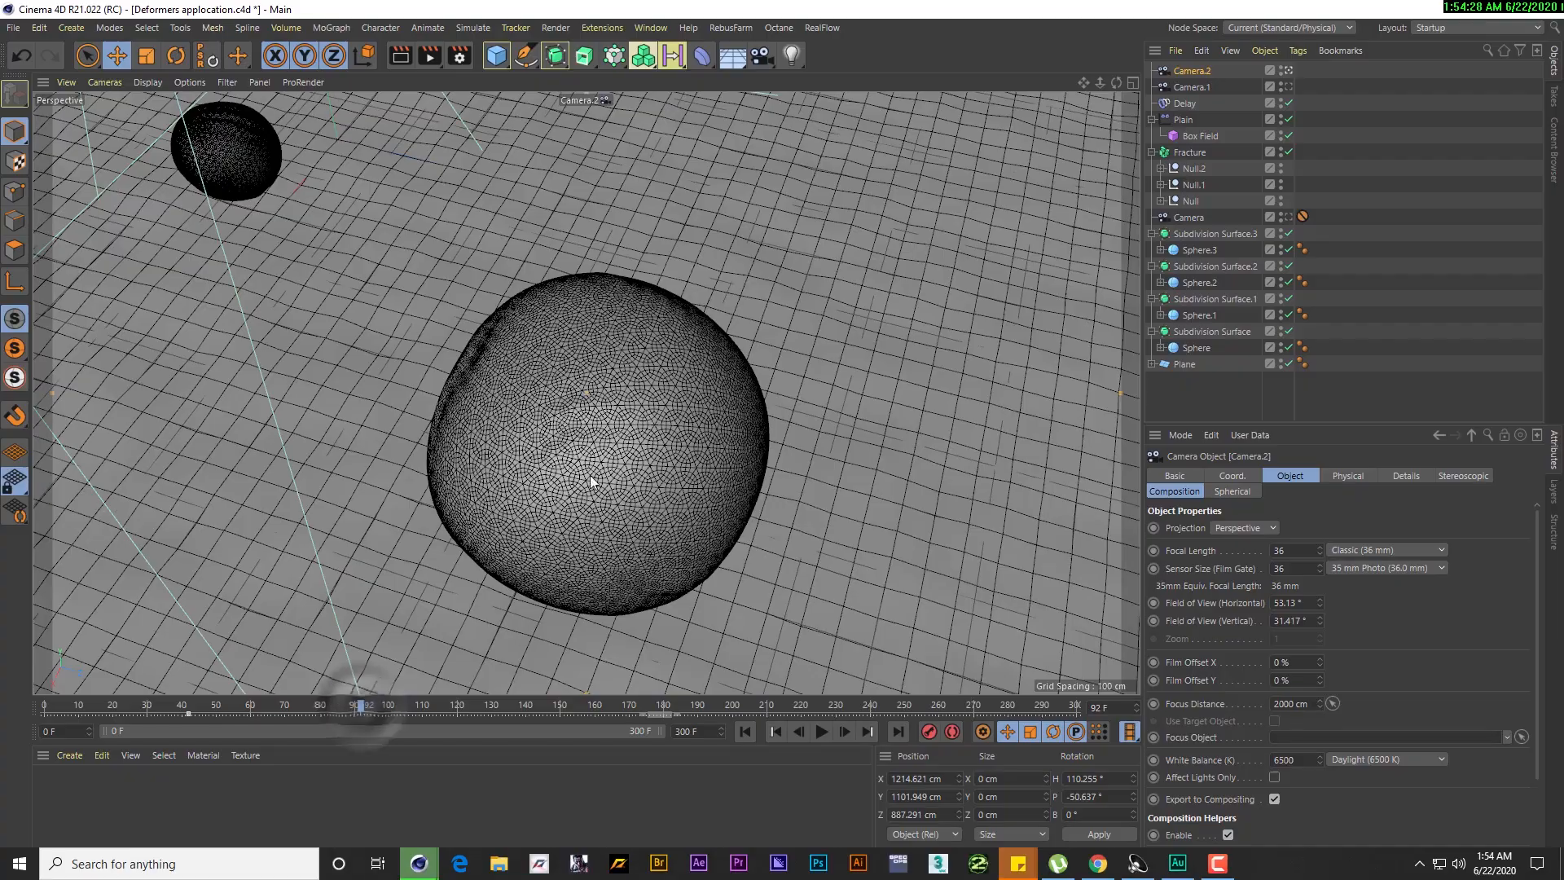
alt+drag(574, 476, 535, 443)
click(930, 731)
drag(362, 704, 318, 692)
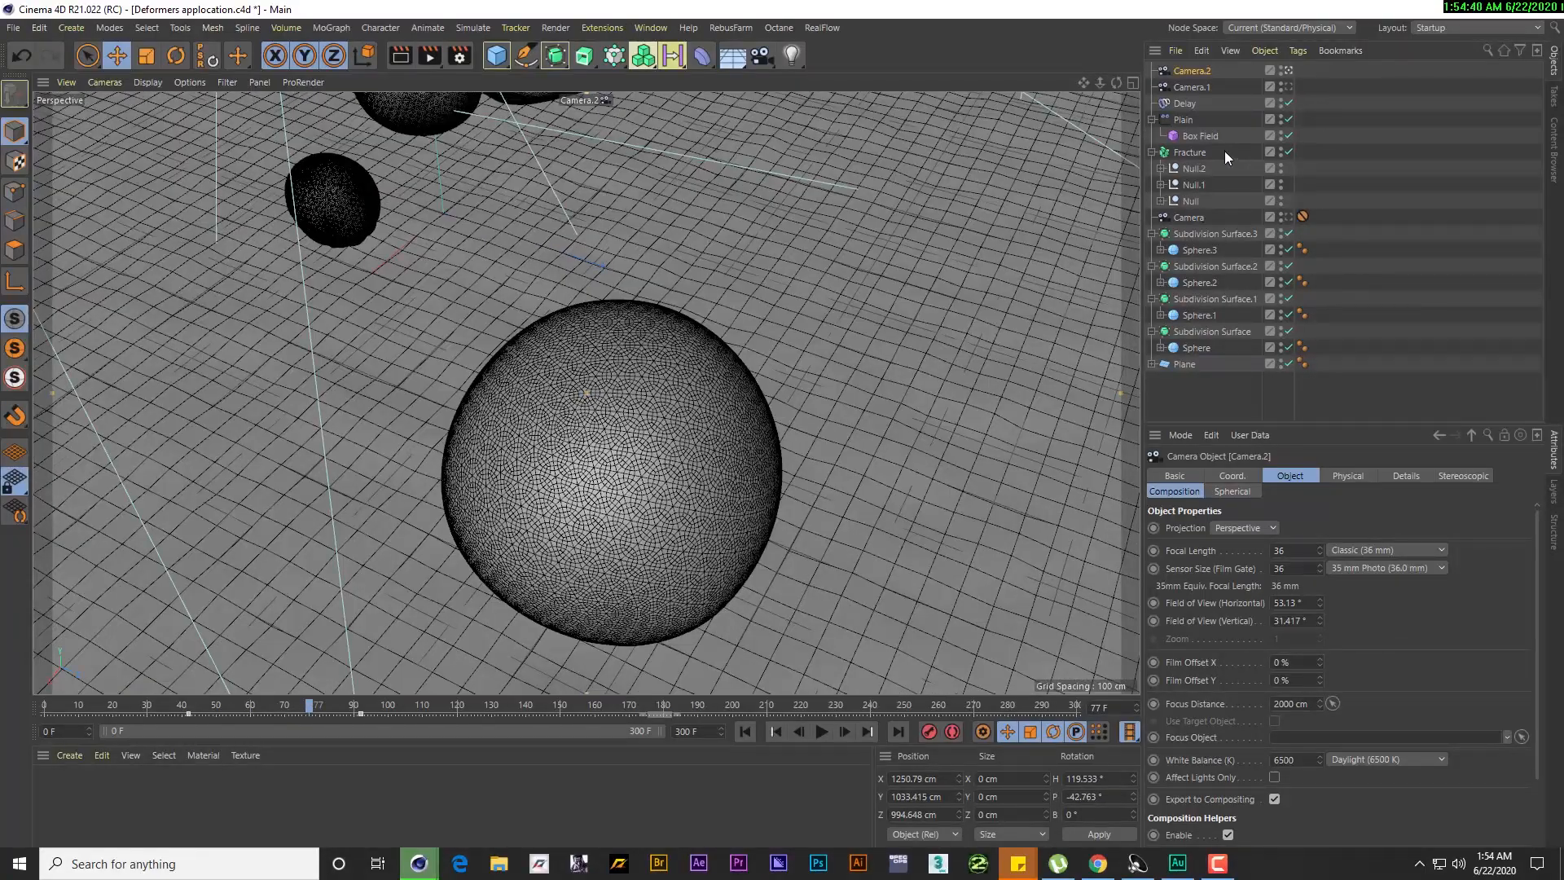
Keyframe the original camera's wide view at frame 72 and move that key to frame 150
click(1194, 218)
click(1288, 217)
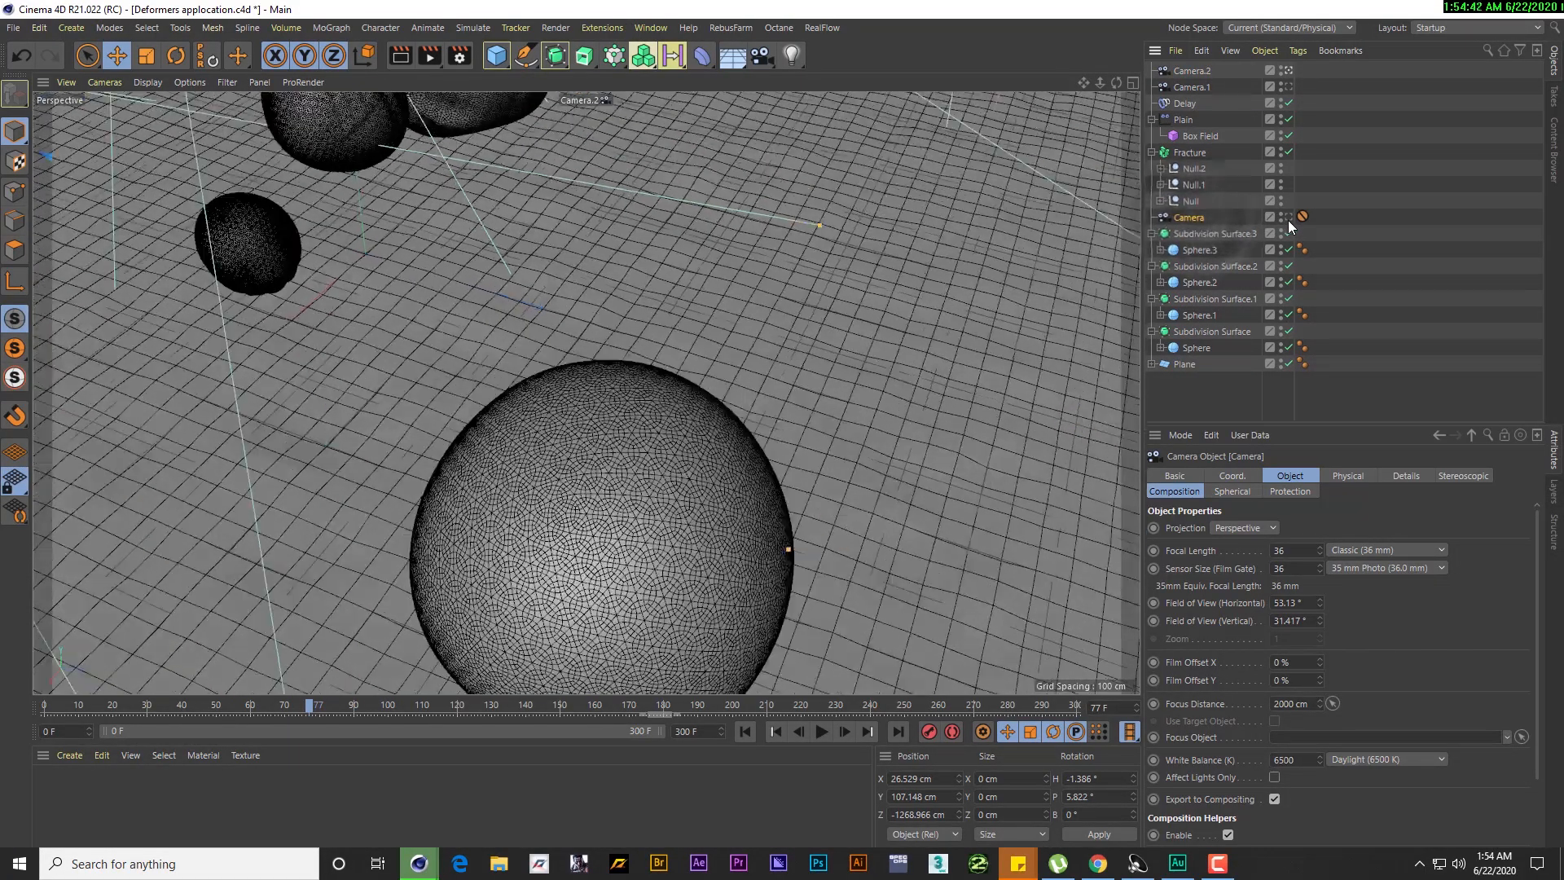
mouse_move(312, 706)
mouse_down()
mouse_move(248, 702)
mouse_move(294, 708)
mouse_up()
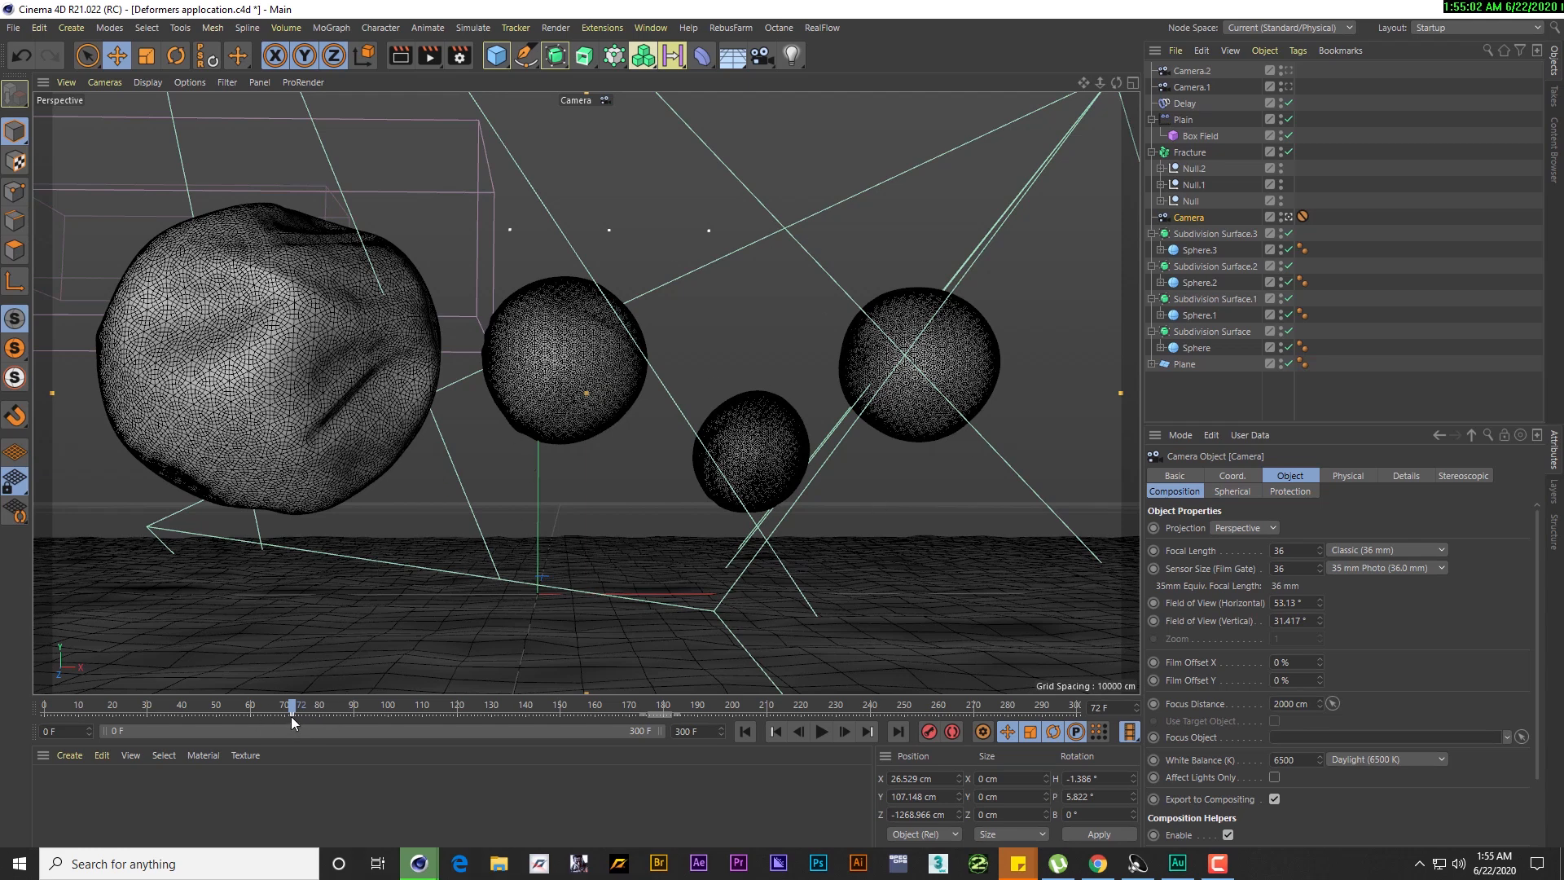
drag(304, 716, 259, 715)
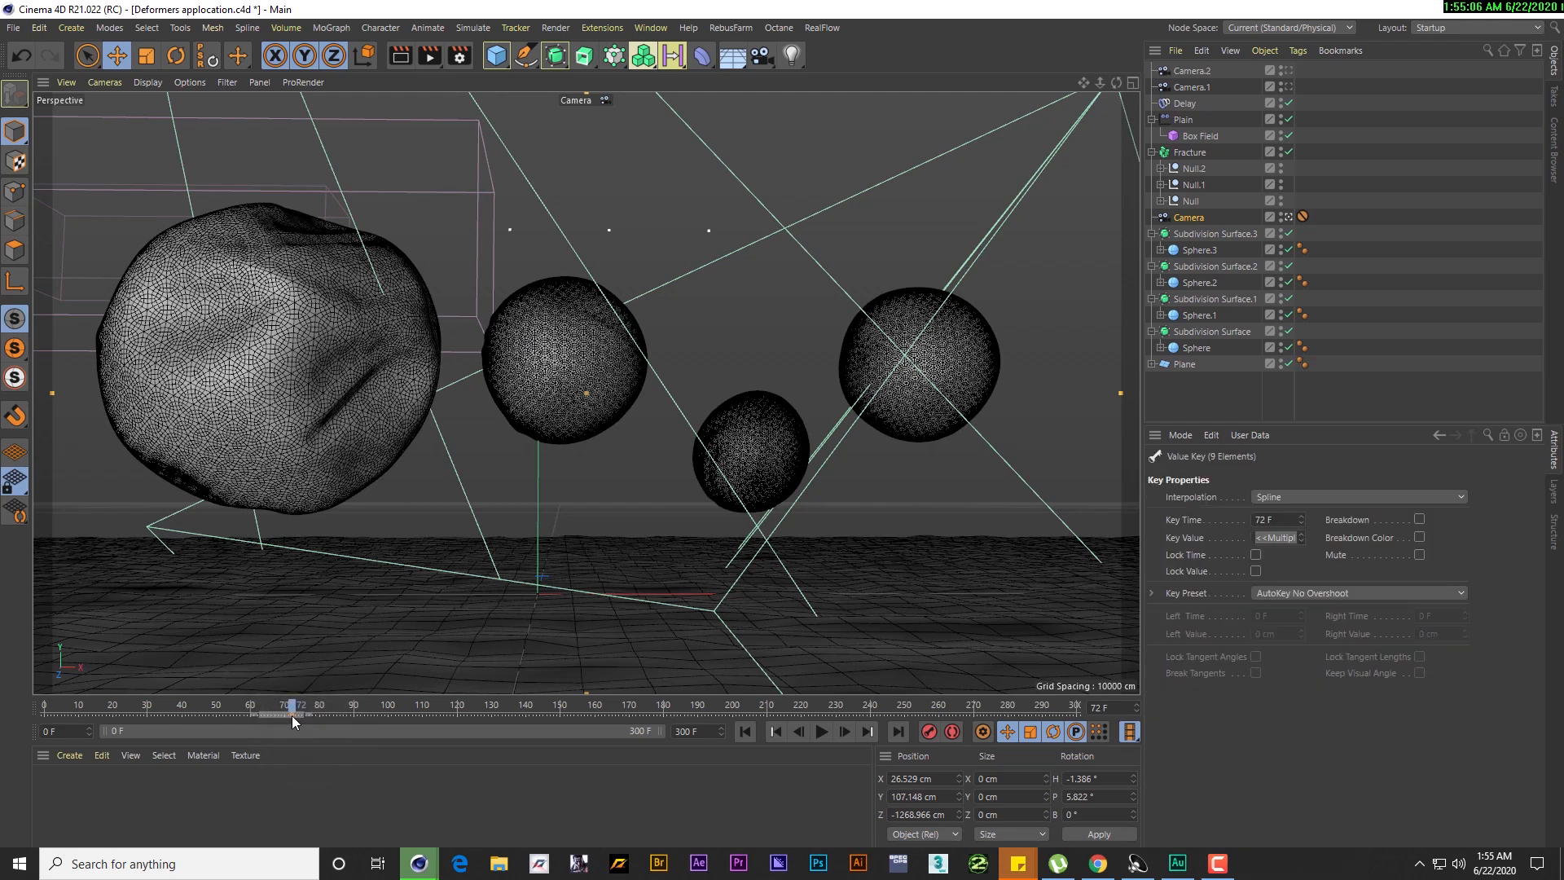
drag(292, 715, 612, 718)
Delete the Protection tag from the original camera
click(1302, 217)
right_click(1302, 217)
click(1301, 216)
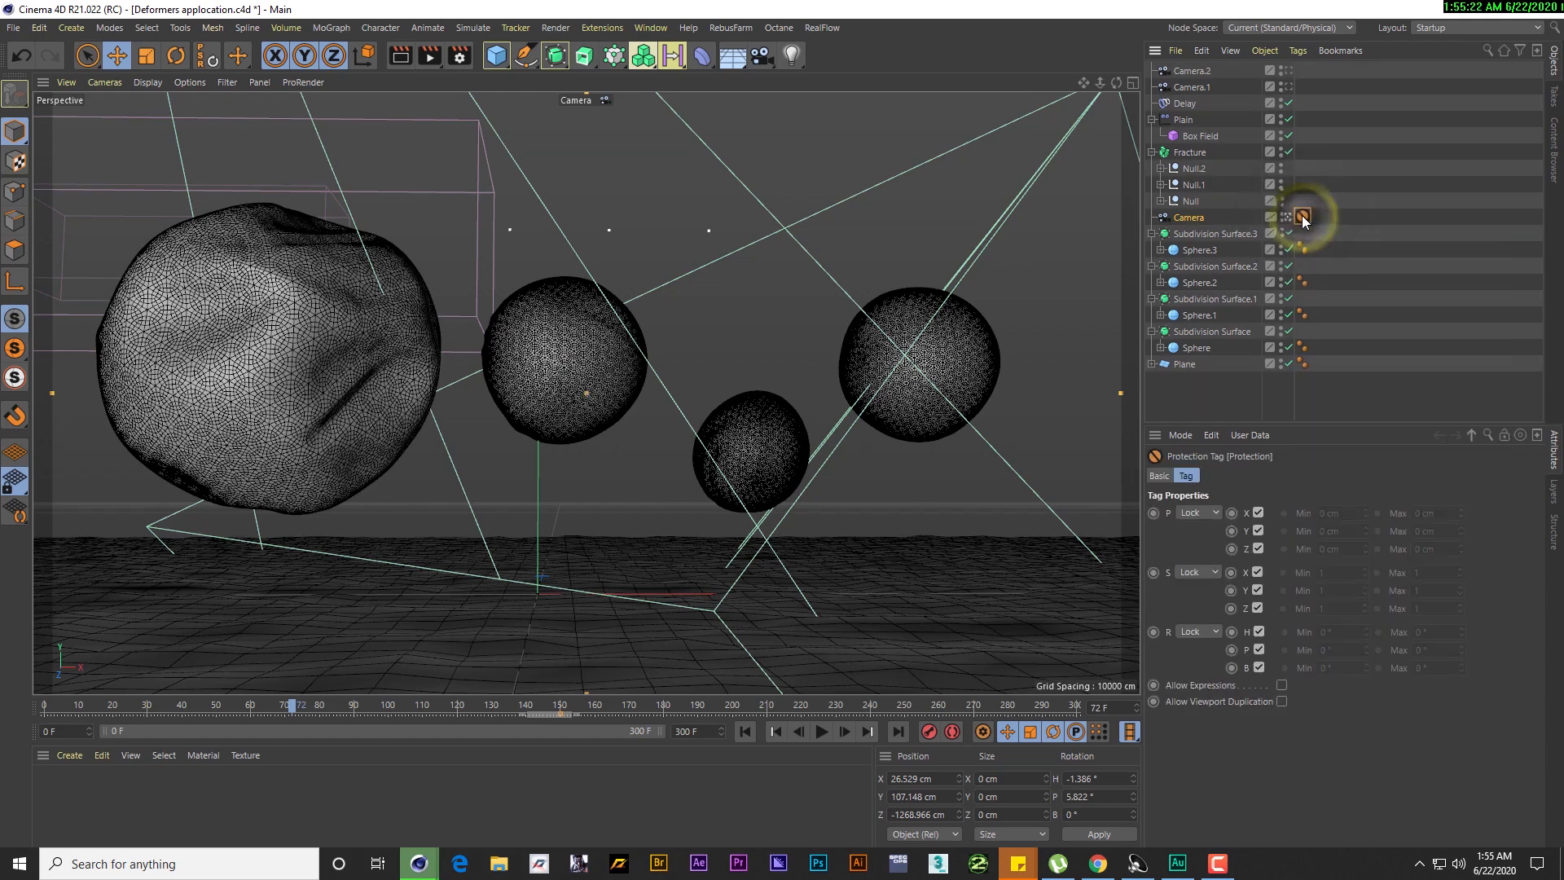
key(Delete)
Move the original camera in close to the spheres and keyframe it at frame 72
scroll(636, 348, up, 4)
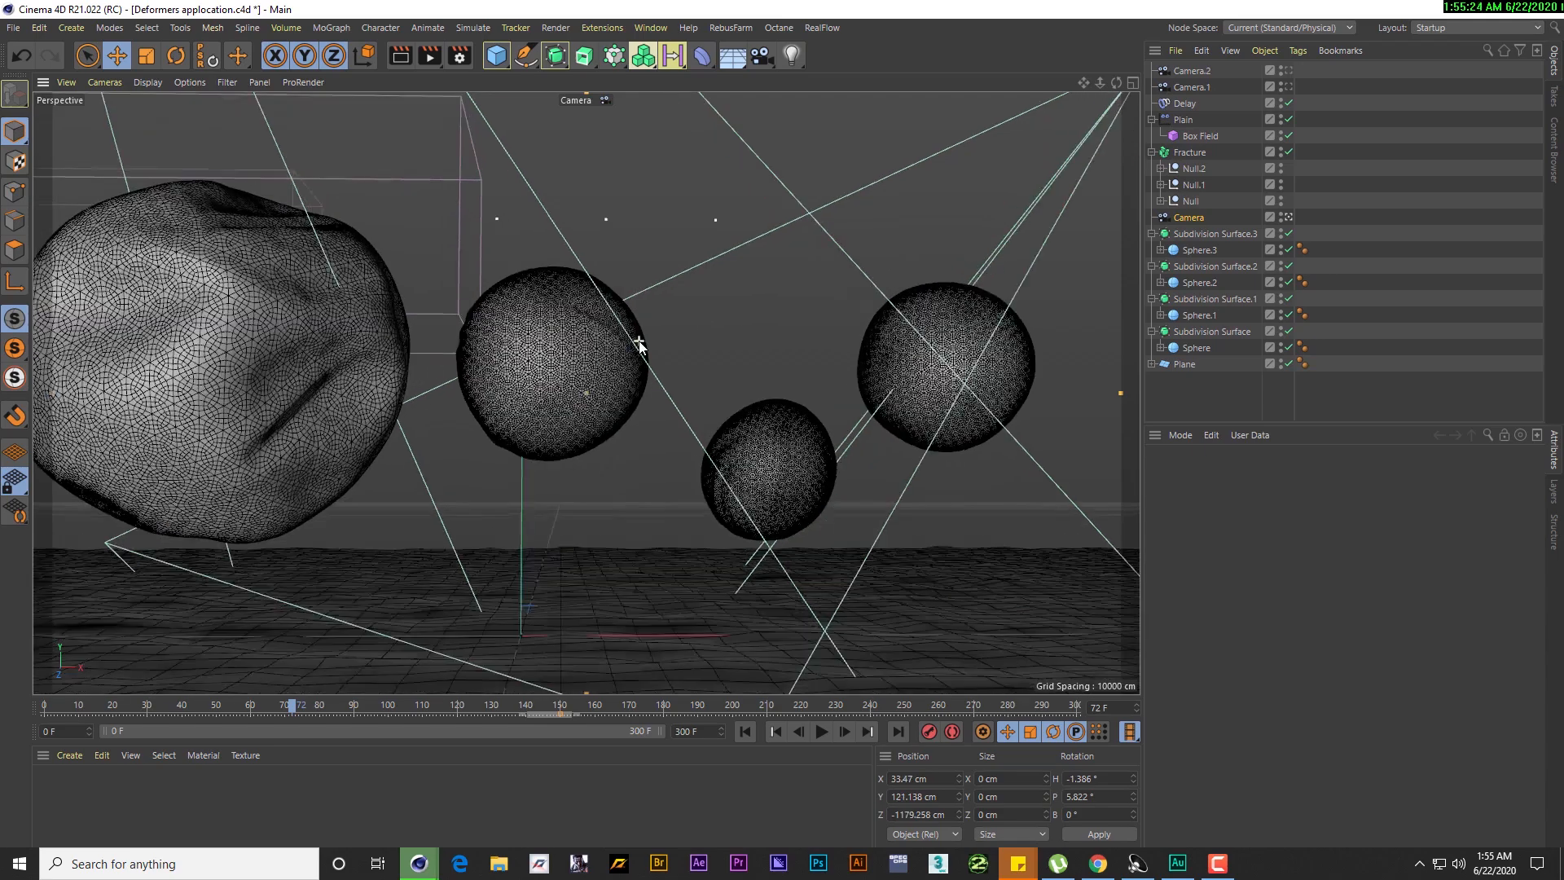
scroll(656, 397, up, 5)
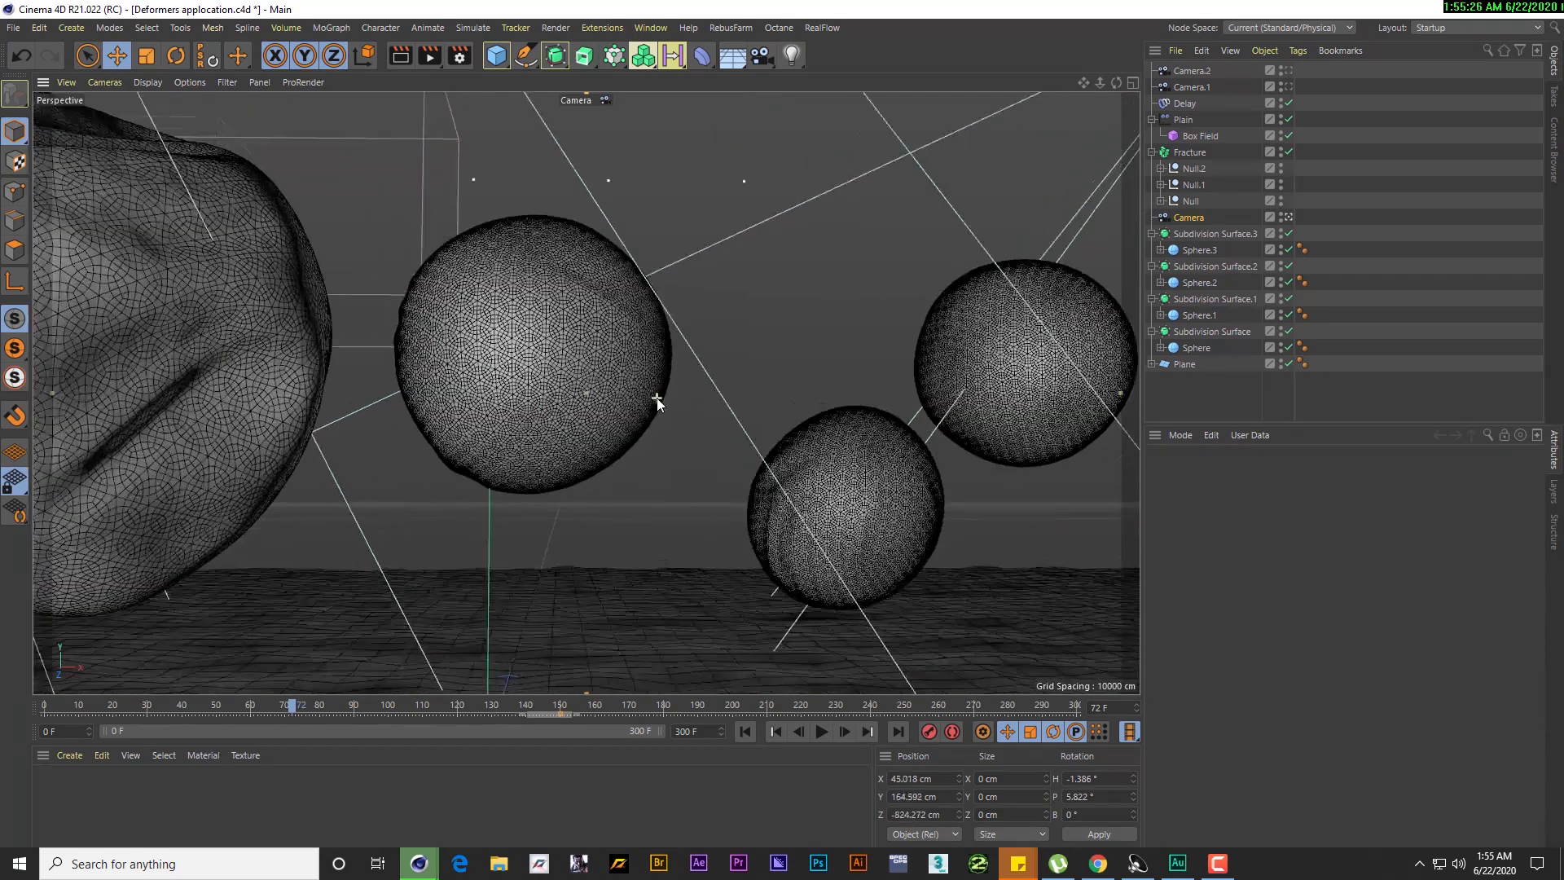
scroll(657, 398, up, 2)
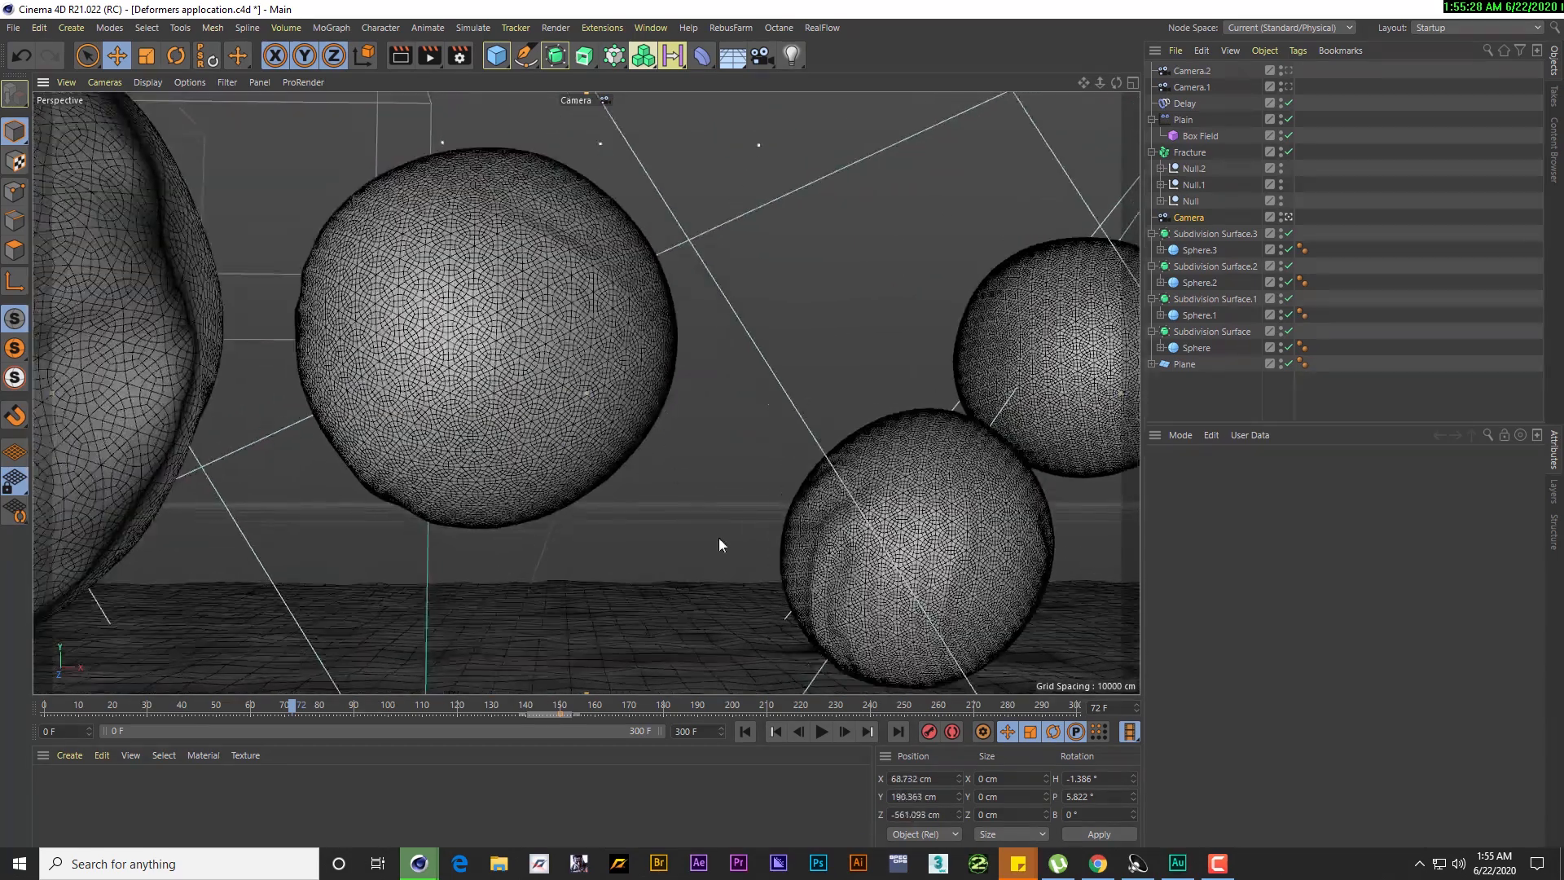
click(930, 736)
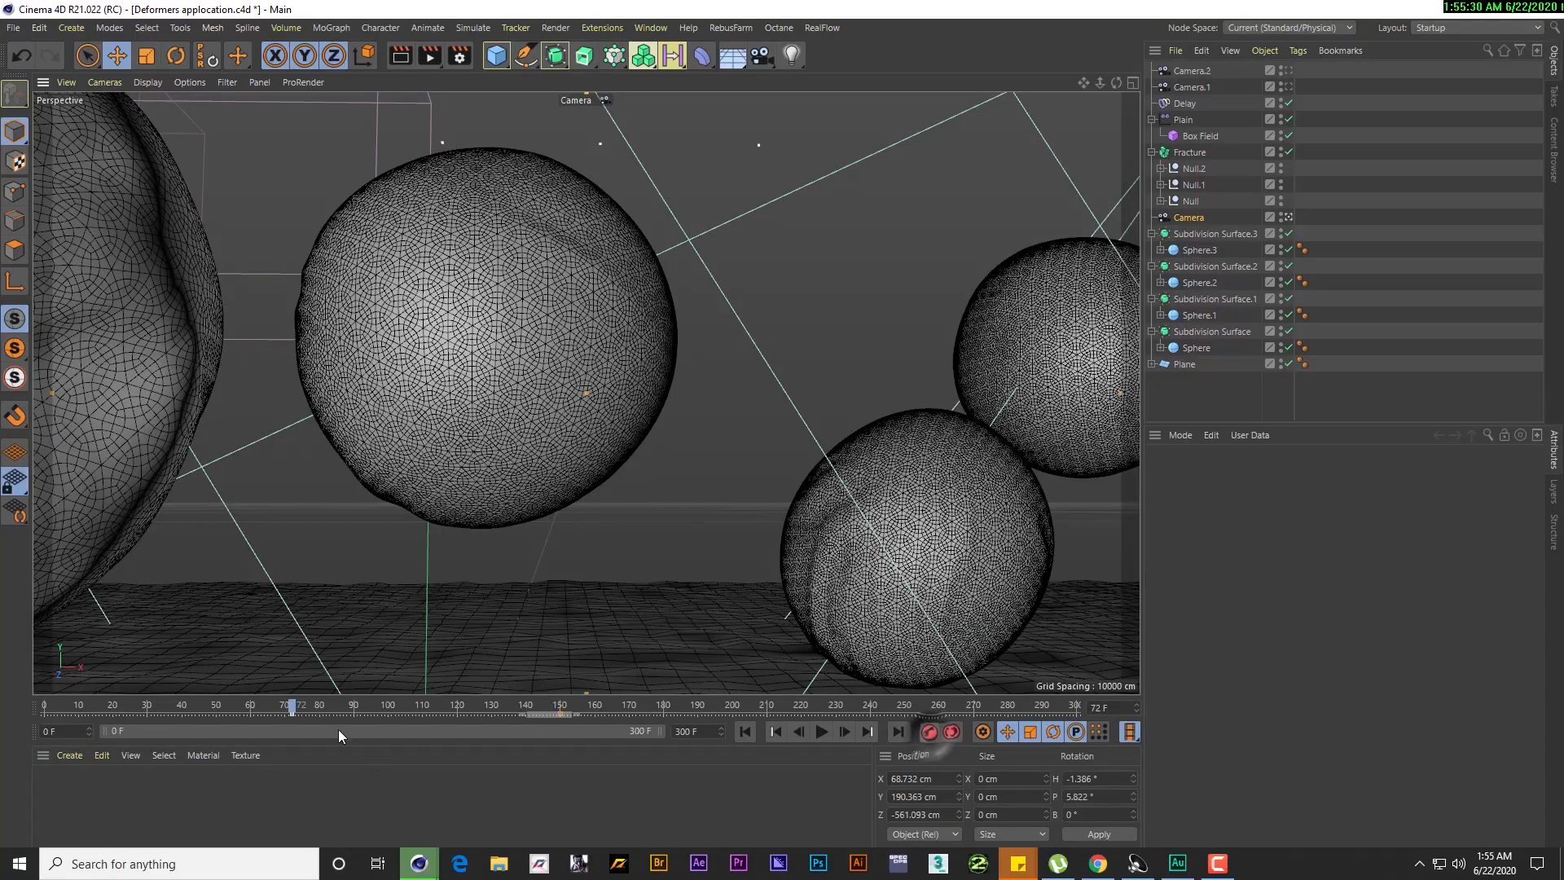
Move the original camera's wide-view key to frame 195 and scrub to frame 257 to check the camera move
drag(298, 709, 717, 711)
drag(587, 702, 930, 677)
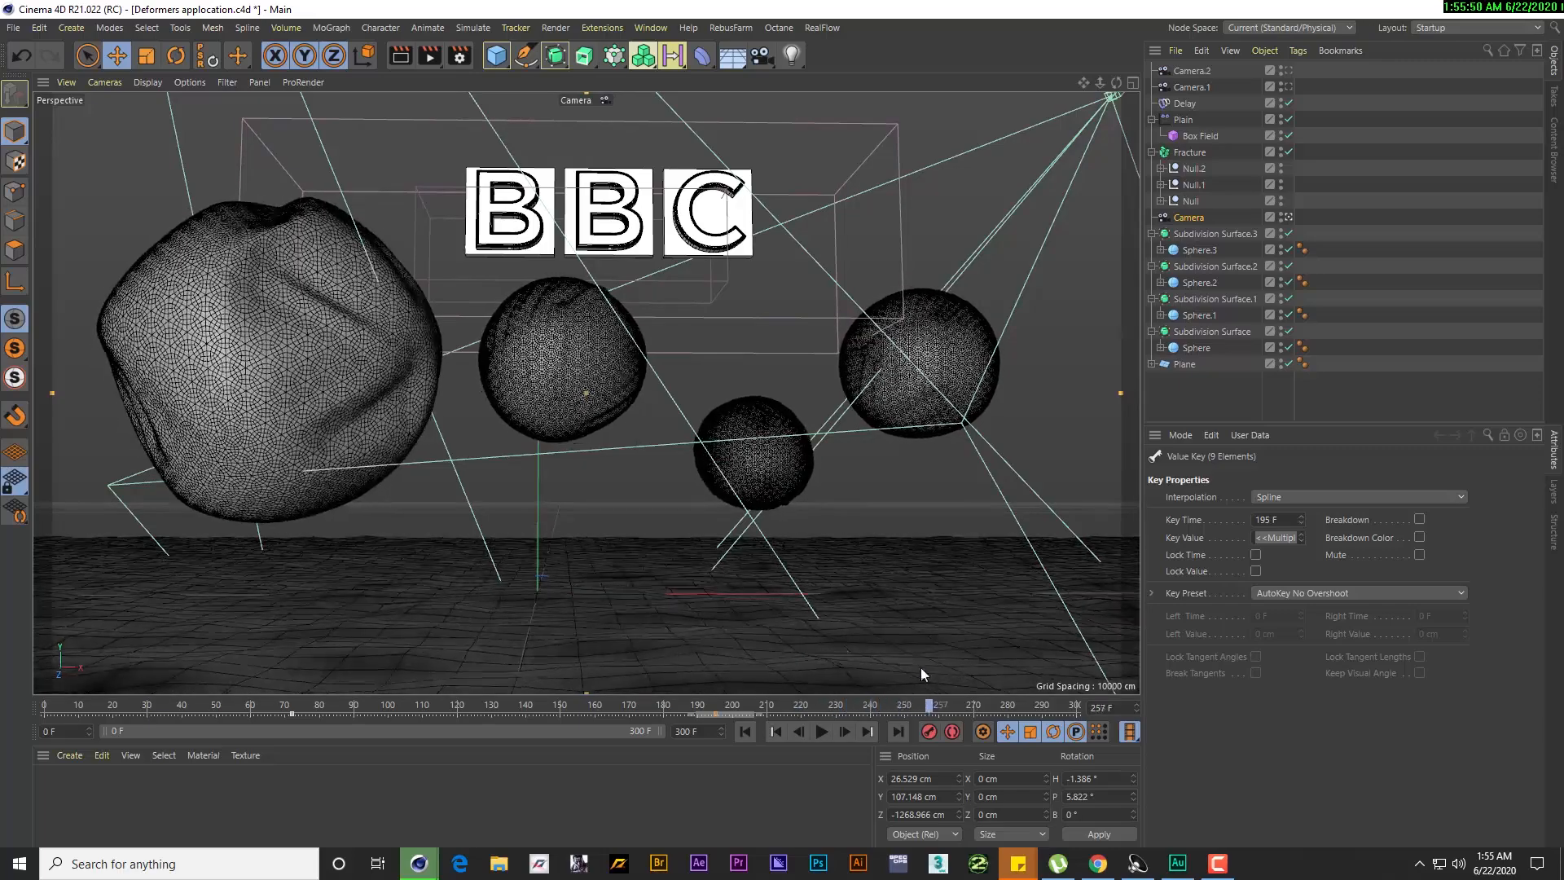
click(752, 799)
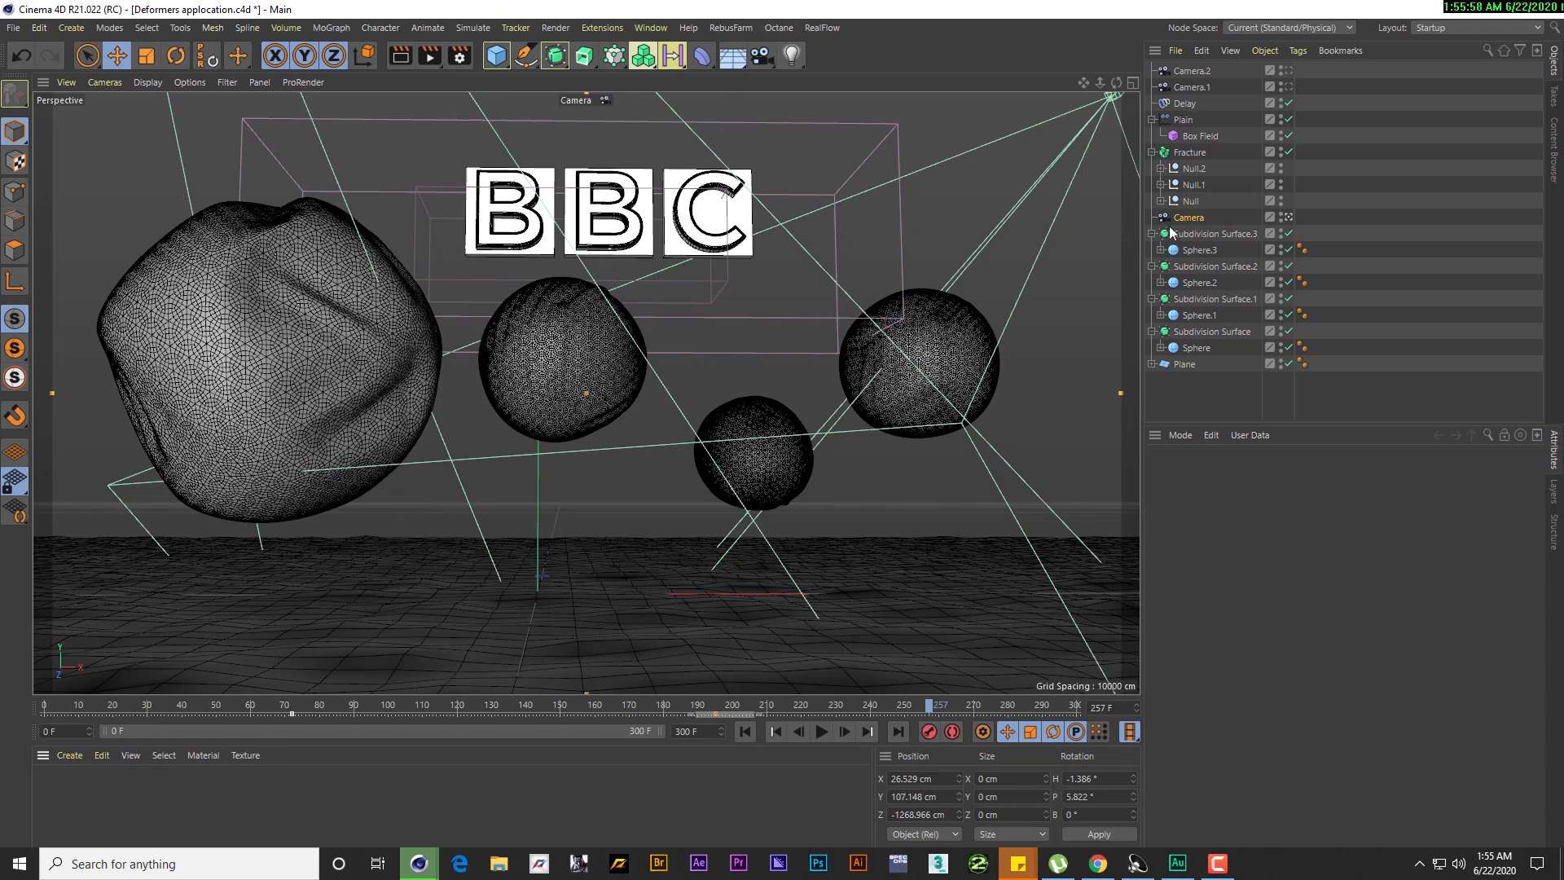
Add a Stage object and assign Camera.1 as its camera at frame 0
click(732, 61)
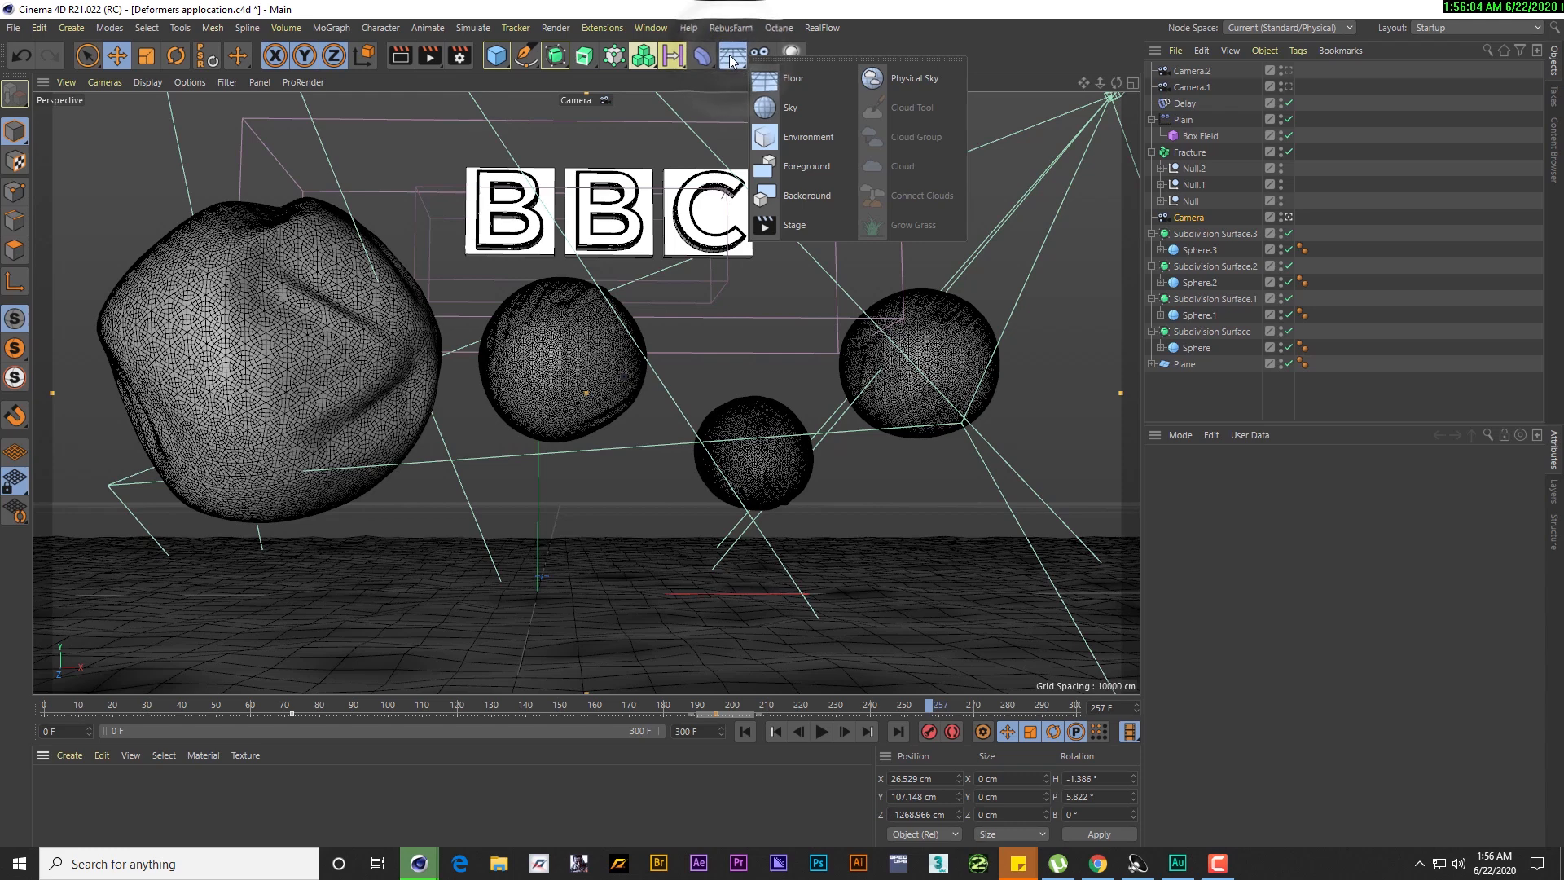
click(789, 223)
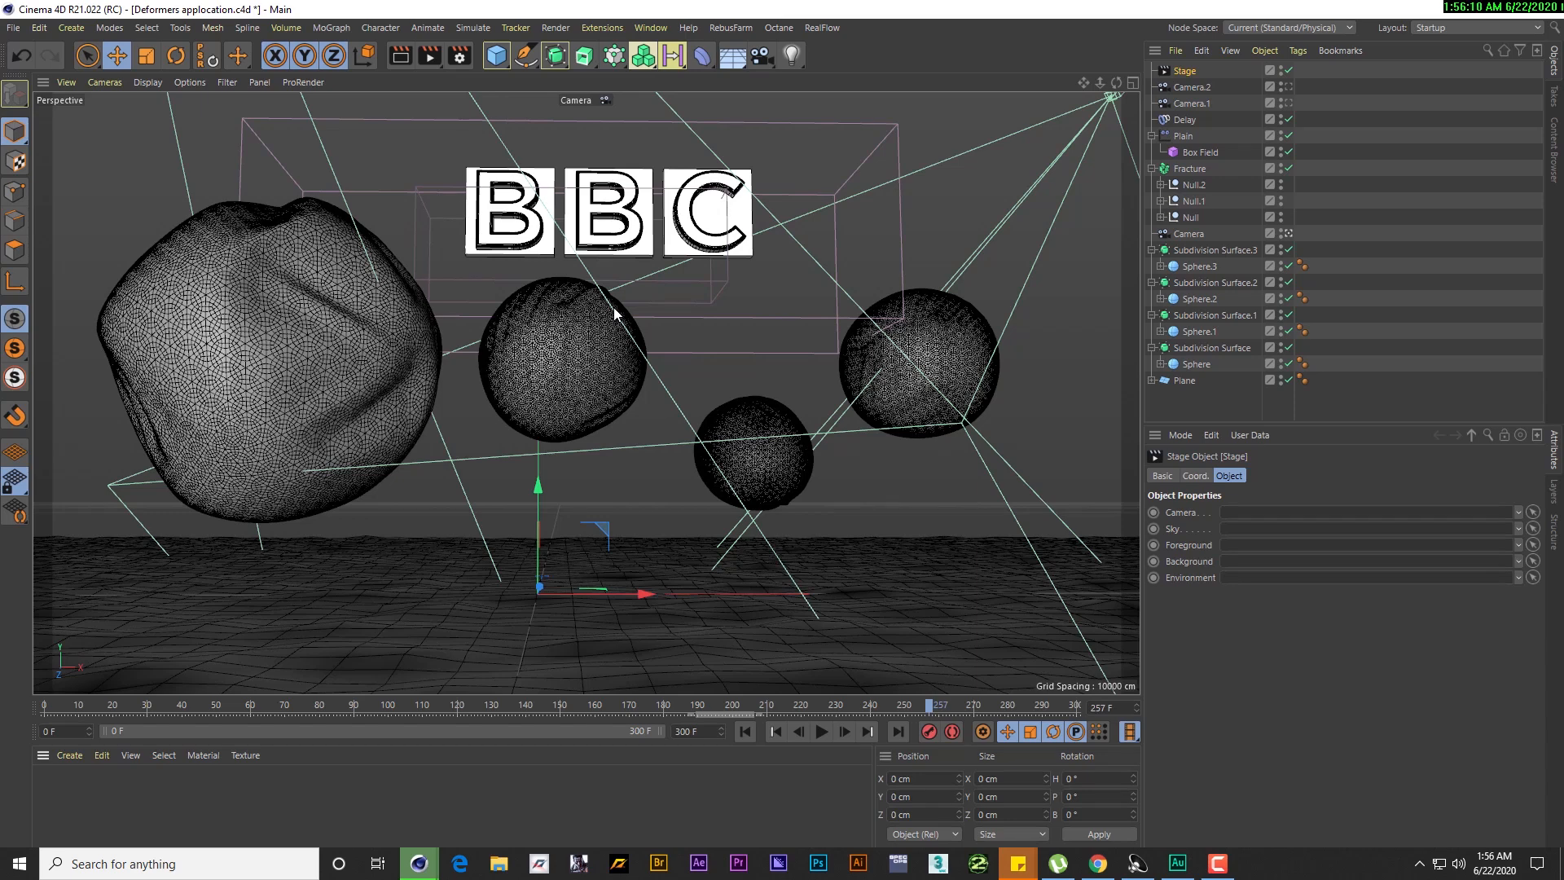
click(39, 710)
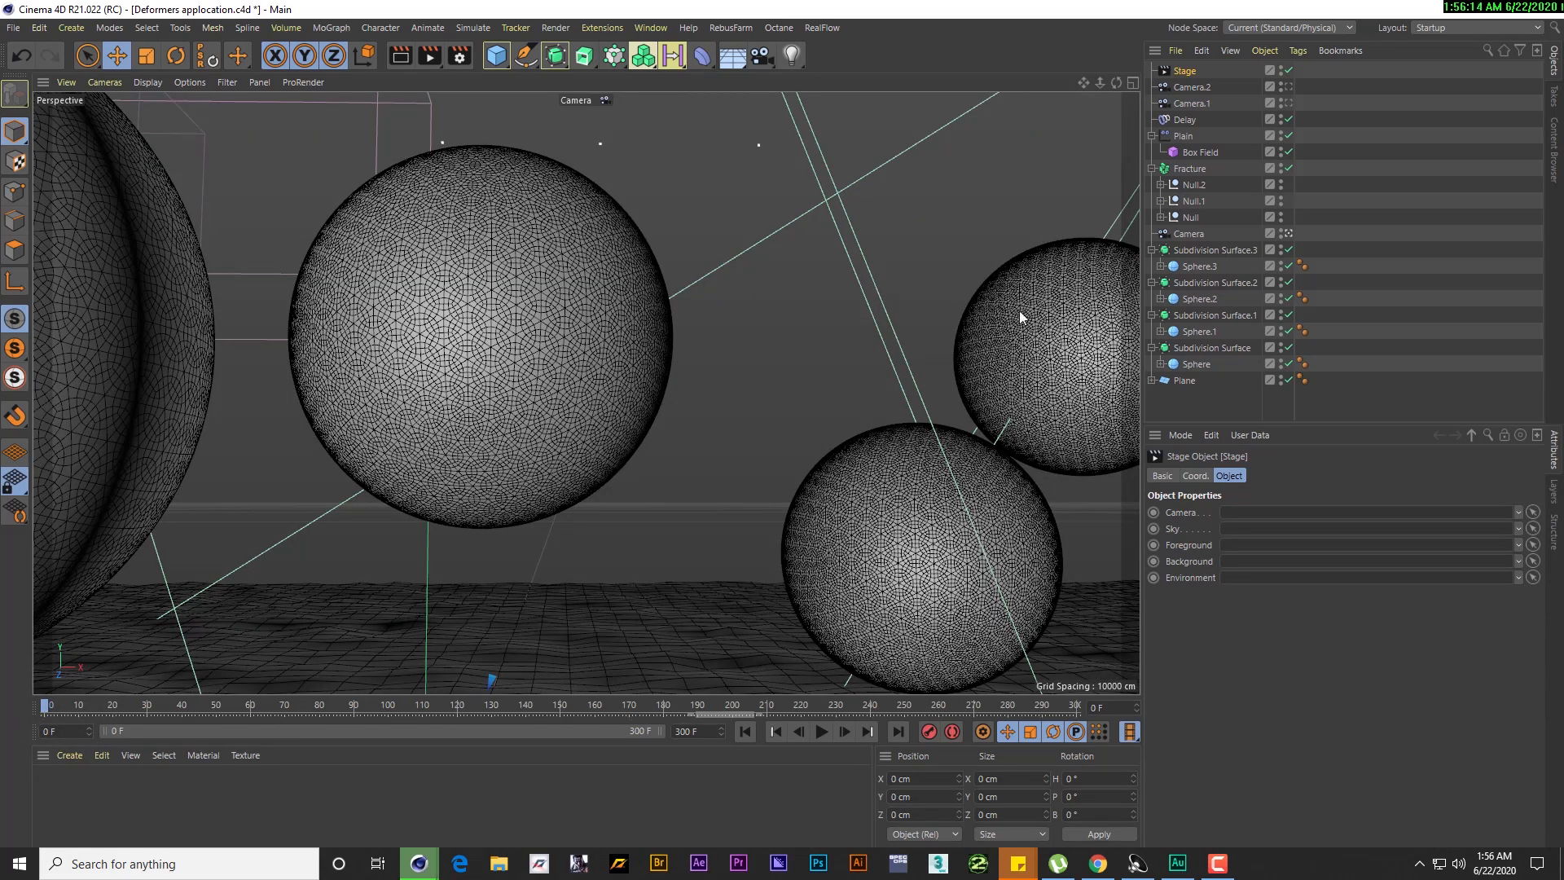
click(1286, 102)
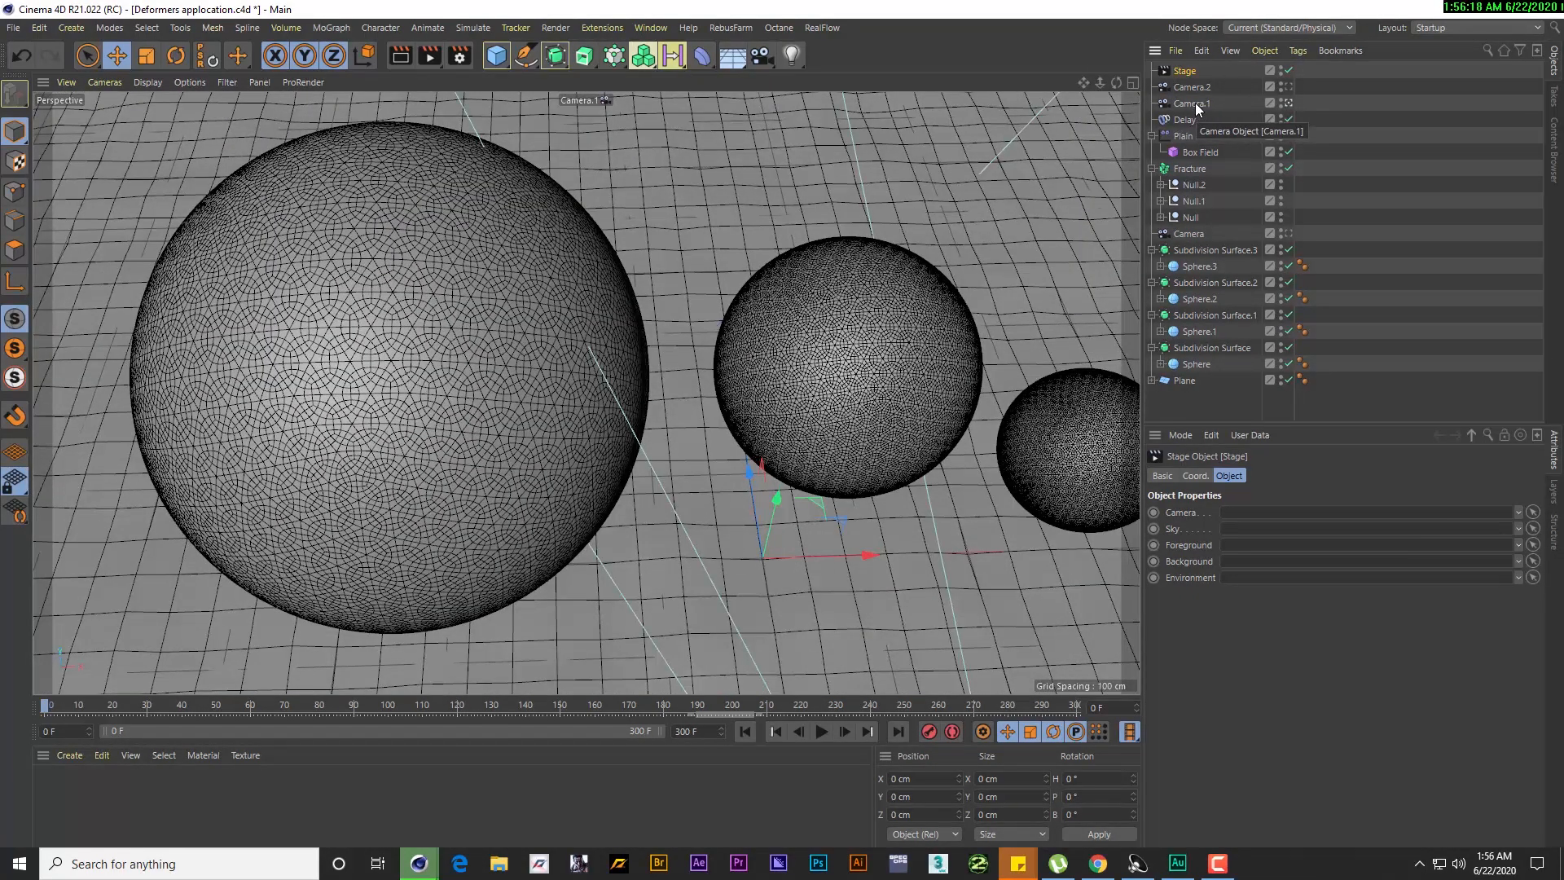
drag(1193, 105, 1233, 512)
click(1177, 71)
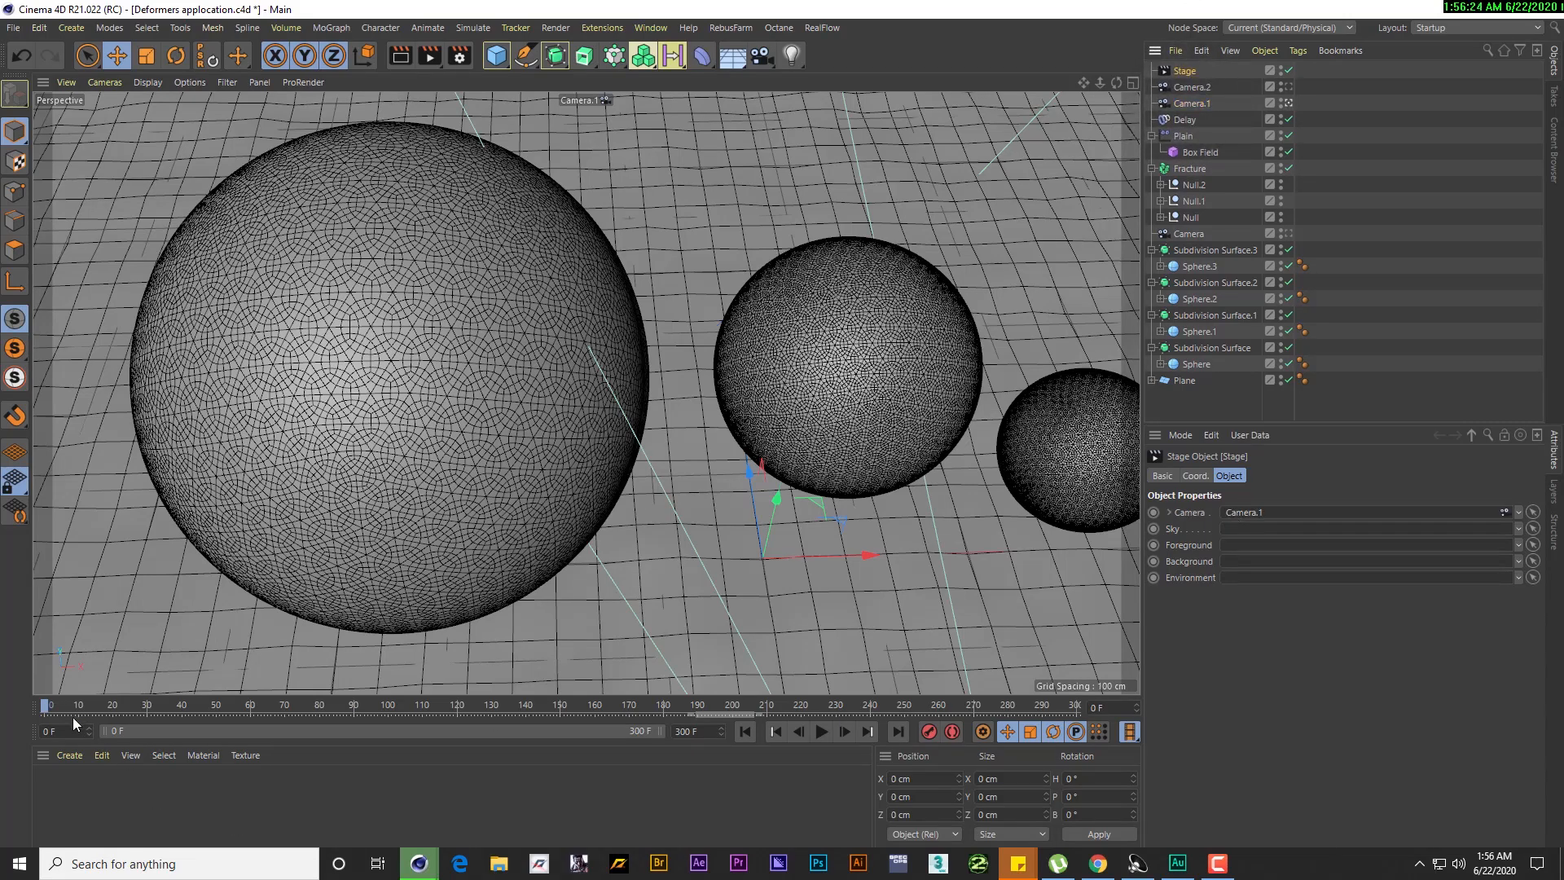
Keyframe the Stage's camera at frame 45, and switch it to Camera.2 at frame 46
drag(49, 706, 200, 713)
click(1153, 512)
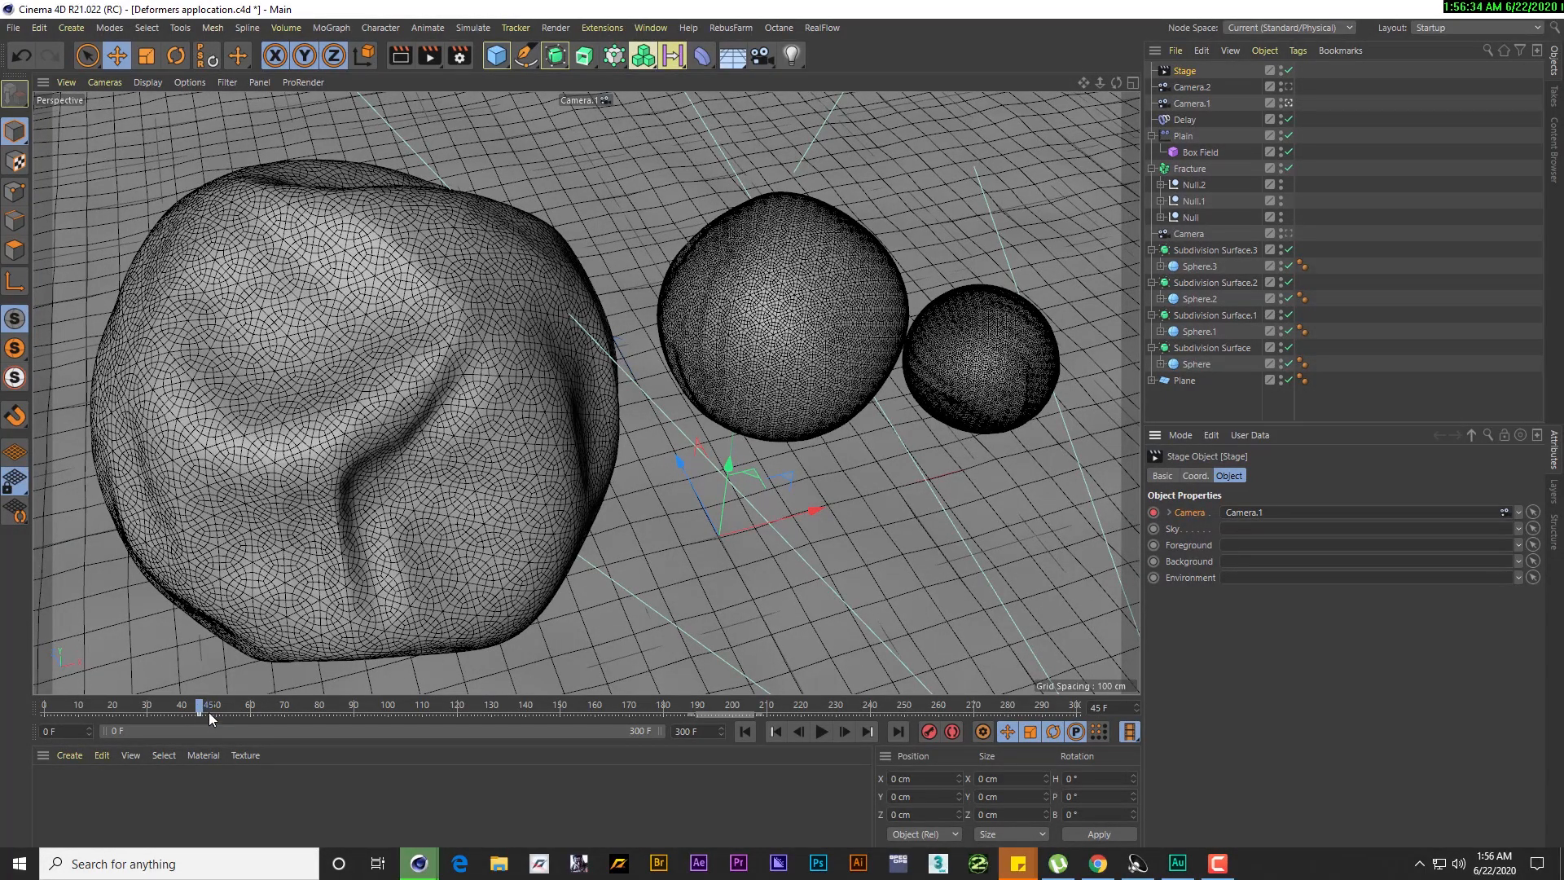
drag(204, 706, 208, 706)
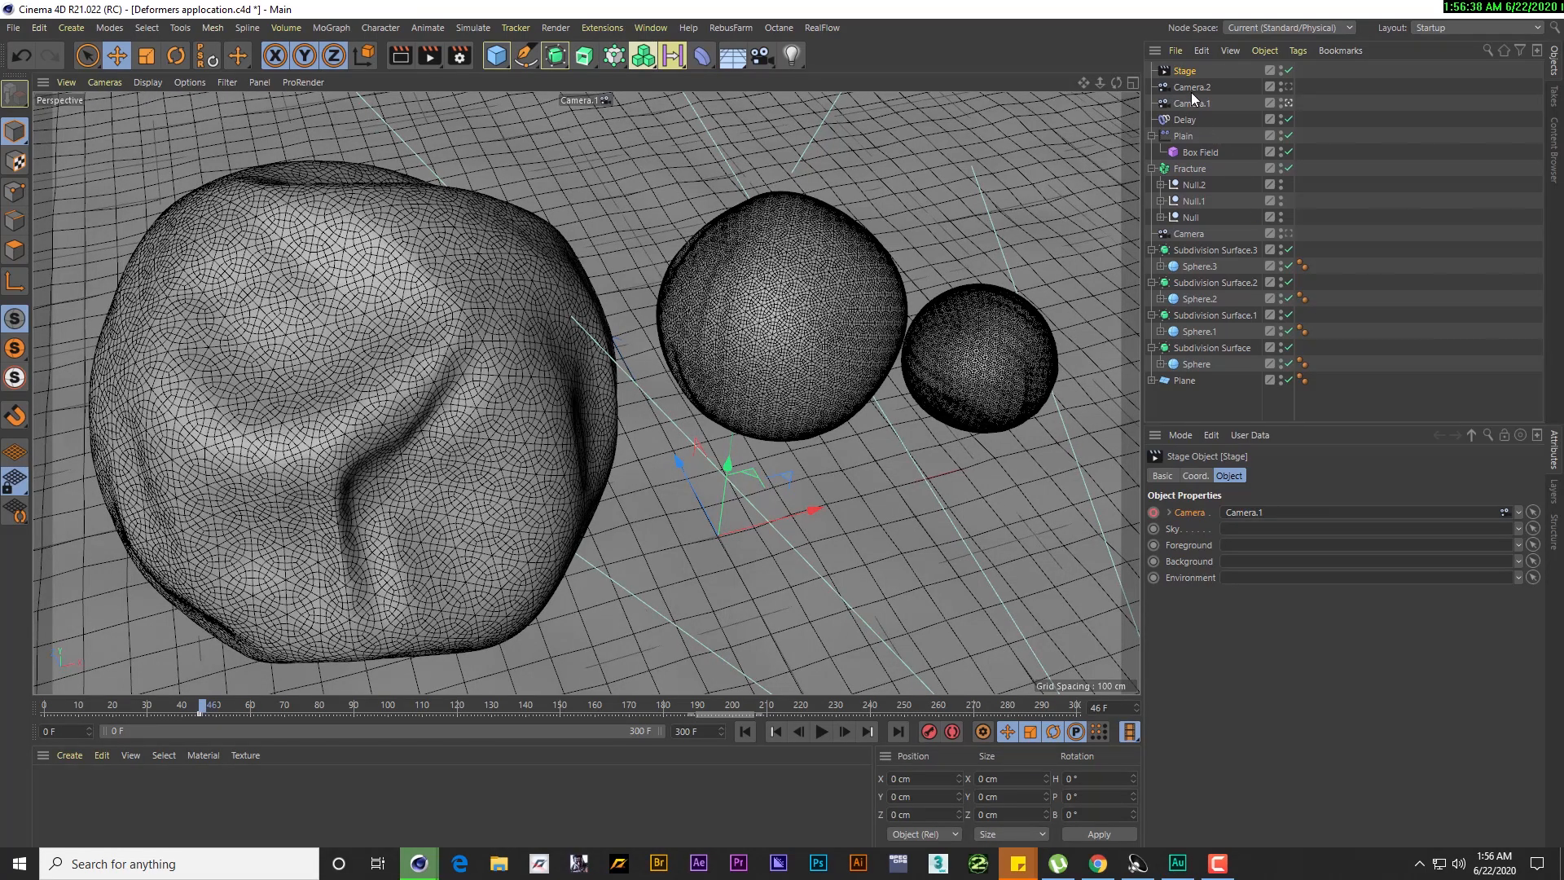
drag(1189, 87, 1283, 277)
drag(1244, 508, 1247, 510)
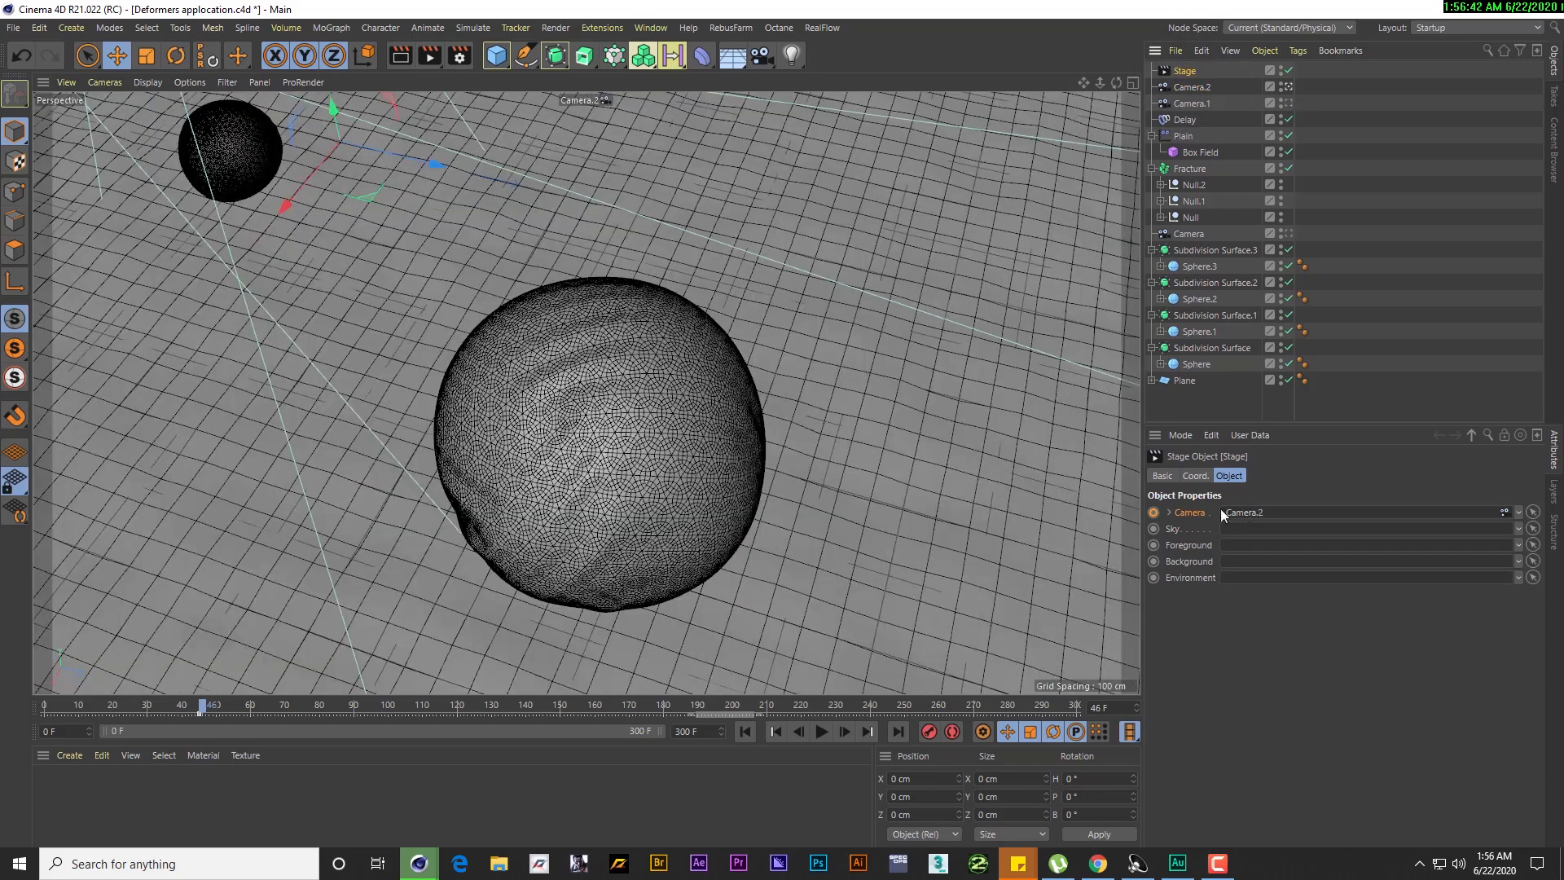
Keyframe the Stage's camera at frame 84, and switch it to the original Camera with a key at frame 85
drag(206, 705, 334, 712)
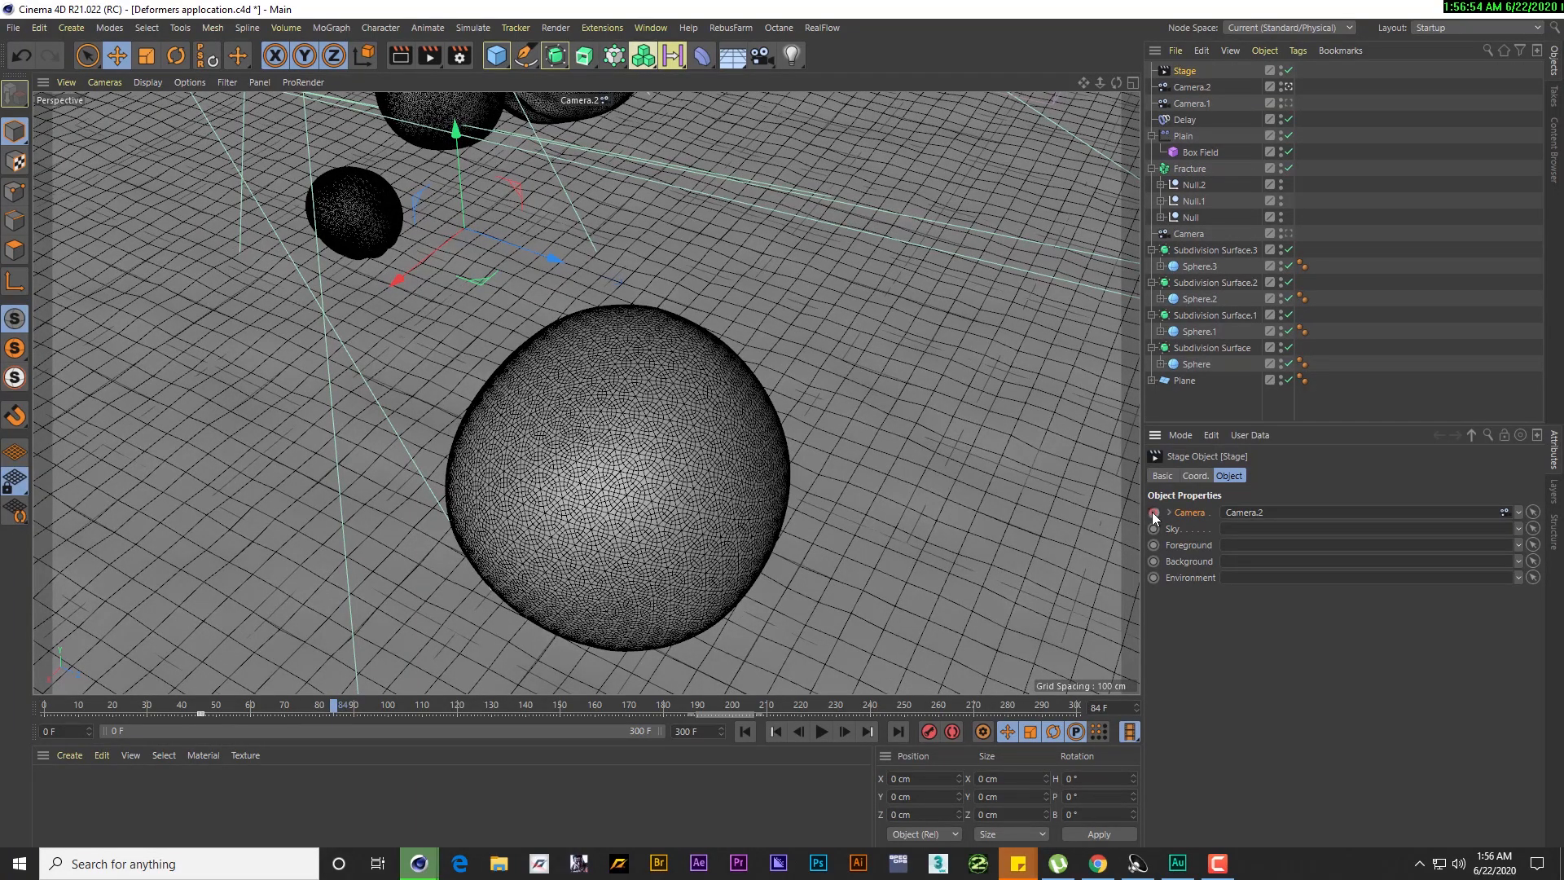
key(g)
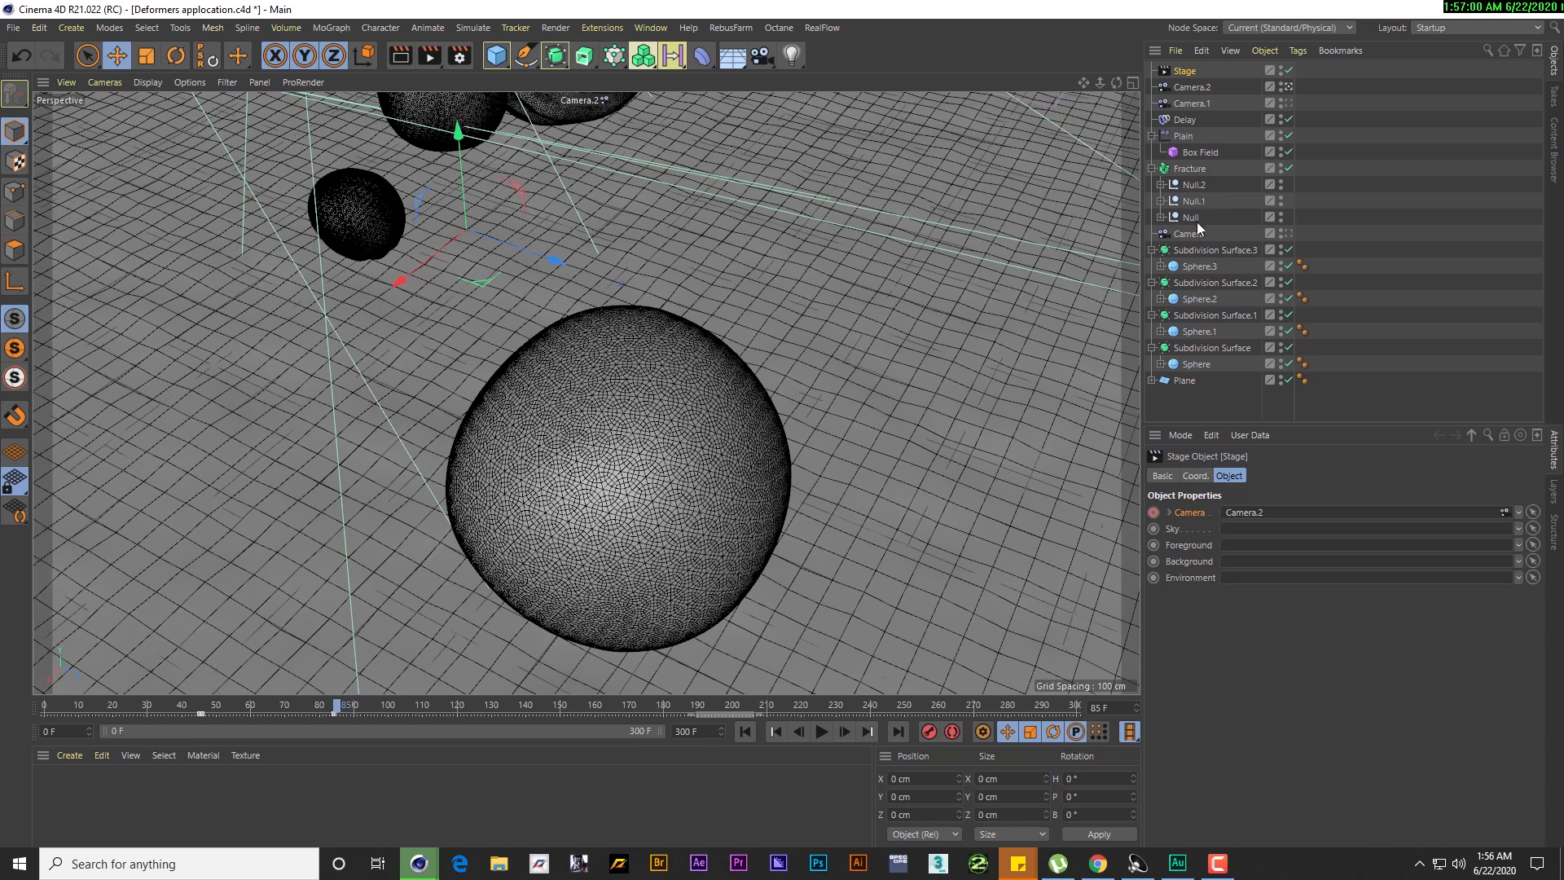
drag(1189, 249, 1238, 512)
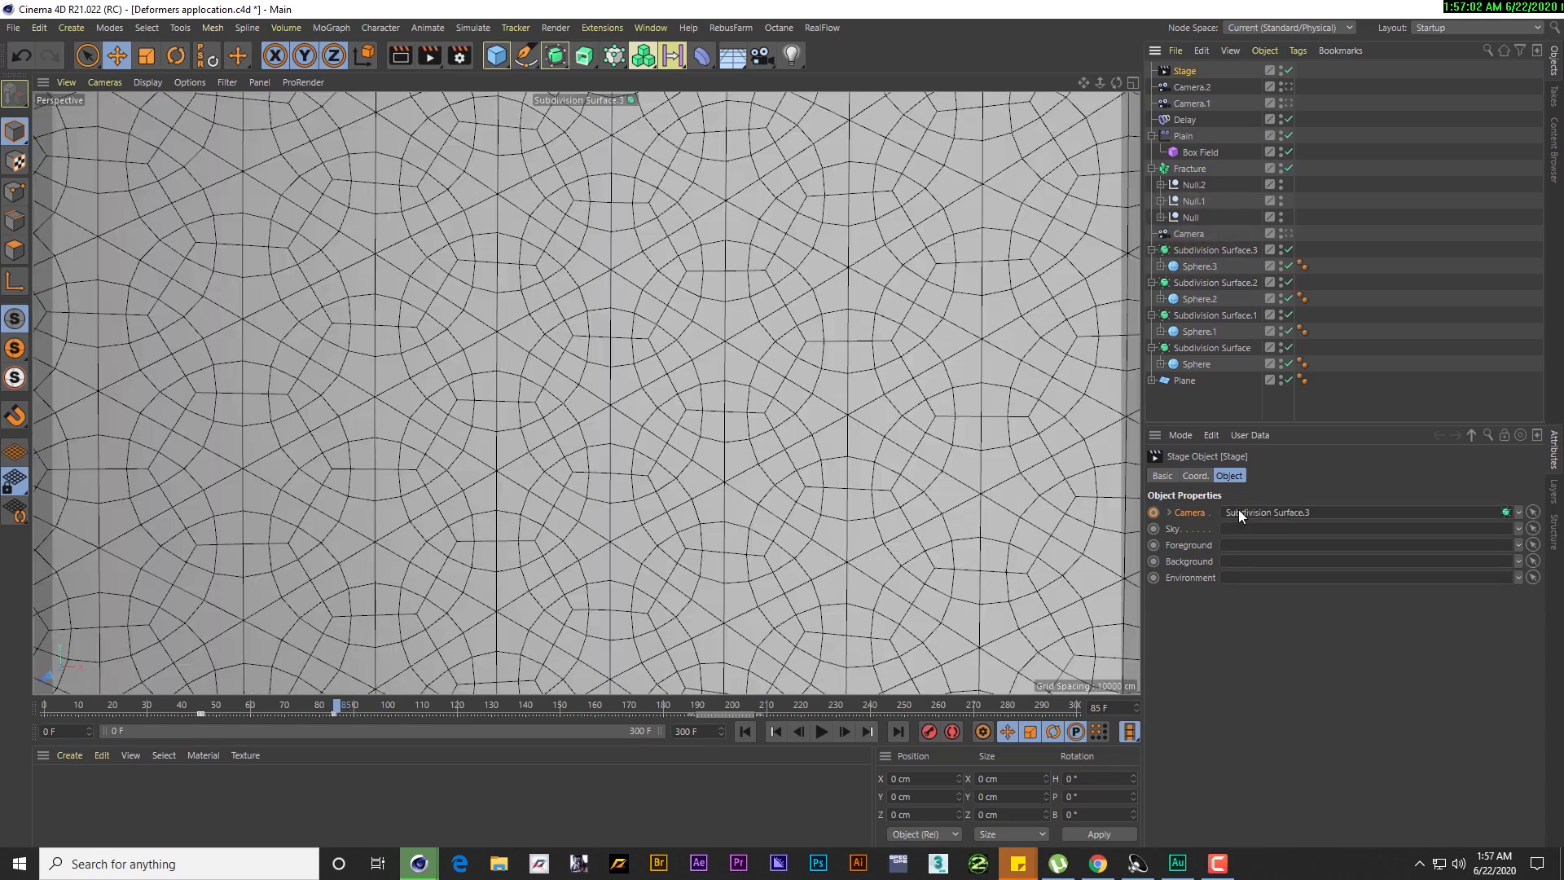
click(1157, 515)
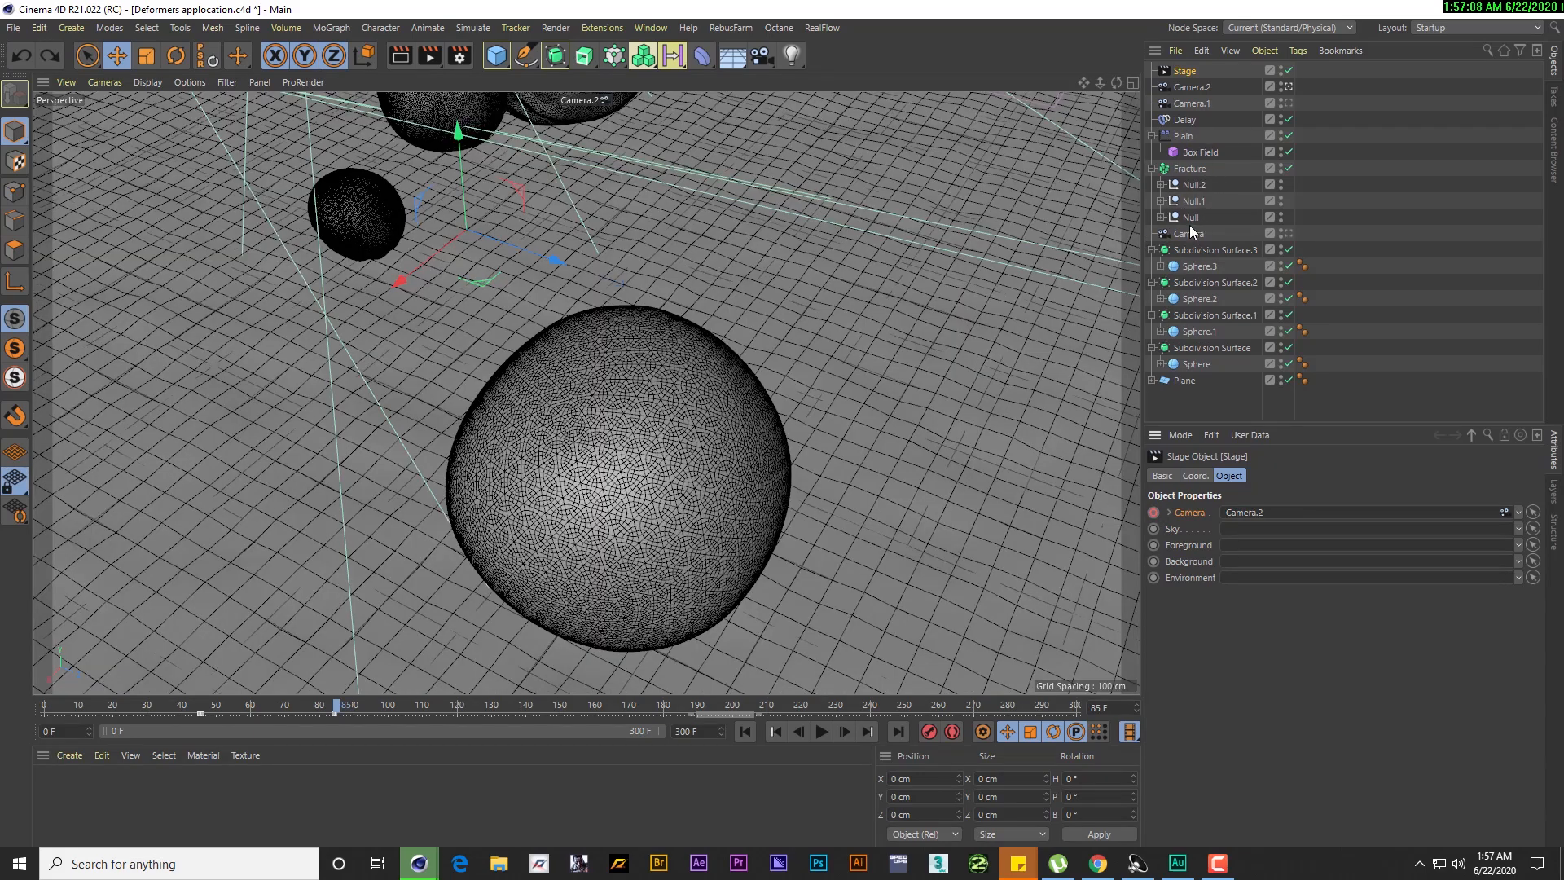
drag(1186, 236, 1239, 510)
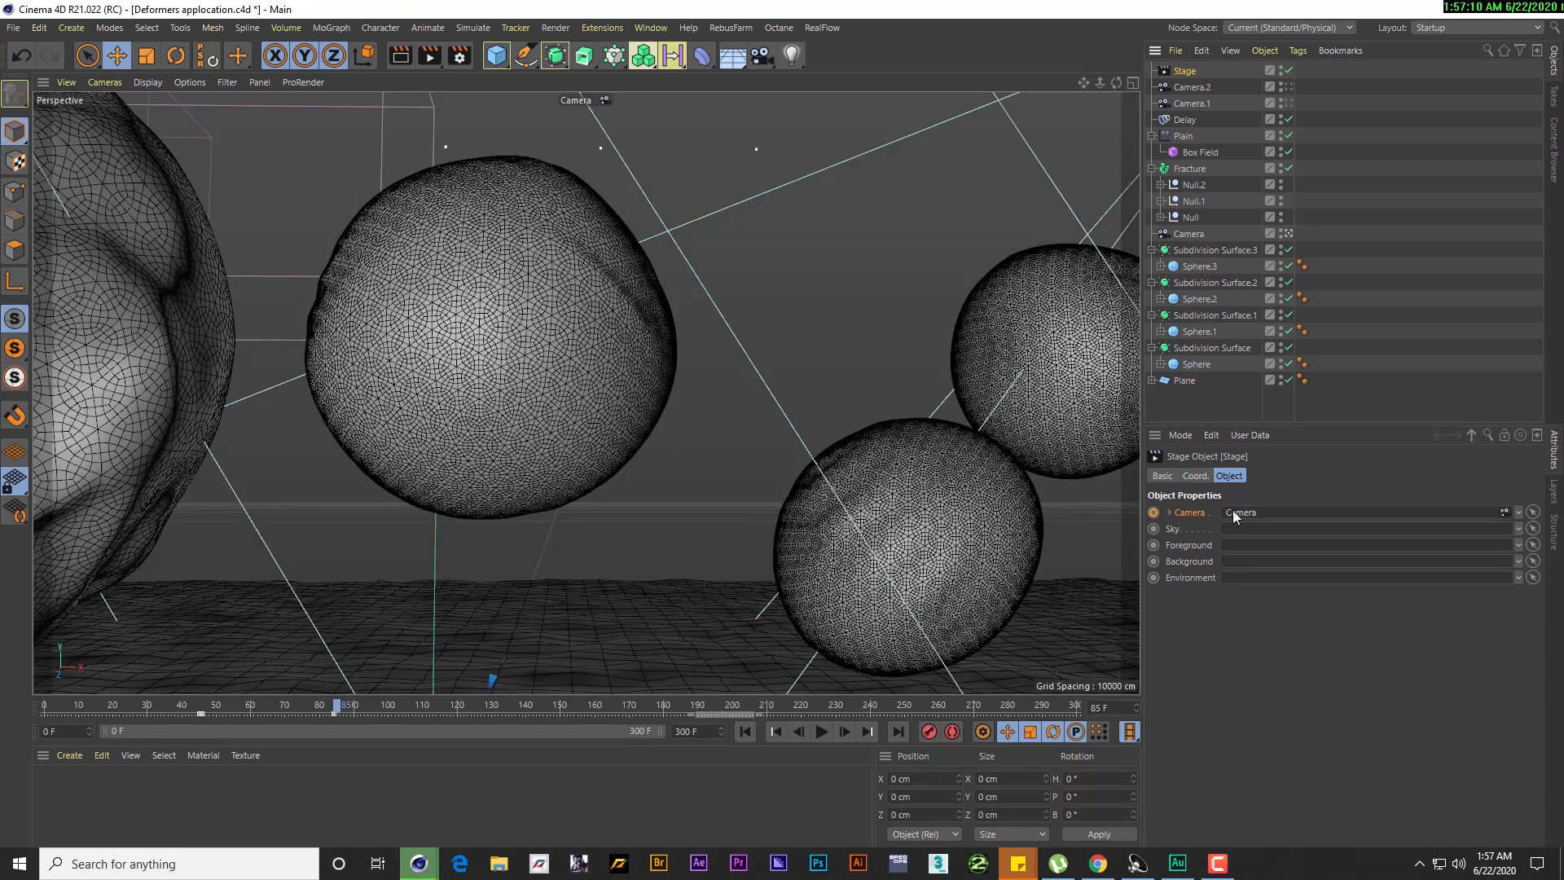
click(1154, 512)
Play the animation from the start to review the cuts between the cameras
click(744, 731)
click(822, 730)
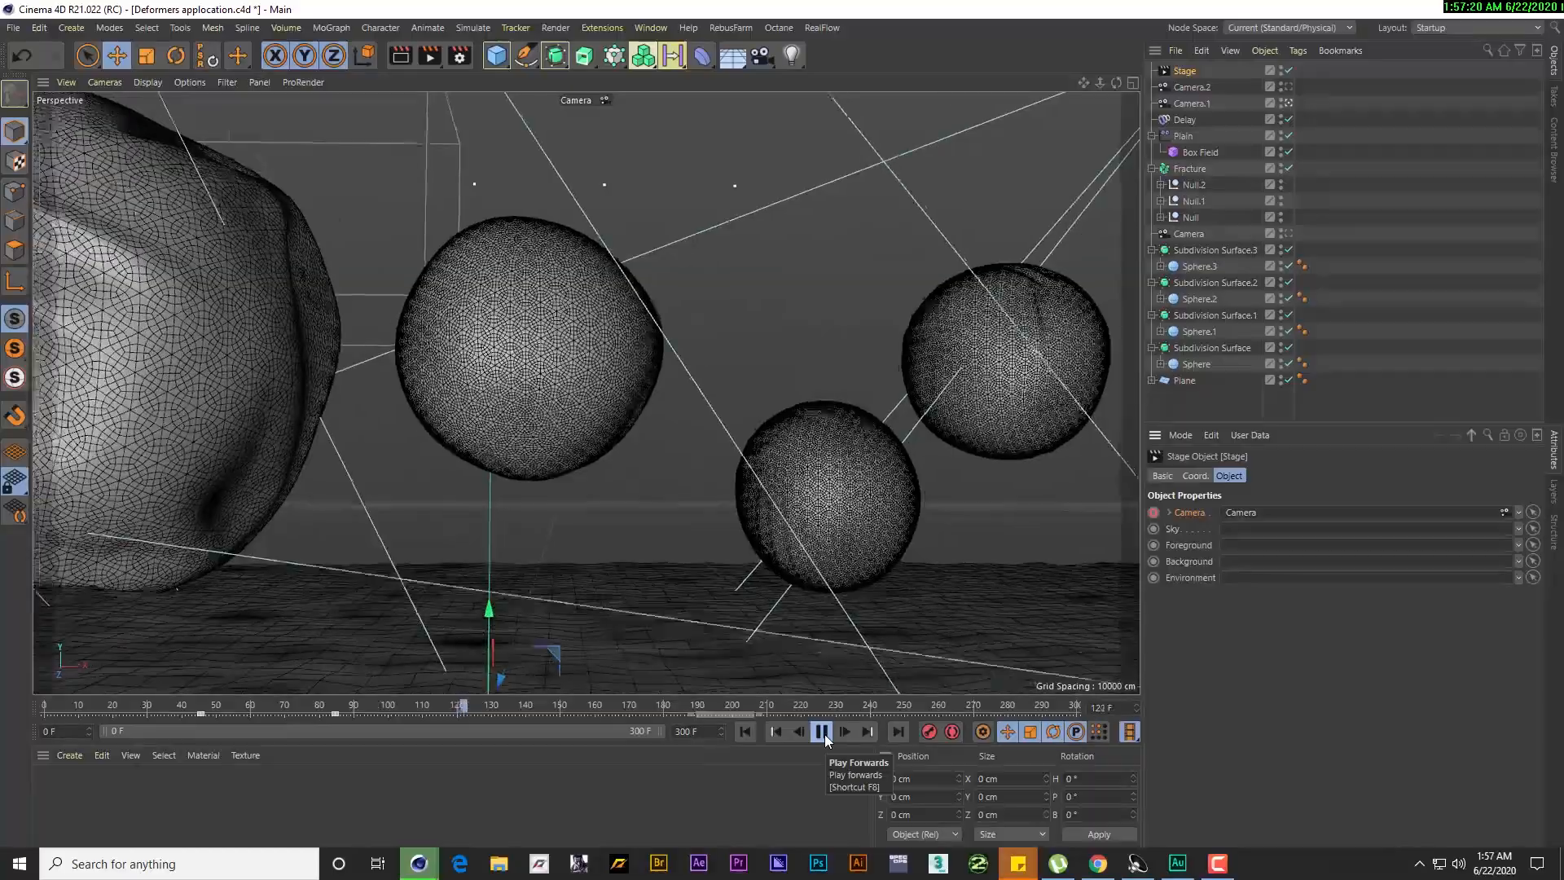
click(822, 731)
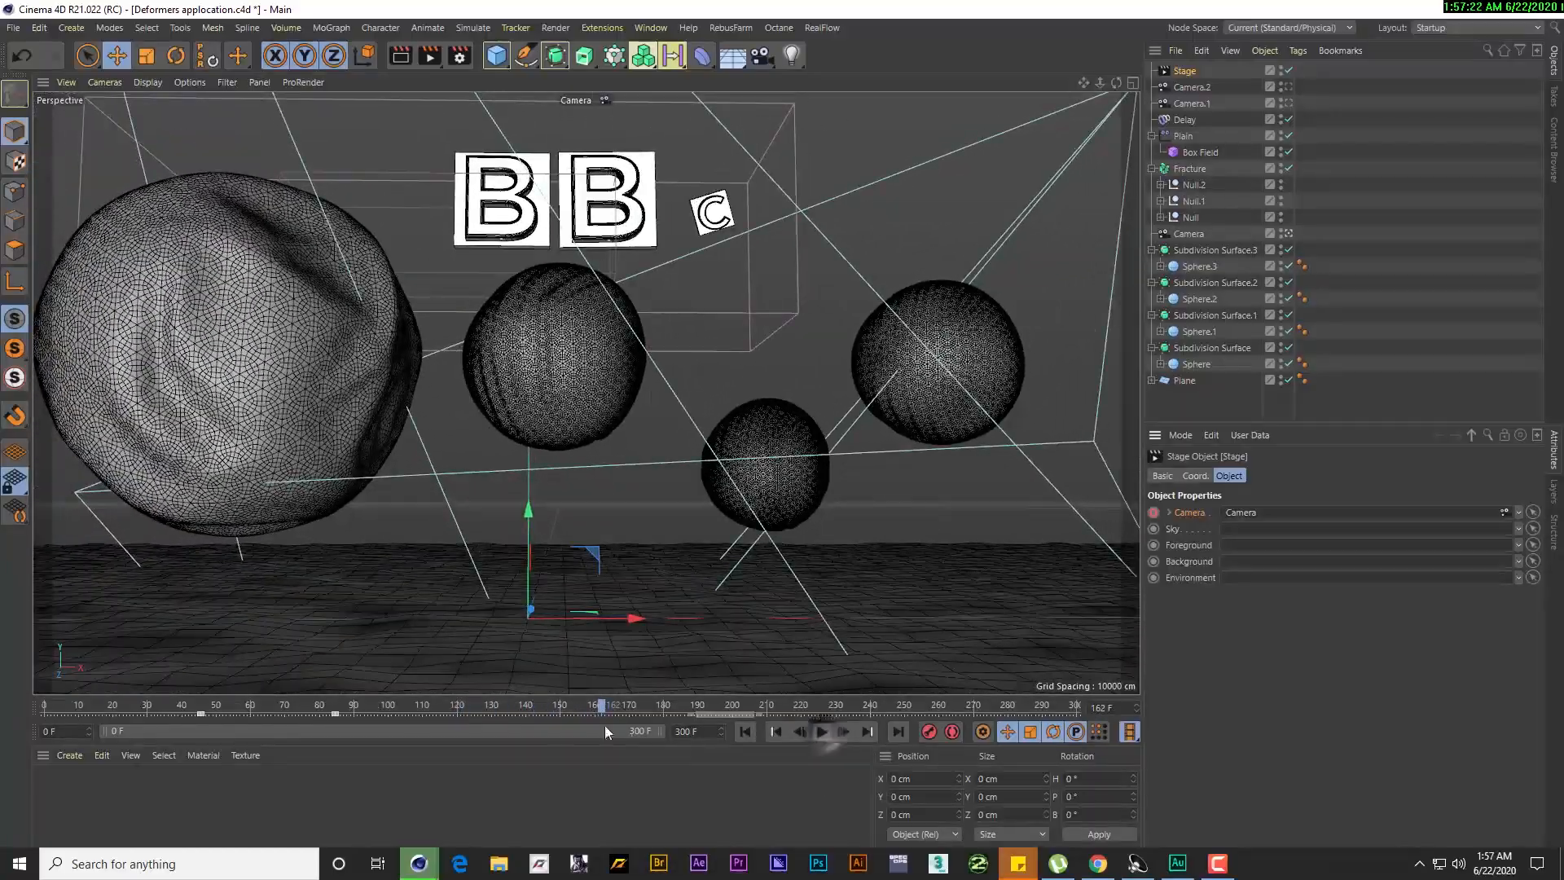
click(319, 705)
drag(209, 706, 50, 706)
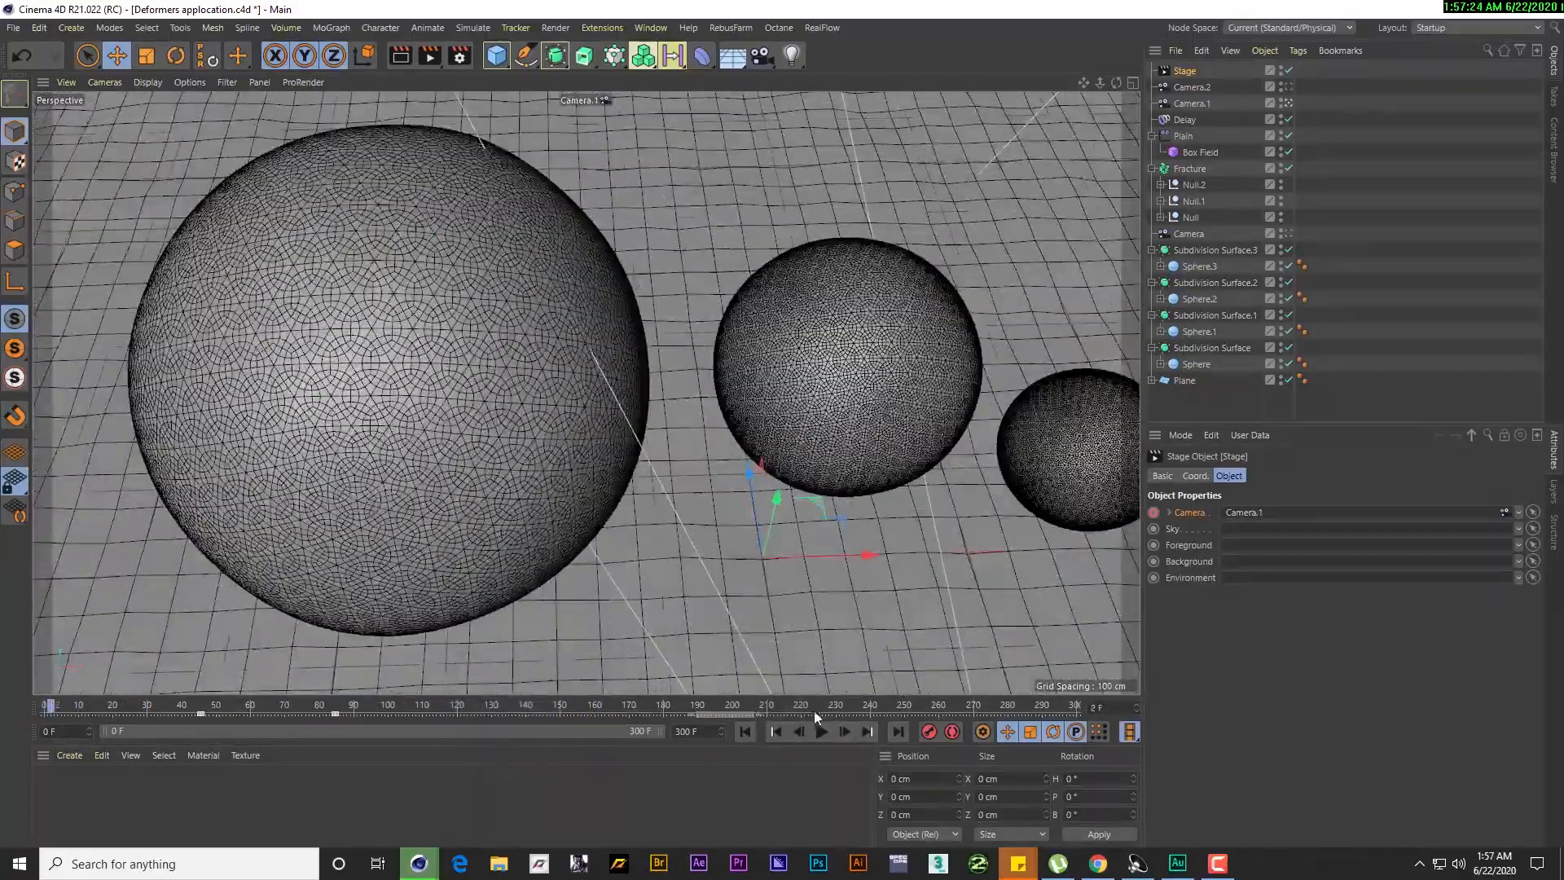
click(821, 731)
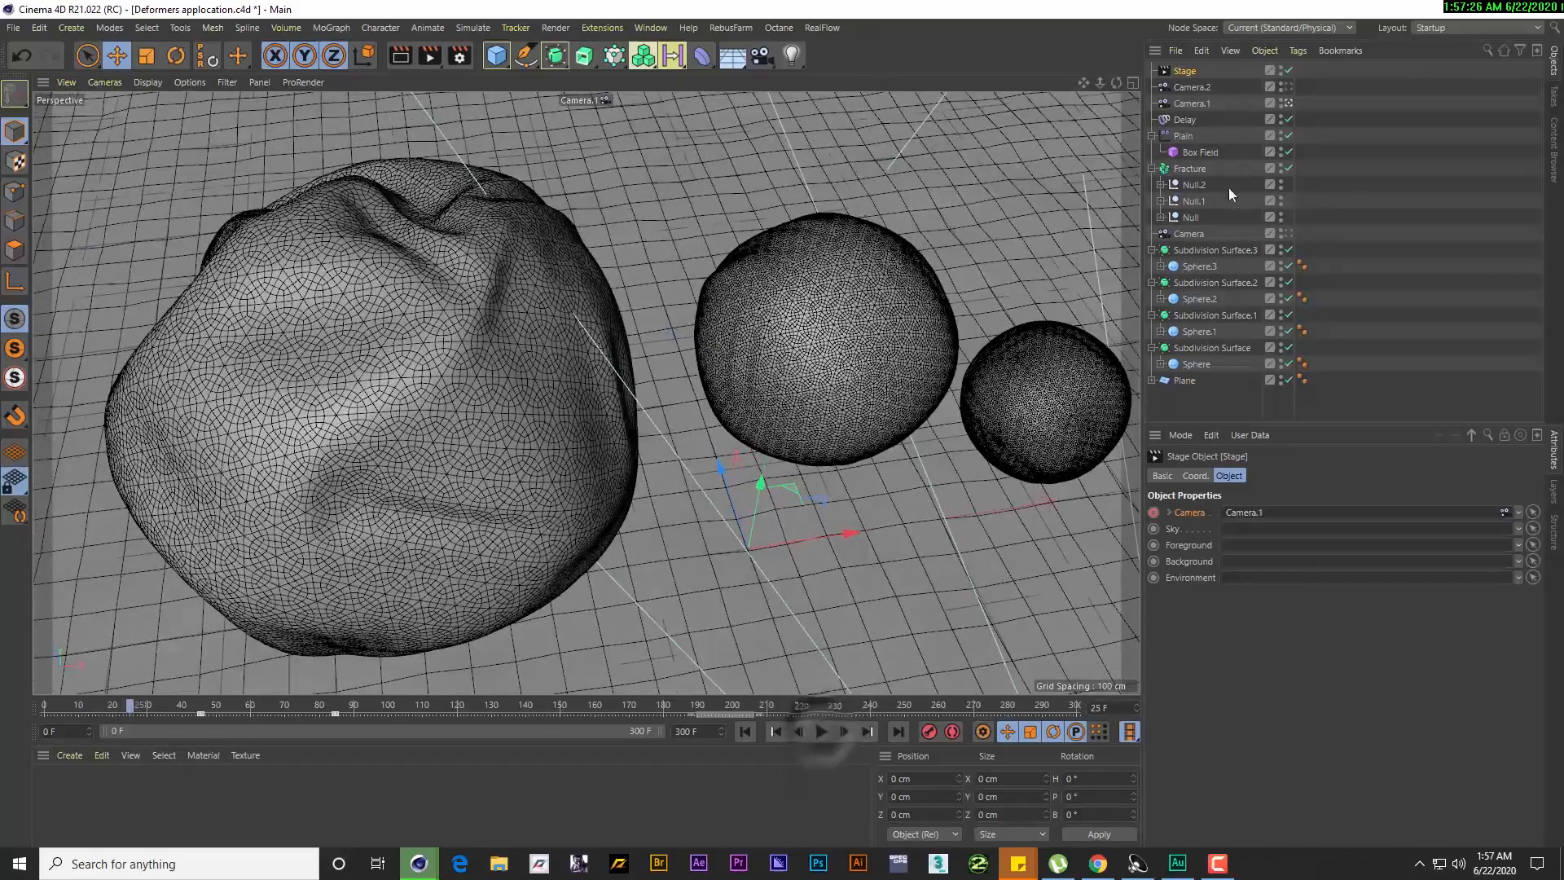
Move Camera.1's end key to frame 89 and play the animation to check the slower move
click(1202, 106)
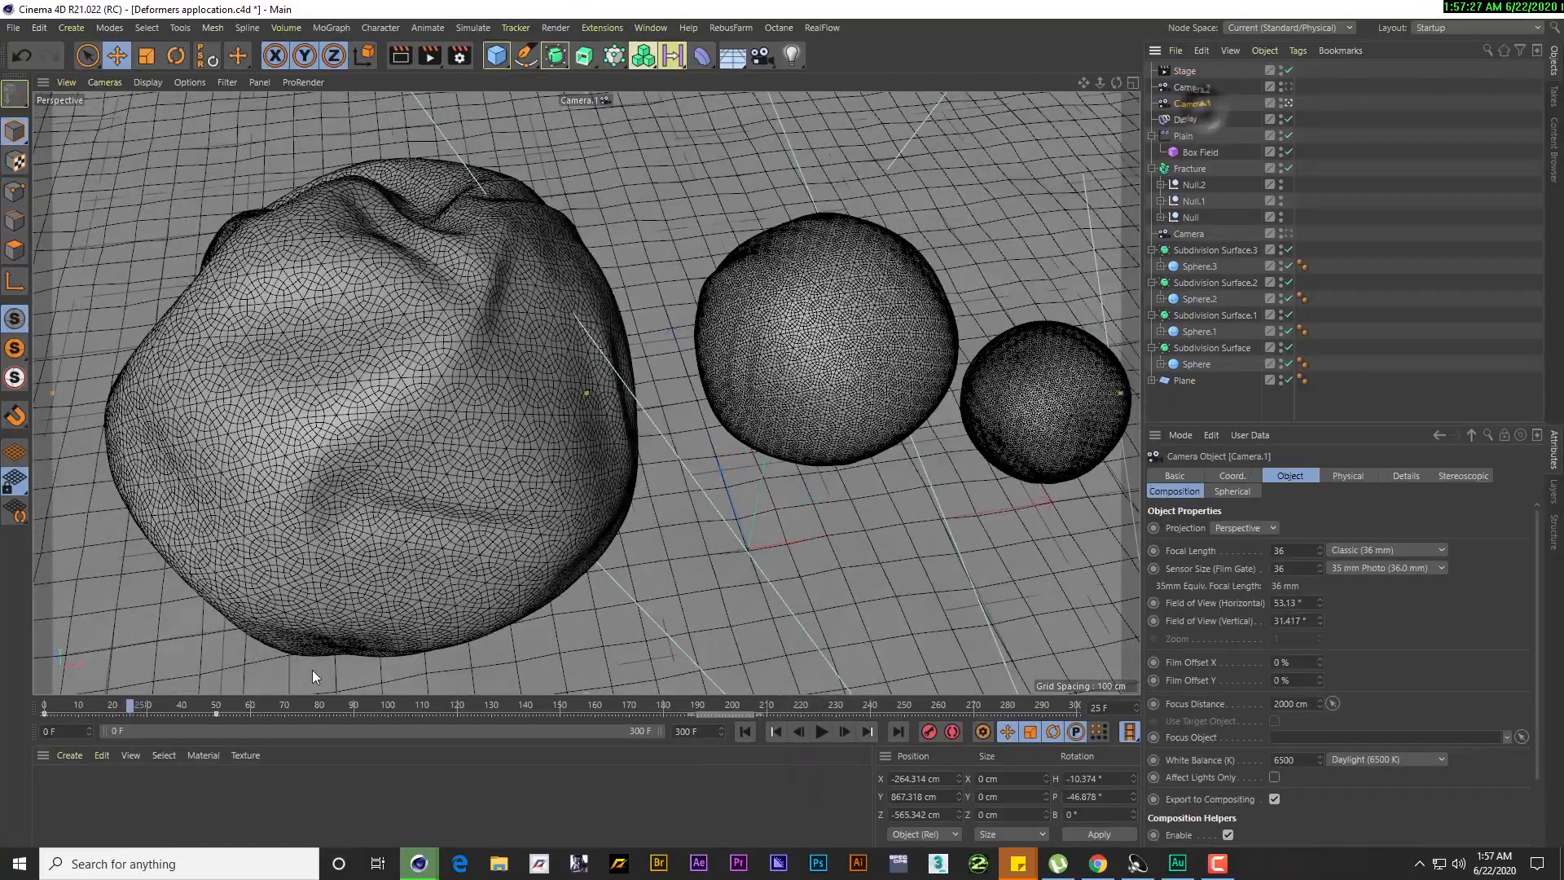
click(216, 715)
drag(217, 712, 354, 715)
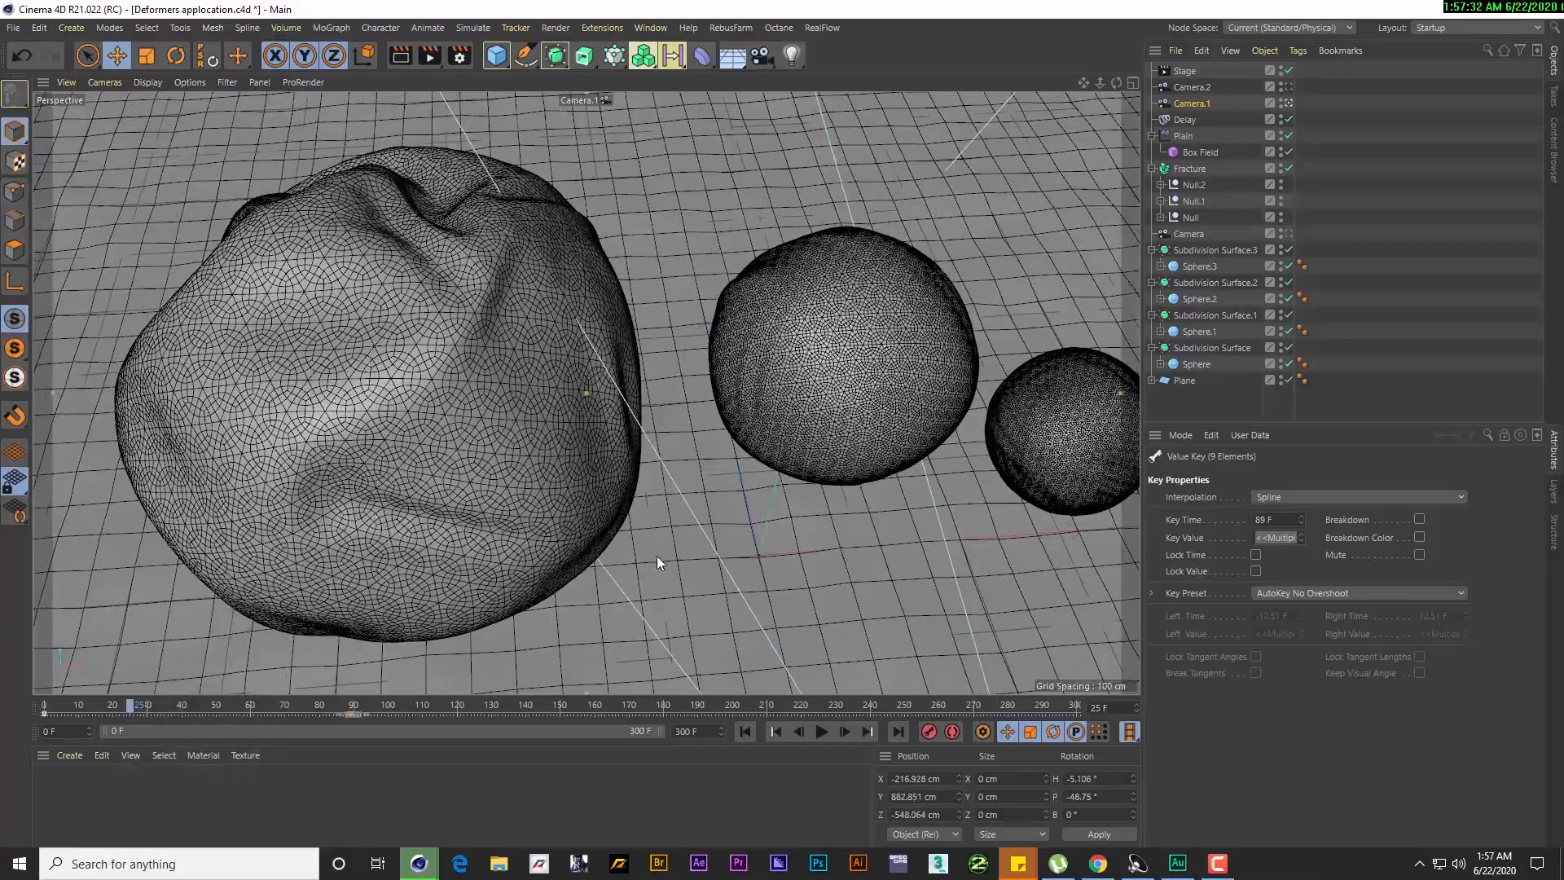
click(821, 733)
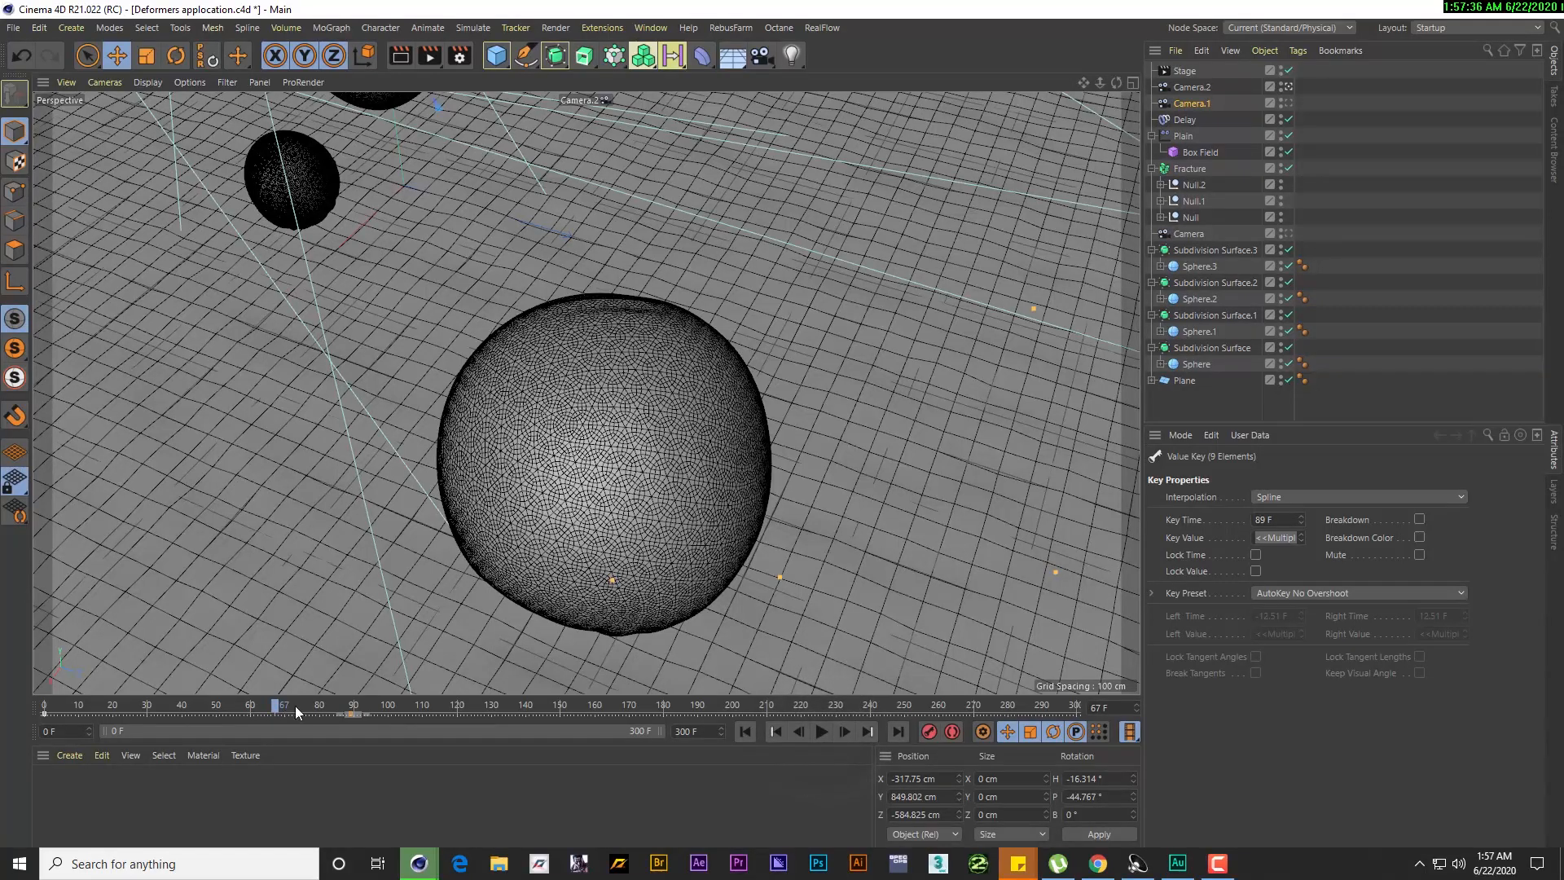
Shift the Stage's first camera cut to about frame 87 and its second cut to about frame 153
click(1198, 71)
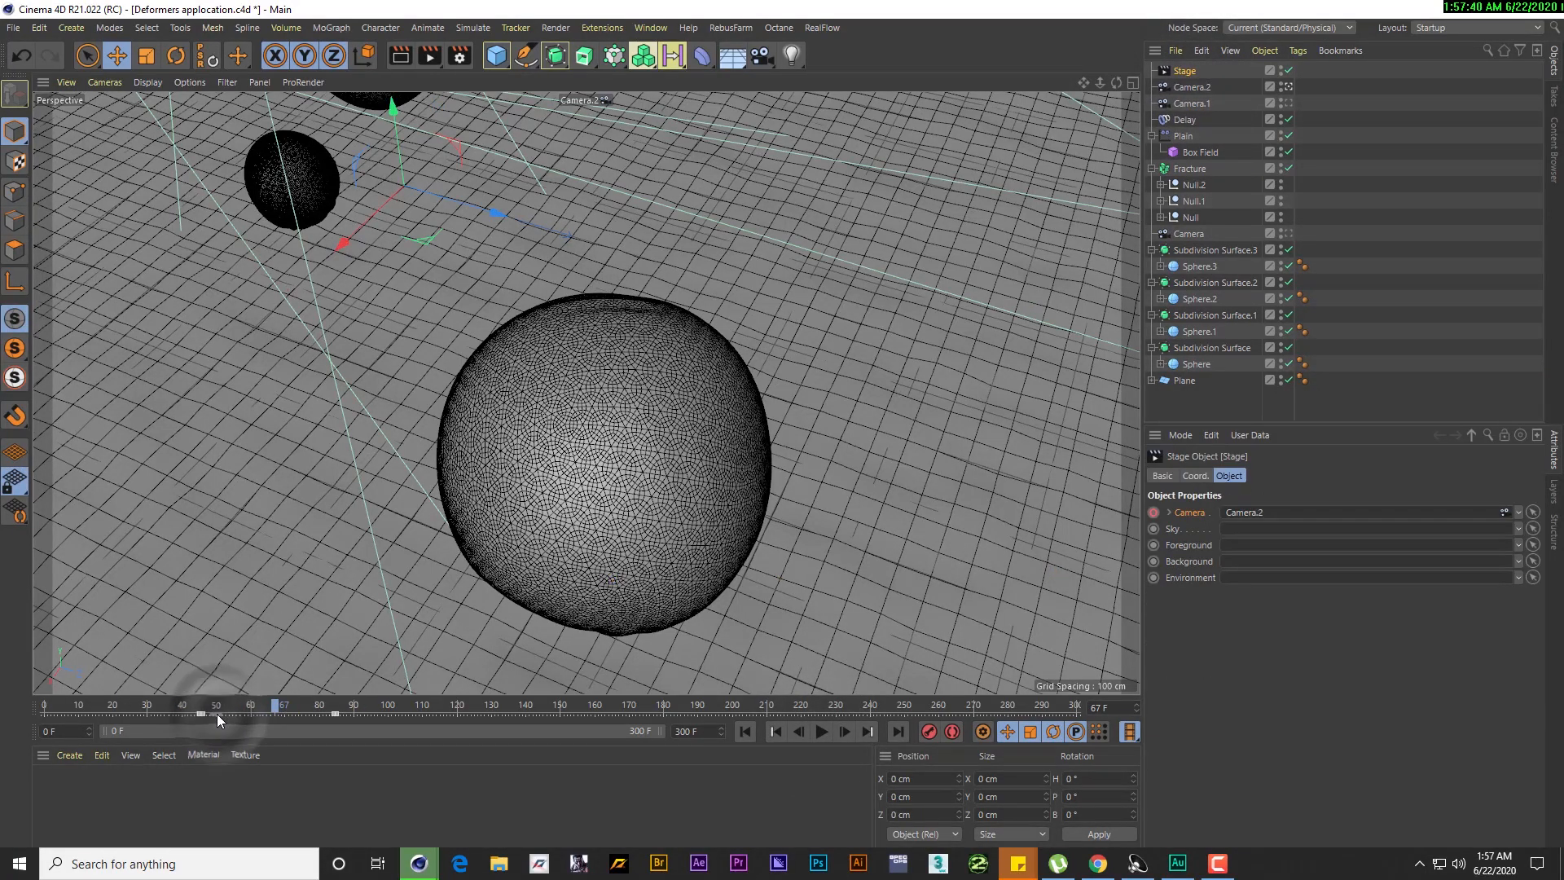
drag(179, 716, 216, 722)
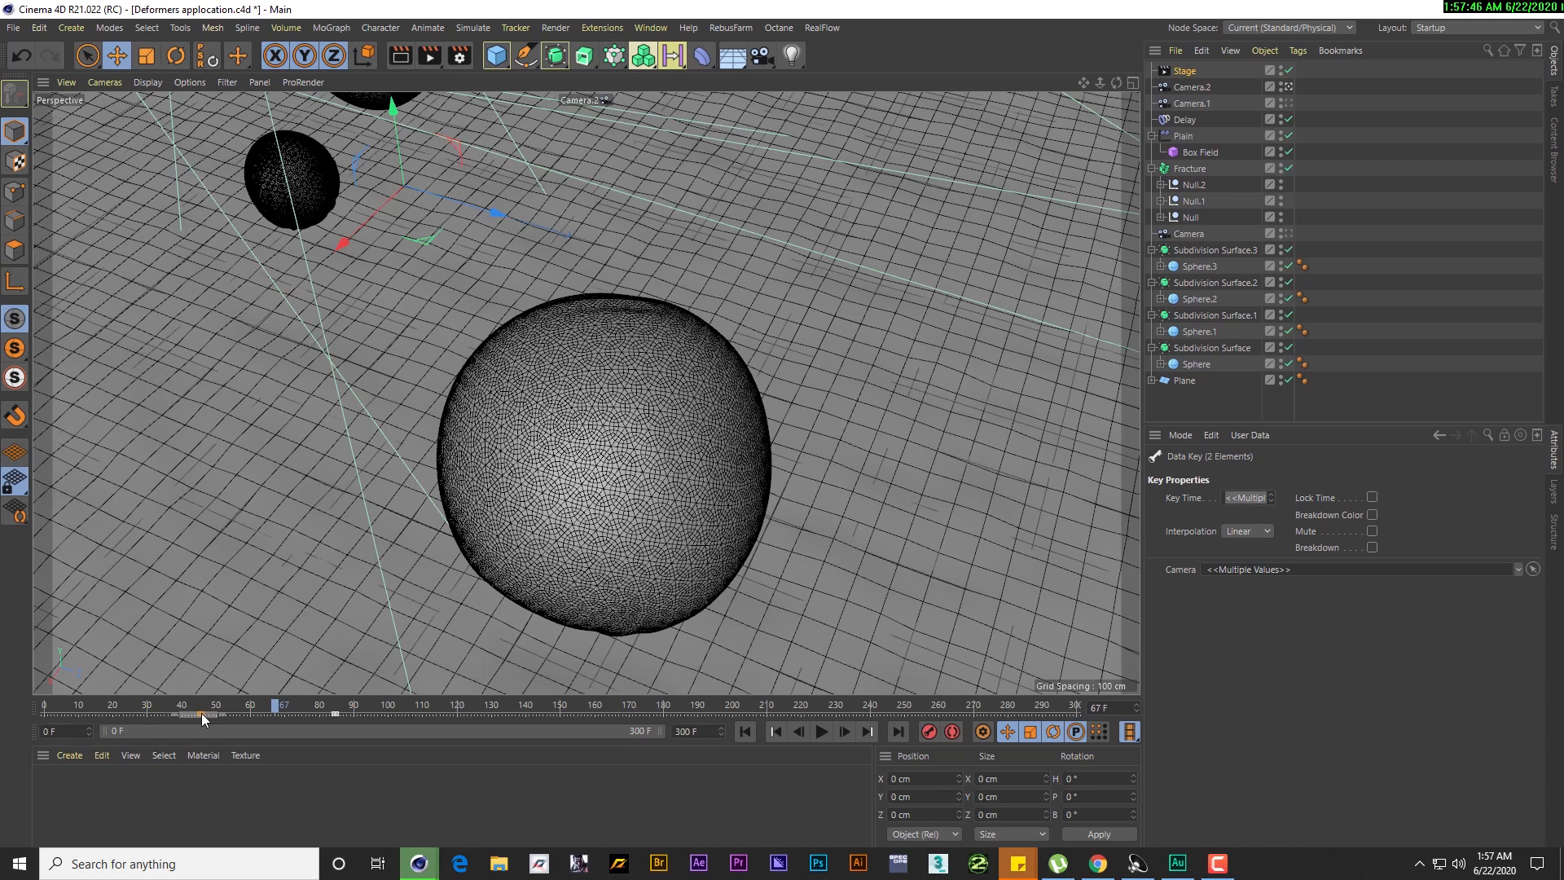
drag(202, 712, 300, 712)
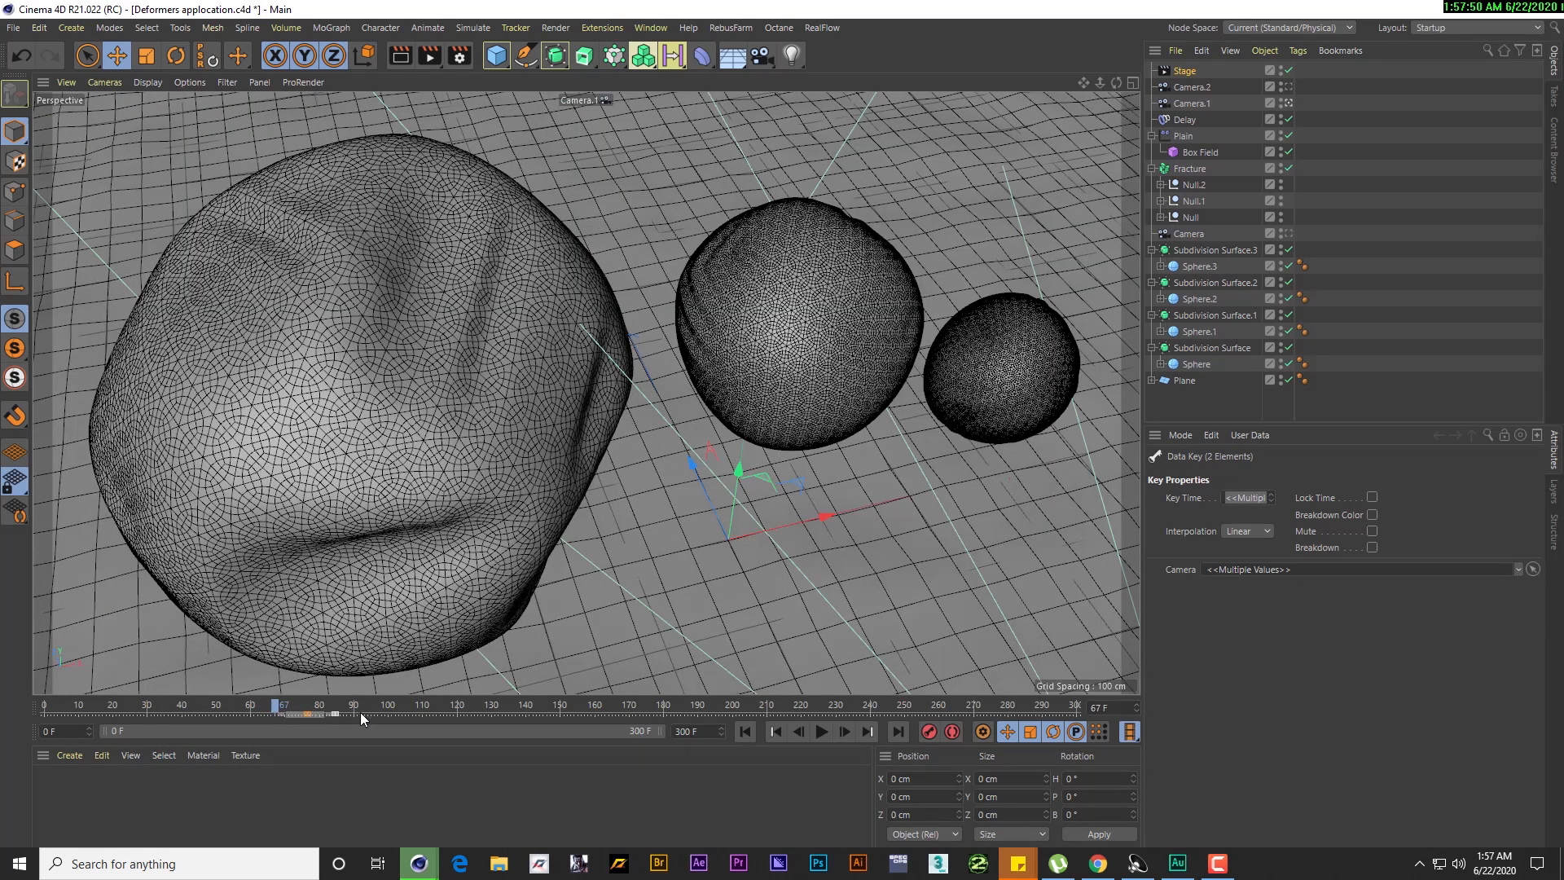
drag(339, 720, 565, 712)
key(ctrl+z)
drag(353, 715, 316, 712)
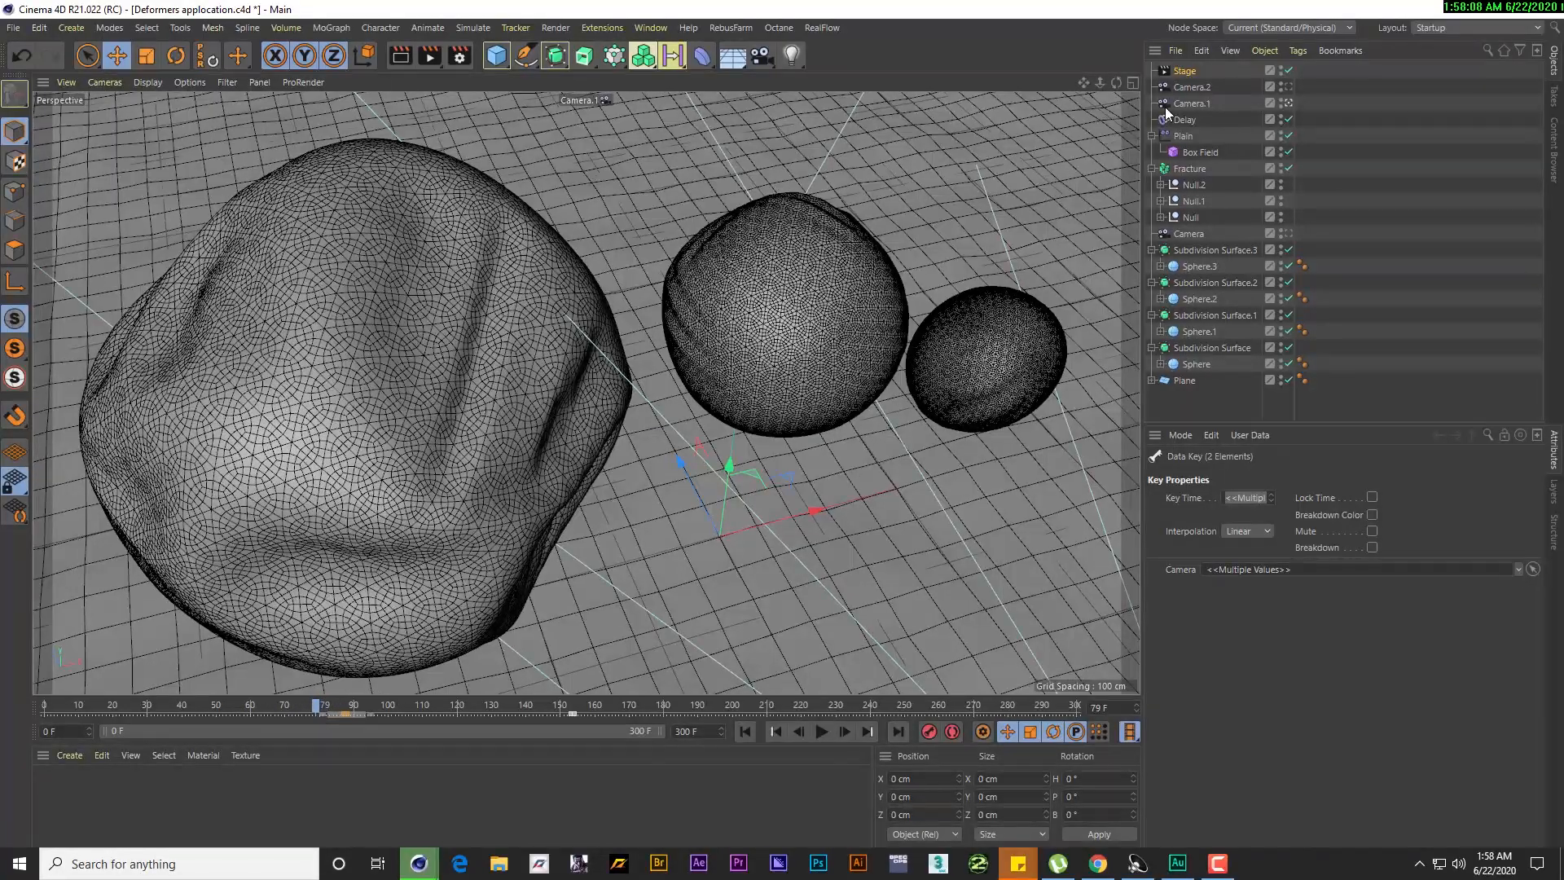
Move Camera.1's end key to frame 126 and play the animation across the first cut
click(1197, 101)
drag(351, 712, 481, 711)
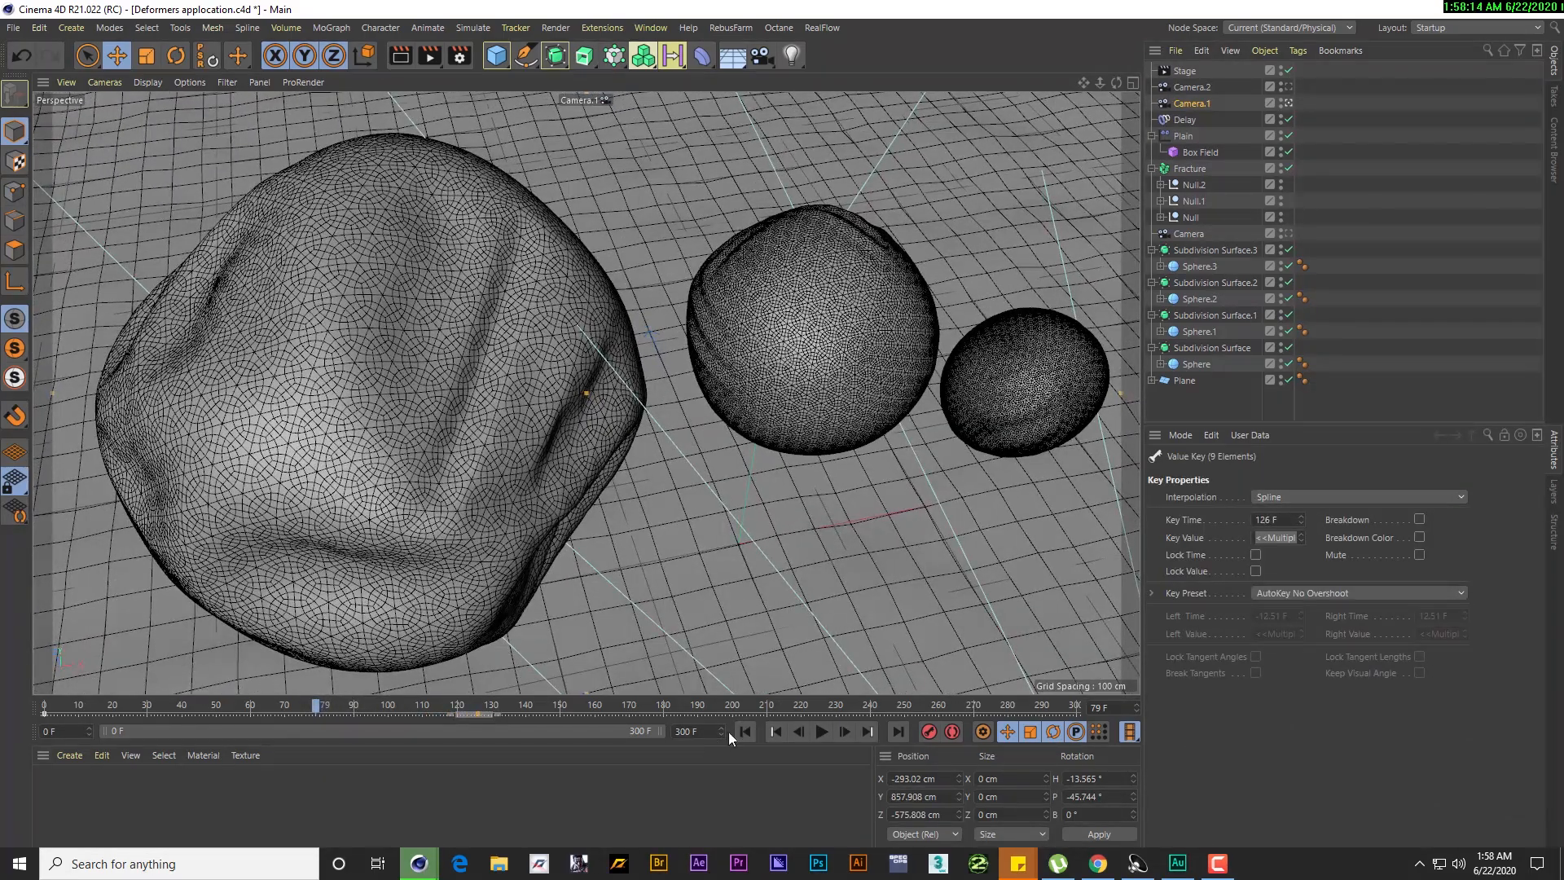
click(776, 730)
click(821, 731)
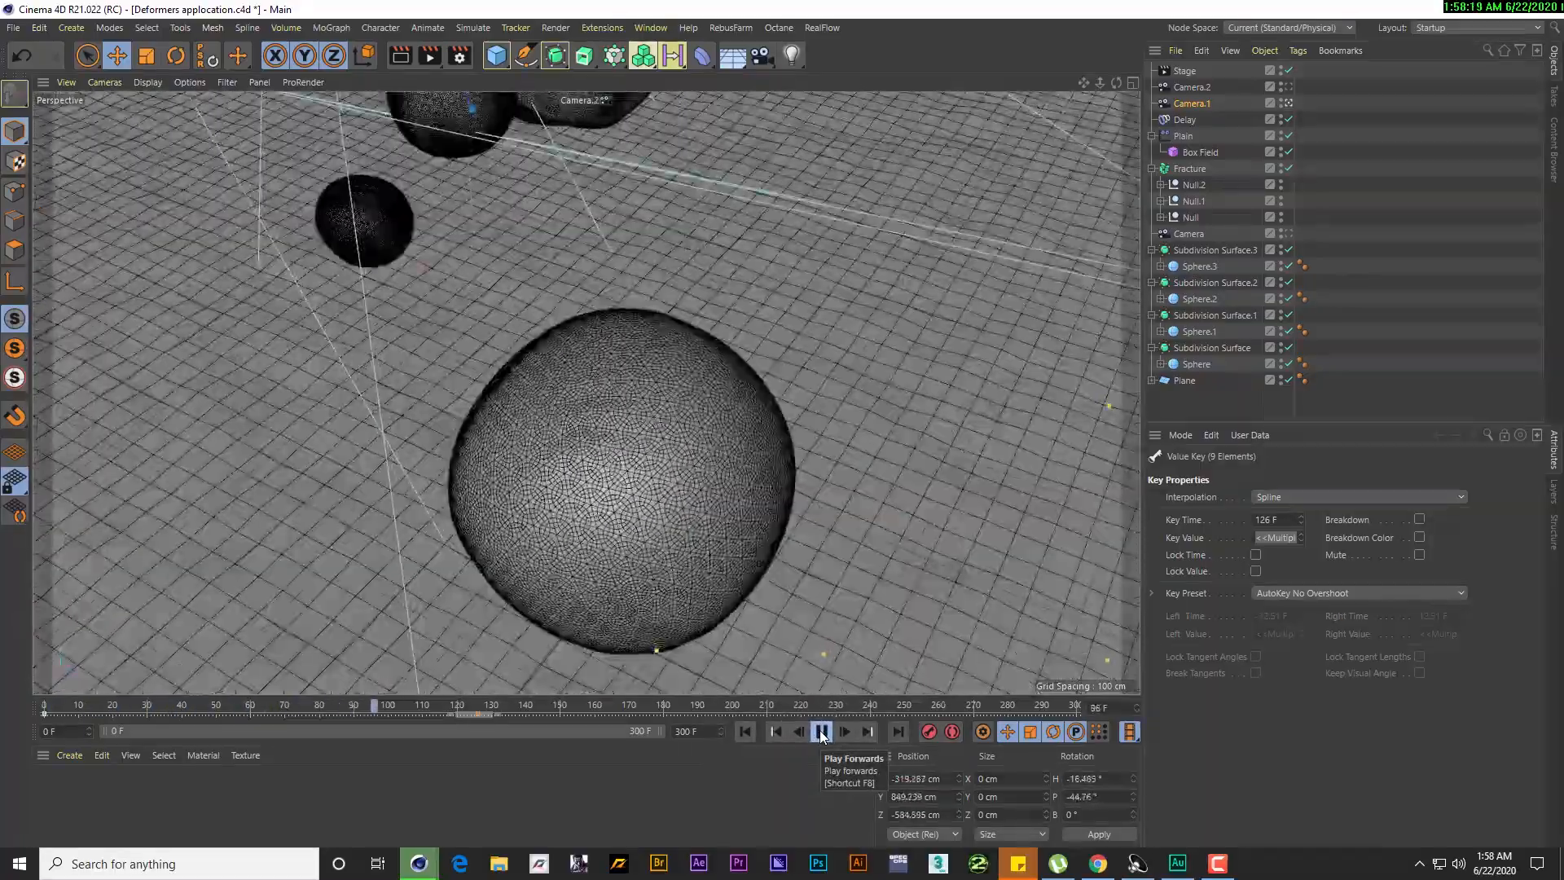
click(821, 731)
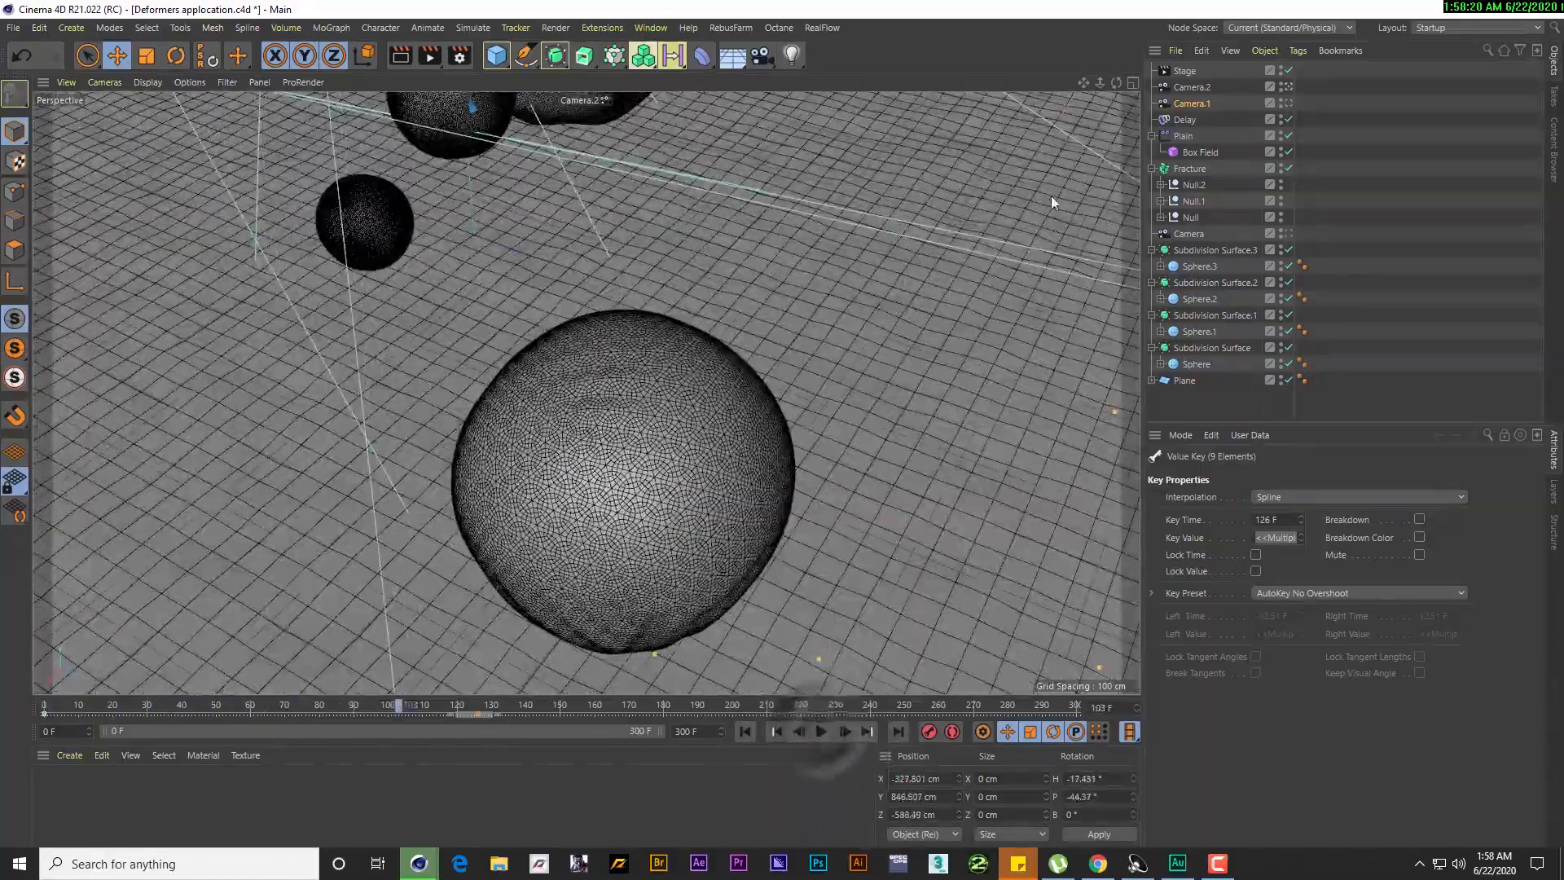
Shift Camera.2's keys to start at about frame 75, extend its end key to about frame 151, and scrub to frame 143
click(1191, 87)
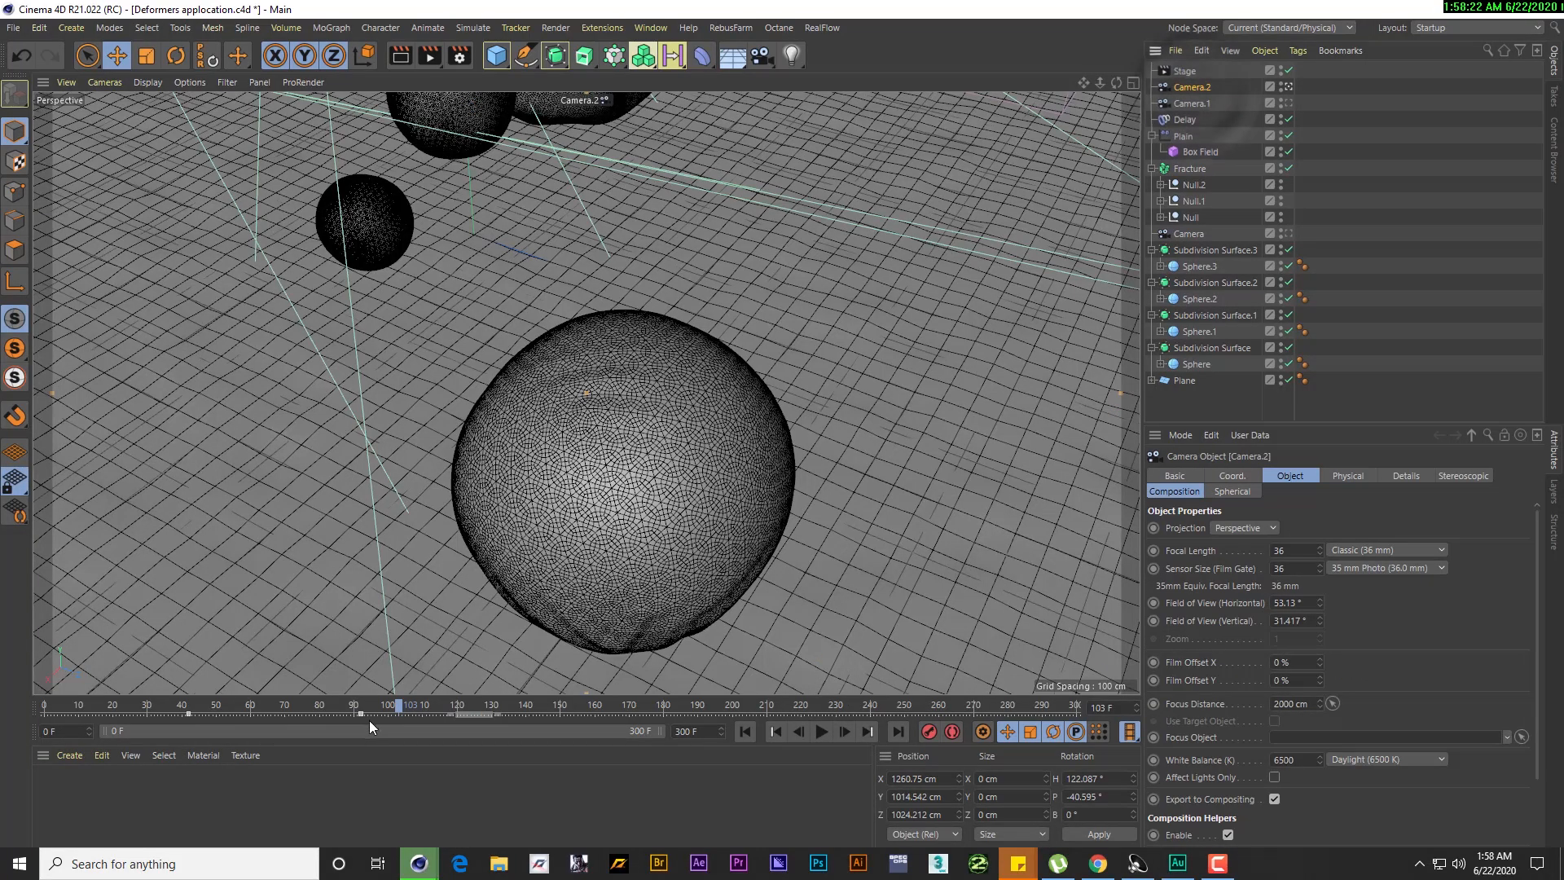
drag(379, 714, 299, 715)
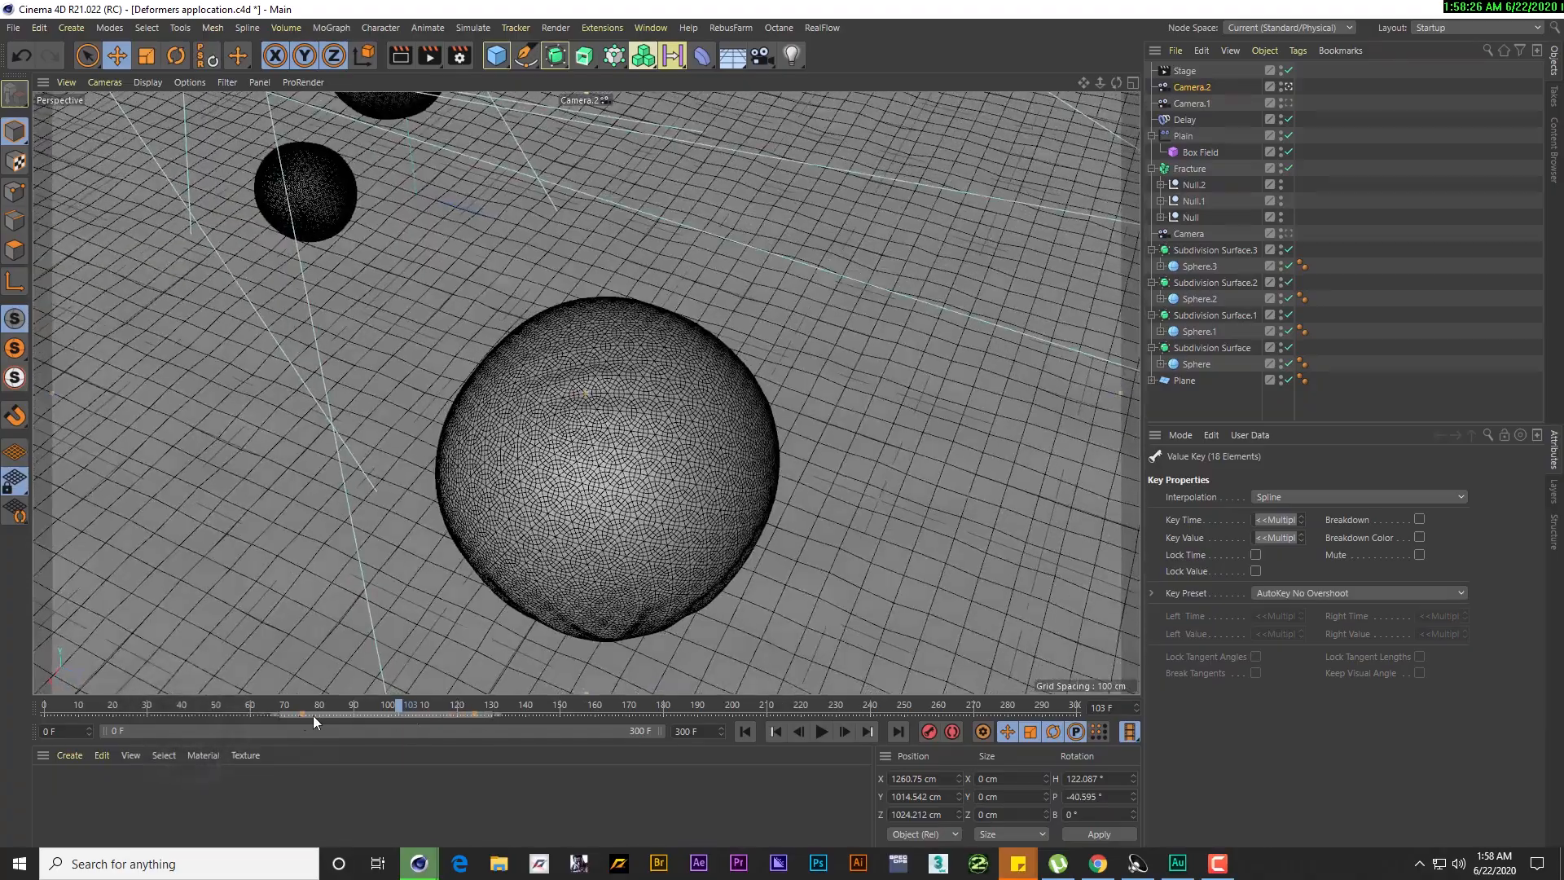
drag(472, 715, 563, 717)
drag(287, 707, 535, 704)
Move the Stage's second camera cut to about frame 143, check the view at frame 205, and save the project
click(1185, 71)
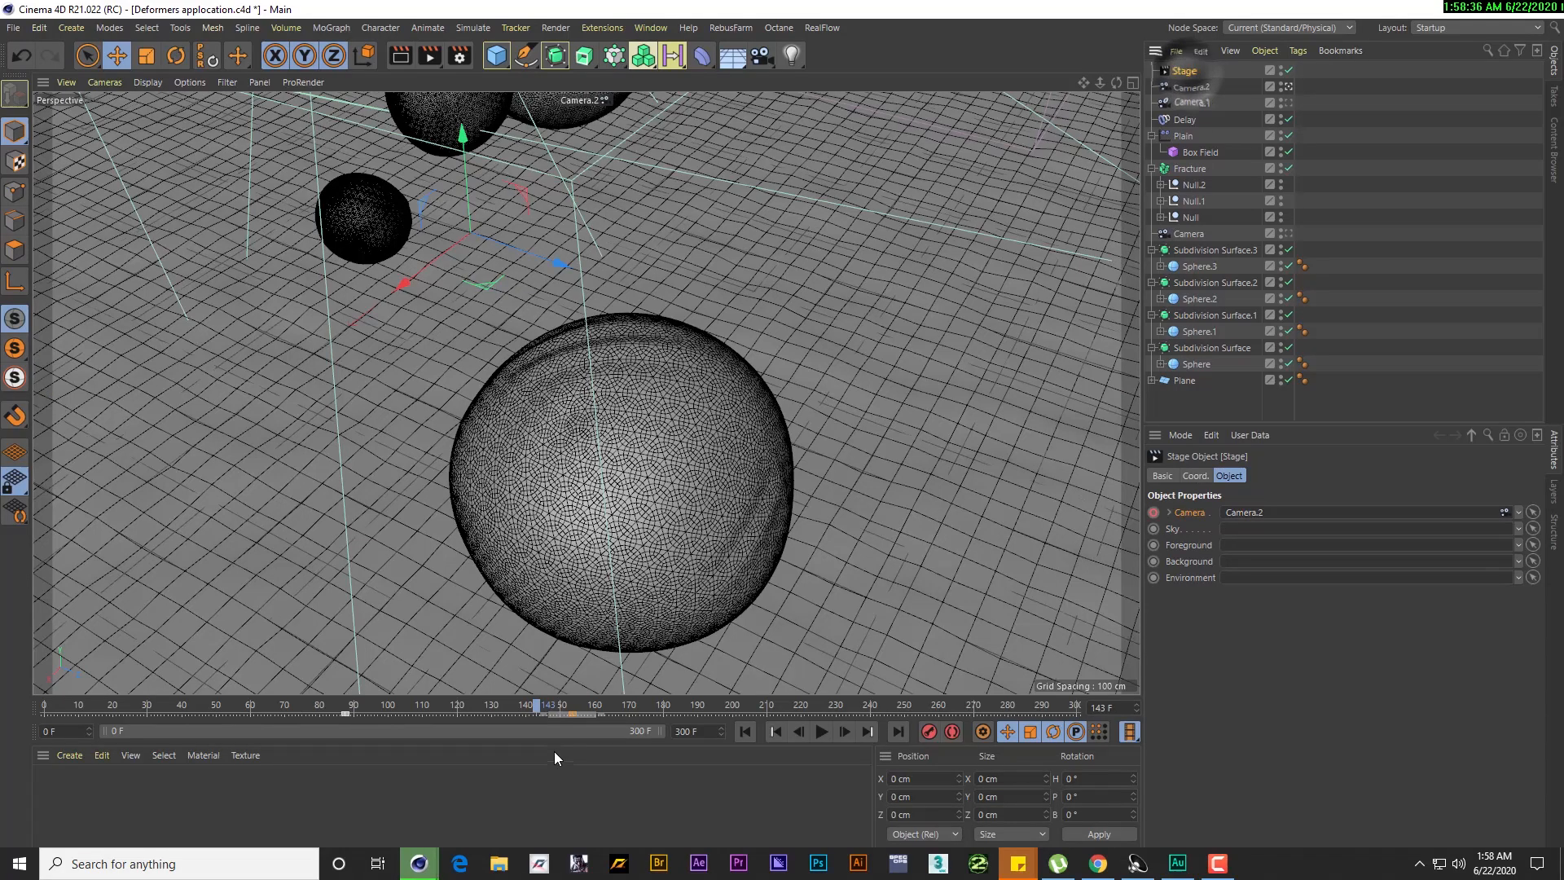
click(568, 714)
drag(569, 714, 749, 705)
key(ctrl+s)
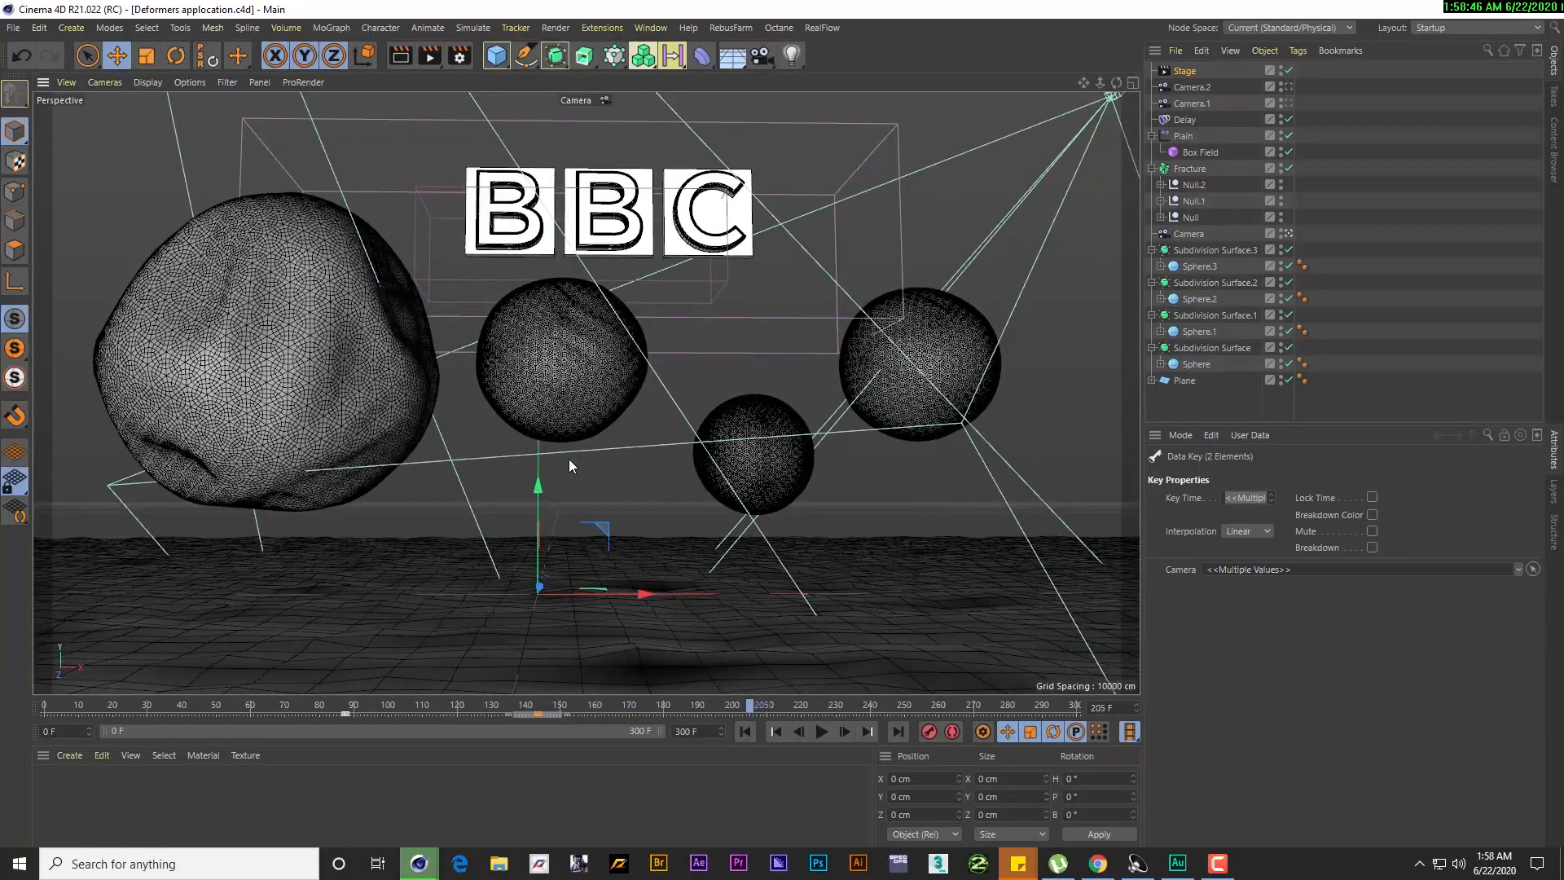